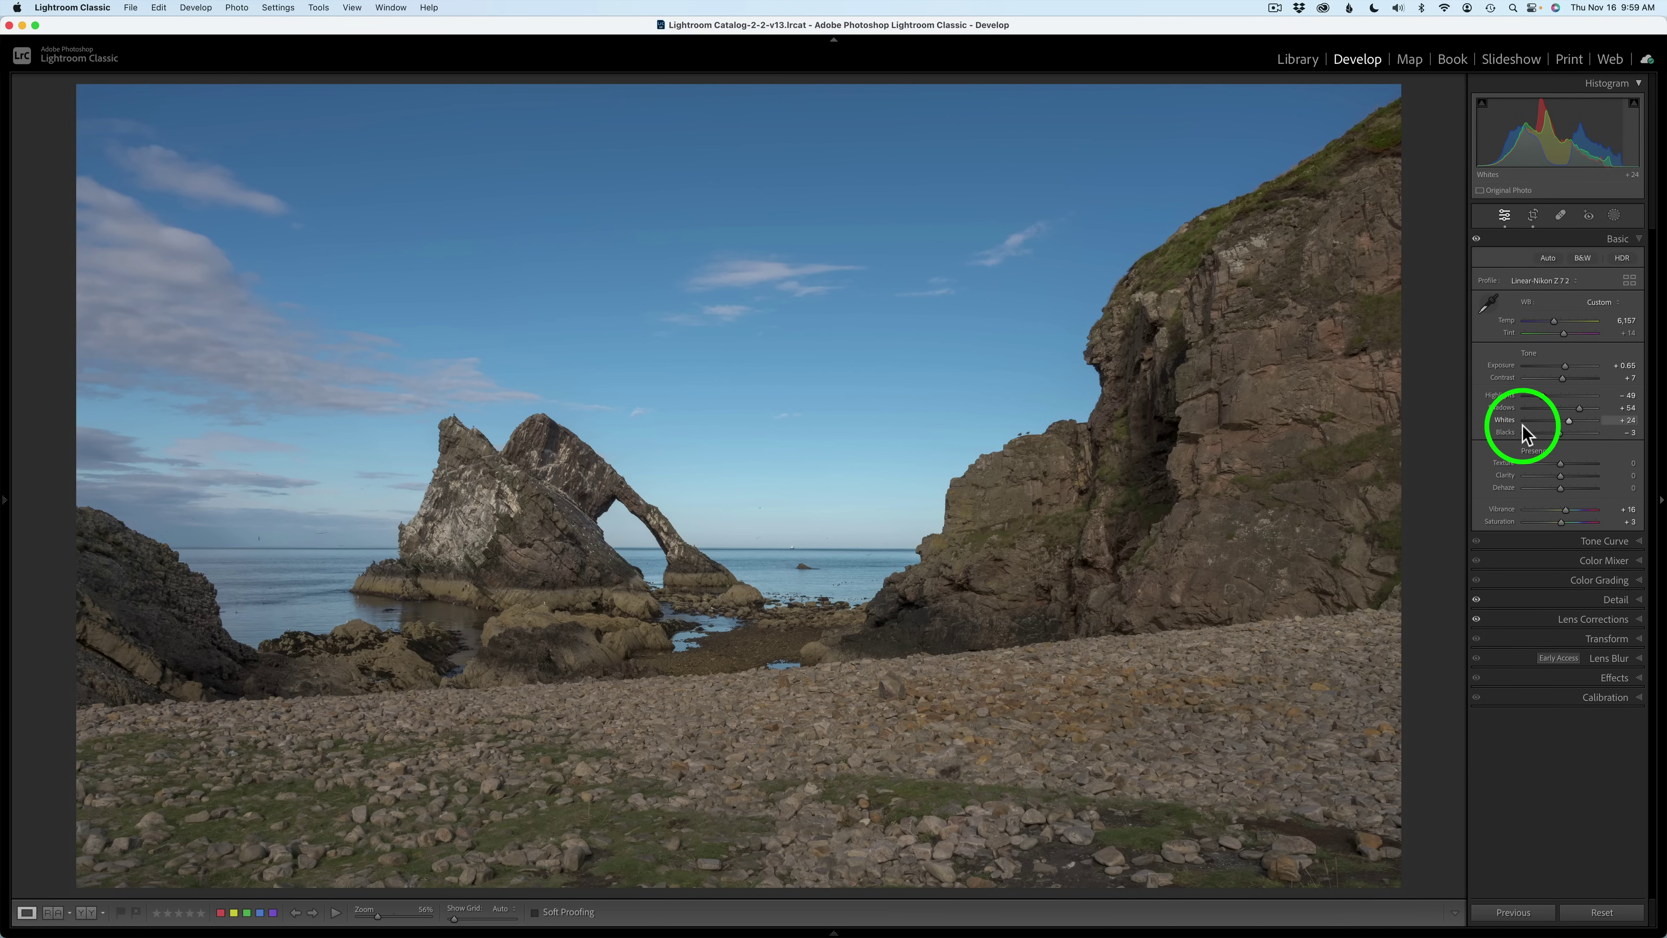
Review the photo's sharpening settings and its lens profile correction settings
{"action": "left_click", "coordinate": [1614, 599]}
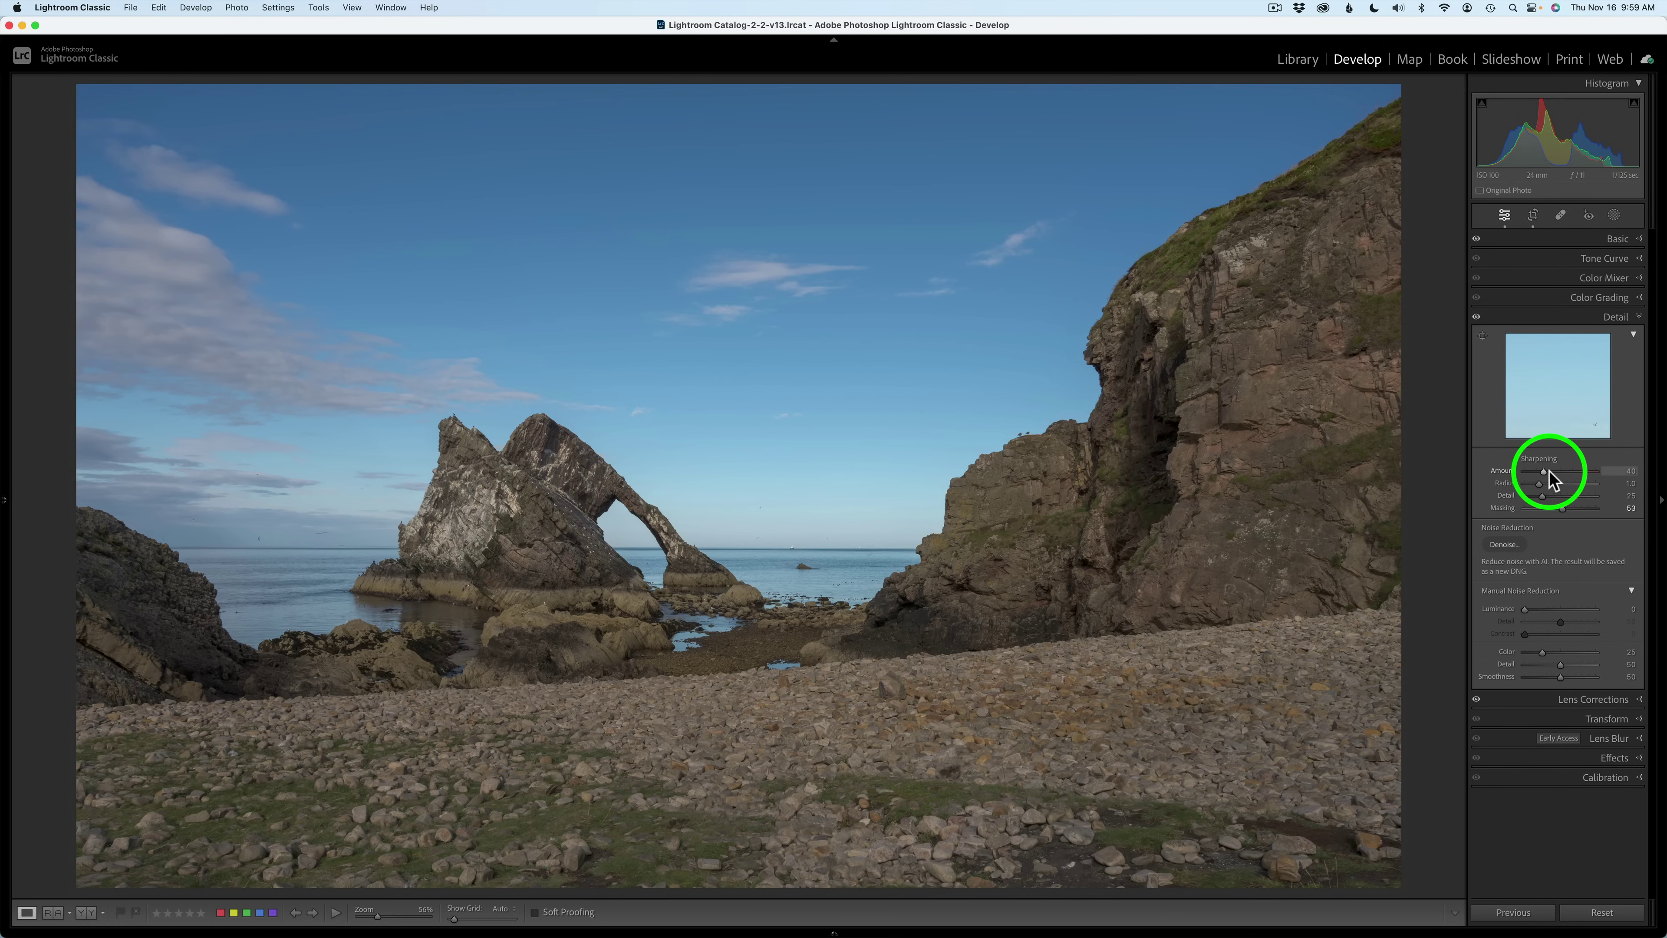
{"action": "left_click", "coordinate": [1574, 320]}
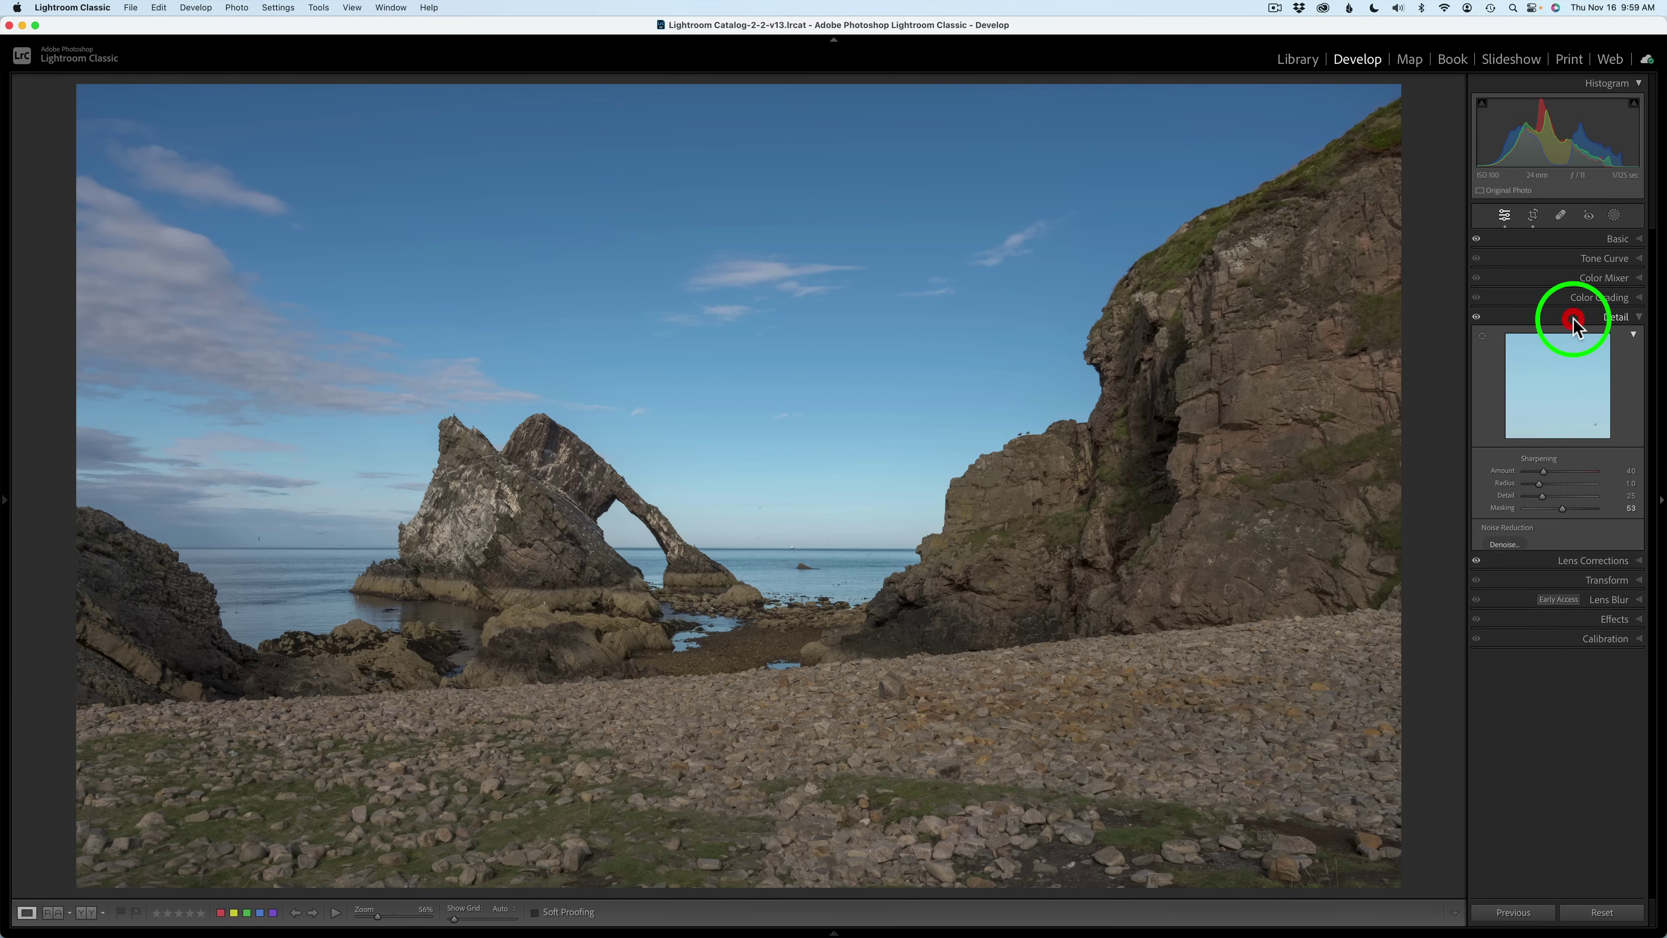
{"action": "left_click", "coordinate": [1581, 339]}
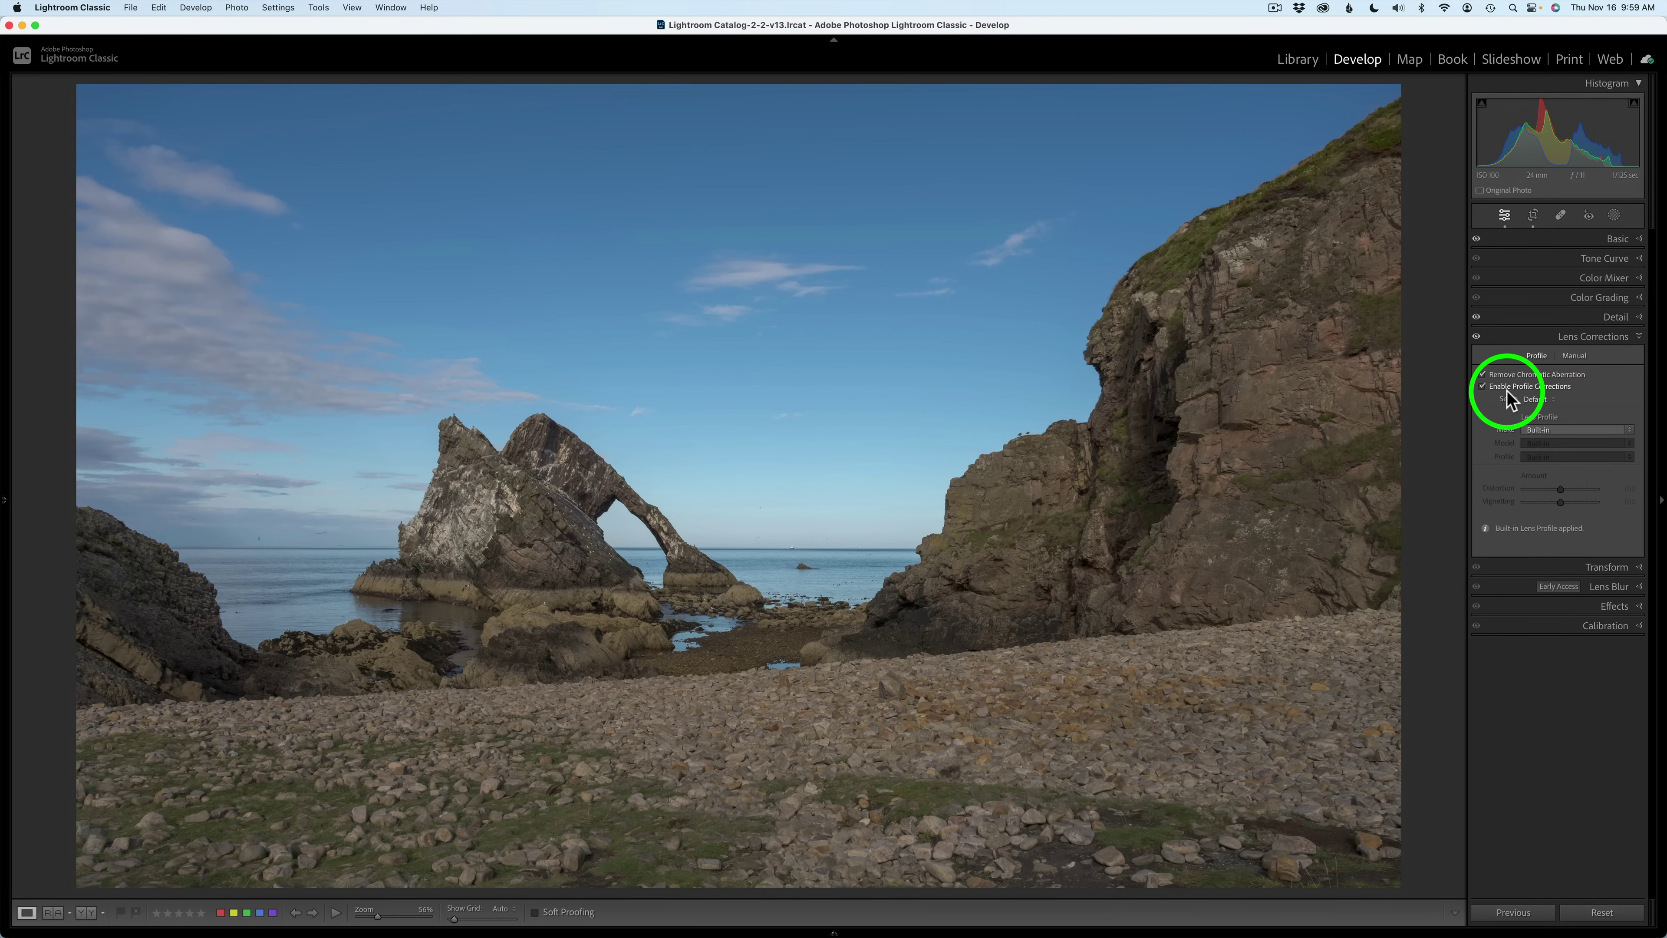
{"action": "left_click", "coordinate": [1528, 336]}
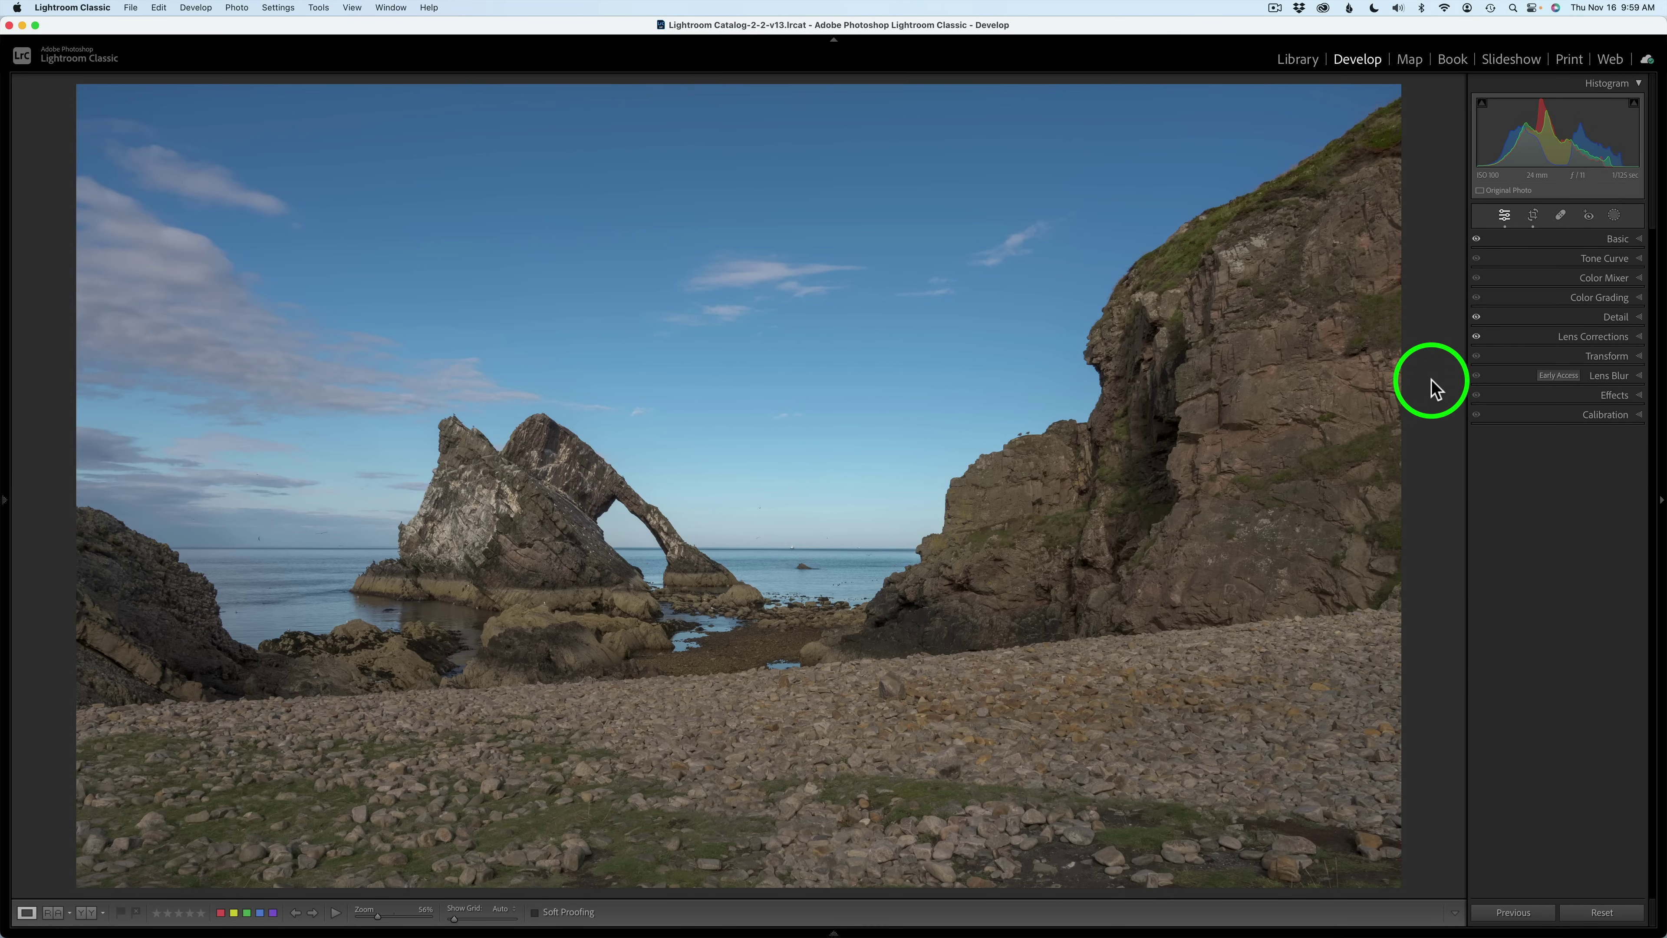
Send the photo from Lightroom Classic to Adobe Photoshop 2024 for editing
{"action": "right_click", "coordinate": [783, 297]}
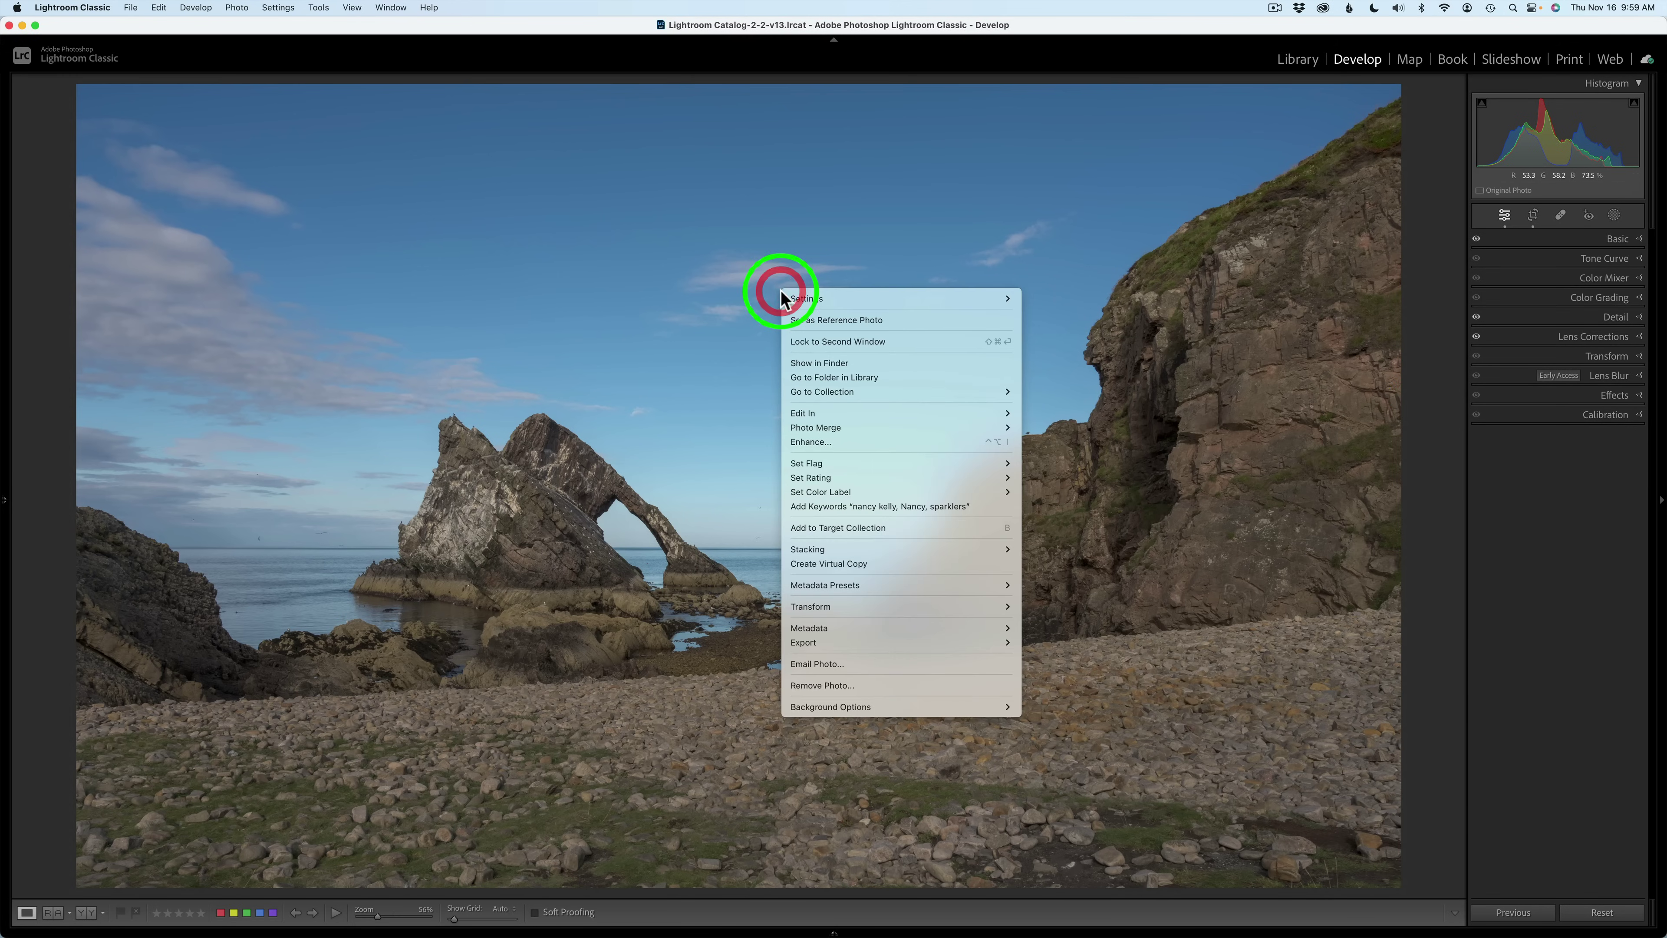
{"action": "mouse_move", "coordinate": [833, 412]}
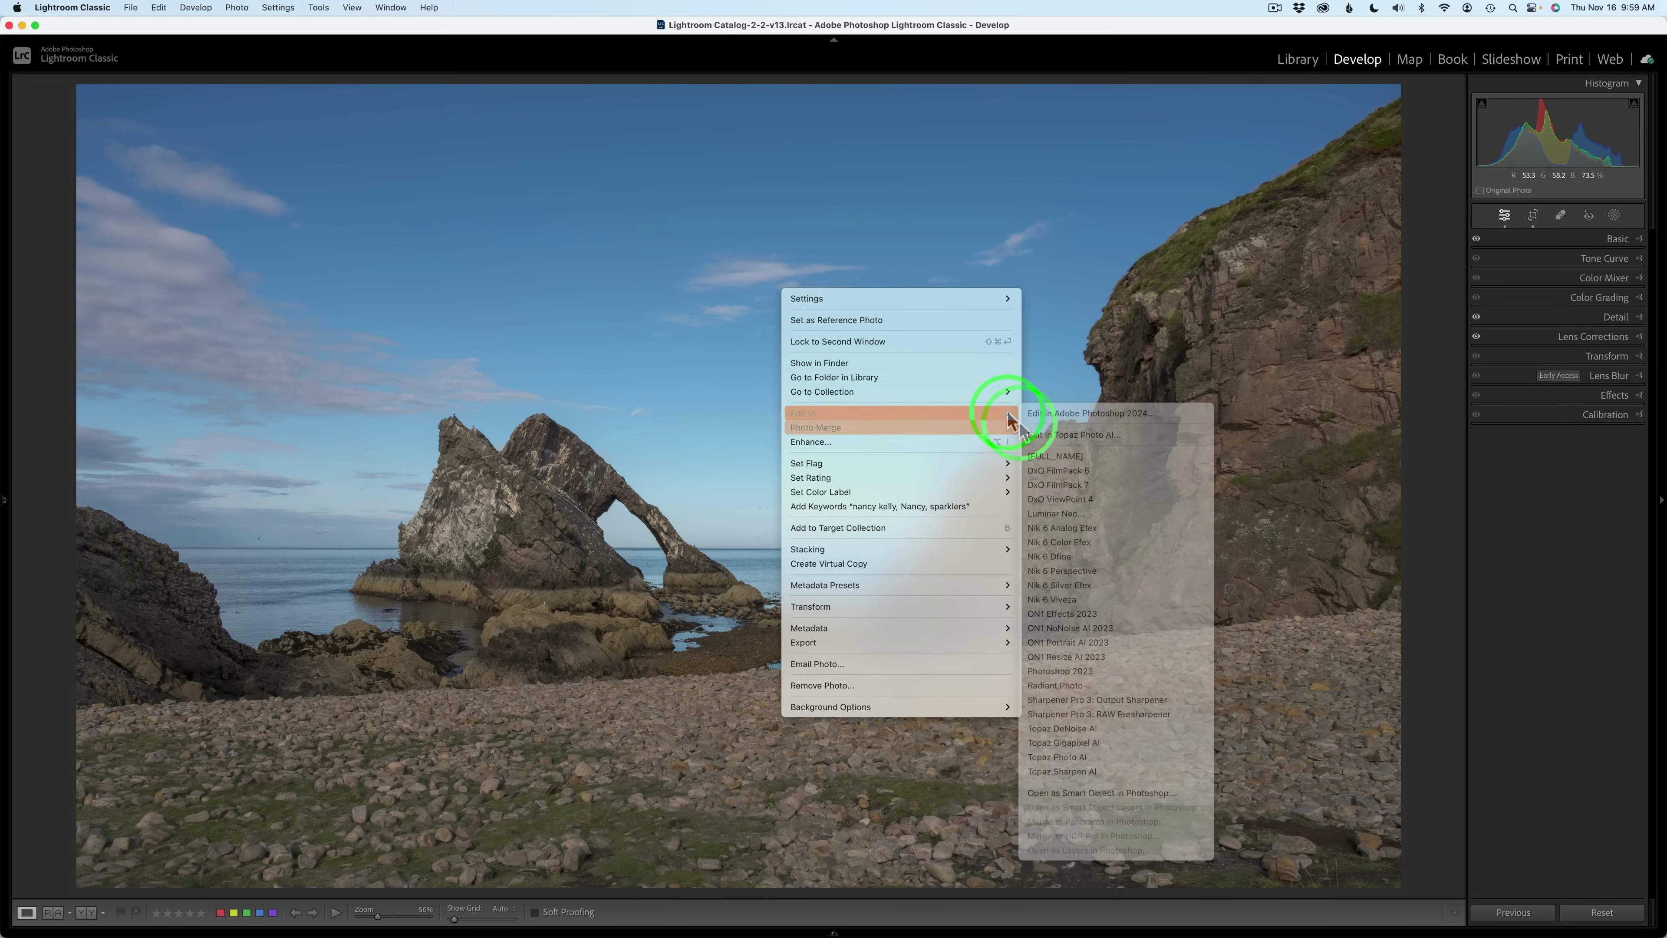
{"action": "left_click", "coordinate": [1080, 355]}
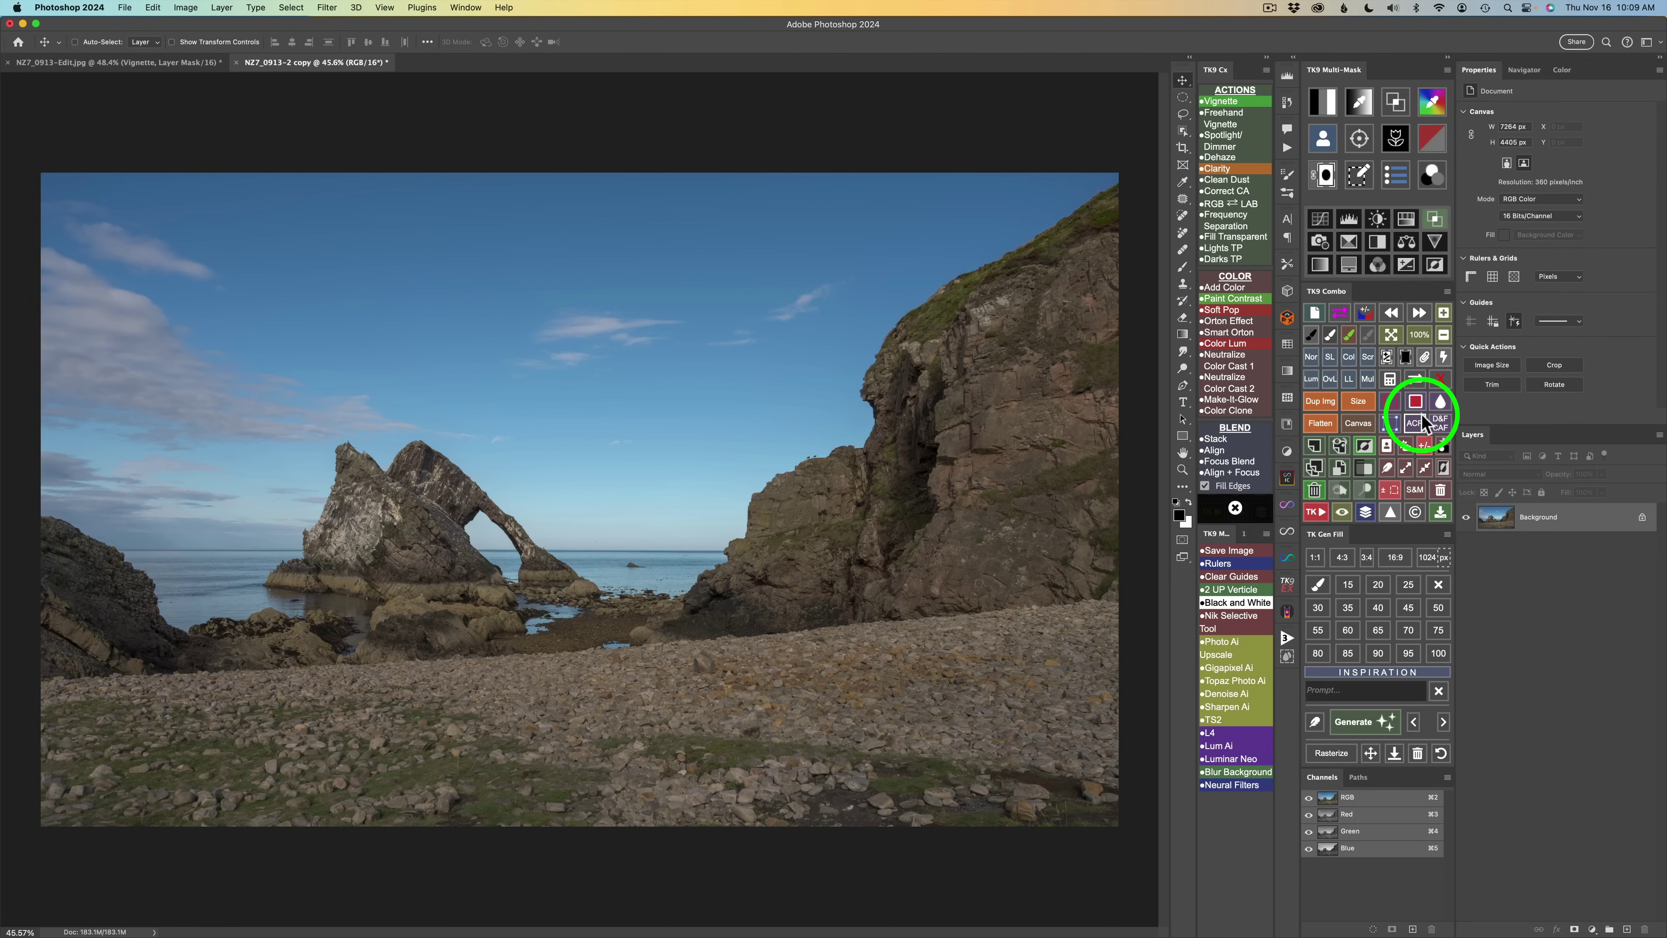
Create sky and foreground selections and save them as channels named Sky and Foreground
{"action": "left_click", "coordinate": [1406, 447]}
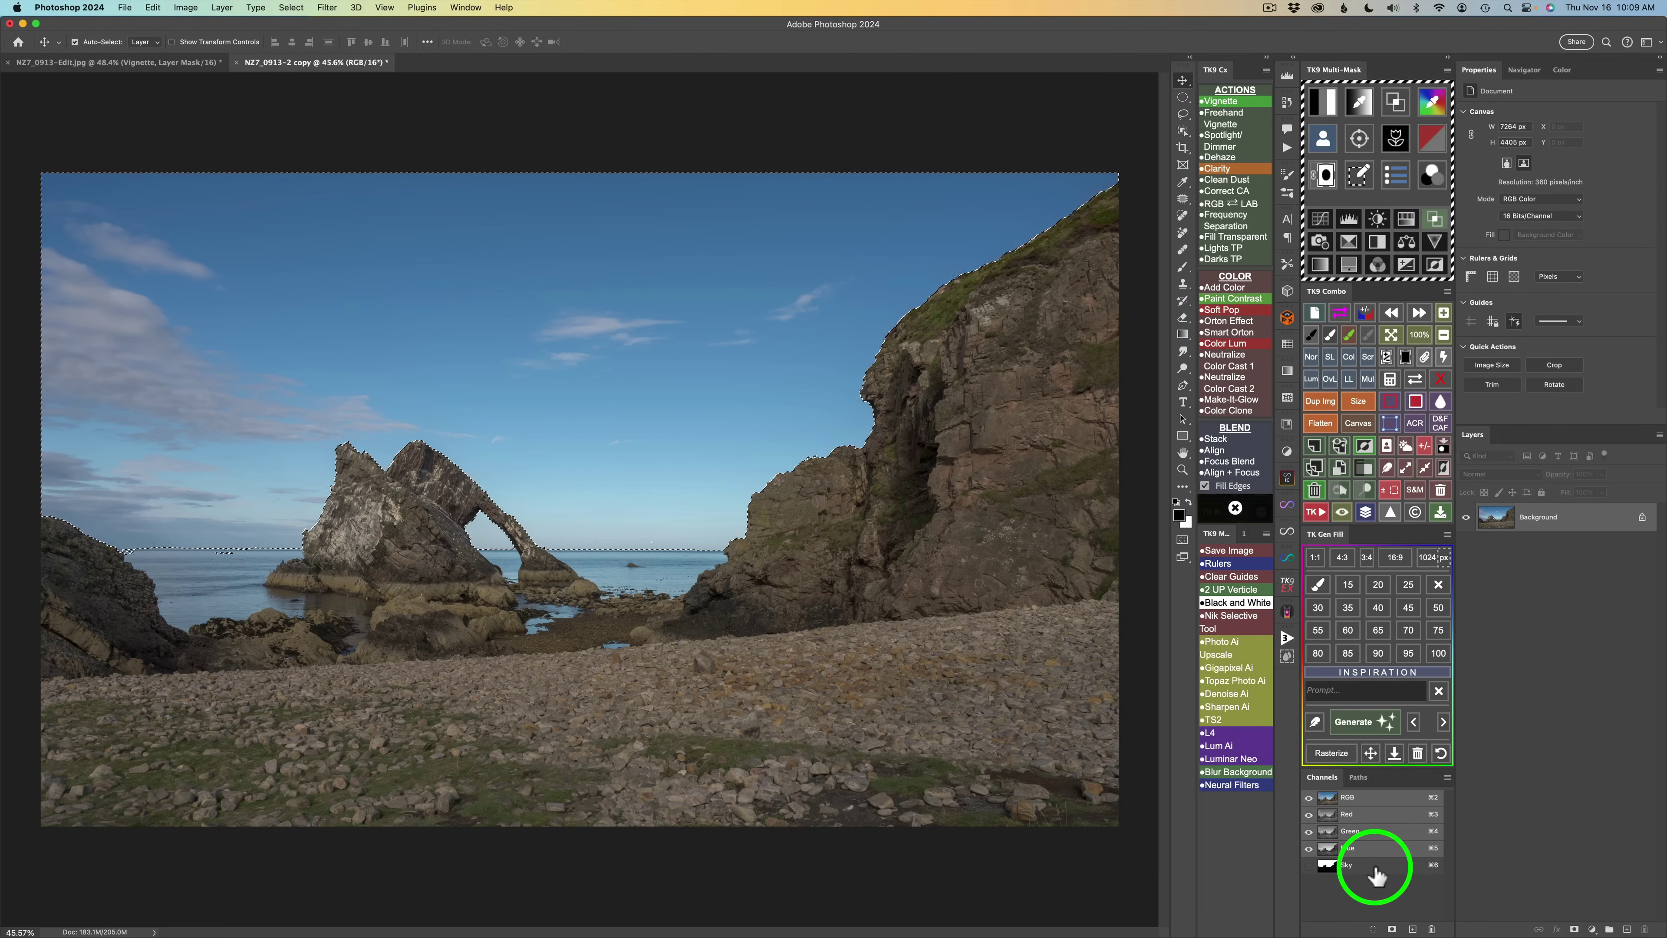
{"action": "left_click_drag", "start_coordinate": [1376, 875], "coordinate": [1406, 447]}
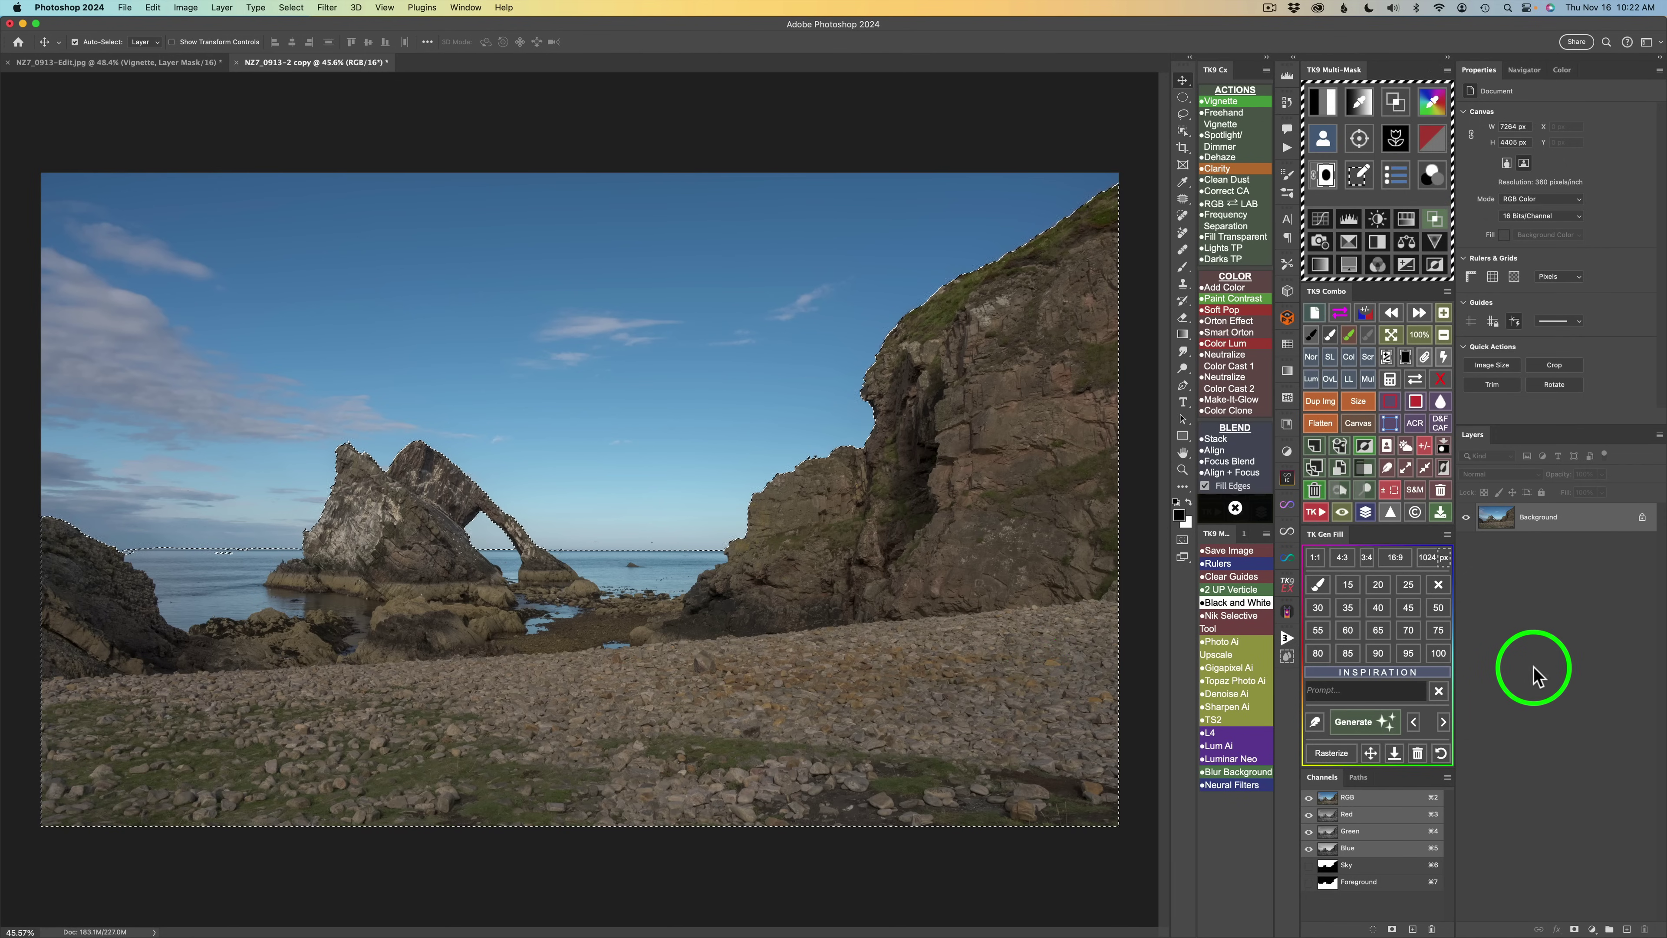
Generate the level 3 midtones luminosity mask, add a Color Grading layer masked with it, and duplicate that layer
{"action": "left_click", "coordinate": [1324, 105]}
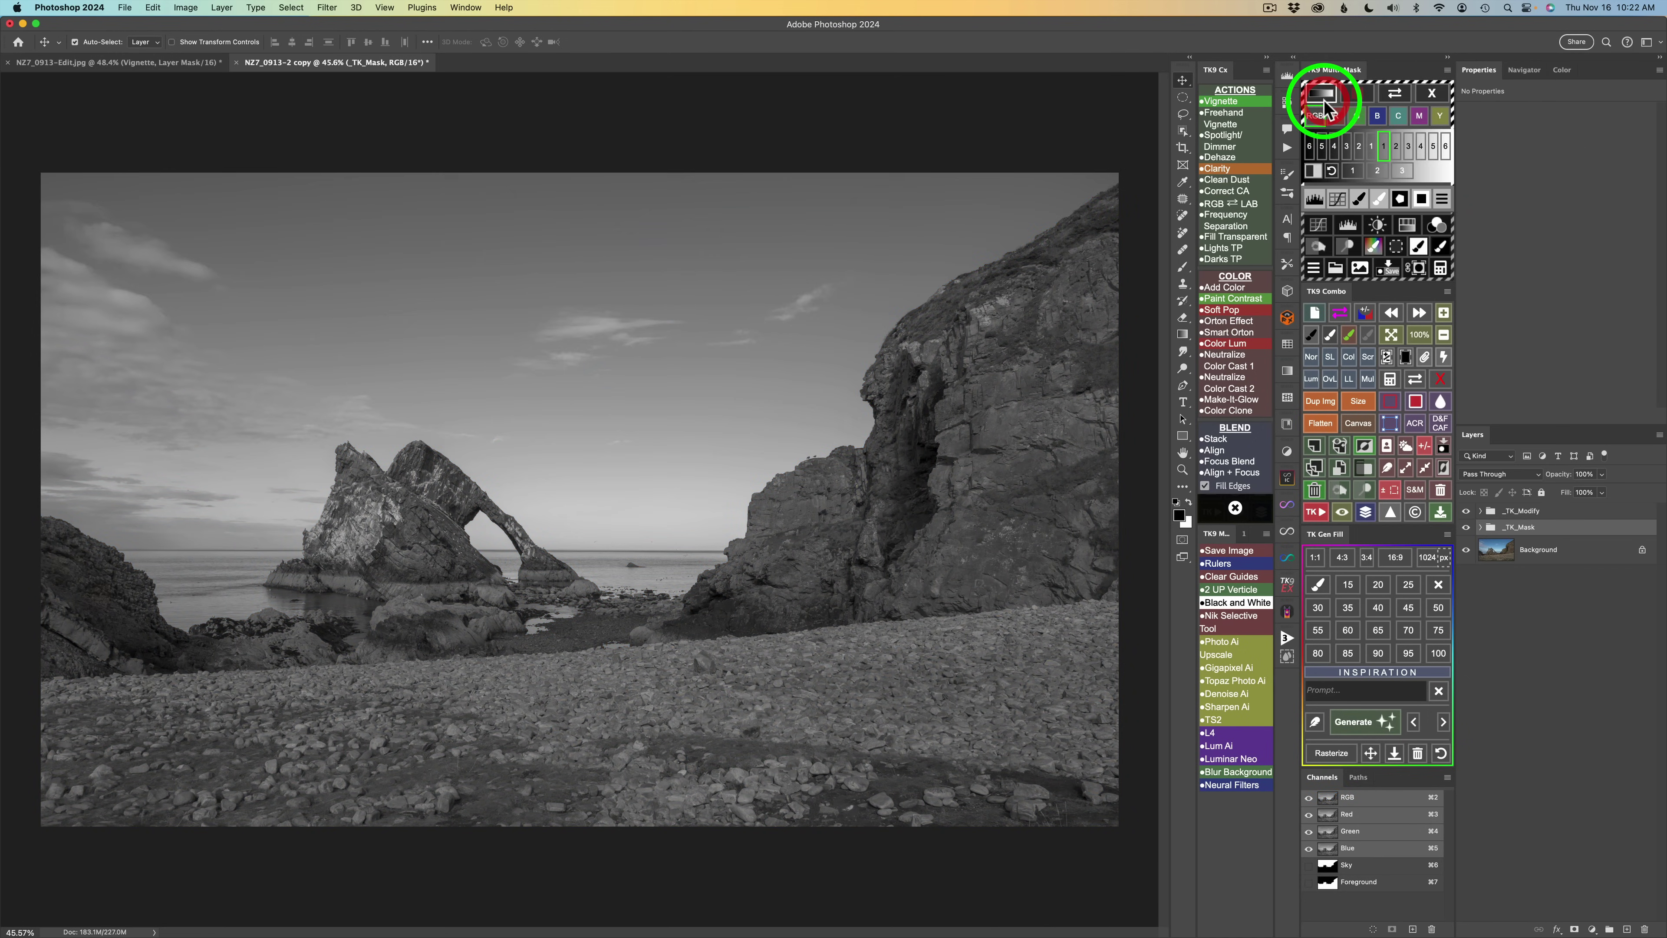
{"action": "left_click", "coordinate": [1402, 172]}
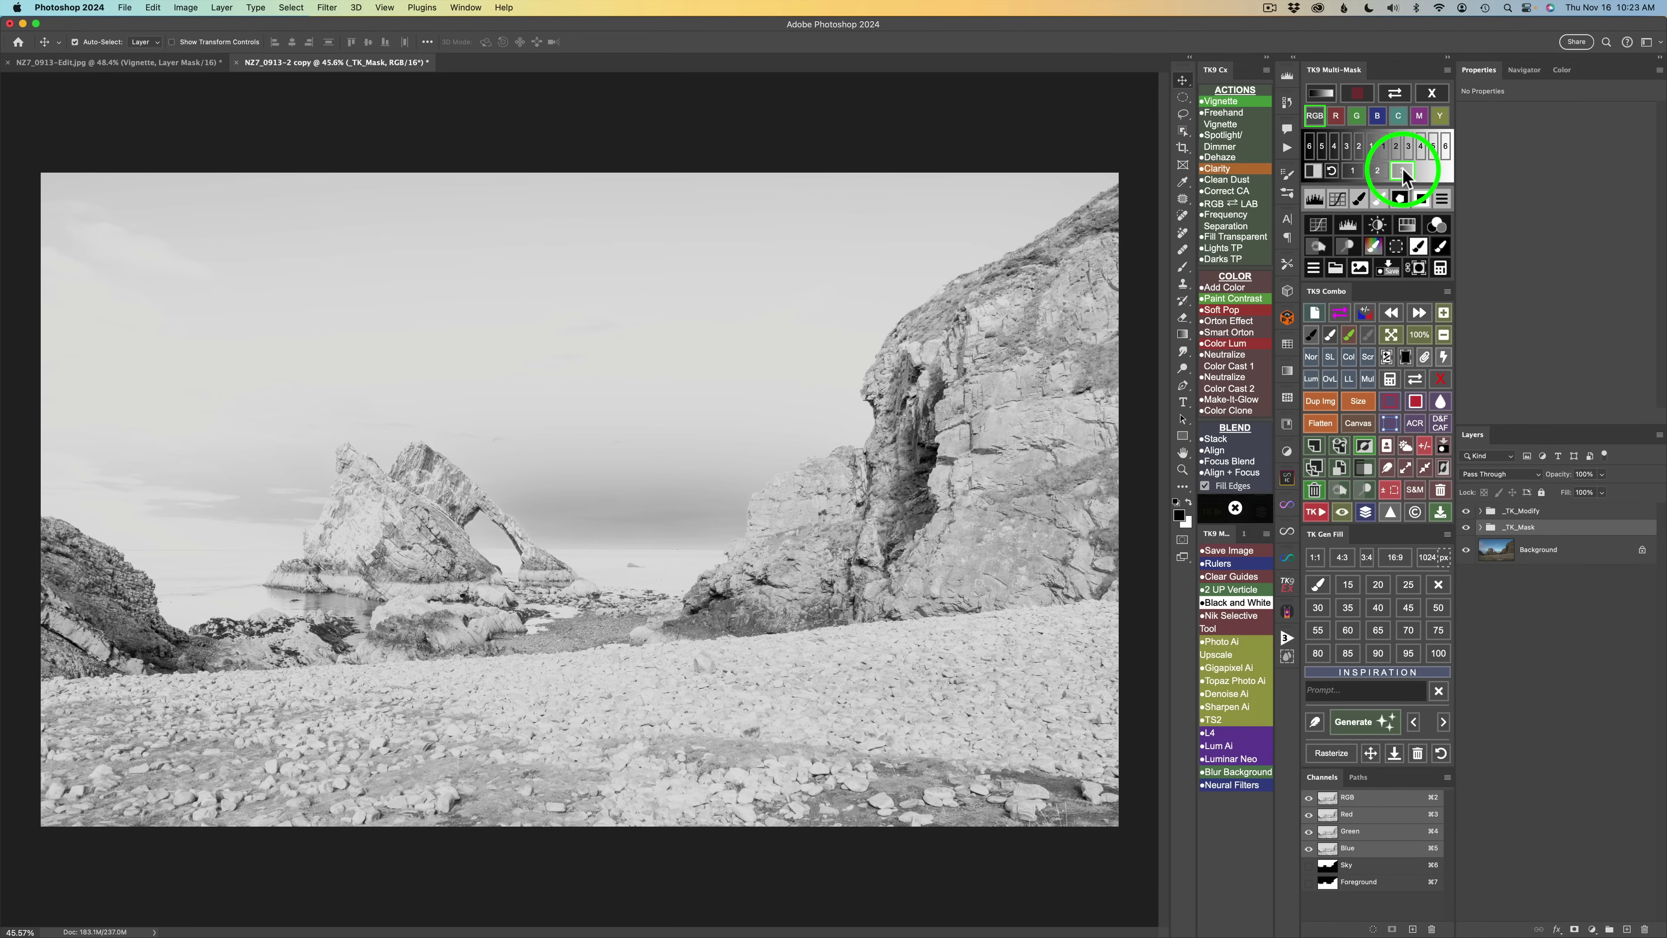
{"action": "left_click", "coordinate": [1437, 226]}
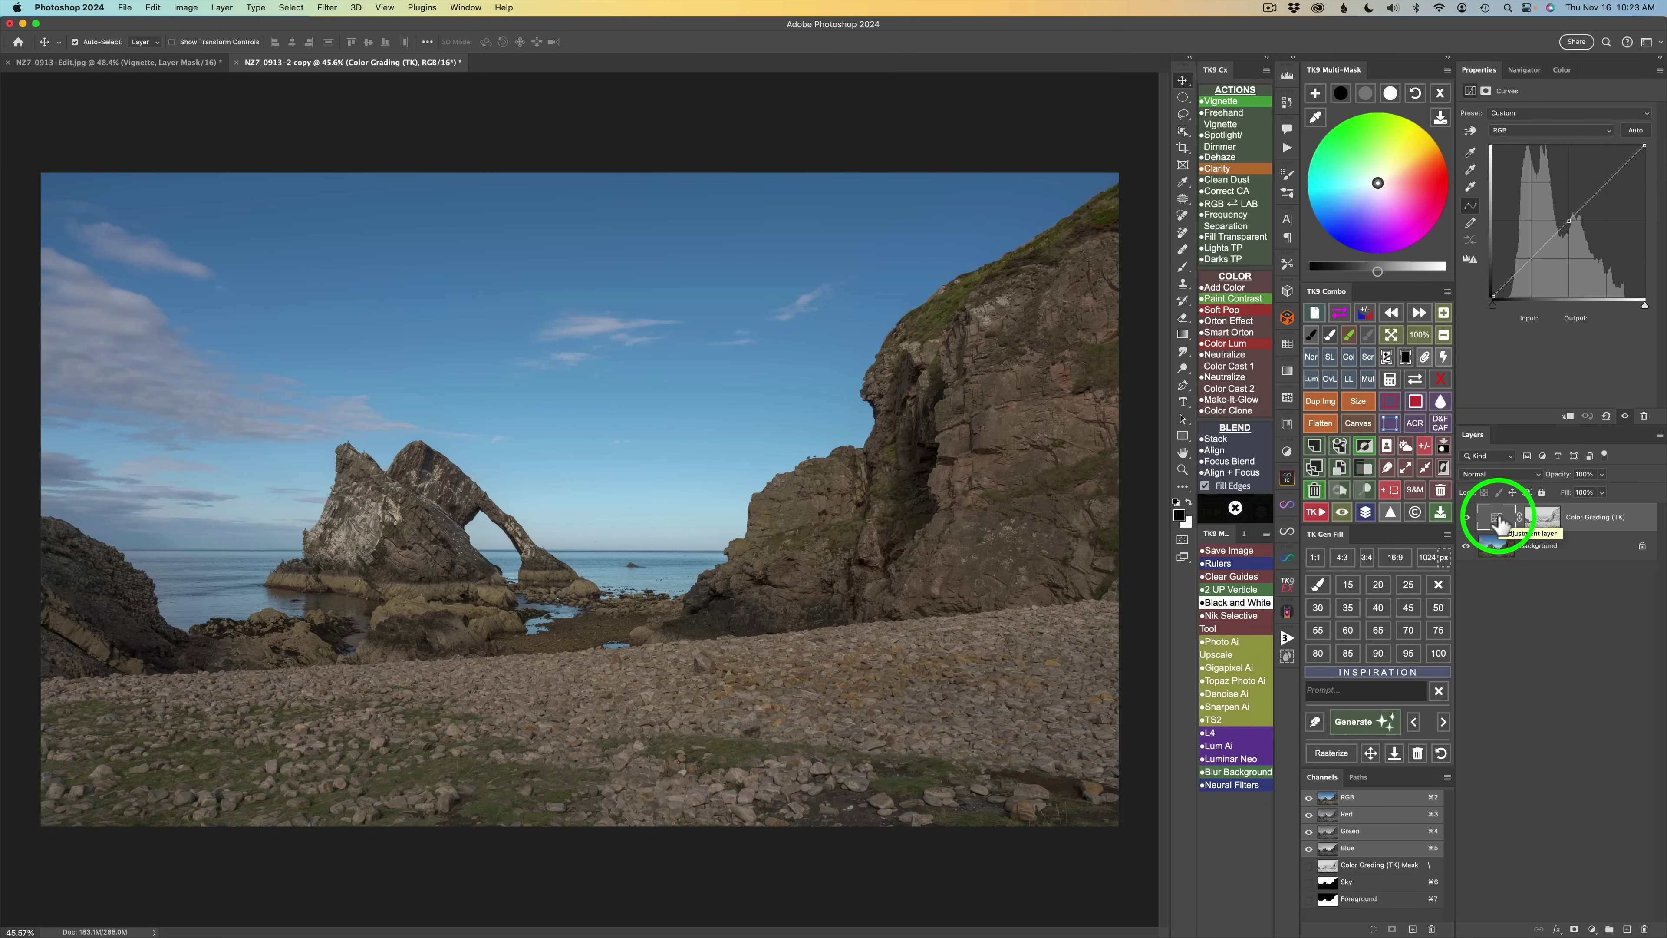
{"action": "left_click", "coordinate": [1316, 469]}
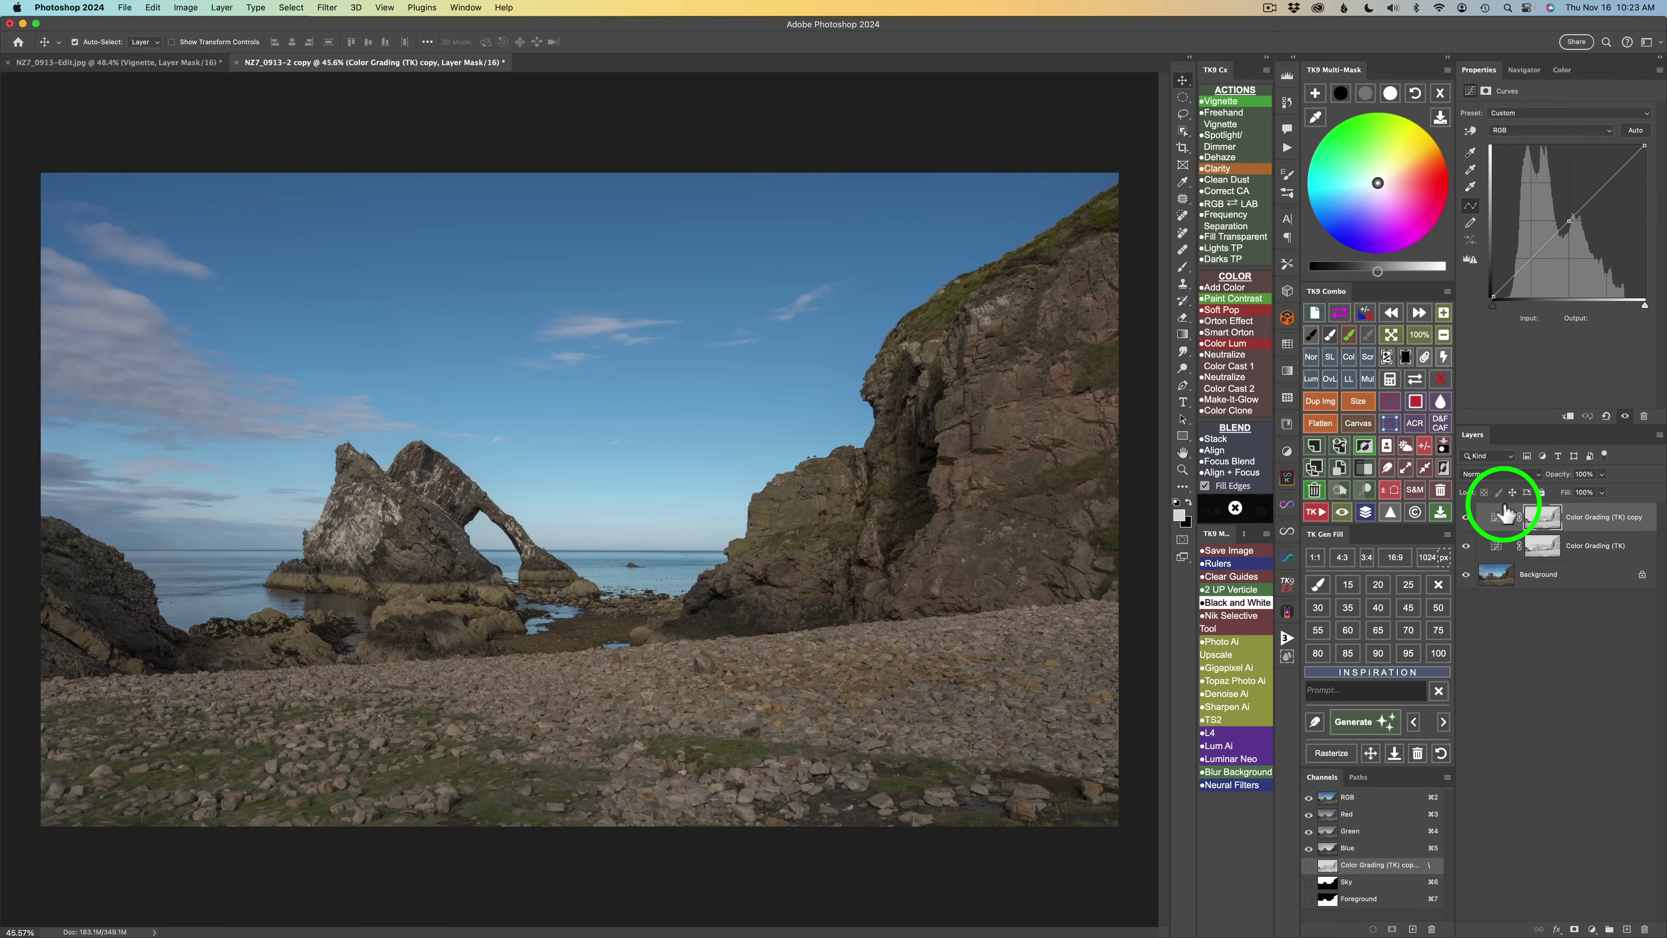
Intersect the lower Color Grading layer's mask with the saved Foreground channel
{"action": "left_click", "coordinate": [1506, 551]}
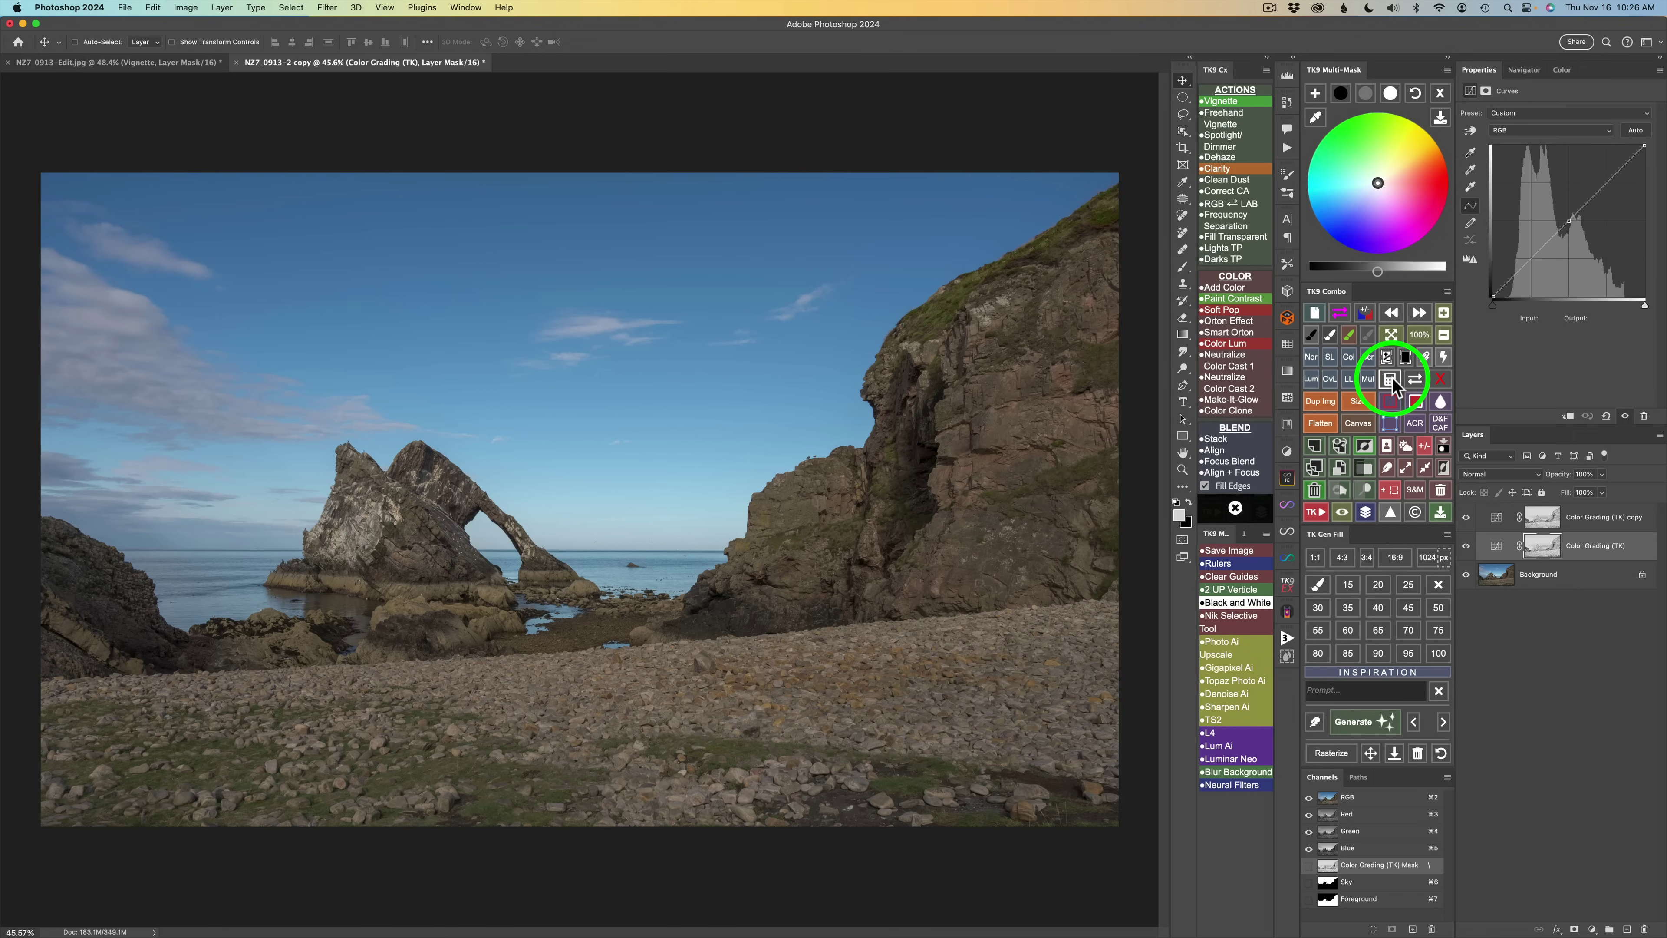
{"action": "left_click", "coordinate": [1390, 379]}
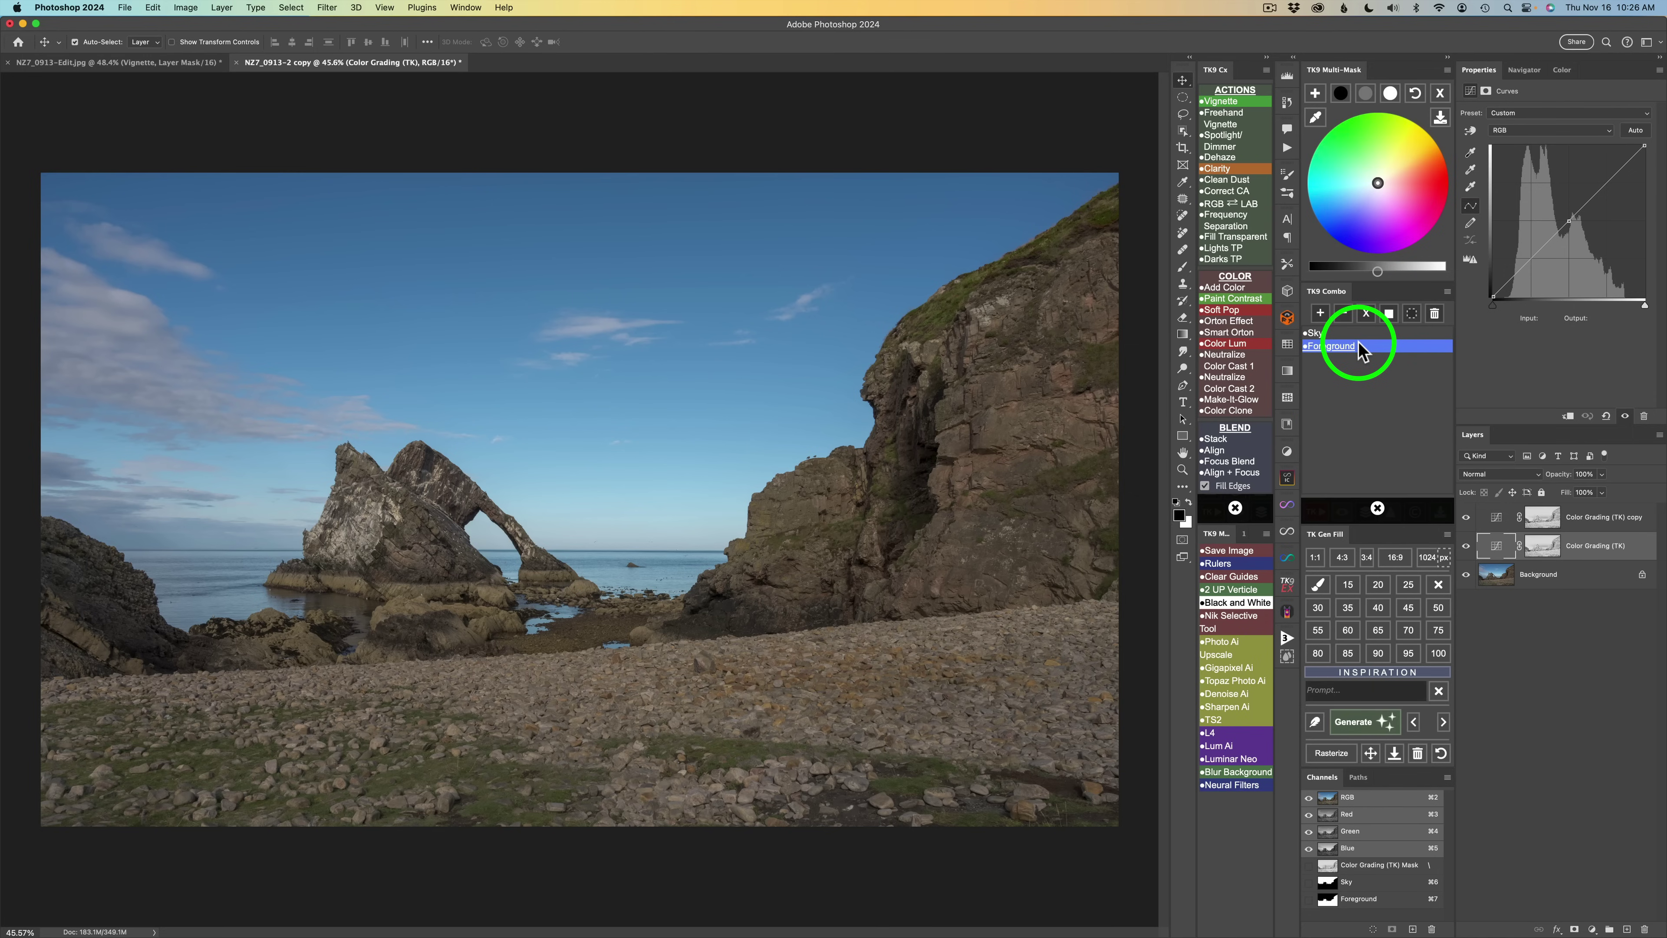
{"action": "left_click", "coordinate": [1377, 509]}
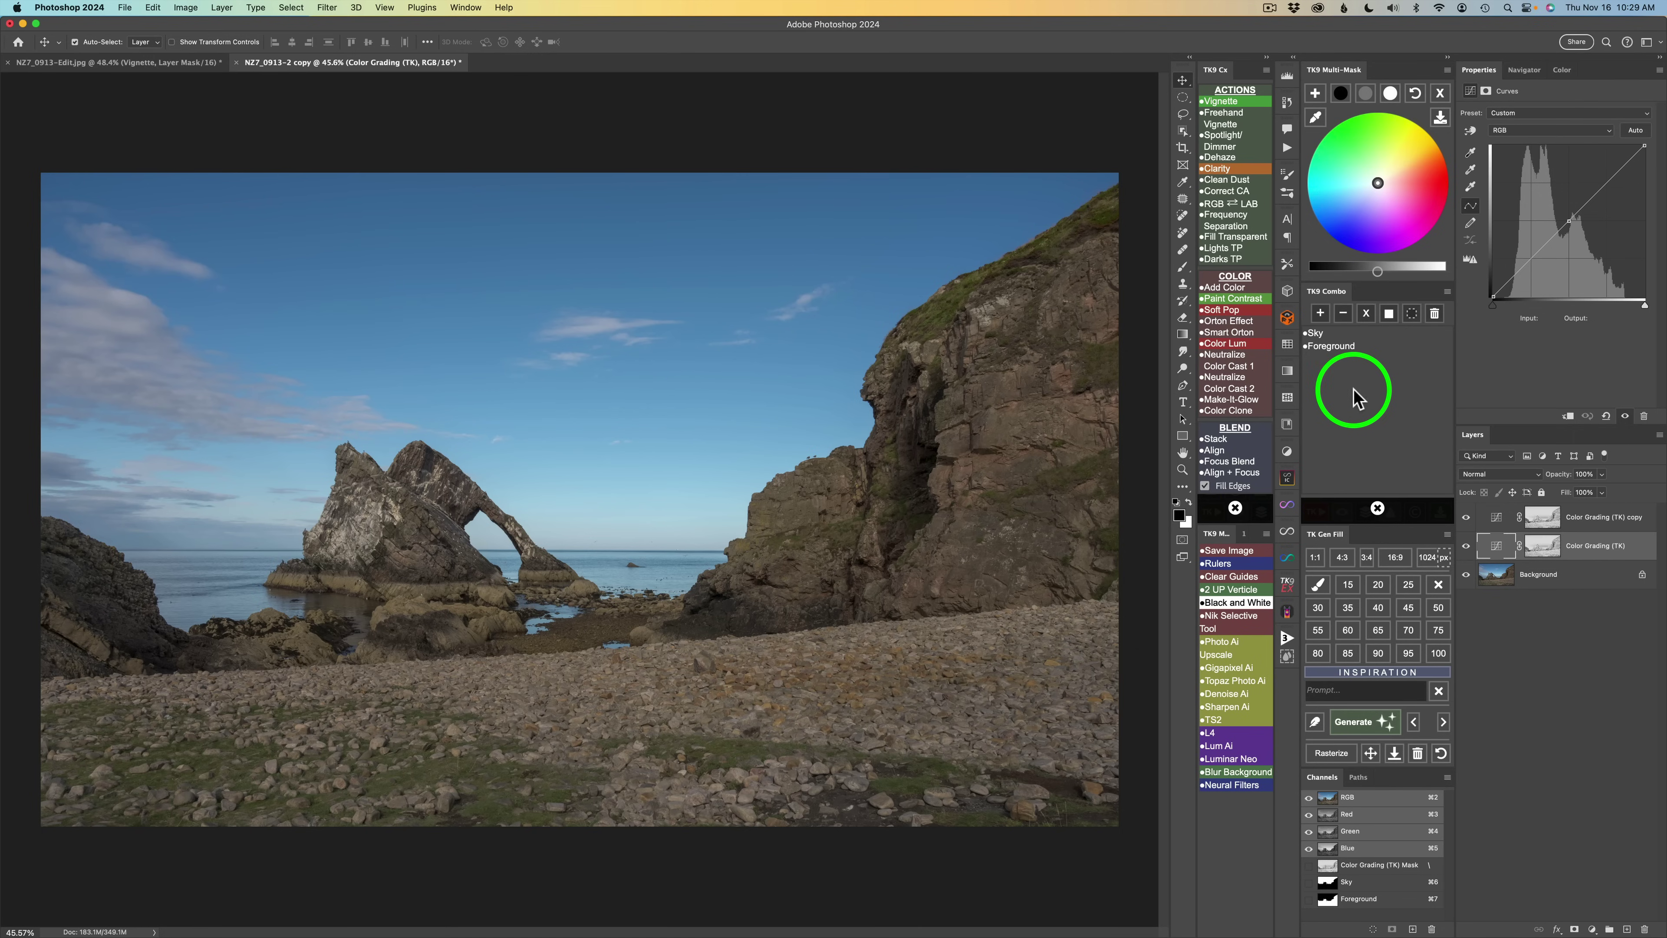
{"action": "left_click", "coordinate": [1331, 346]}
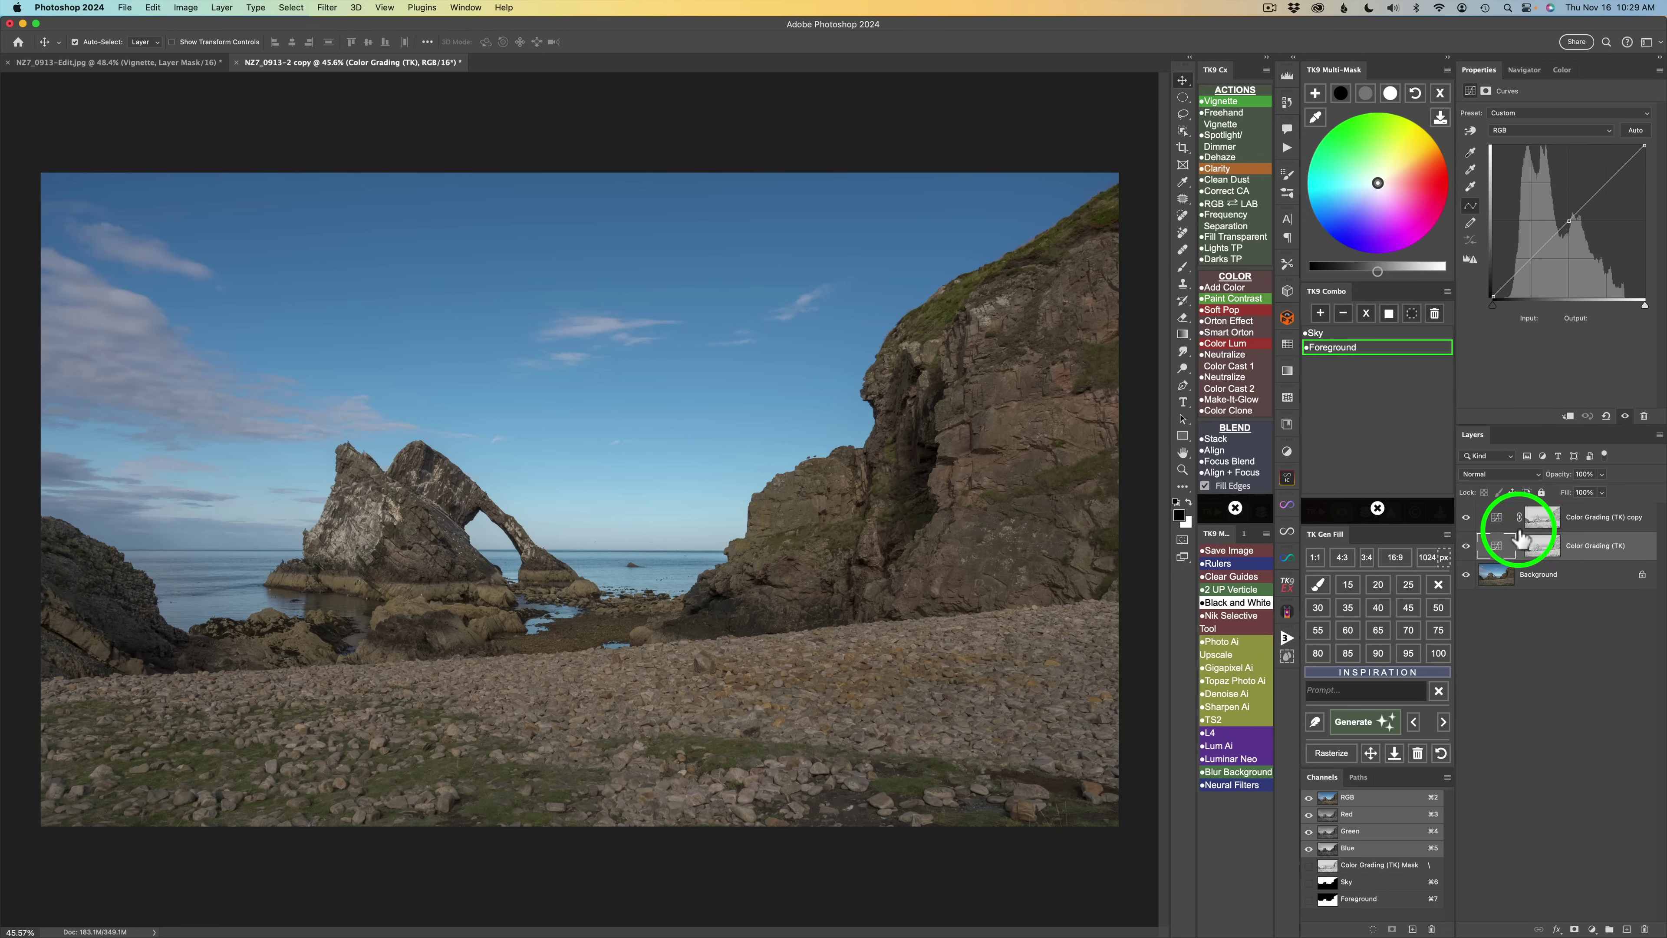
{"action": "left_click", "coordinate": [1364, 315]}
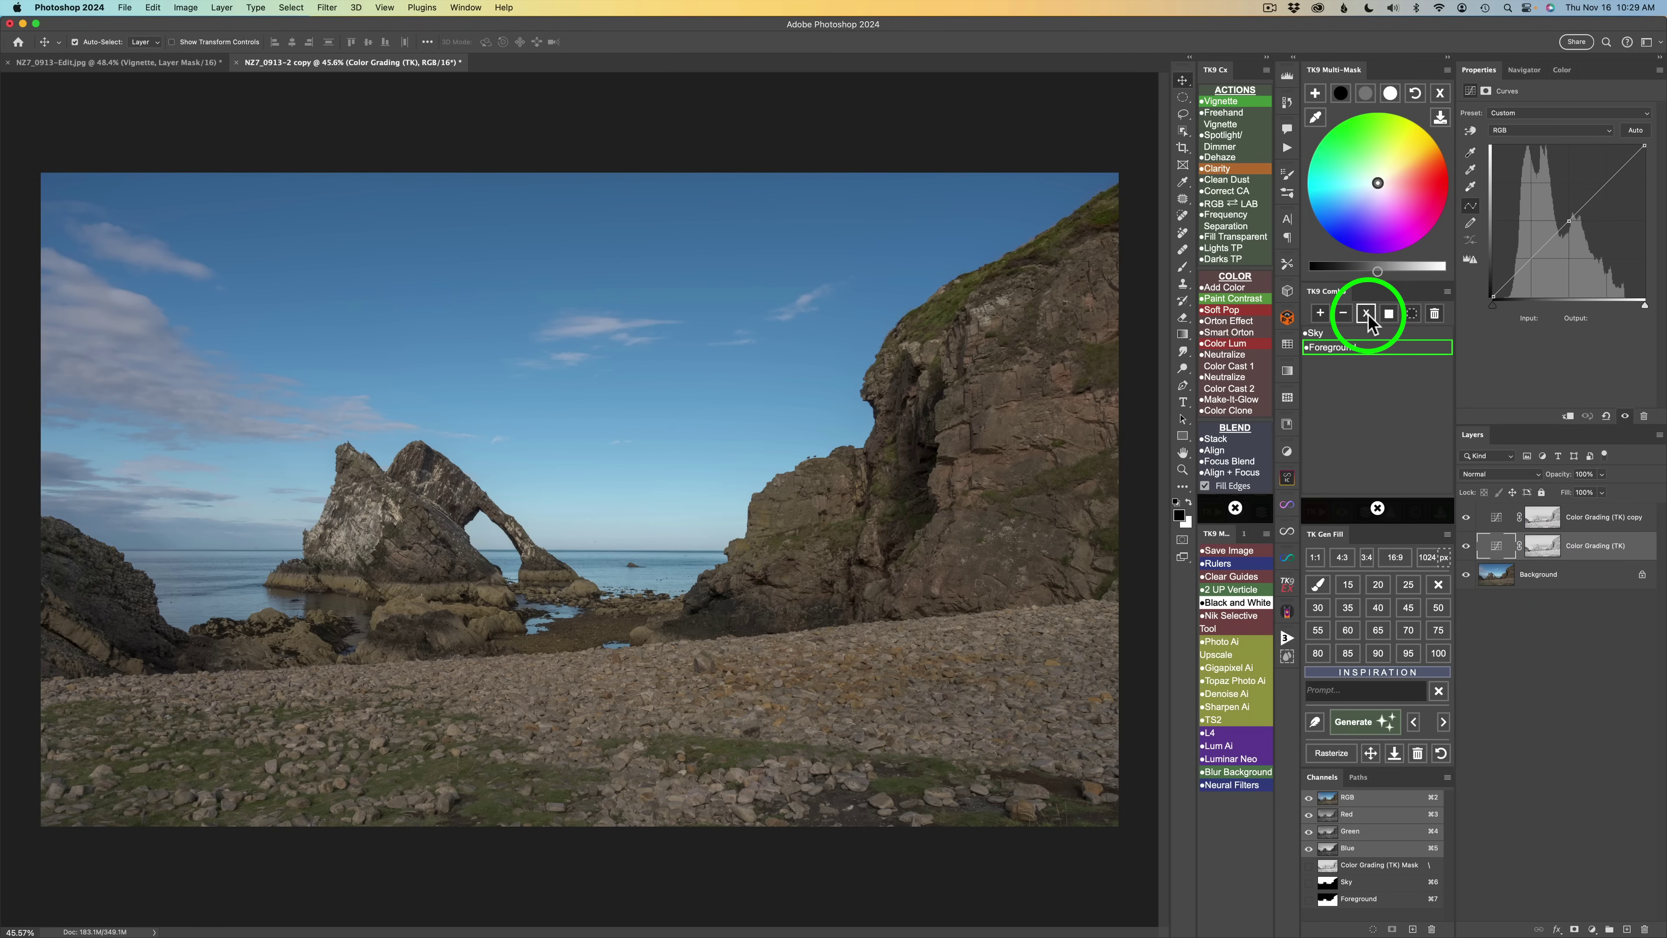
{"action": "left_click", "coordinate": [1540, 552]}
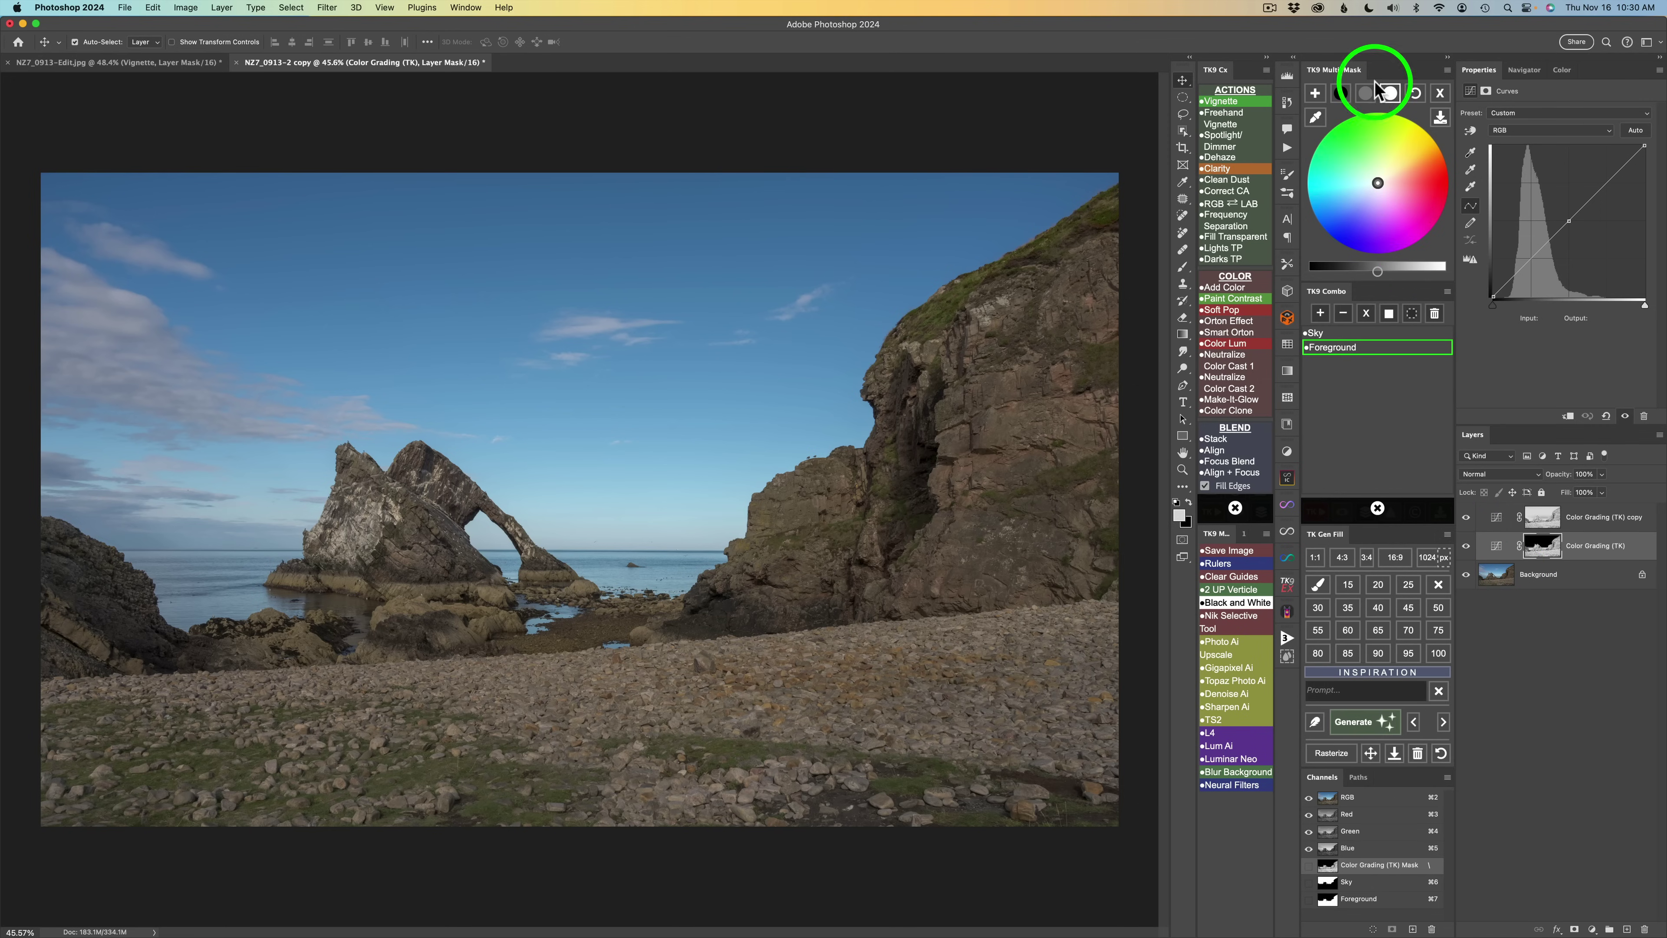
Set the foreground grading layer's brightness to -30 for shadows, 41 for midtones and 50 for highlights, and compare the image with the layer hidden
{"action": "left_click", "coordinate": [1341, 95]}
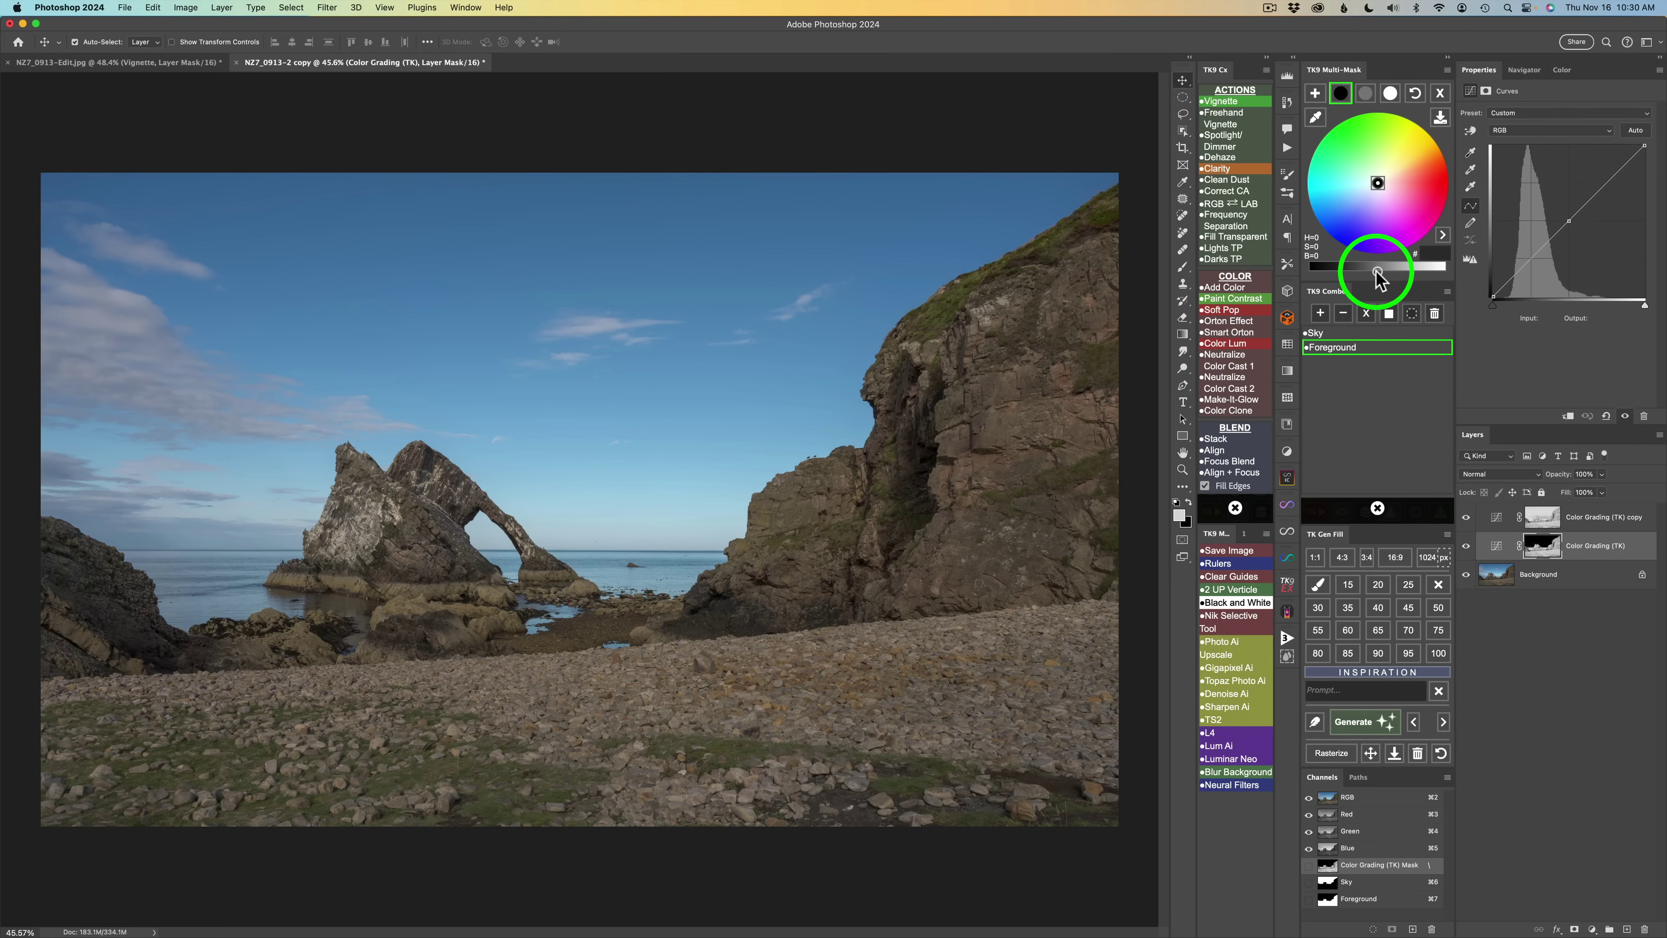
{"action": "left_click_drag", "start_coordinate": [1377, 276], "coordinate": [1345, 276]}
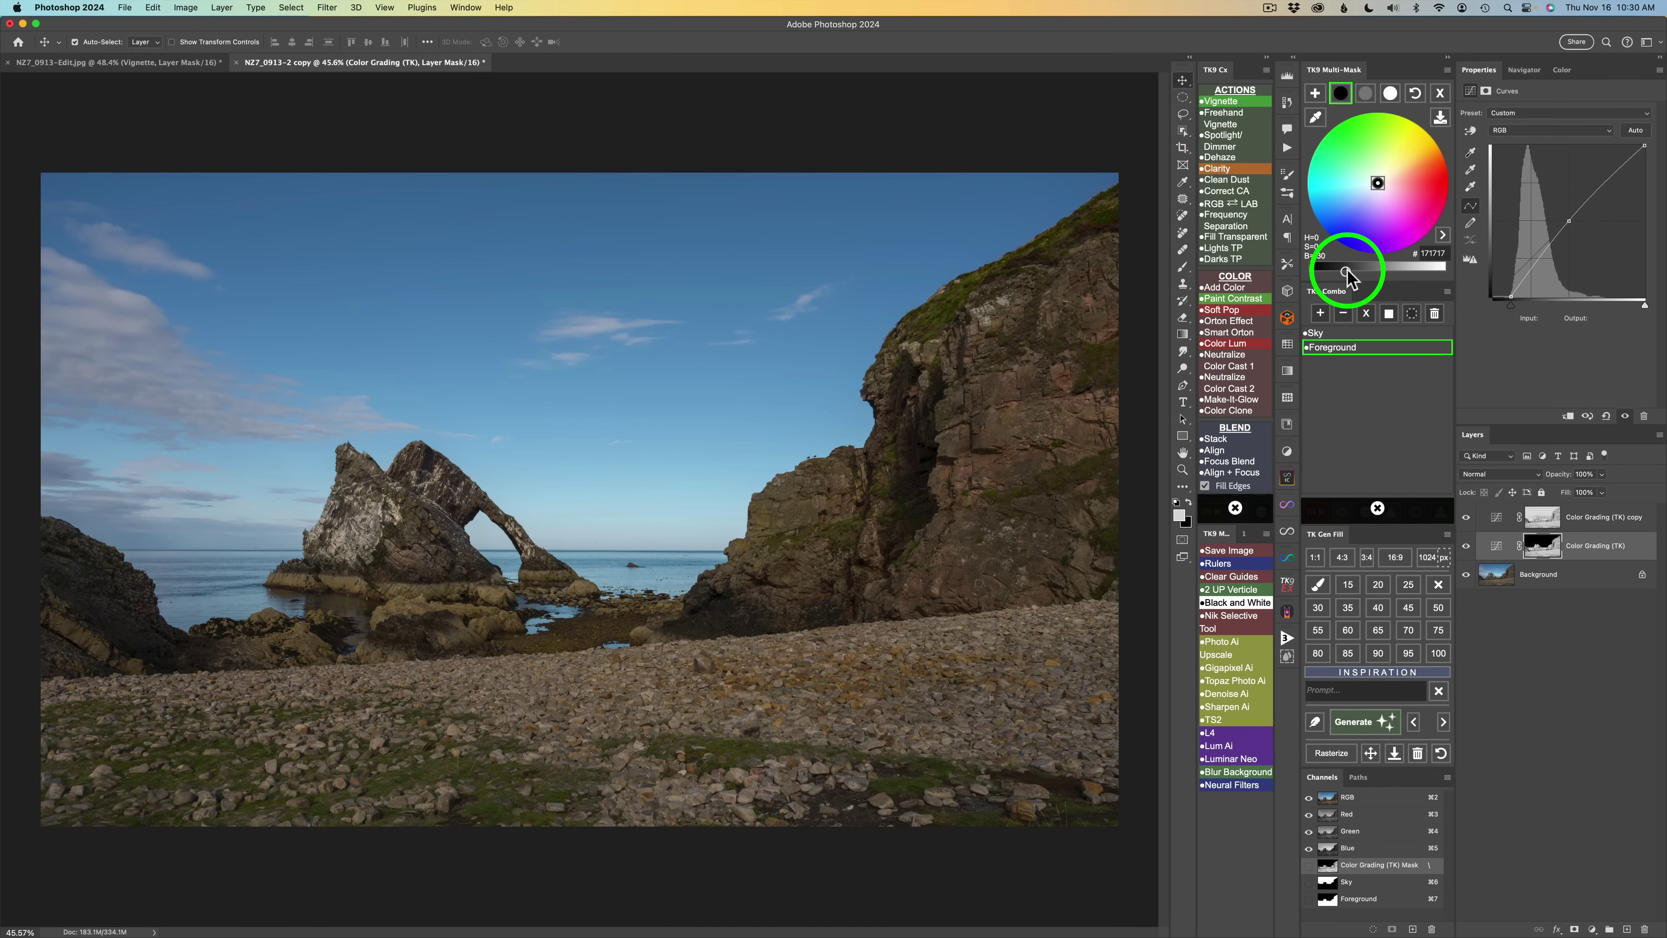
{"action": "left_click", "coordinate": [1367, 93]}
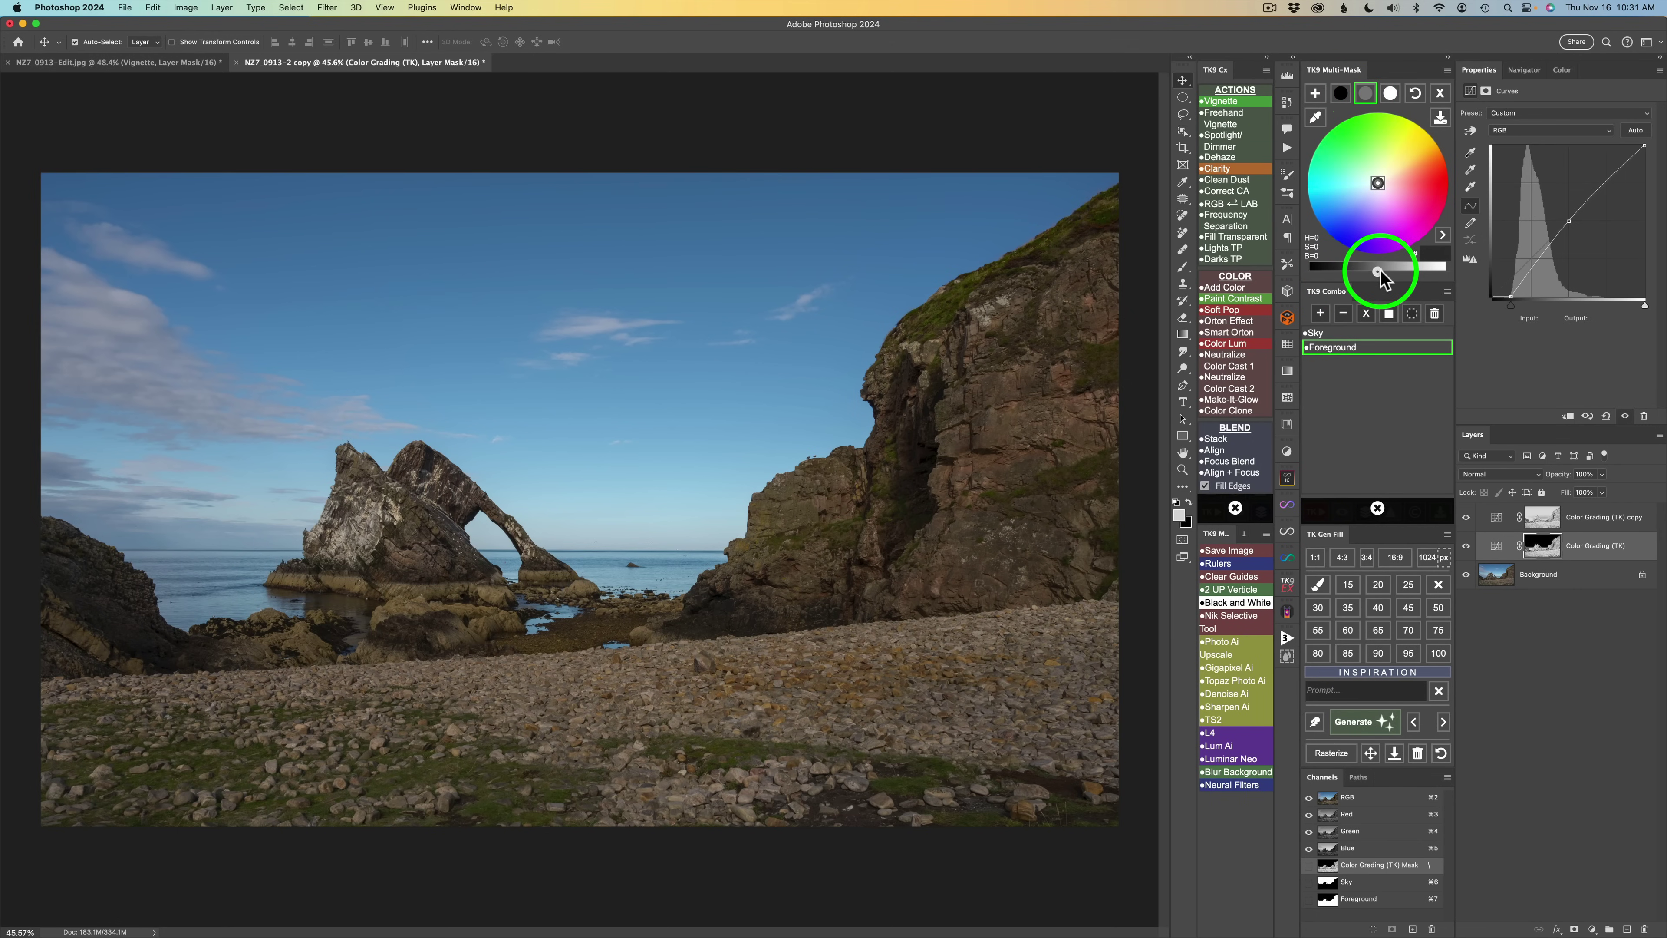
{"action": "left_click_drag", "start_coordinate": [1402, 270], "coordinate": [1424, 271]}
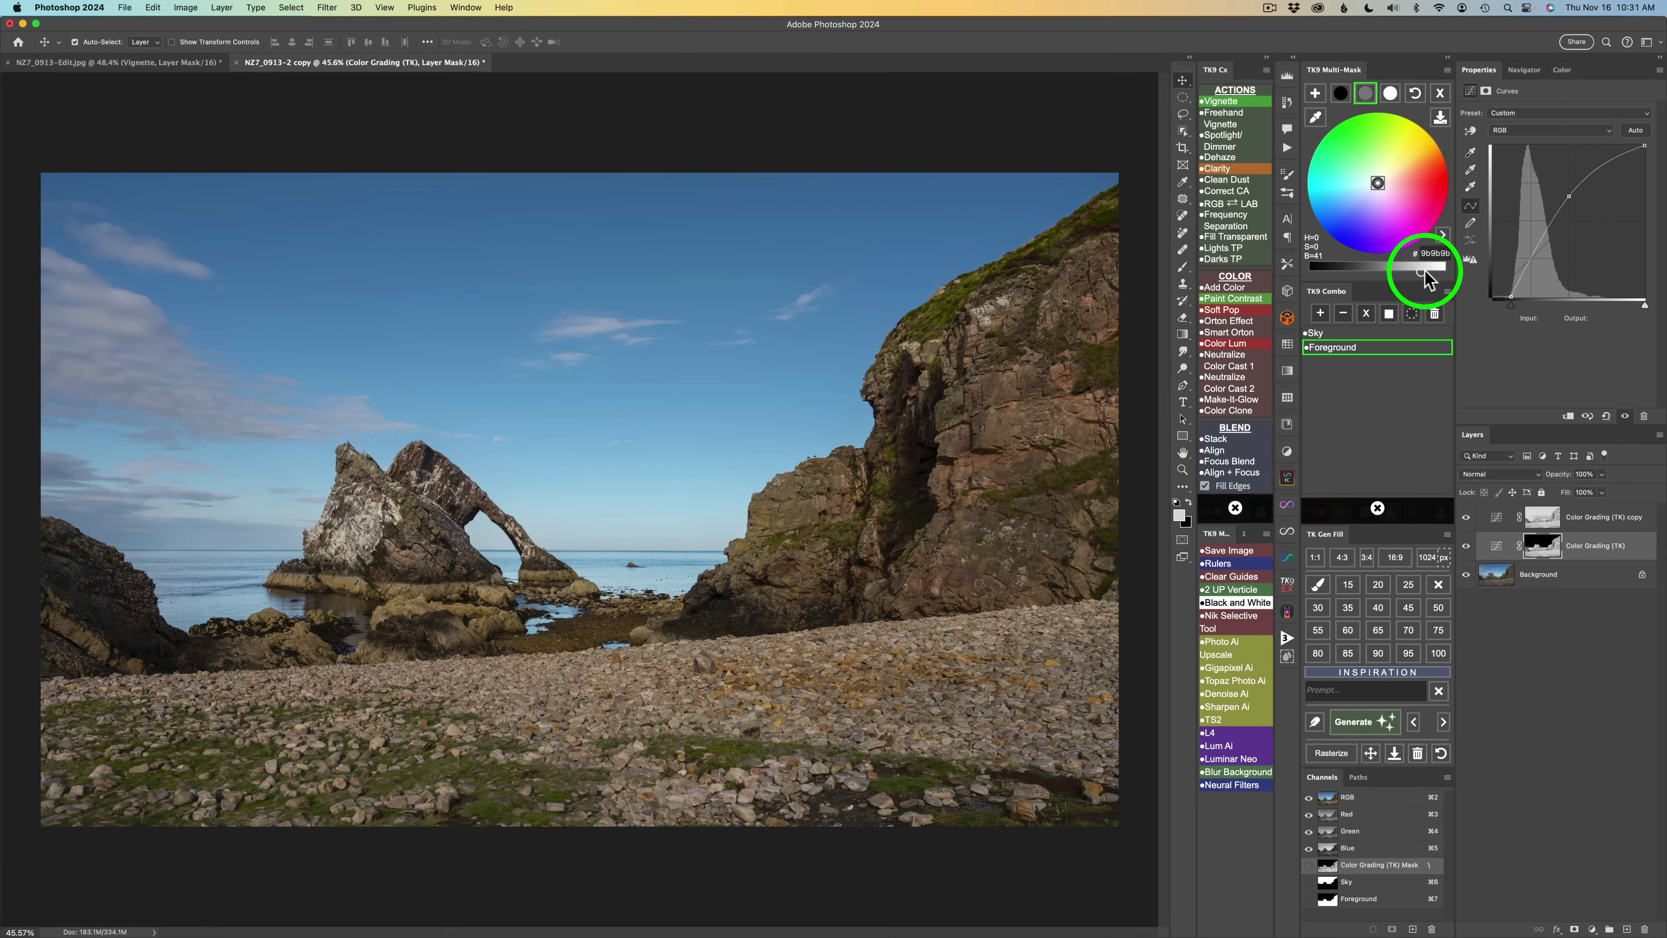
{"action": "left_click", "coordinate": [1390, 98]}
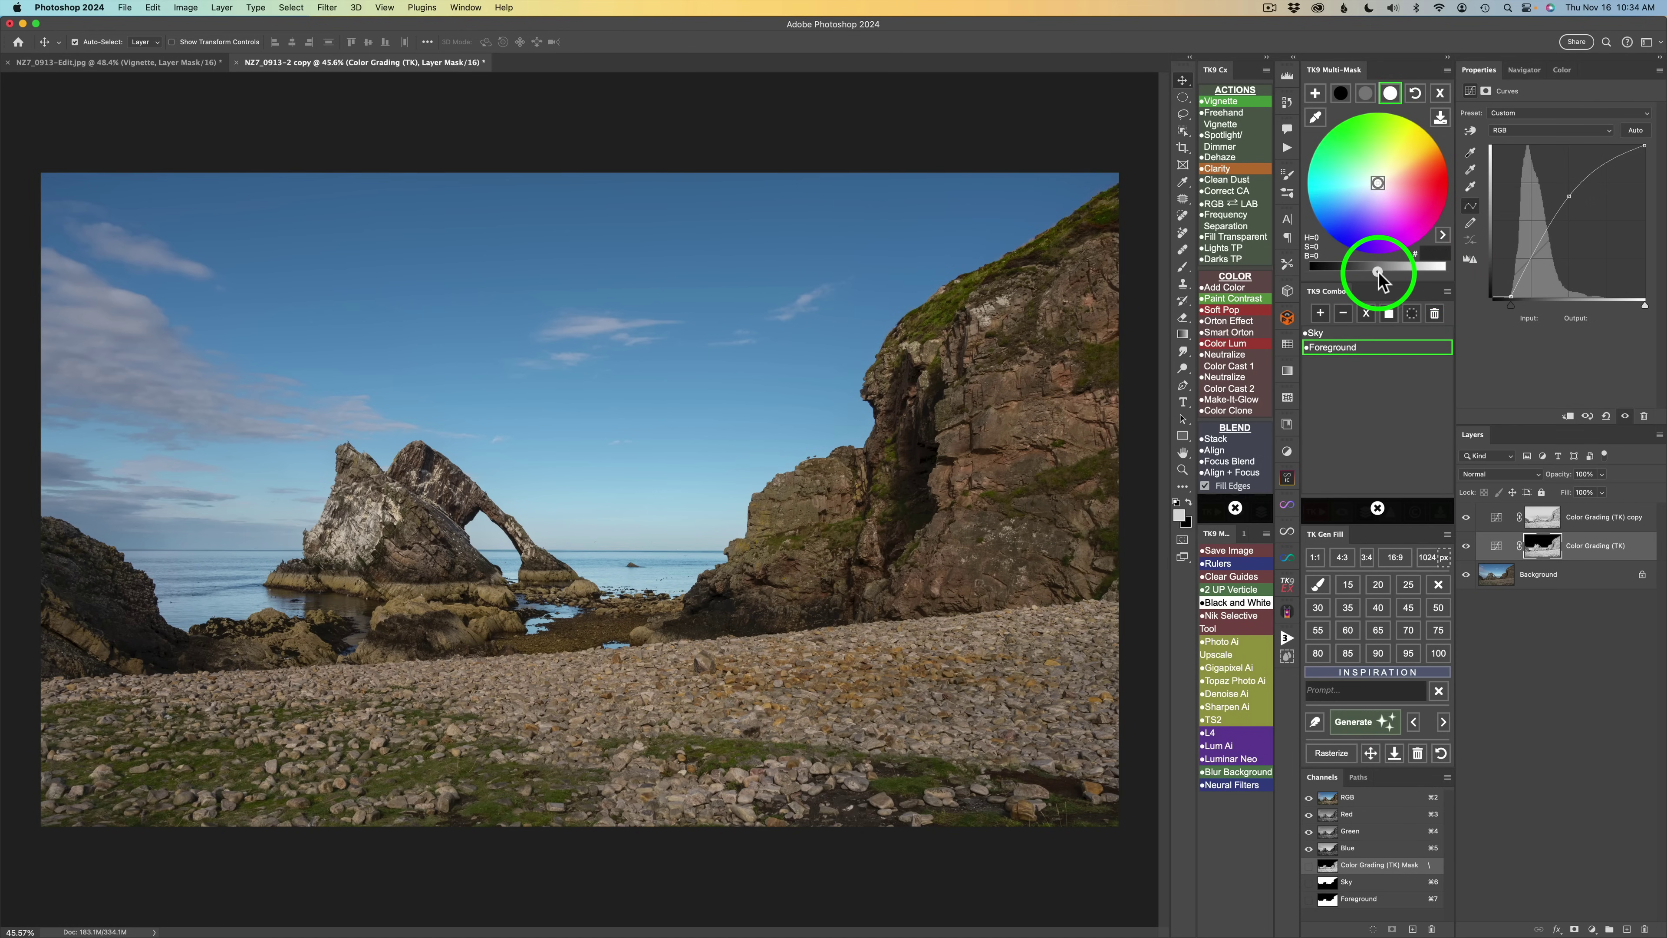
{"action": "left_click_drag", "start_coordinate": [1390, 272], "coordinate": [1431, 273]}
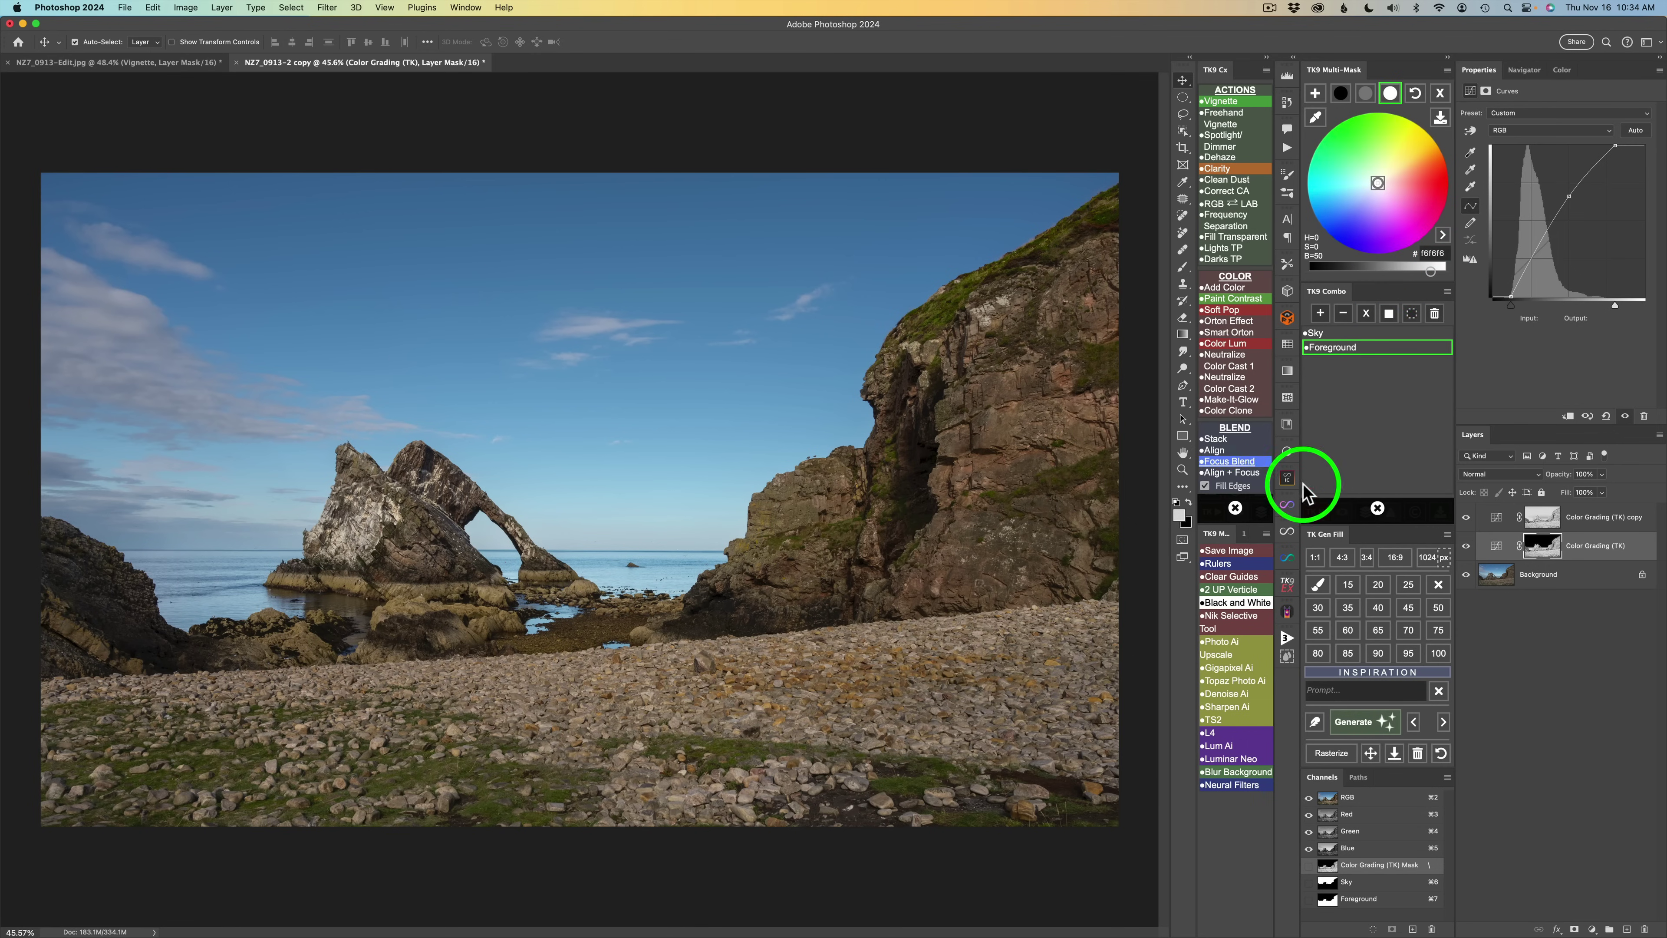
{"action": "left_click", "coordinate": [1466, 548]}
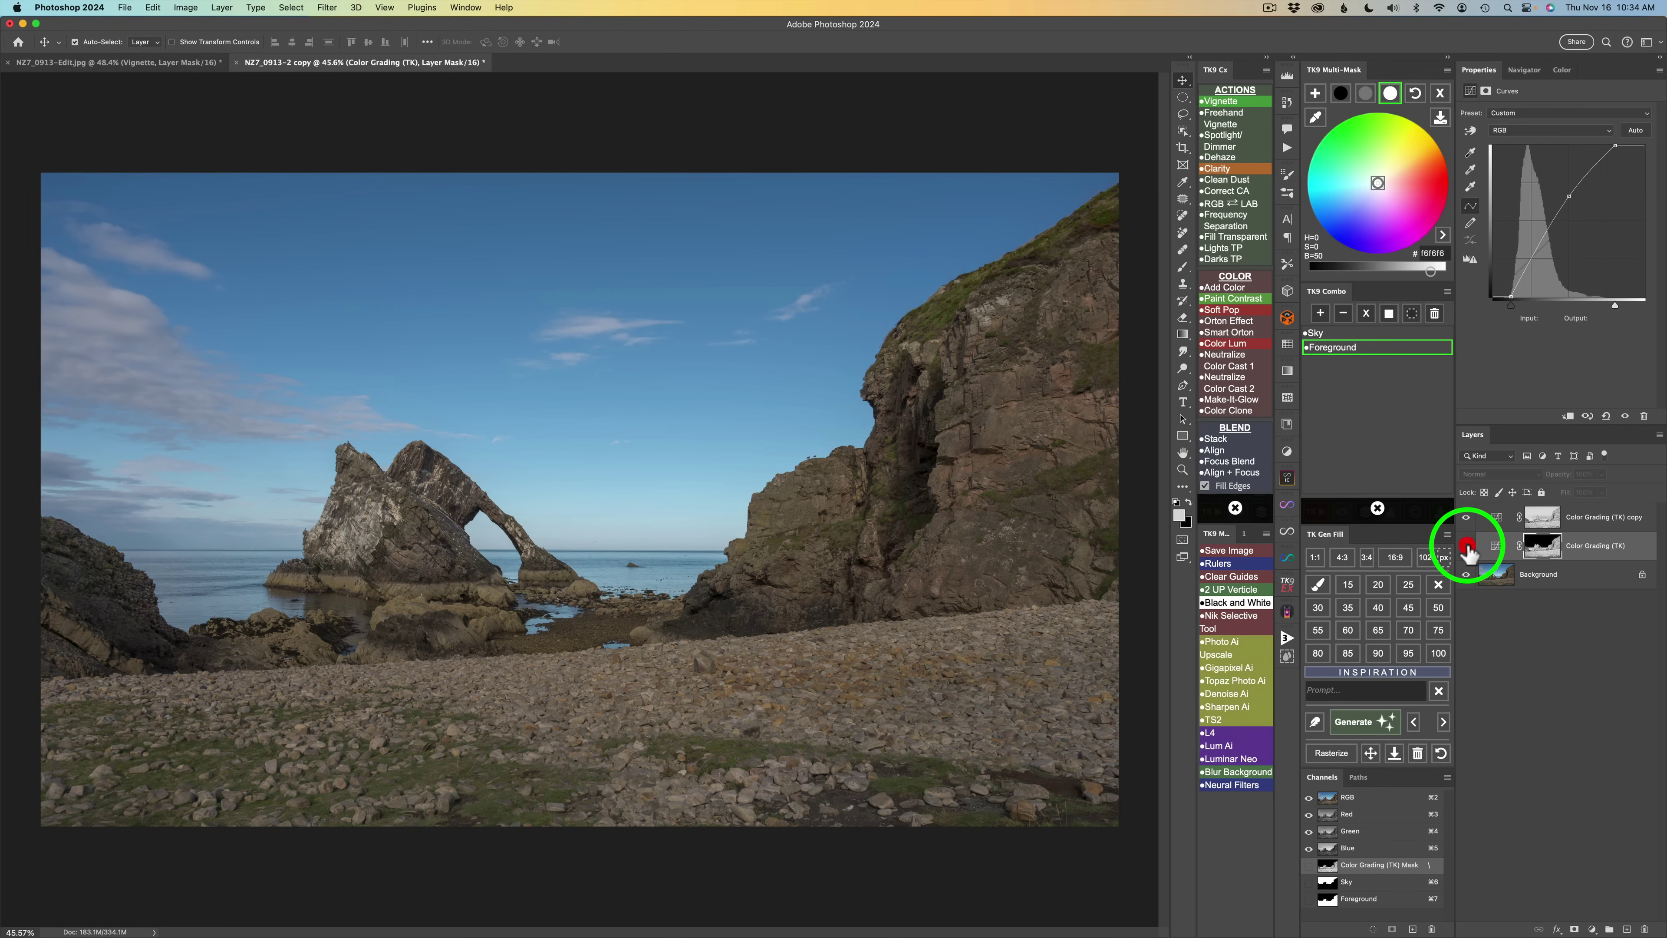
{"action": "left_click", "coordinate": [1466, 547]}
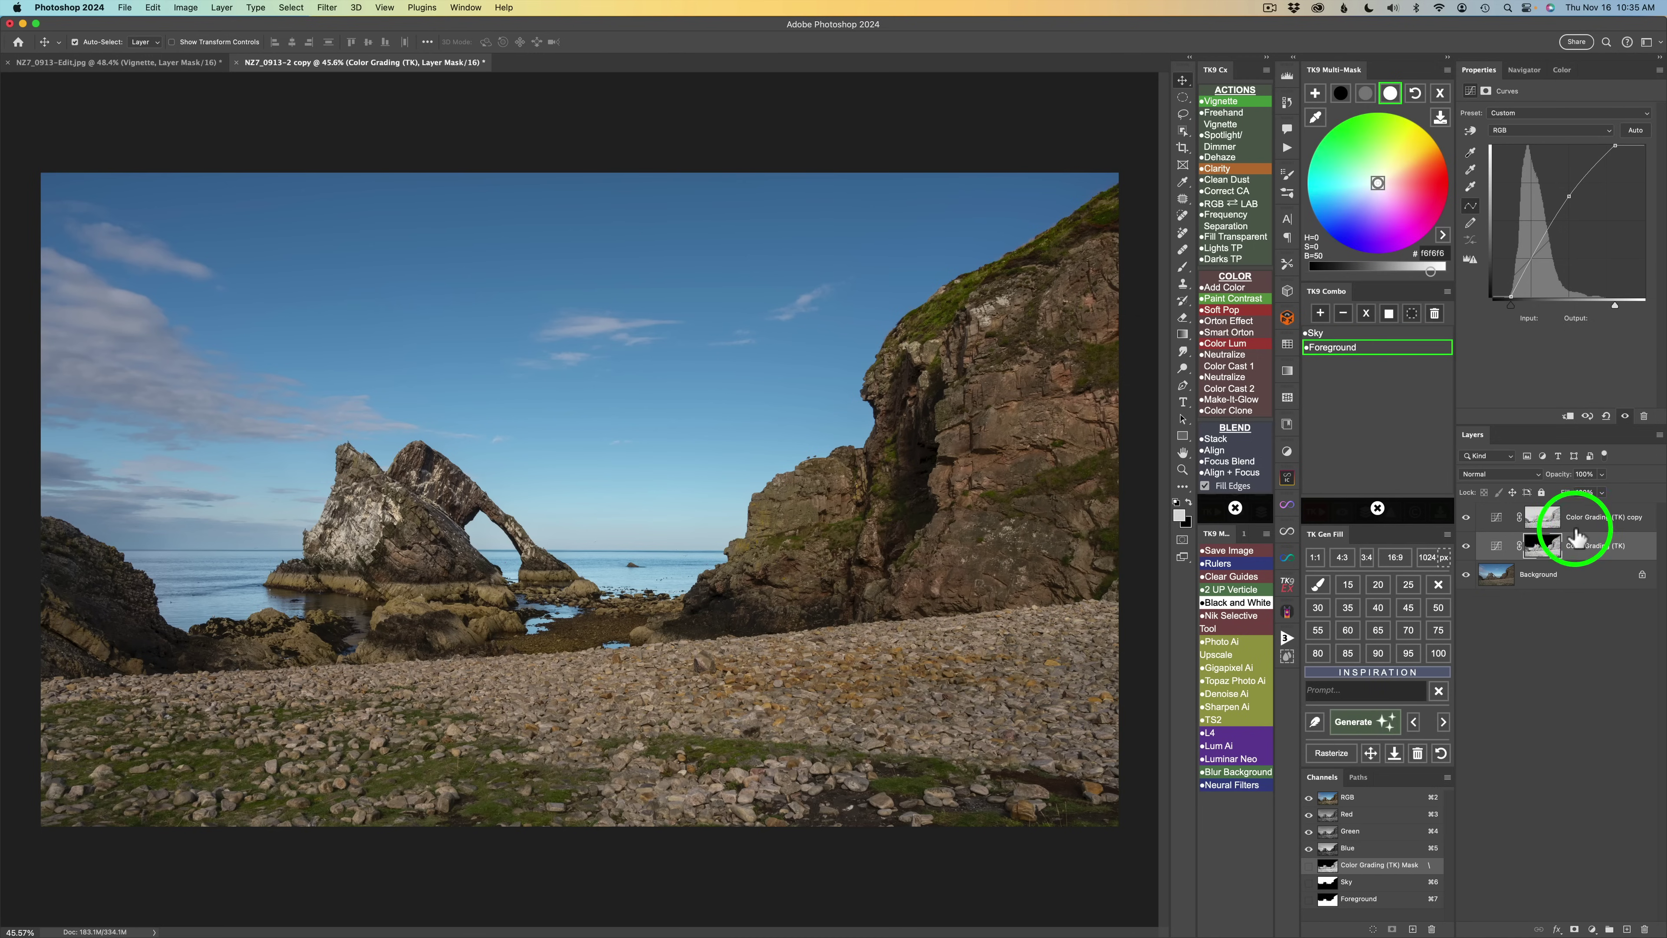
Intersect the Color Grading copy layer's mask with the saved Sky channel
{"action": "left_click", "coordinate": [1498, 520]}
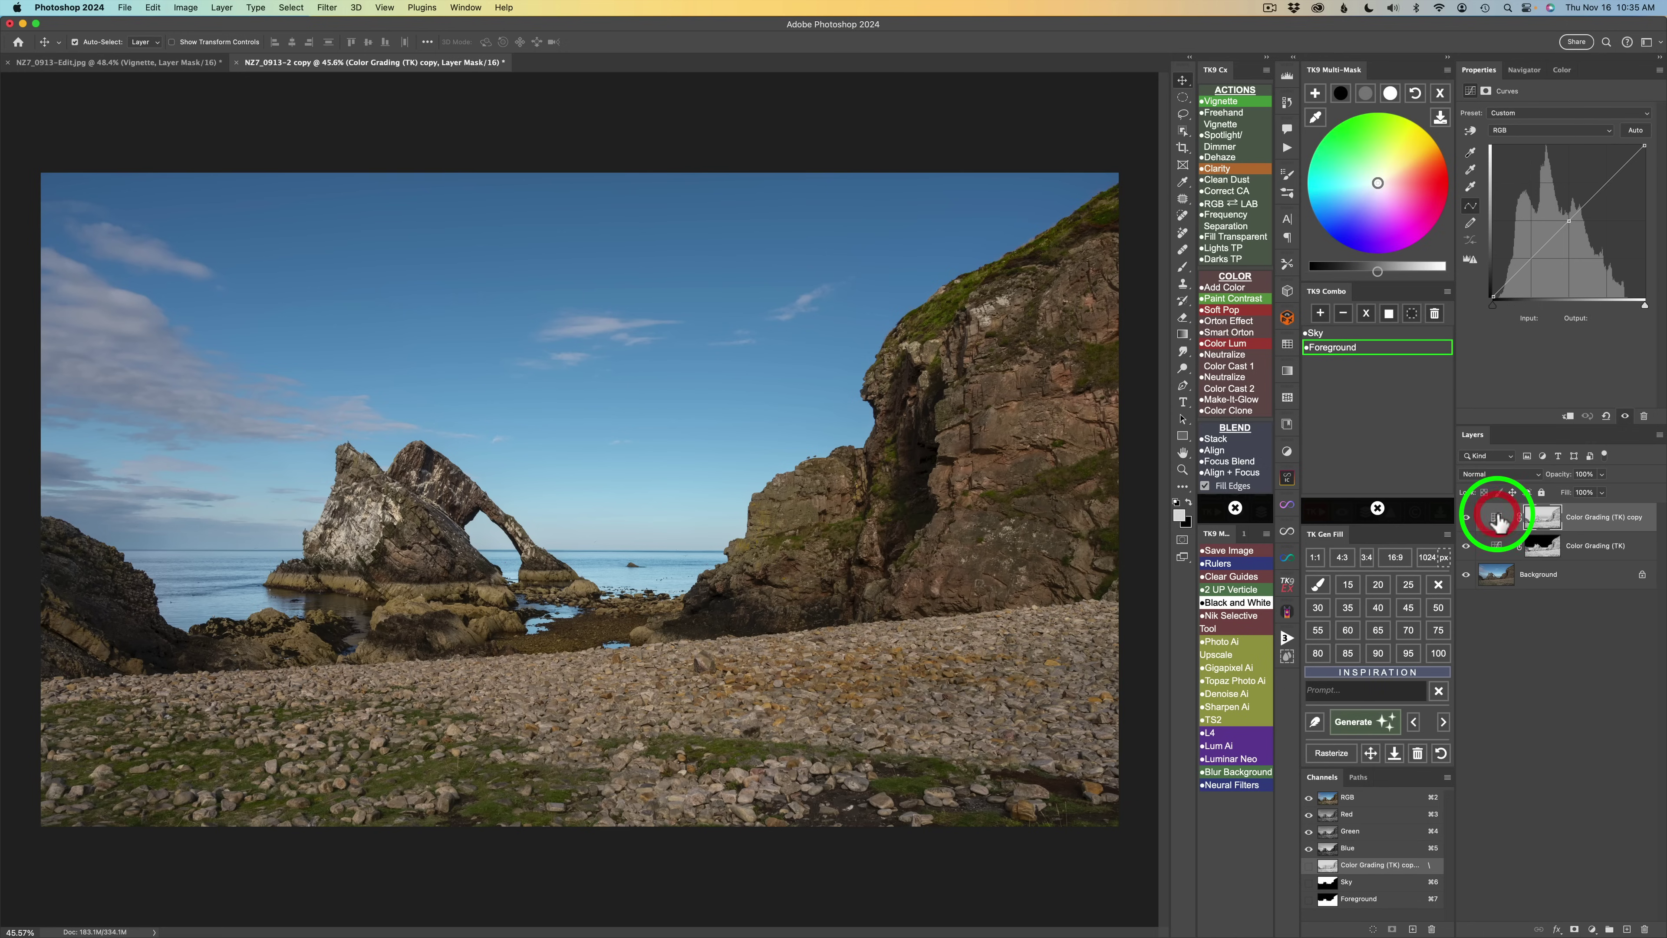
{"action": "left_click", "coordinate": [1354, 332]}
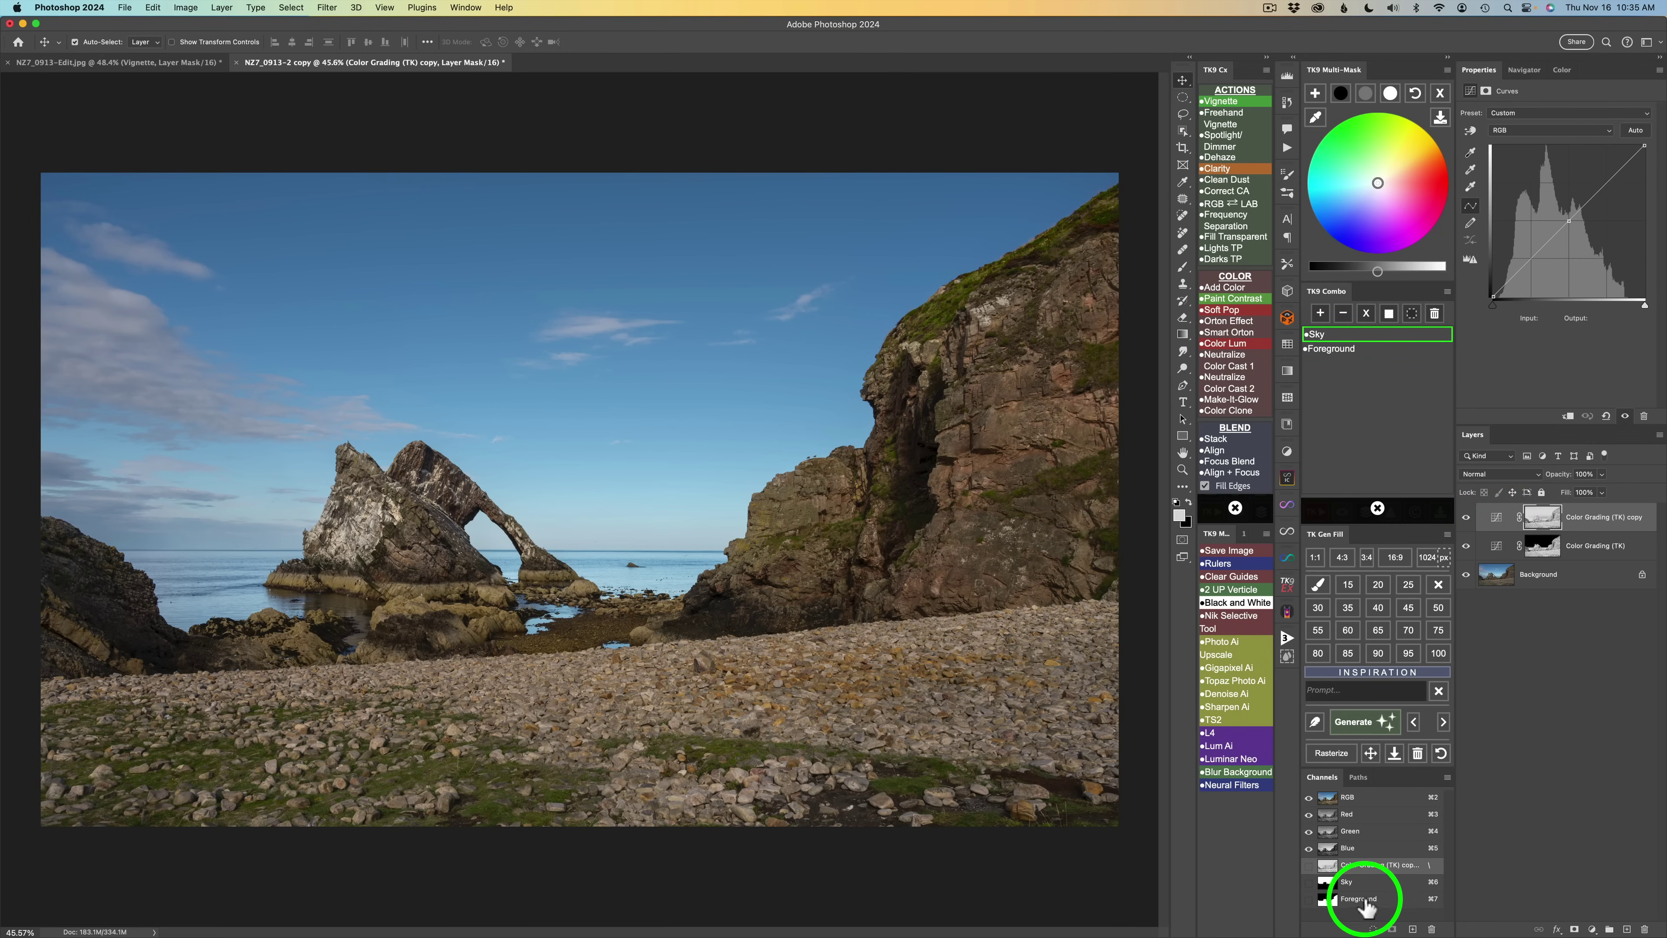
{"action": "left_click", "coordinate": [1367, 315]}
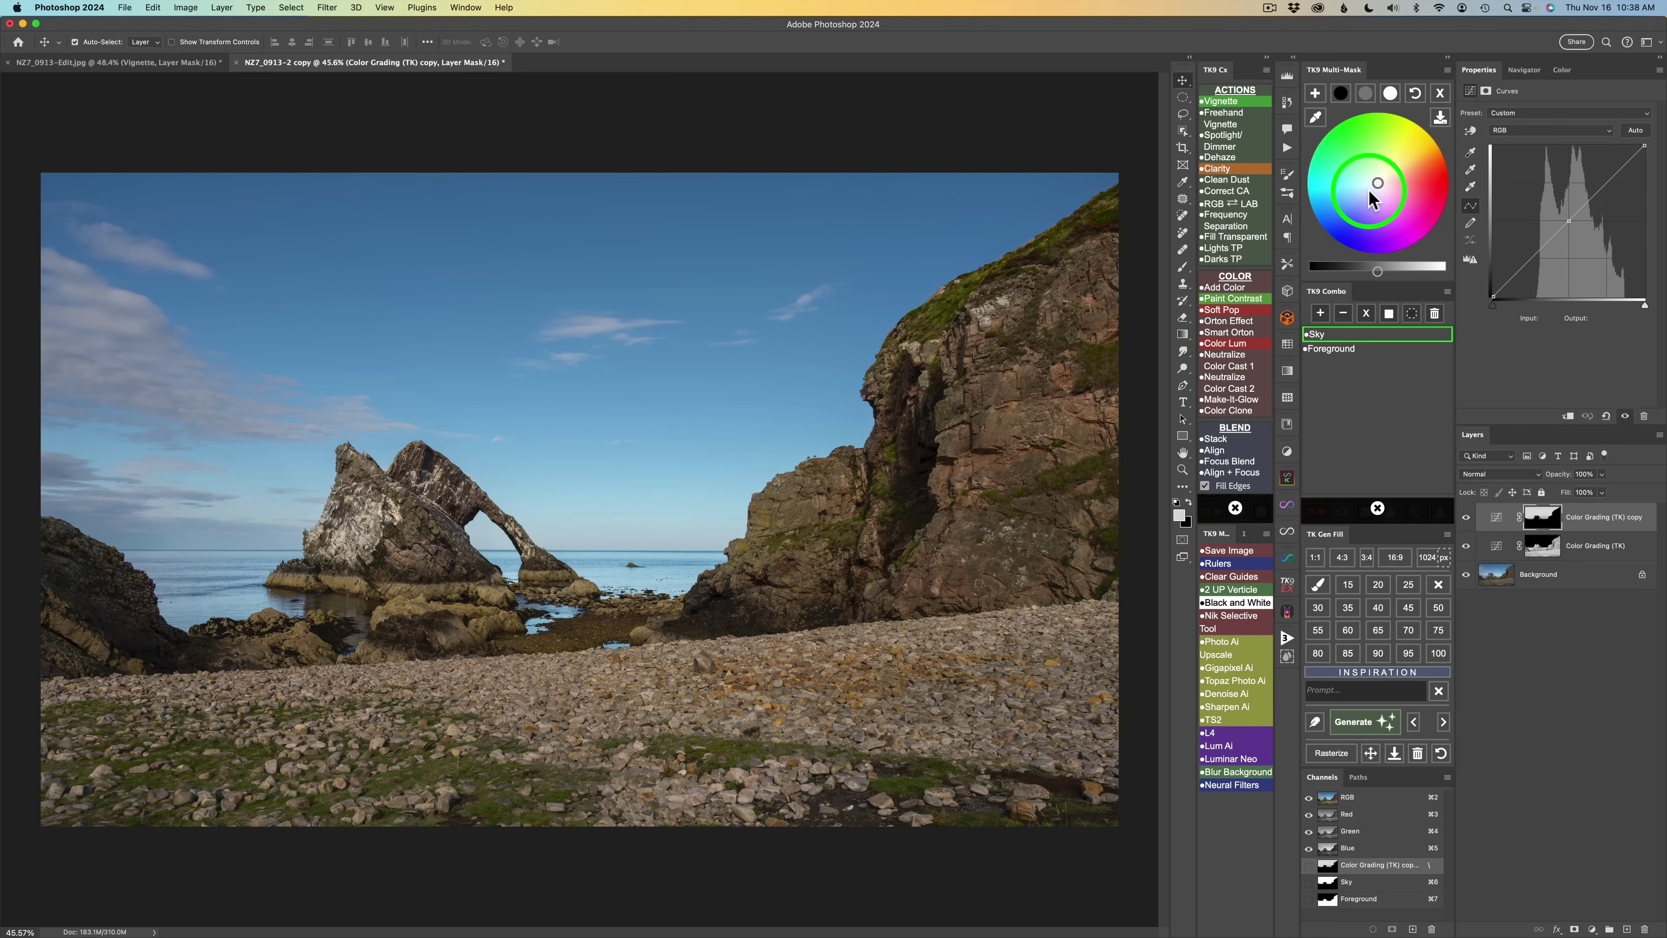
Grade the sky layer's midtones to brightness -17, hue 223 and saturation 14, and set its highlights brightness to 26
{"action": "left_click", "coordinate": [1367, 98]}
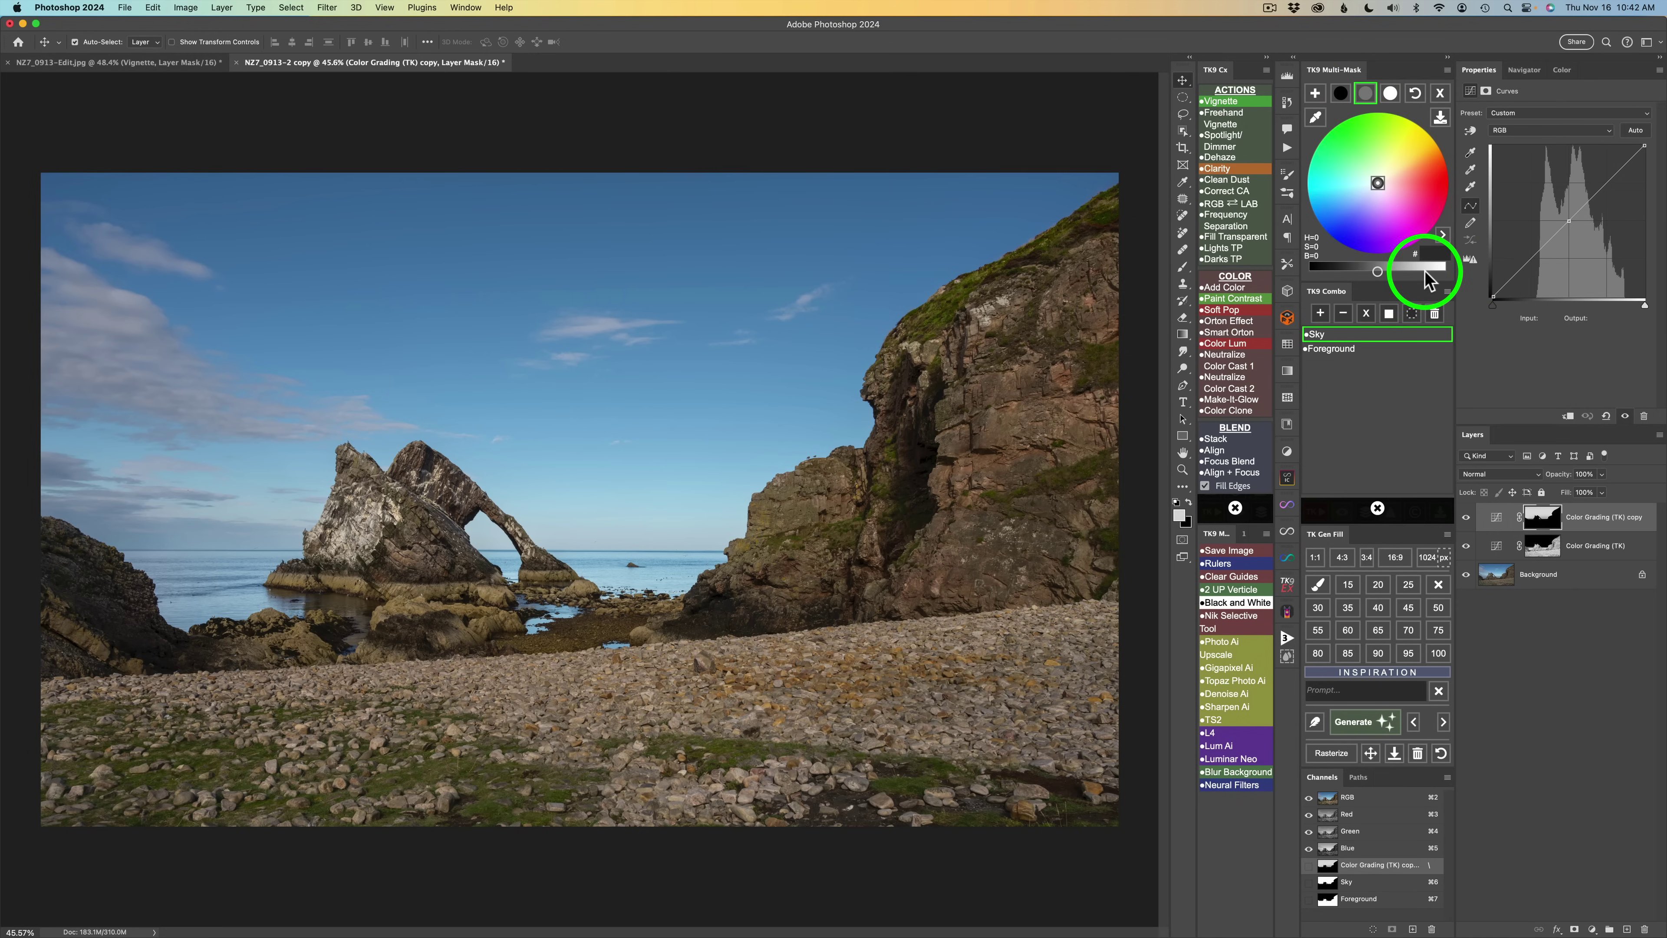
{"action": "left_click", "coordinate": [1360, 272]}
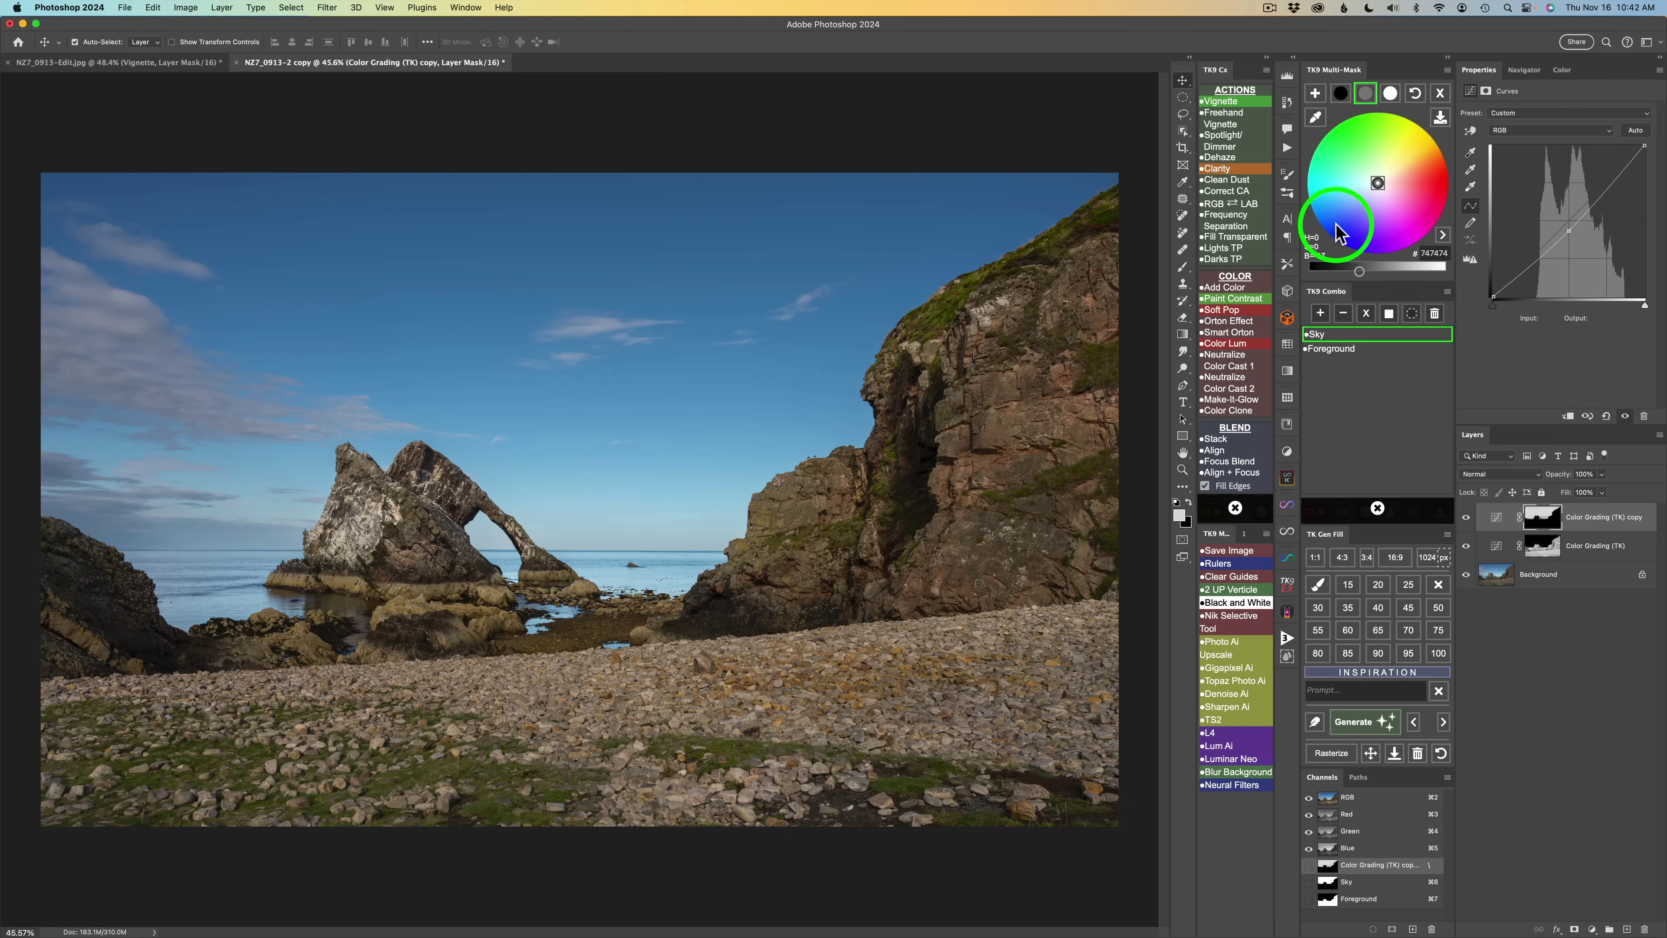
{"action": "left_click", "coordinate": [1371, 190]}
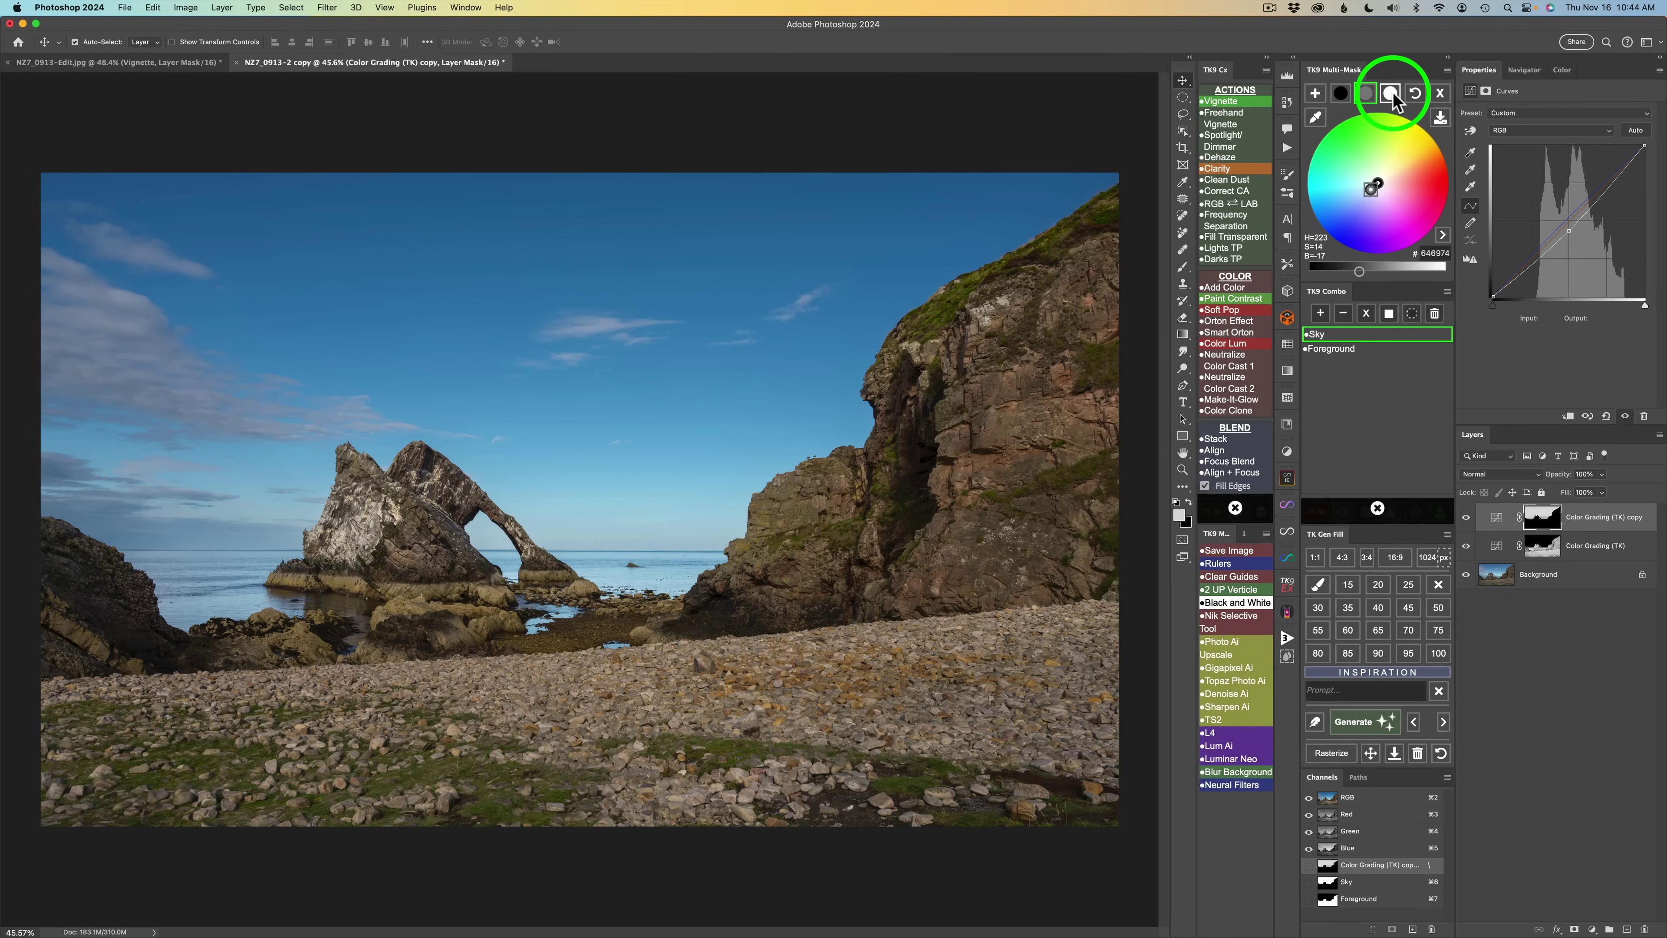
{"action": "left_click", "coordinate": [1391, 93]}
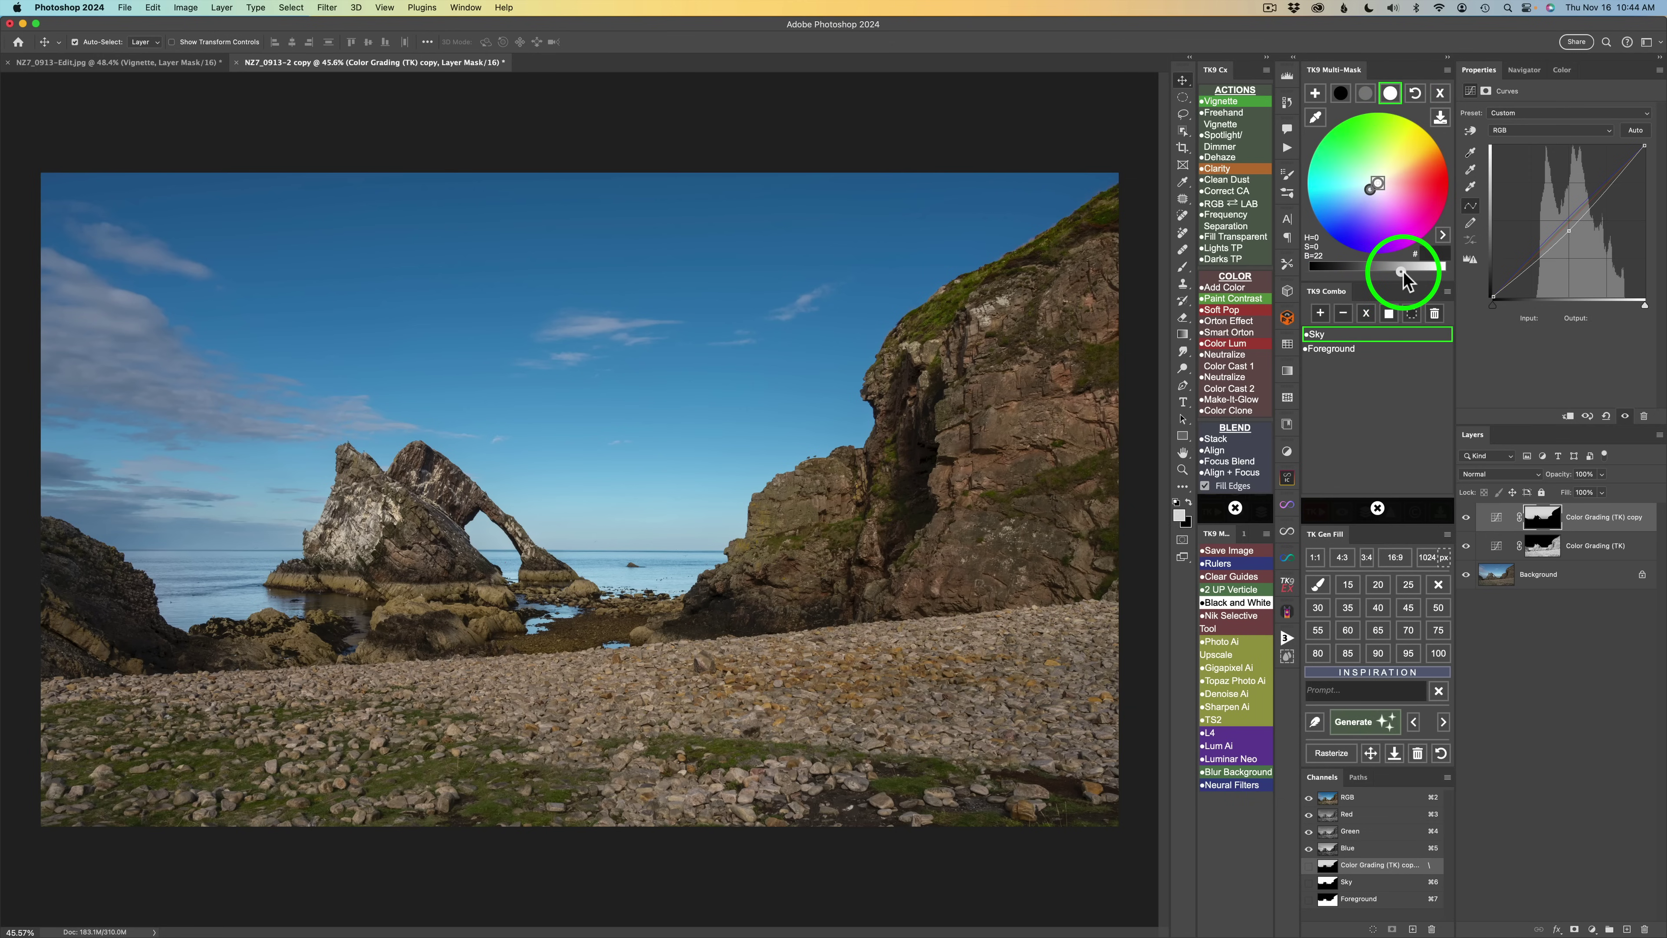
{"action": "left_click_drag", "start_coordinate": [1403, 272], "coordinate": [1406, 271]}
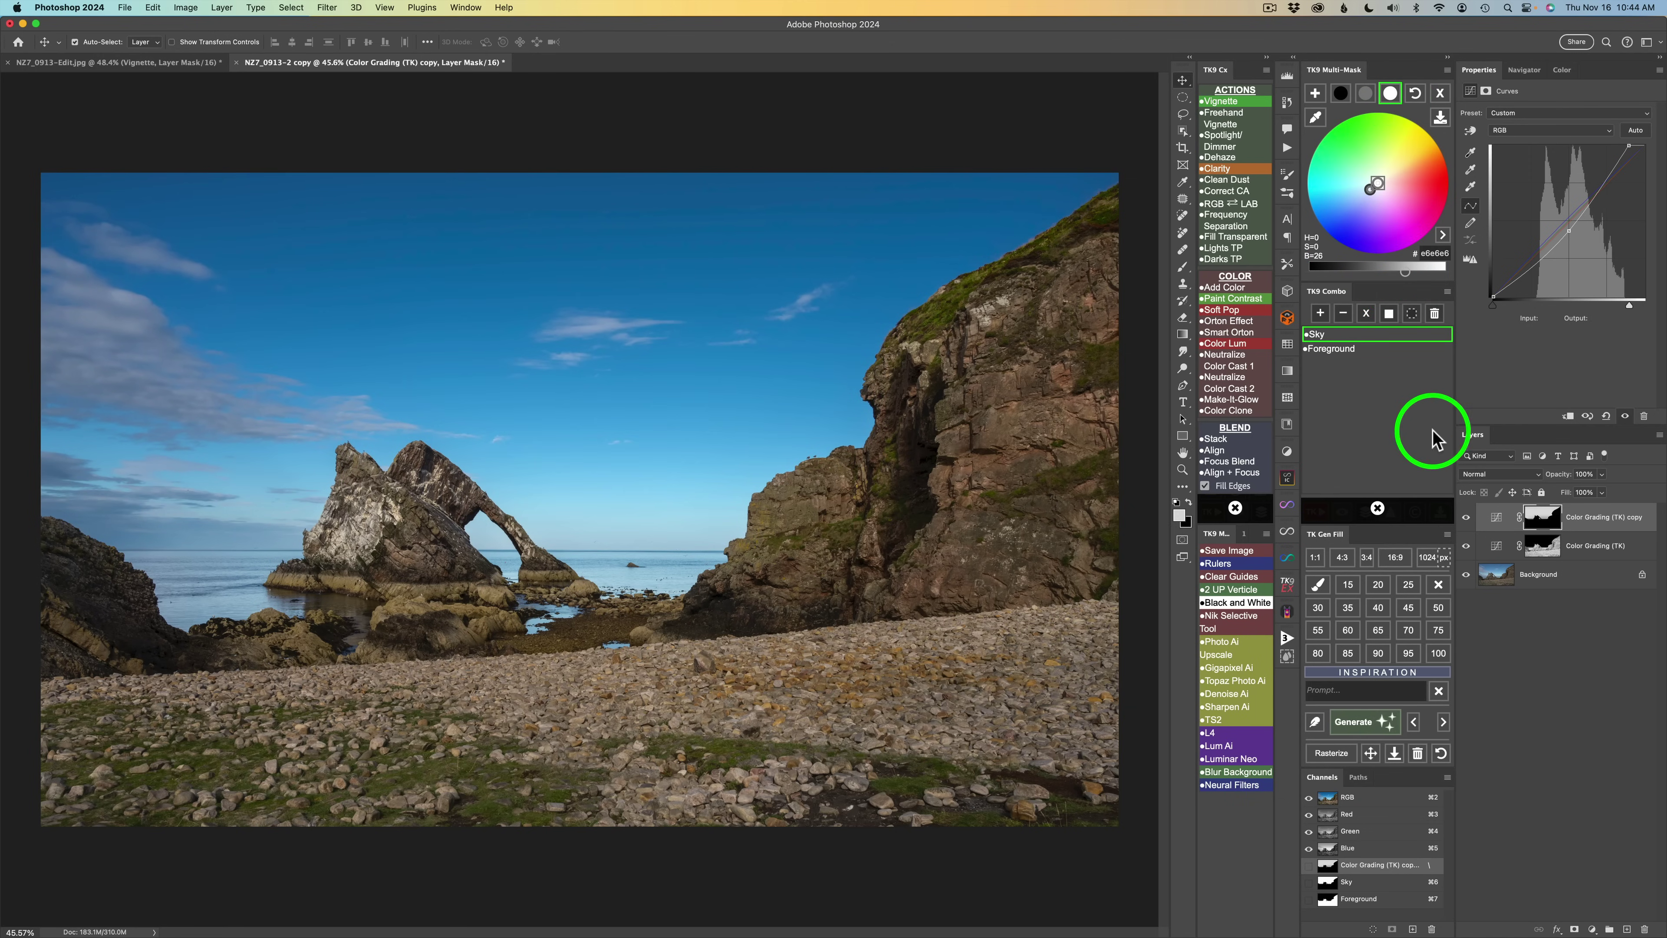
Compare the image with the sky grading layer hidden and shown, and close the saved channels list
{"action": "left_click", "coordinate": [1466, 518]}
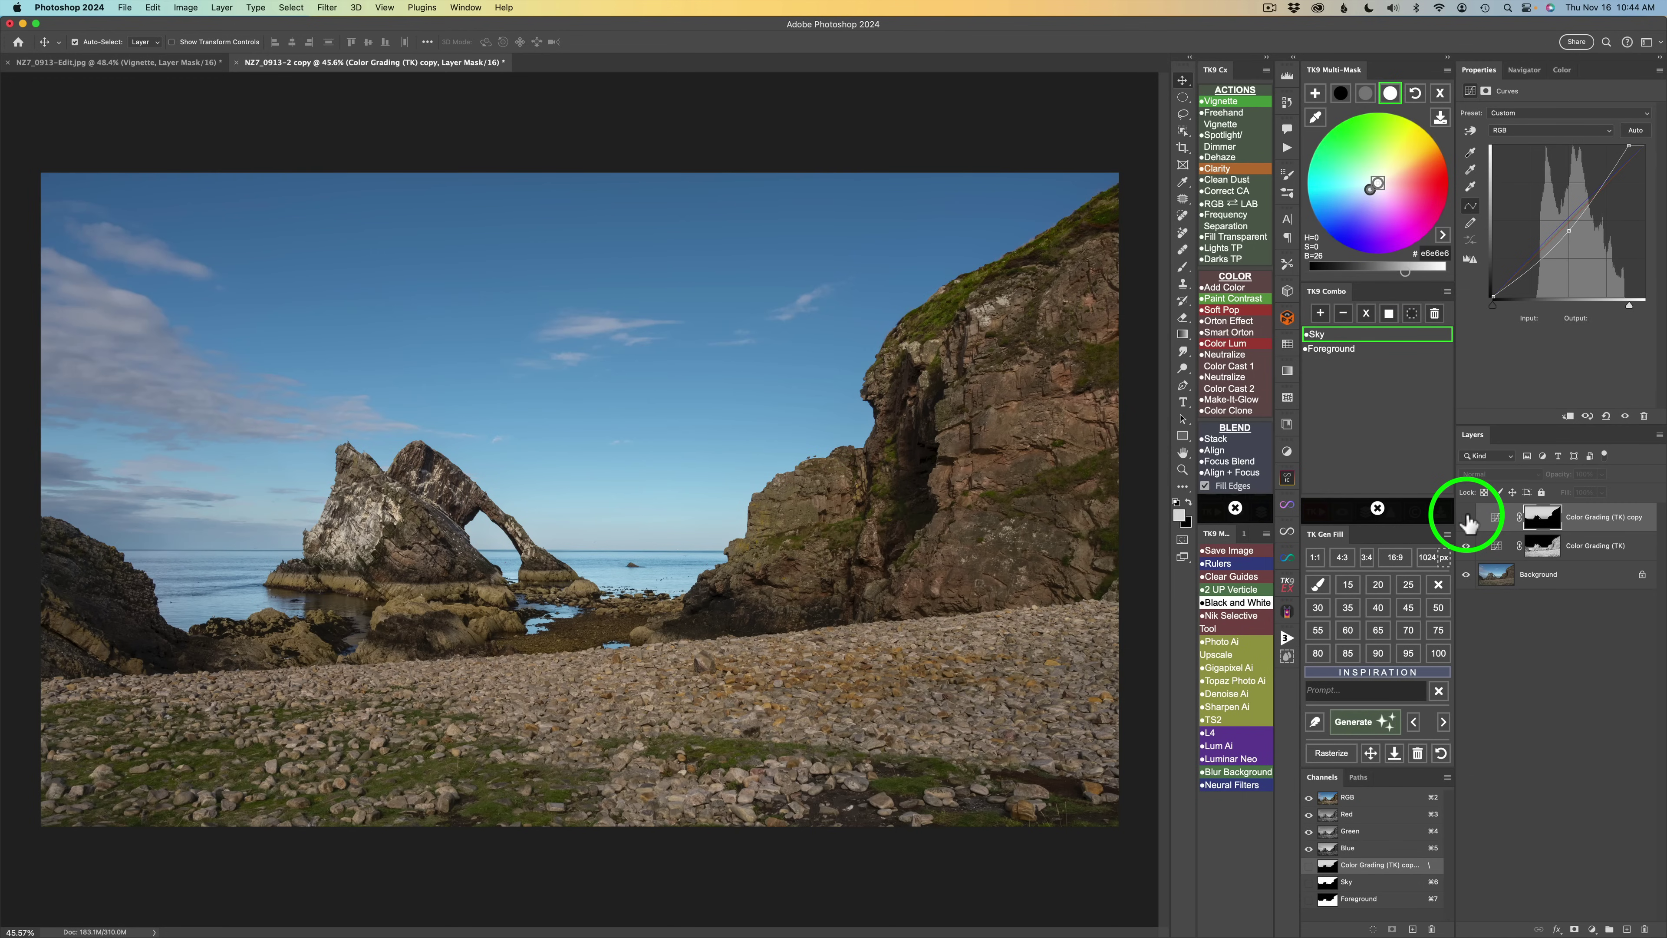
{"action": "left_click", "coordinate": [1466, 518]}
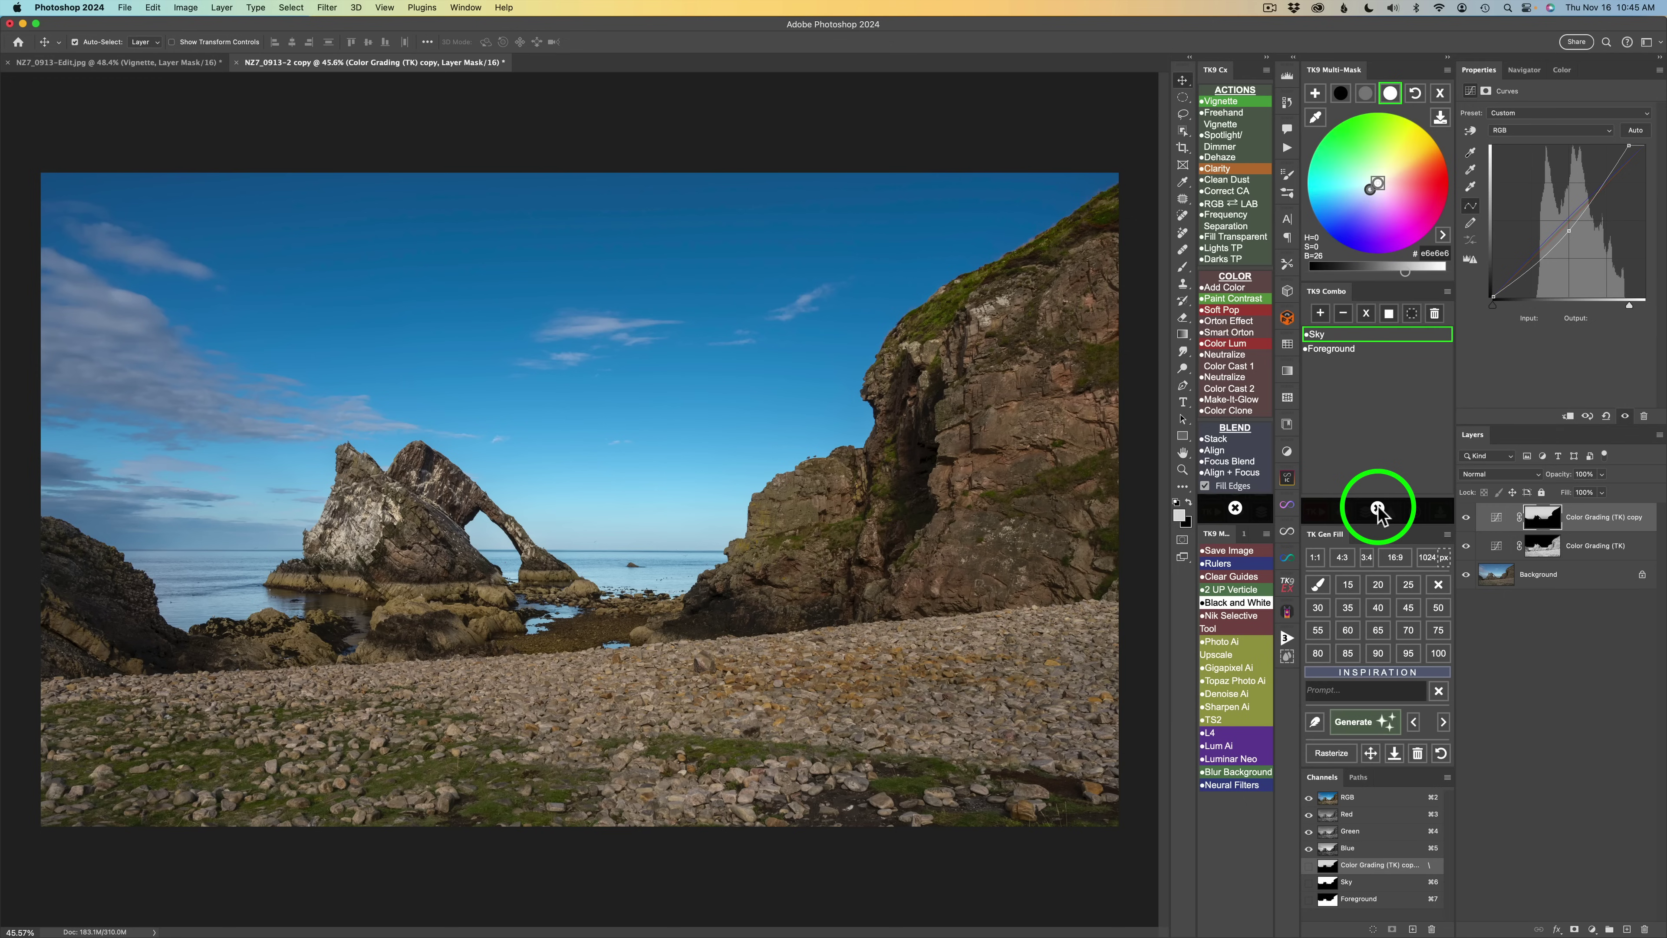
{"action": "left_click", "coordinate": [1369, 512]}
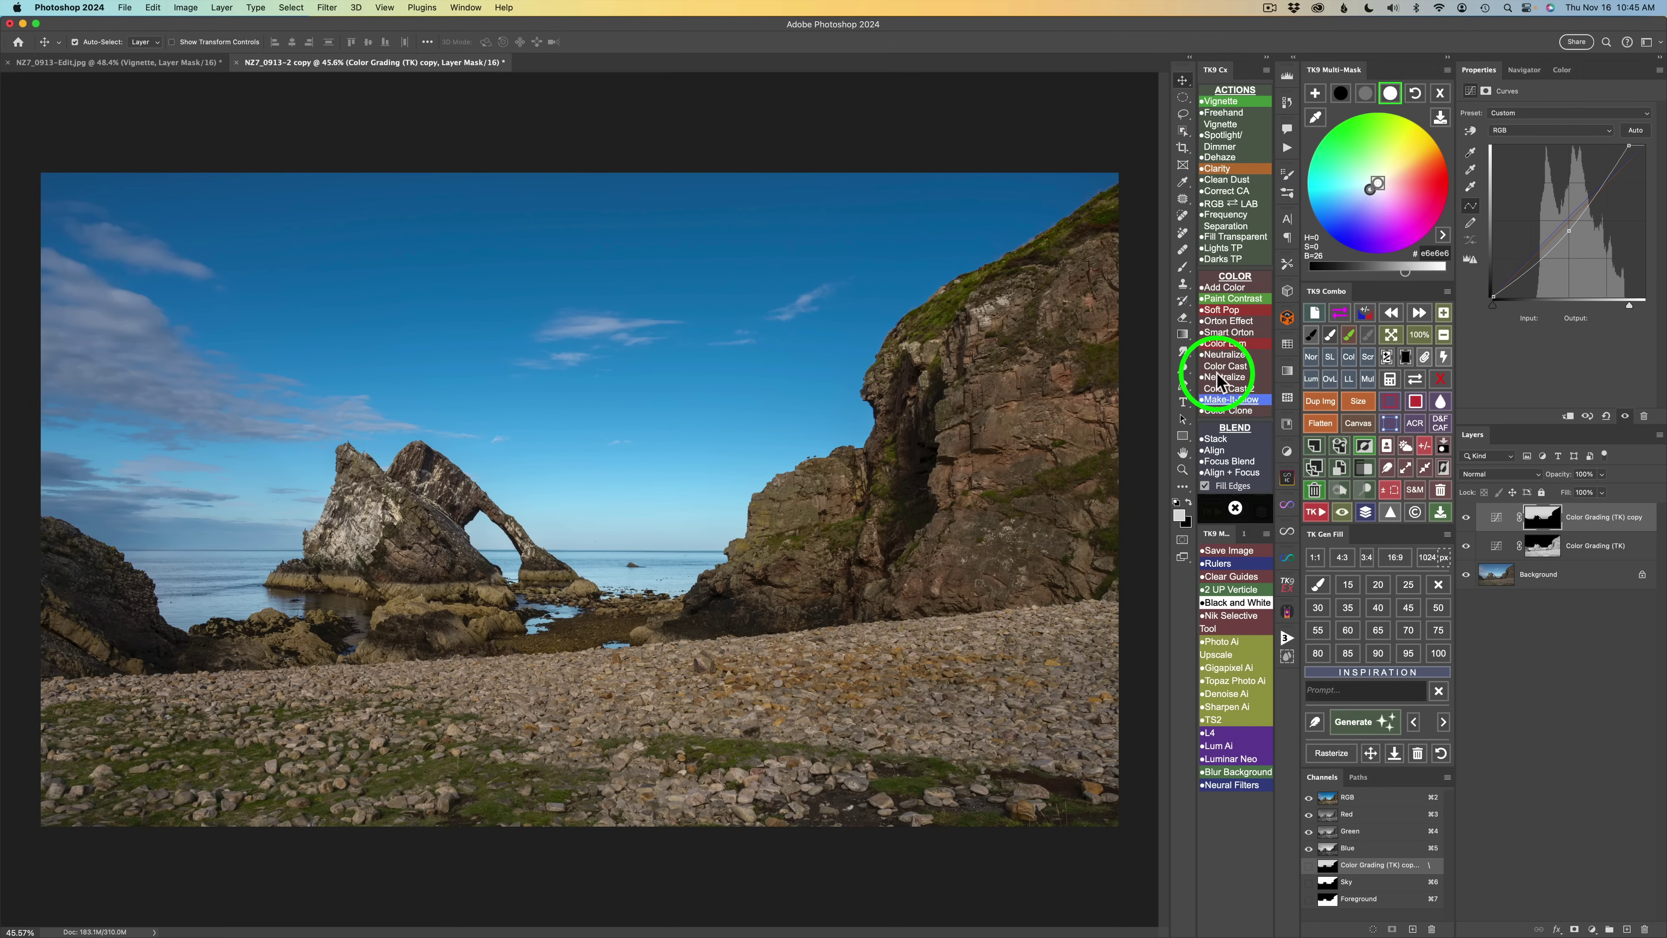
{"action": "left_click", "coordinate": [1366, 514]}
{"action": "left_click", "coordinate": [1366, 513]}
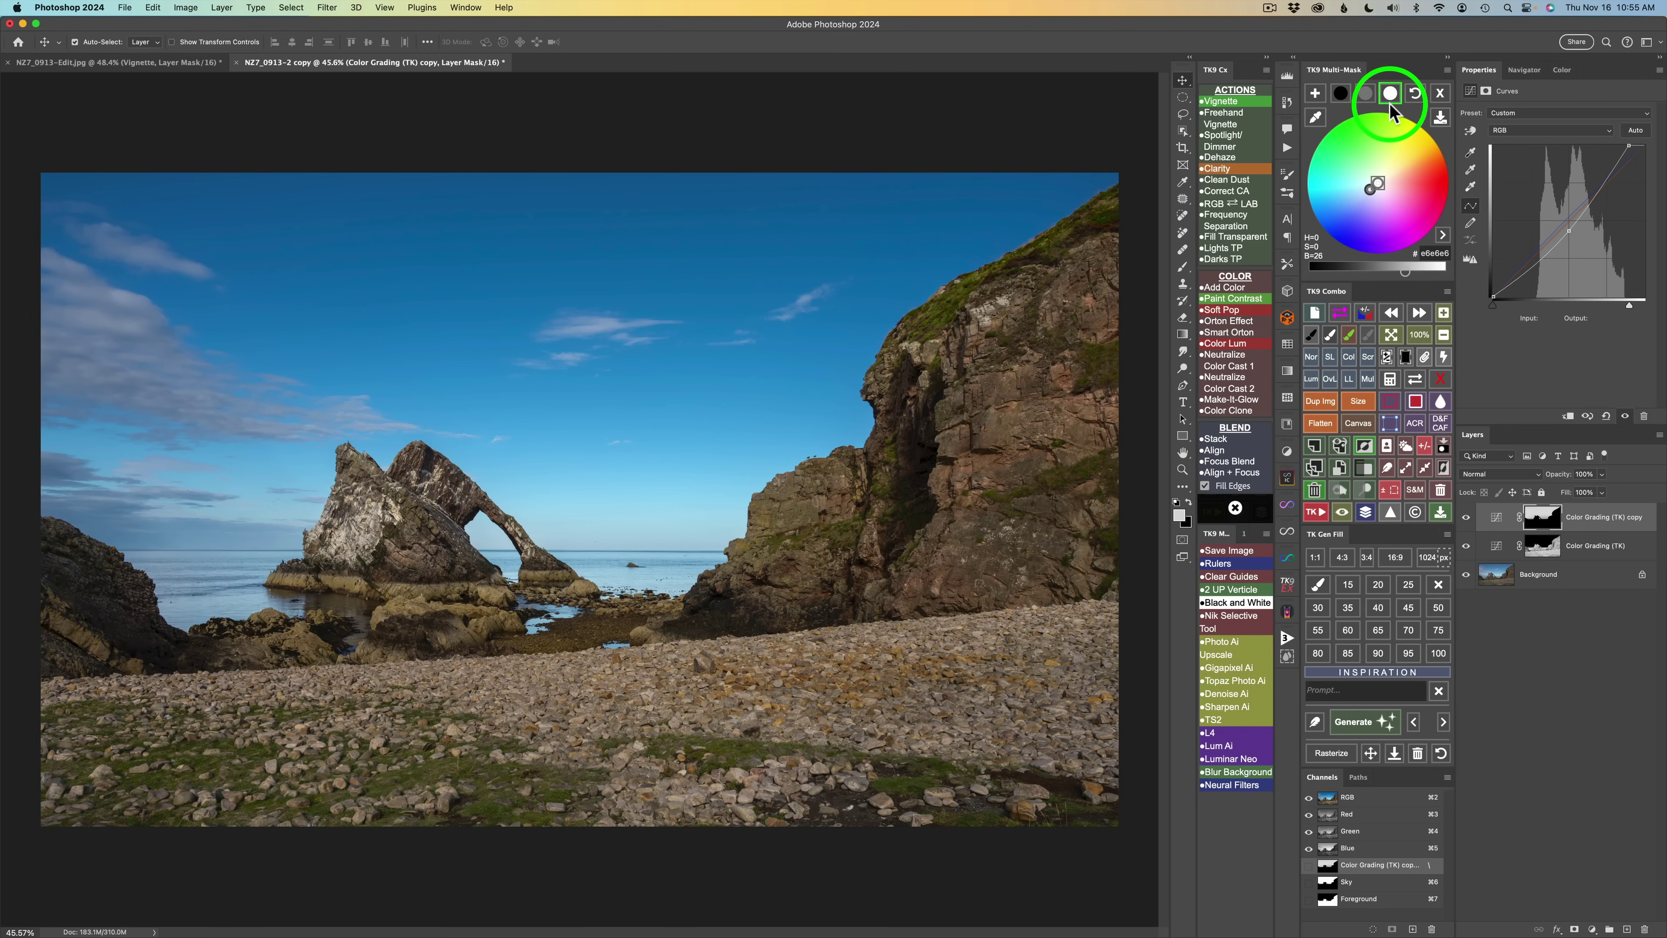
Preview the three midtone luminosity masks and add a Curves layer masked with midtones mask 1
{"action": "left_click", "coordinate": [1440, 95]}
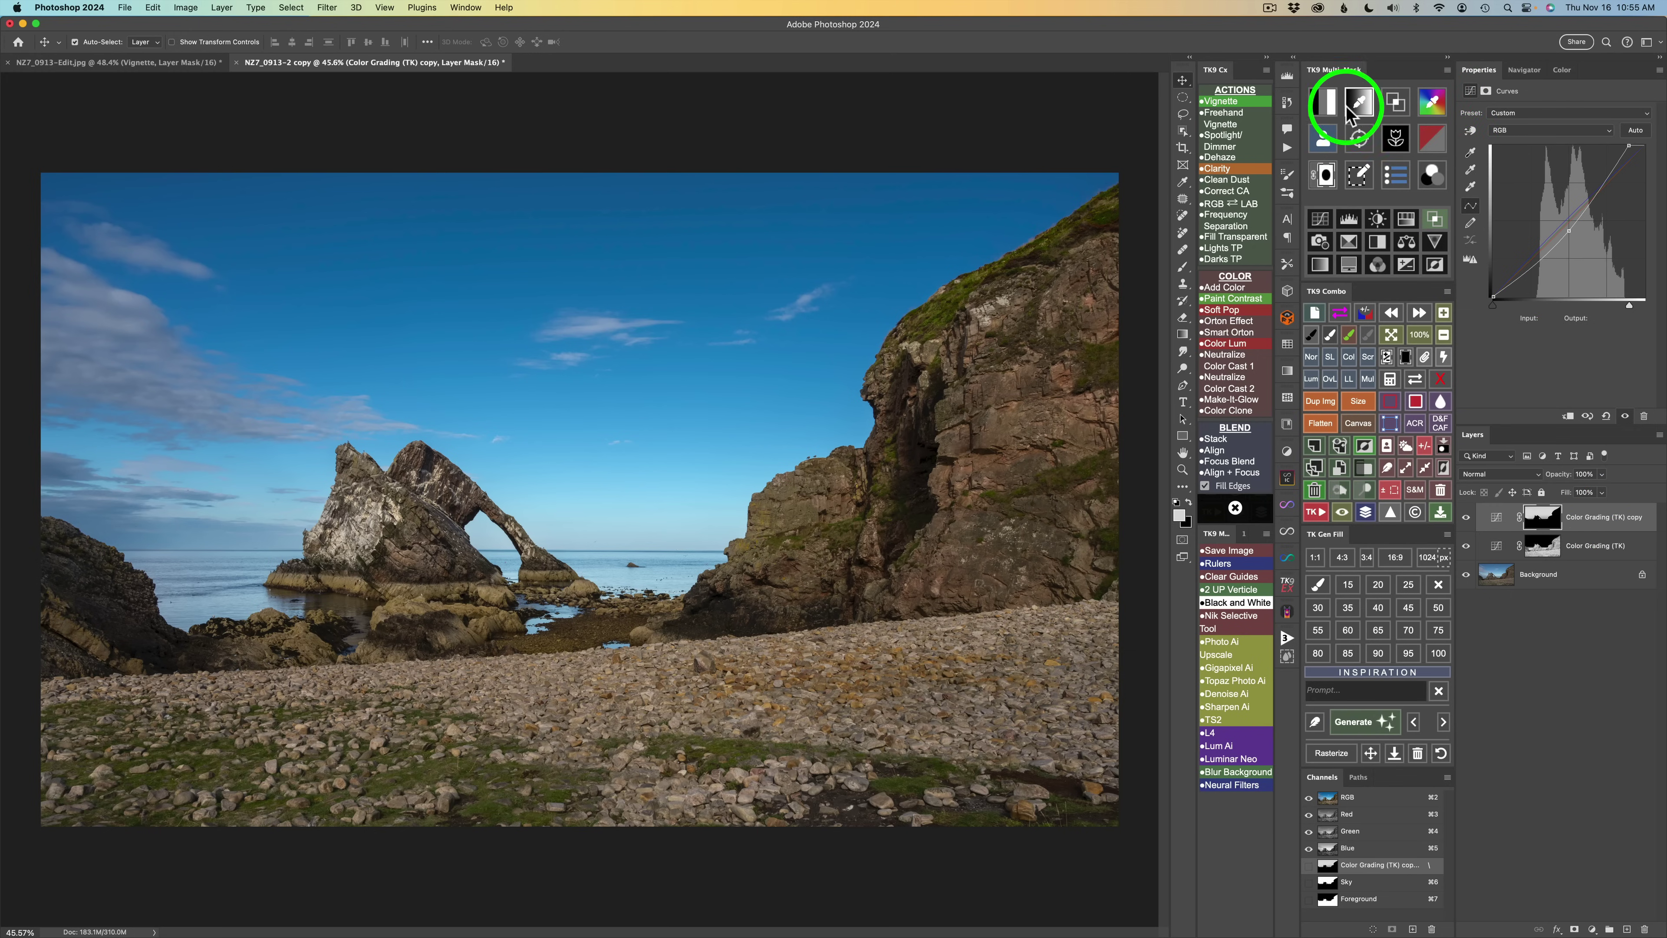
{"action": "left_click", "coordinate": [1325, 102]}
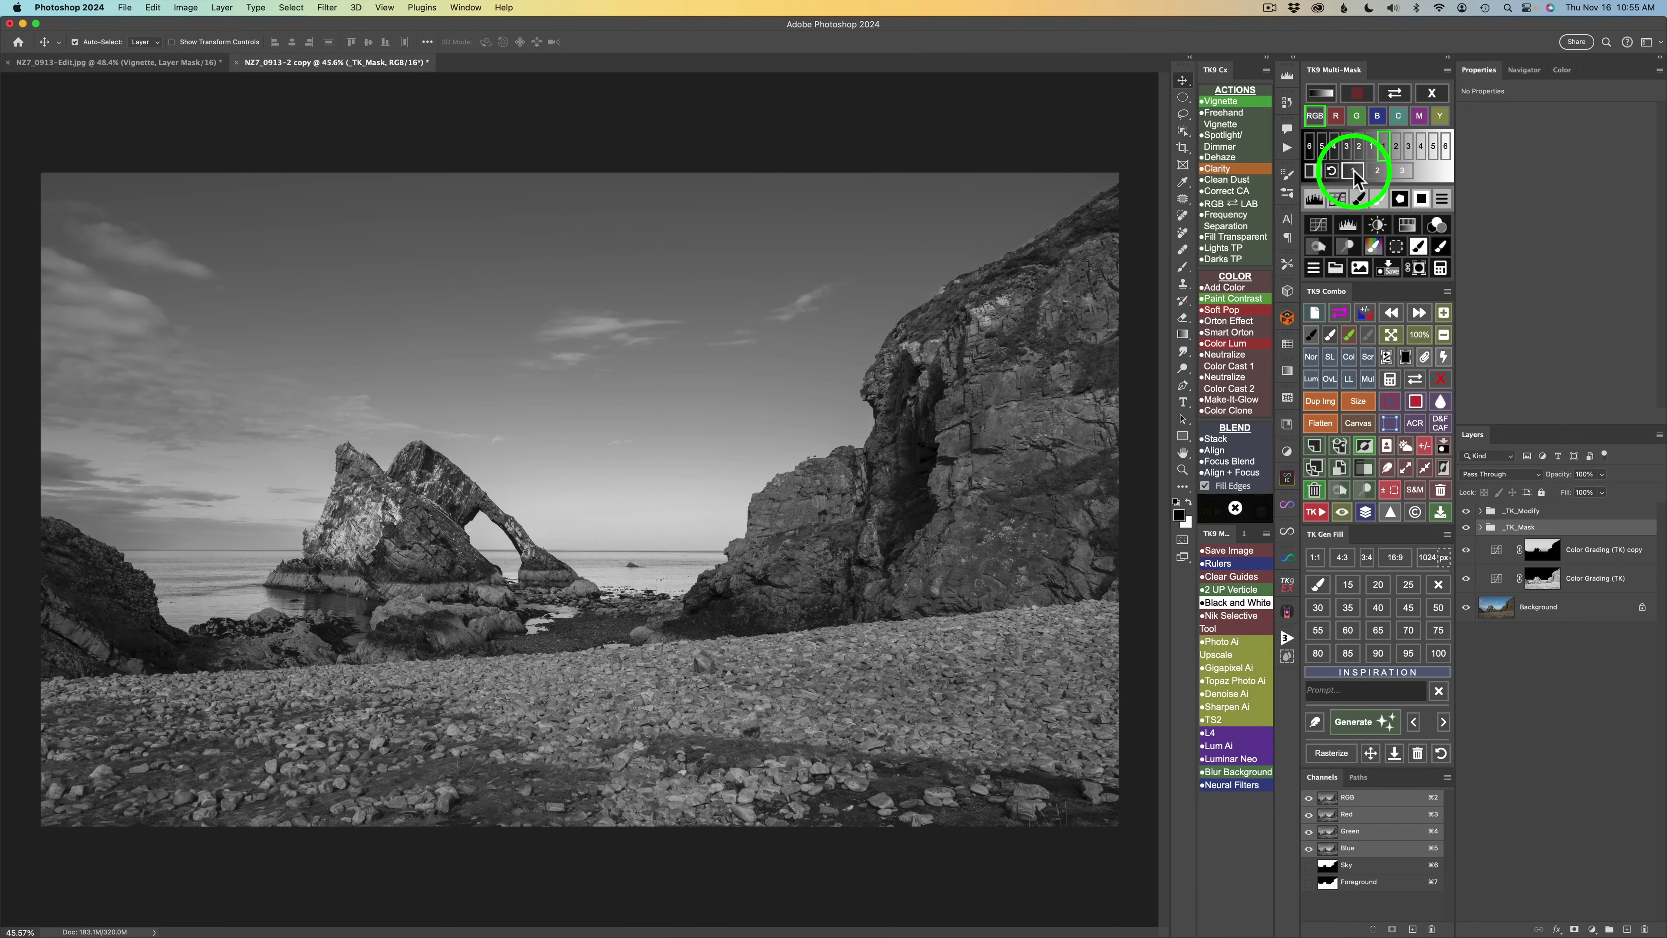
{"action": "left_click", "coordinate": [1354, 172]}
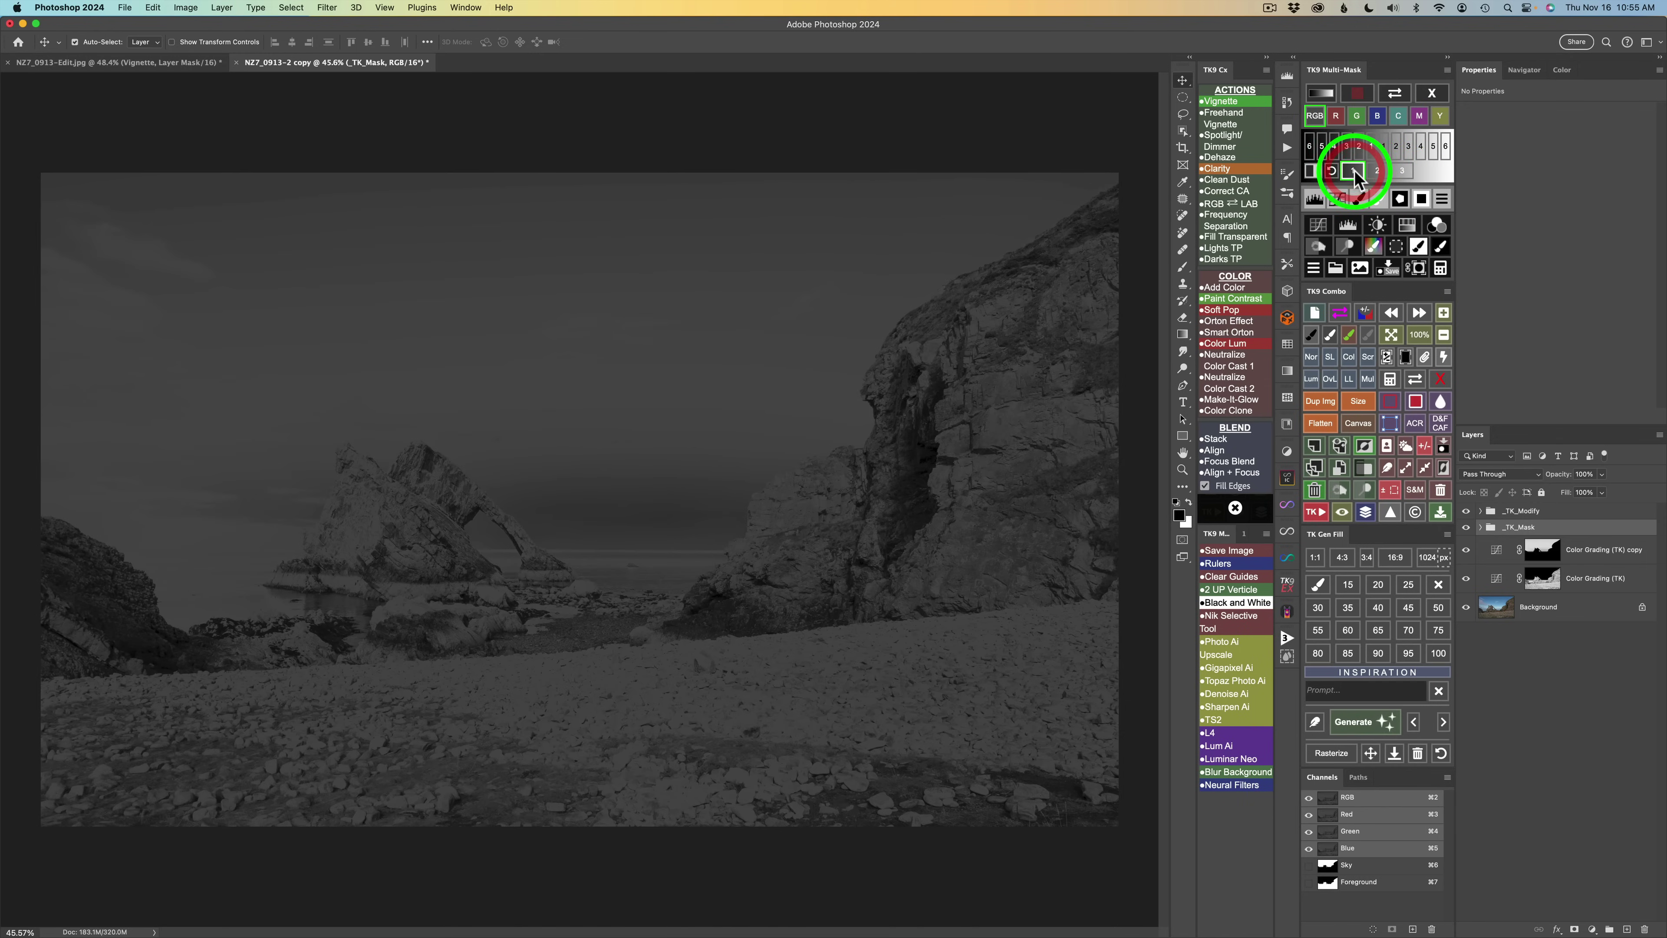
{"action": "left_click", "coordinate": [1378, 172]}
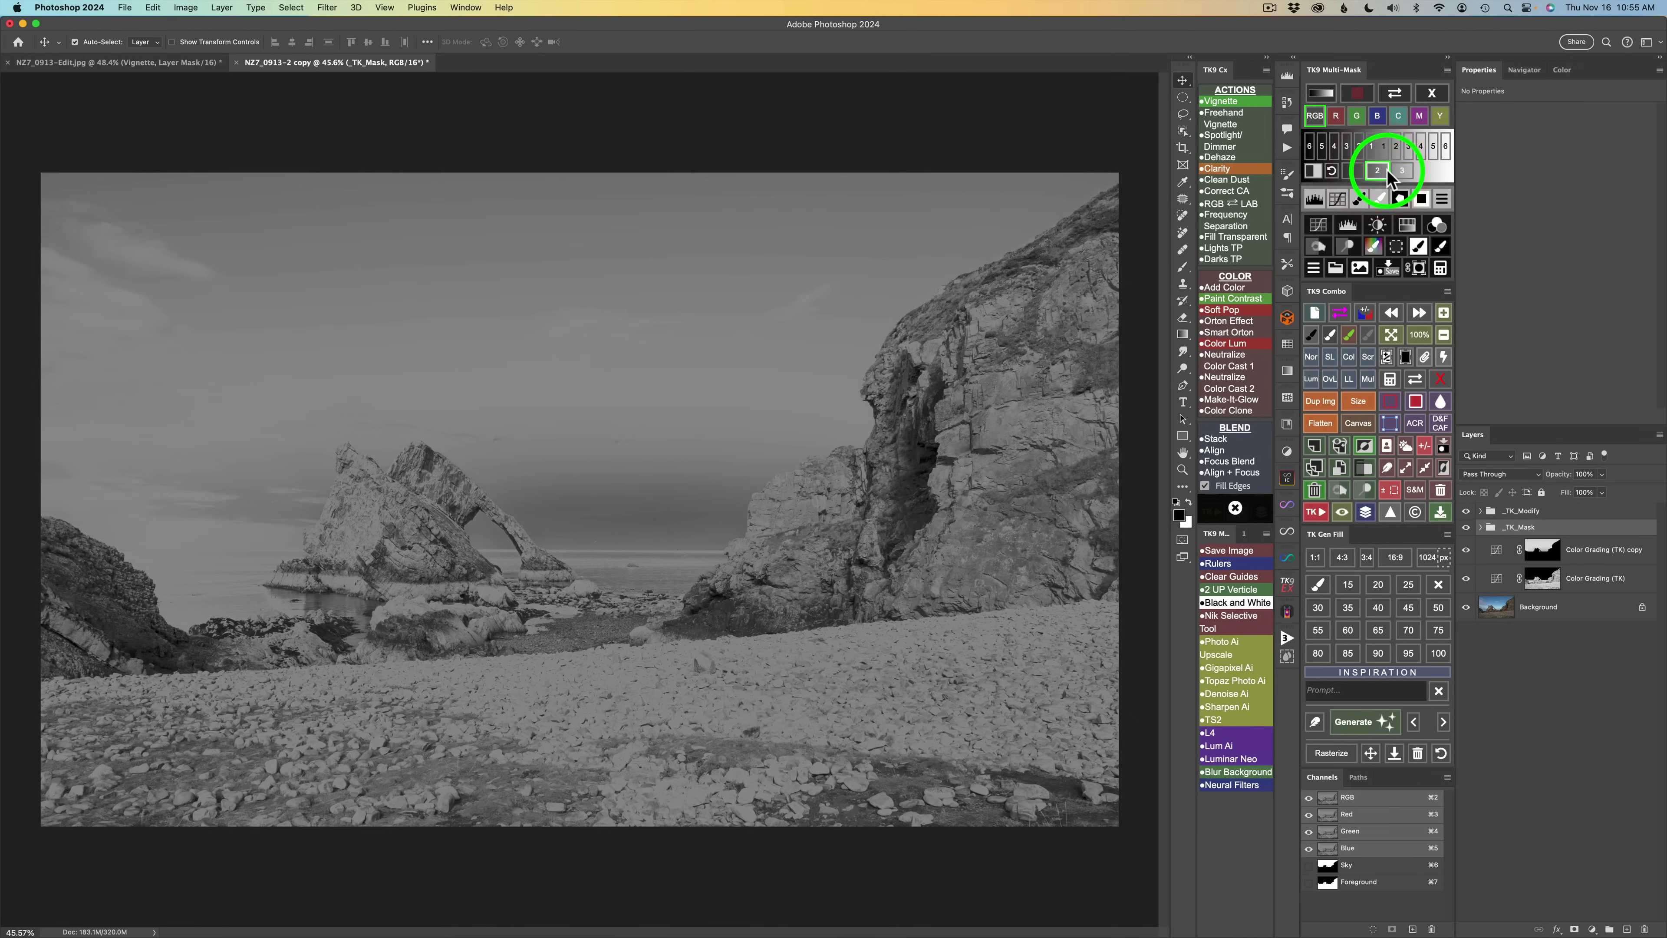
{"action": "left_click", "coordinate": [1405, 172]}
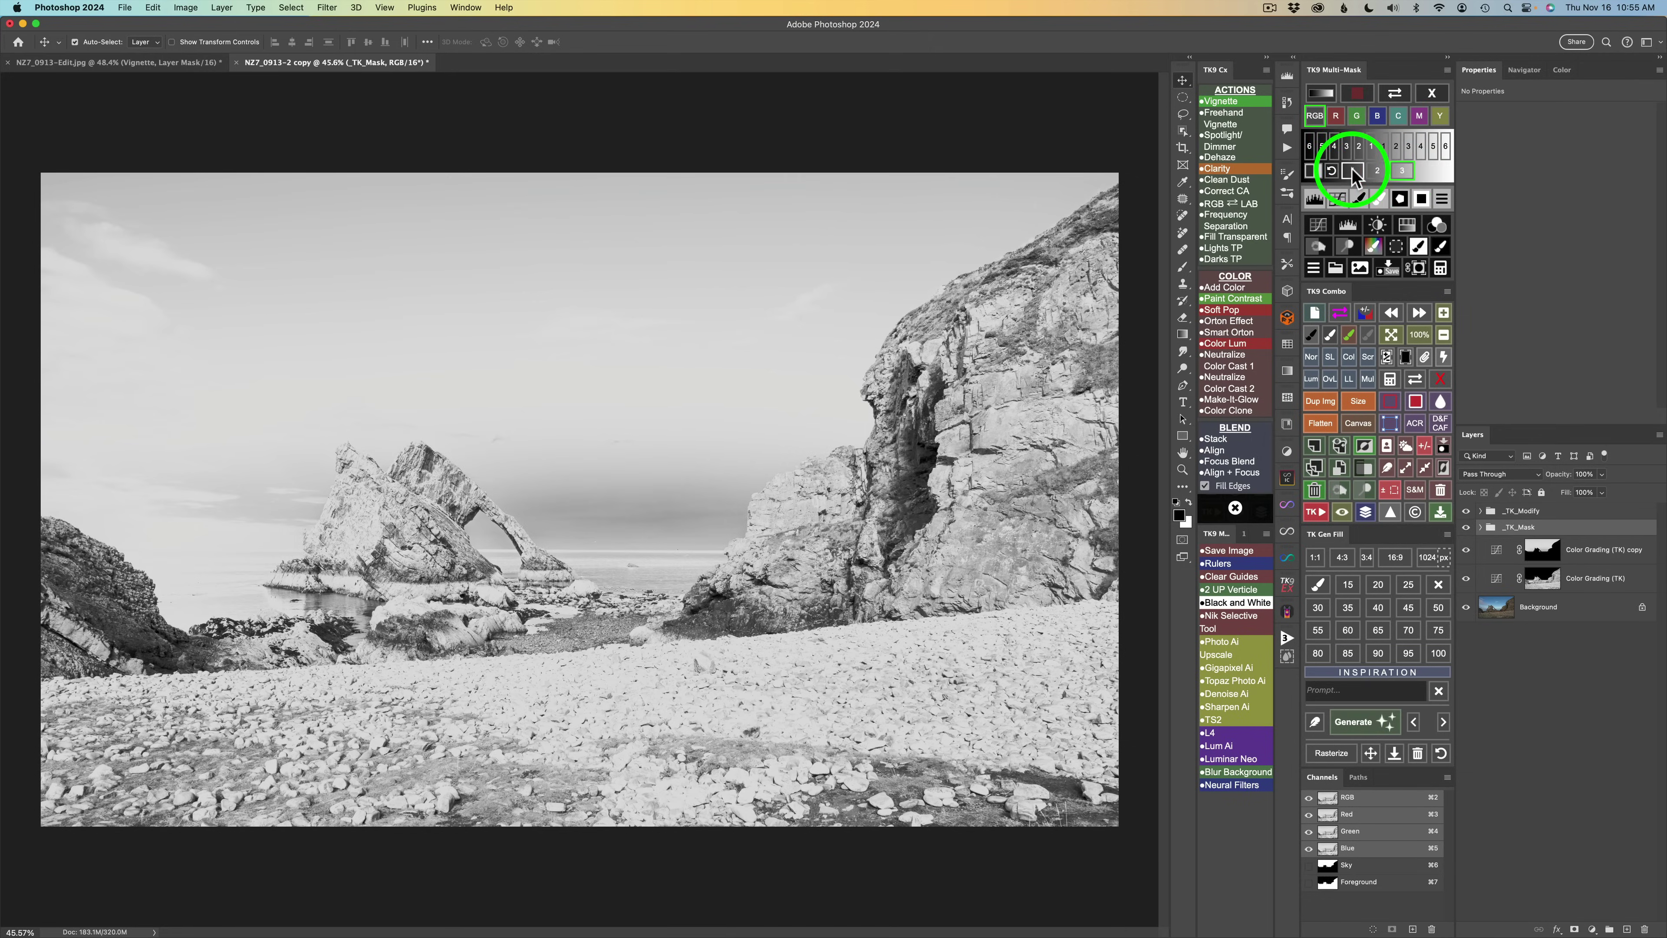
{"action": "left_click", "coordinate": [1353, 172]}
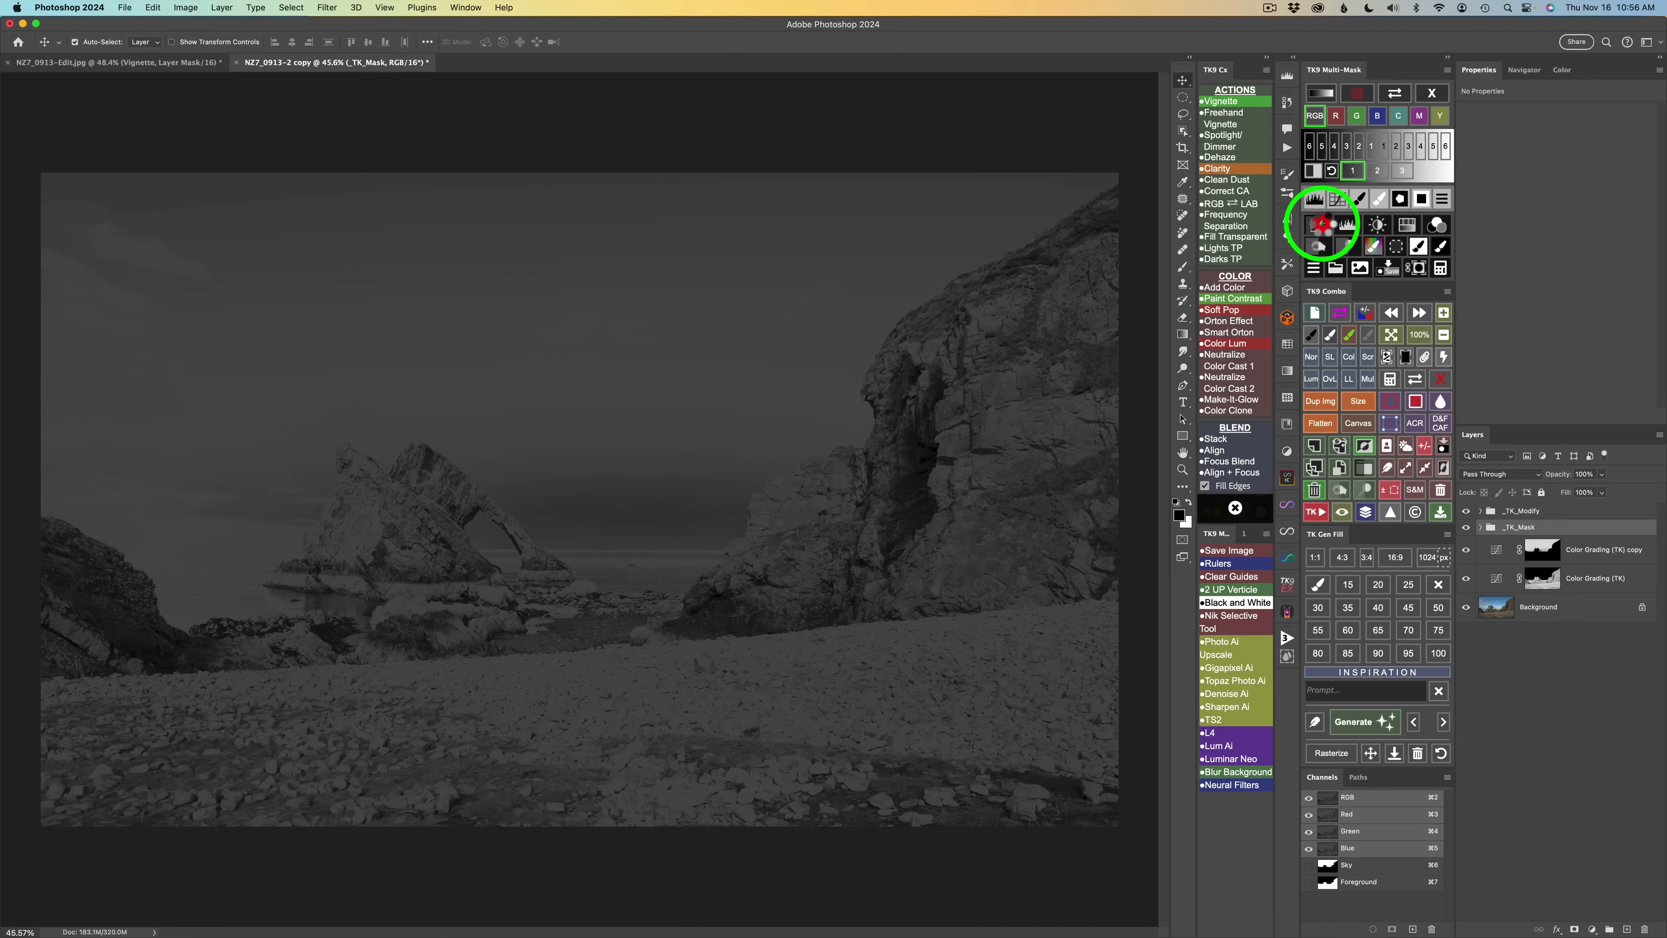
{"action": "left_click", "coordinate": [1322, 224]}
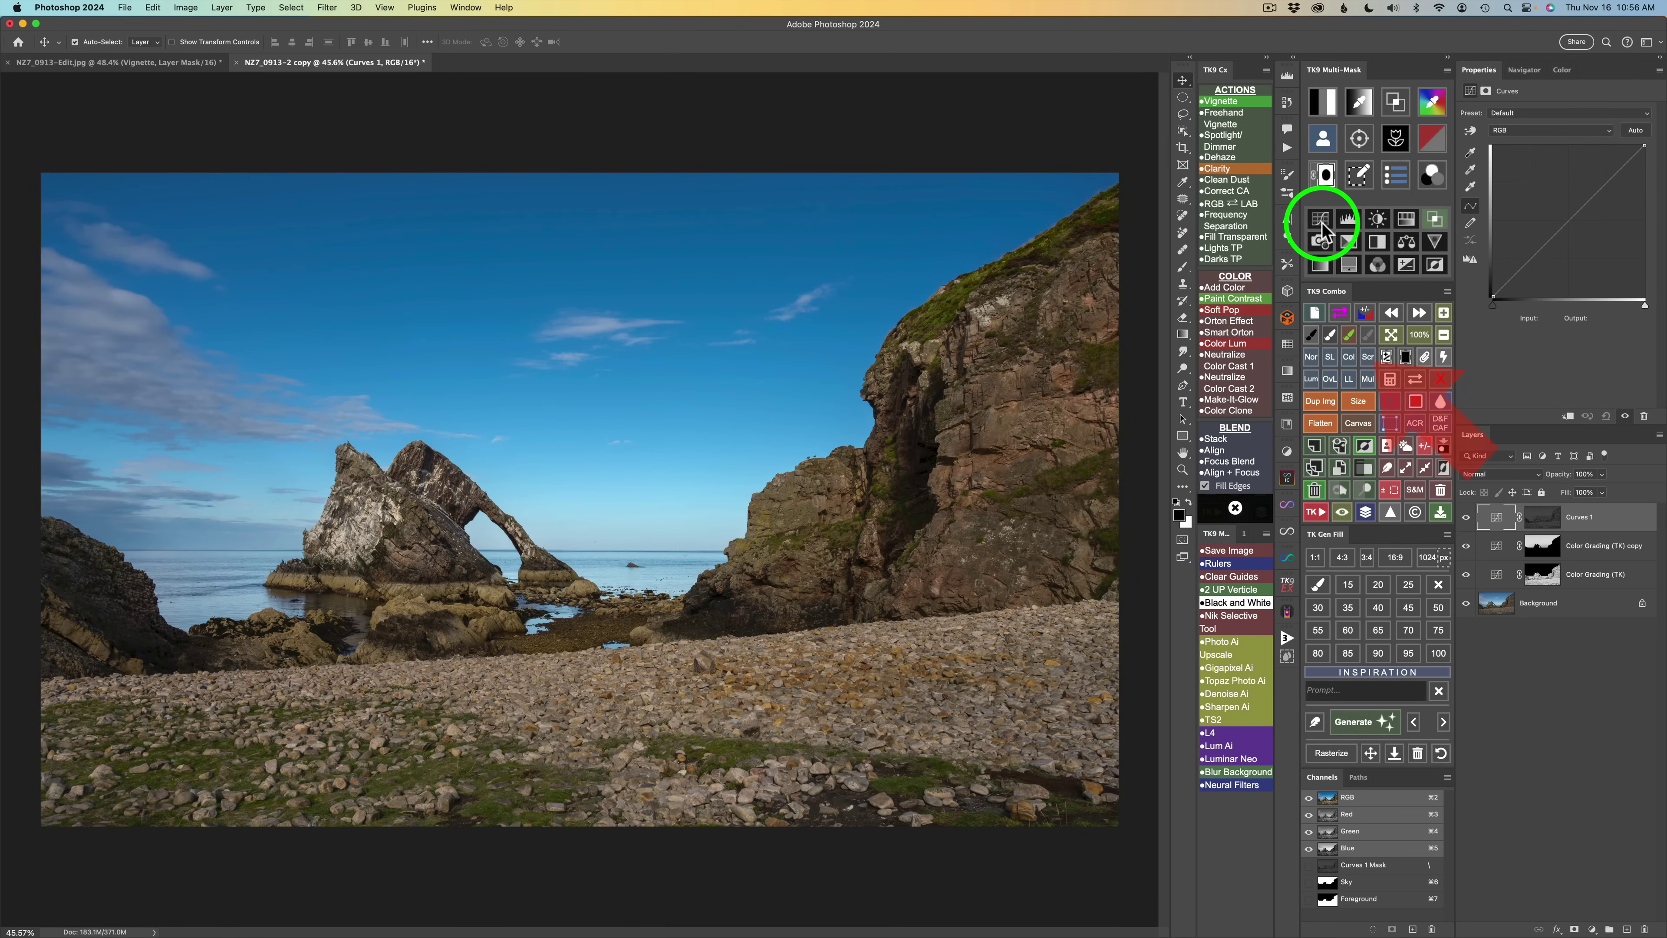
Set the midtones Curves layer to Screen blend mode at 50% opacity and compare the image with it hidden
{"action": "left_click", "coordinate": [1367, 357]}
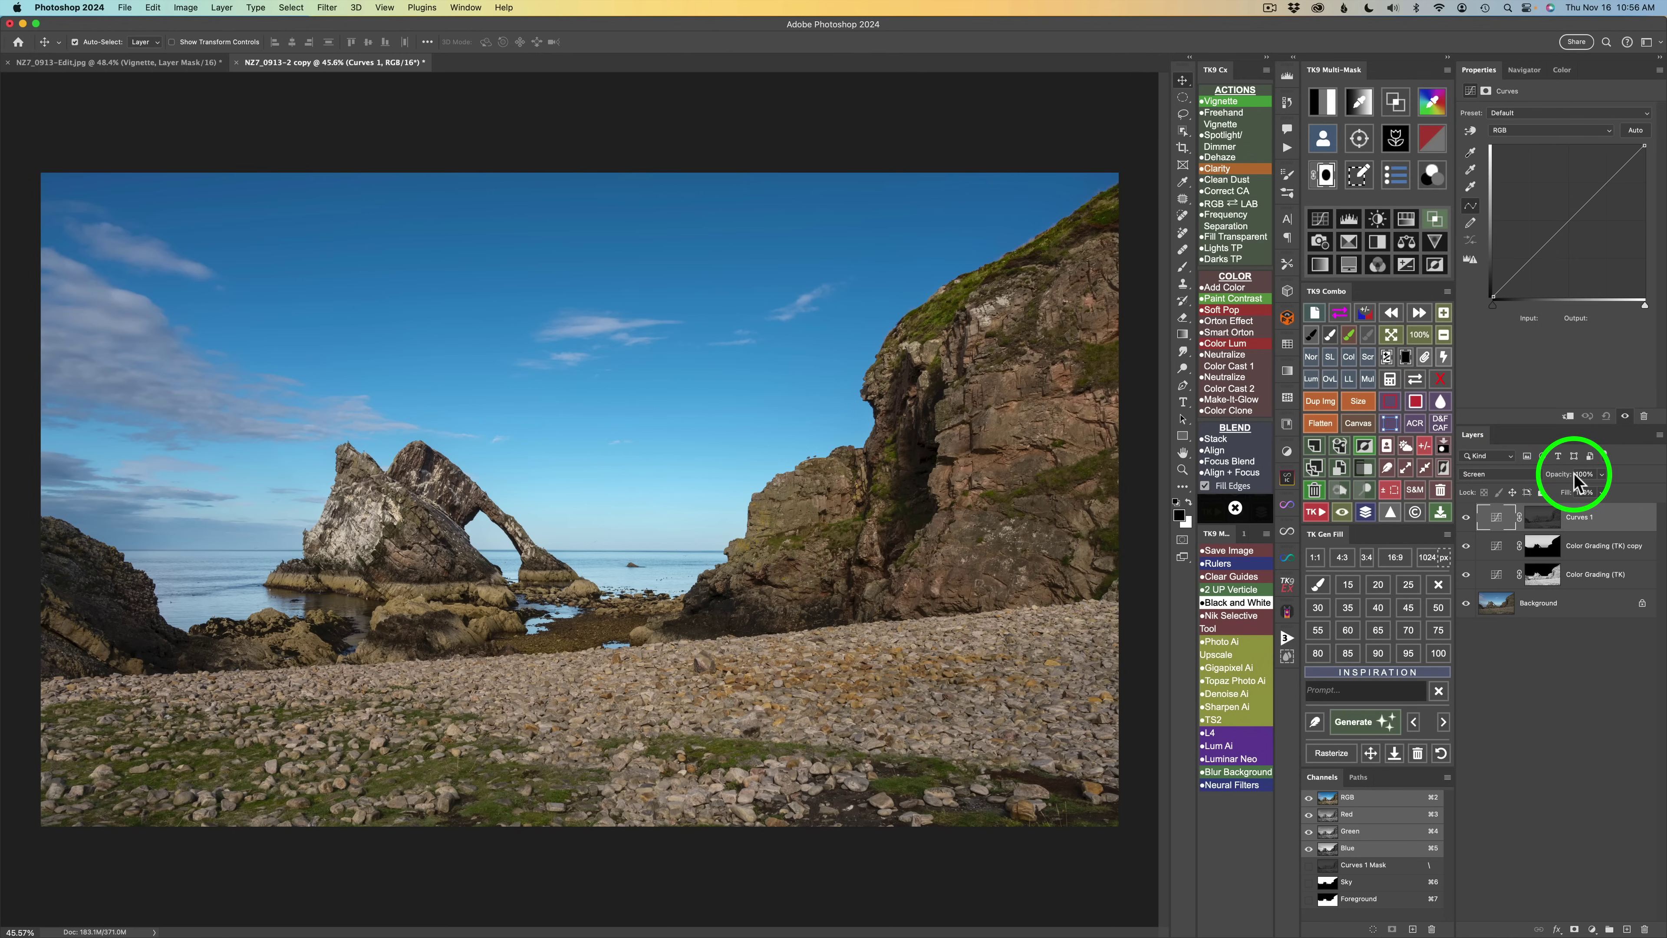
{"action": "left_click_drag", "start_coordinate": [1566, 482], "coordinate": [1538, 480]}
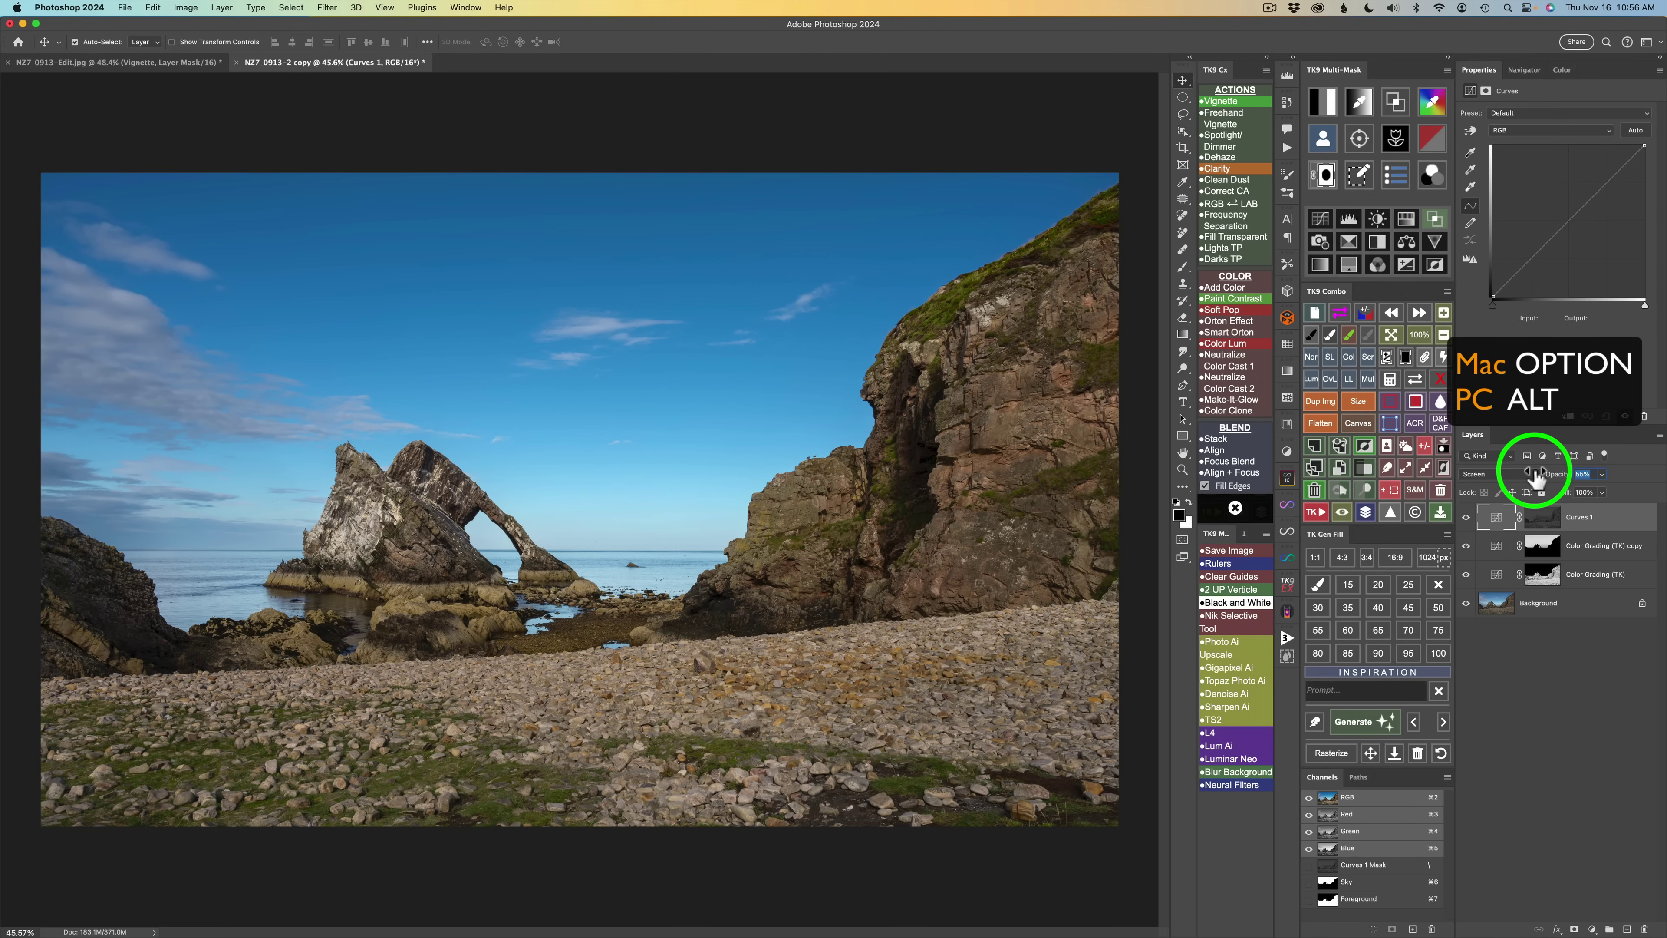
{"action": "left_click_drag", "start_coordinate": [1539, 480], "coordinate": [1498, 466]}
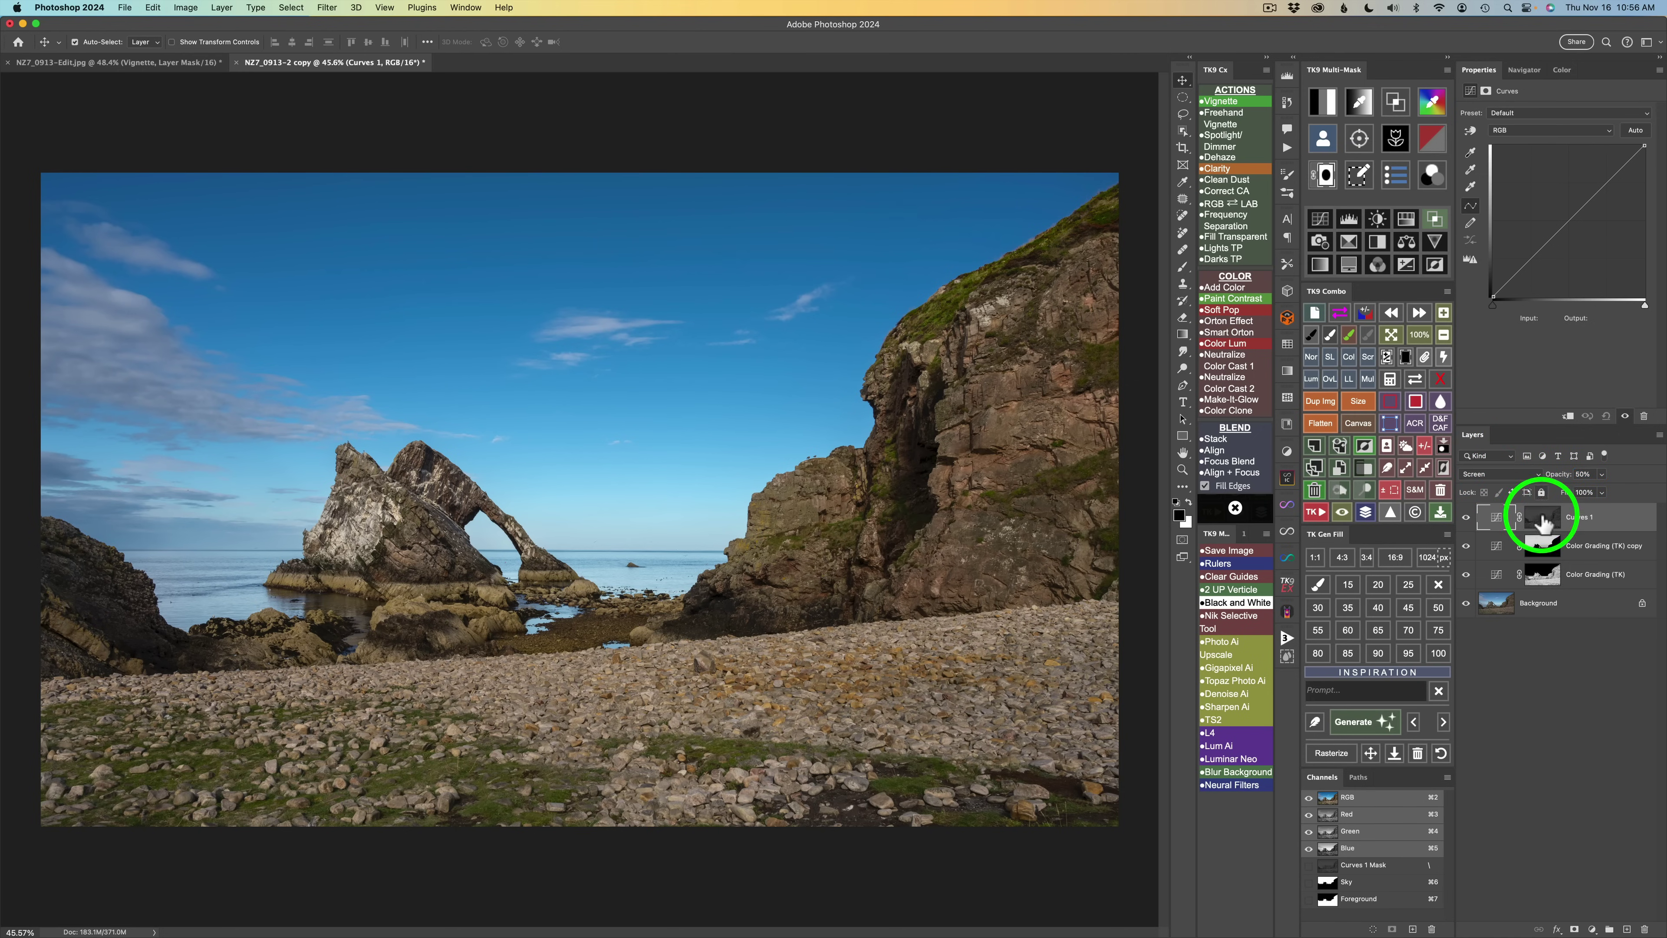
{"action": "left_click", "coordinate": [1465, 518]}
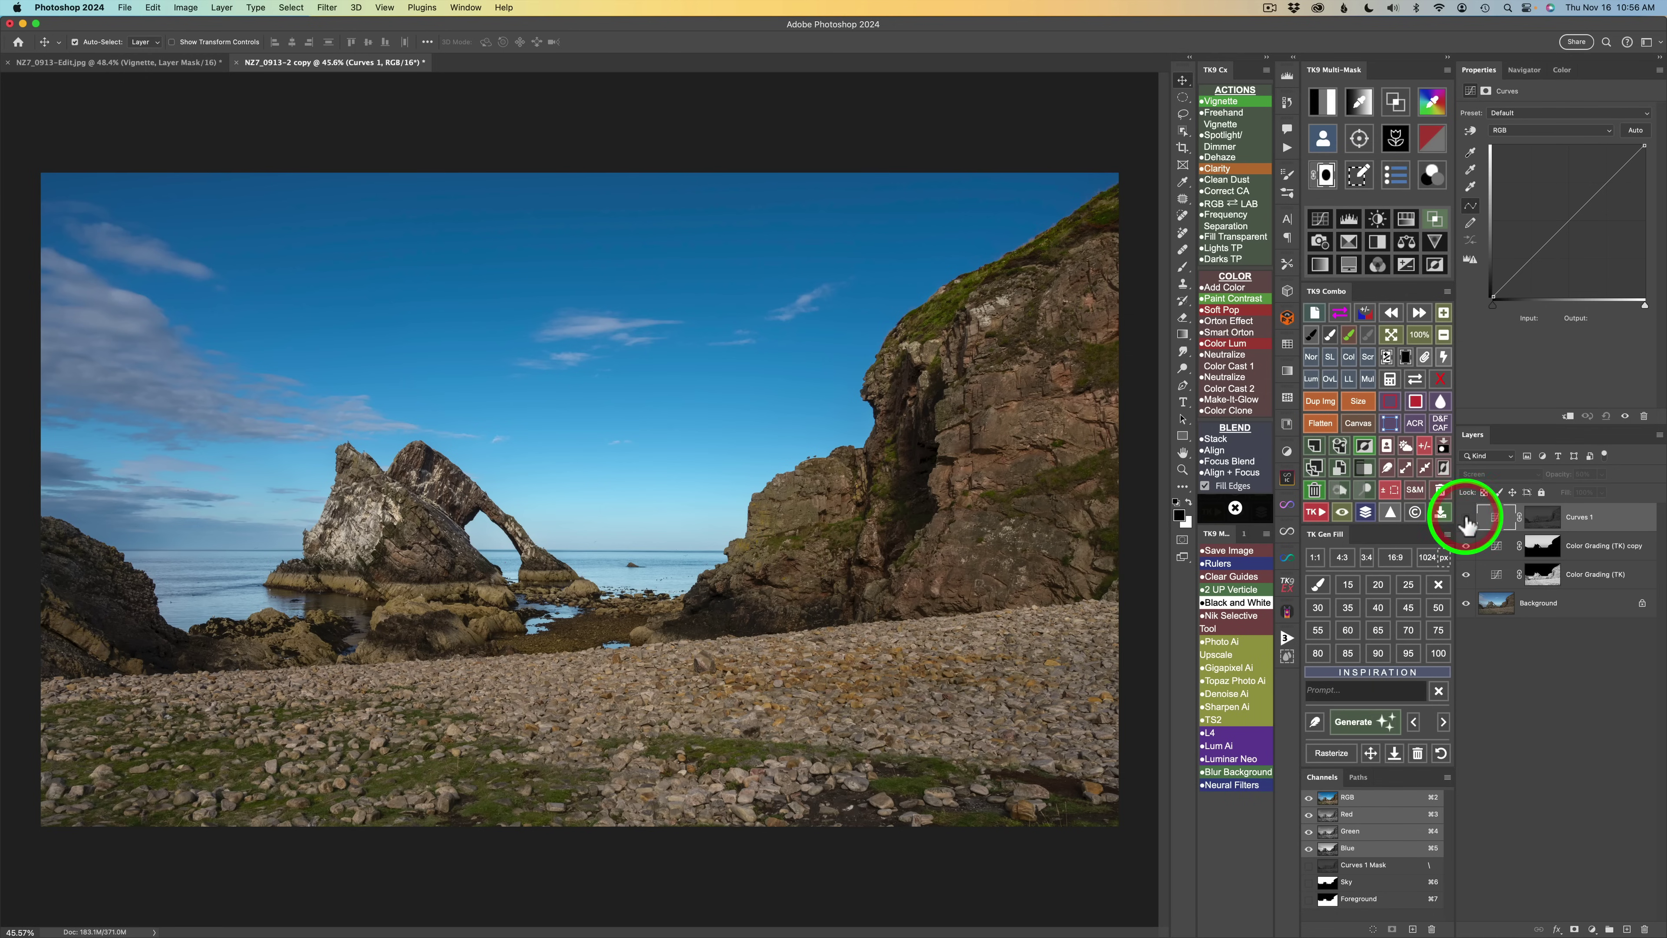
{"action": "left_click", "coordinate": [1466, 518]}
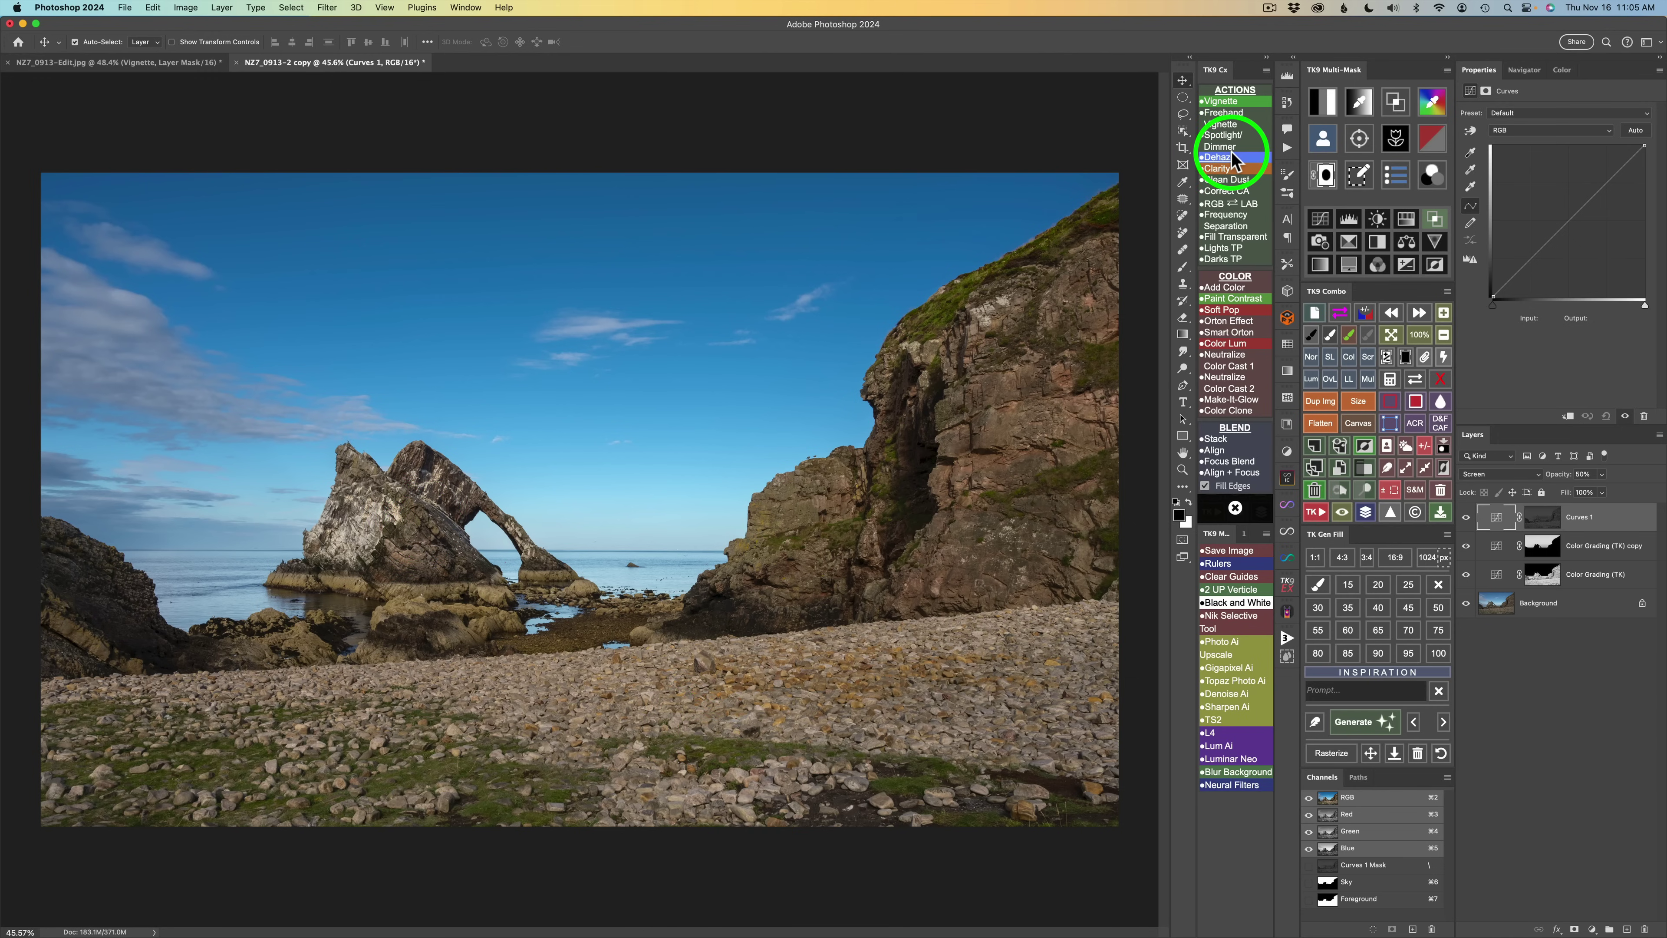
Select the whole pebble beach in the foreground with the Object Selection tool
{"action": "left_click", "coordinate": [1185, 133]}
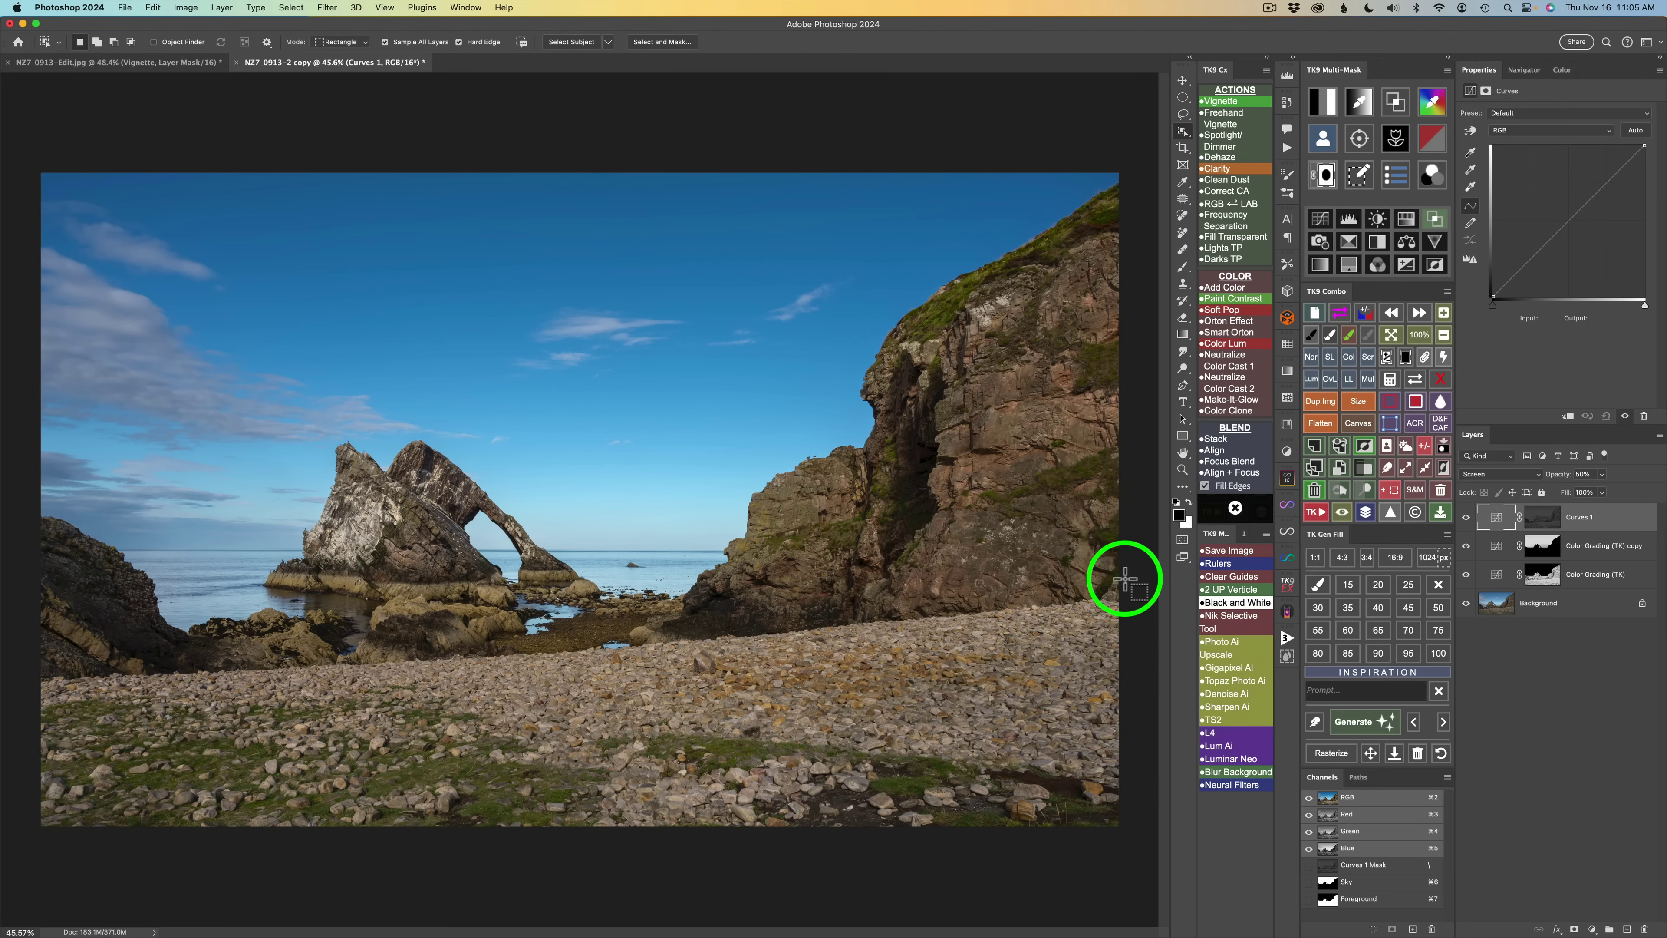
{"action": "left_click_drag", "start_coordinate": [1124, 578], "coordinate": [37, 871]}
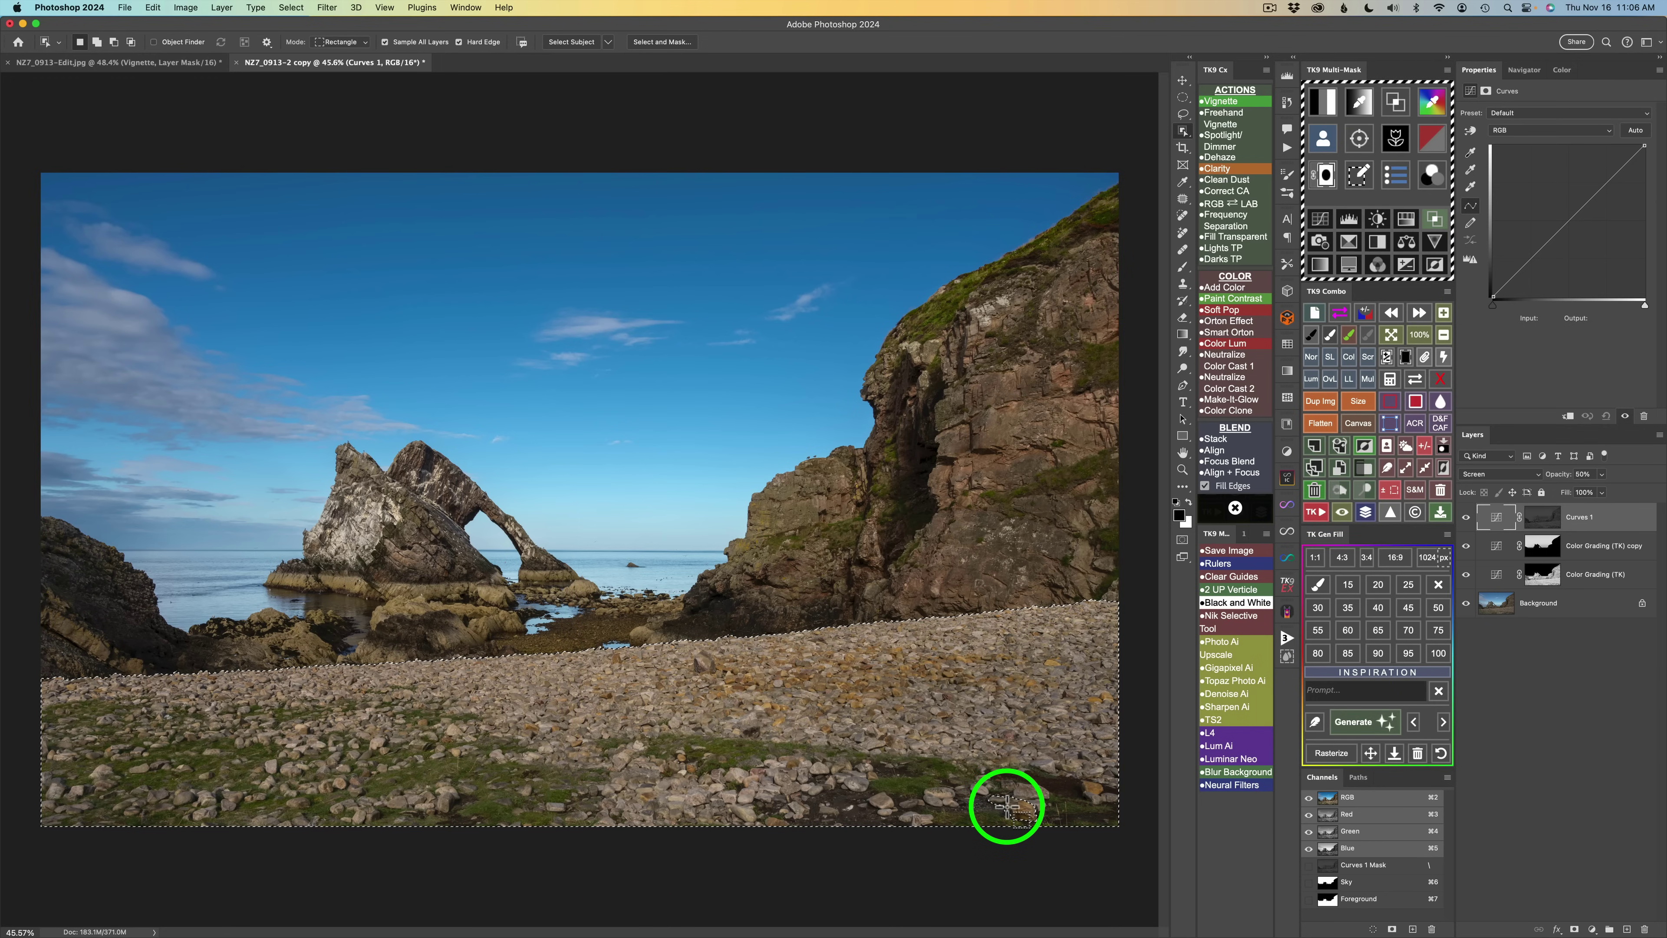
{"action": "key", "text": "l"}
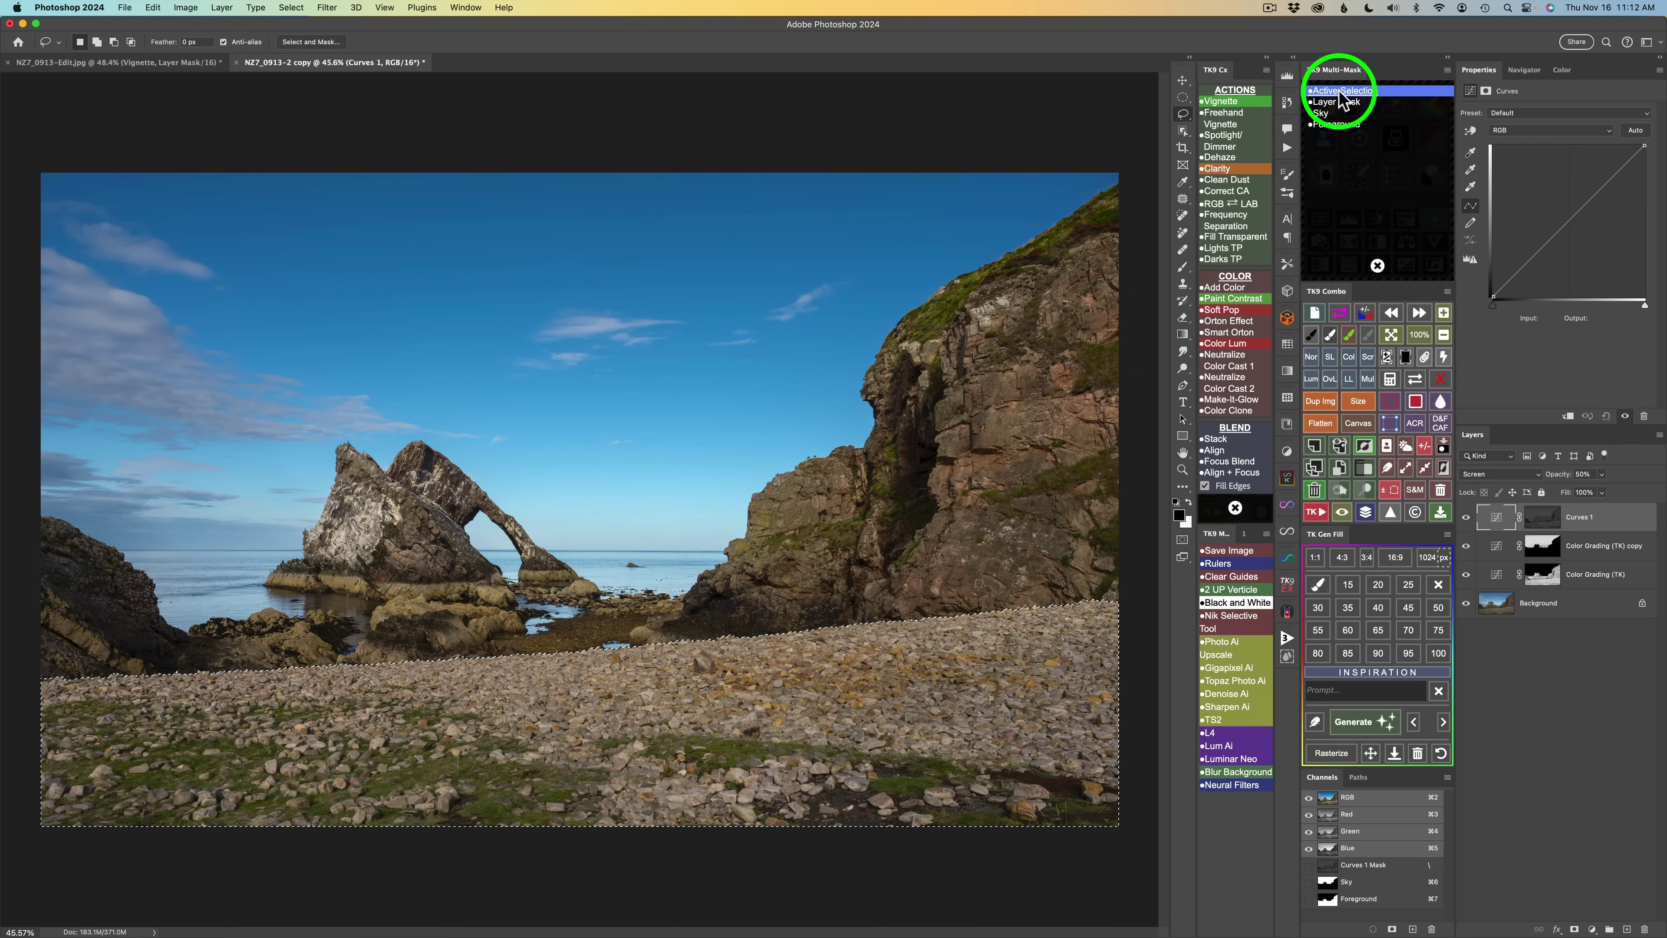
Load the active beach selection as a TK9 mask and start an intersect calculation with it
{"action": "left_click", "coordinate": [1340, 92]}
{"action": "left_click", "coordinate": [1441, 268]}
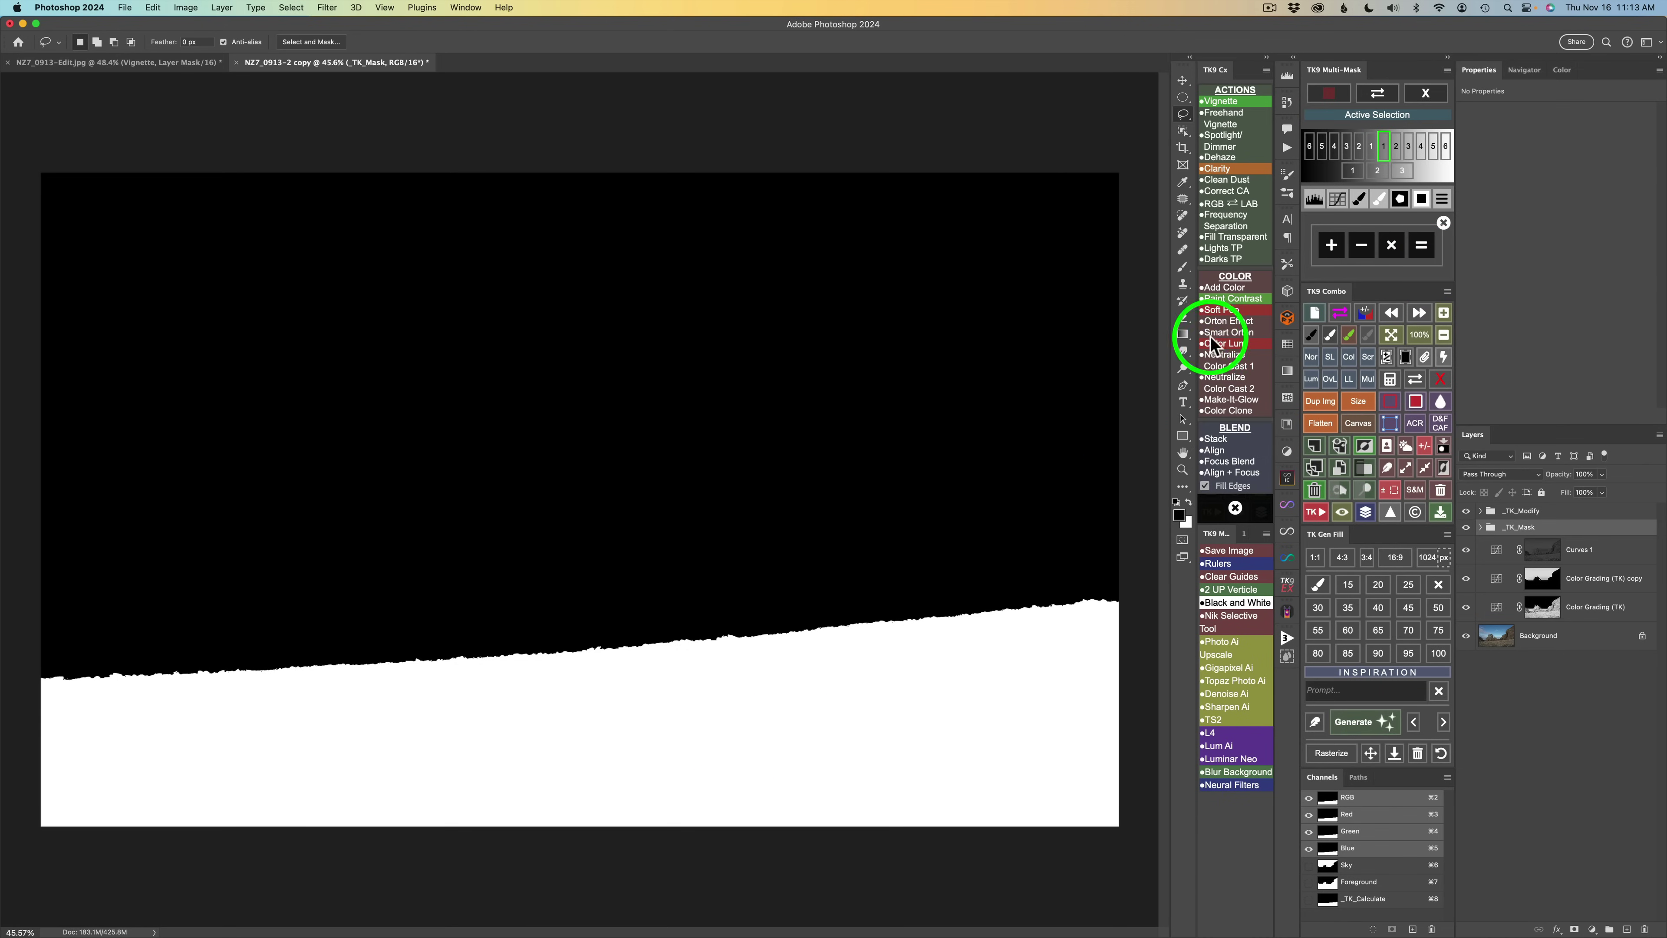
{"action": "left_click", "coordinate": [1392, 247]}
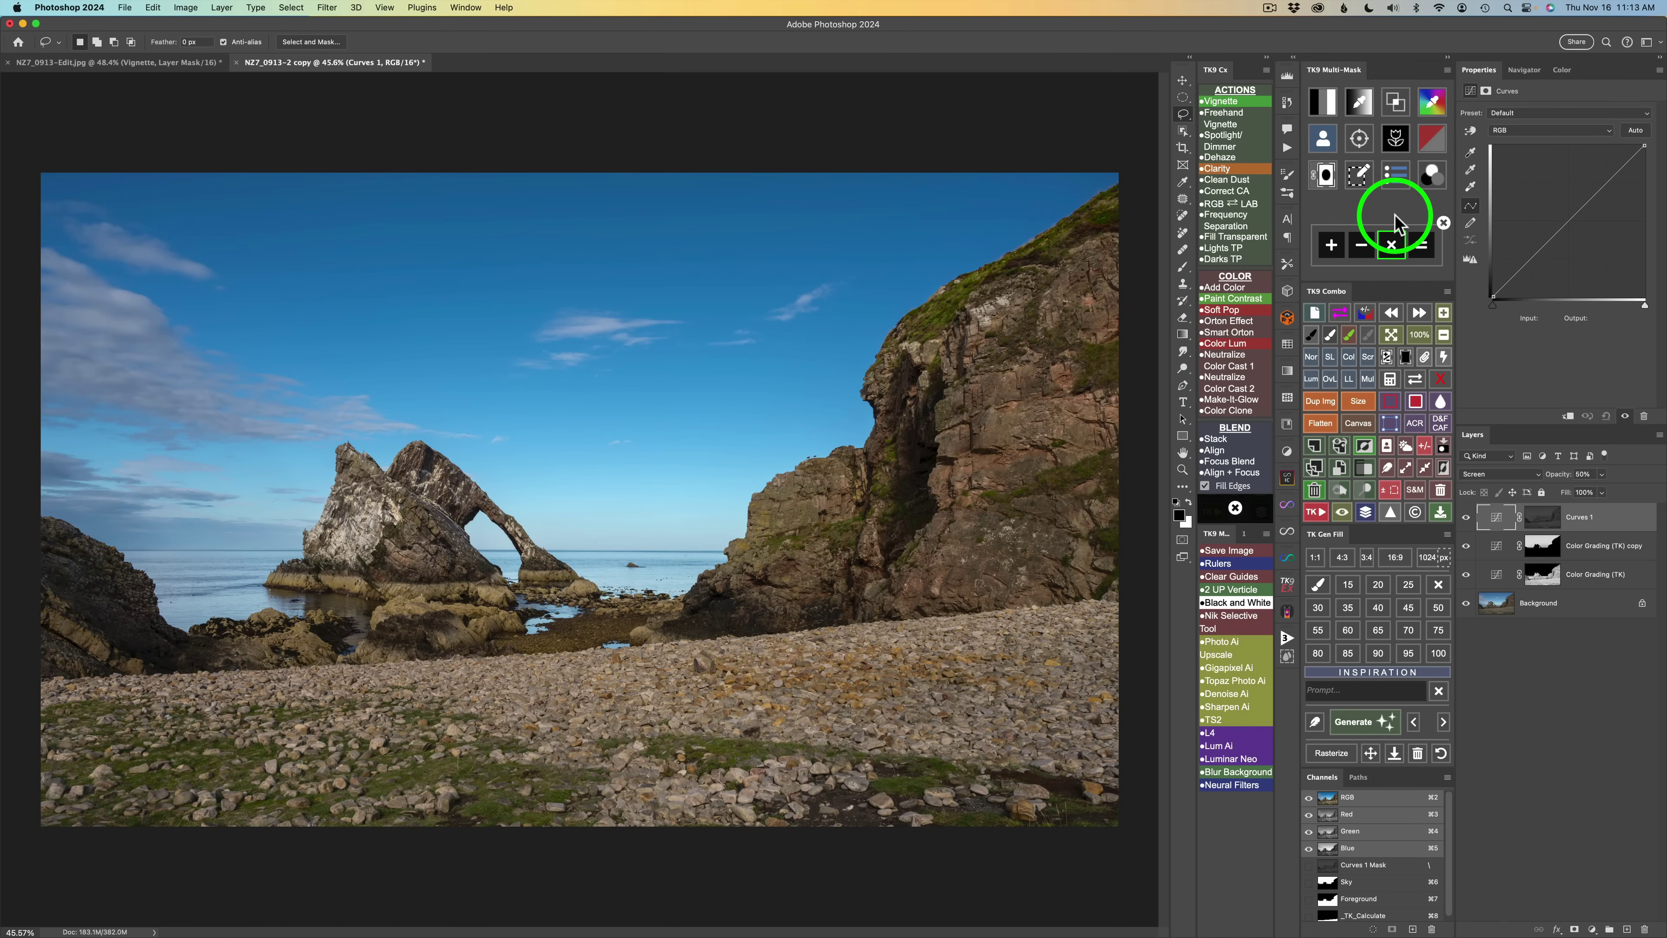
Create a zone mask from a tone sampled on the beach pebbles and adjust its tonal range
{"action": "left_click", "coordinate": [1361, 100]}
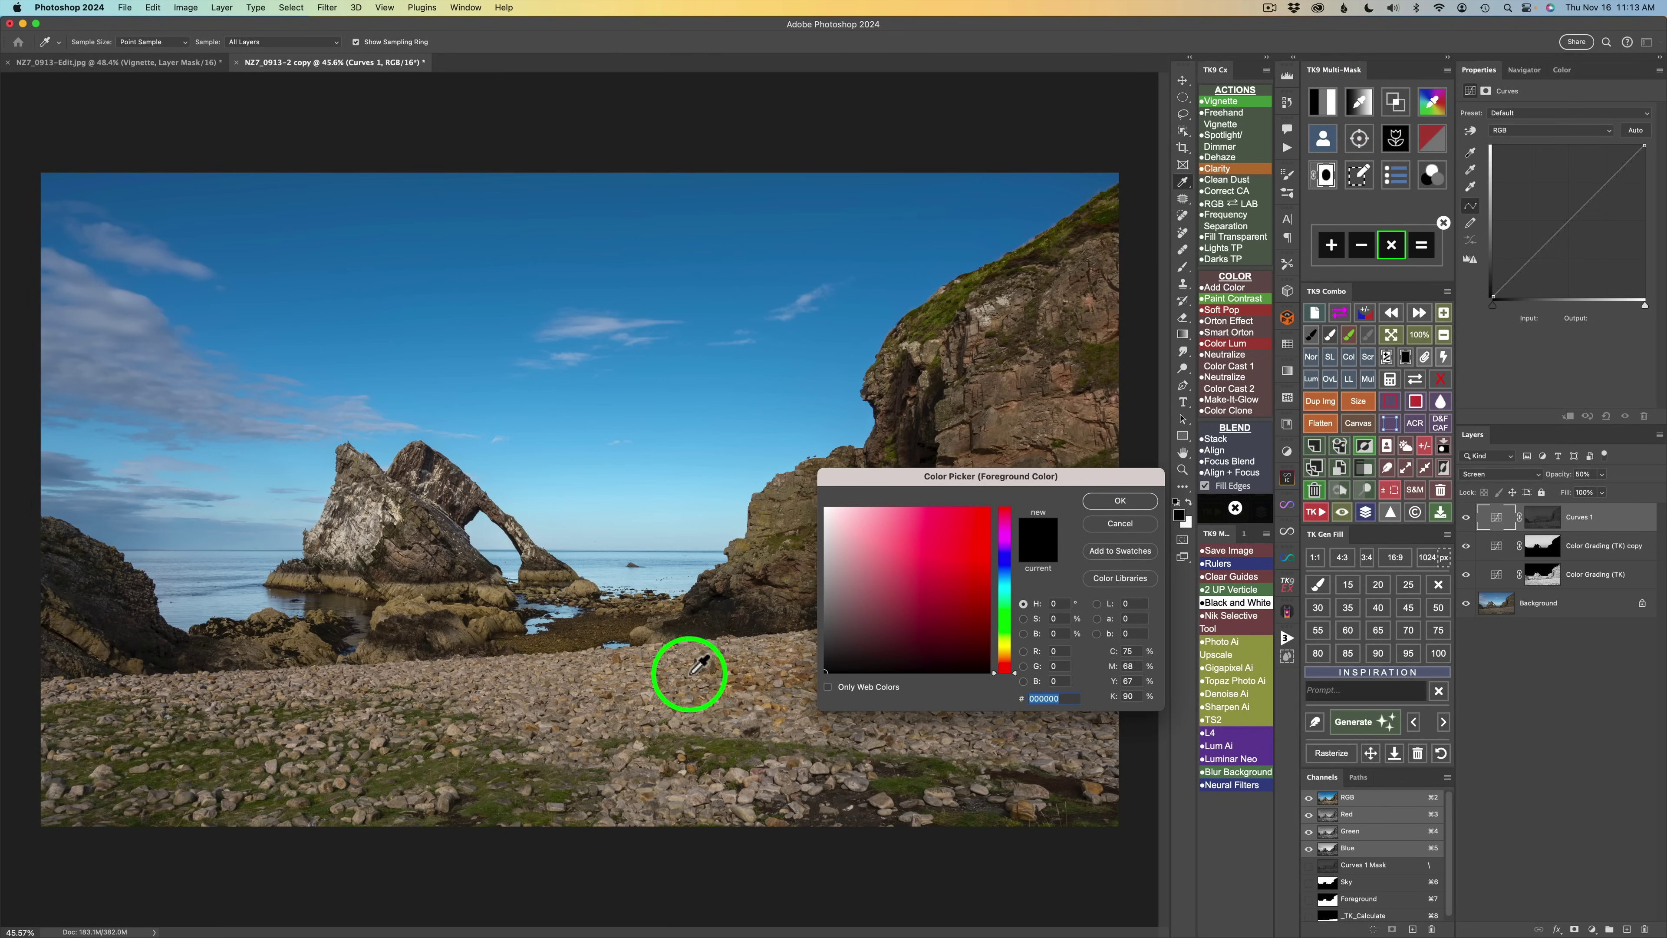
{"action": "left_click", "coordinate": [631, 671]}
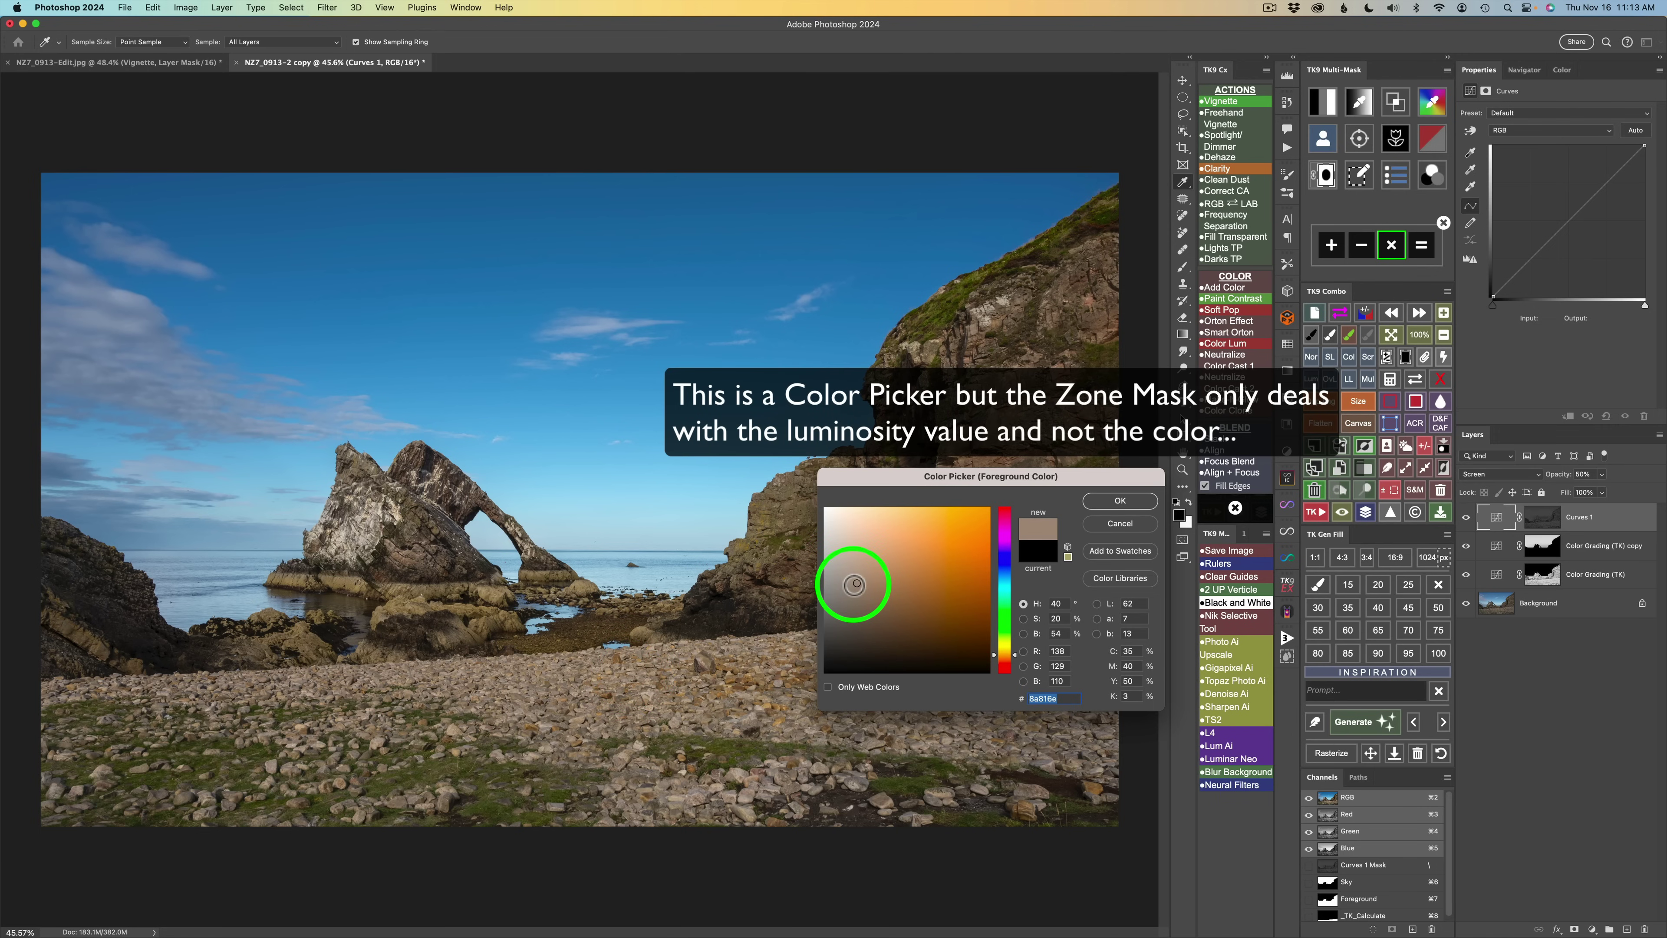
{"action": "left_click", "coordinate": [1111, 499]}
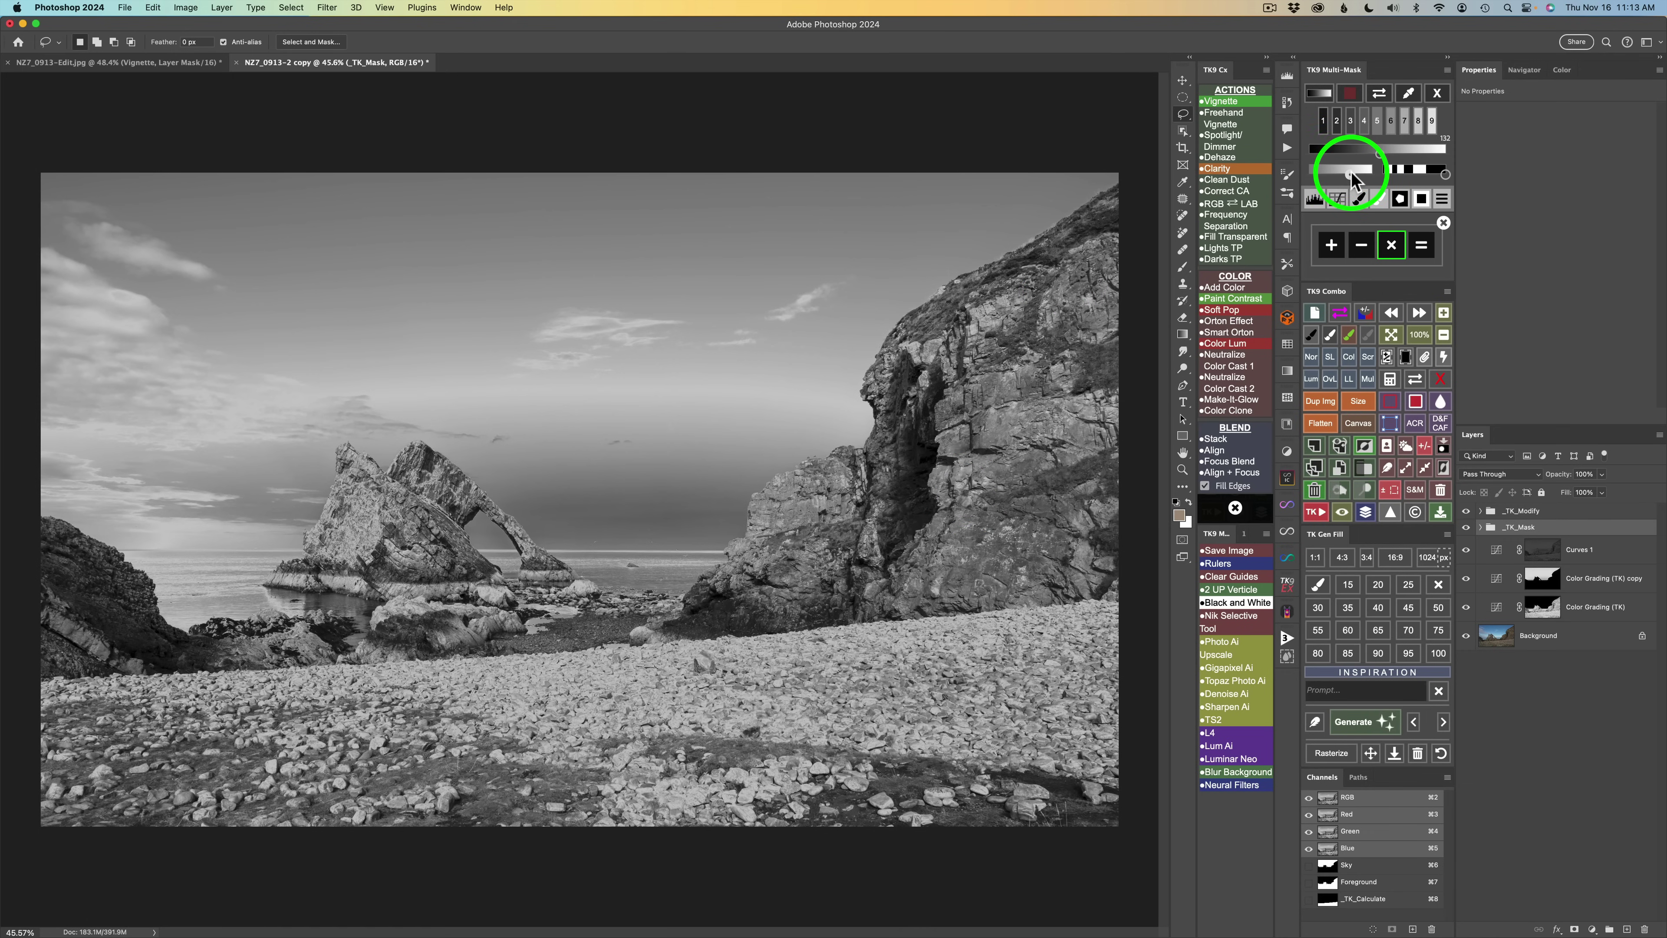
{"action": "left_click_drag", "start_coordinate": [1350, 176], "coordinate": [1354, 174]}
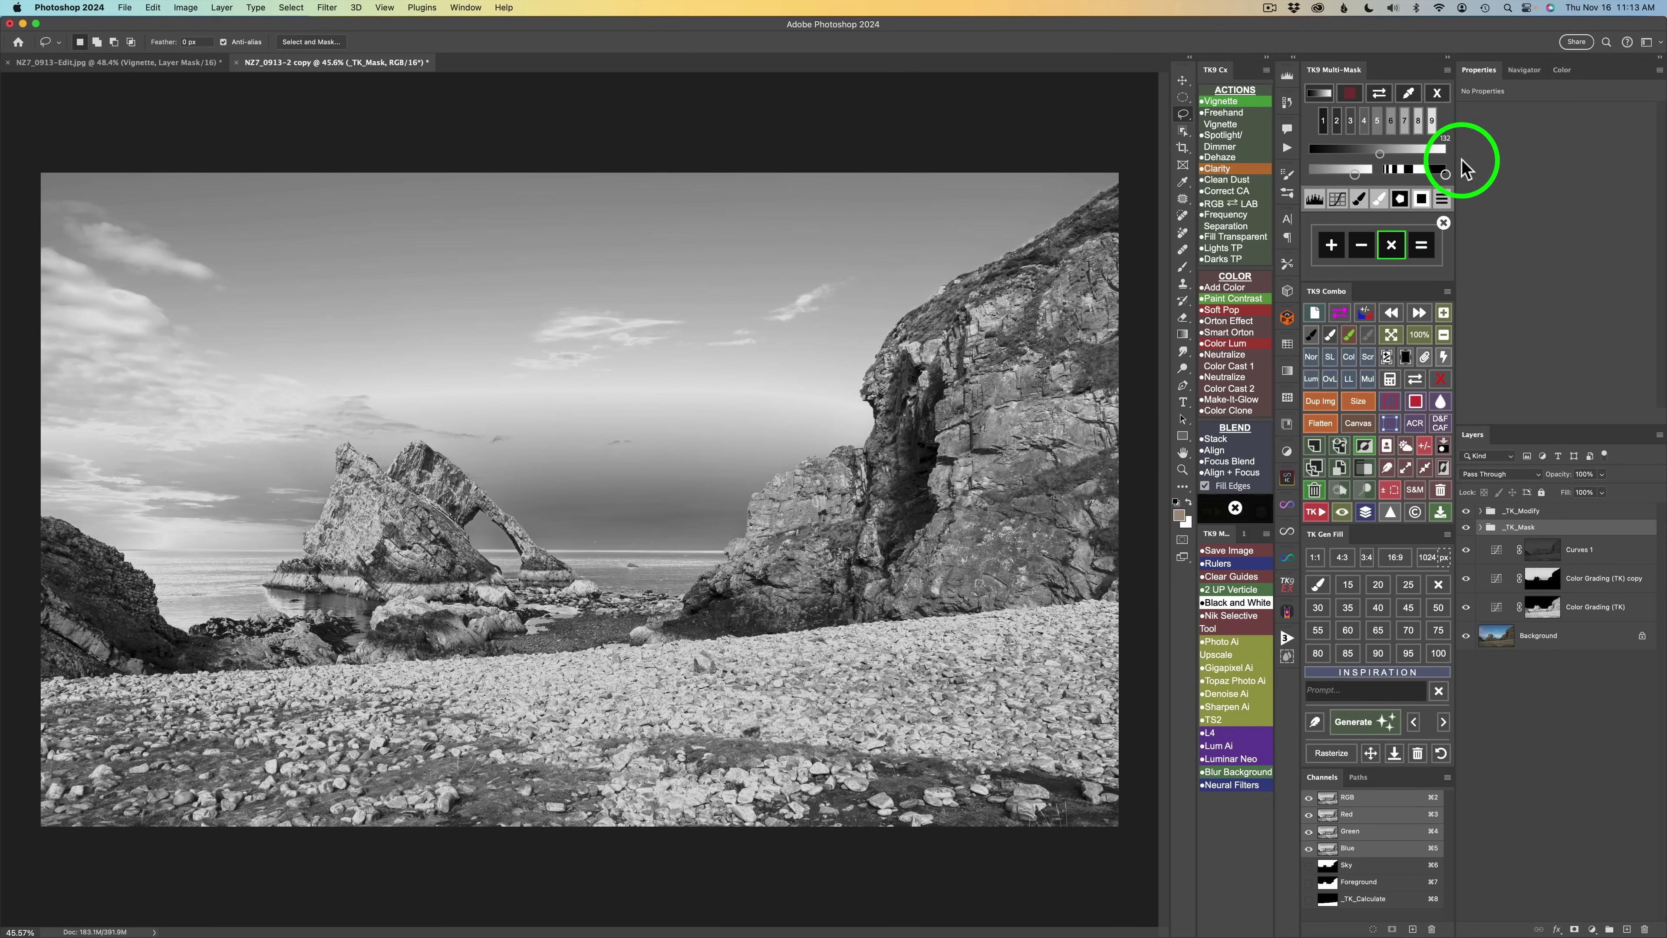
{"action": "mouse_move", "coordinate": [1446, 174]}
{"action": "left_mouse_down"}
{"action": "mouse_move", "coordinate": [1404, 172]}
{"action": "mouse_move", "coordinate": [1462, 176]}
{"action": "left_mouse_up"}
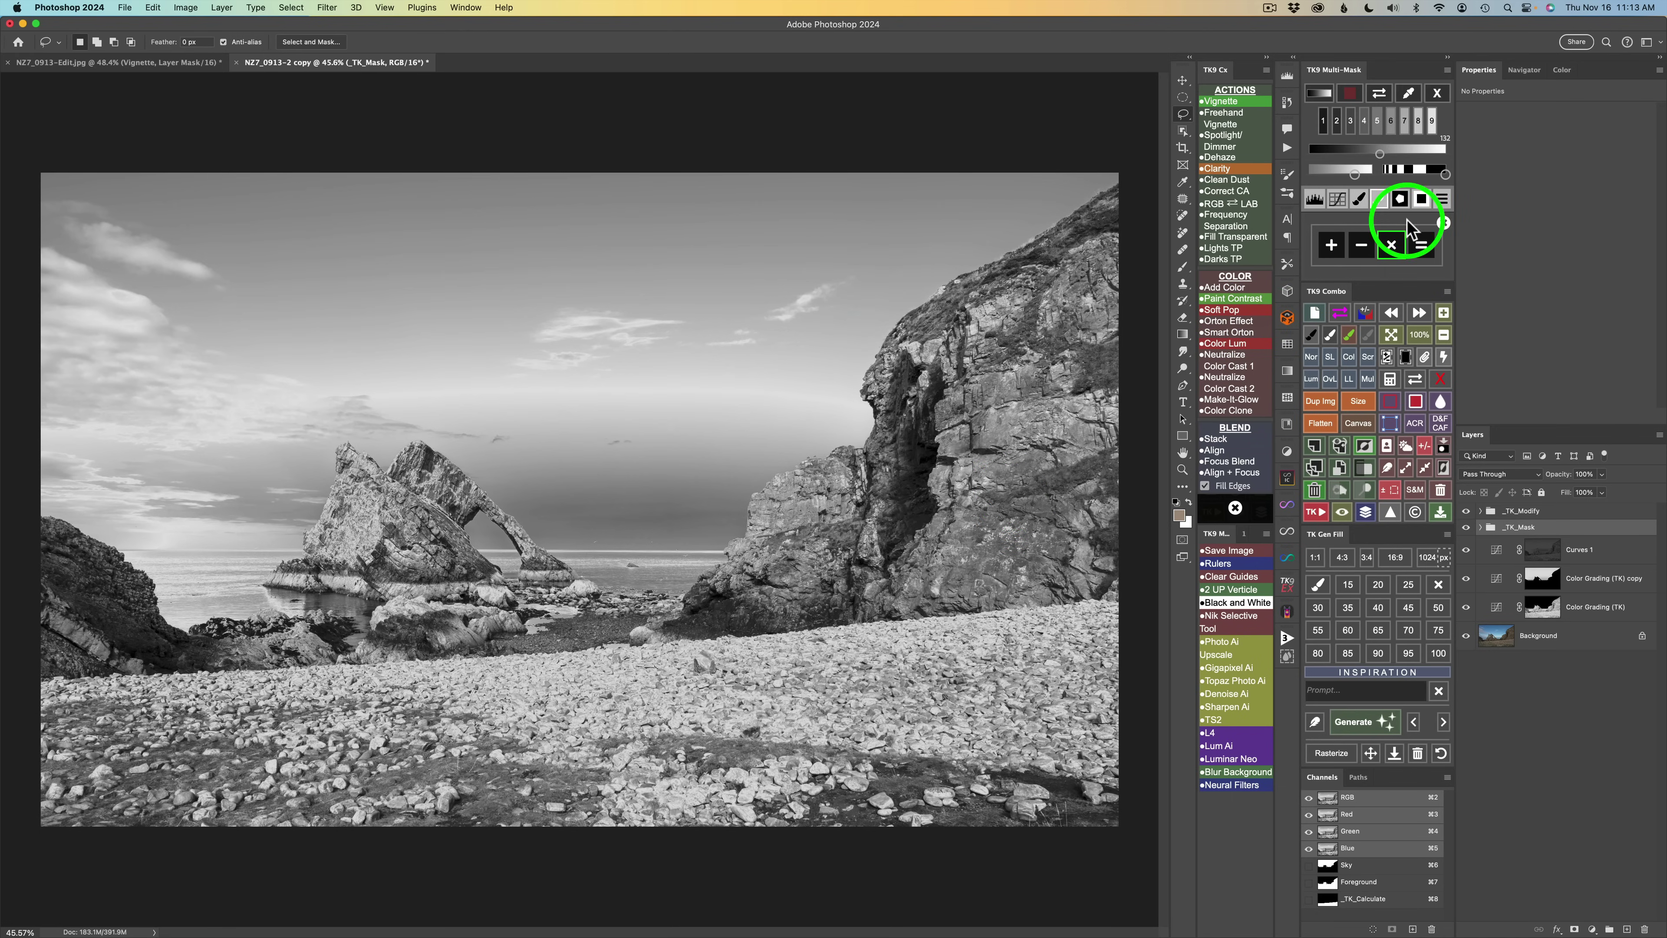
Calculate the intersection of the beach and zone masks and apply it to a new Color Grading layer
{"action": "left_click", "coordinate": [1421, 247]}
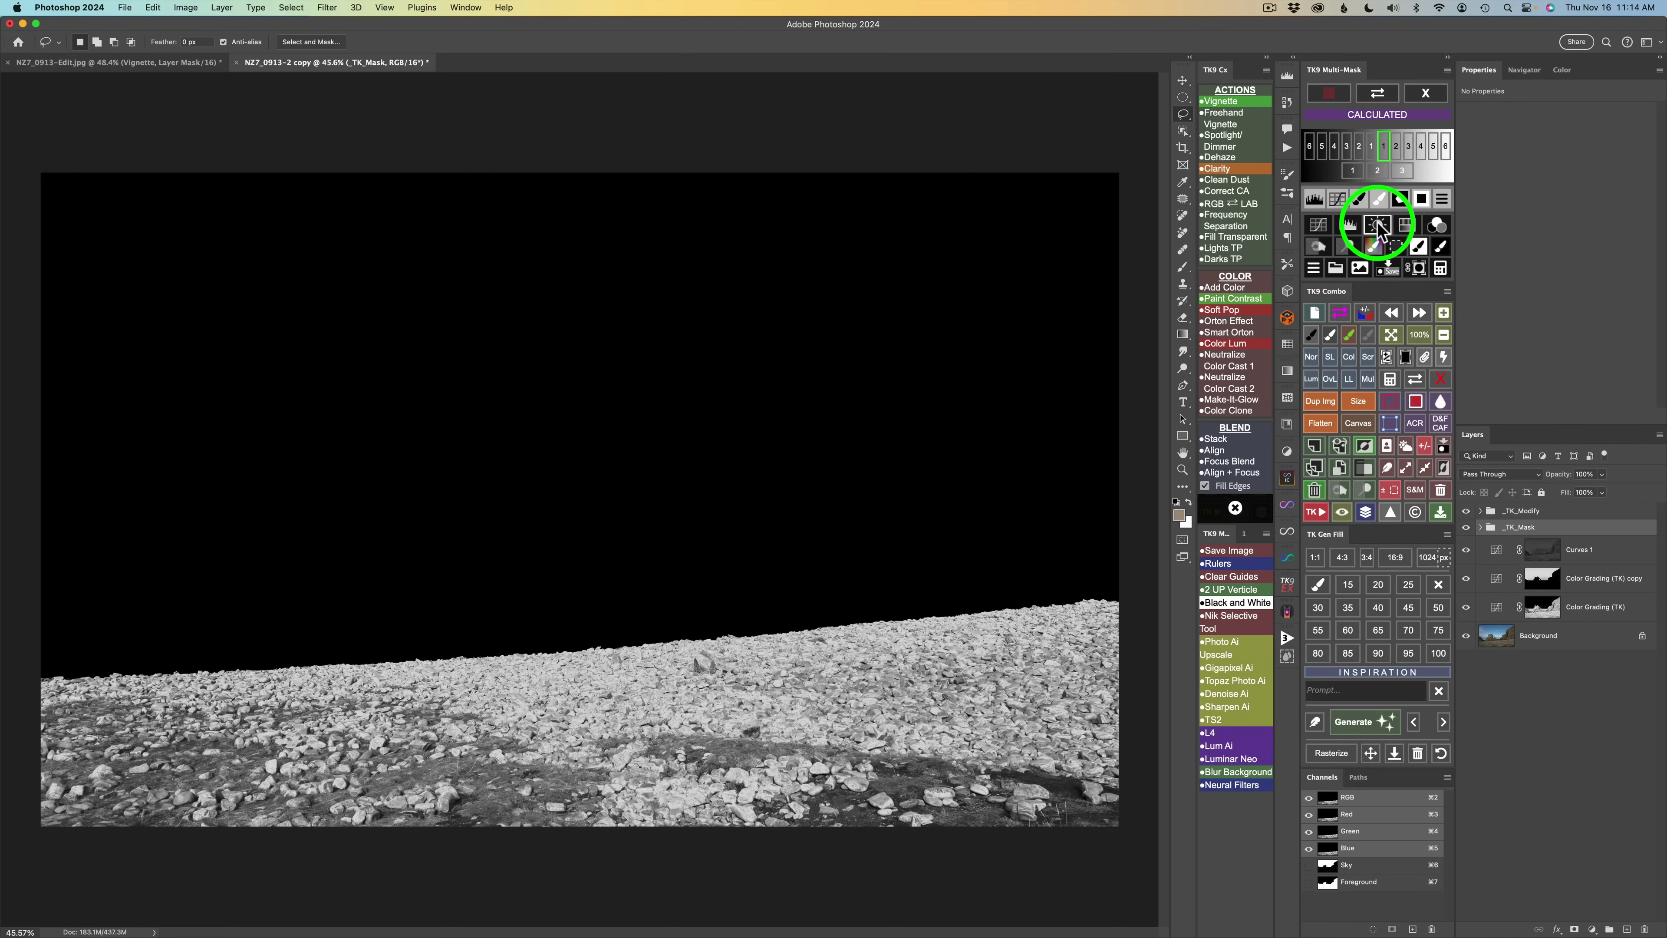
{"action": "left_click", "coordinate": [1437, 226]}
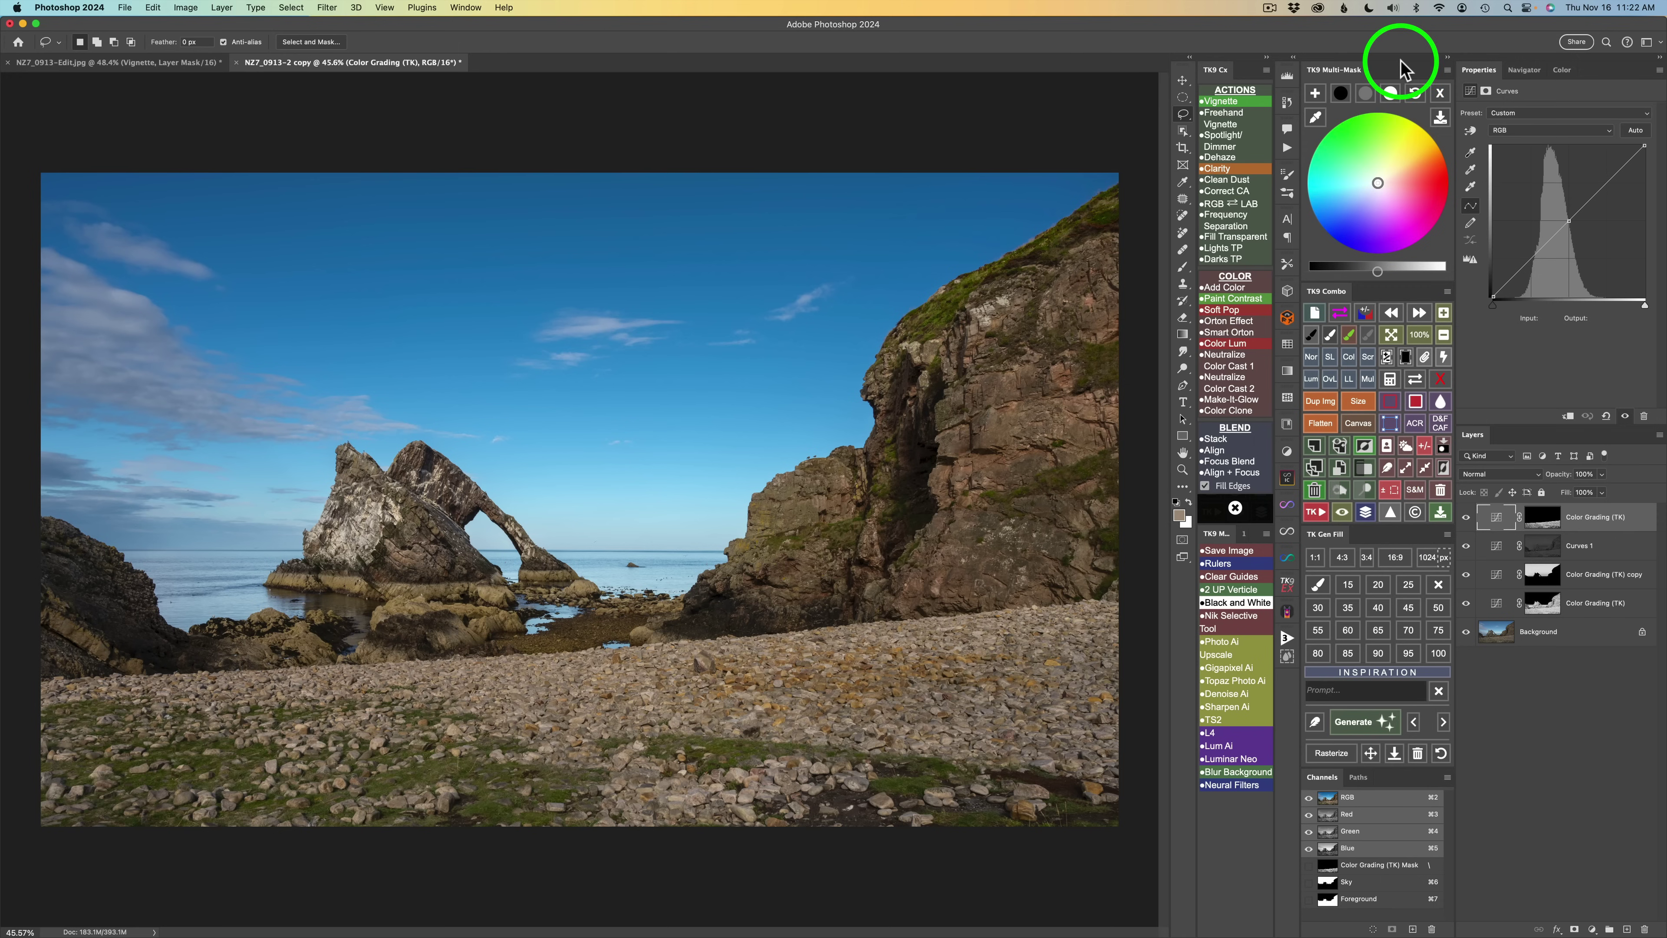
Set the beach grading layer's brightness to -25 for midtones and -43 for shadows, and compare the image with the layer hidden
{"action": "left_click", "coordinate": [1367, 98]}
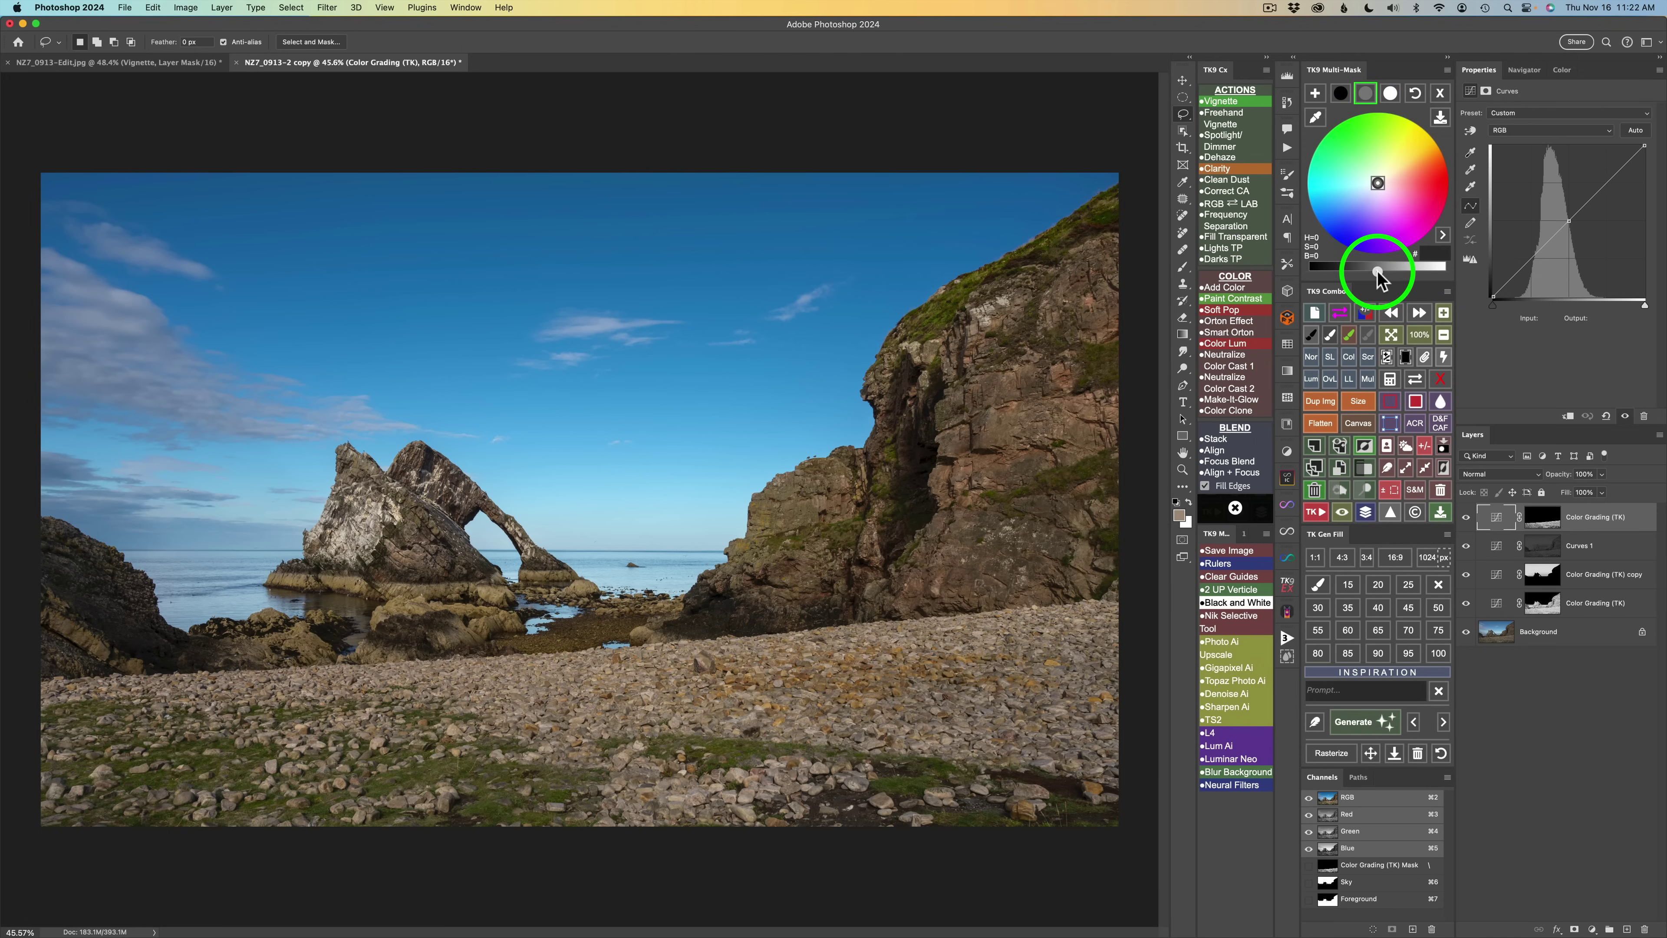
{"action": "left_click_drag", "start_coordinate": [1366, 272], "coordinate": [1349, 272]}
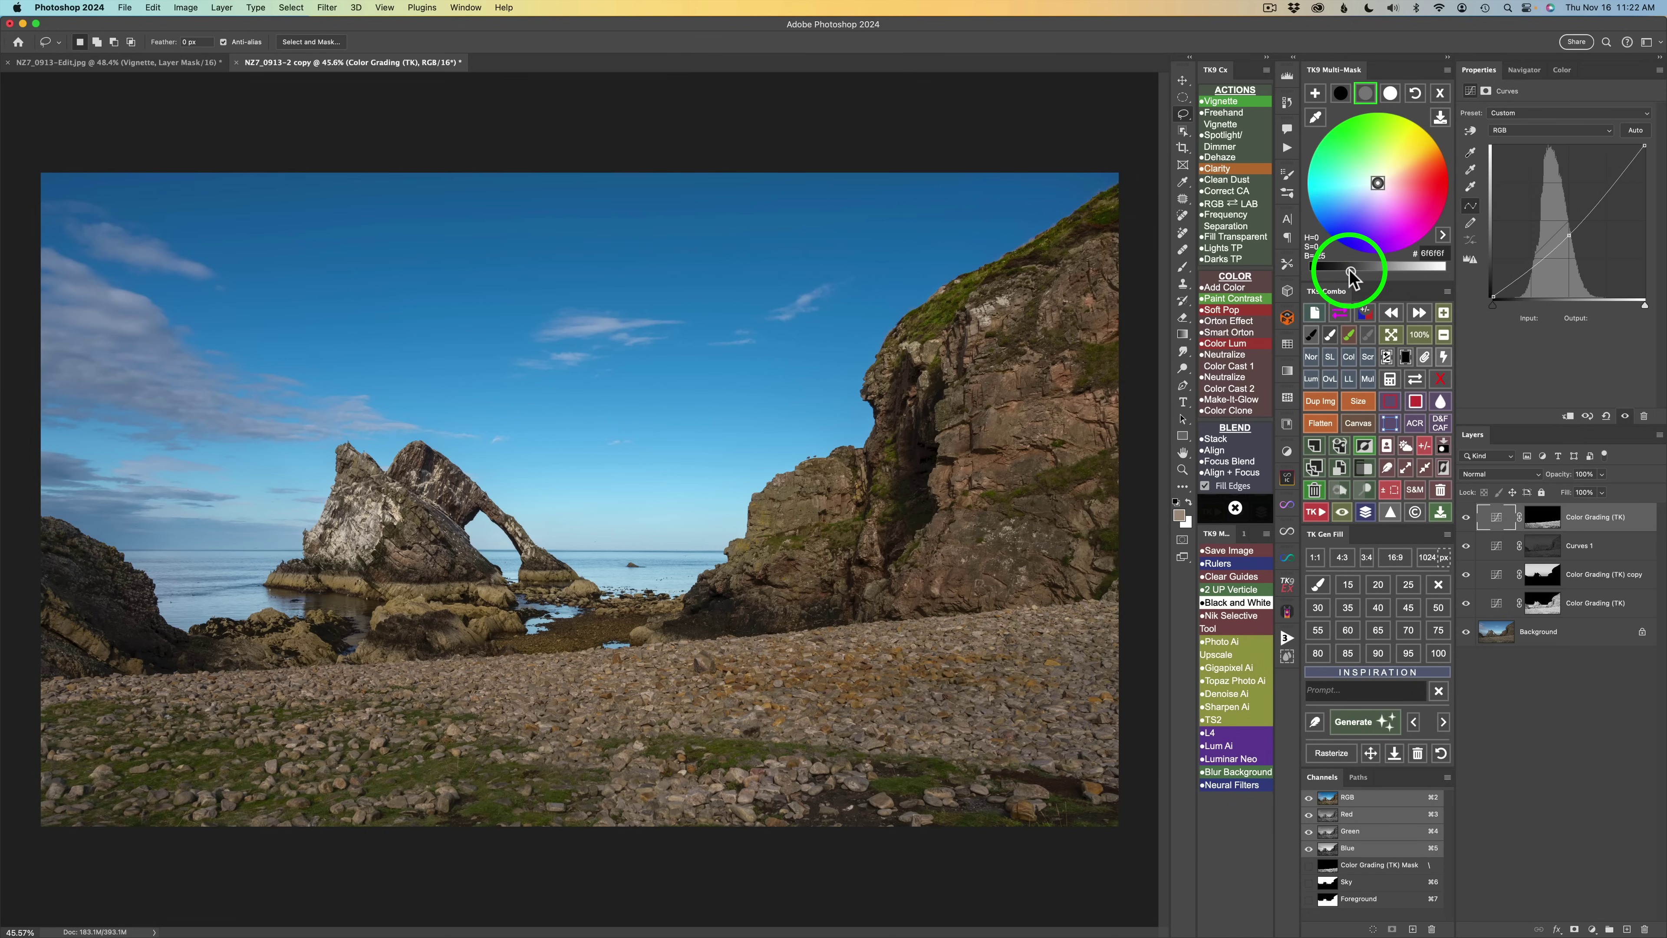
{"action": "left_click", "coordinate": [1341, 93]}
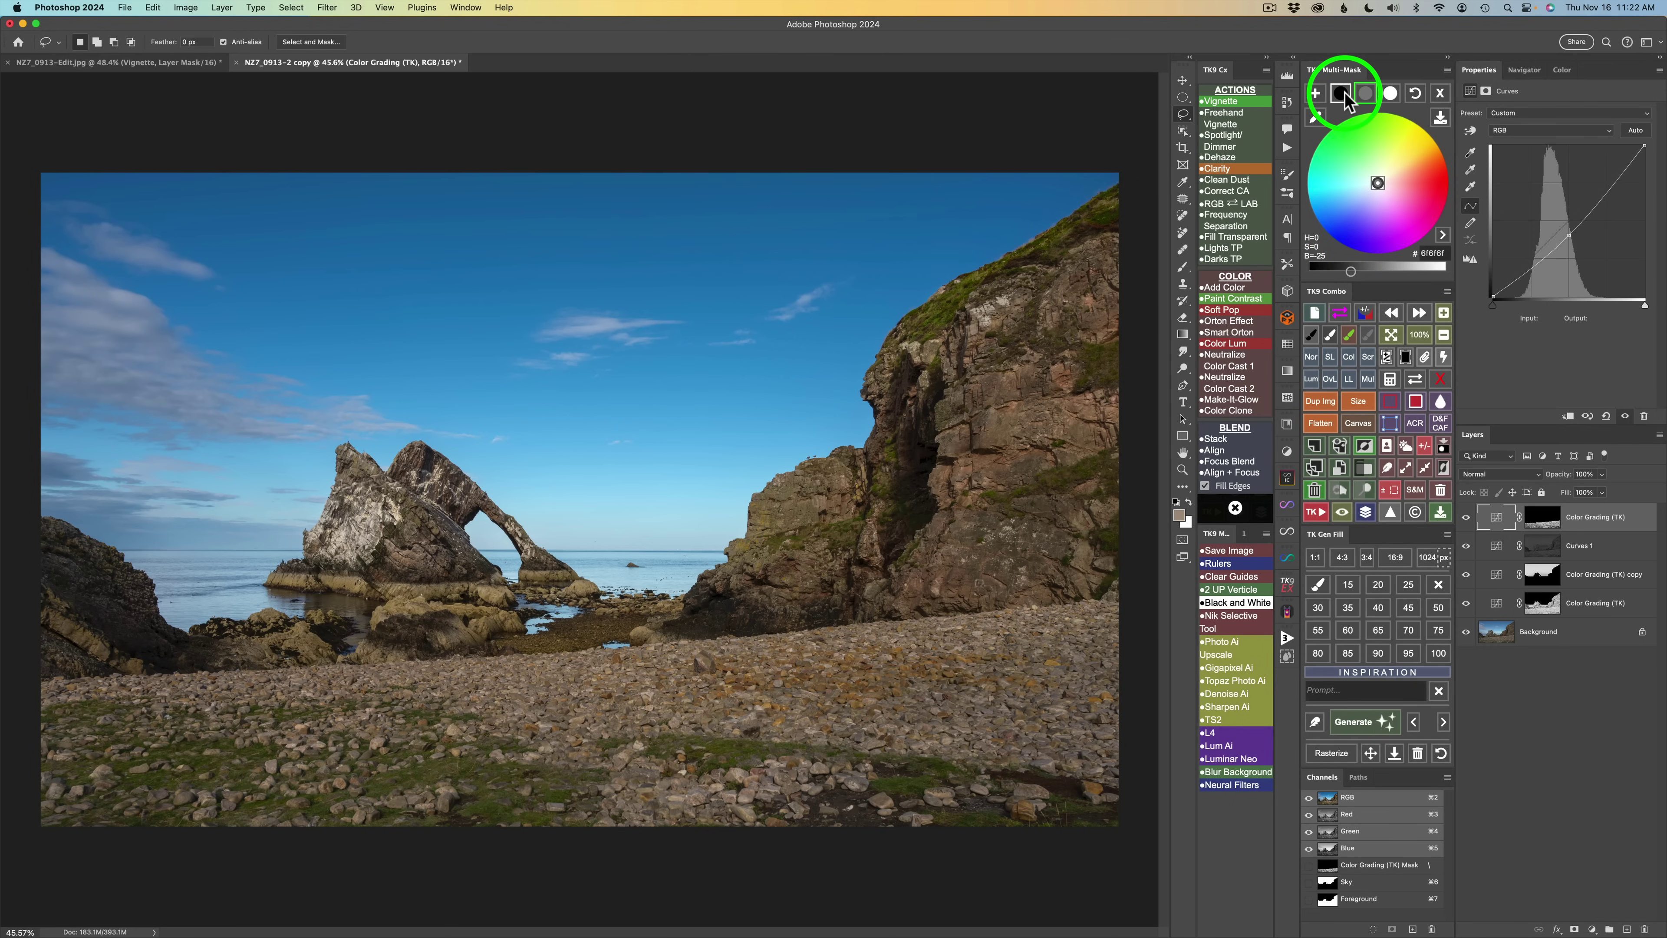
{"action": "left_click_drag", "start_coordinate": [1377, 271], "coordinate": [1368, 270]}
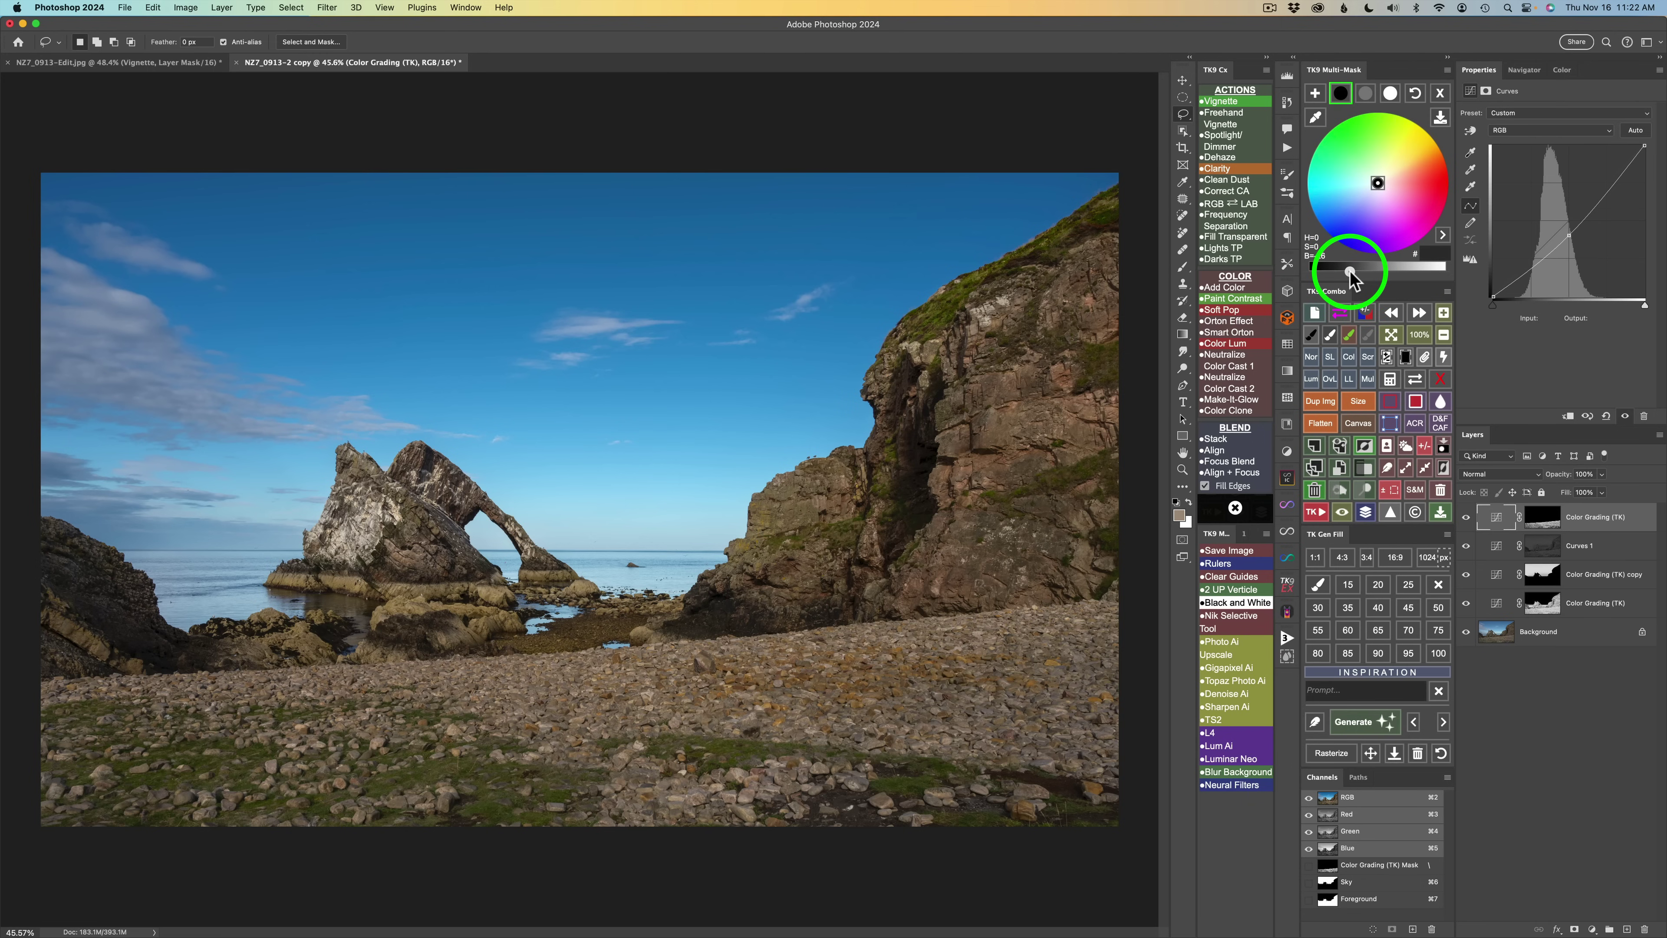
{"action": "left_click", "coordinate": [1350, 272]}
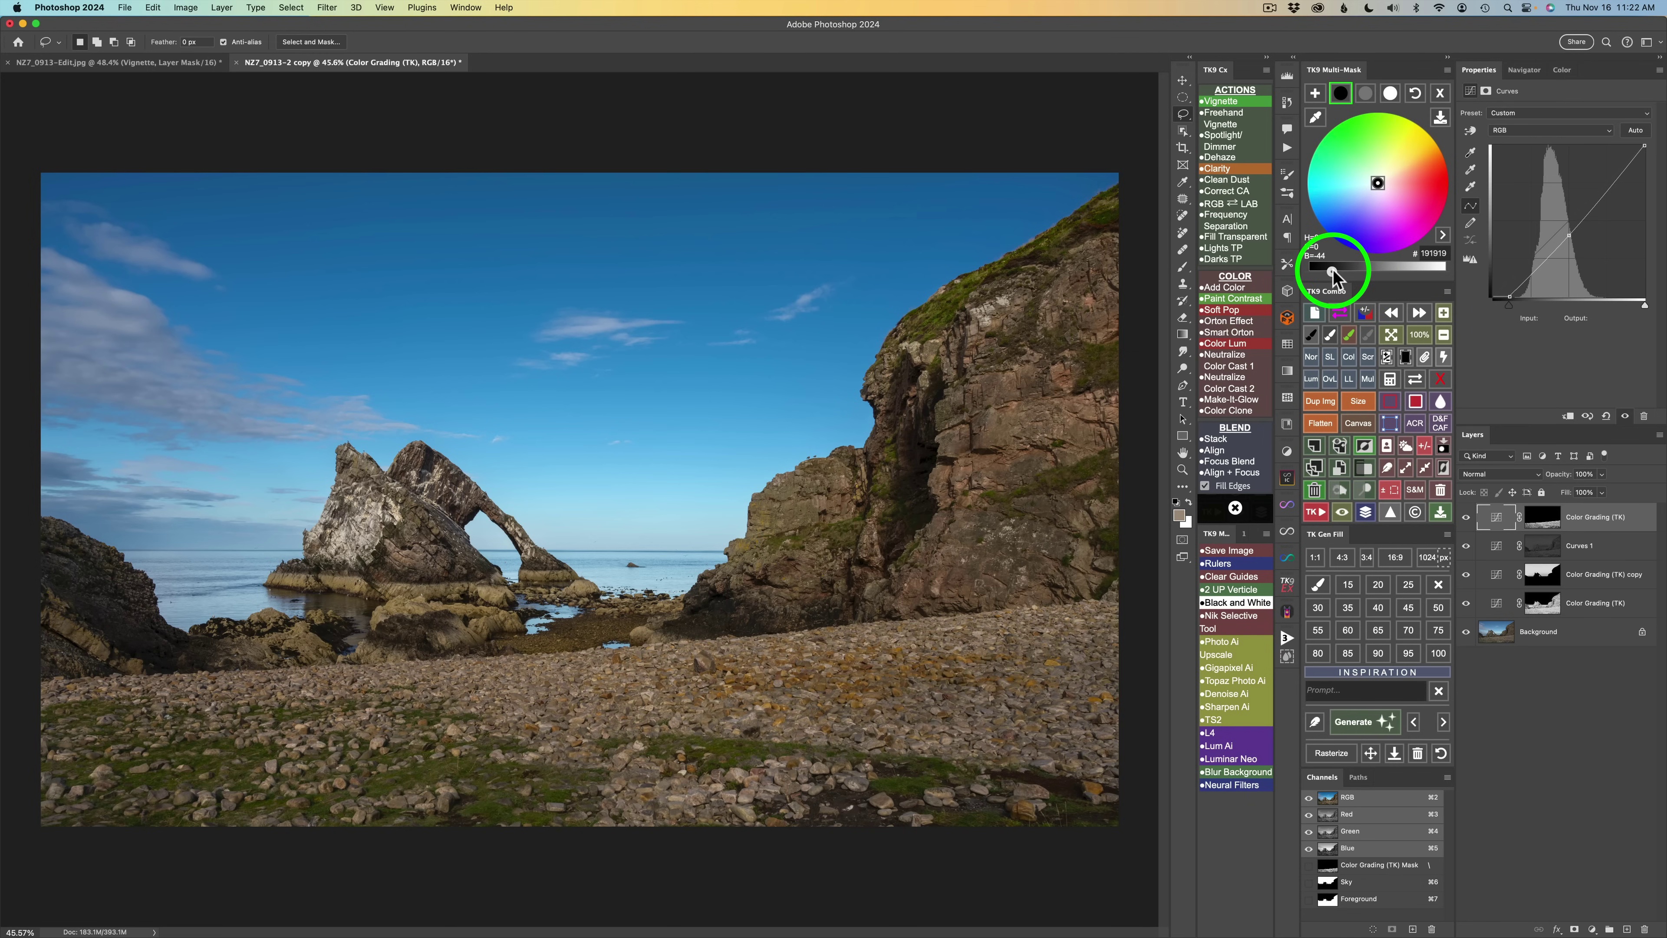
{"action": "left_click", "coordinate": [1334, 270]}
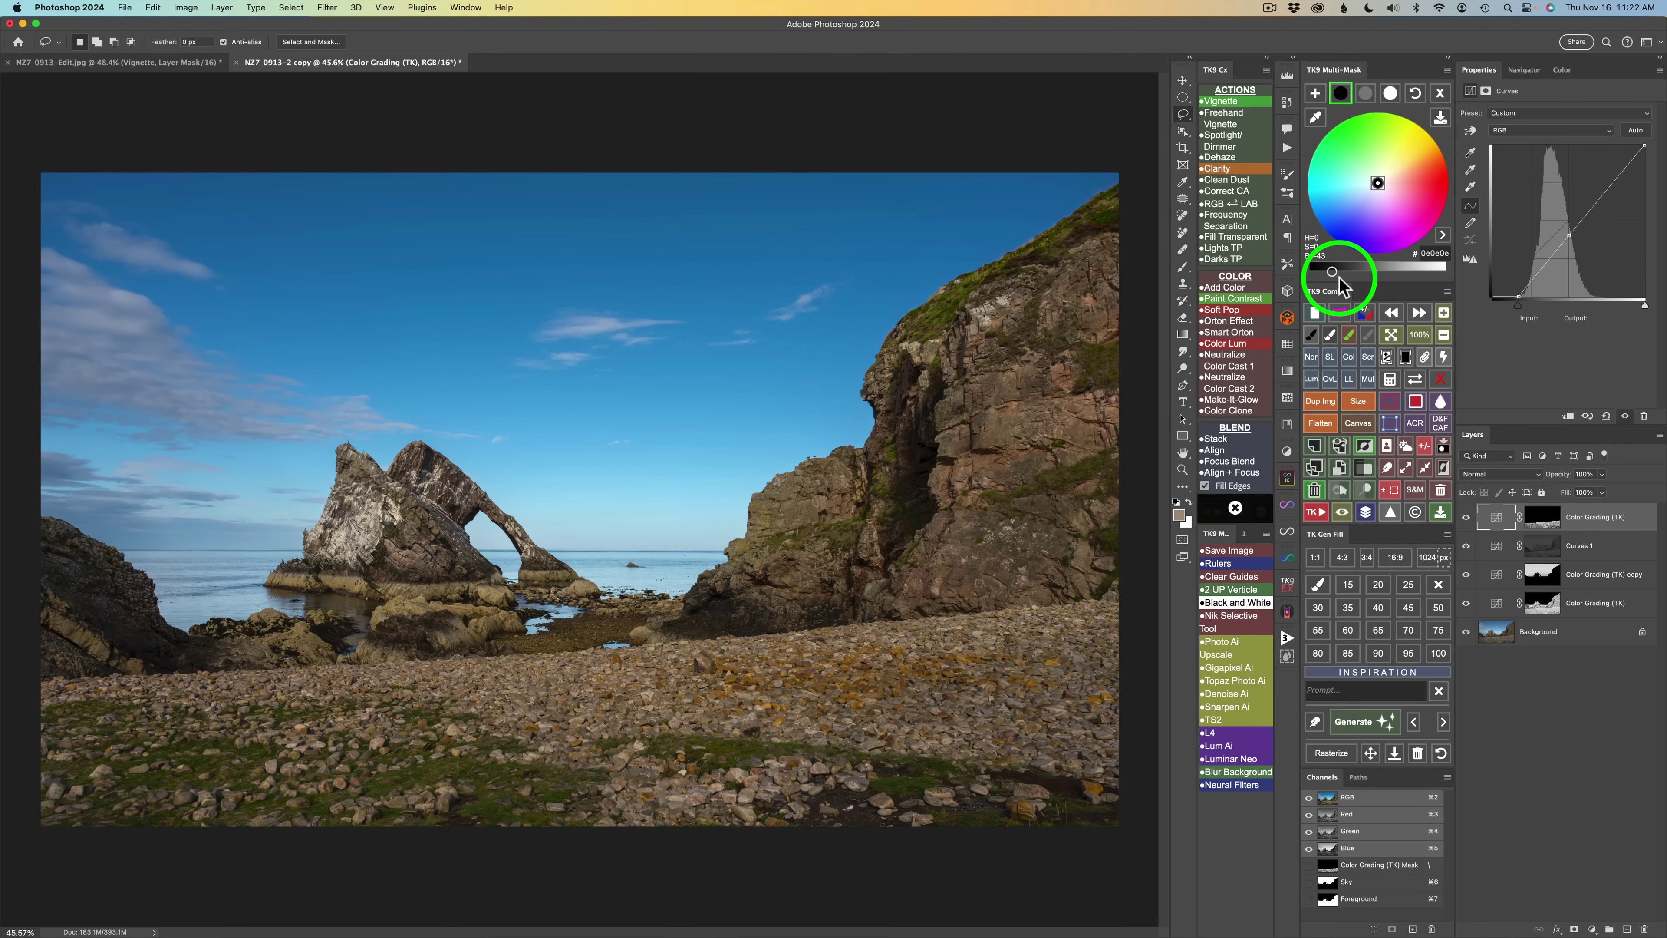
{"action": "left_click", "coordinate": [1466, 518]}
{"action": "left_click", "coordinate": [1466, 517]}
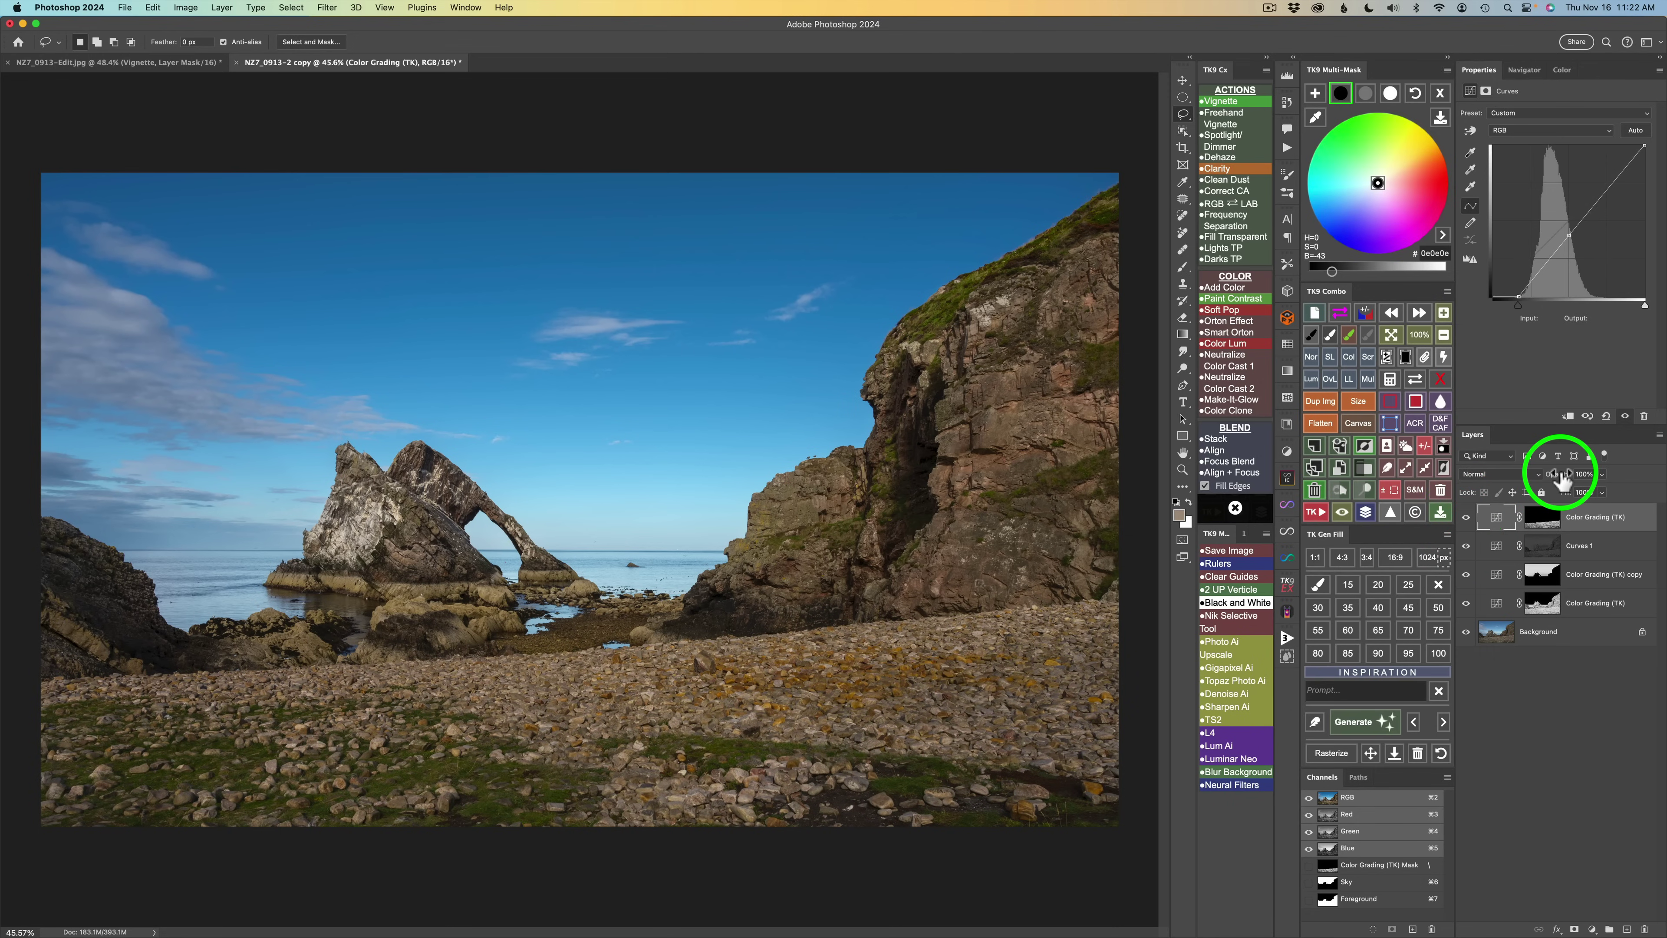
Compare the image with the beach grading layer hidden and shown, and close the color grading controls
{"action": "left_click_drag", "start_coordinate": [1560, 478], "coordinate": [1582, 482]}
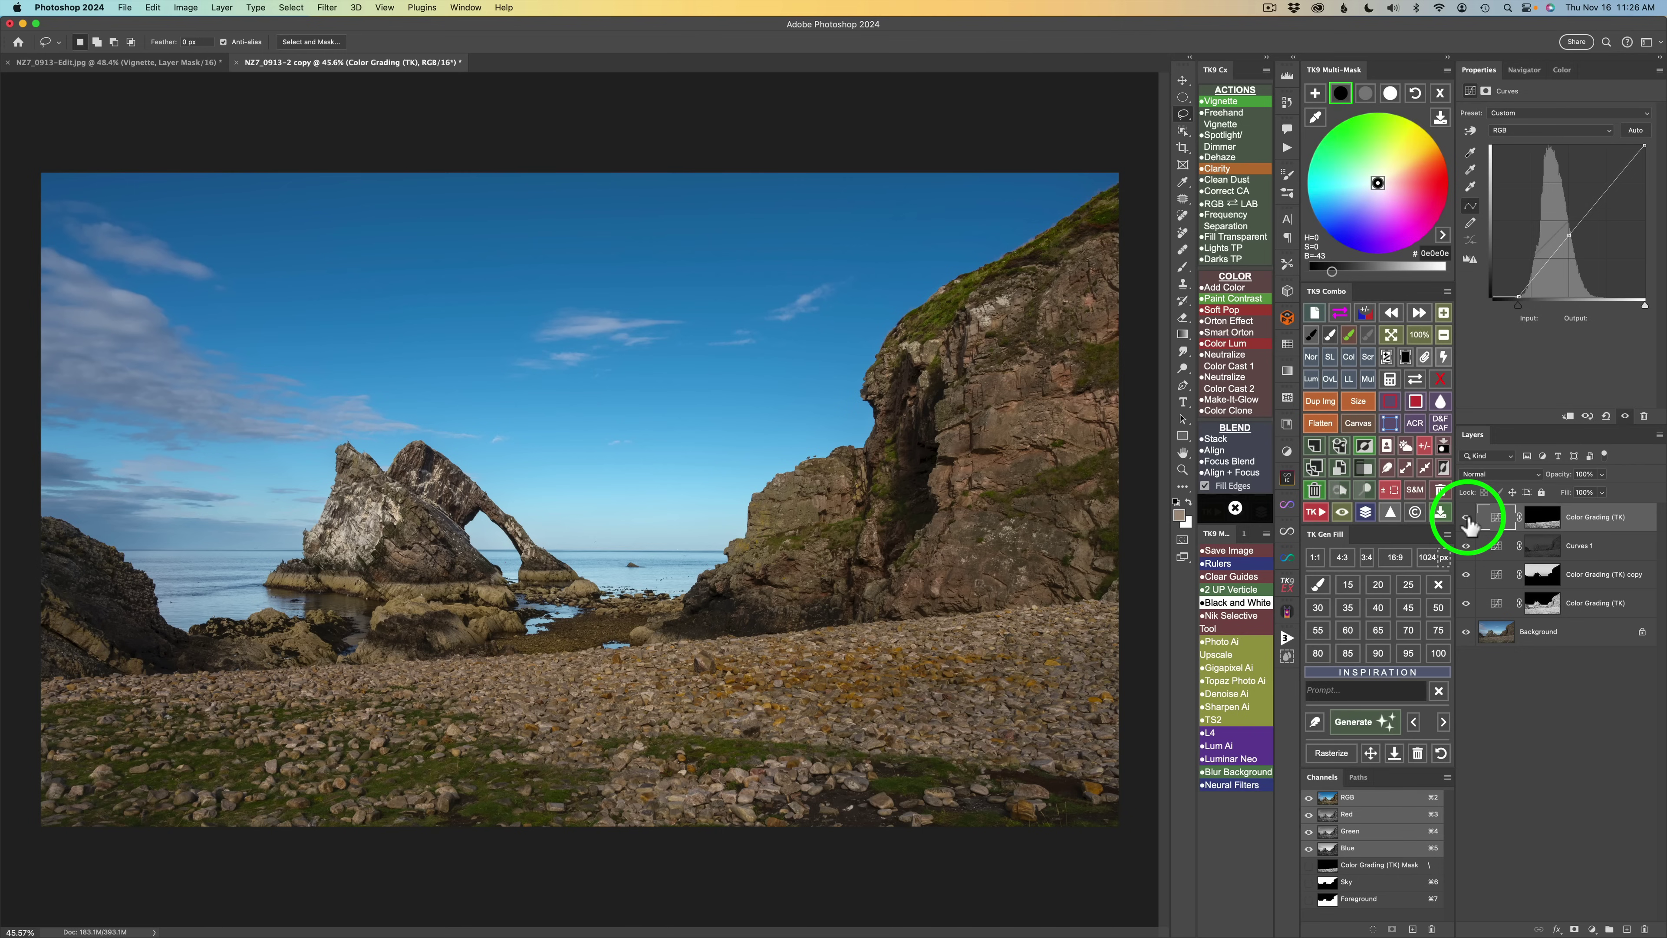
{"action": "left_click", "coordinate": [1466, 518]}
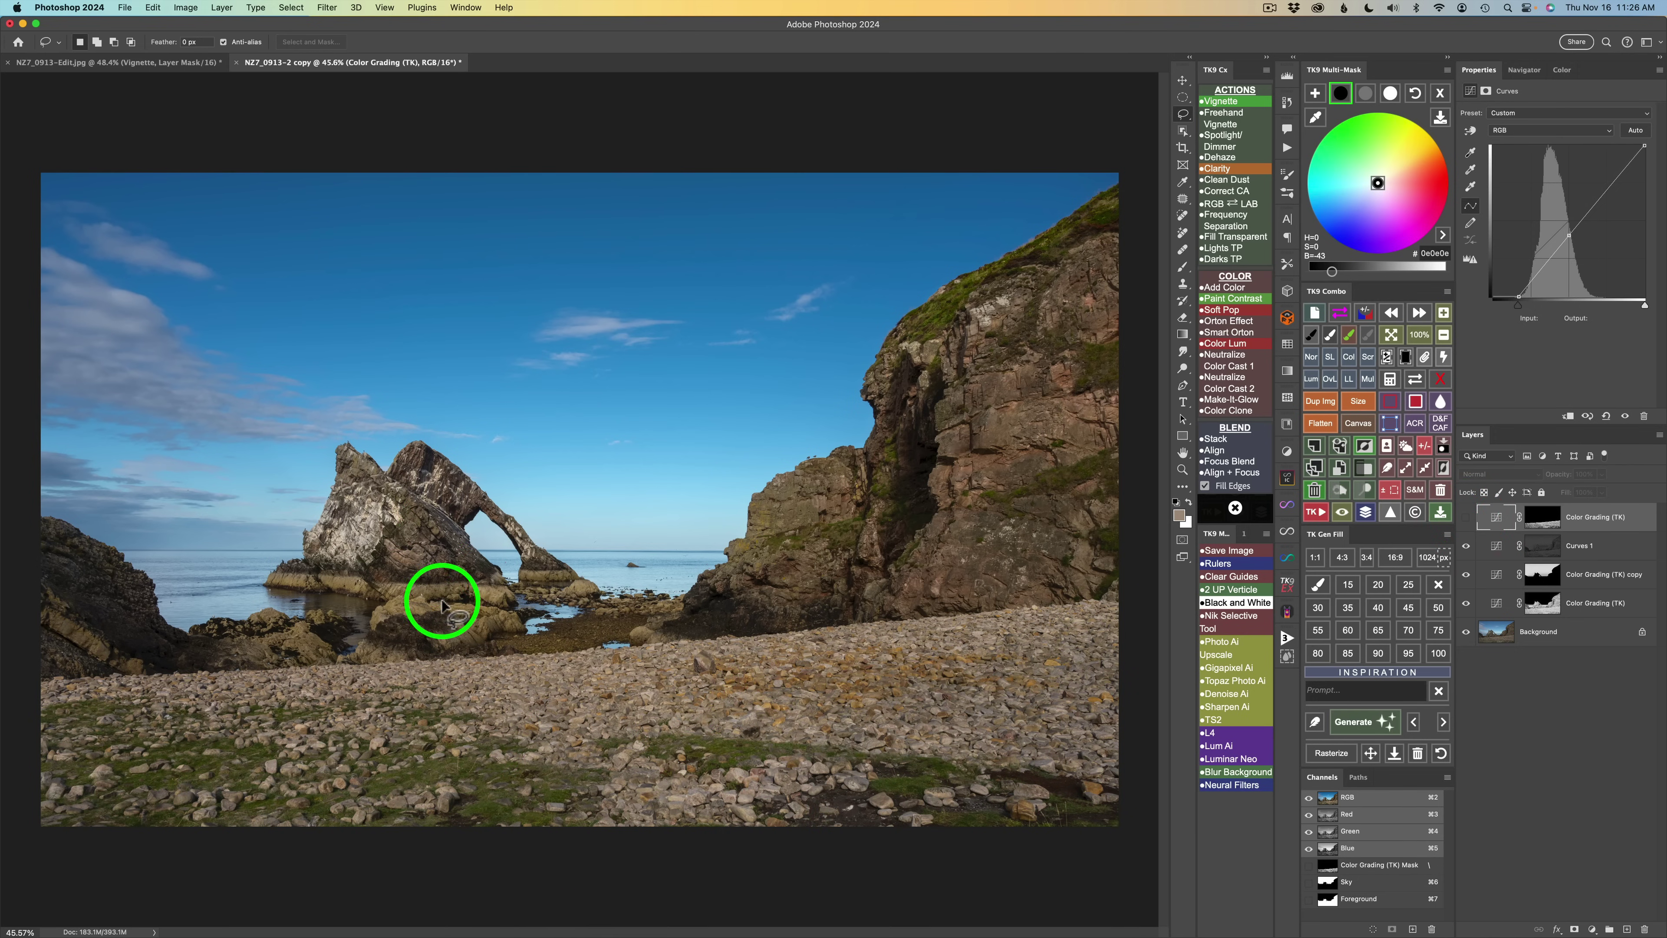
{"action": "left_click", "coordinate": [1466, 518]}
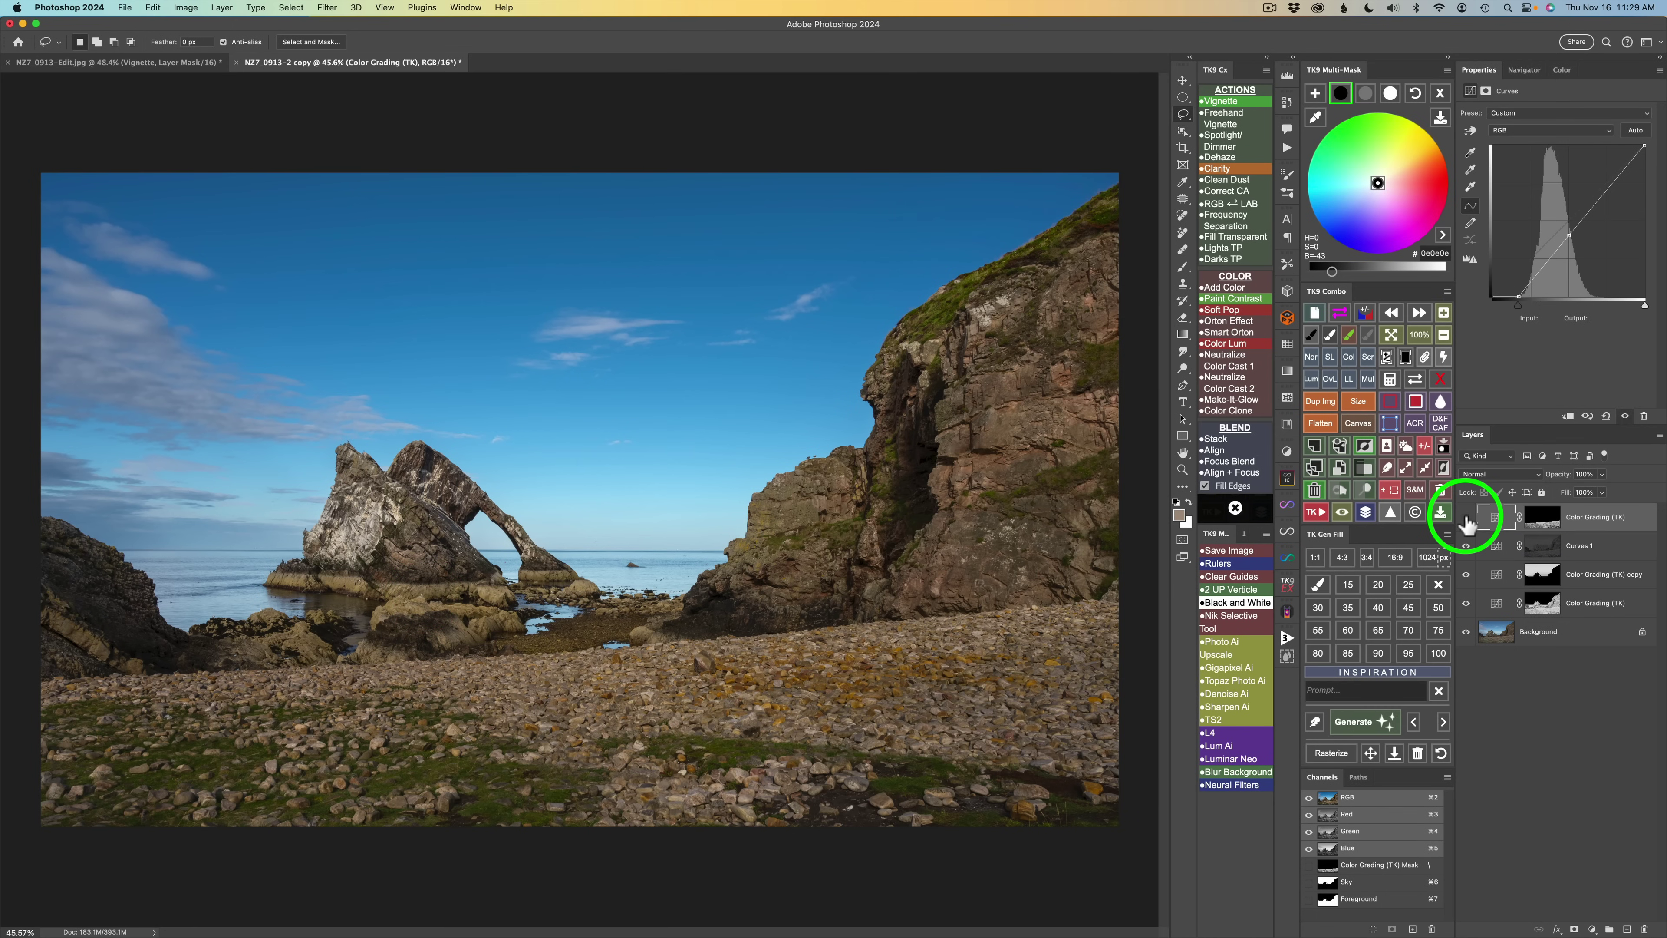
{"action": "left_click", "coordinate": [1465, 518]}
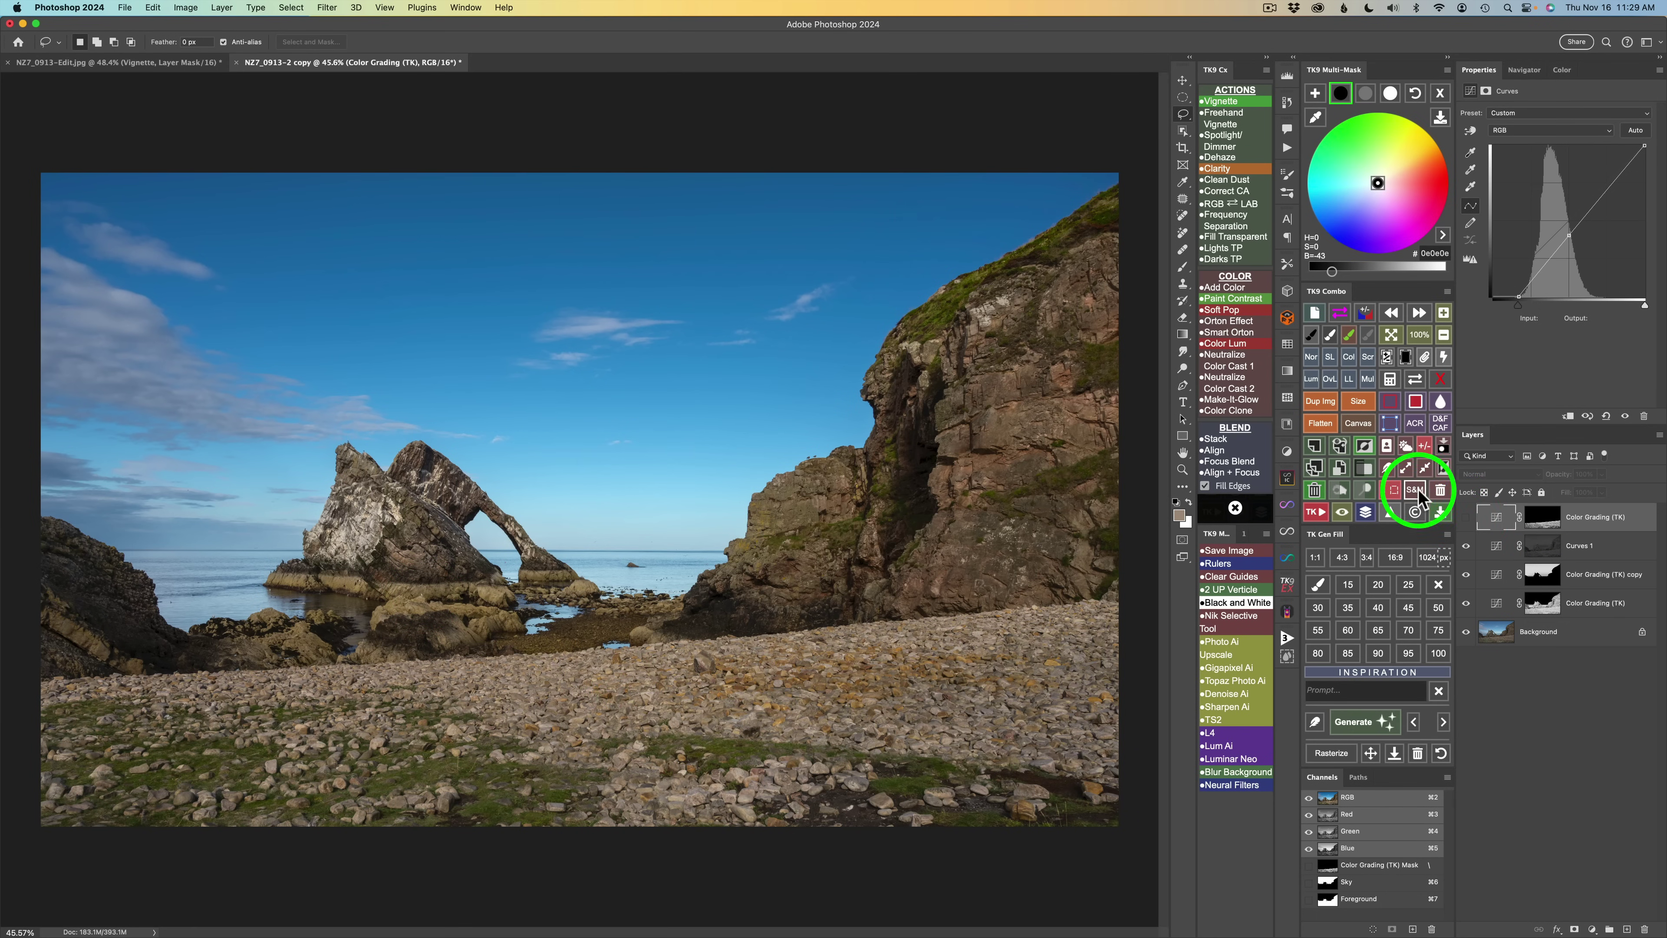
{"action": "left_click", "coordinate": [1466, 520]}
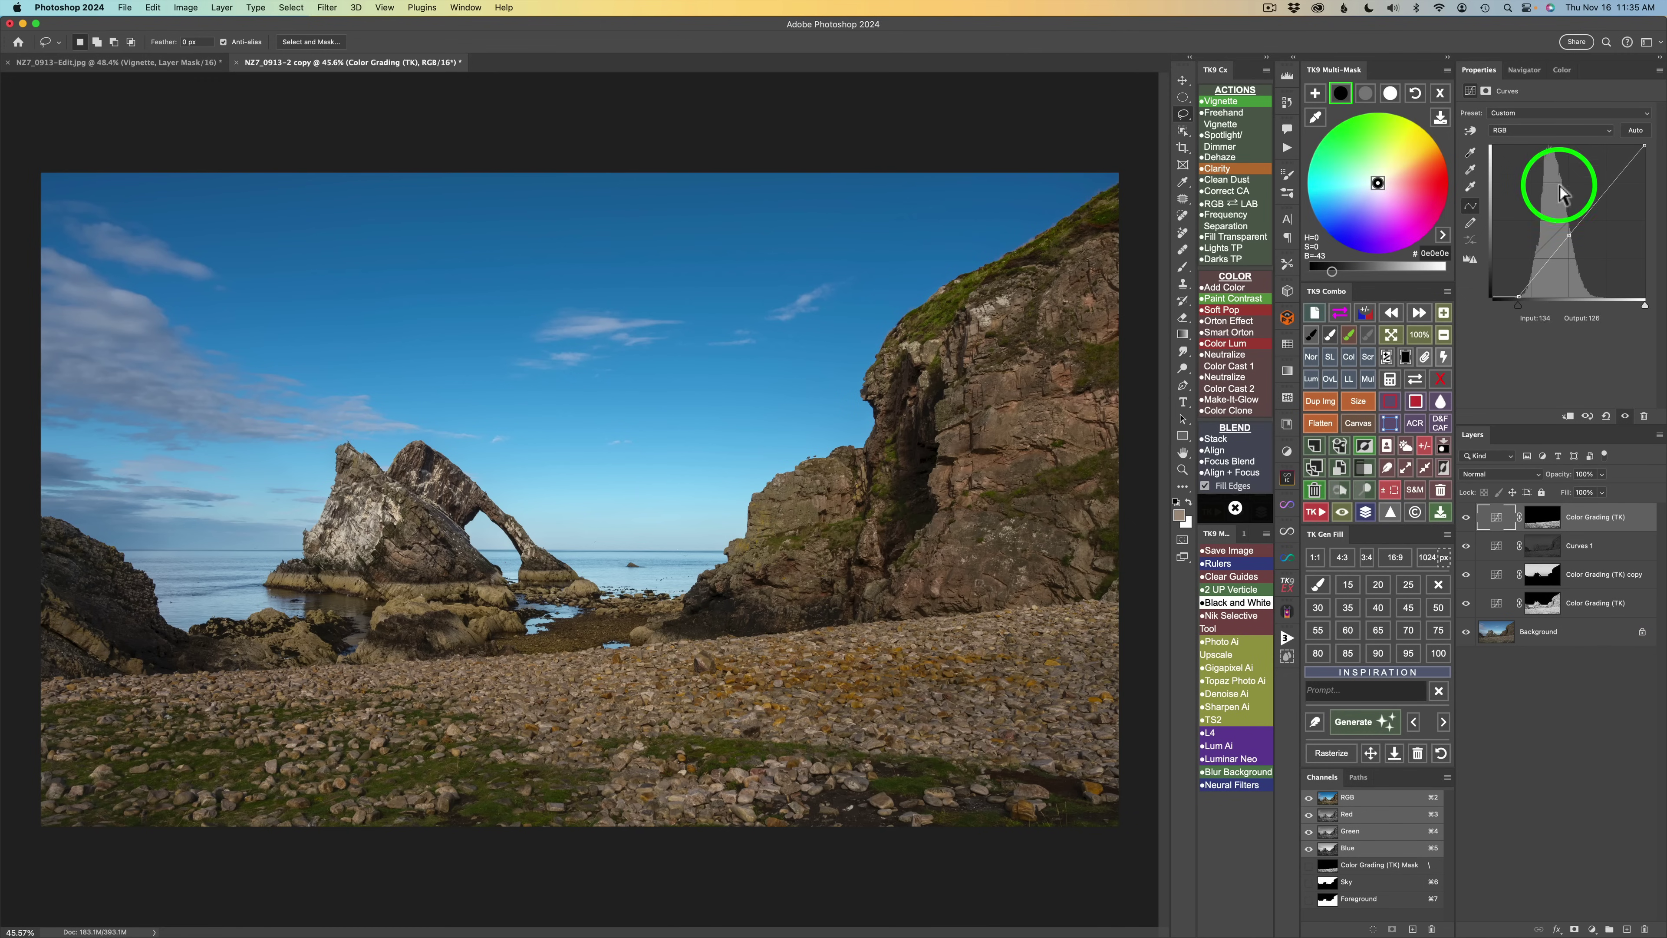
{"action": "left_click", "coordinate": [1439, 94]}
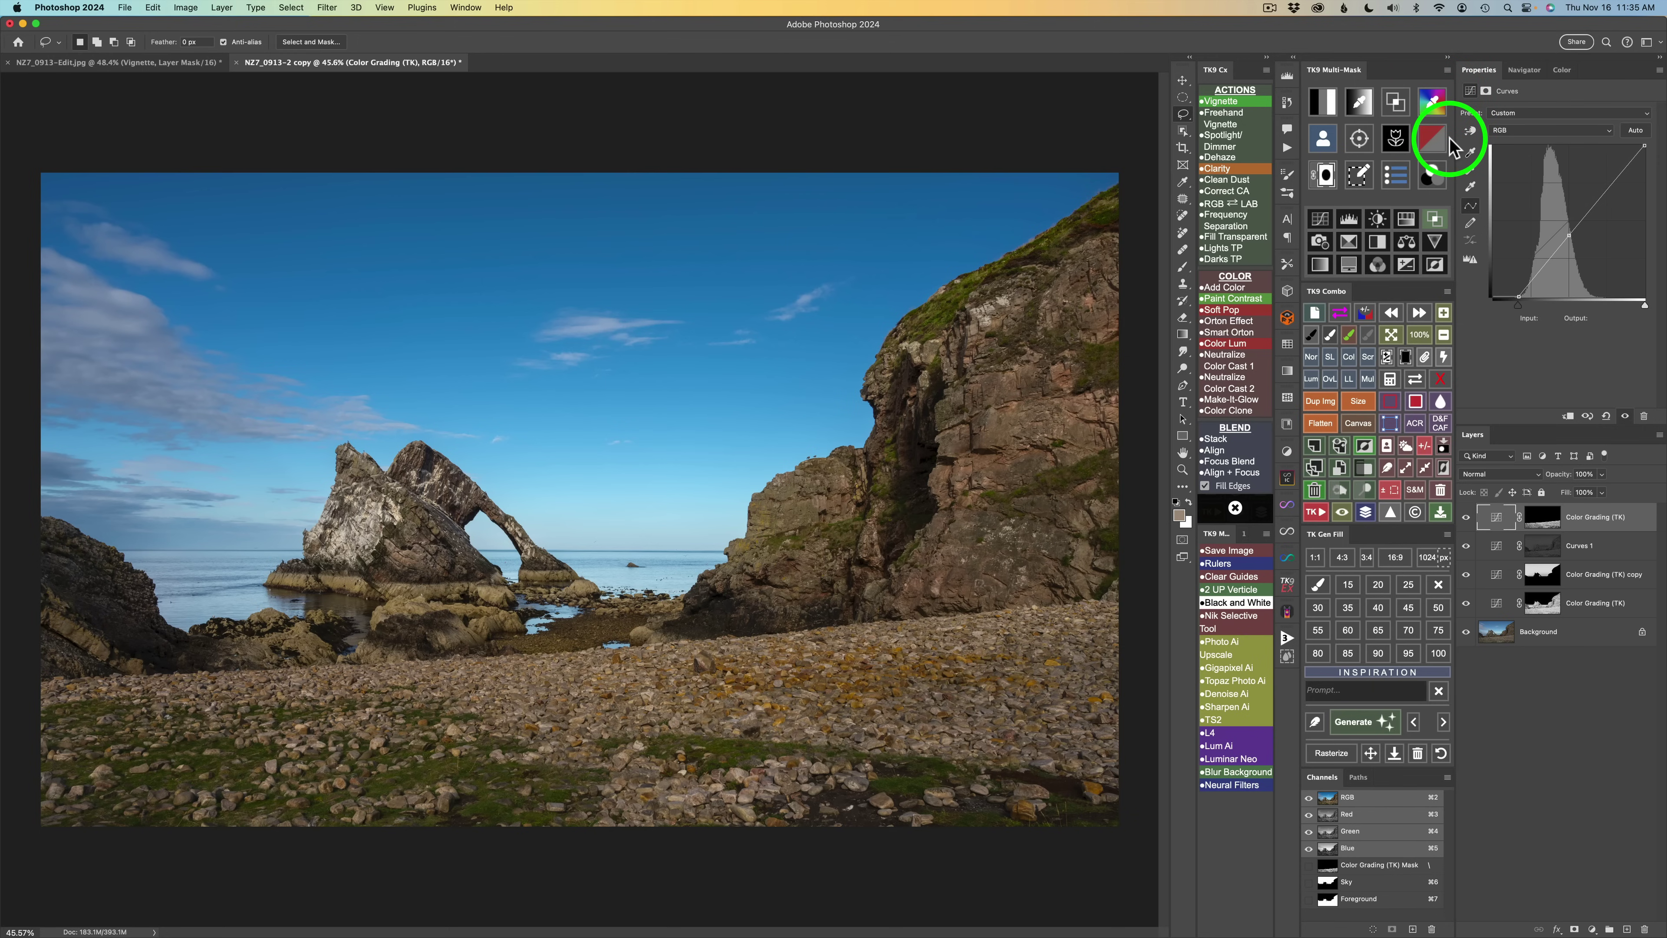
Preview the midtone luminosity masks 1 to 3 and apply the midtones 2 mask to a new Curves layer
{"action": "left_click", "coordinate": [1329, 108]}
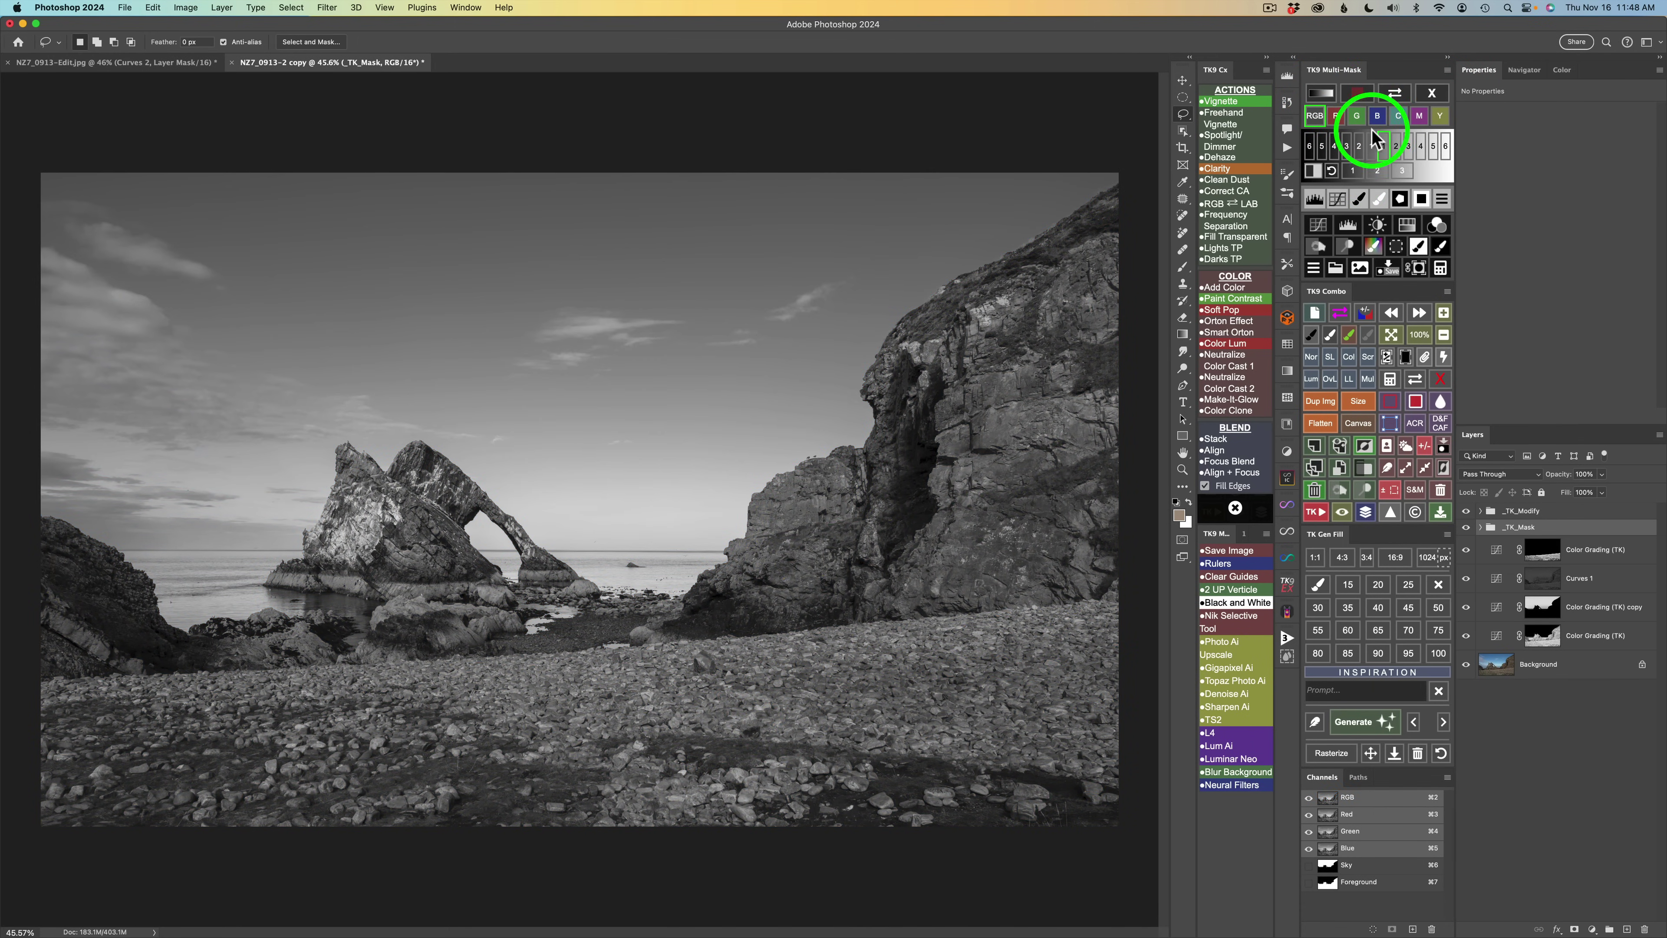
{"action": "left_click", "coordinate": [1354, 171]}
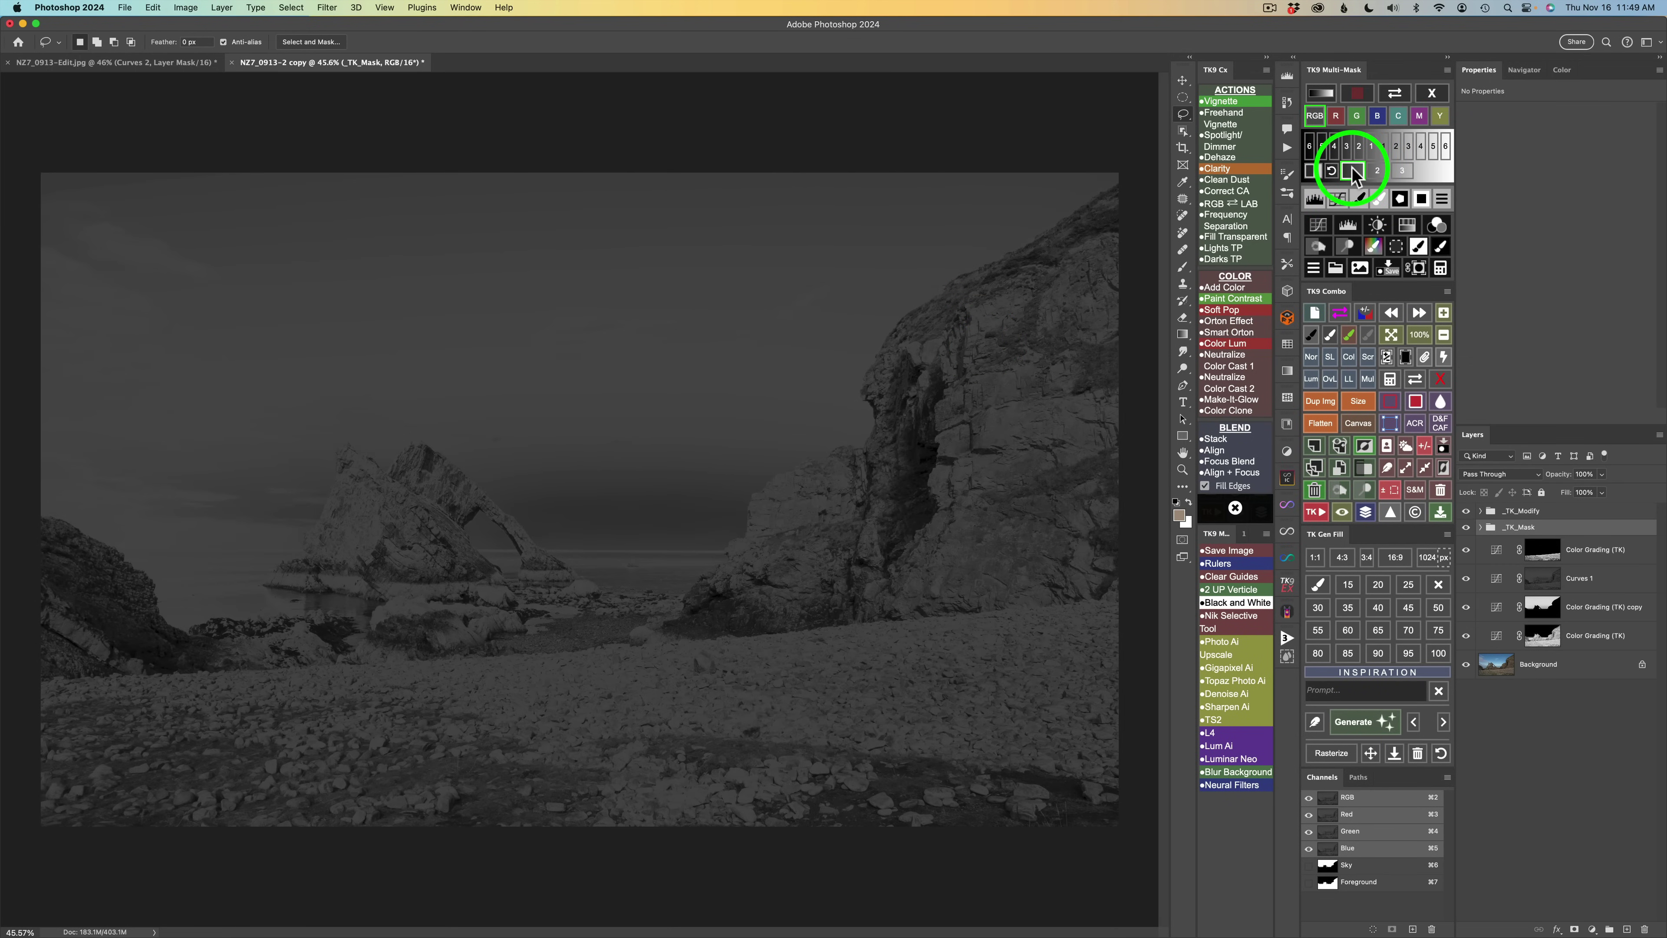
{"action": "left_click", "coordinate": [1378, 171]}
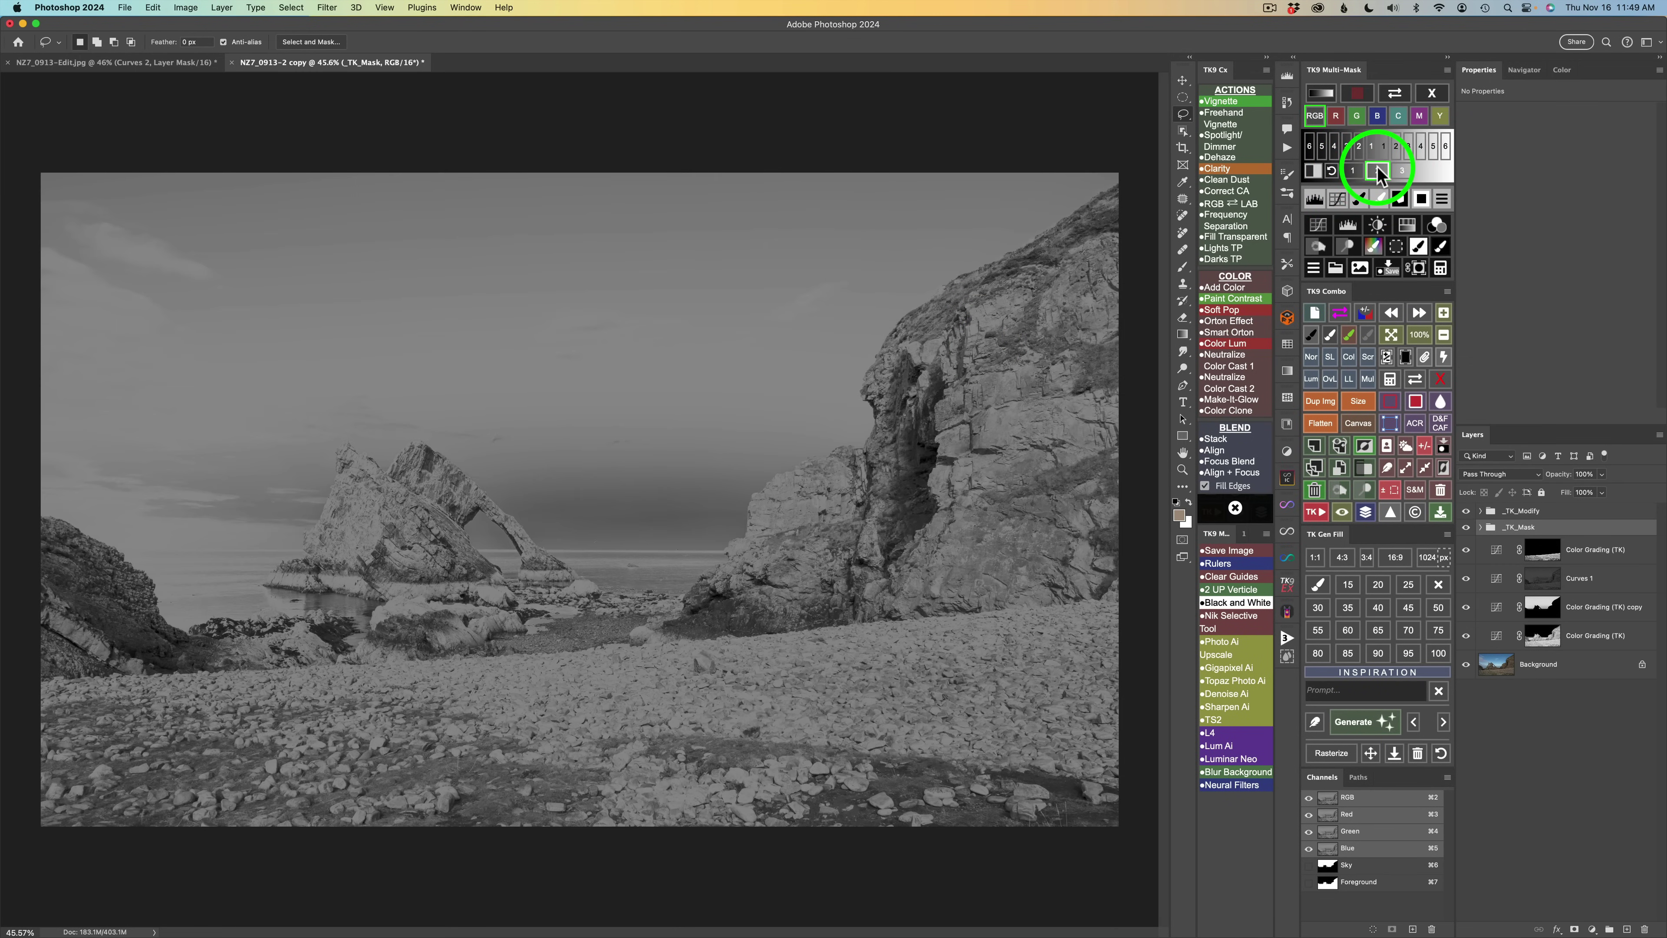
{"action": "left_click", "coordinate": [1410, 172]}
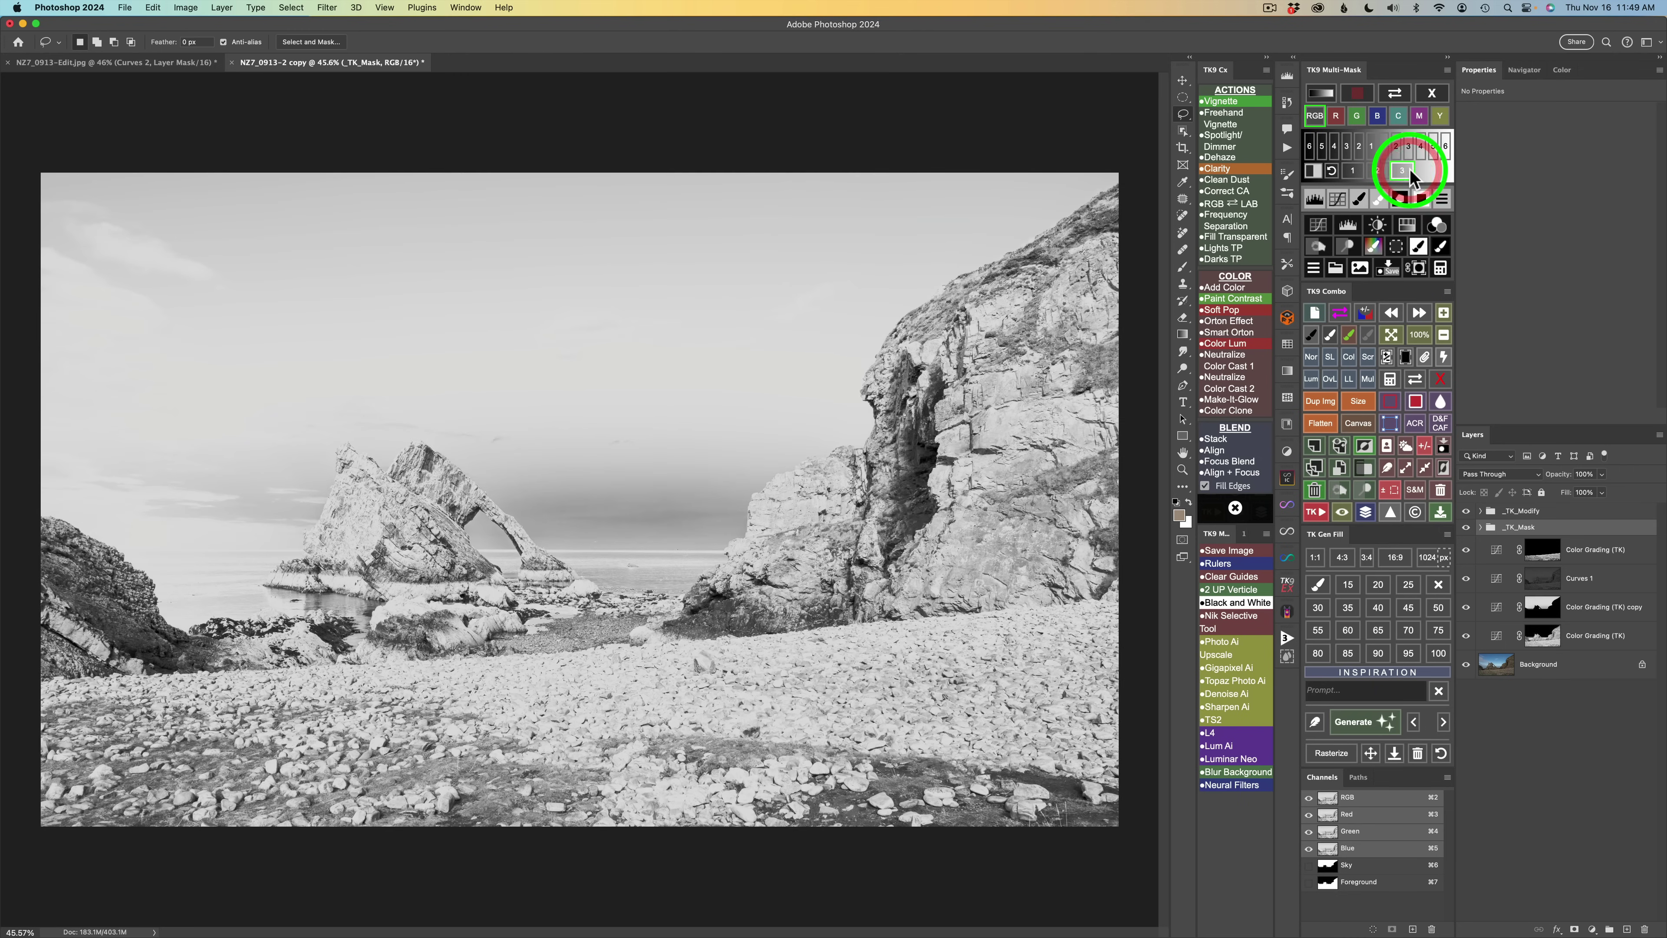
{"action": "left_click", "coordinate": [1379, 174]}
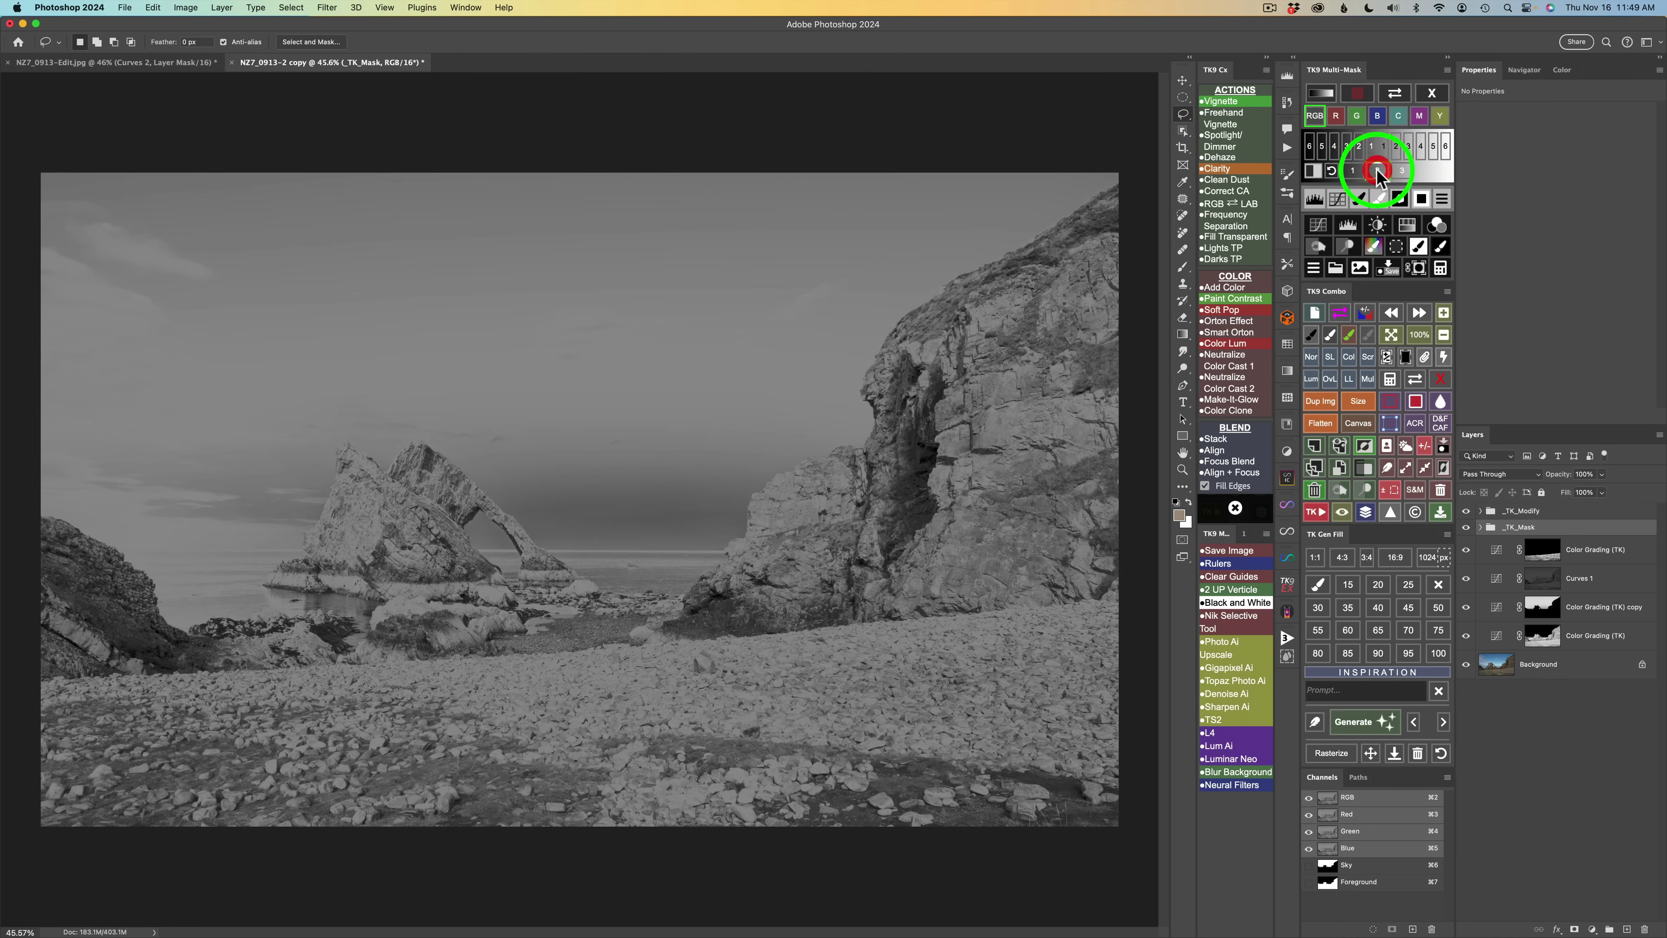
{"action": "left_click", "coordinate": [1318, 225]}
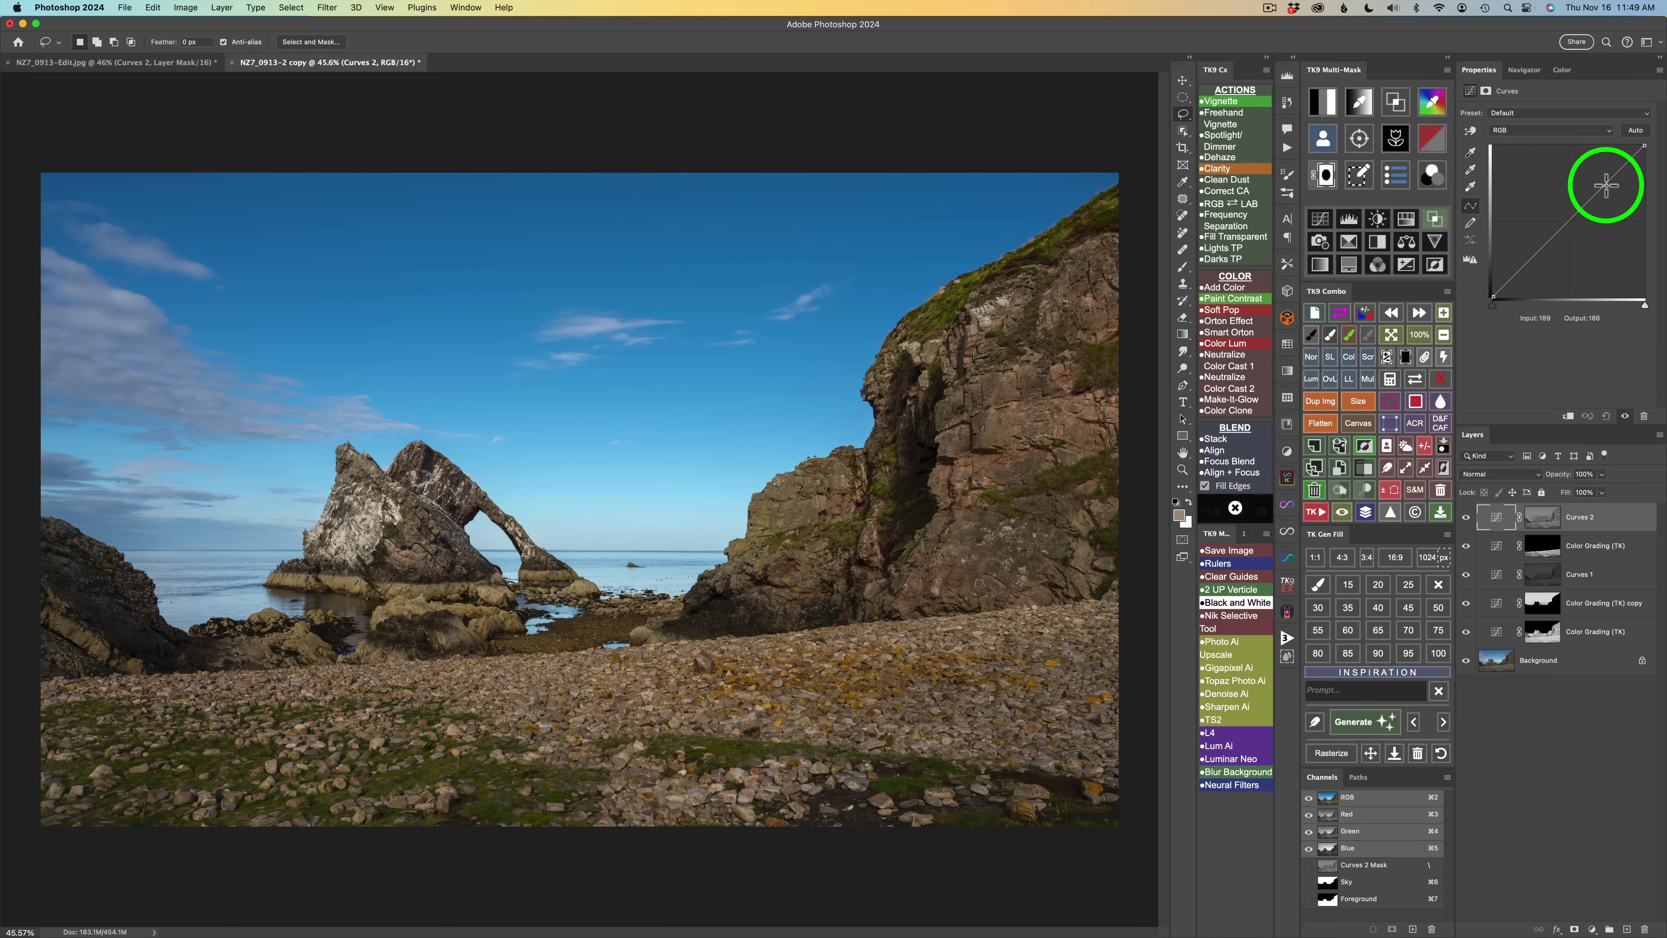
Shape an S-curve on the midtones Curves layer with raised highlights and lowered shadows, and compare the image with the layer hidden
{"action": "left_click_drag", "start_coordinate": [1605, 185], "coordinate": [1610, 164]}
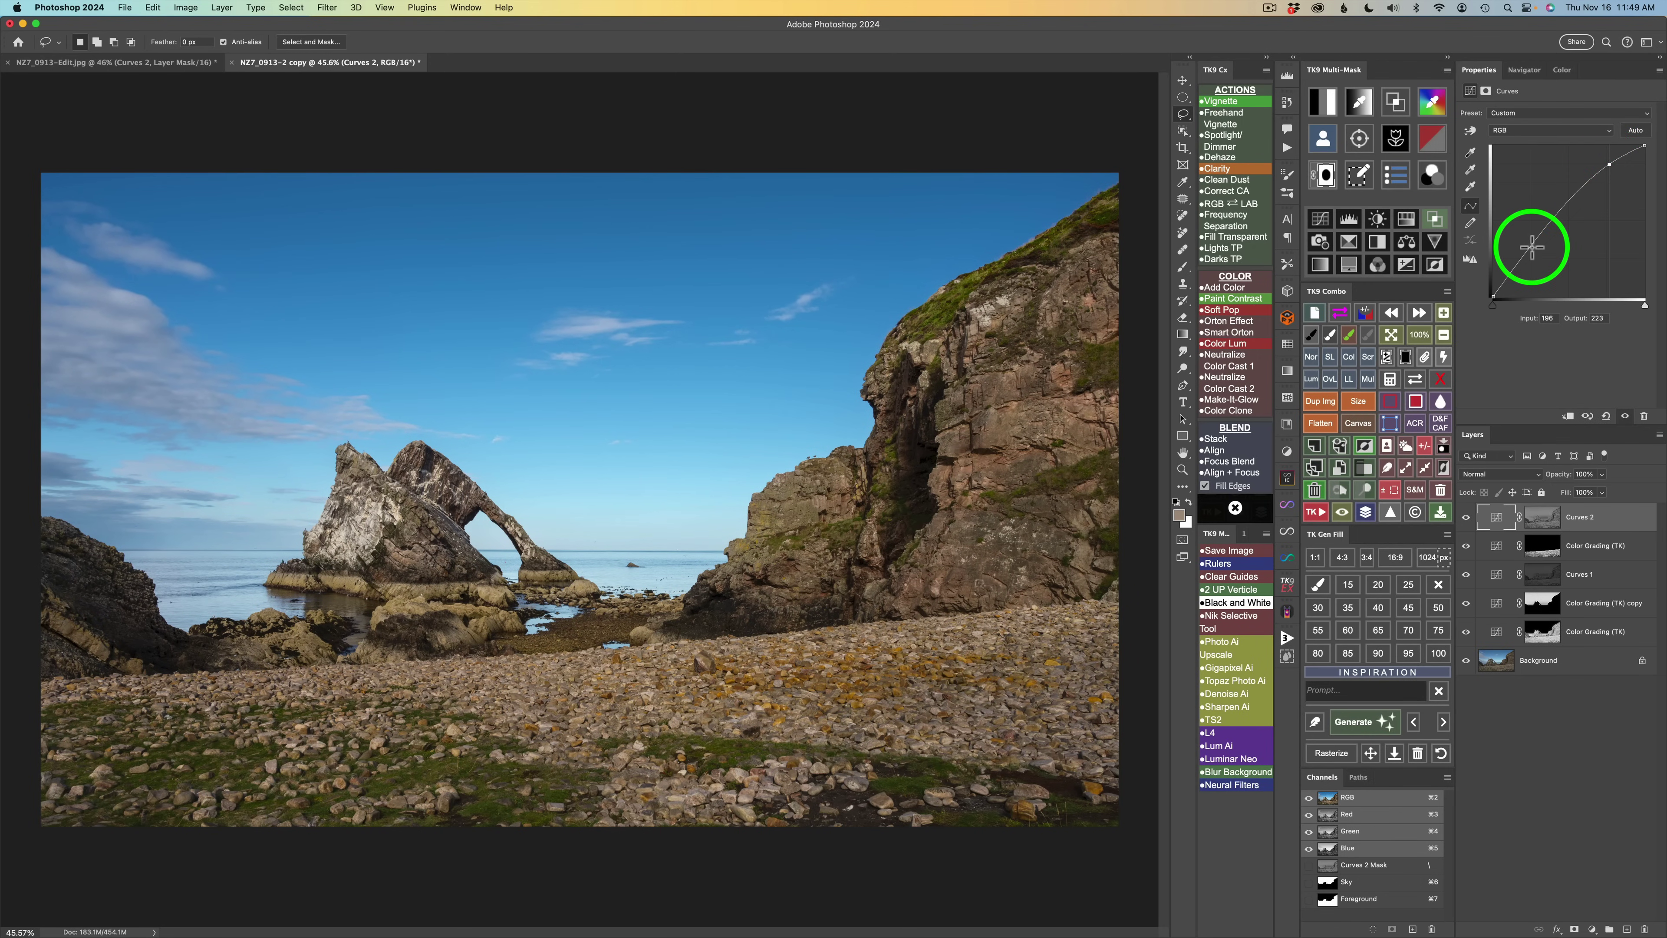
{"action": "left_click_drag", "start_coordinate": [1528, 256], "coordinate": [1534, 266]}
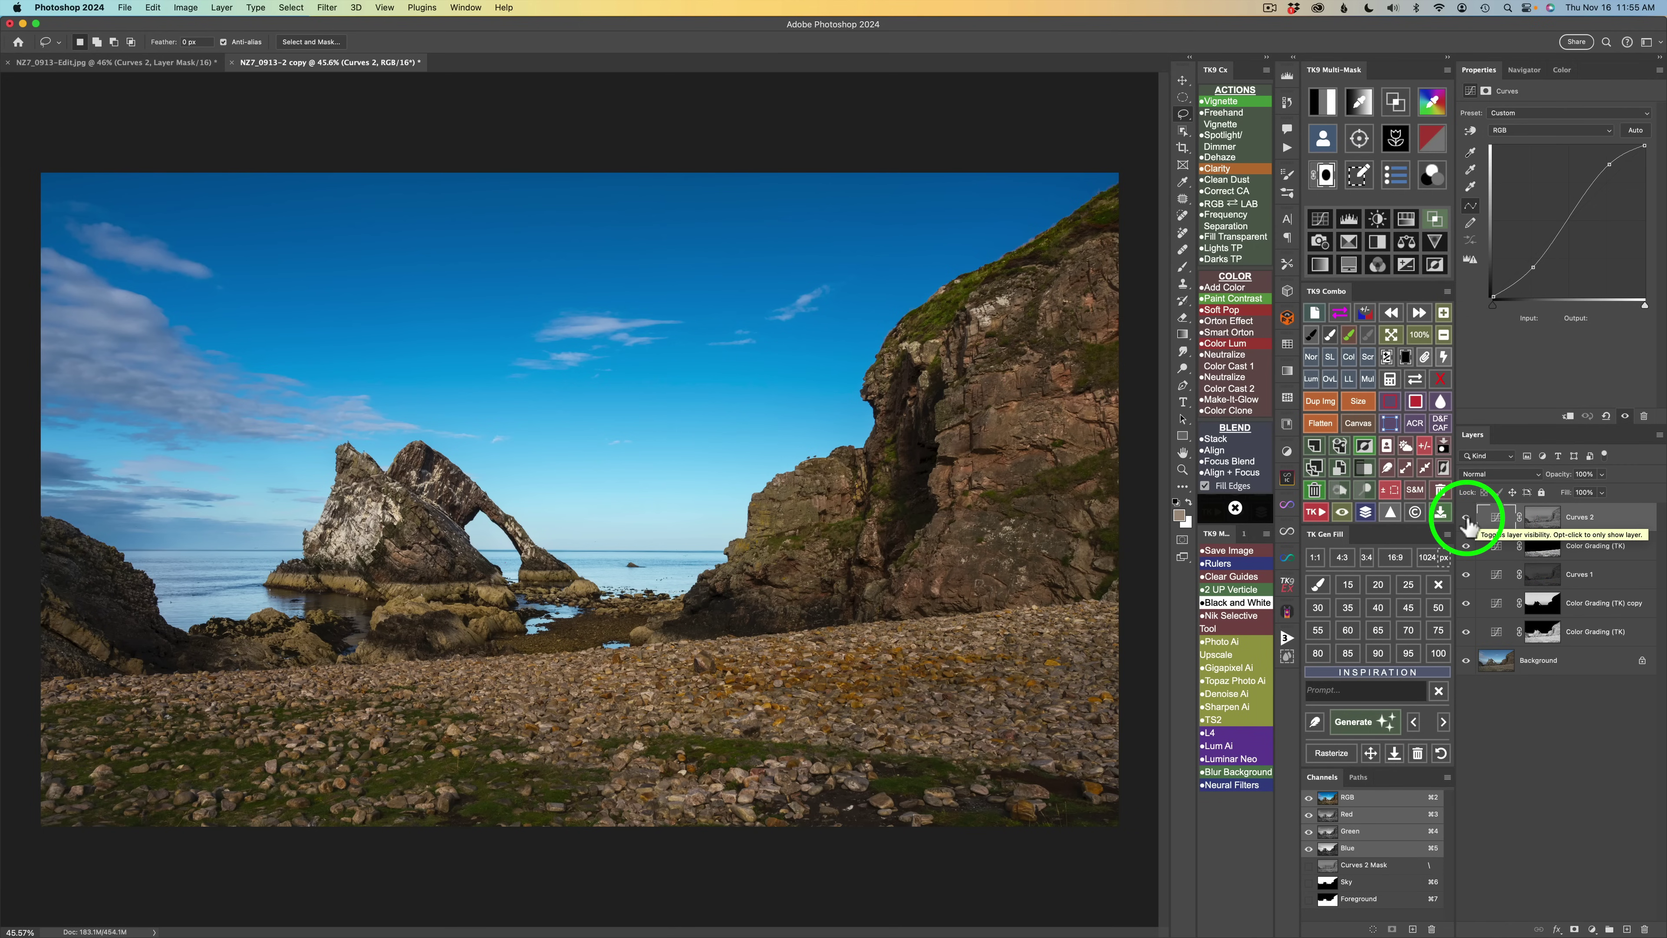
{"action": "left_click", "coordinate": [1466, 518]}
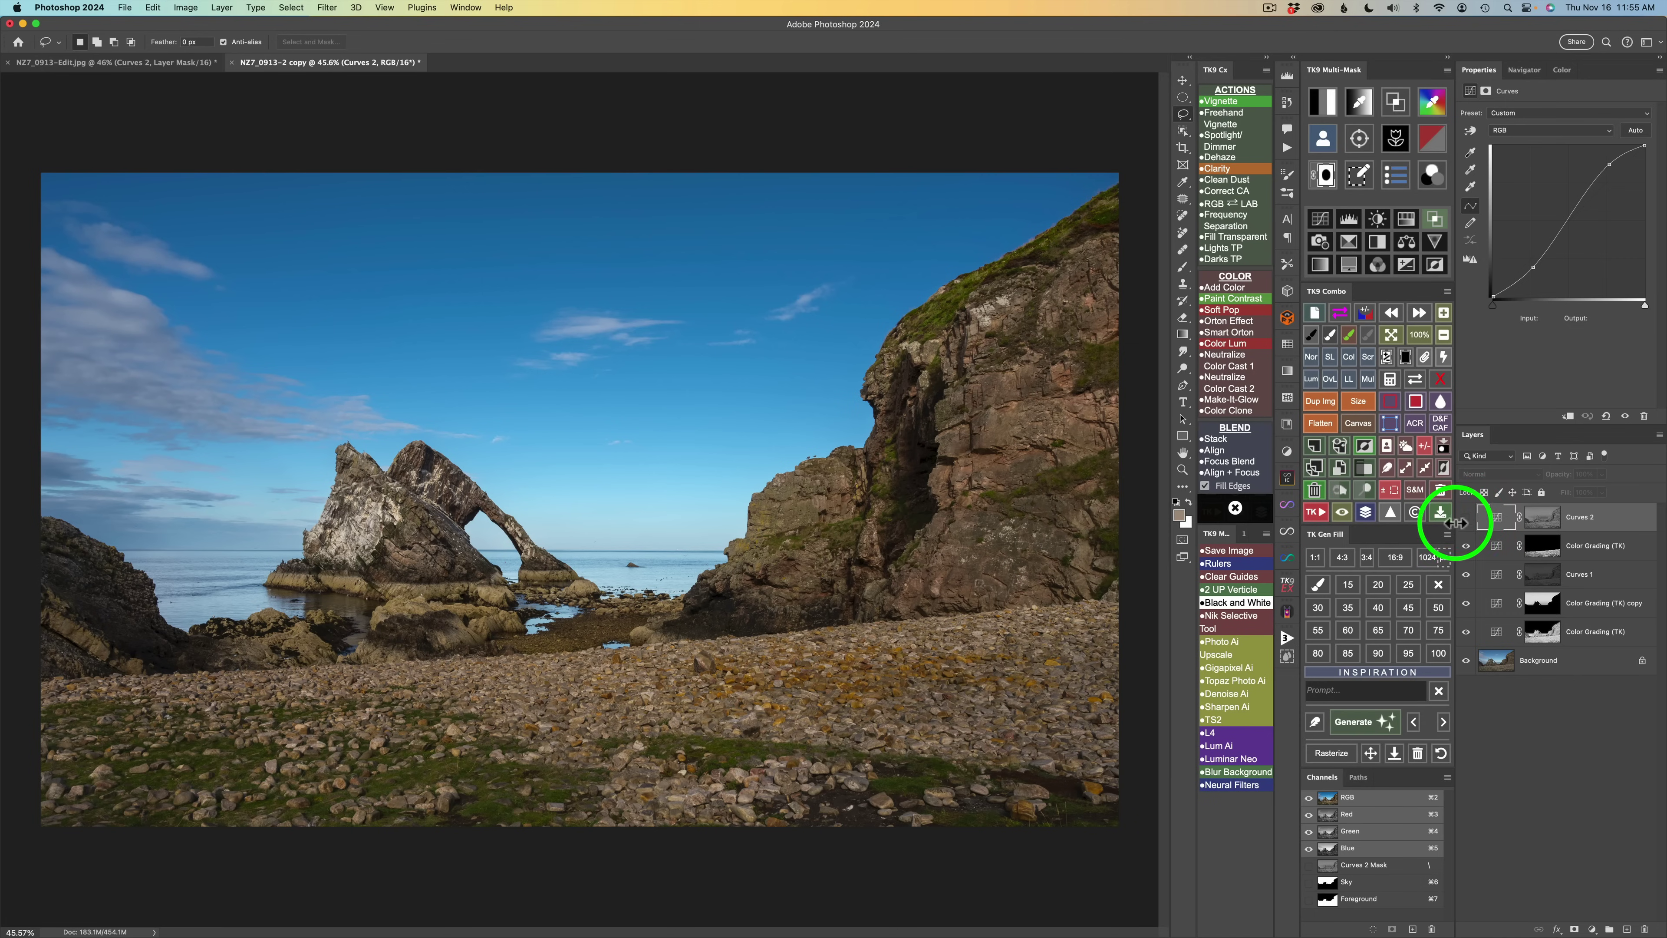
{"action": "left_click", "coordinate": [1466, 517]}
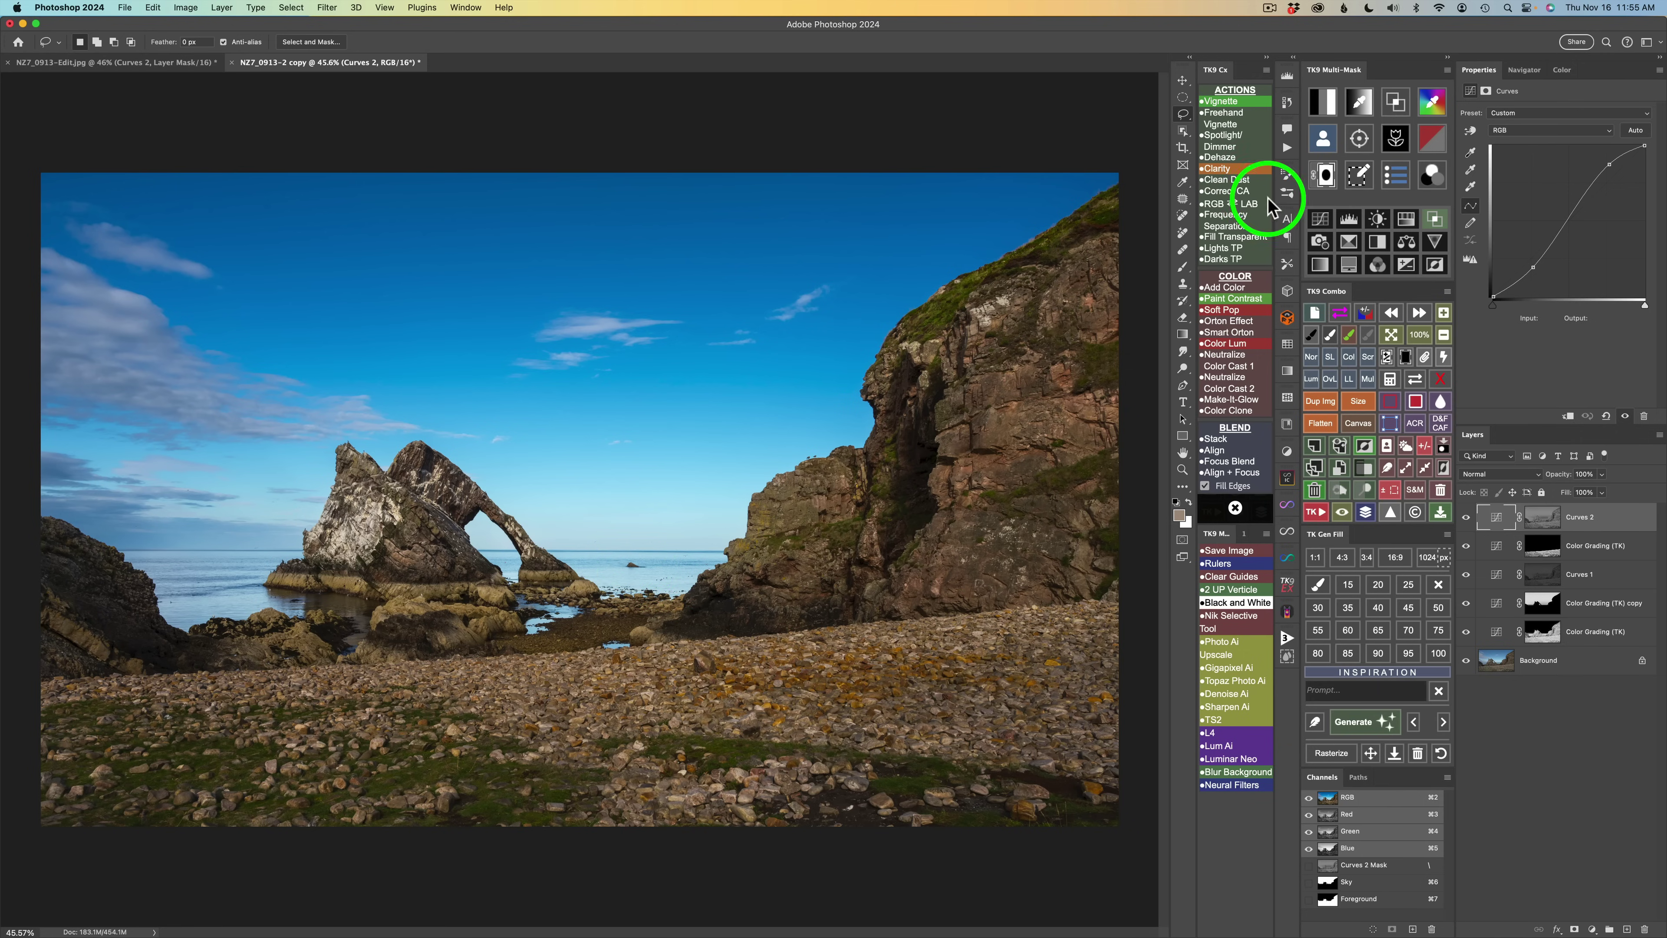
Exclude the highlights from the Curves 2 layer with Gray Blend If settings, and compare the image with the restriction off and on
{"action": "left_click", "coordinate": [1435, 220]}
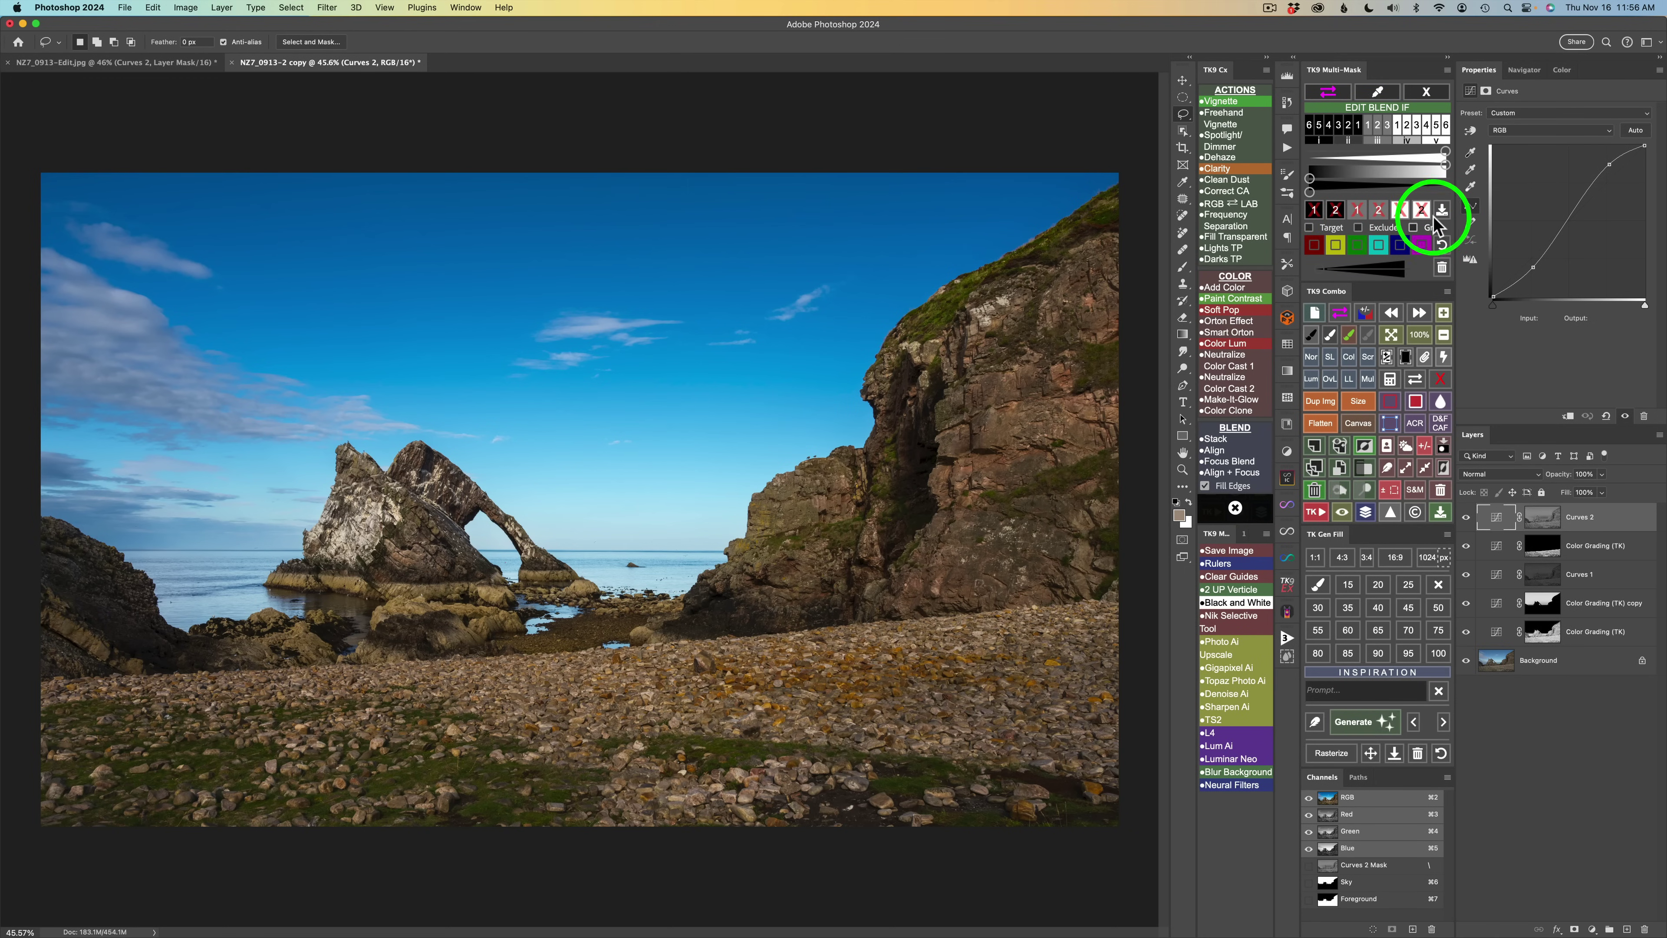
{"action": "left_click", "coordinate": [1400, 210]}
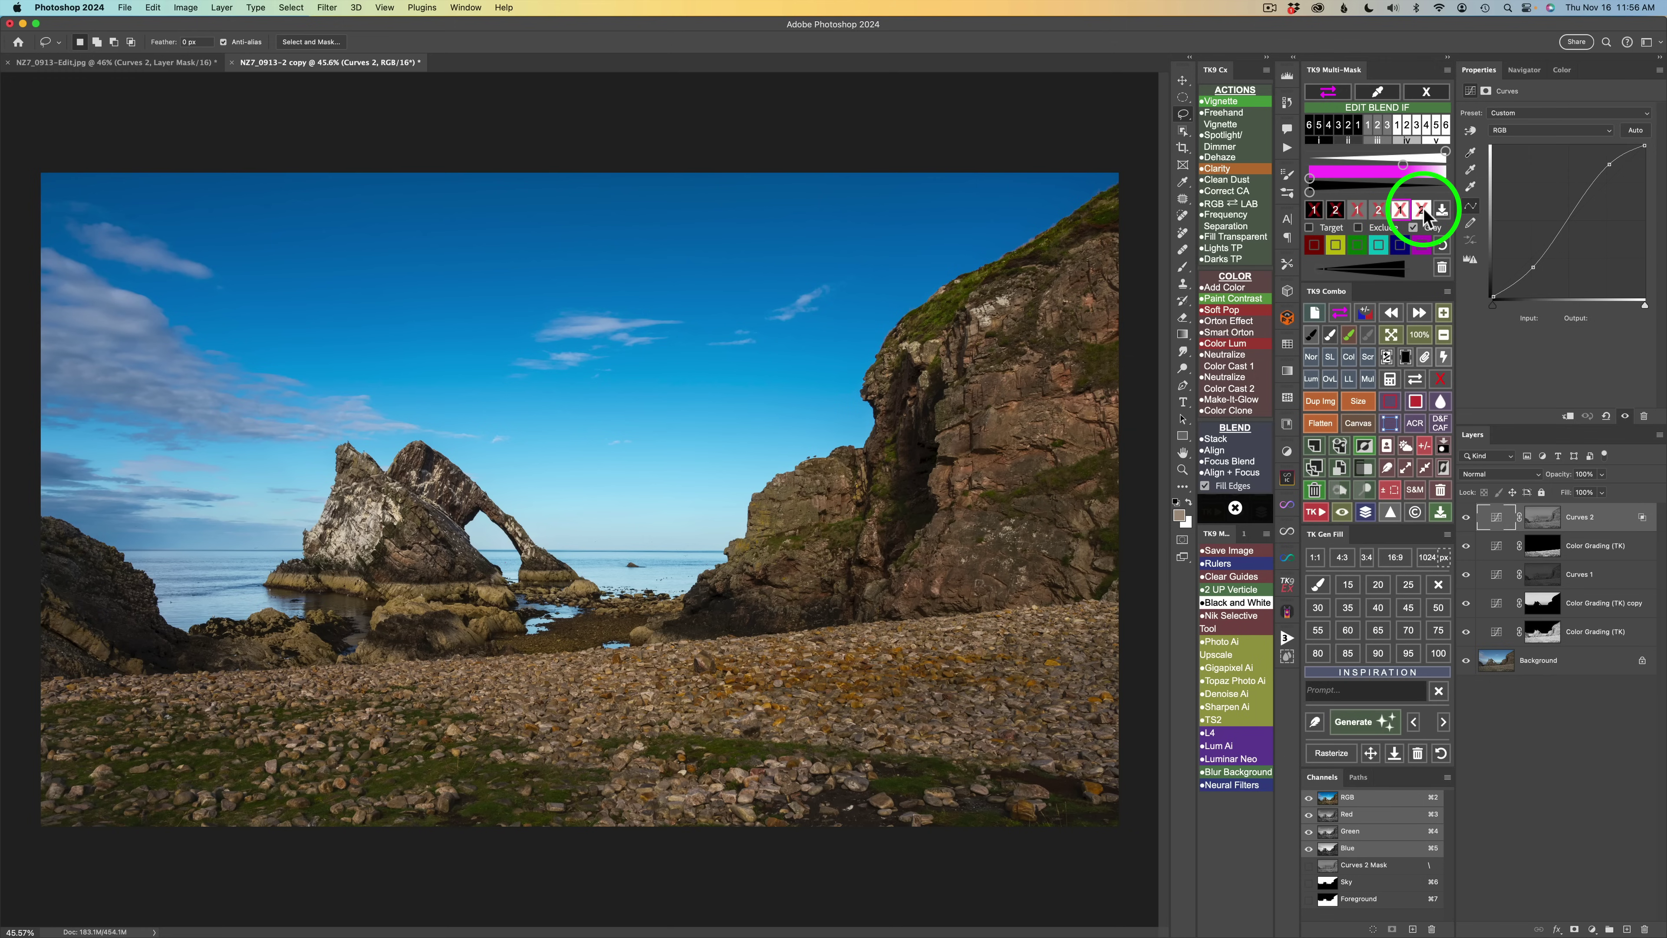
{"action": "left_click", "coordinate": [1423, 209]}
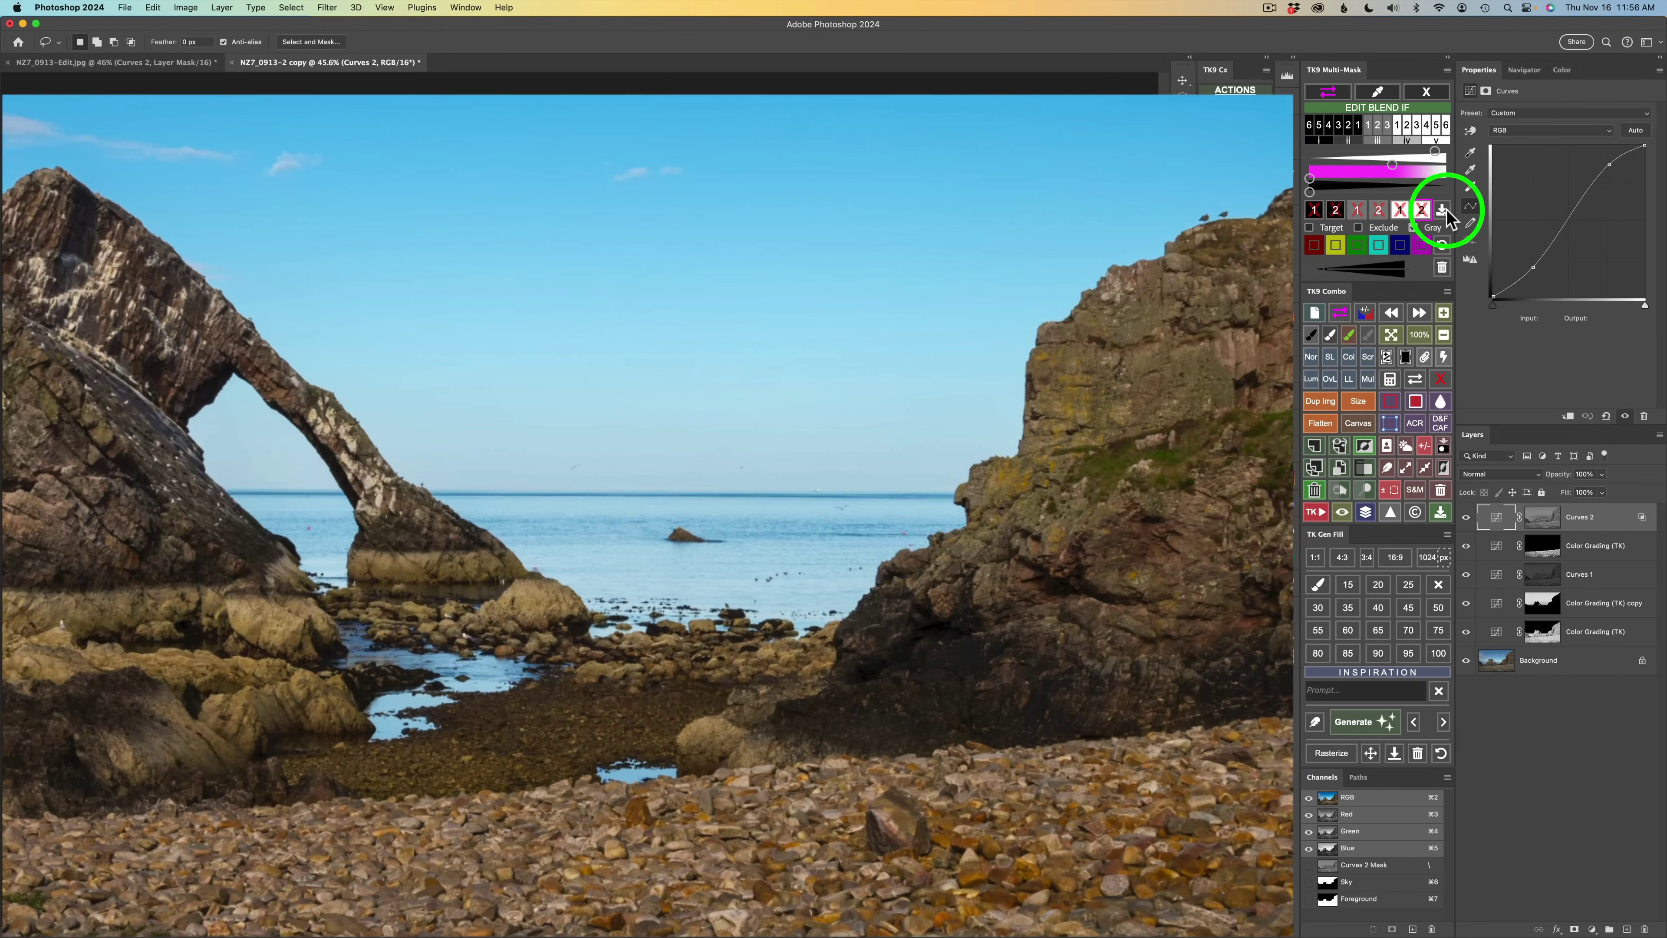
{"action": "left_click", "coordinate": [1415, 229]}
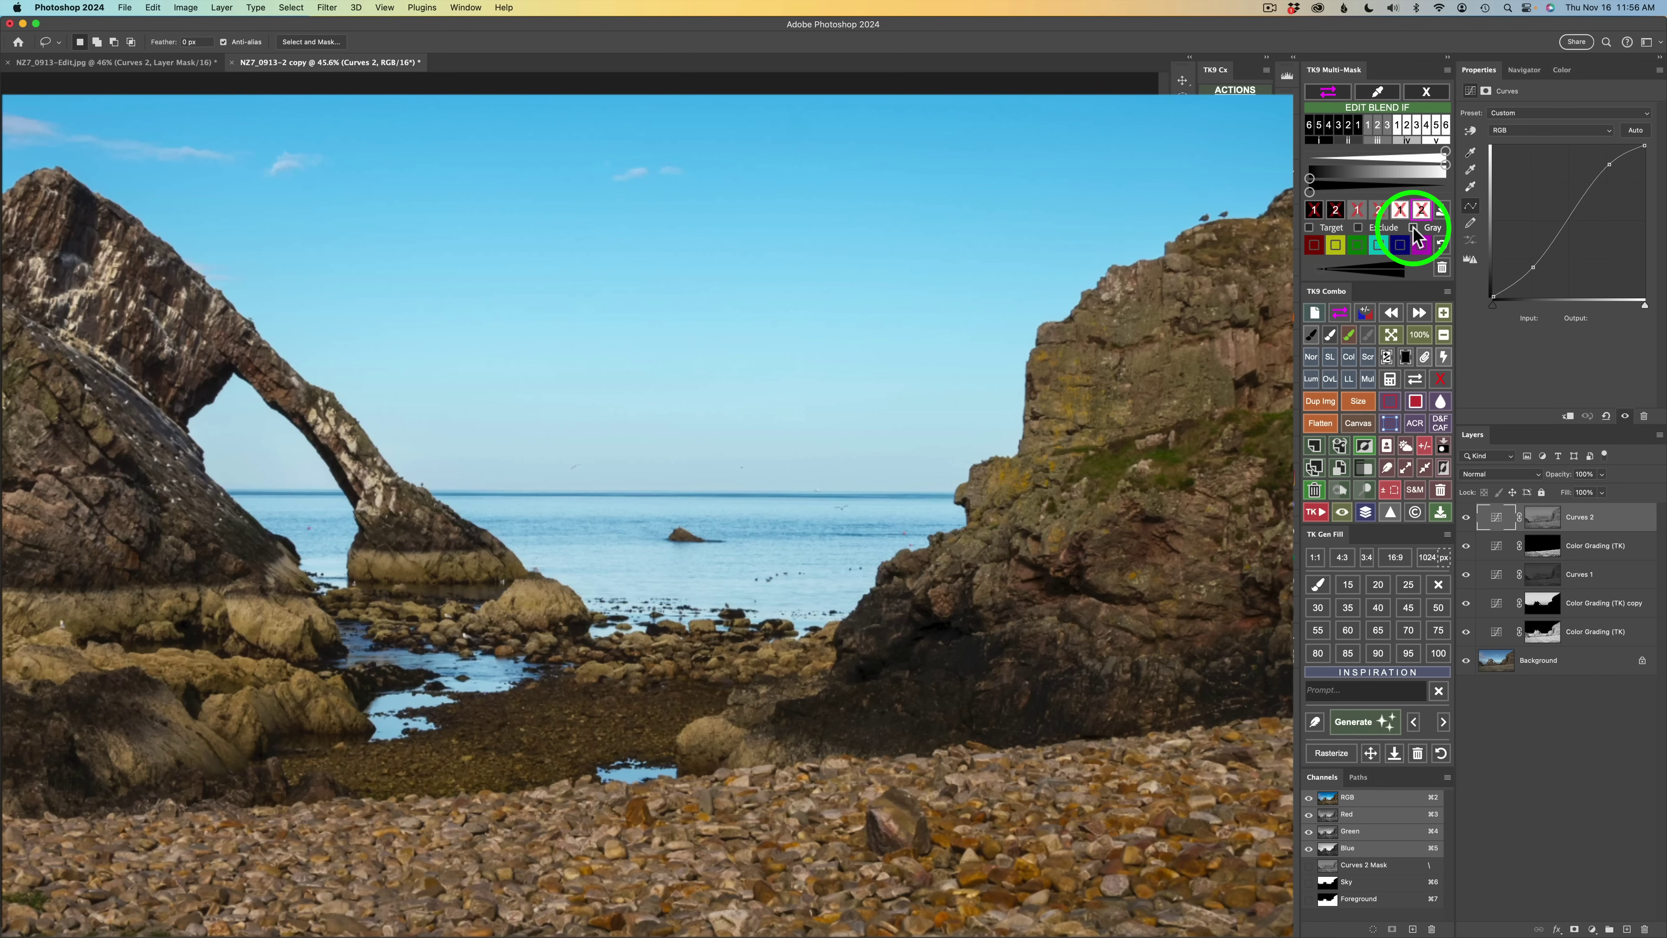
{"action": "left_click", "coordinate": [1413, 228]}
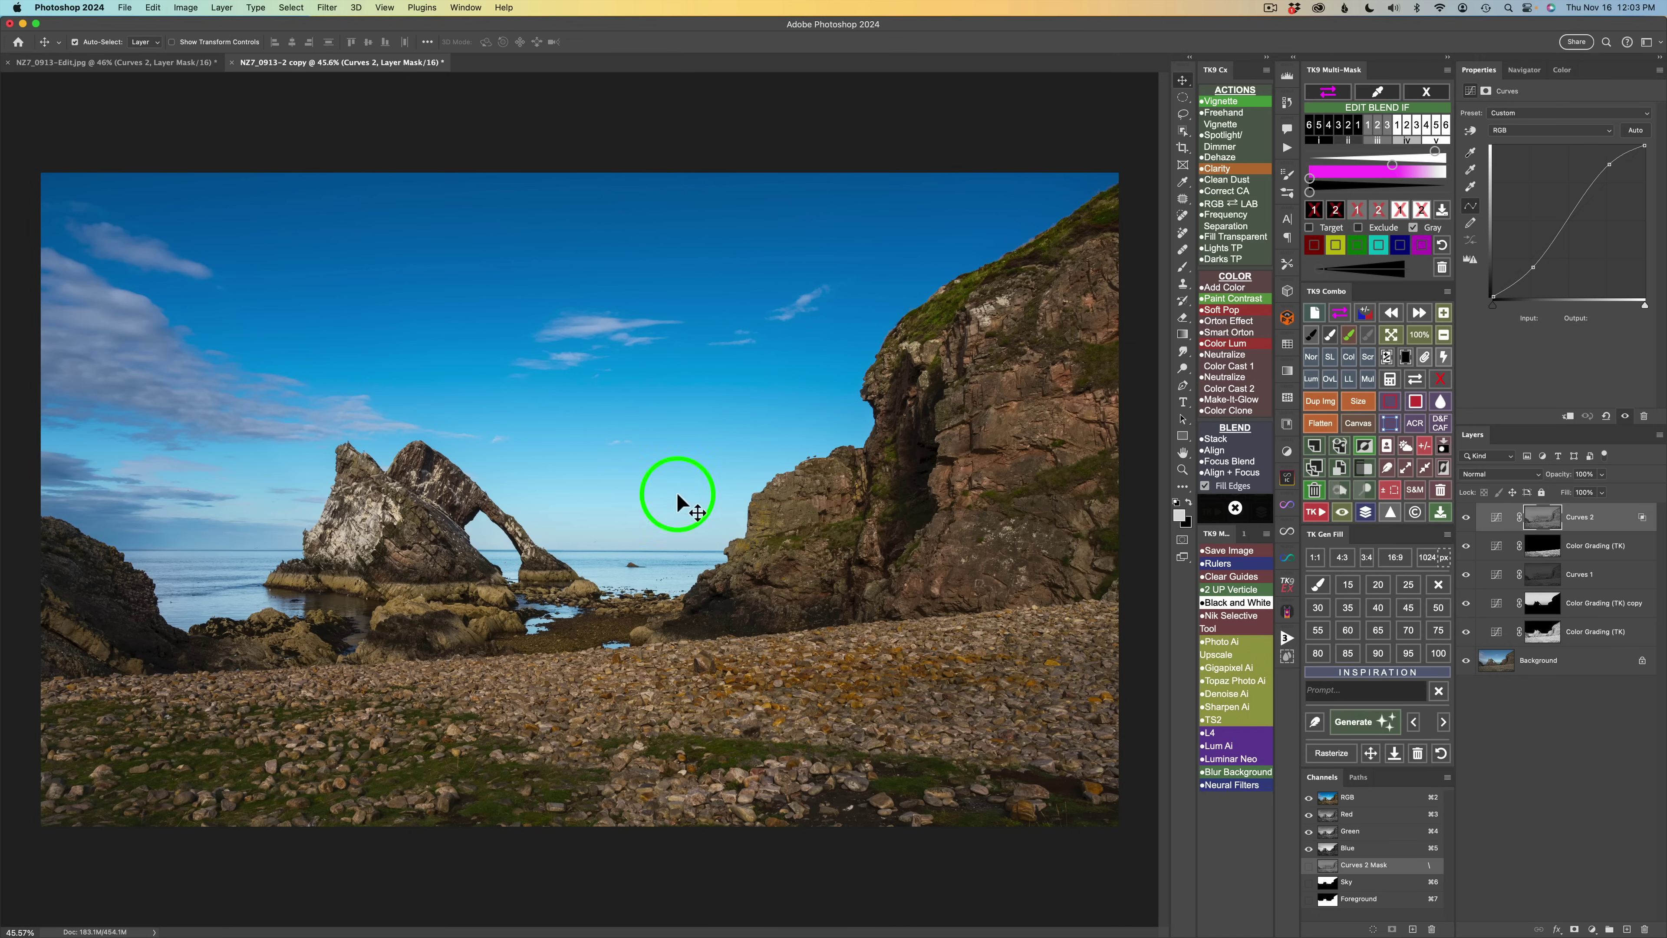
{"action": "left_click", "coordinate": [1429, 94]}
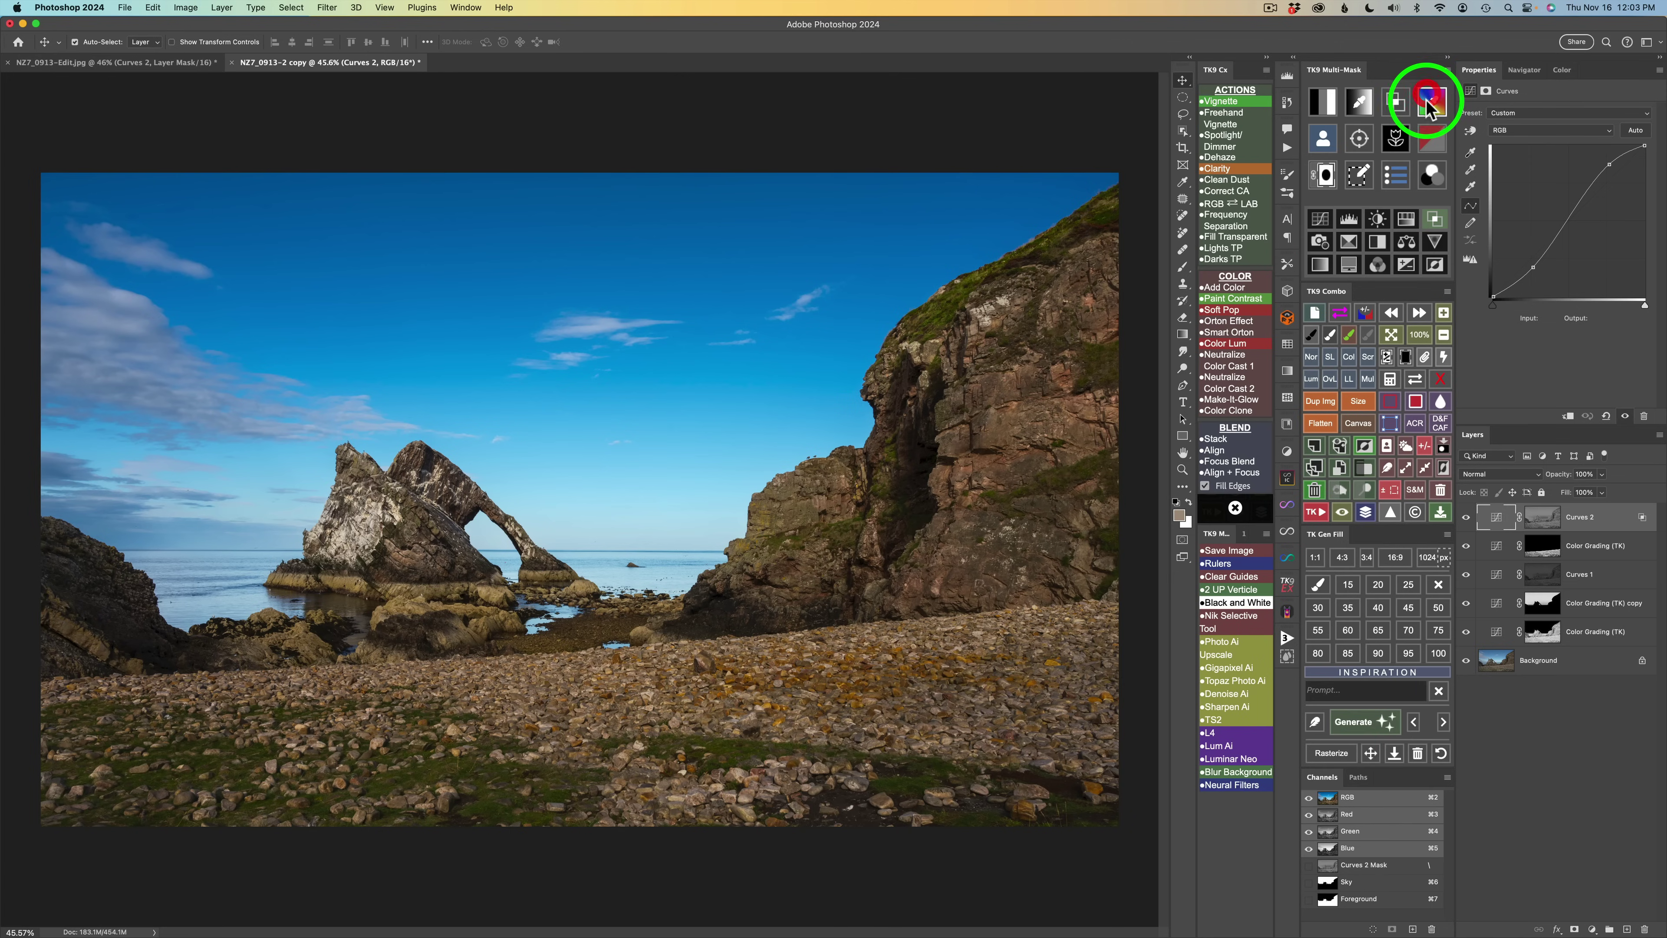
Create a zone mask from a tone sampled on the rocks at the sea stack's base and adjust its tonal range
{"action": "left_click", "coordinate": [1359, 103]}
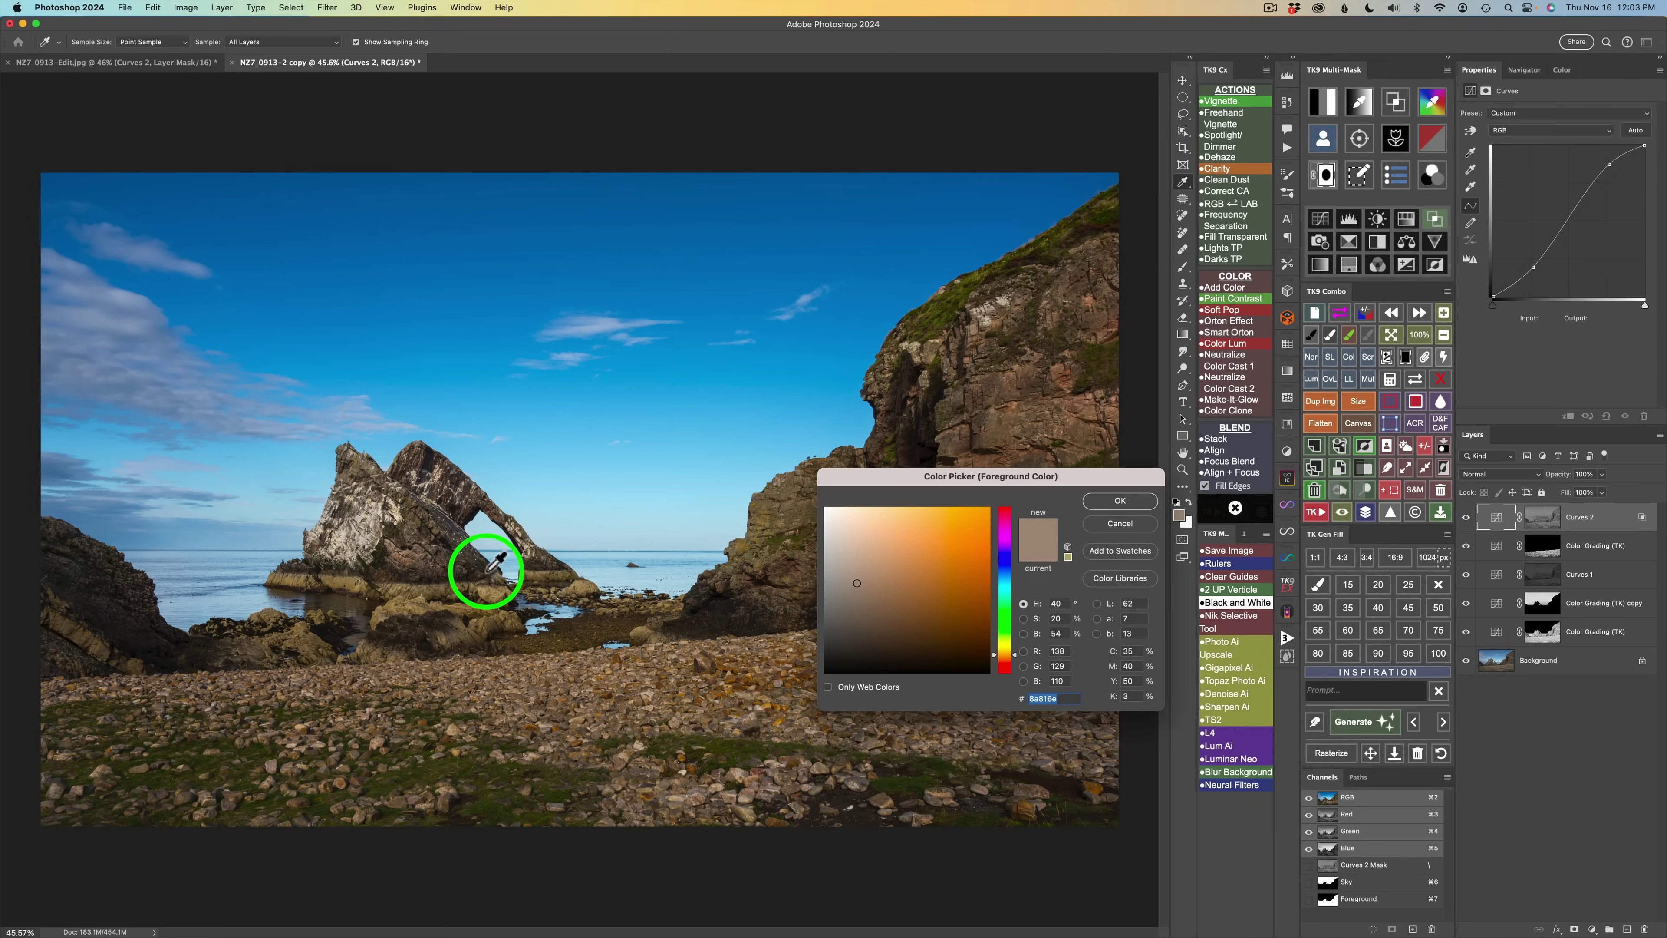
{"action": "mouse_move", "coordinate": [486, 570]}
{"action": "left_mouse_down"}
{"action": "mouse_move", "coordinate": [379, 570]}
{"action": "mouse_move", "coordinate": [446, 598]}
{"action": "mouse_move", "coordinate": [435, 584]}
{"action": "mouse_move", "coordinate": [483, 588]}
{"action": "left_mouse_up"}
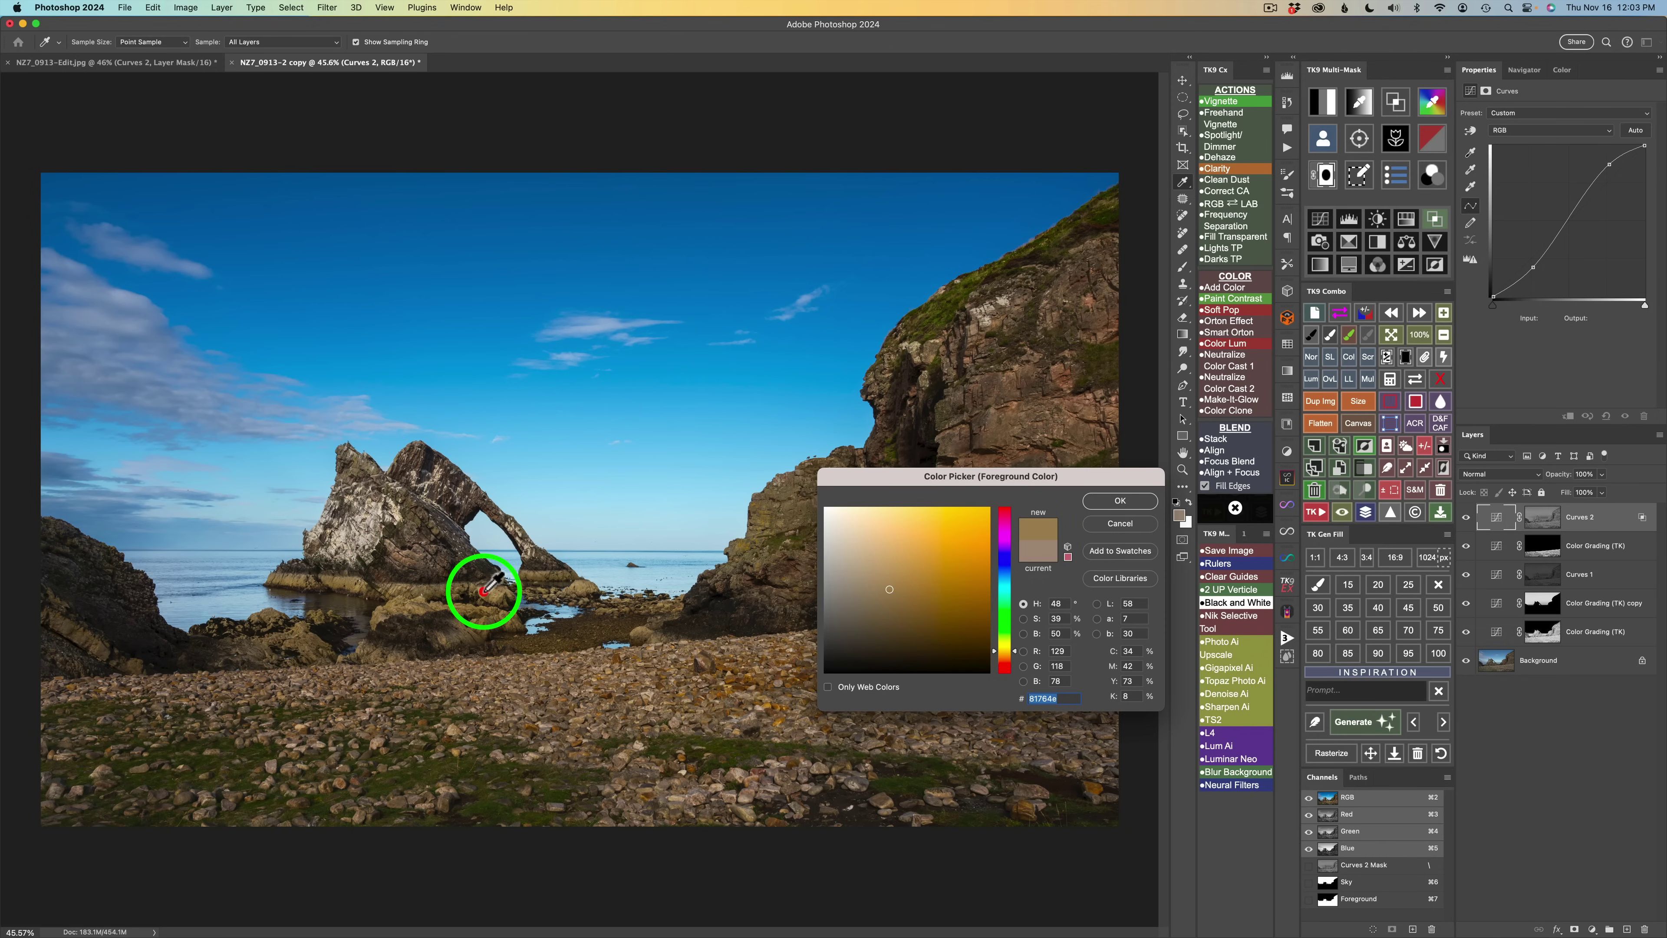
{"action": "left_click", "coordinate": [1117, 500]}
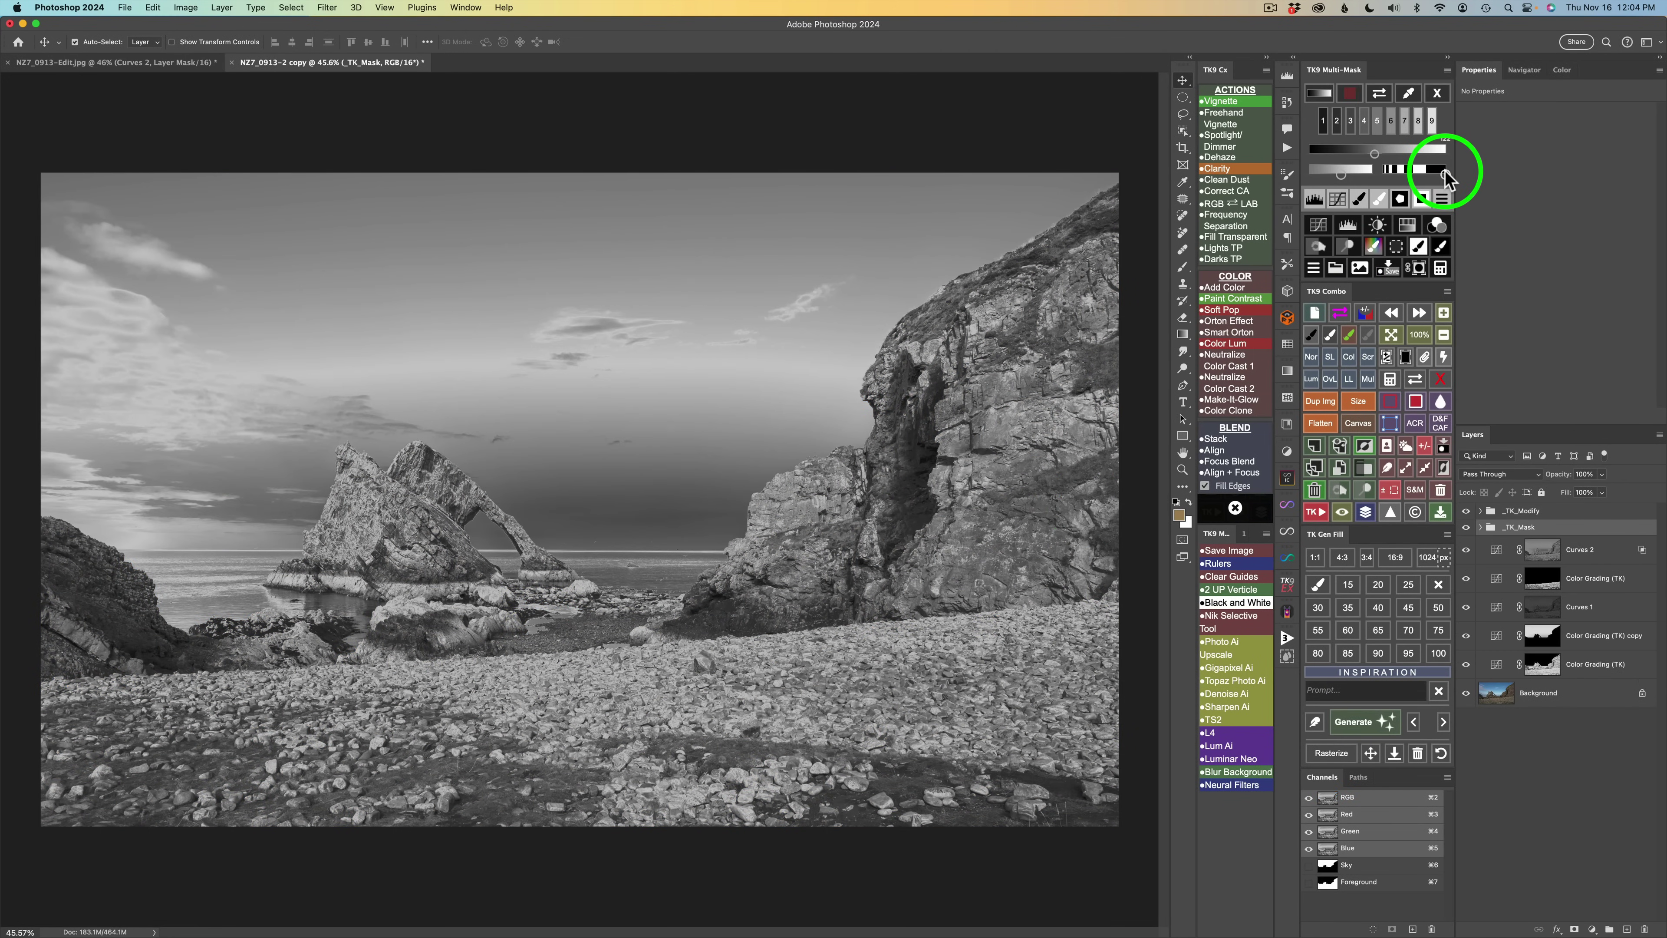
{"action": "left_click_drag", "start_coordinate": [1445, 174], "coordinate": [1437, 176]}
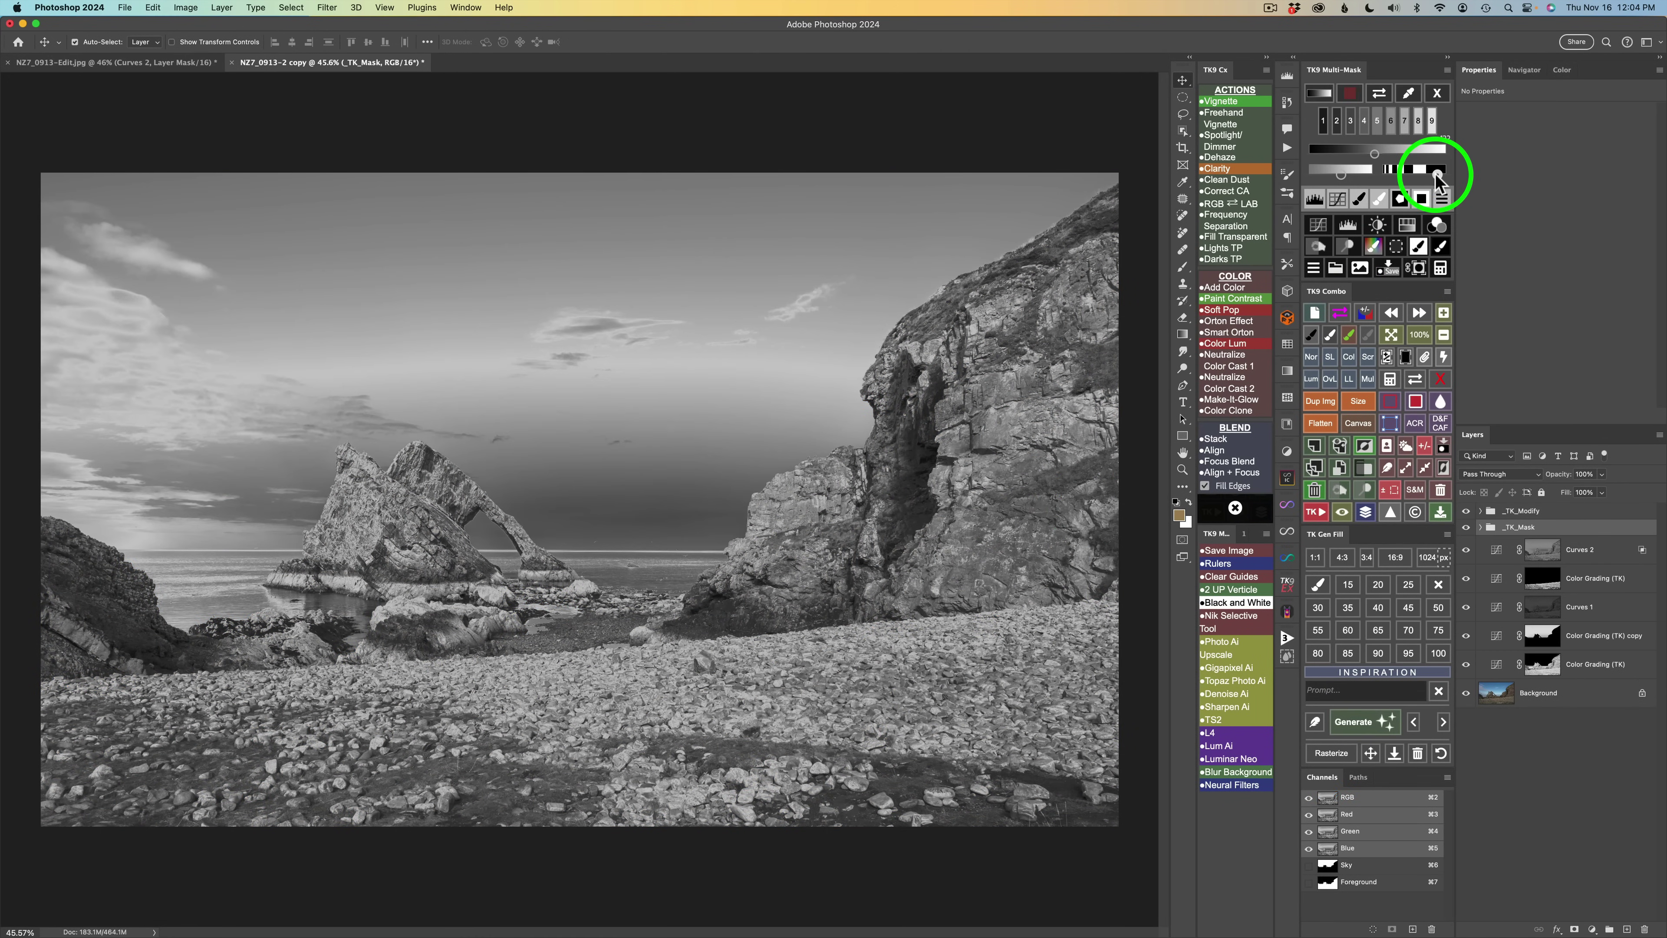
{"action": "left_click", "coordinate": [1432, 173]}
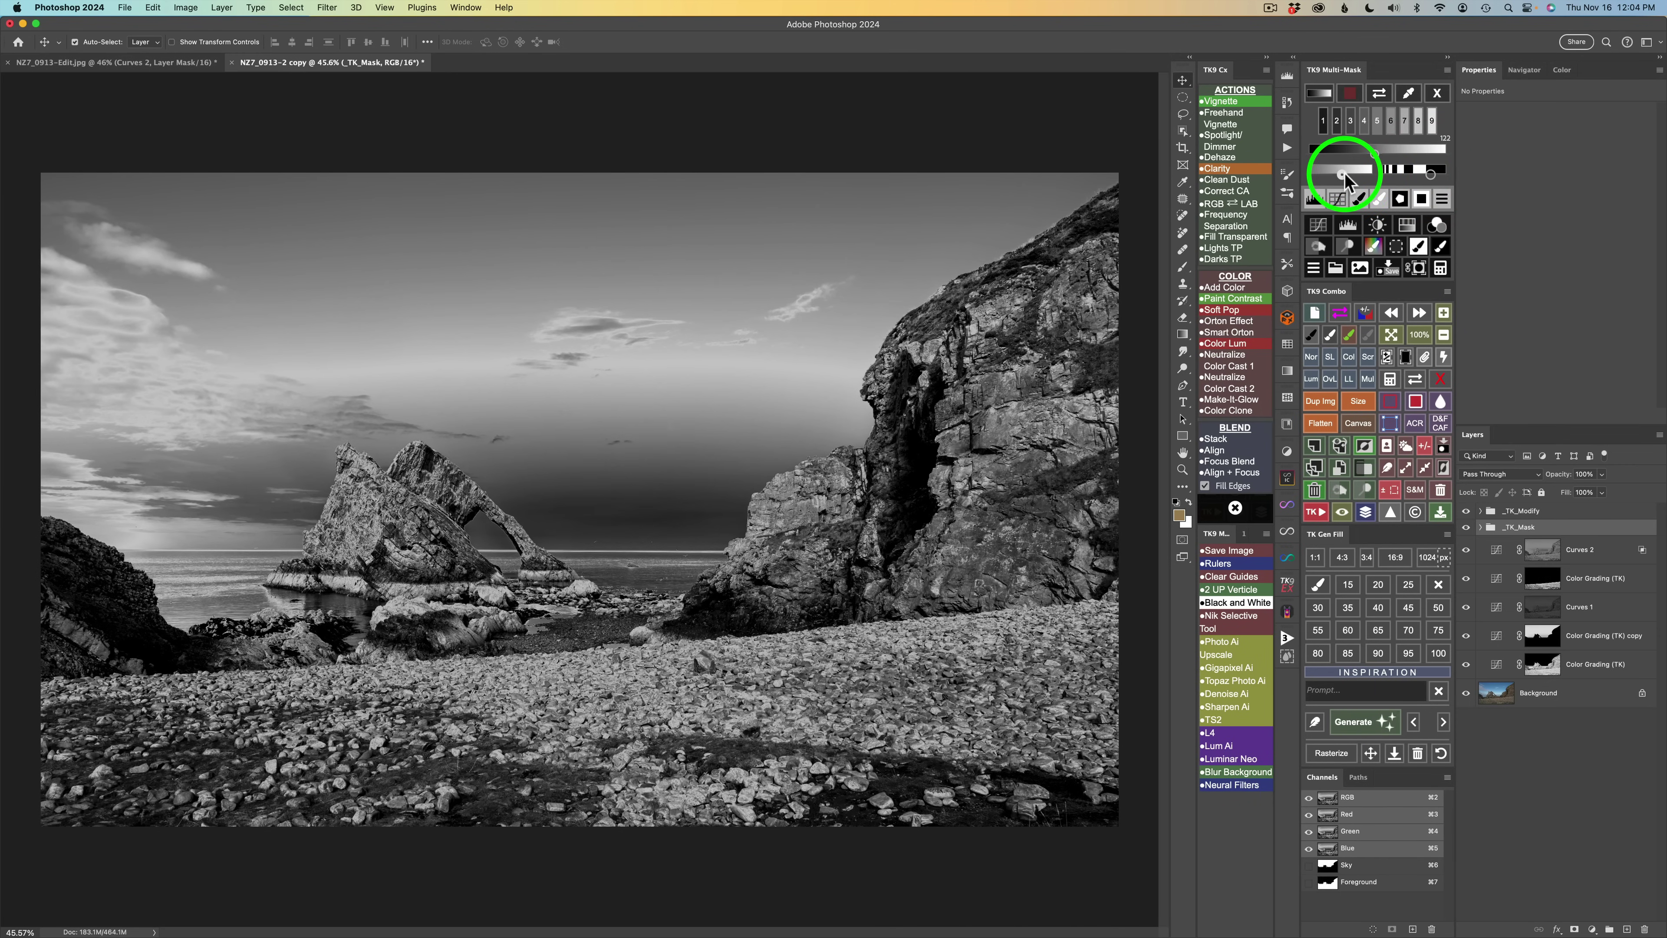
{"action": "left_click_drag", "start_coordinate": [1344, 173], "coordinate": [1354, 175]}
{"action": "left_click", "coordinate": [1356, 175]}
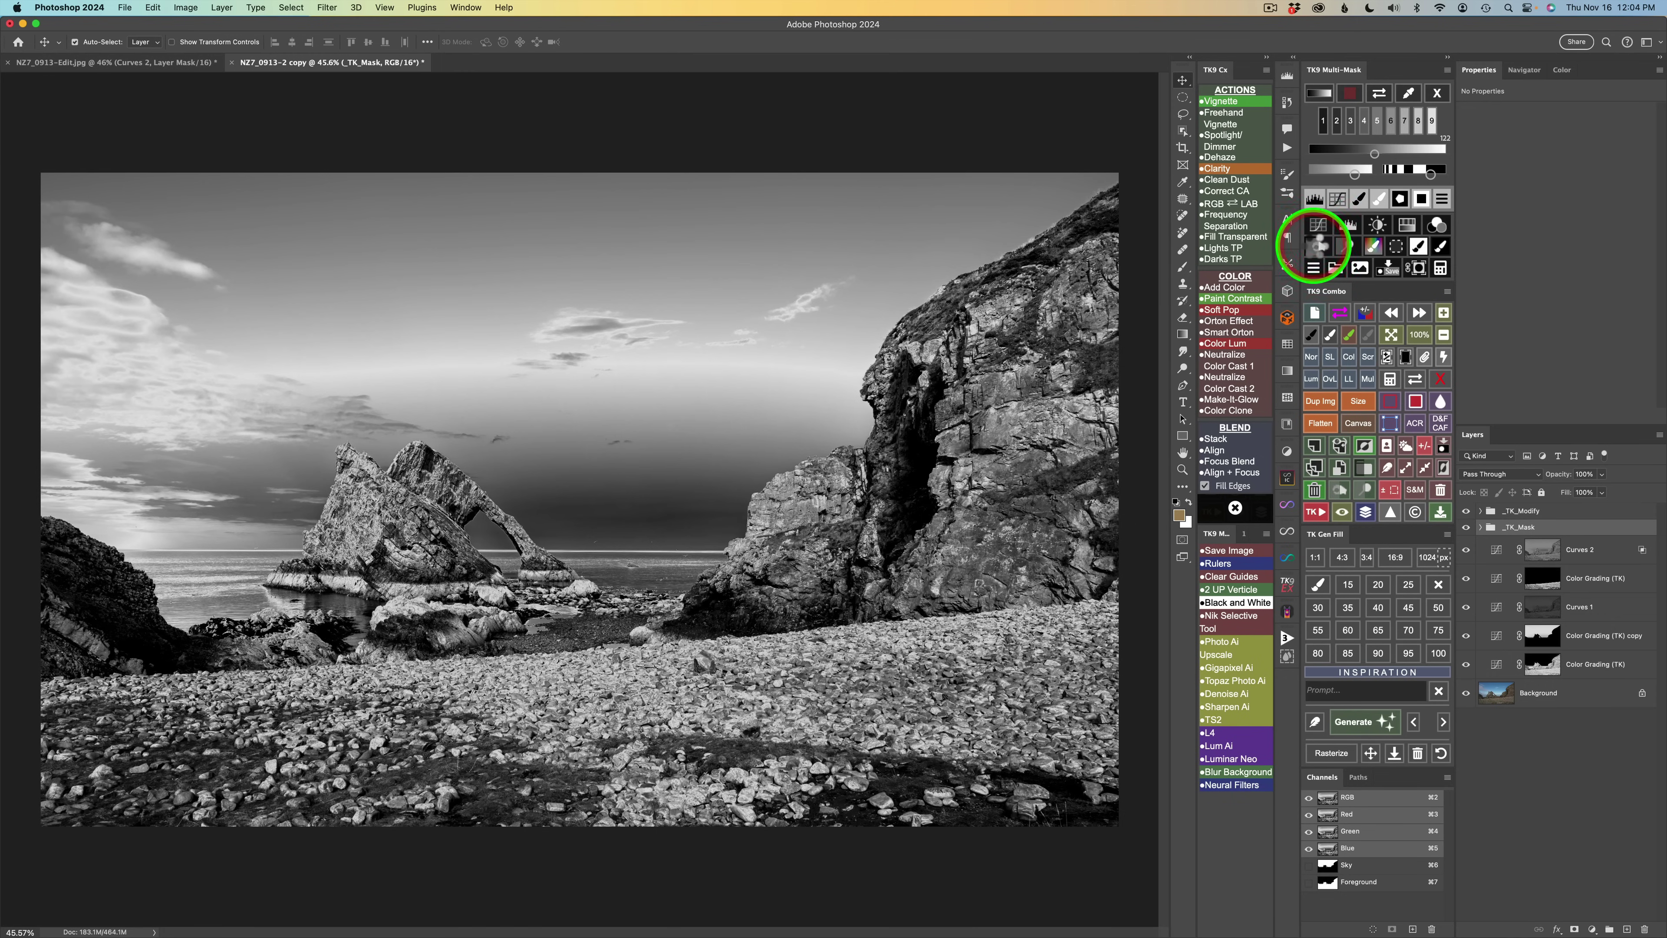
Burn the rocks around the sea stack's base through the zone mask with 20% black paint, and compare the image with the burn layer hidden
{"action": "left_click", "coordinate": [1316, 245]}
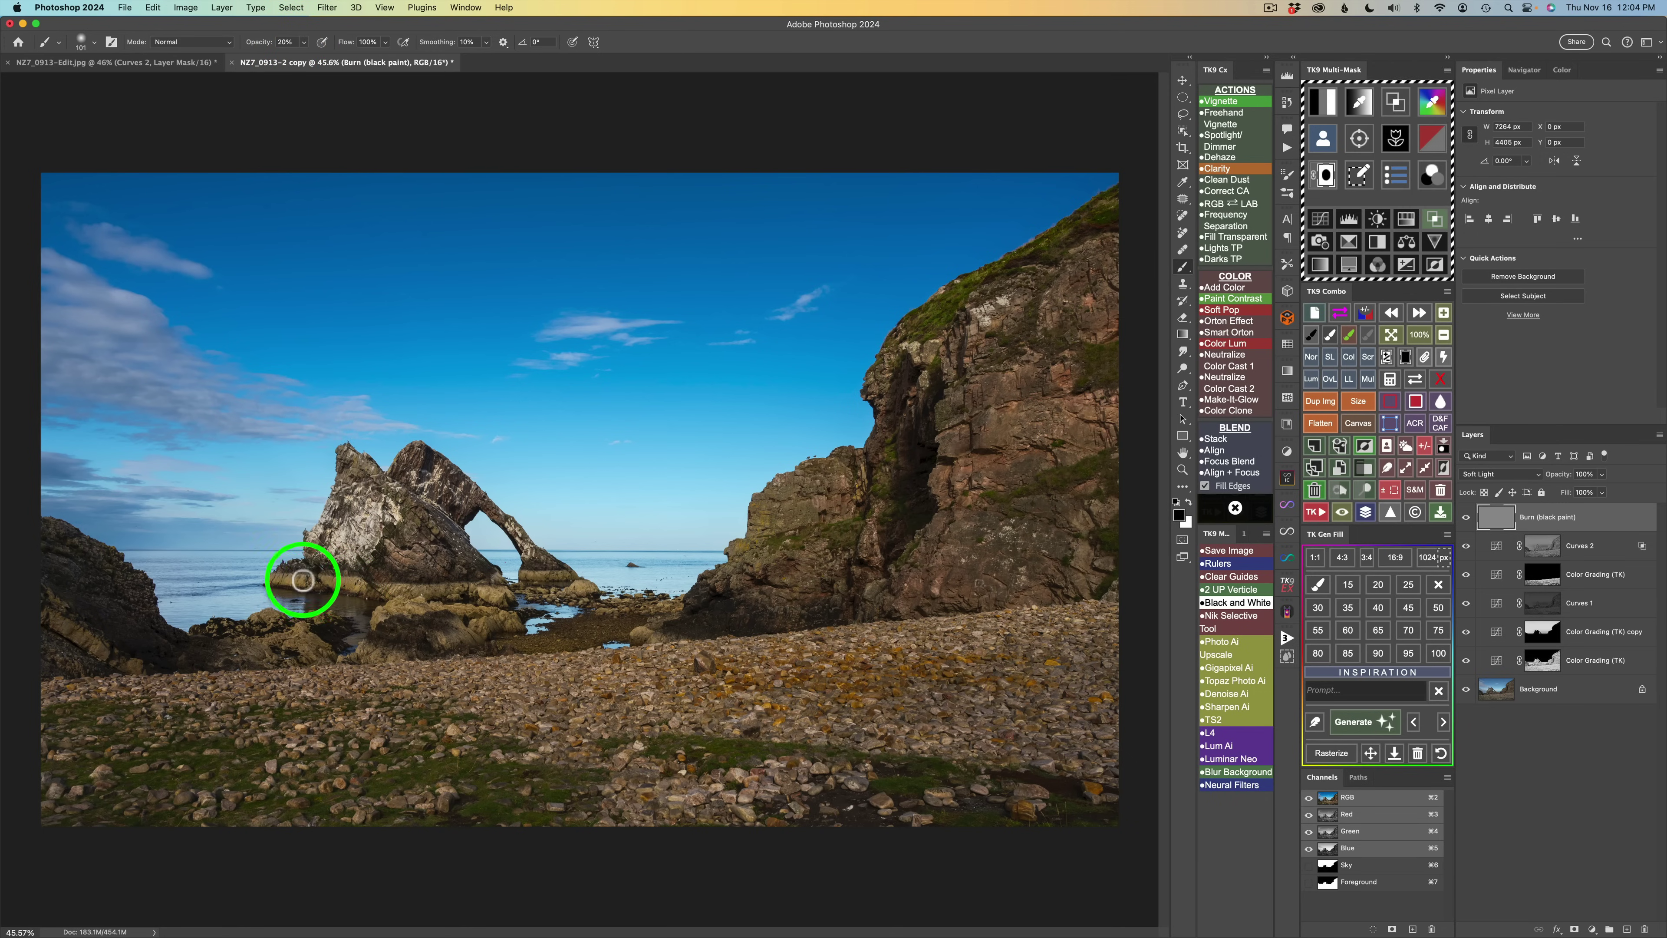
{"action": "mouse_move", "coordinate": [303, 580]}
{"action": "left_mouse_down"}
{"action": "mouse_move", "coordinate": [504, 592]}
{"action": "mouse_move", "coordinate": [354, 580]}
{"action": "mouse_move", "coordinate": [386, 605]}
{"action": "mouse_move", "coordinate": [372, 625]}
{"action": "mouse_move", "coordinate": [415, 602]}
{"action": "mouse_move", "coordinate": [403, 616]}
{"action": "mouse_move", "coordinate": [447, 606]}
{"action": "mouse_move", "coordinate": [487, 614]}
{"action": "mouse_move", "coordinate": [478, 631]}
{"action": "mouse_move", "coordinate": [517, 626]}
{"action": "mouse_move", "coordinate": [461, 615]}
{"action": "mouse_move", "coordinate": [439, 637]}
{"action": "left_mouse_up"}
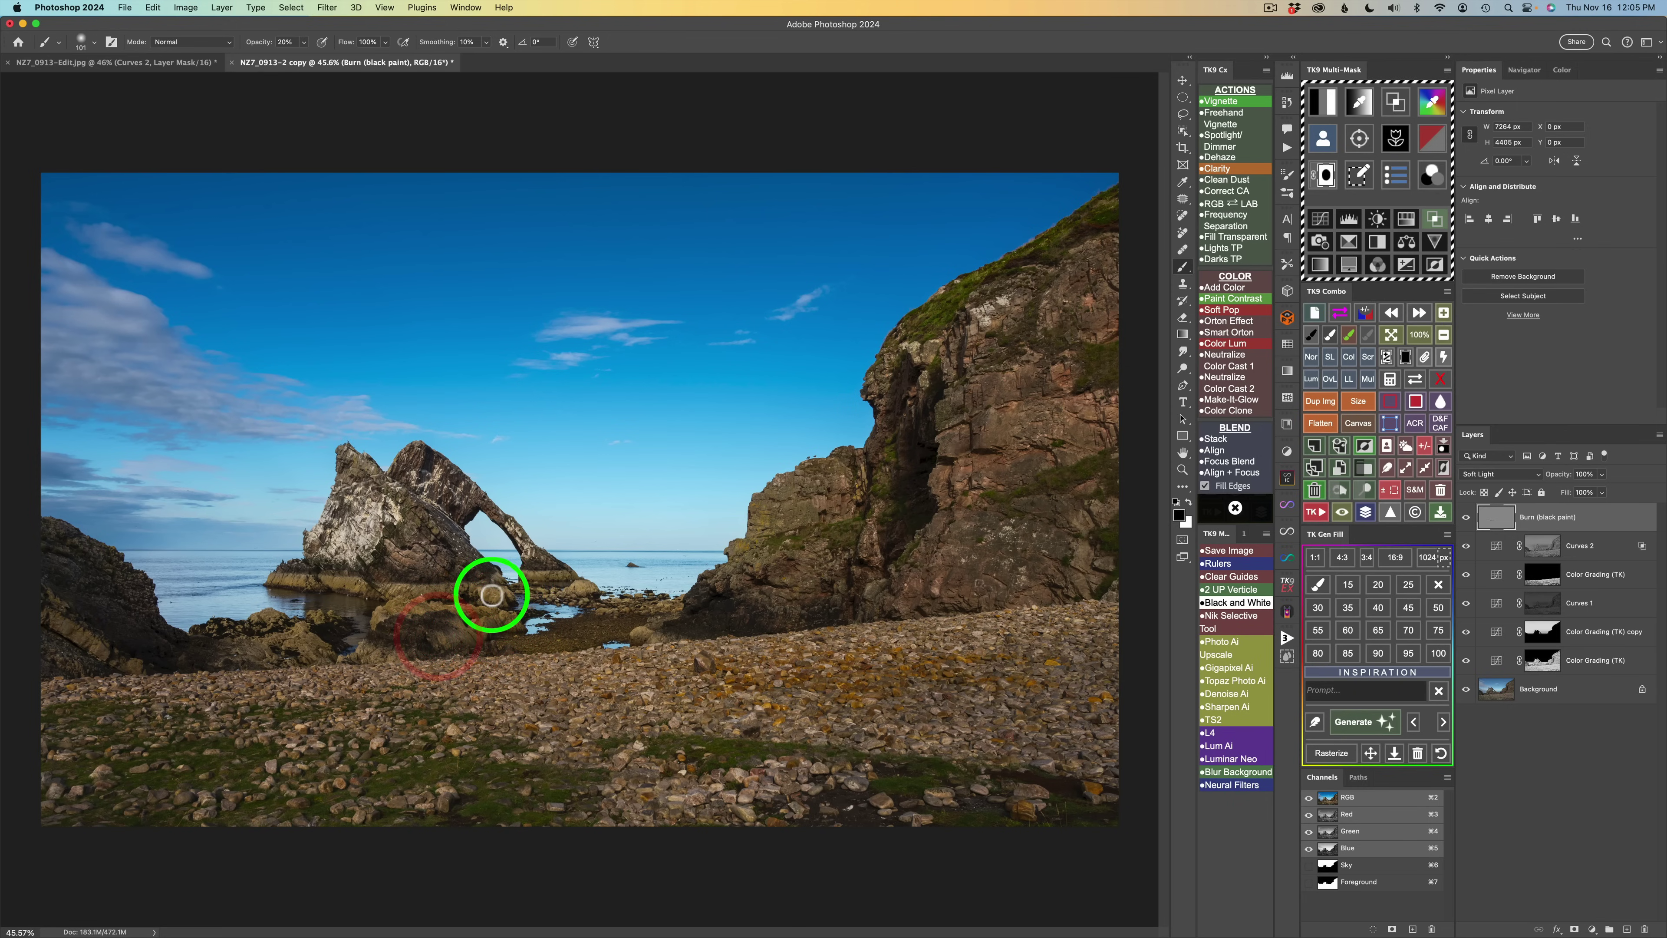
{"action": "mouse_move", "coordinate": [544, 577]}
{"action": "left_mouse_down"}
{"action": "mouse_move", "coordinate": [572, 621]}
{"action": "mouse_move", "coordinate": [578, 584]}
{"action": "mouse_move", "coordinate": [564, 590]}
{"action": "mouse_move", "coordinate": [589, 588]}
{"action": "mouse_move", "coordinate": [529, 588]}
{"action": "mouse_move", "coordinate": [613, 614]}
{"action": "mouse_move", "coordinate": [677, 604]}
{"action": "mouse_move", "coordinate": [627, 633]}
{"action": "mouse_move", "coordinate": [688, 641]}
{"action": "mouse_move", "coordinate": [638, 640]}
{"action": "mouse_move", "coordinate": [665, 604]}
{"action": "mouse_move", "coordinate": [596, 582]}
{"action": "mouse_move", "coordinate": [563, 598]}
{"action": "mouse_move", "coordinate": [570, 584]}
{"action": "mouse_move", "coordinate": [554, 594]}
{"action": "mouse_move", "coordinate": [541, 570]}
{"action": "mouse_move", "coordinate": [506, 575]}
{"action": "mouse_move", "coordinate": [531, 576]}
{"action": "mouse_move", "coordinate": [557, 648]}
{"action": "mouse_move", "coordinate": [511, 613]}
{"action": "mouse_move", "coordinate": [391, 580]}
{"action": "mouse_move", "coordinate": [401, 589]}
{"action": "mouse_move", "coordinate": [369, 596]}
{"action": "mouse_move", "coordinate": [312, 579]}
{"action": "mouse_move", "coordinate": [303, 608]}
{"action": "mouse_move", "coordinate": [275, 581]}
{"action": "left_mouse_up"}
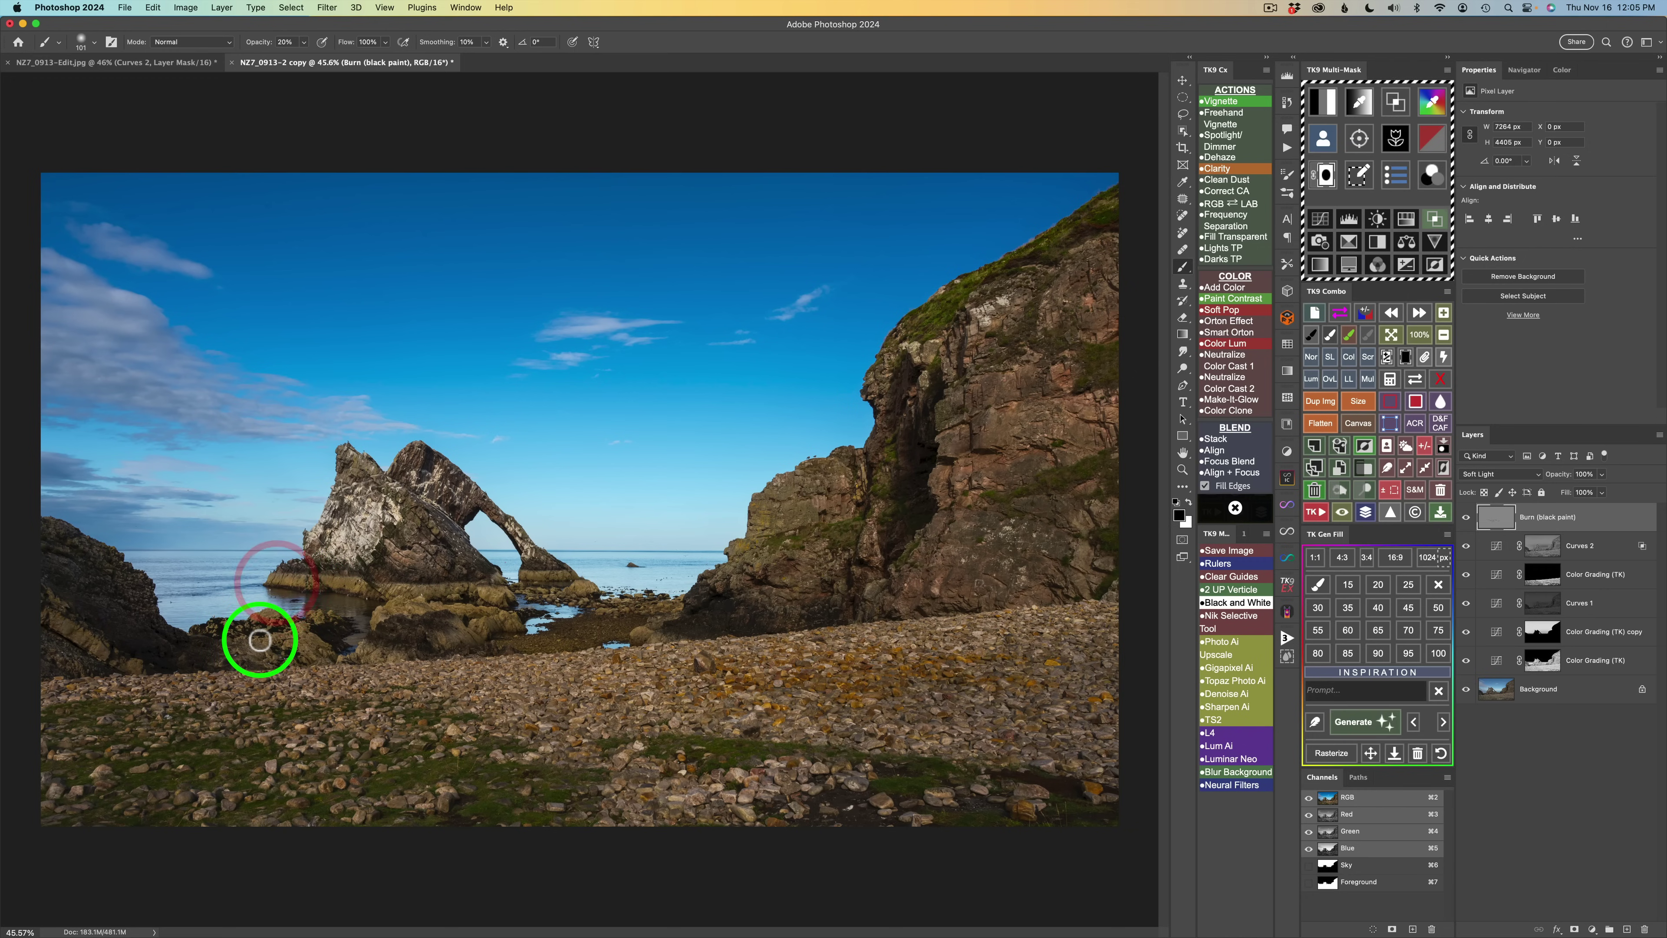
{"action": "left_click", "coordinate": [1467, 519]}
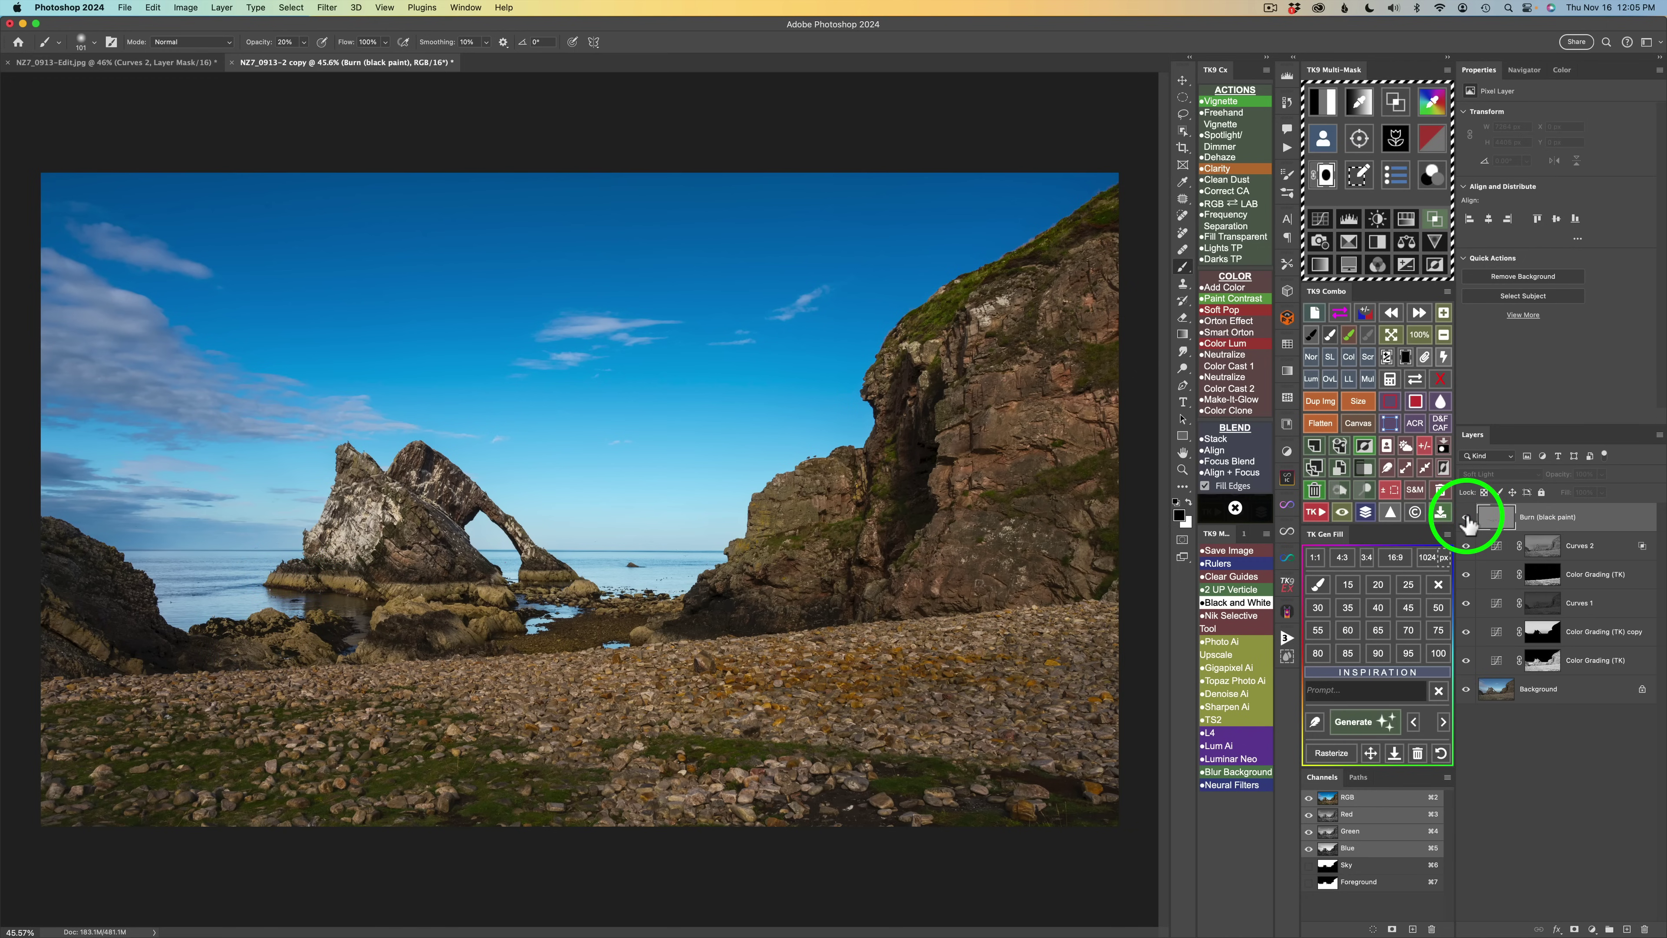
{"action": "left_click", "coordinate": [1467, 518]}
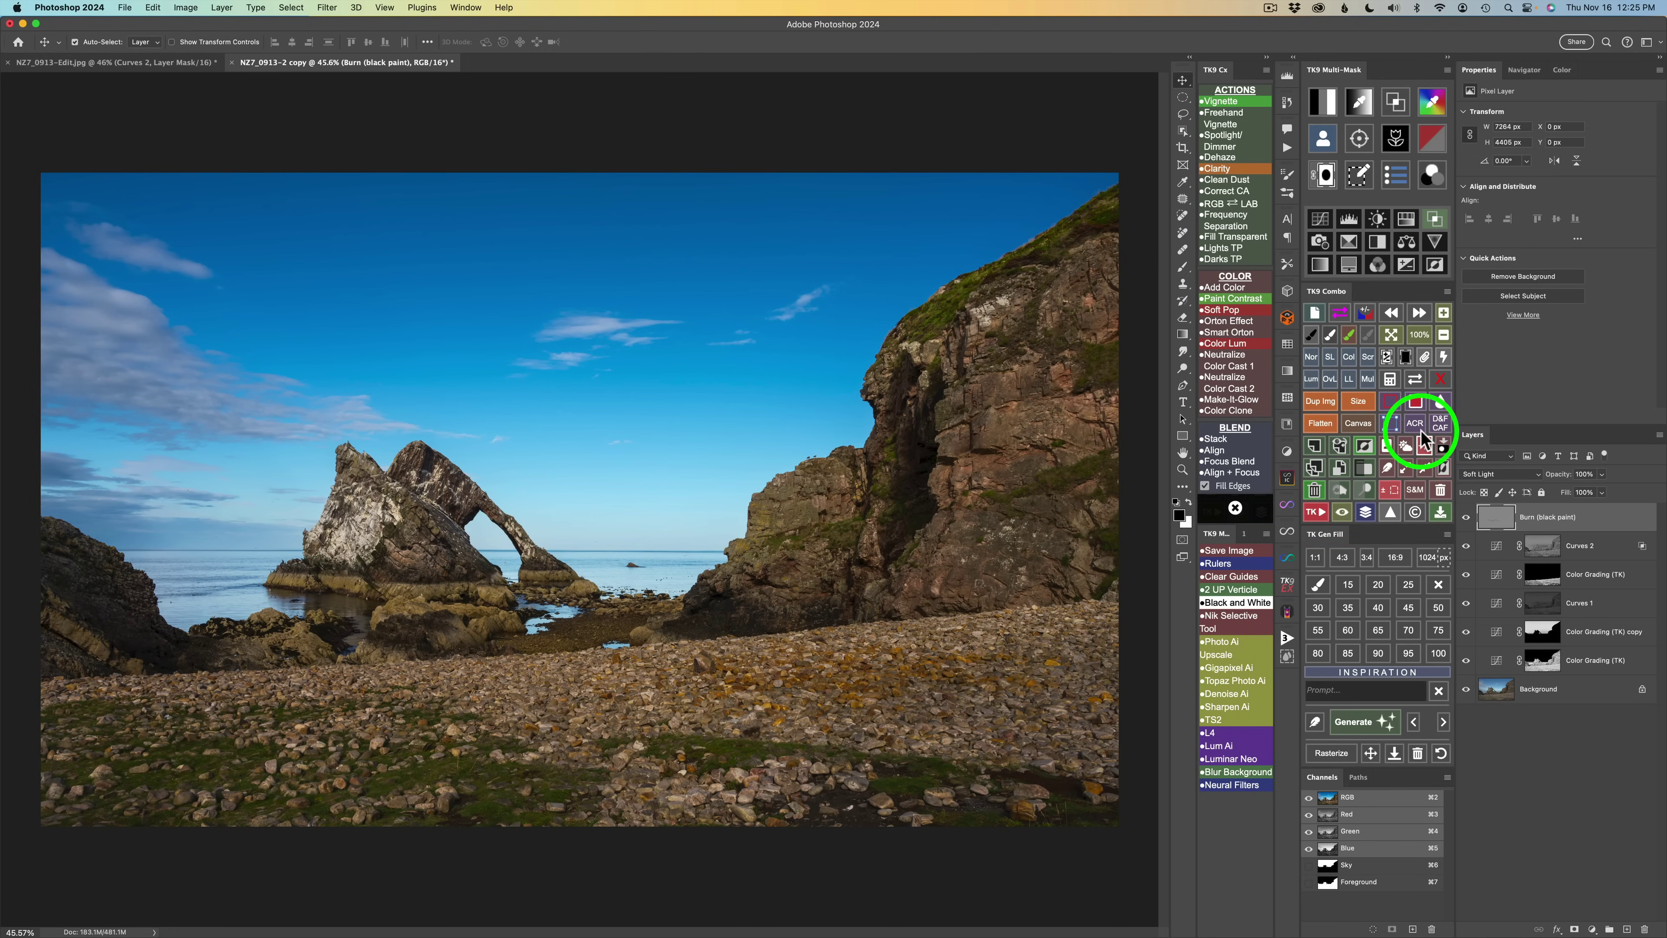
Add a new Curves layer above the burn layer and fill its mask with black
{"action": "left_click", "coordinate": [1322, 221]}
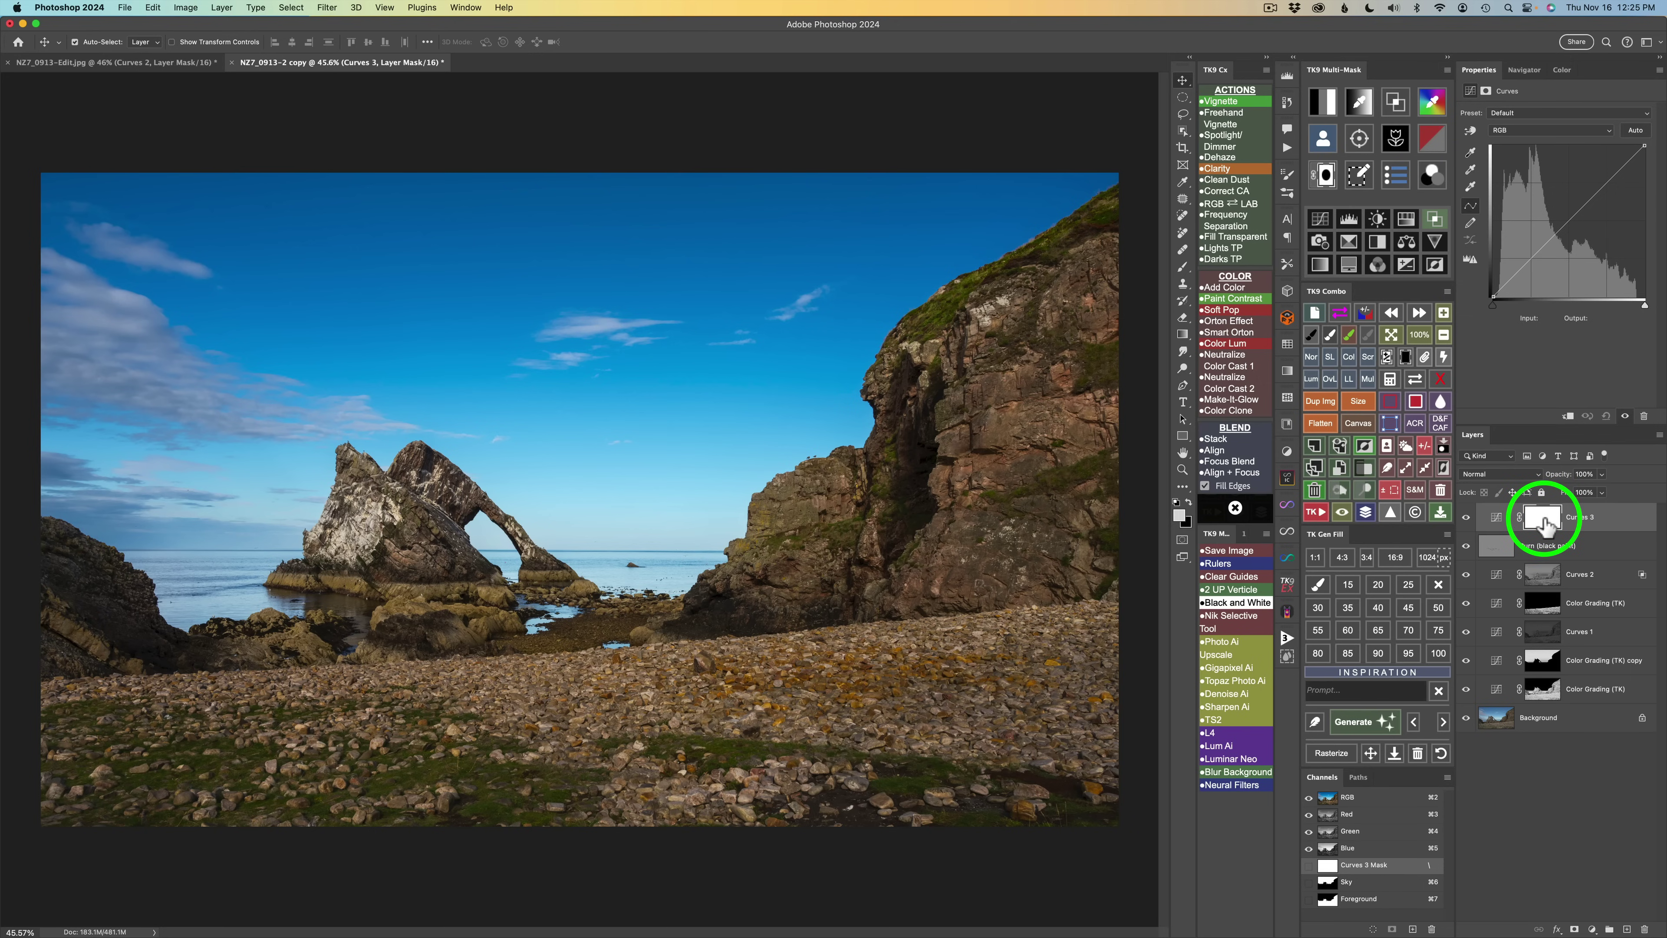
{"action": "left_click", "coordinate": [1406, 358]}
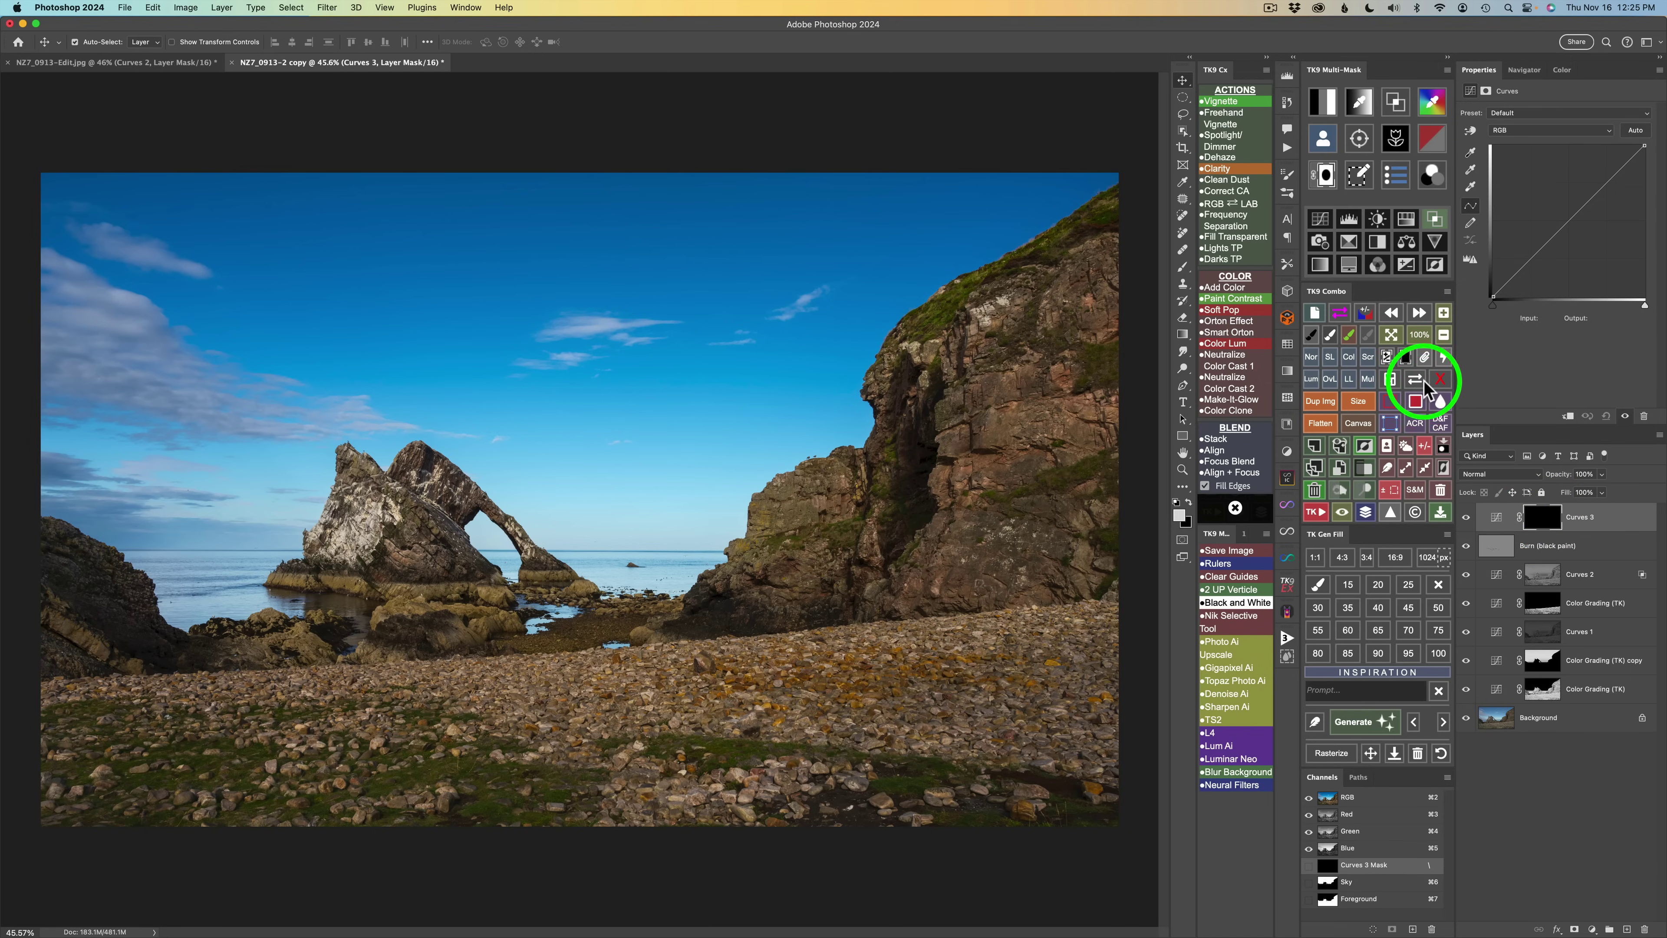
Set the Curves 3 layer to Multiply and configure the Gradient tool with the black-to-white Basics preset, reversed
{"action": "left_click", "coordinate": [1369, 381]}
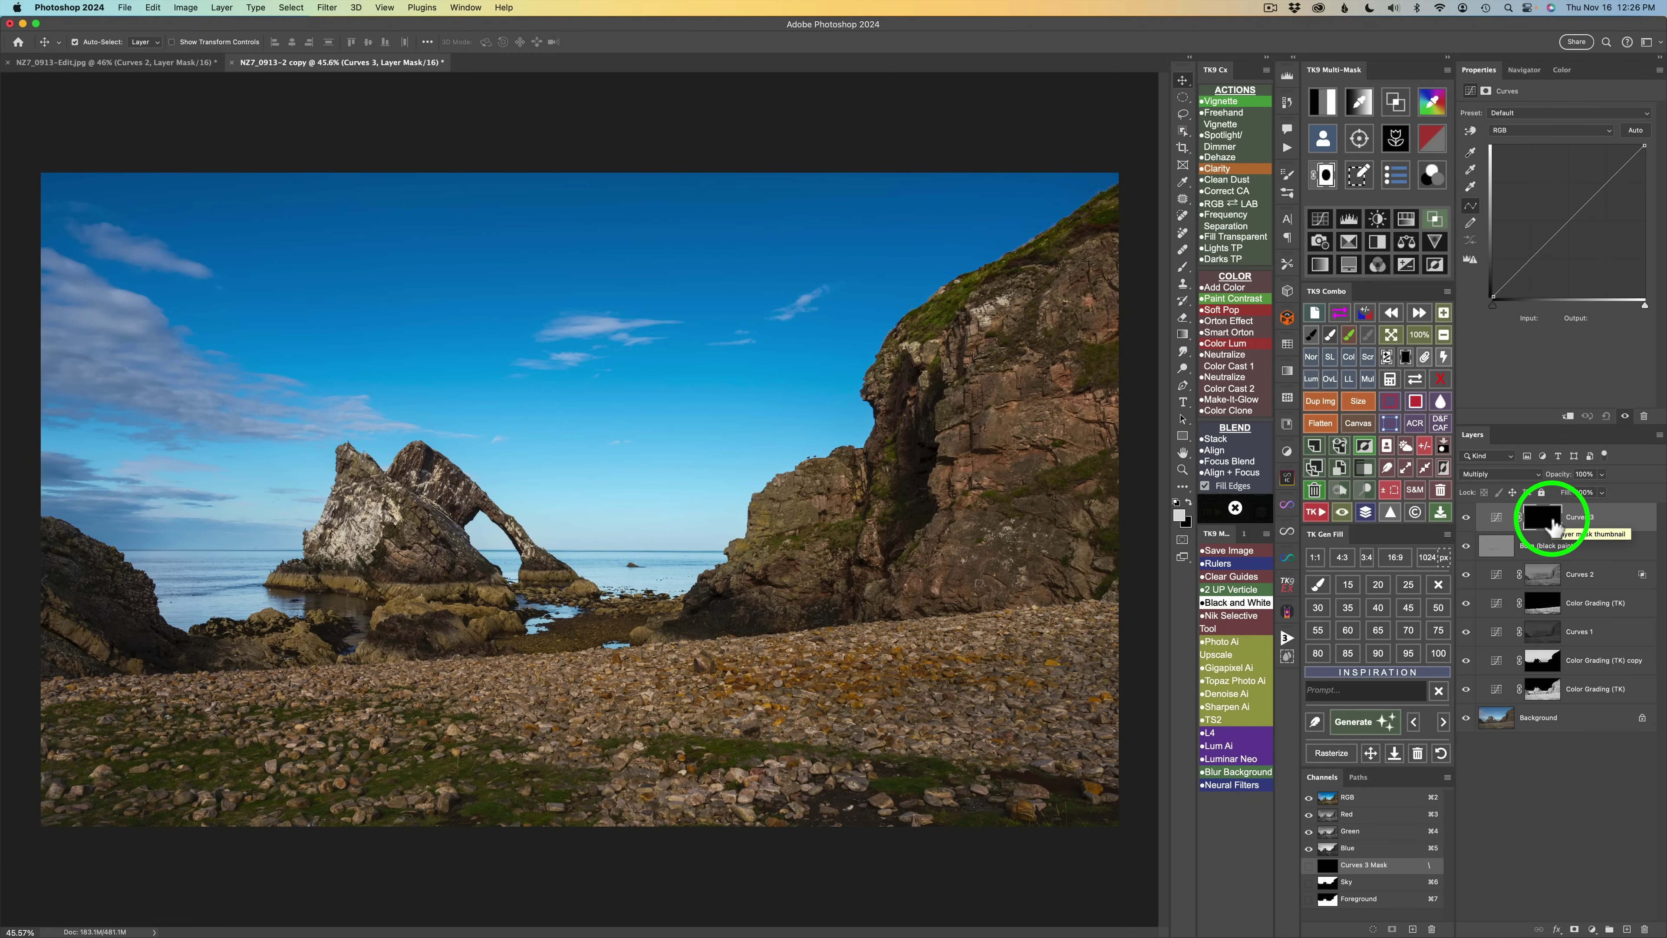
{"action": "left_click", "coordinate": [1183, 334]}
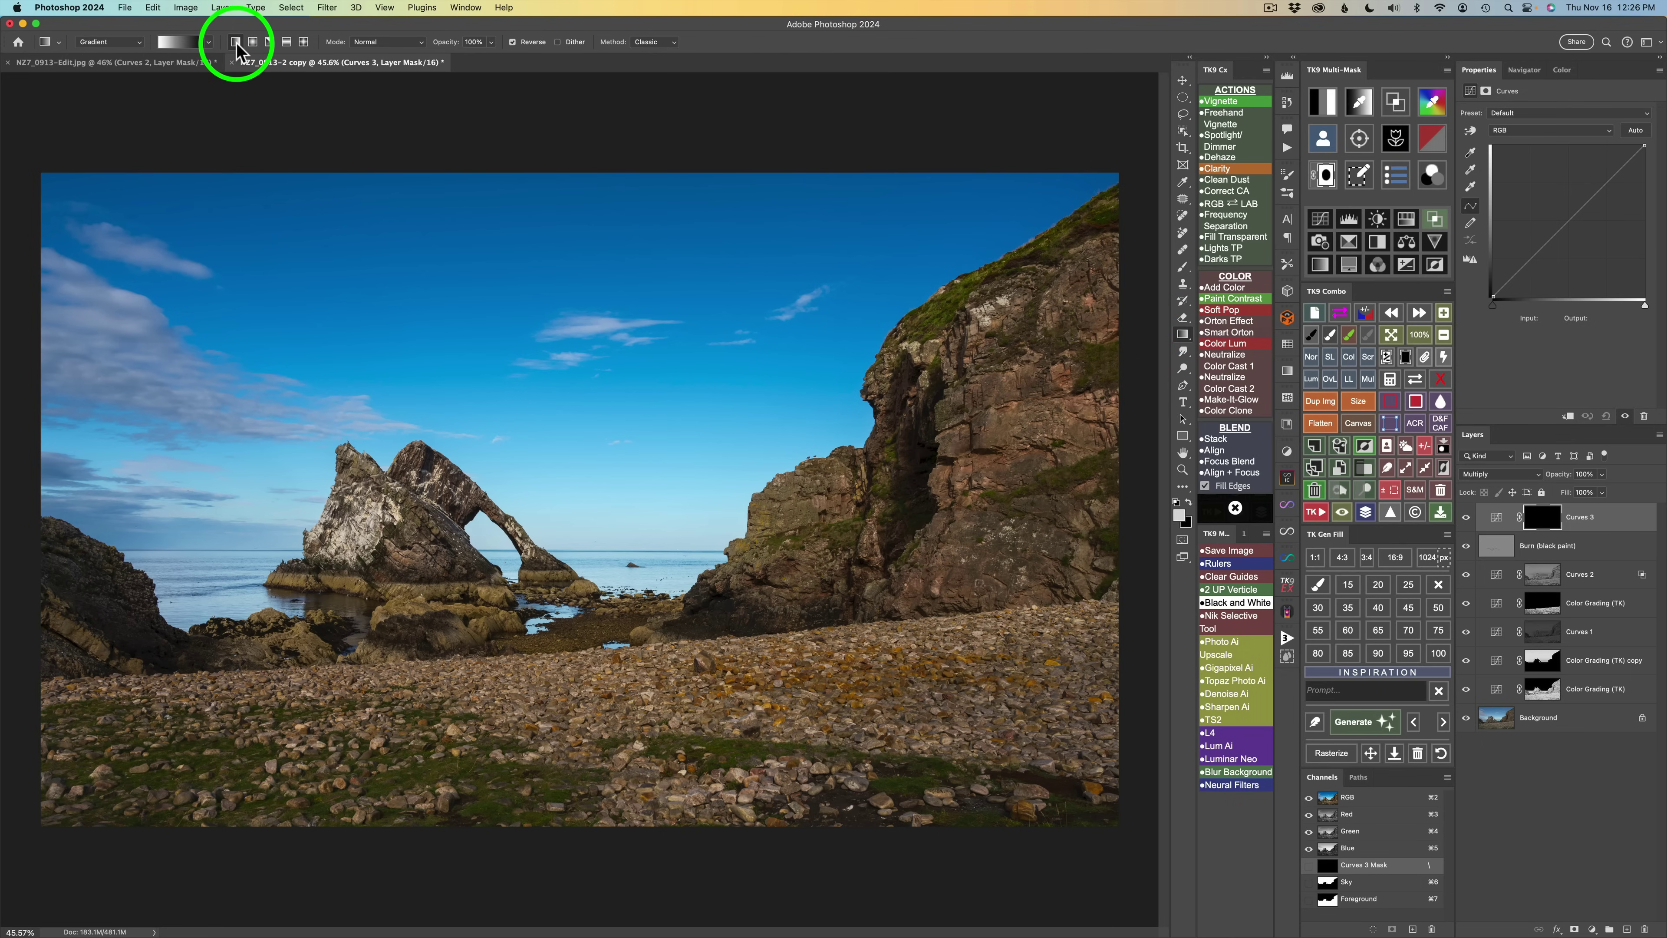
{"action": "left_click", "coordinate": [209, 43]}
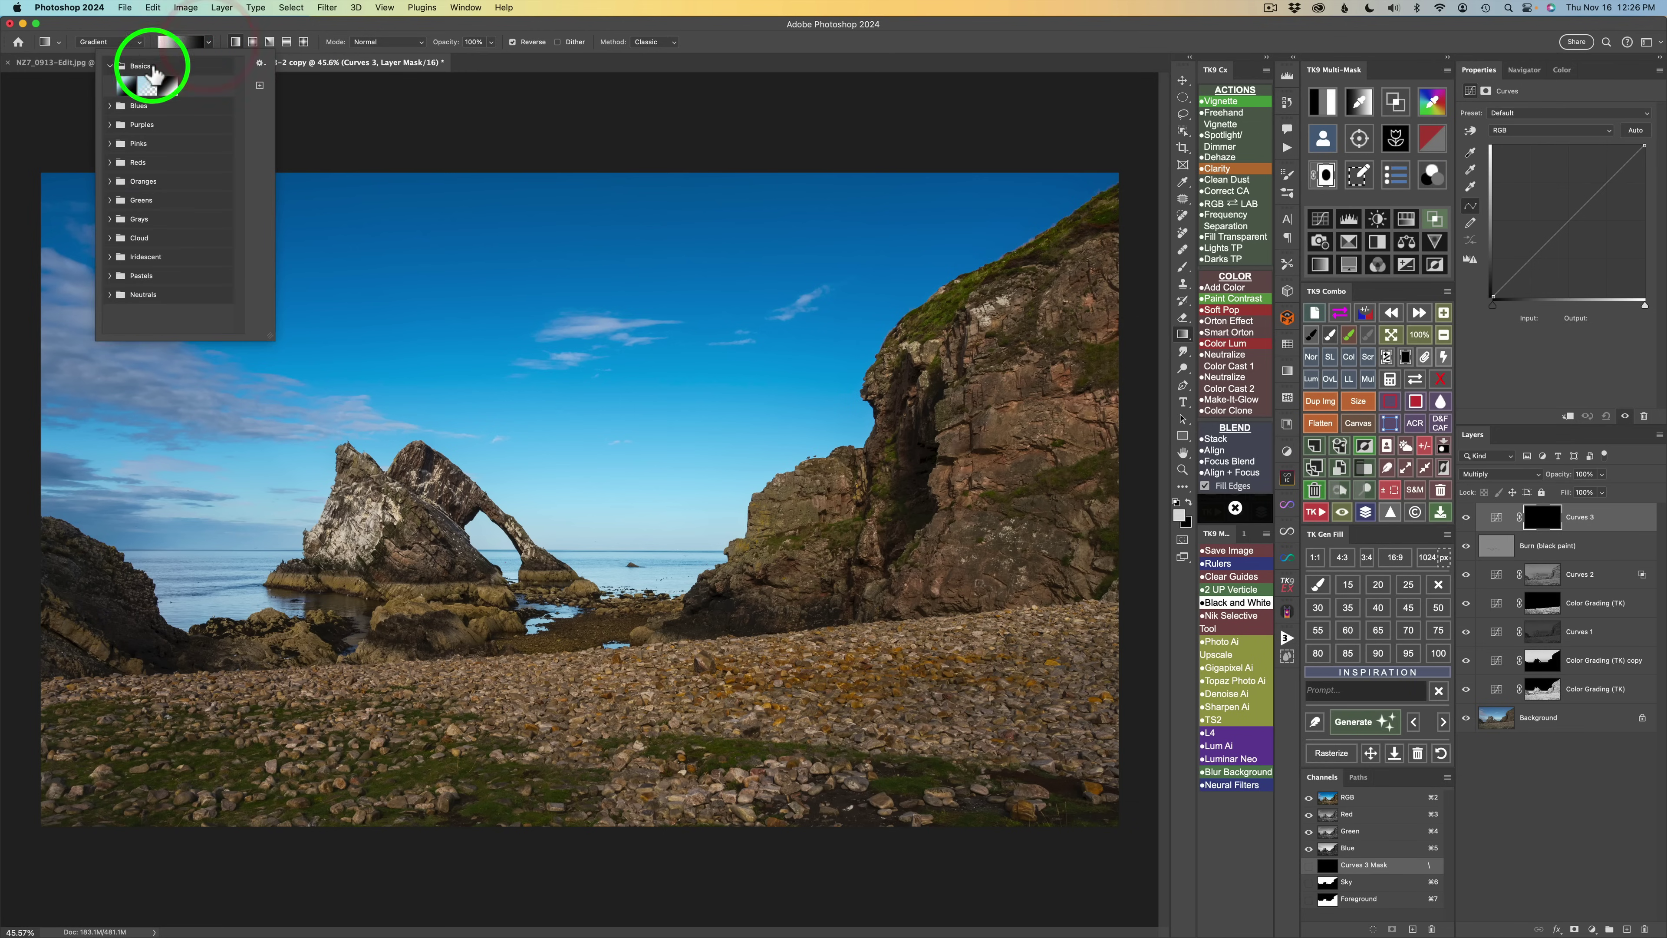
{"action": "left_click", "coordinate": [109, 67]}
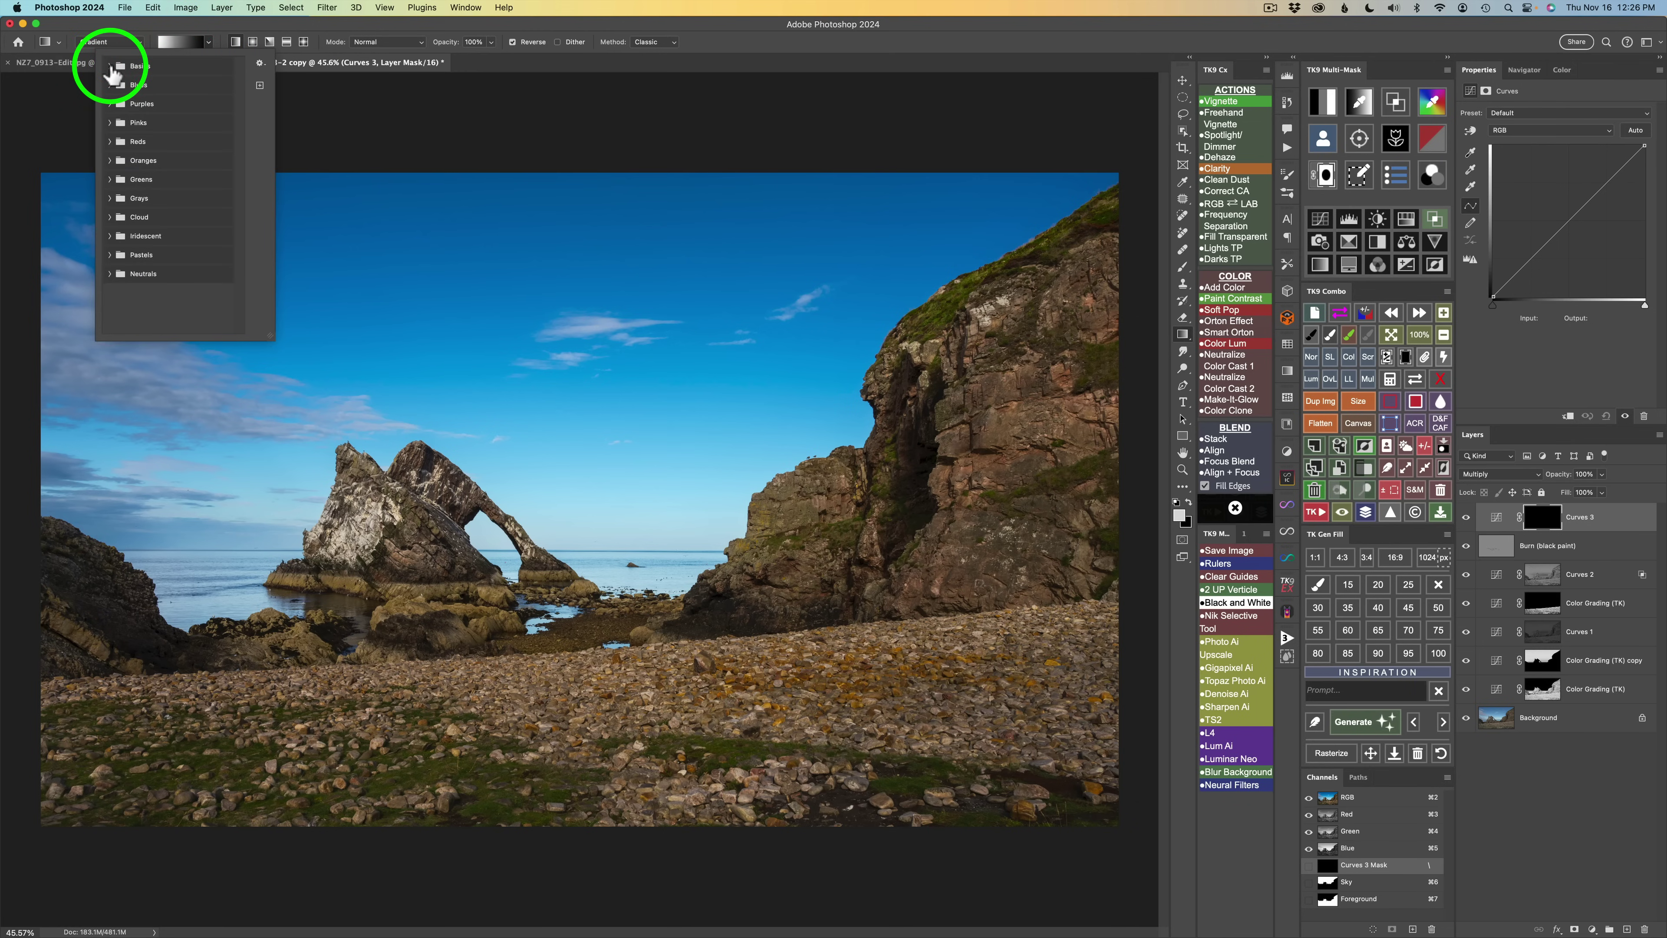
{"action": "left_click", "coordinate": [109, 66]}
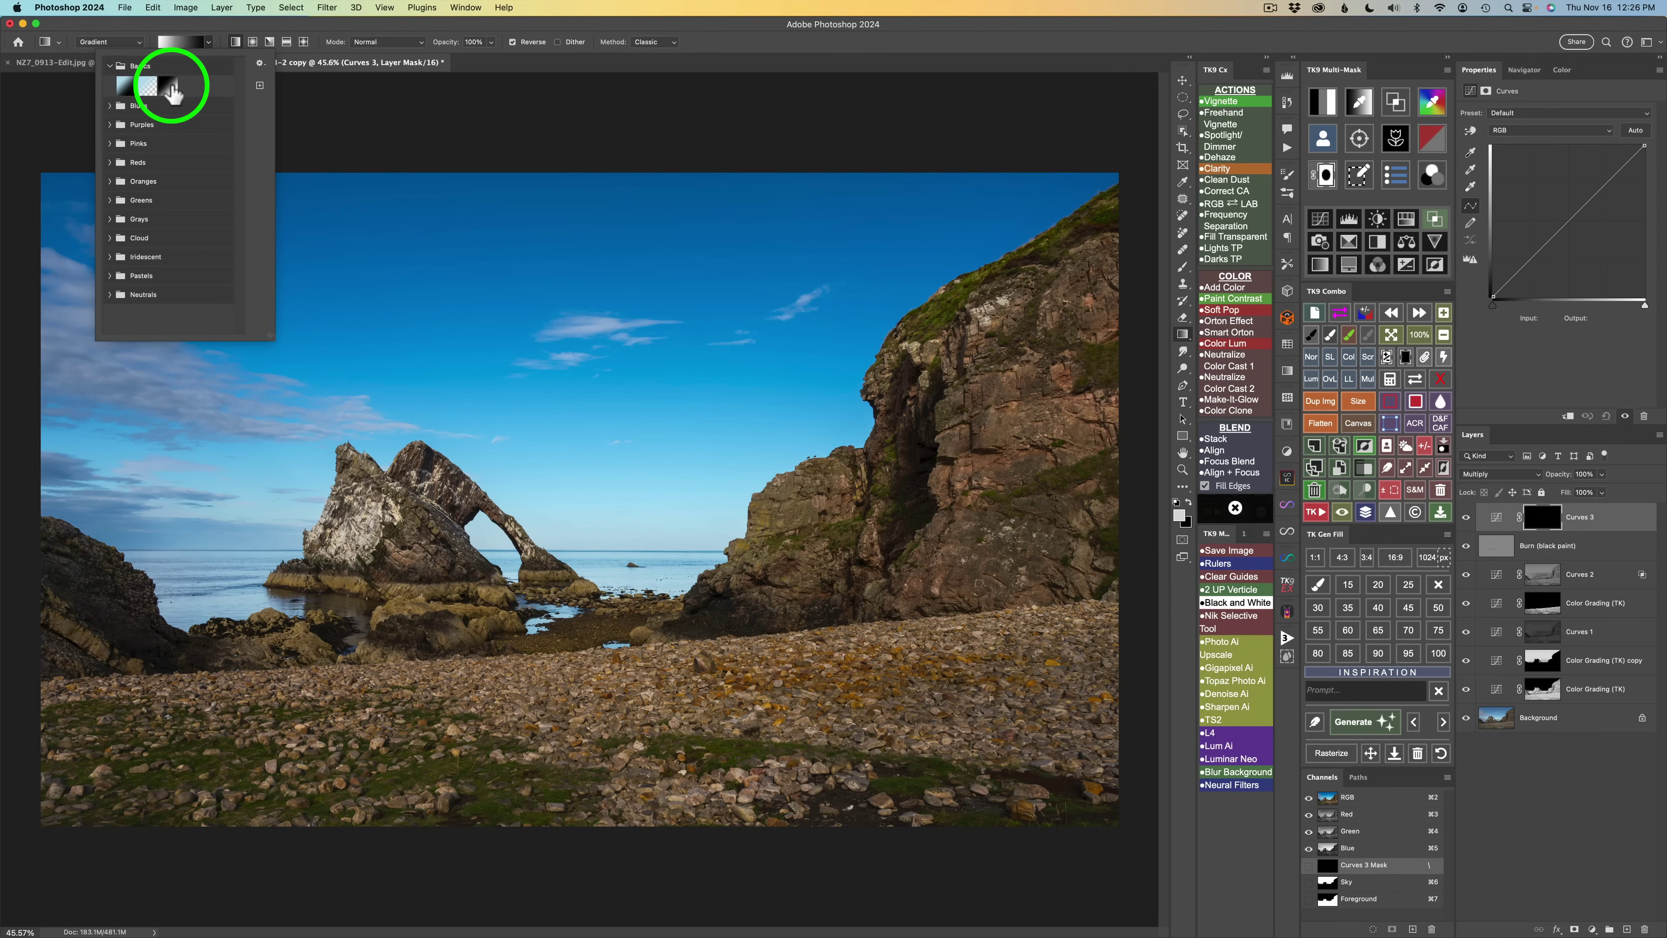
{"action": "left_click", "coordinate": [170, 86]}
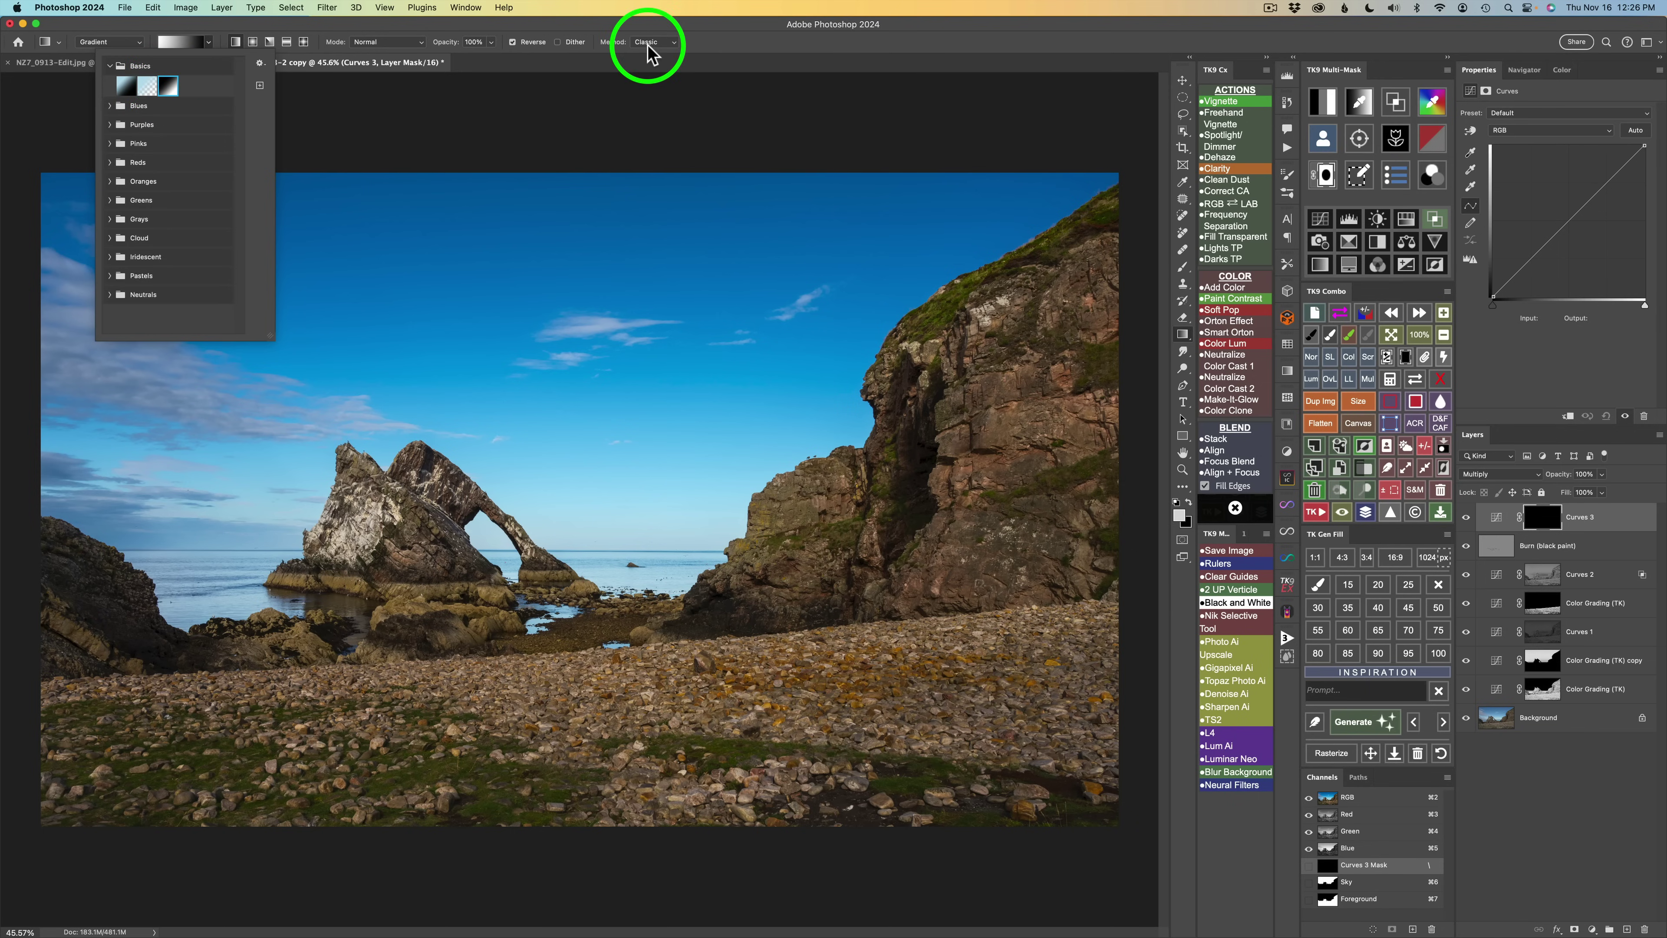
{"action": "left_click", "coordinate": [722, 41]}
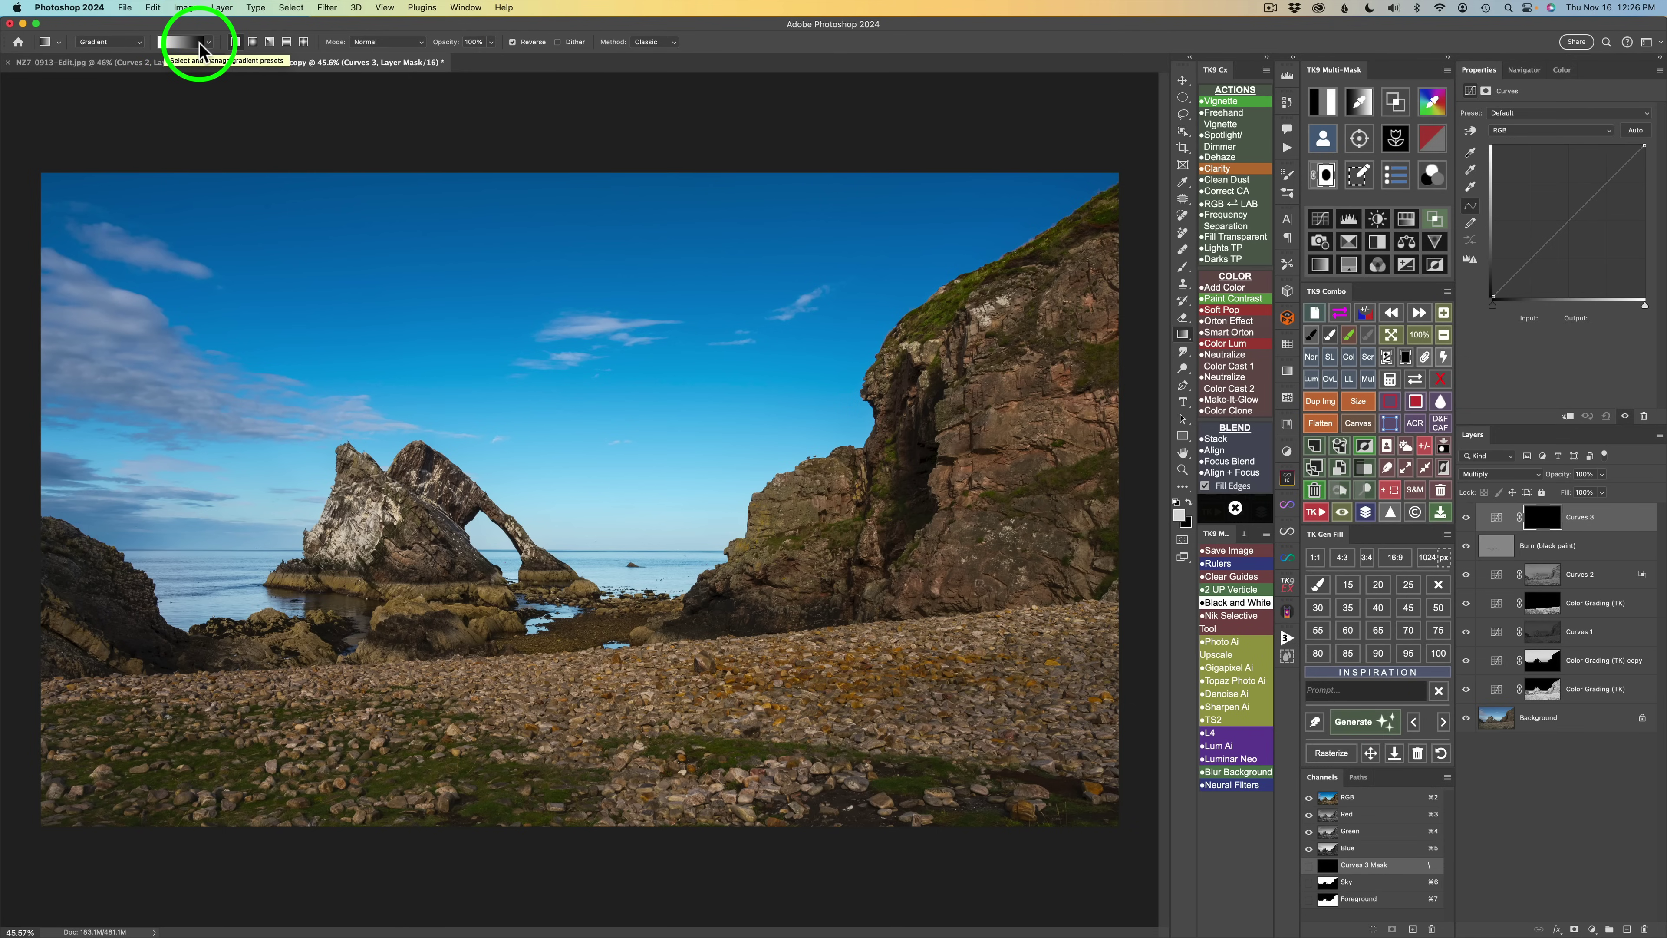
{"action": "left_click", "coordinate": [513, 43]}
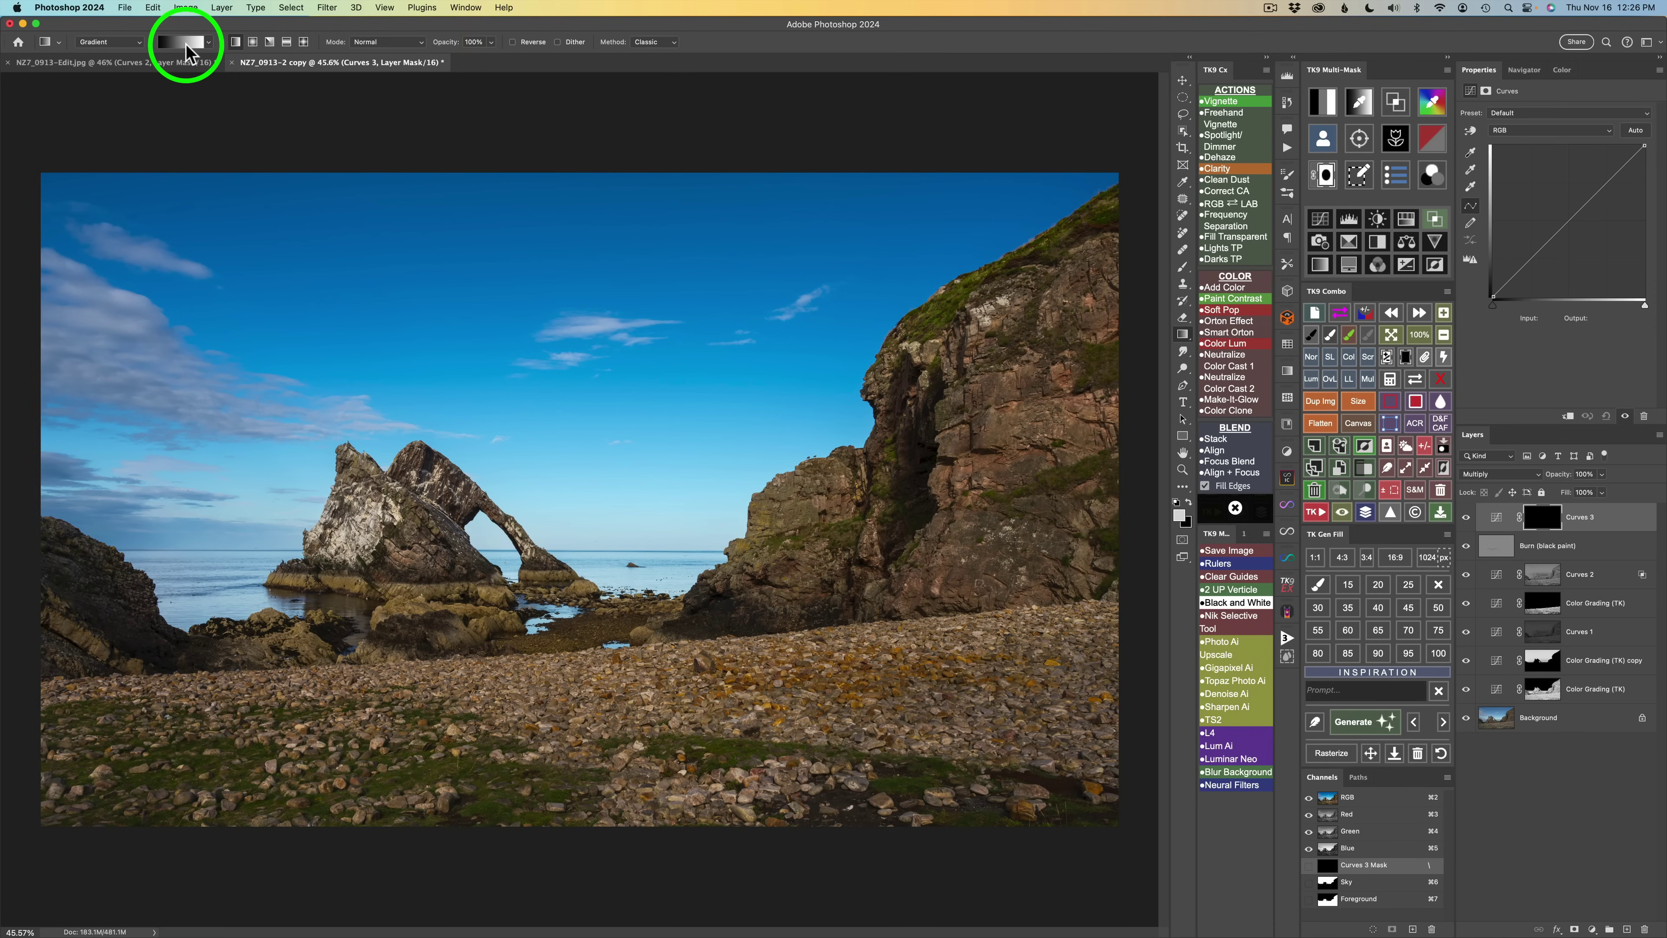
{"action": "left_click", "coordinate": [513, 42]}
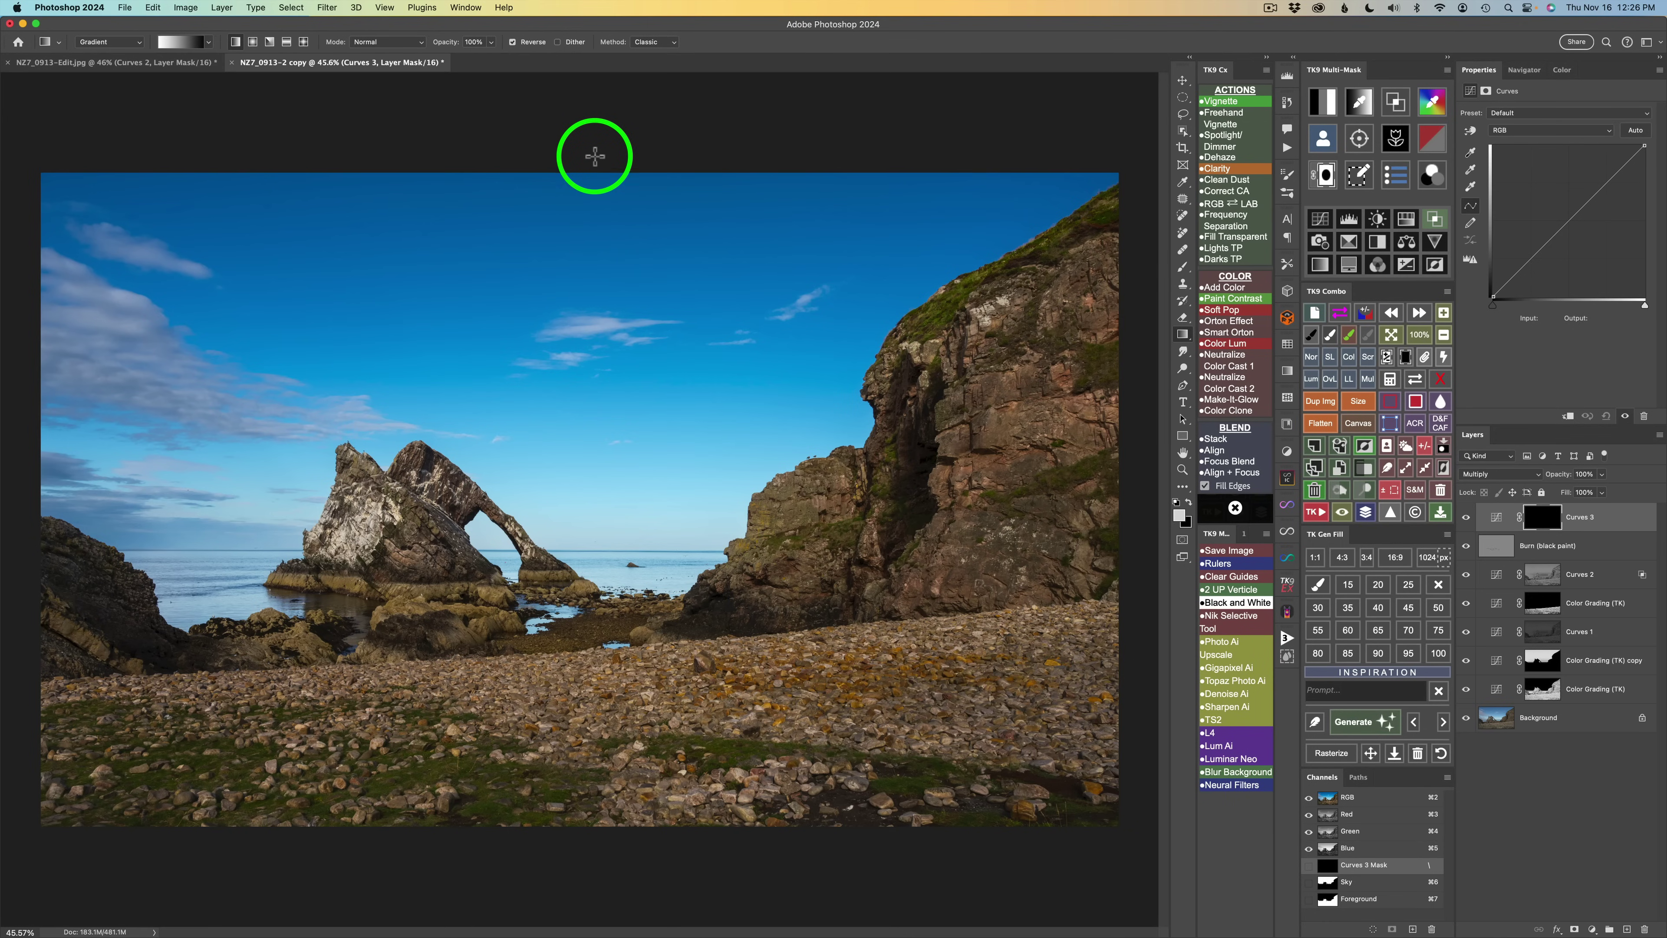
Draw a vertical gradient on the Curves 3 mask from just above the image to mid-sky, and shift its midpoint upward
{"action": "mouse_move", "coordinate": [592, 160]}
{"action": "left_mouse_down"}
{"action": "mouse_move", "coordinate": [584, 291]}
{"action": "mouse_move", "coordinate": [511, 295]}
{"action": "mouse_move", "coordinate": [647, 302]}
{"action": "mouse_move", "coordinate": [596, 306]}
{"action": "mouse_move", "coordinate": [603, 392]}
{"action": "left_mouse_up"}
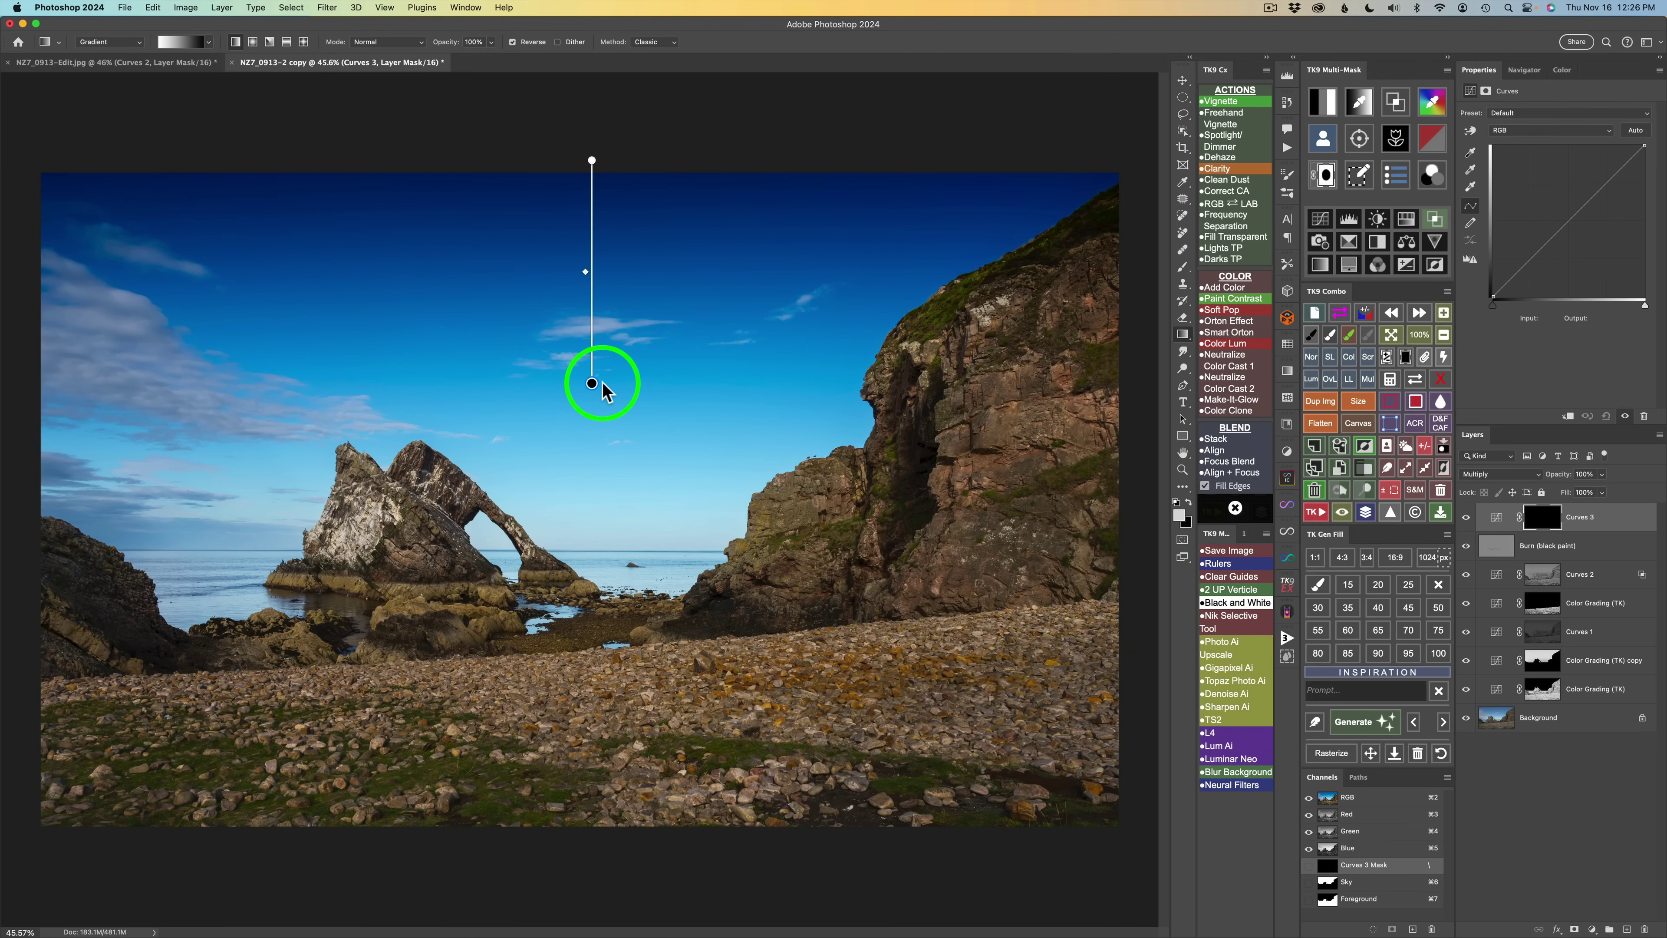
{"action": "left_click", "coordinate": [585, 272]}
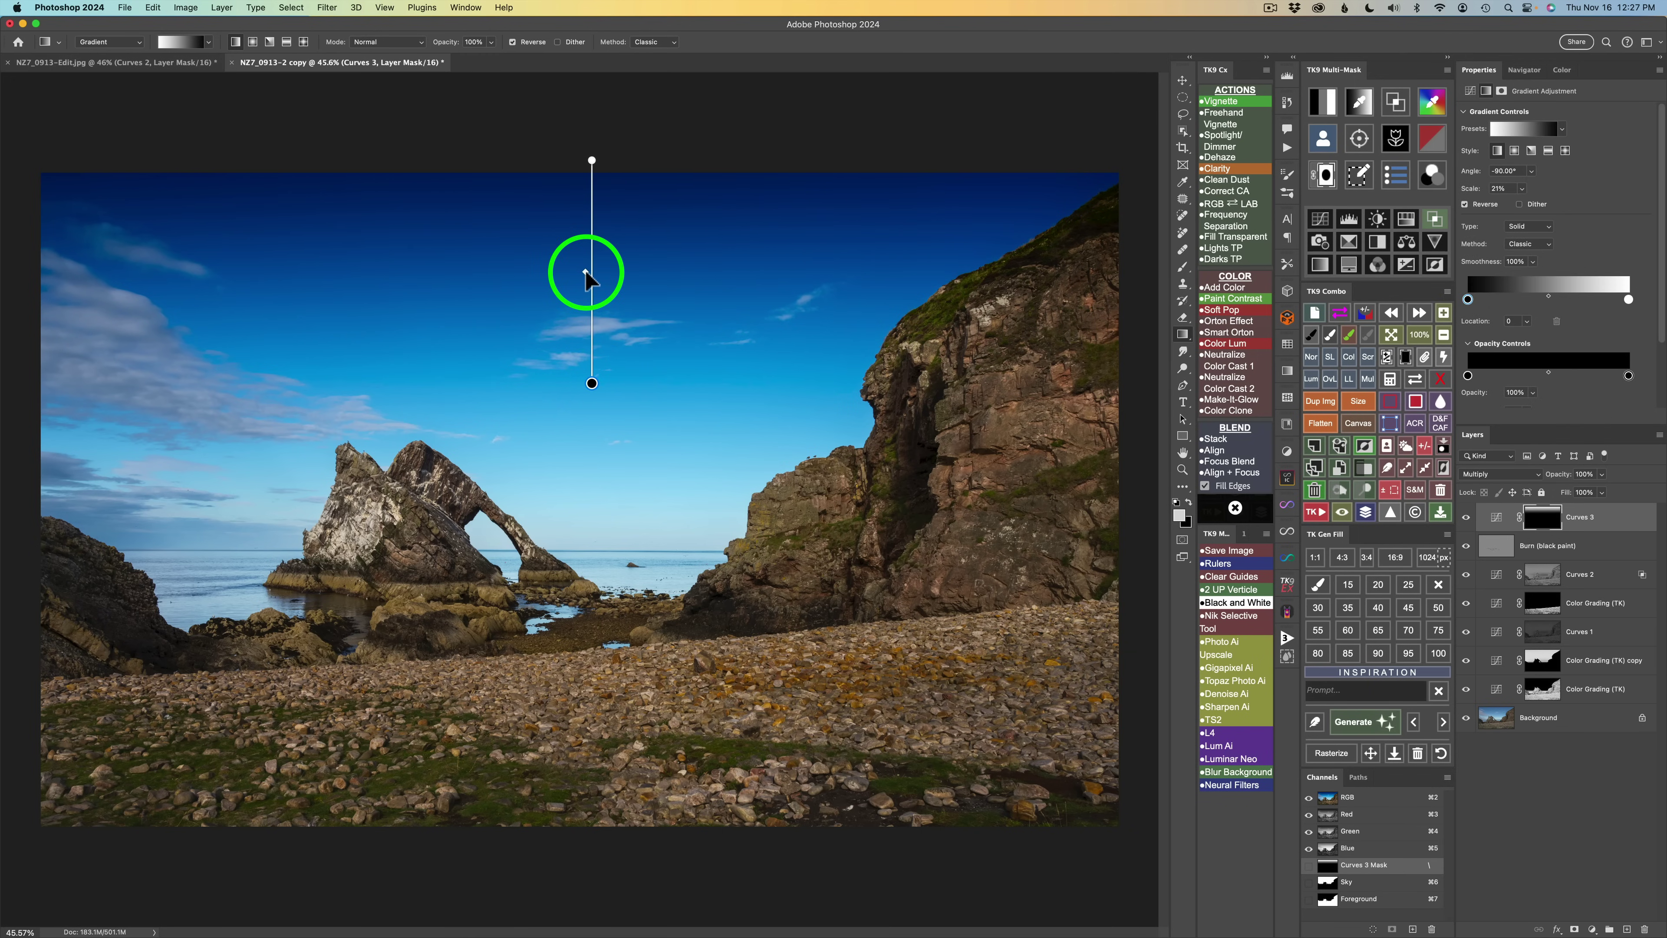
{"action": "left_click_drag", "start_coordinate": [586, 272], "coordinate": [563, 242]}
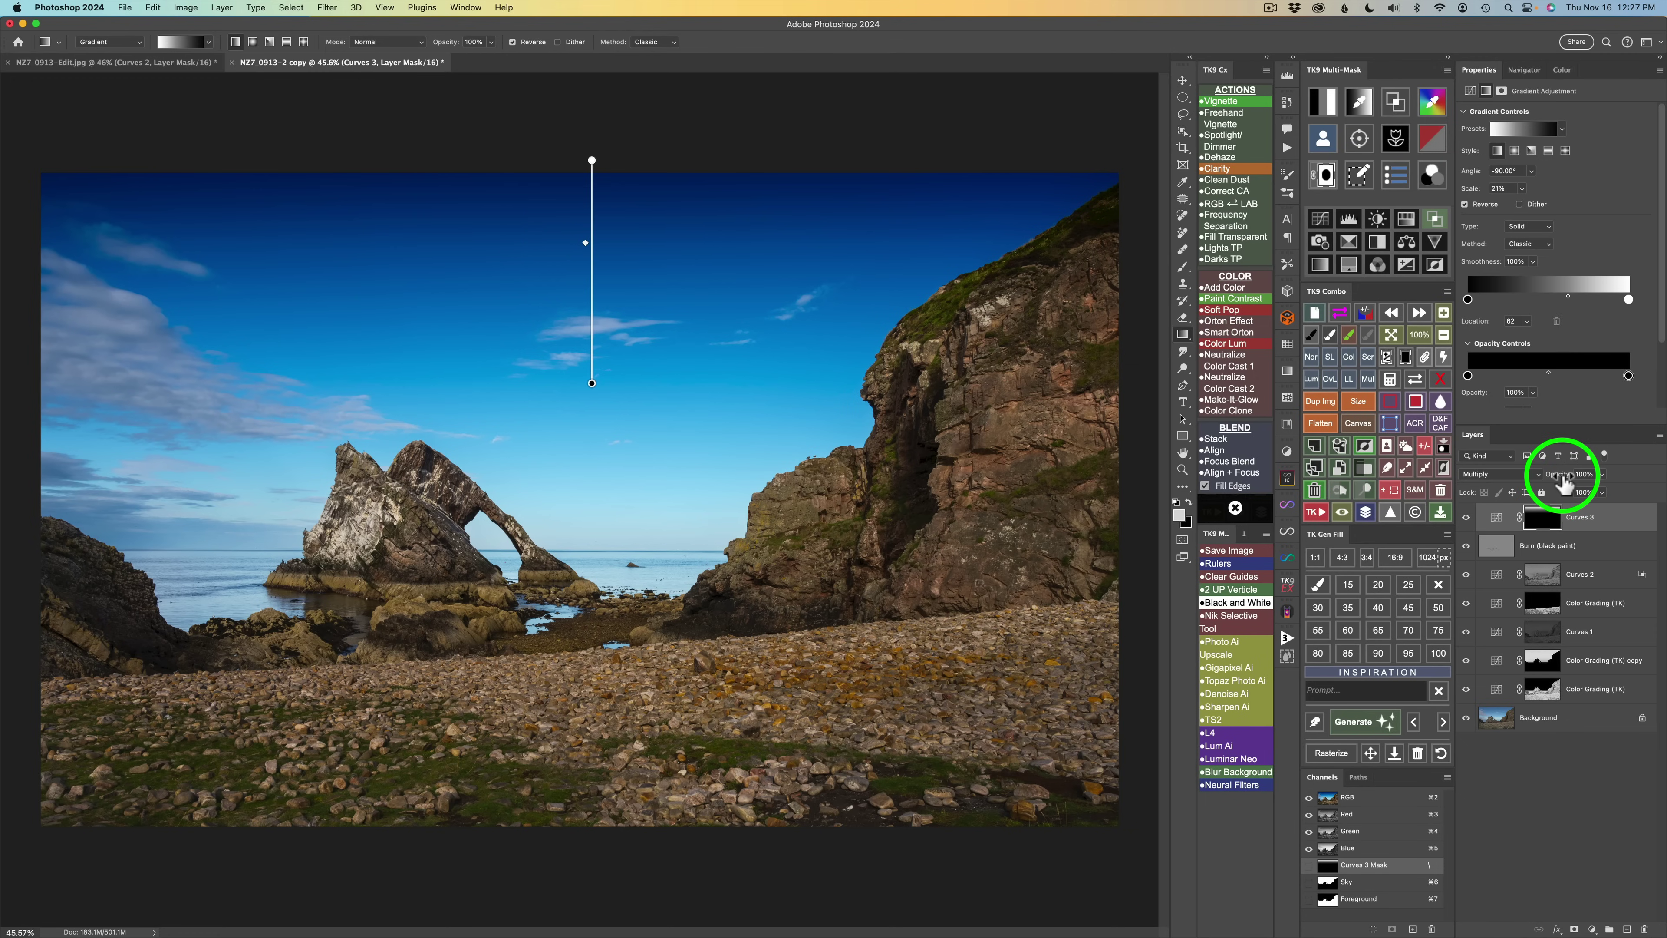
Lower the Curves 3 layer's opacity to 50%, and compare the image with the layer hidden and shown
{"action": "left_click_drag", "start_coordinate": [1564, 483], "coordinate": [1529, 479]}
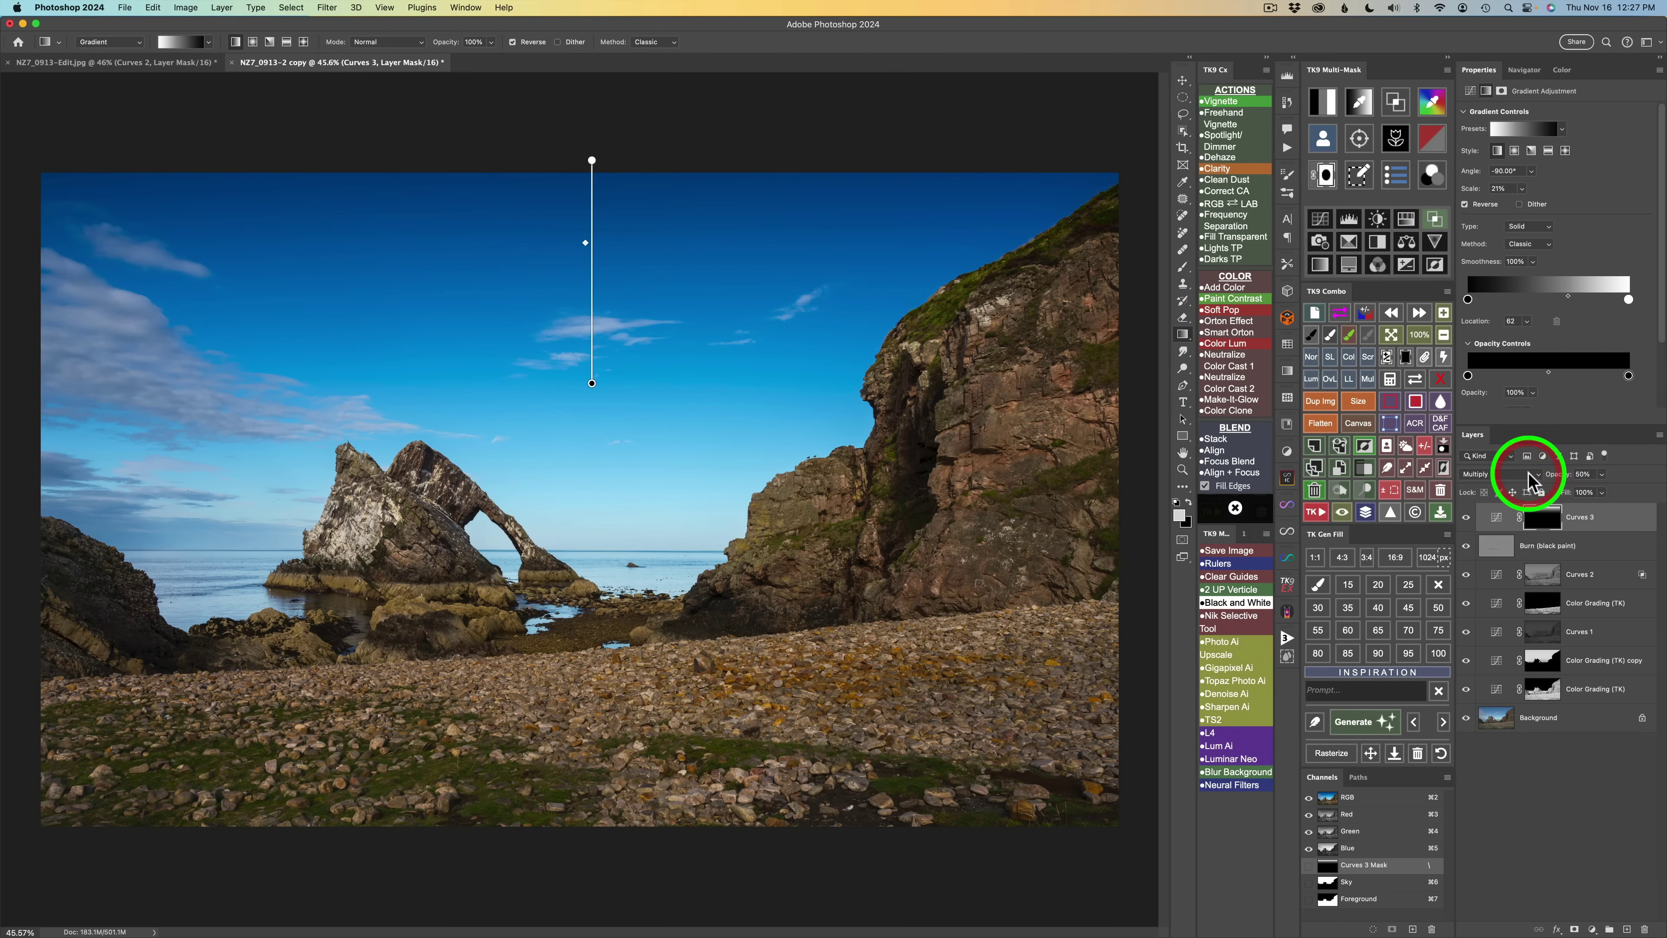
{"action": "left_click", "coordinate": [1466, 518]}
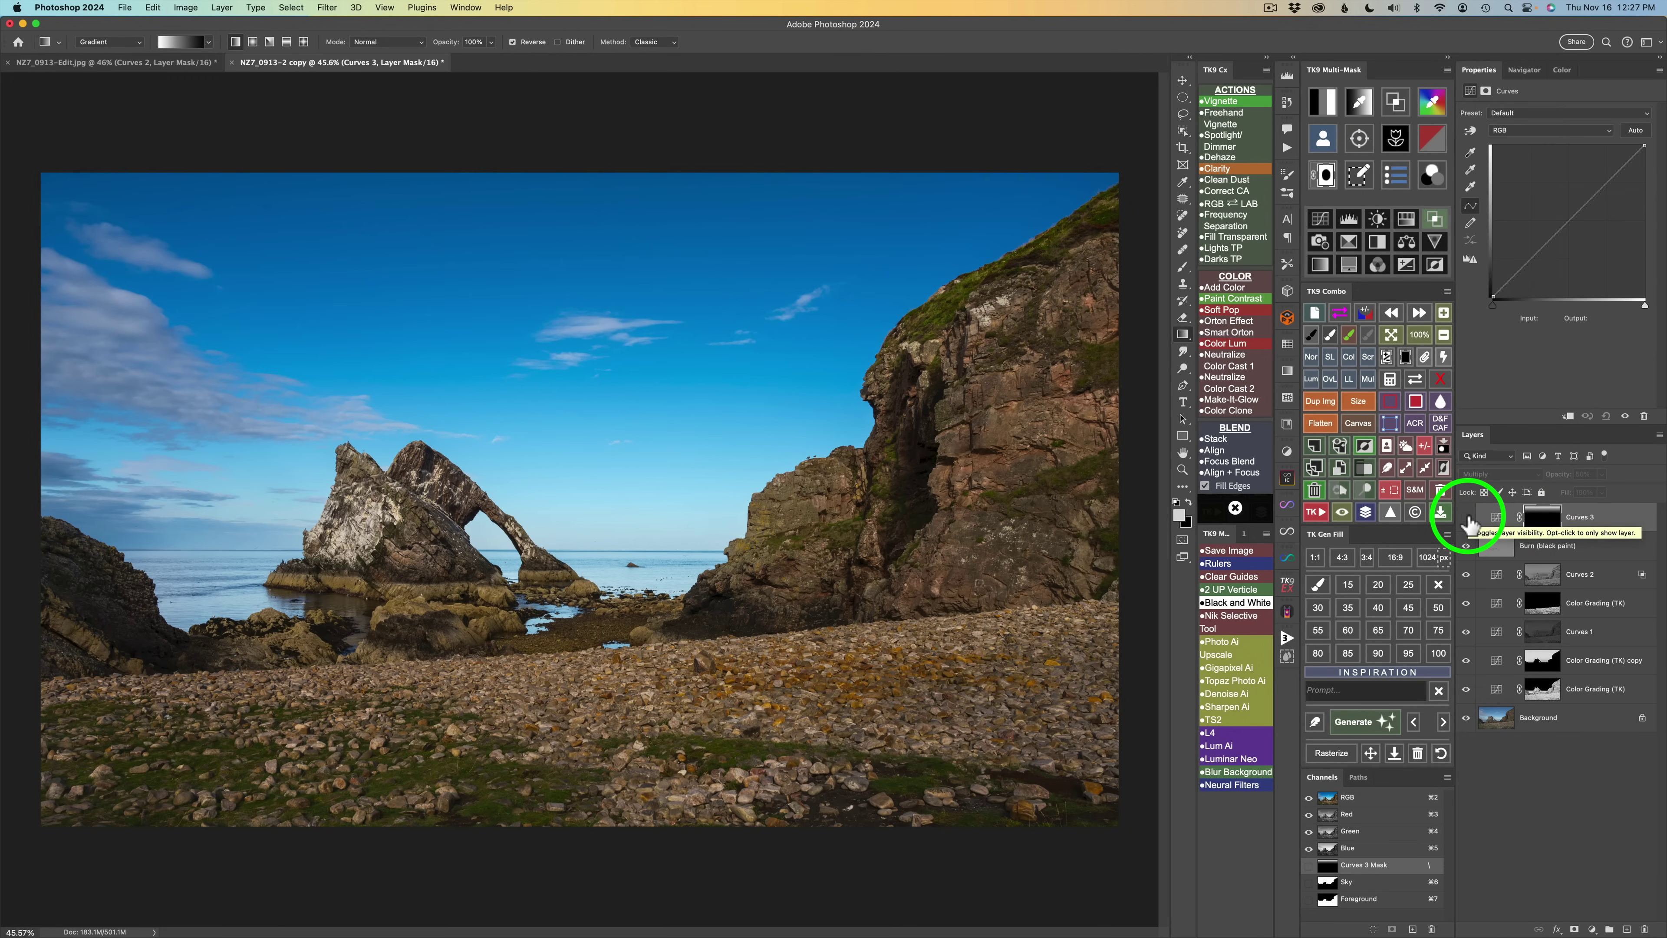
{"action": "left_click", "coordinate": [1467, 519]}
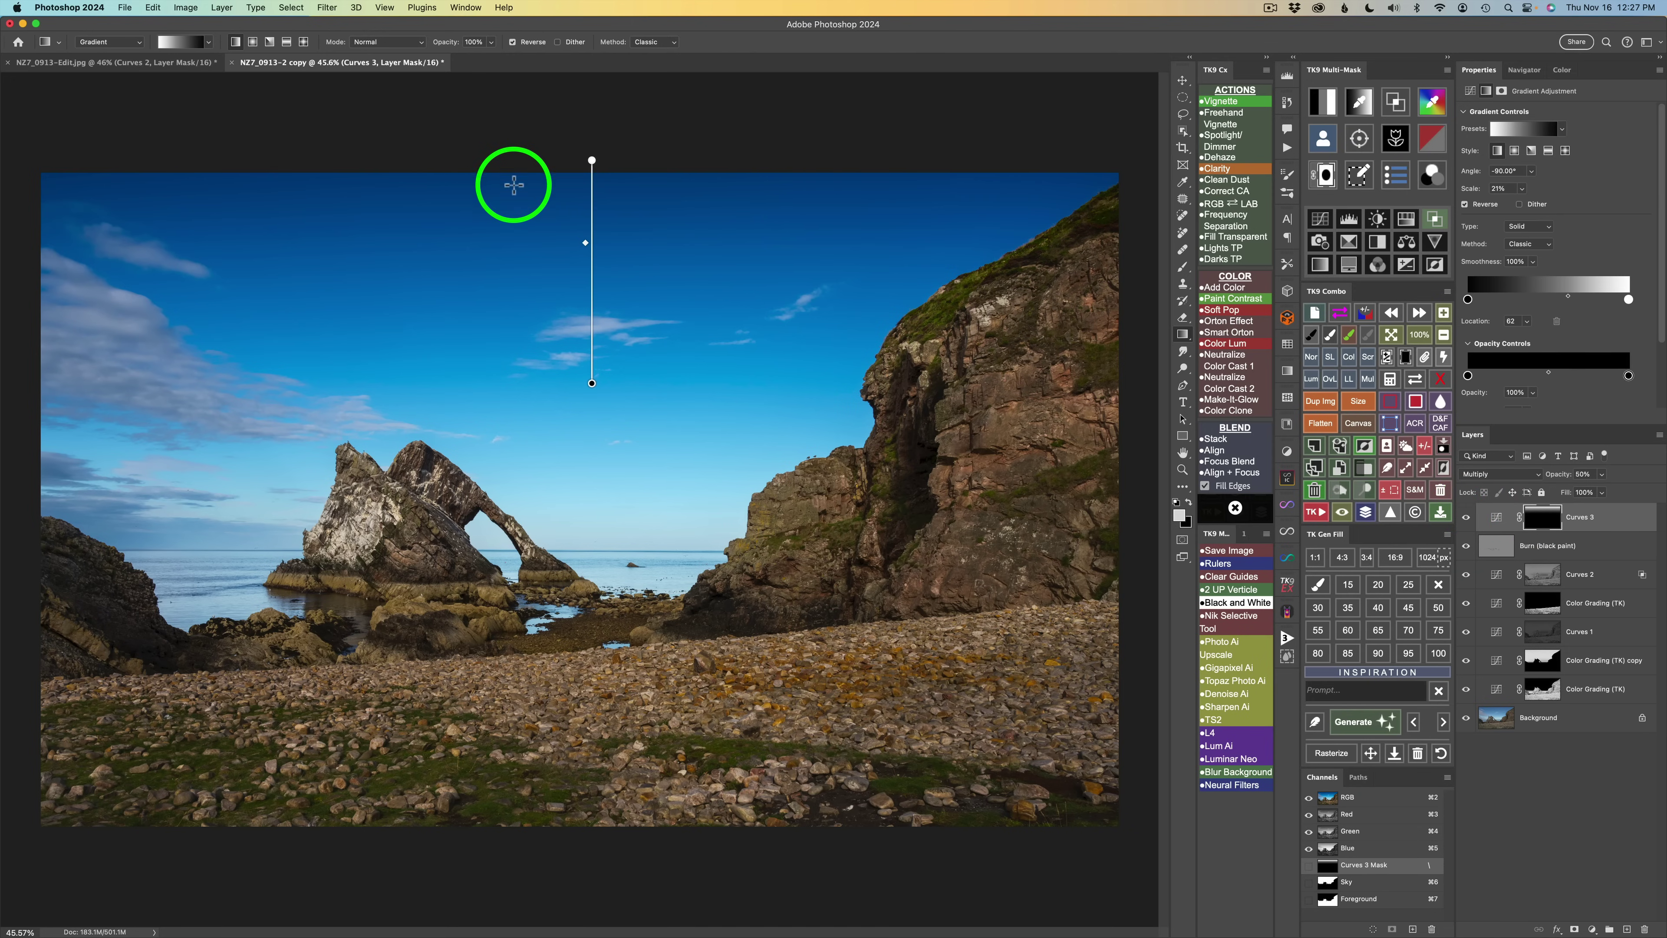
{"action": "left_click", "coordinate": [1497, 521]}
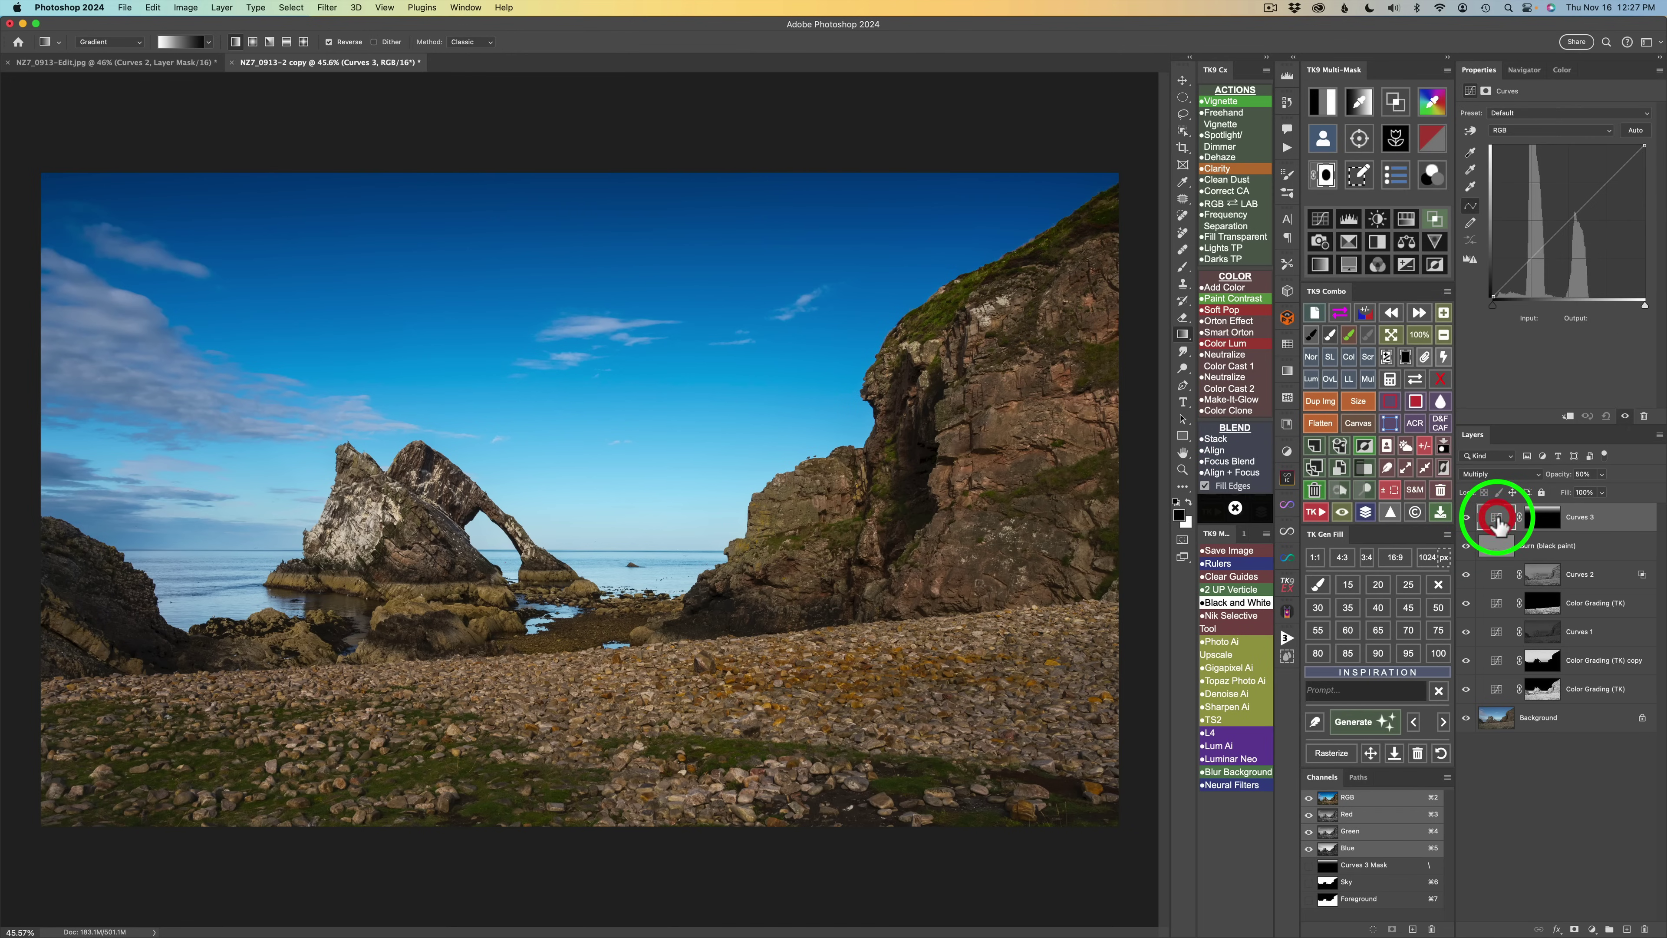
{"action": "left_click", "coordinate": [1467, 518]}
{"action": "left_click", "coordinate": [1467, 517]}
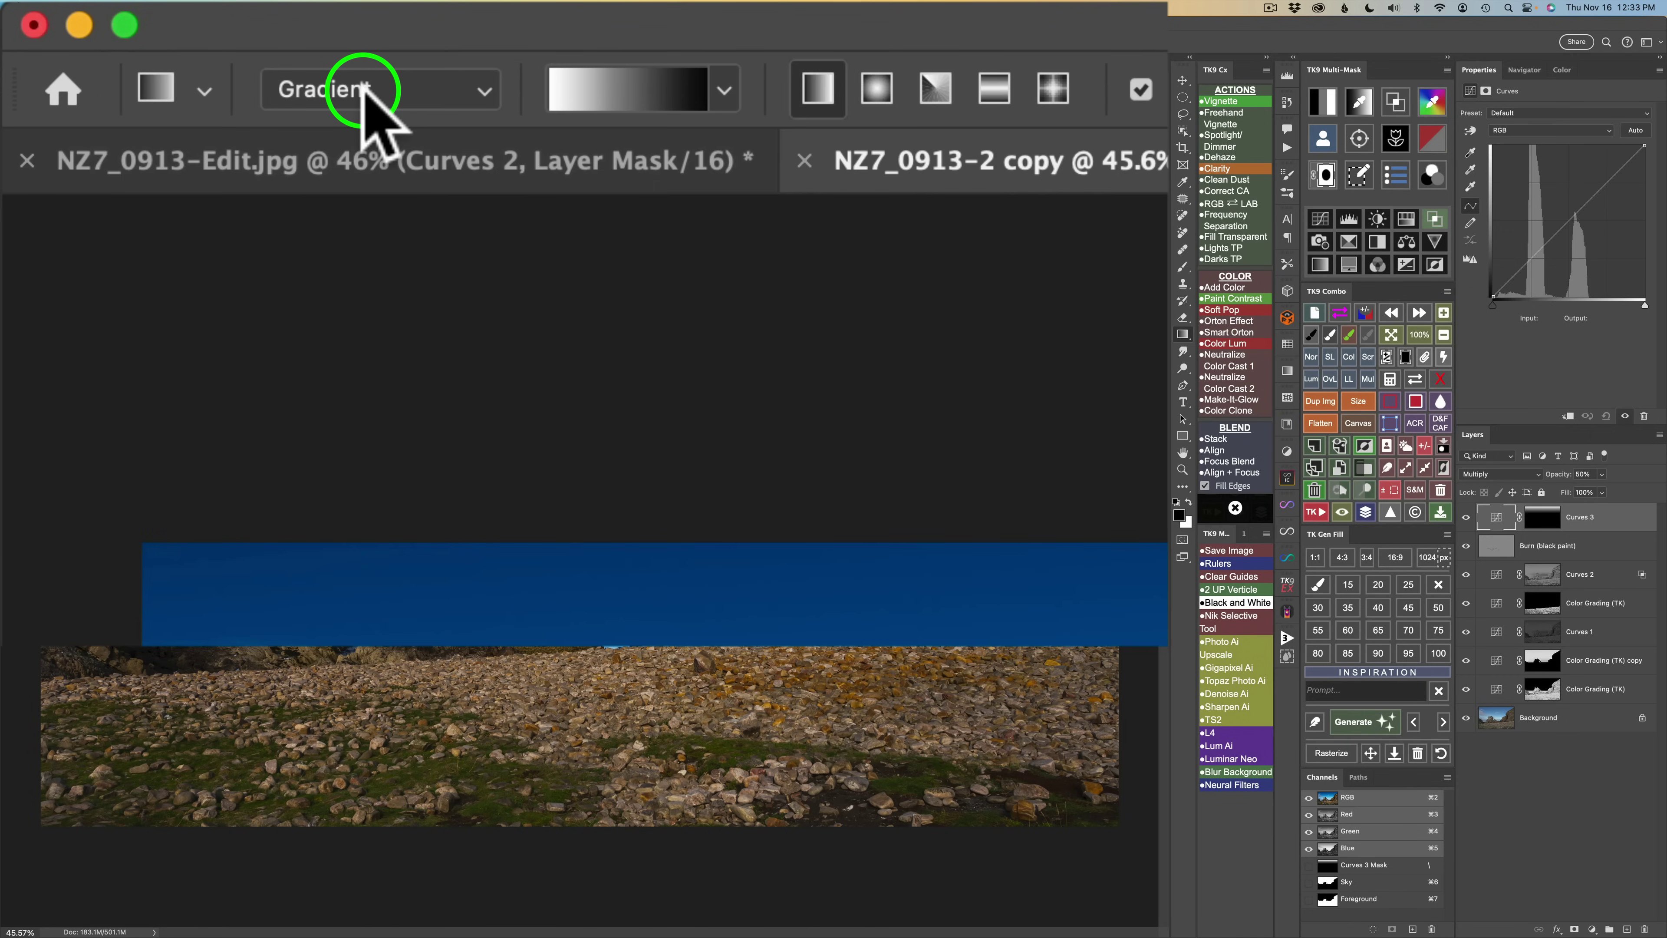
{"action": "left_click", "coordinate": [484, 92]}
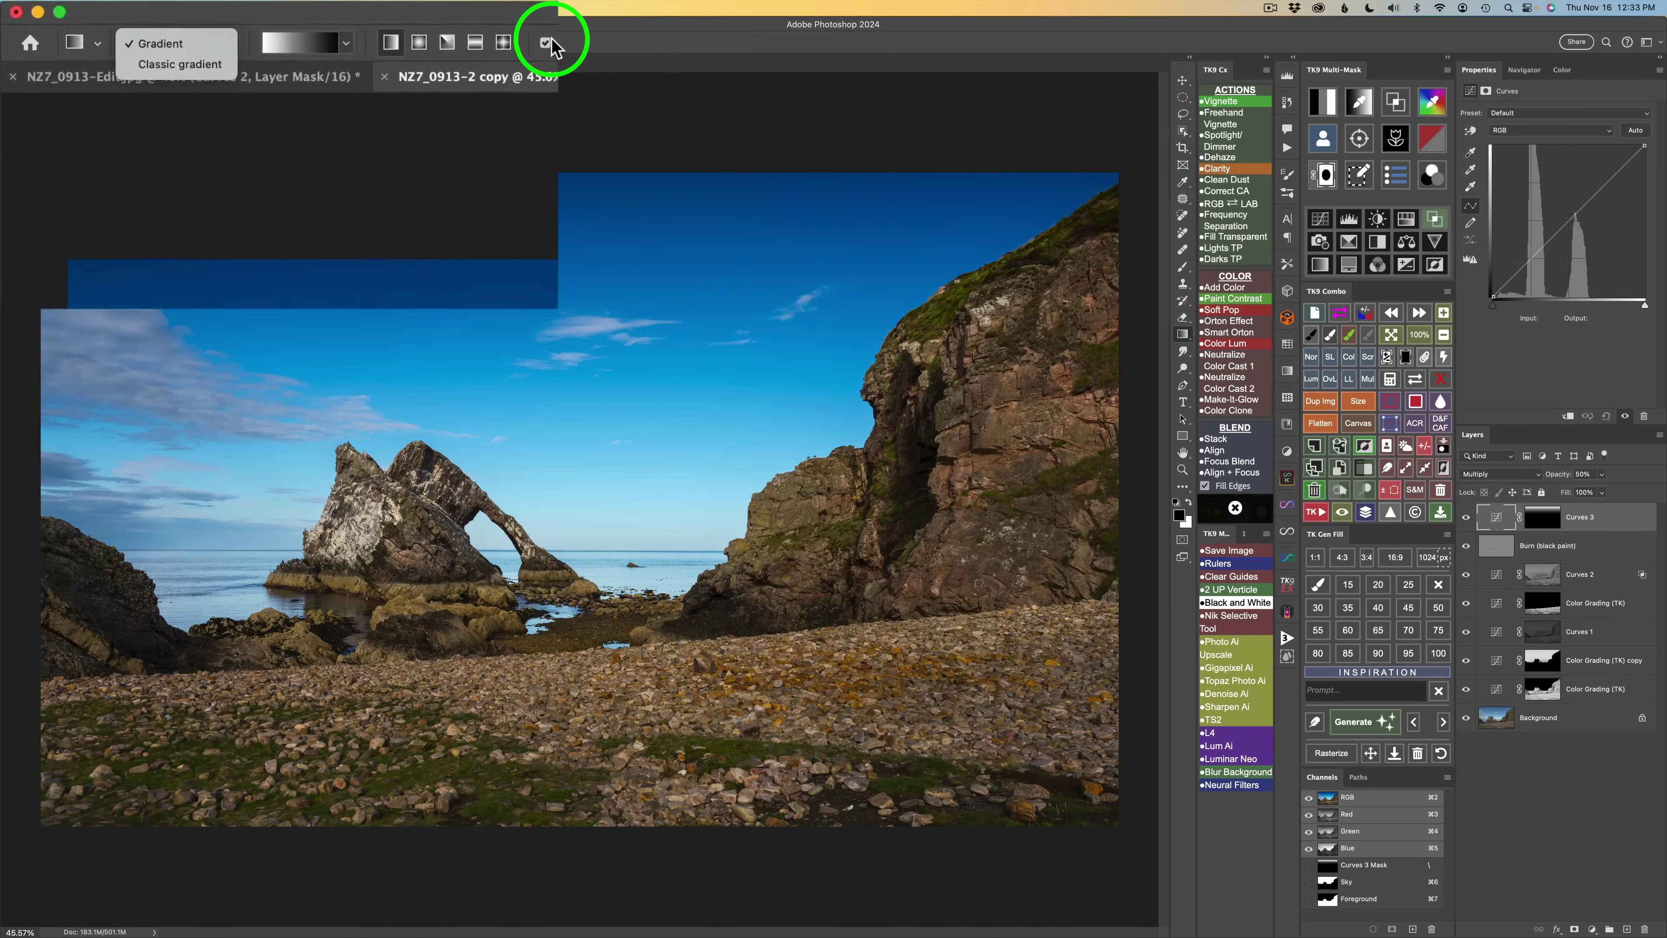
{"action": "left_click", "coordinate": [551, 44]}
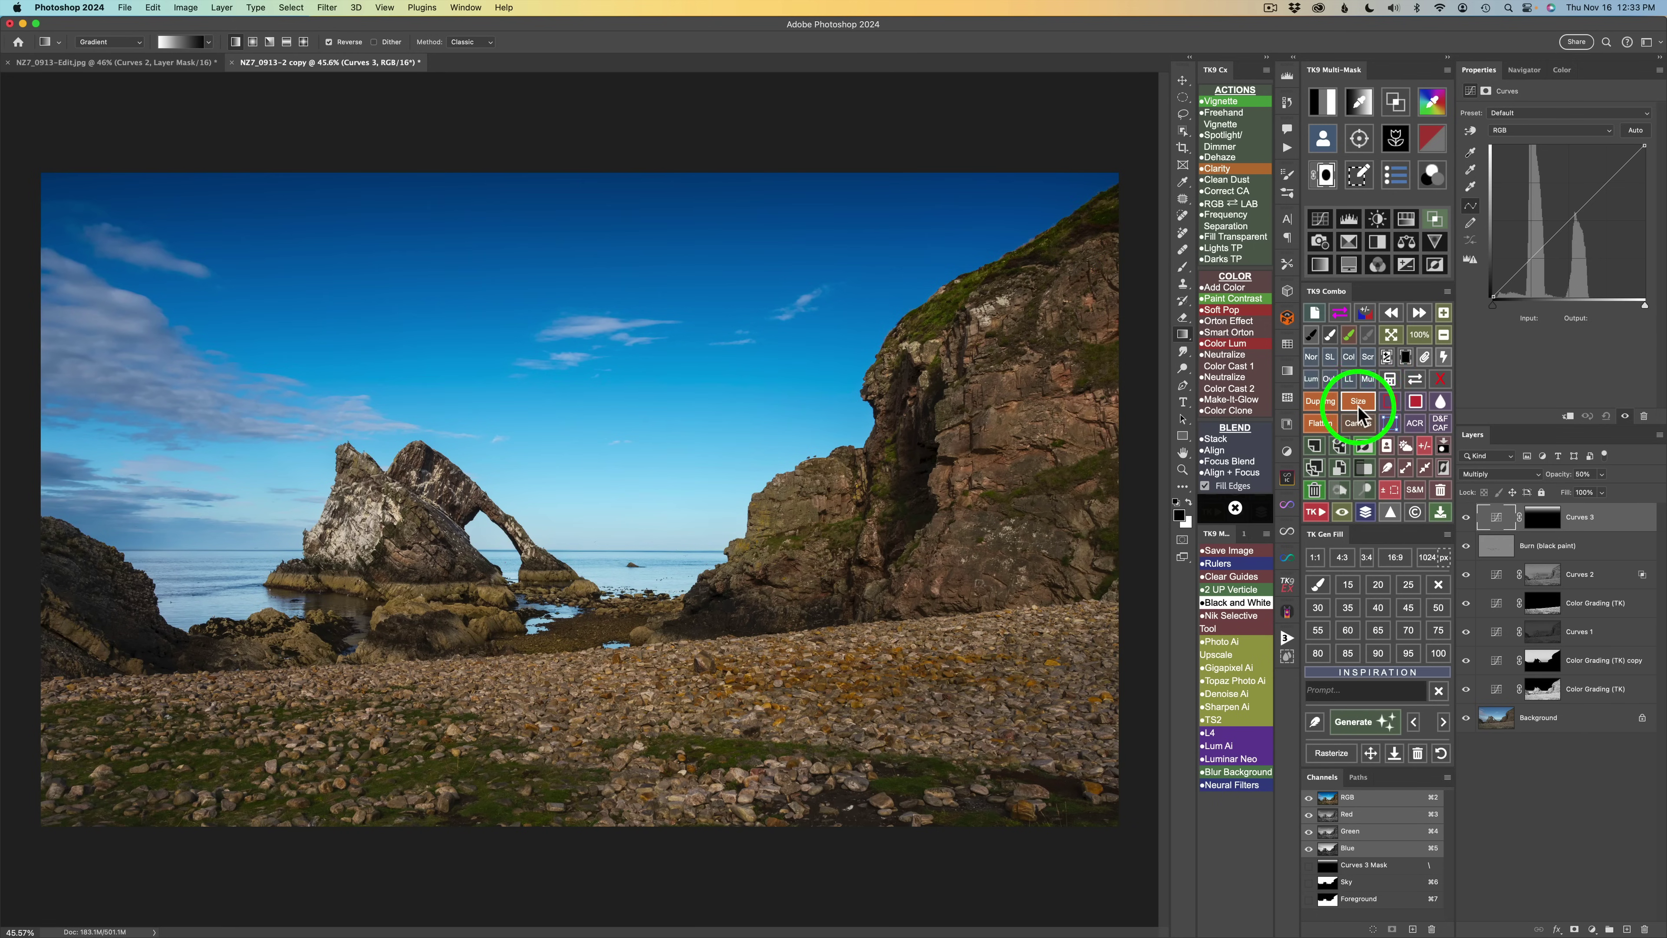
Subtract the saved Foreground channel from the Curves 3 layer mask so the darkening spares the cliff
{"action": "left_click", "coordinate": [1391, 380]}
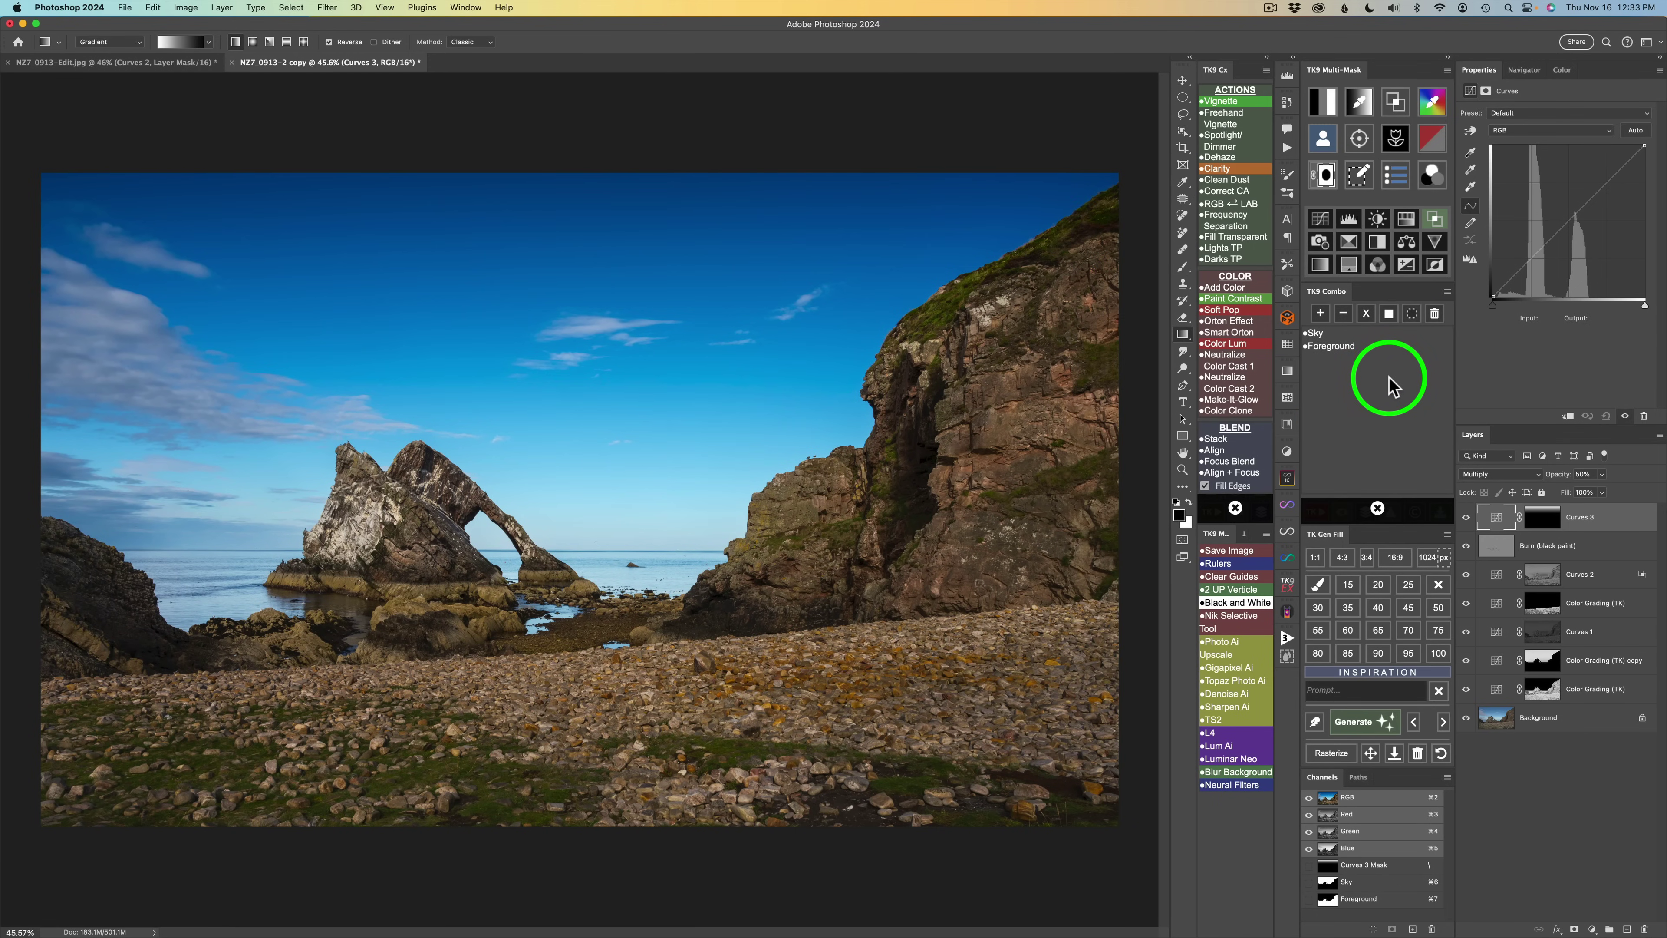
{"action": "left_click", "coordinate": [1323, 334]}
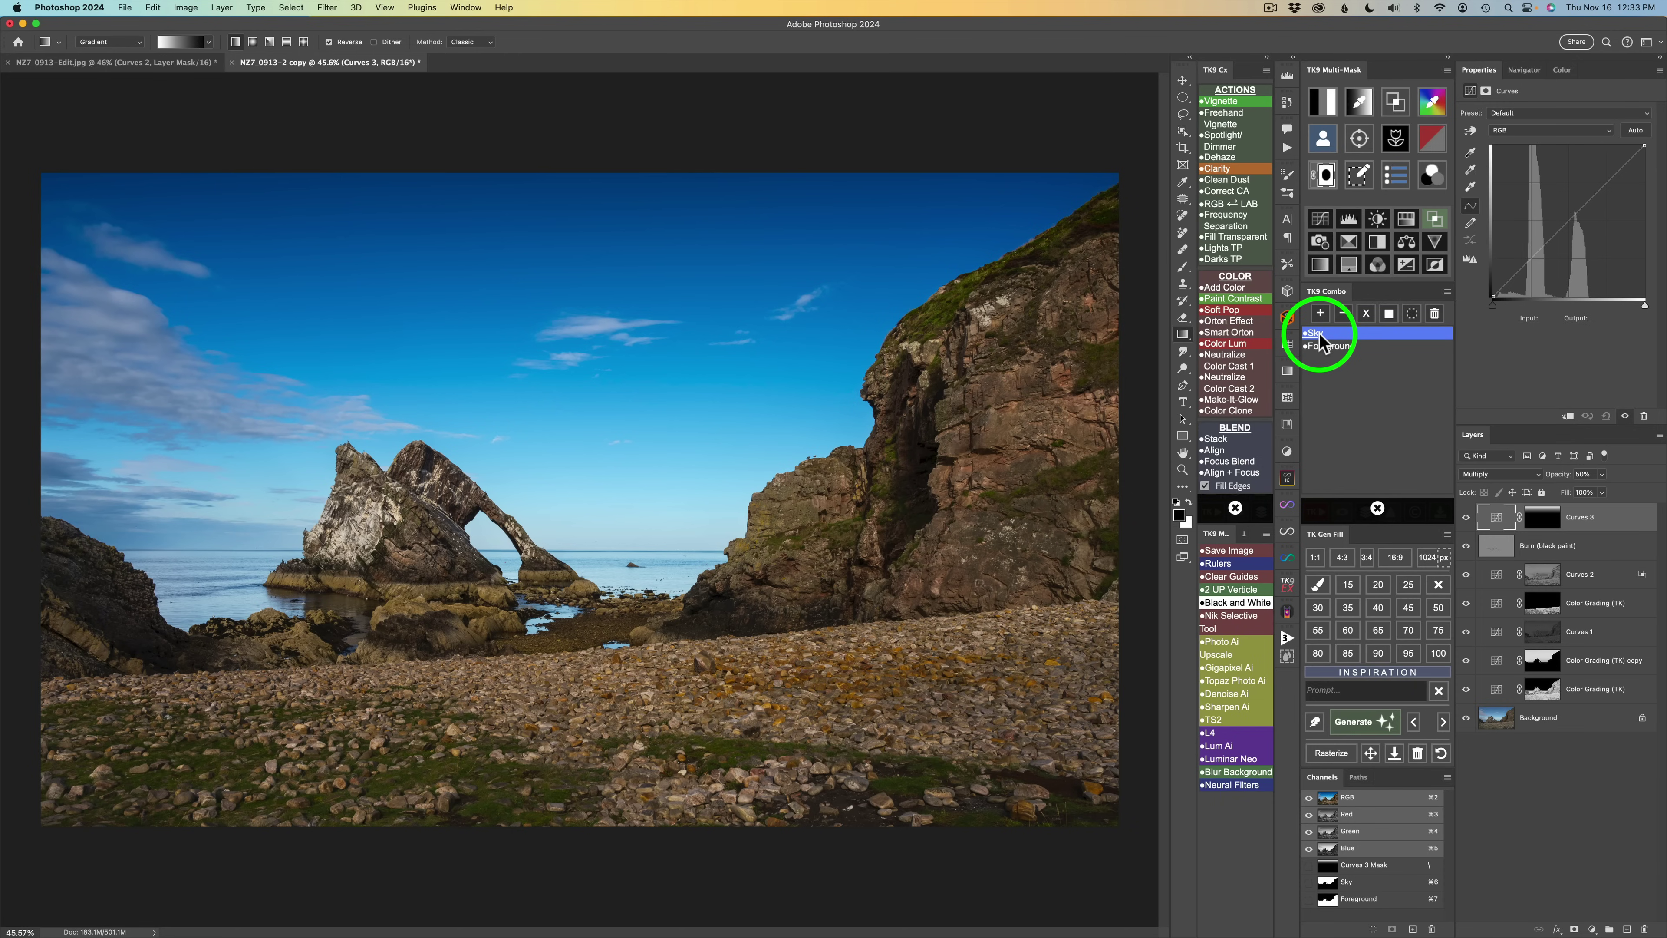
{"action": "left_click", "coordinate": [1349, 319]}
{"action": "left_click", "coordinate": [1335, 345]}
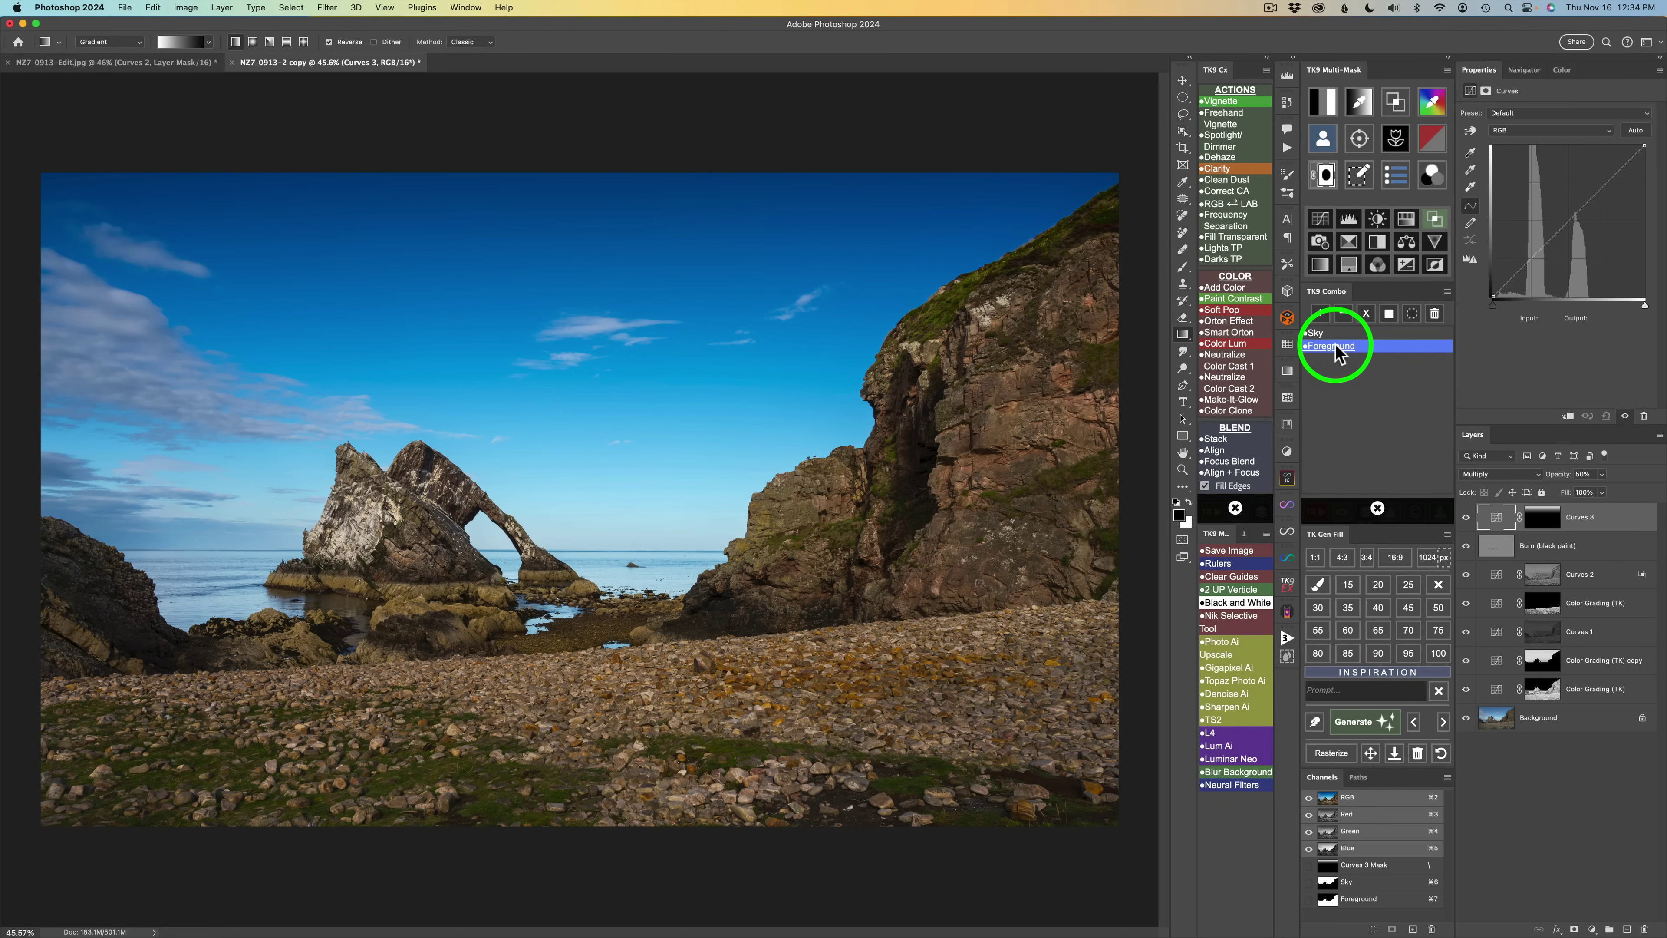
{"action": "left_click", "coordinate": [1335, 346]}
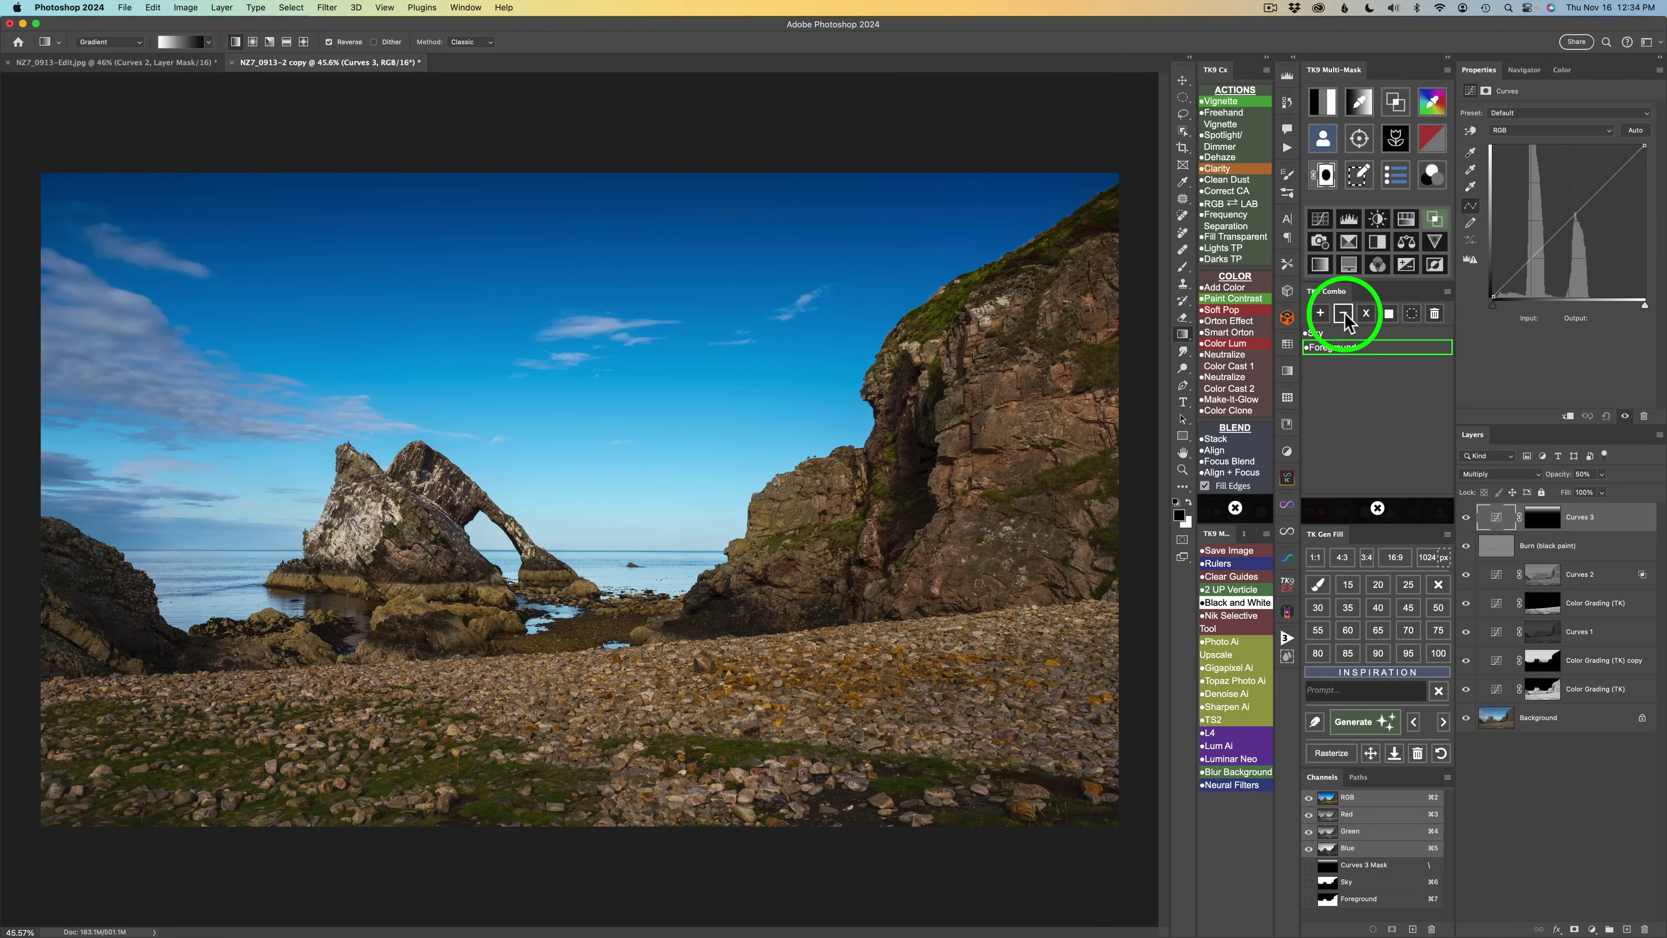
{"action": "left_click", "coordinate": [1343, 315]}
{"action": "left_click", "coordinate": [1339, 349]}
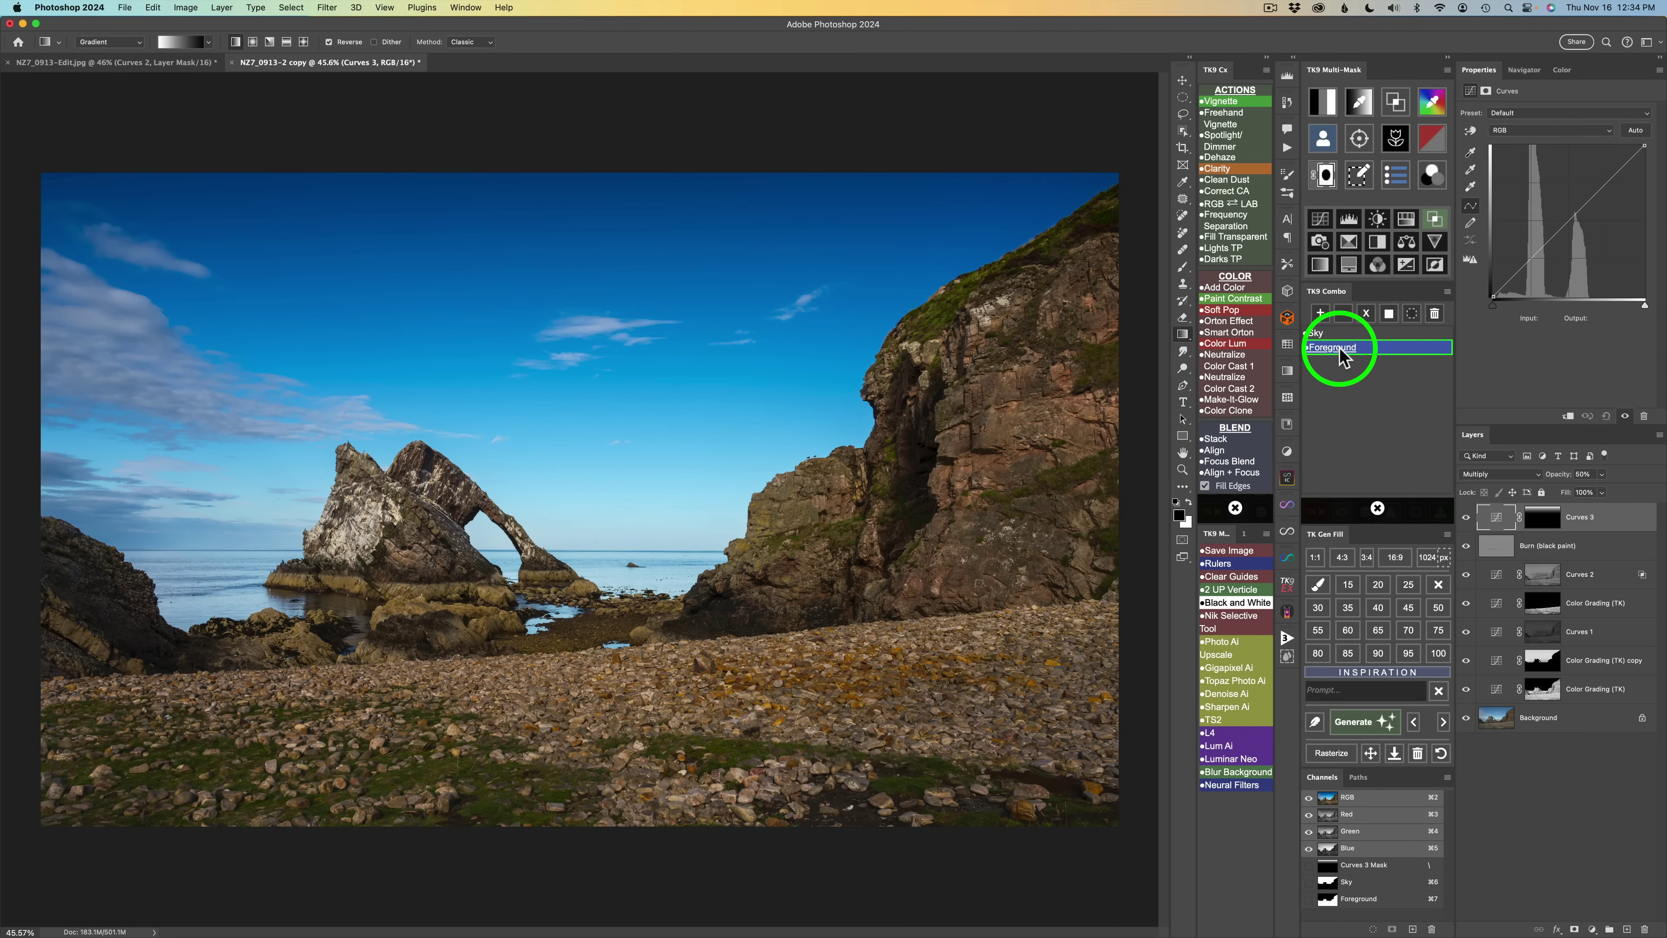
{"action": "left_click", "coordinate": [1344, 315]}
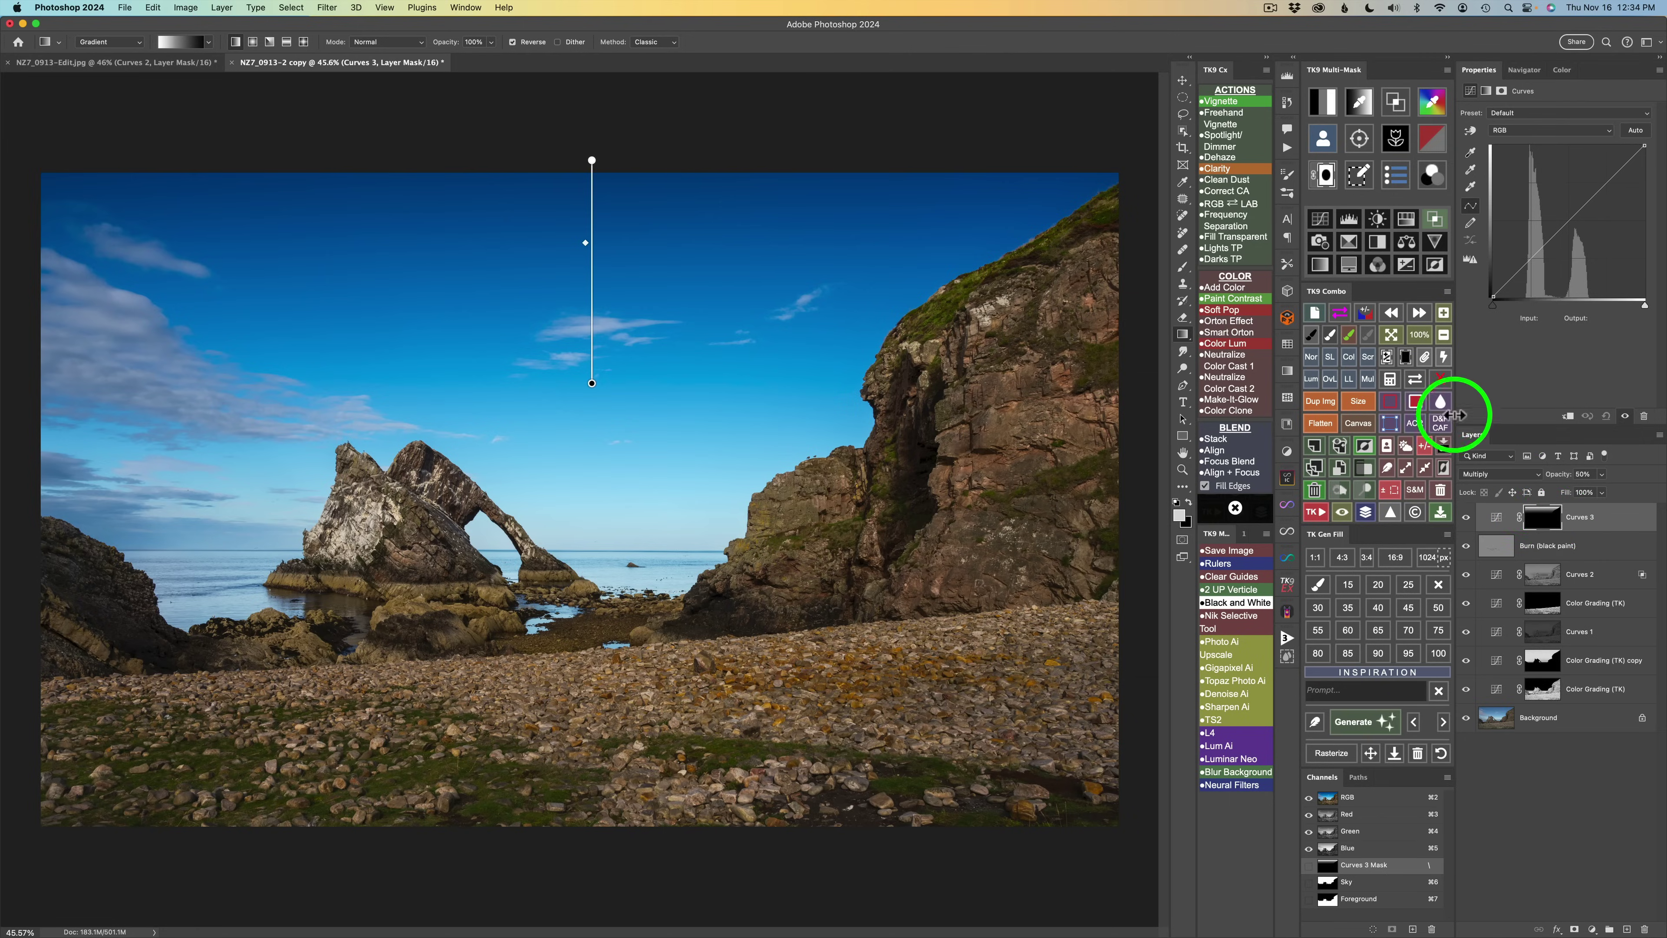
View the Curves 3 mask on its own, and compare the image with the Curves 3 layer hidden and shown
{"action": "left_click", "coordinate": [1416, 381]}
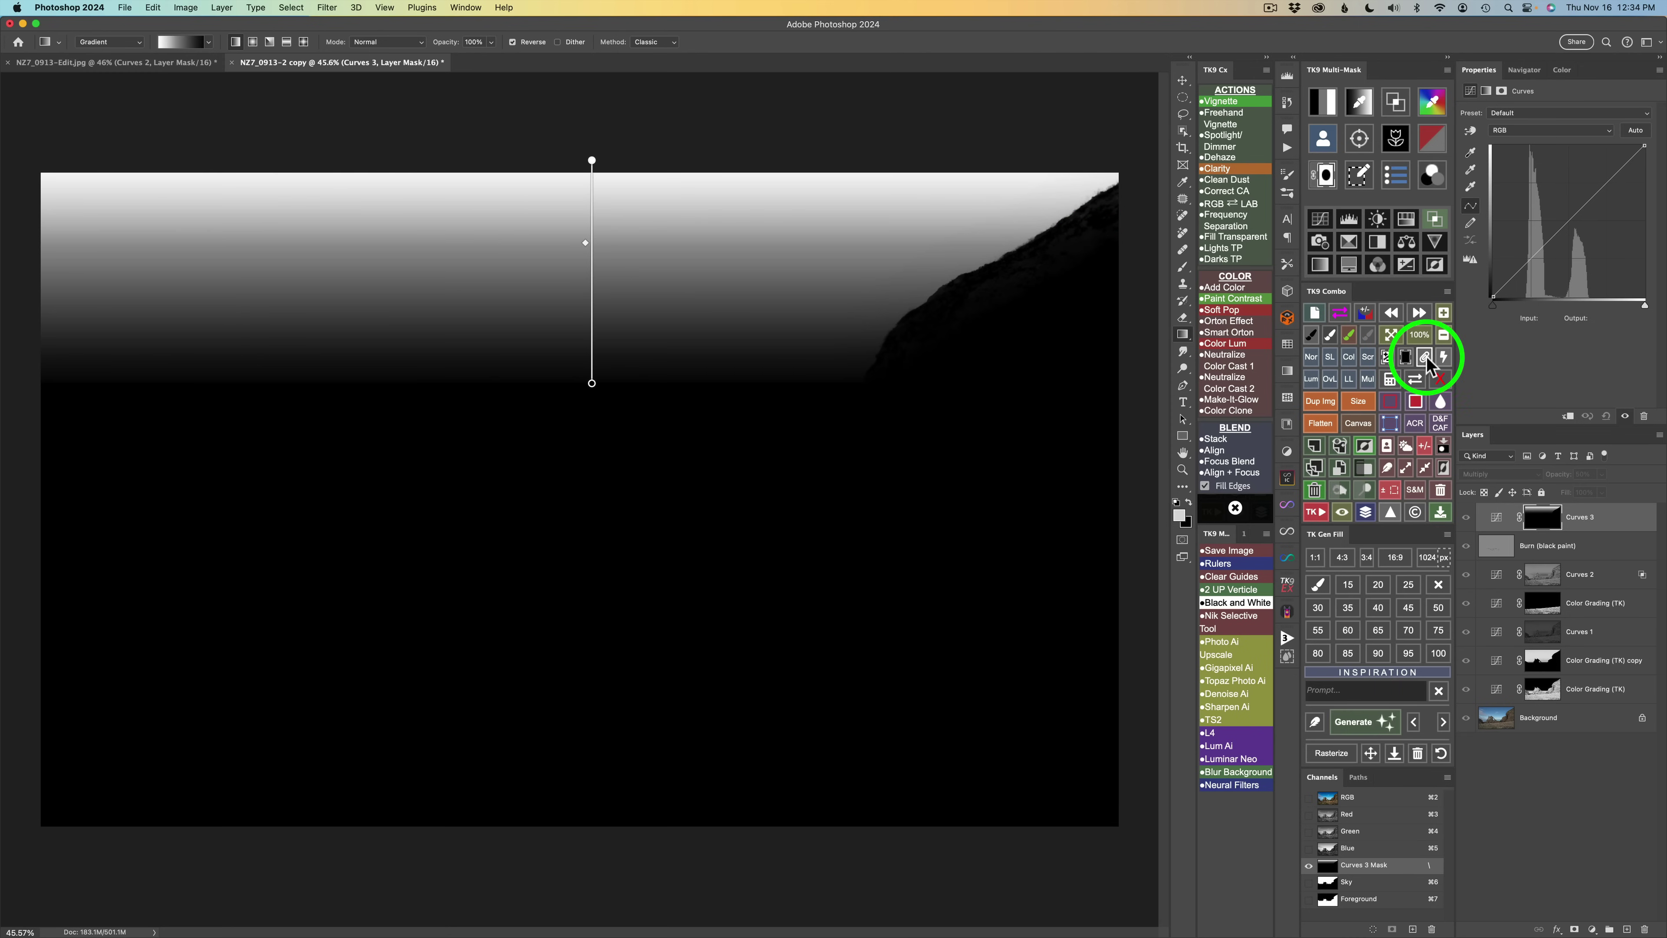
{"action": "left_click", "coordinate": [1416, 384]}
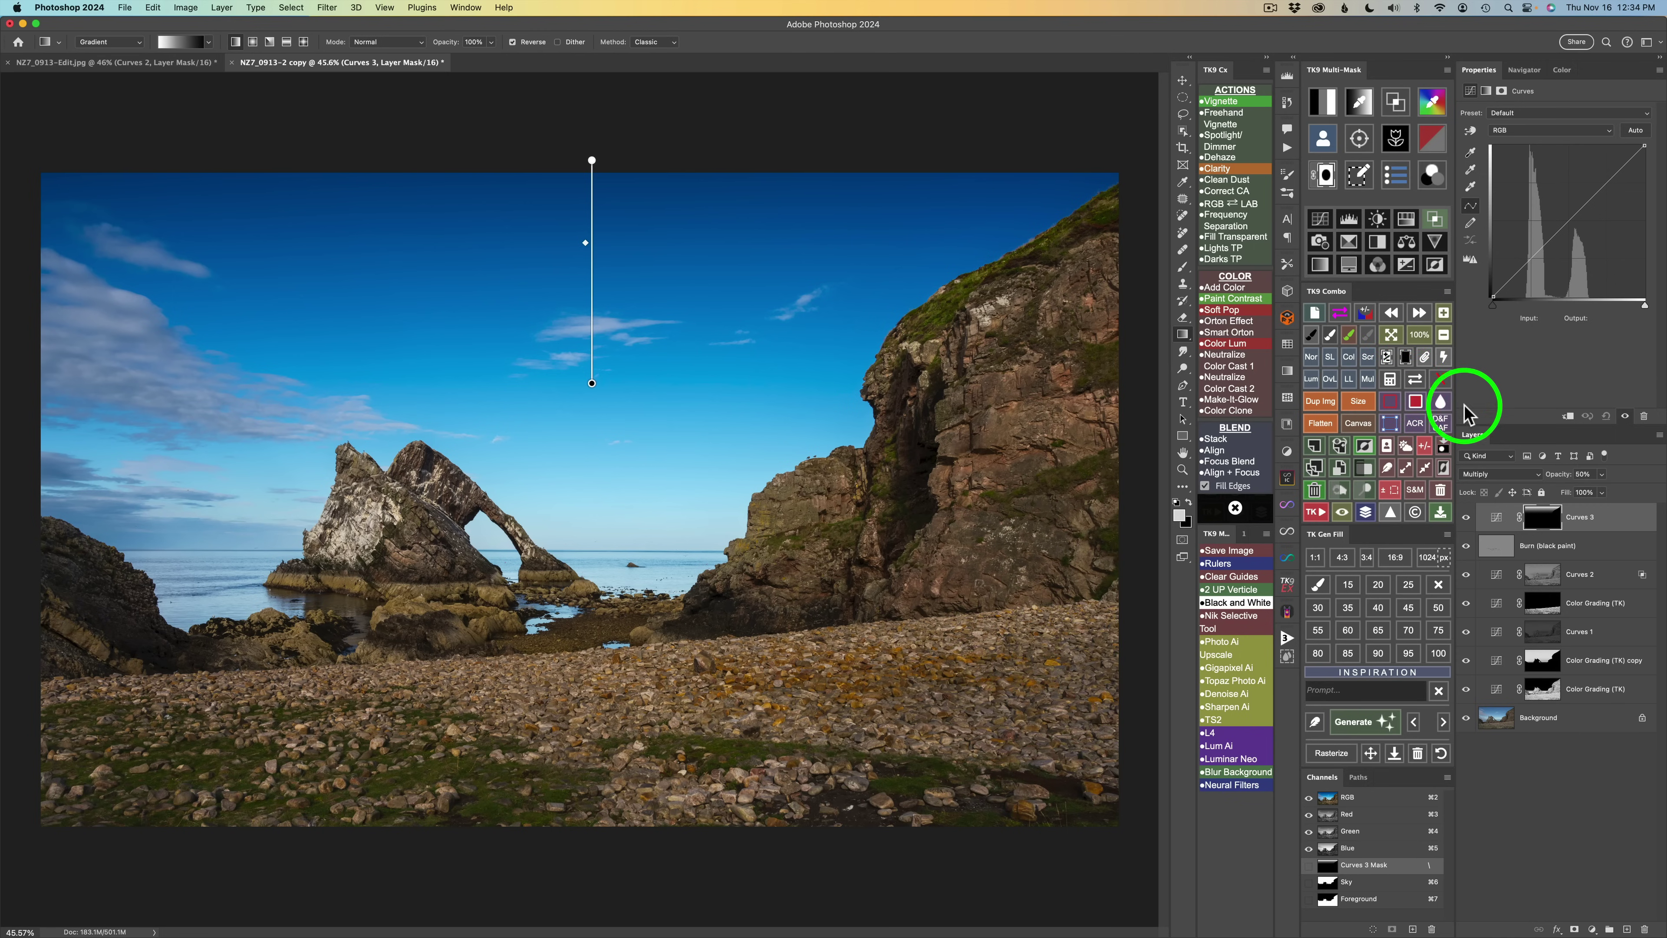
{"action": "left_click", "coordinate": [1487, 518]}
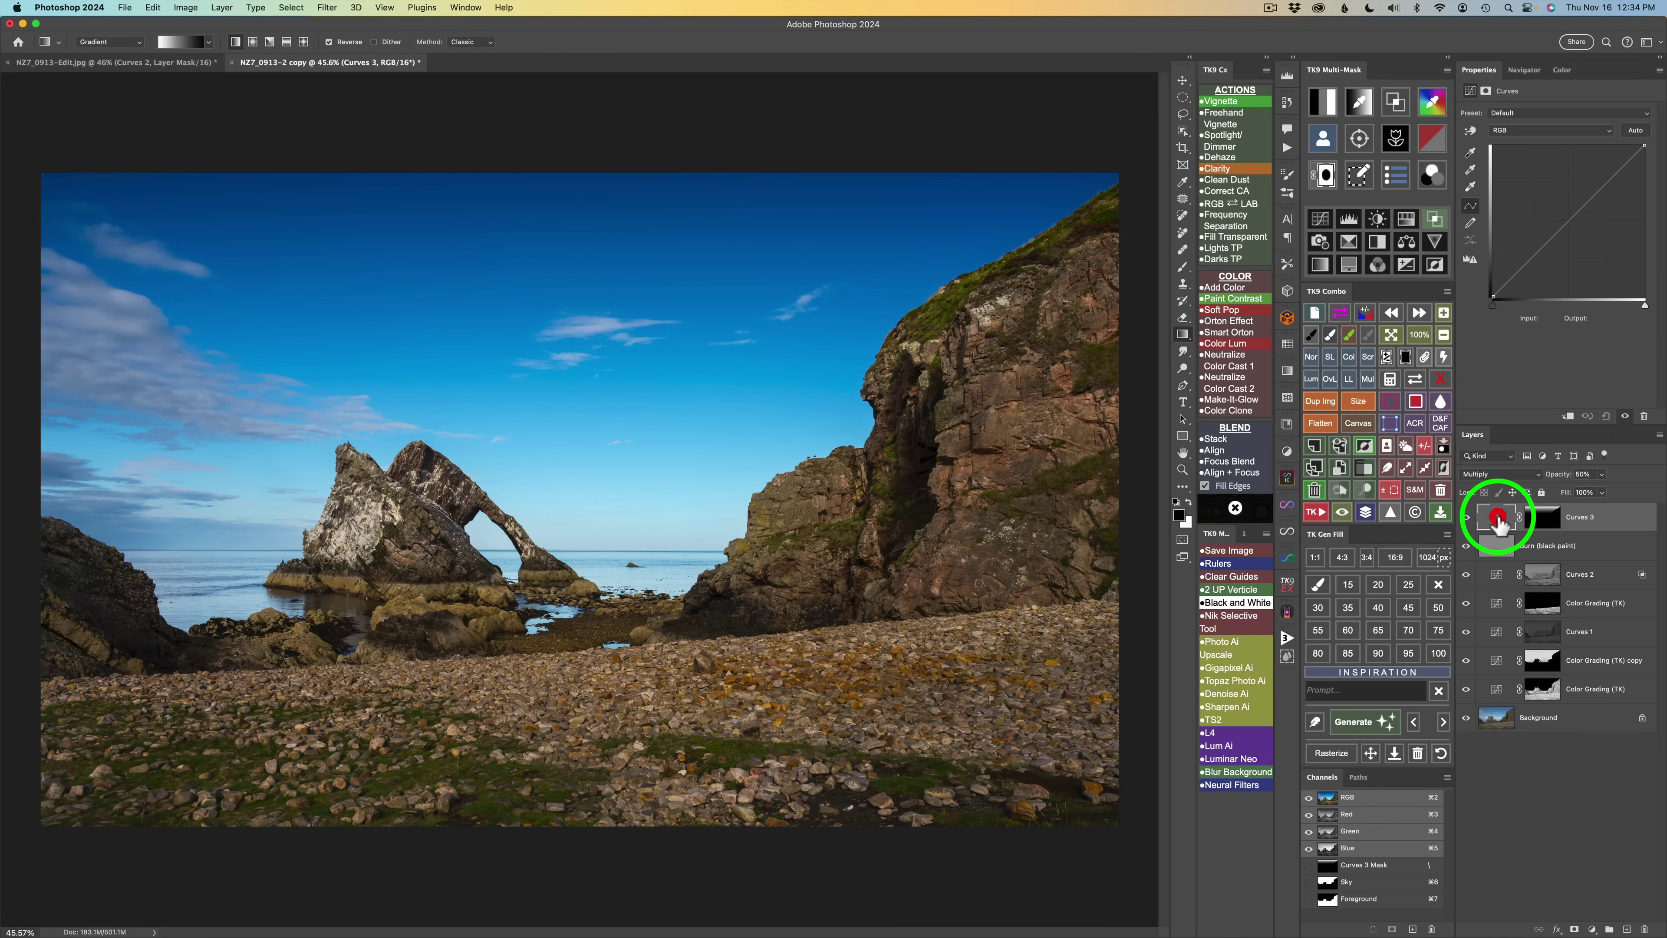
{"action": "left_click", "coordinate": [1467, 518]}
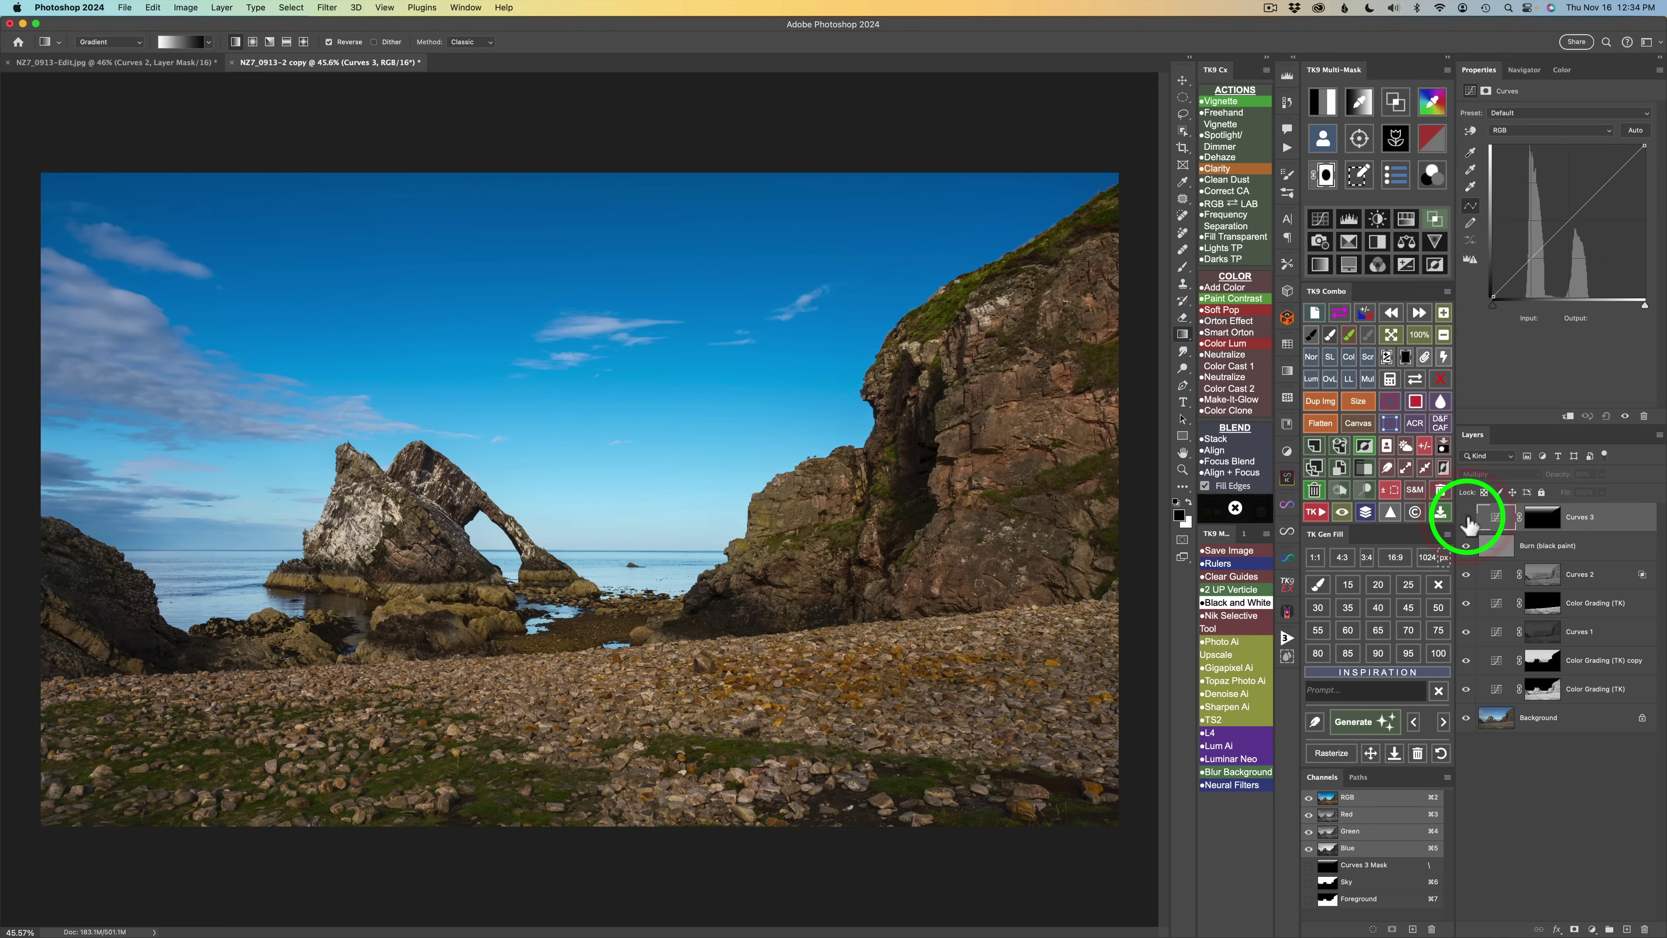
{"action": "left_click", "coordinate": [1466, 518]}
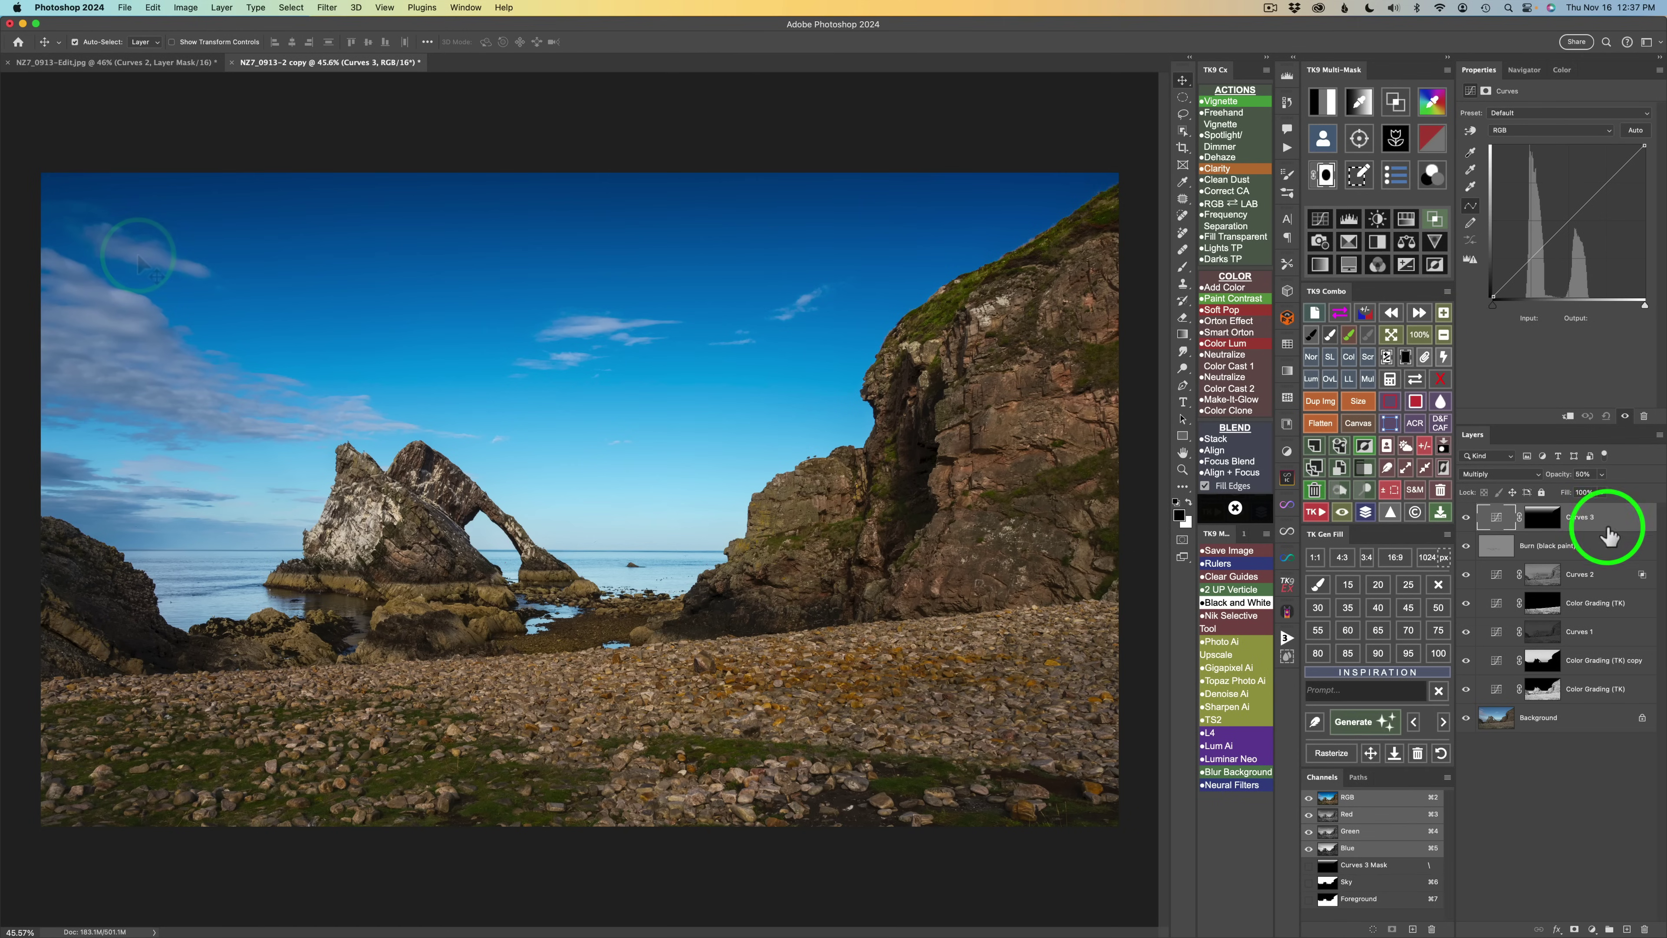
Refine the highlight-excluding Blend If on Curves 3 by extending its feather to the darkest tones, and compare the layer hidden and shown
{"action": "left_click", "coordinate": [1437, 221]}
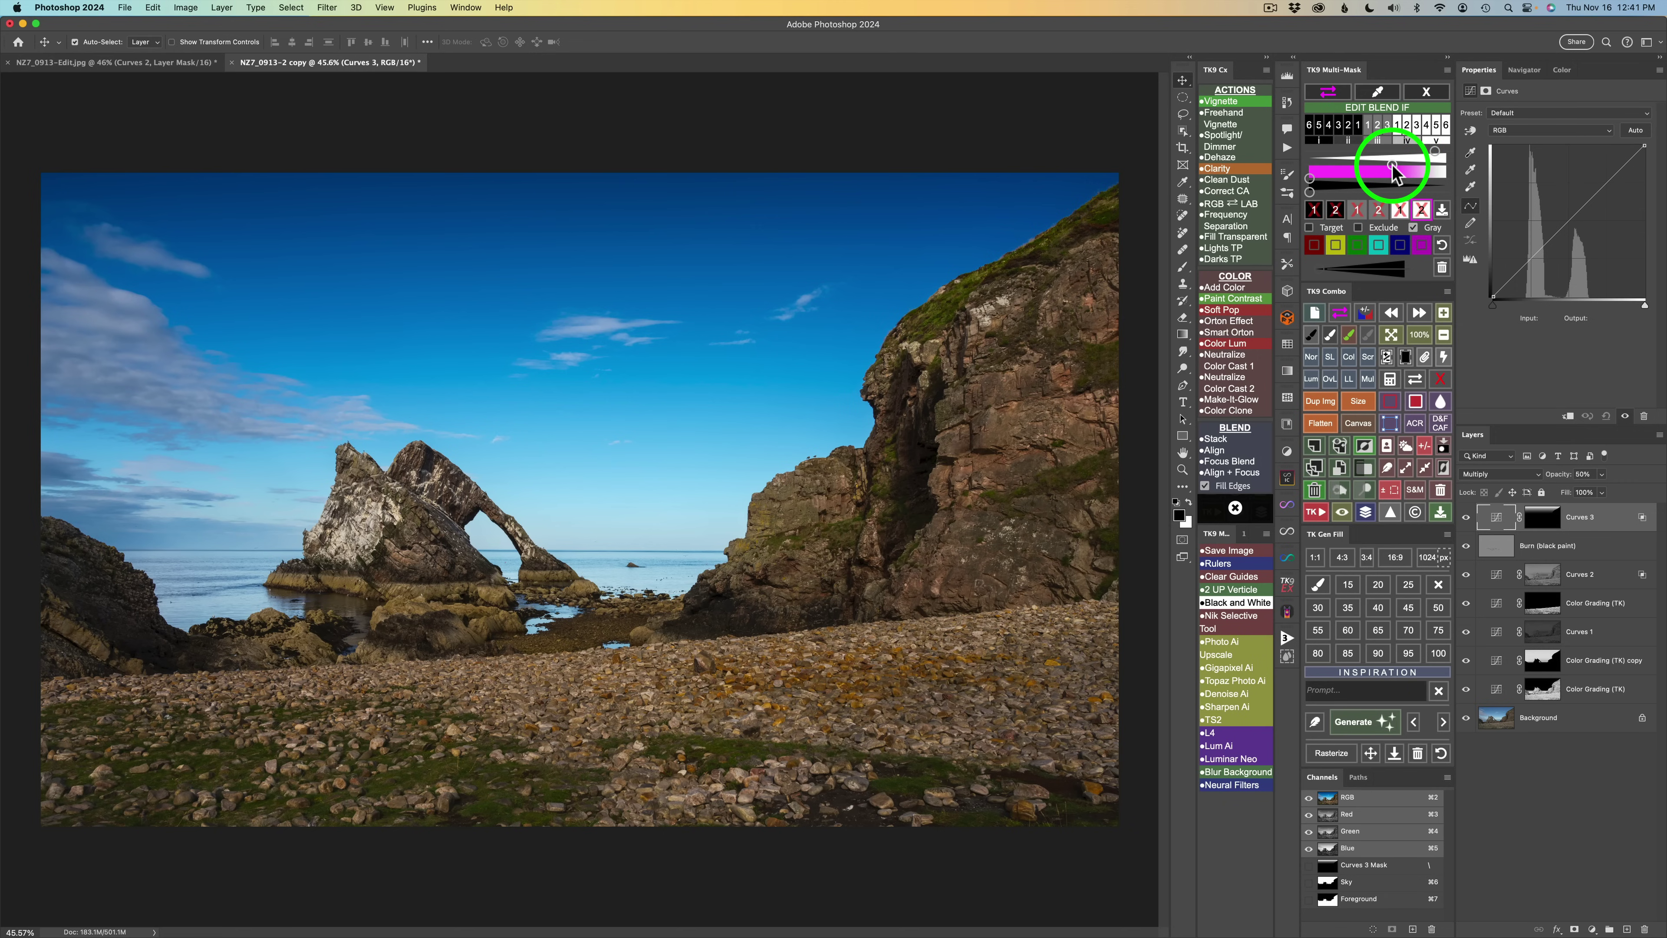
{"action": "left_click_drag", "start_coordinate": [1386, 167], "coordinate": [1346, 165]}
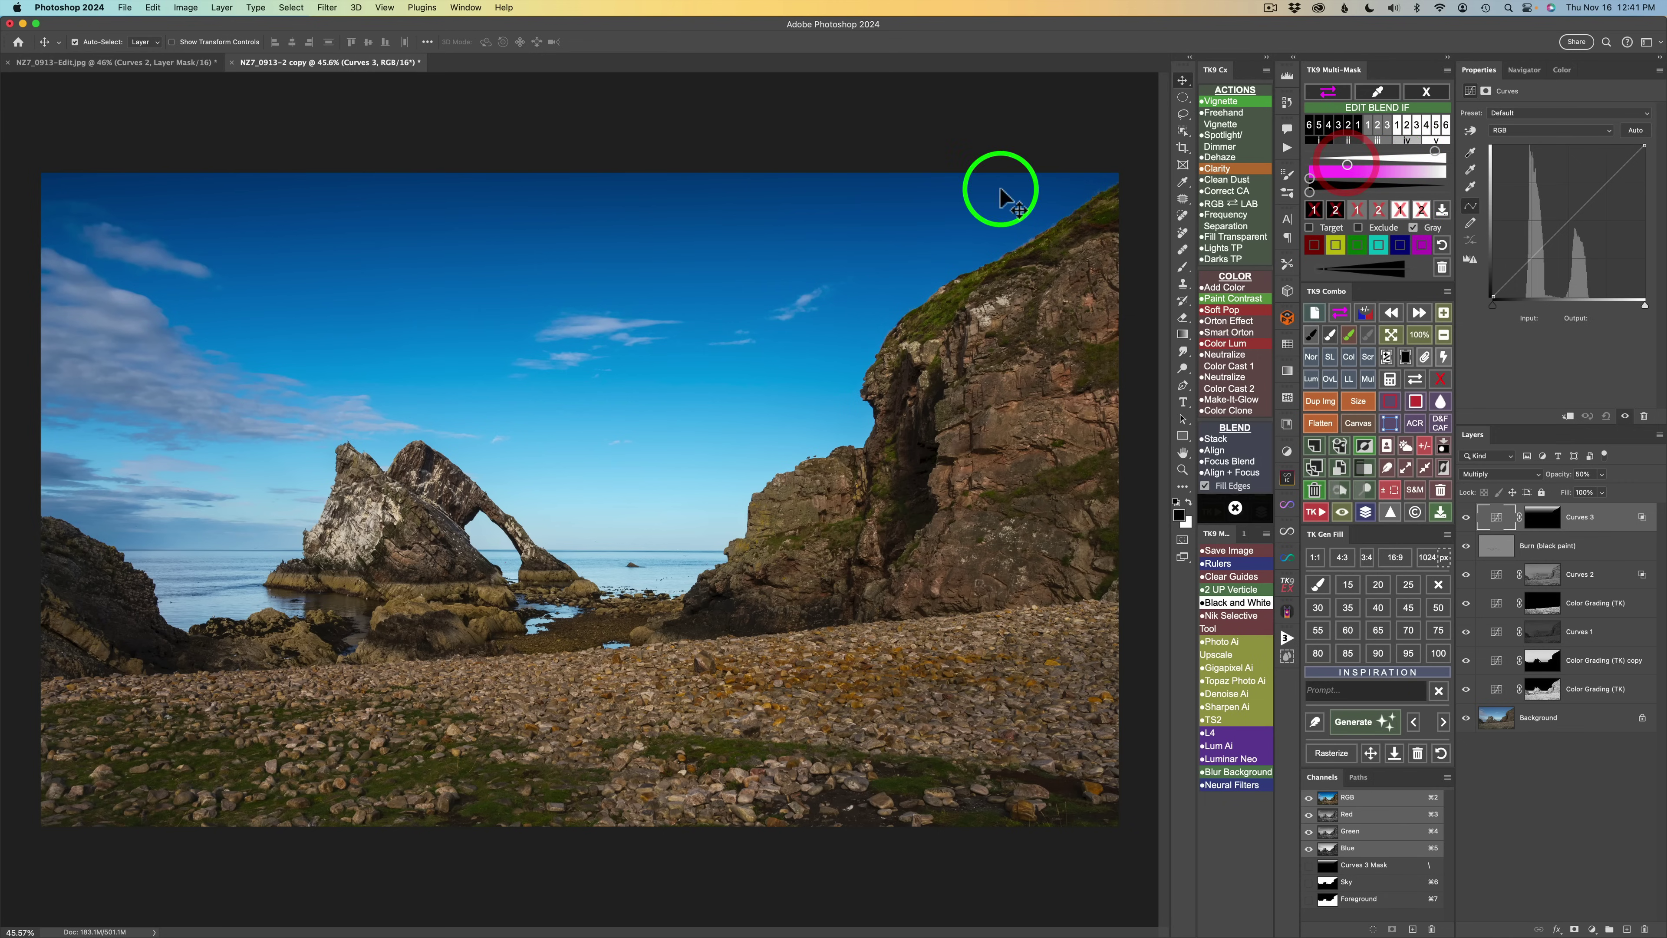
{"action": "mouse_move", "coordinate": [1345, 168]}
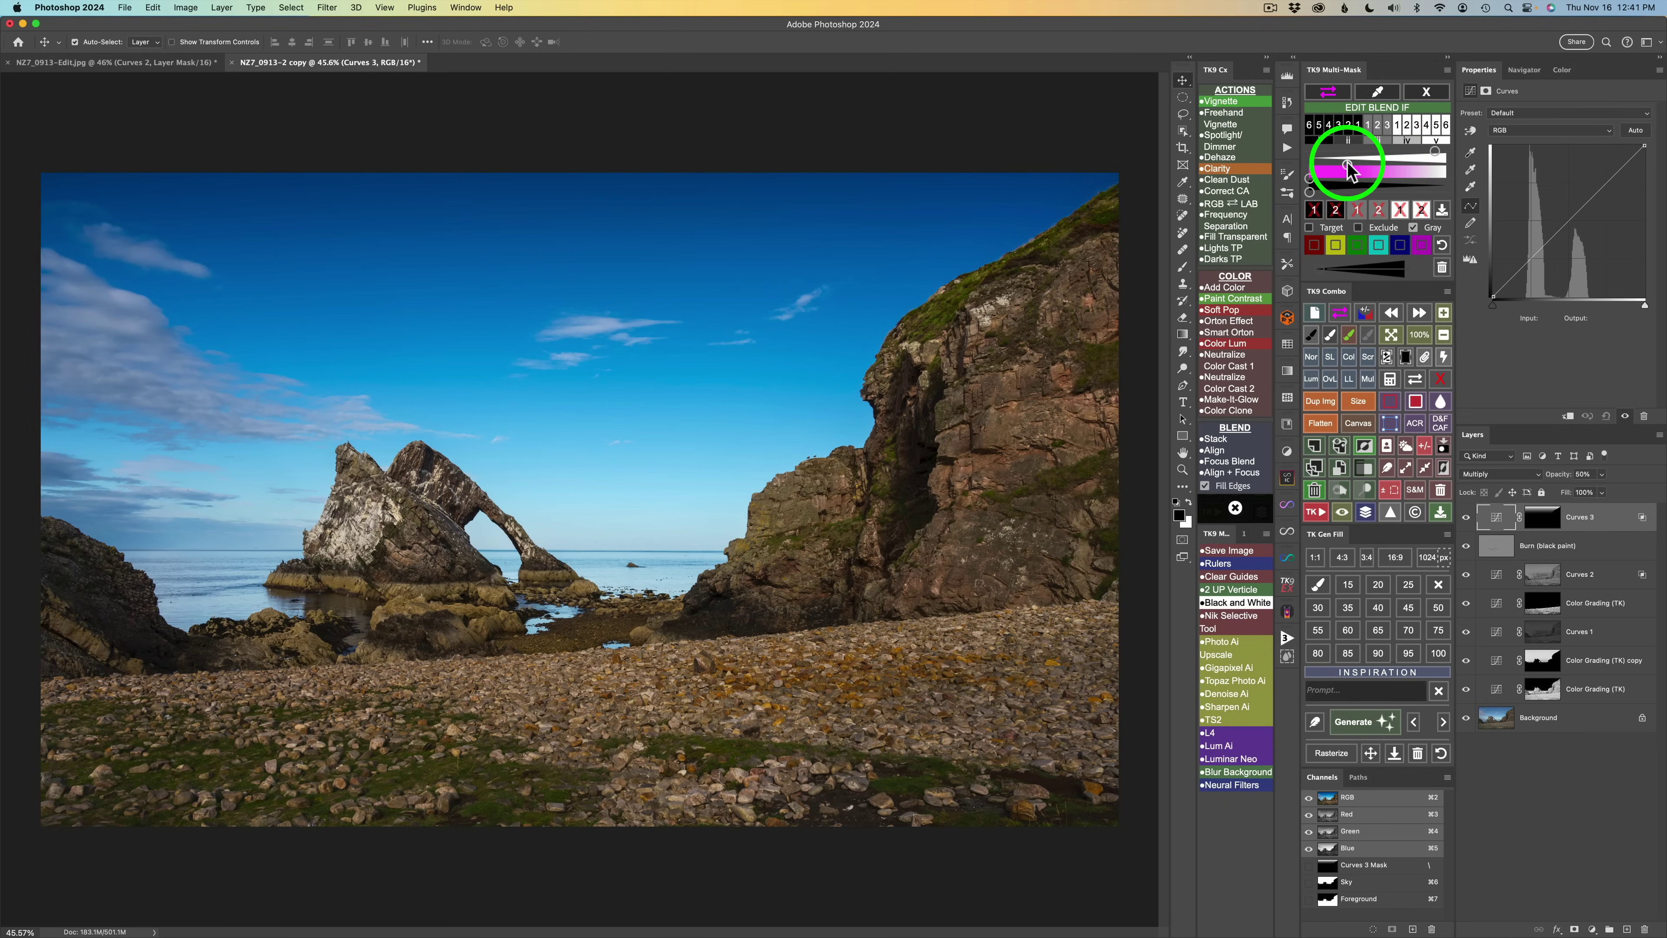
{"action": "left_click_drag", "start_coordinate": [1345, 166], "coordinate": [1309, 165]}
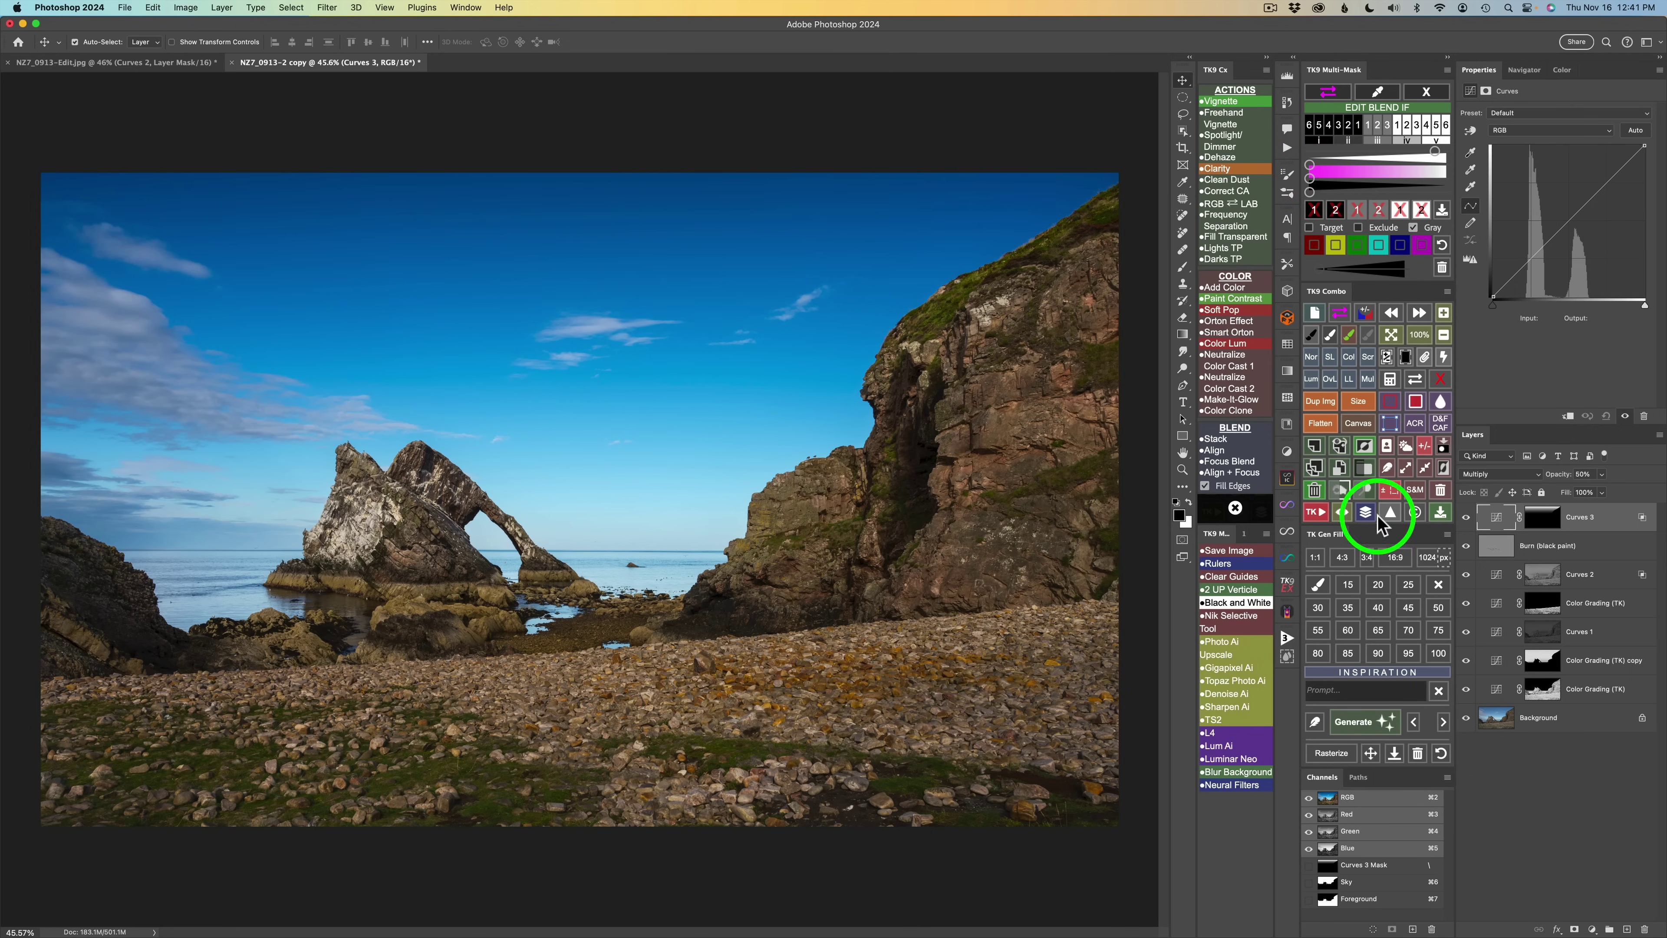
{"action": "left_click", "coordinate": [1465, 519]}
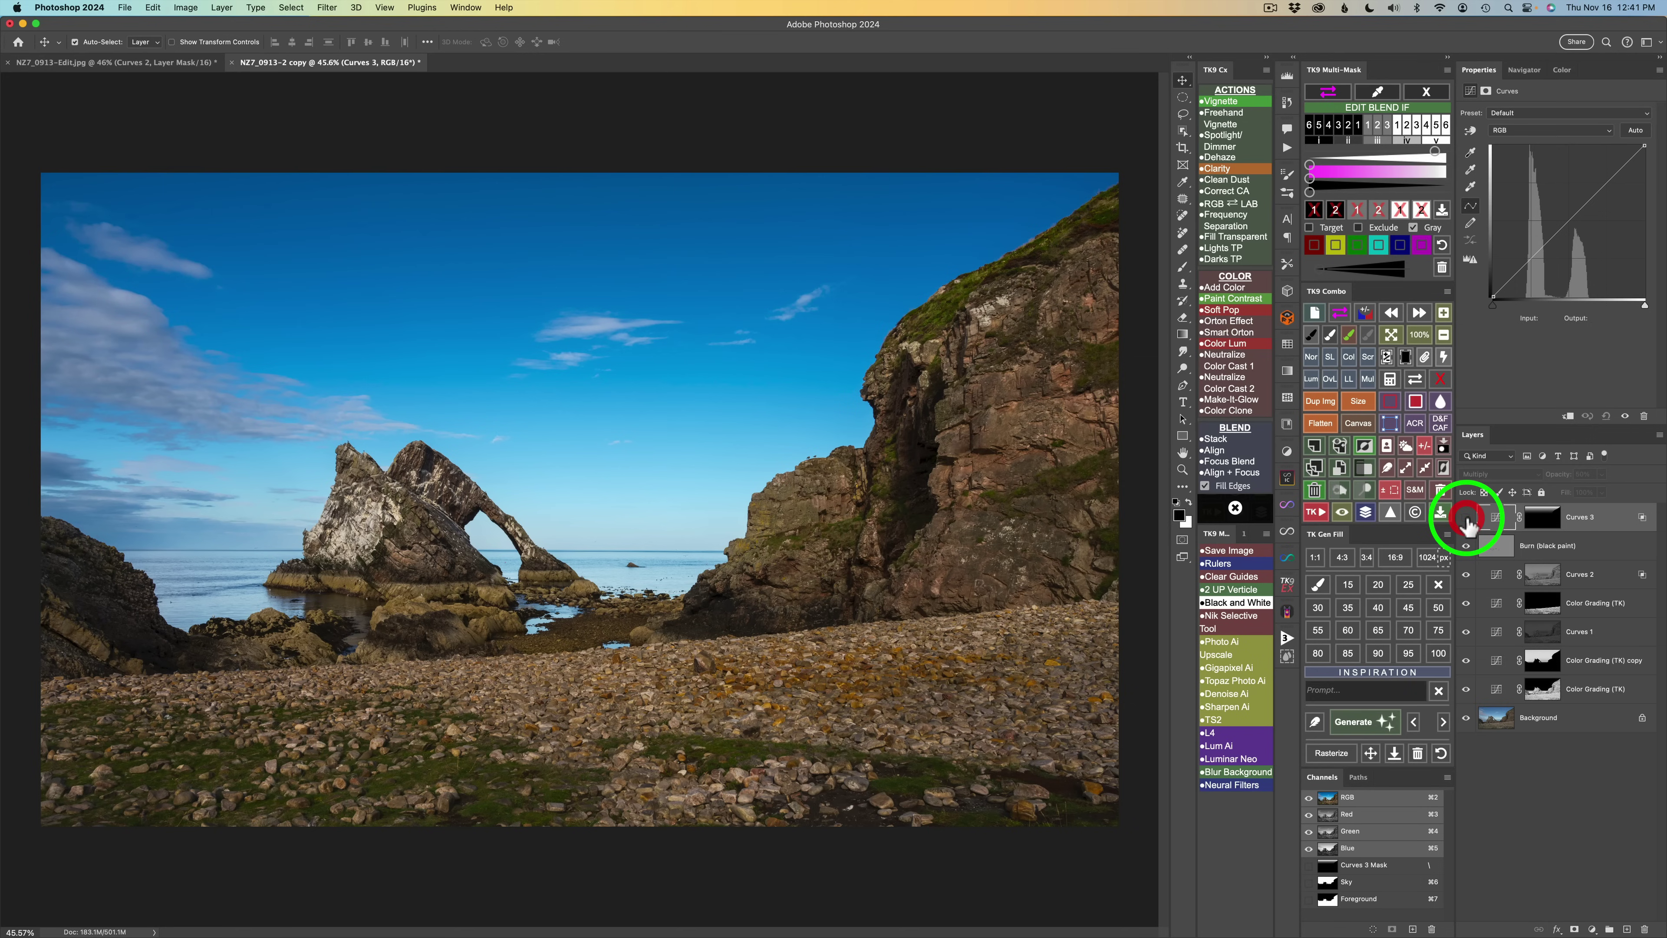
{"action": "left_click", "coordinate": [1466, 519]}
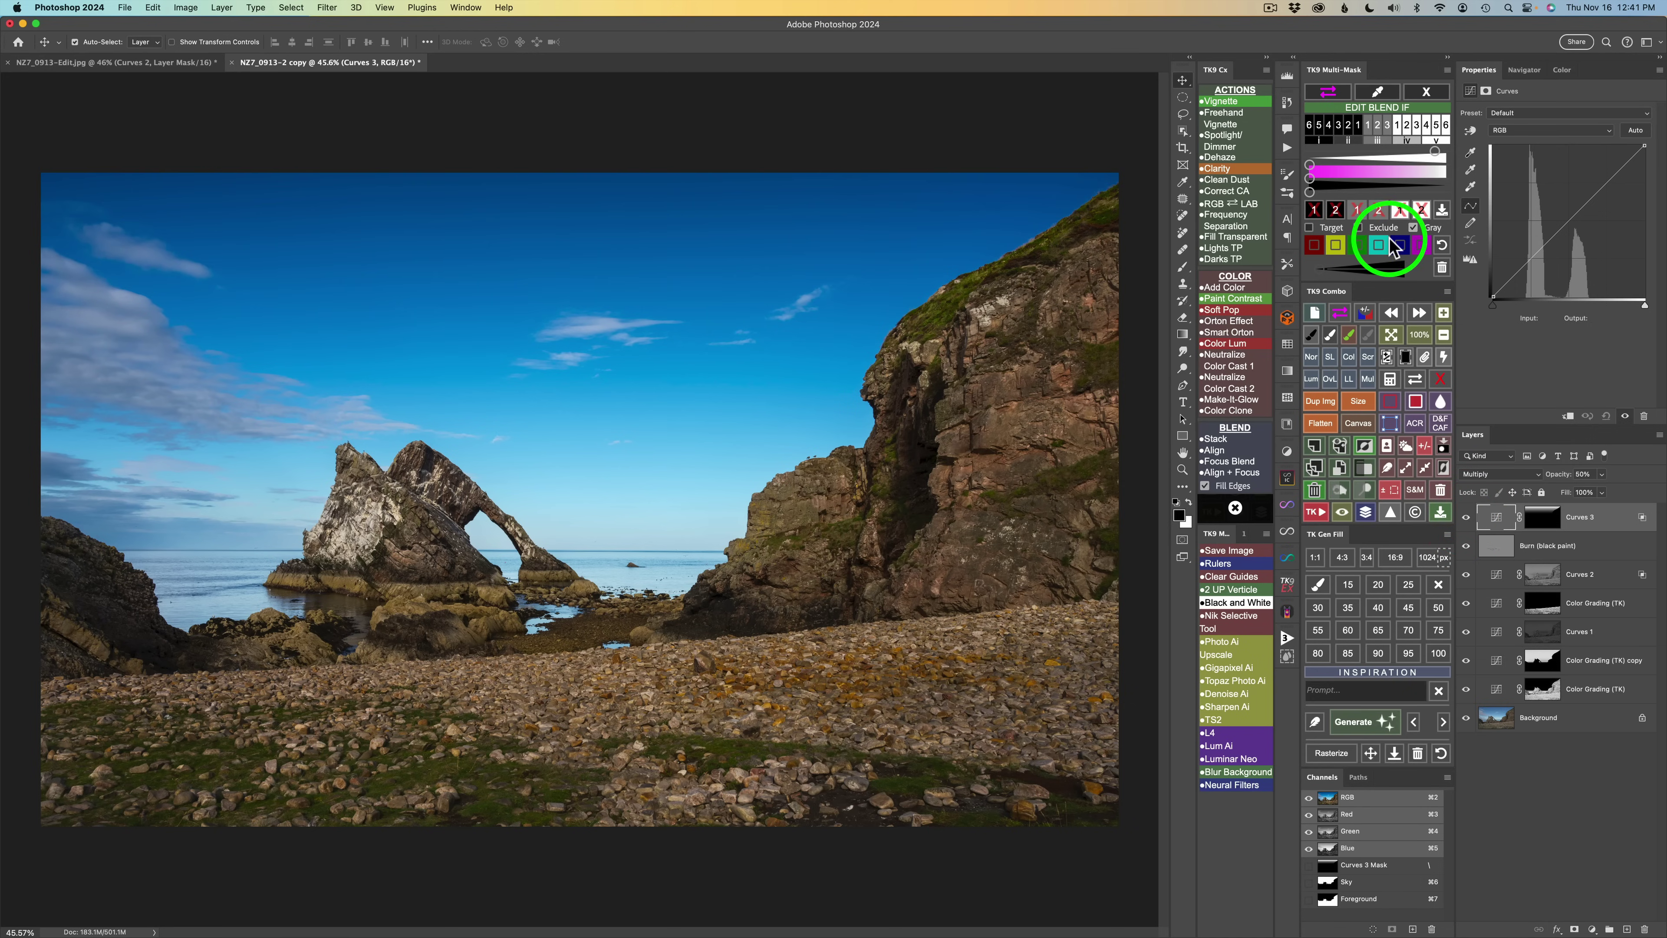
Preview the Curves 3 Blend If with the colour overlay, trying weaker highlight exclusion before restoring the feather to the darkest tones
{"action": "left_click", "coordinate": [1330, 97]}
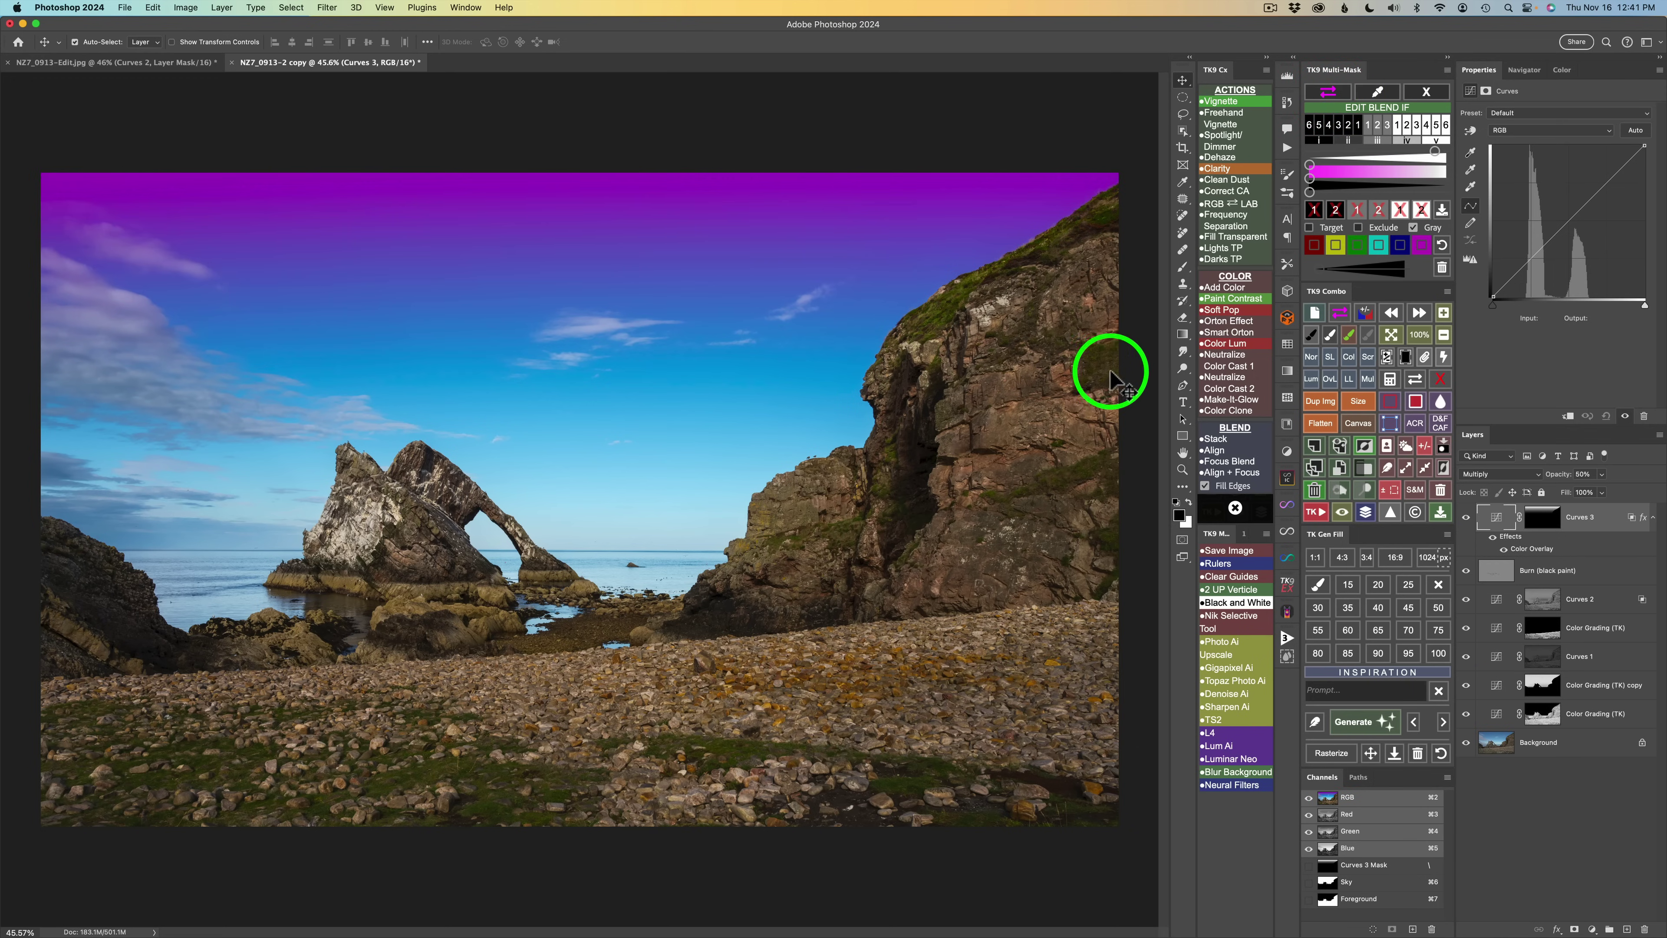
{"action": "left_click_drag", "start_coordinate": [1310, 164], "coordinate": [1422, 185]}
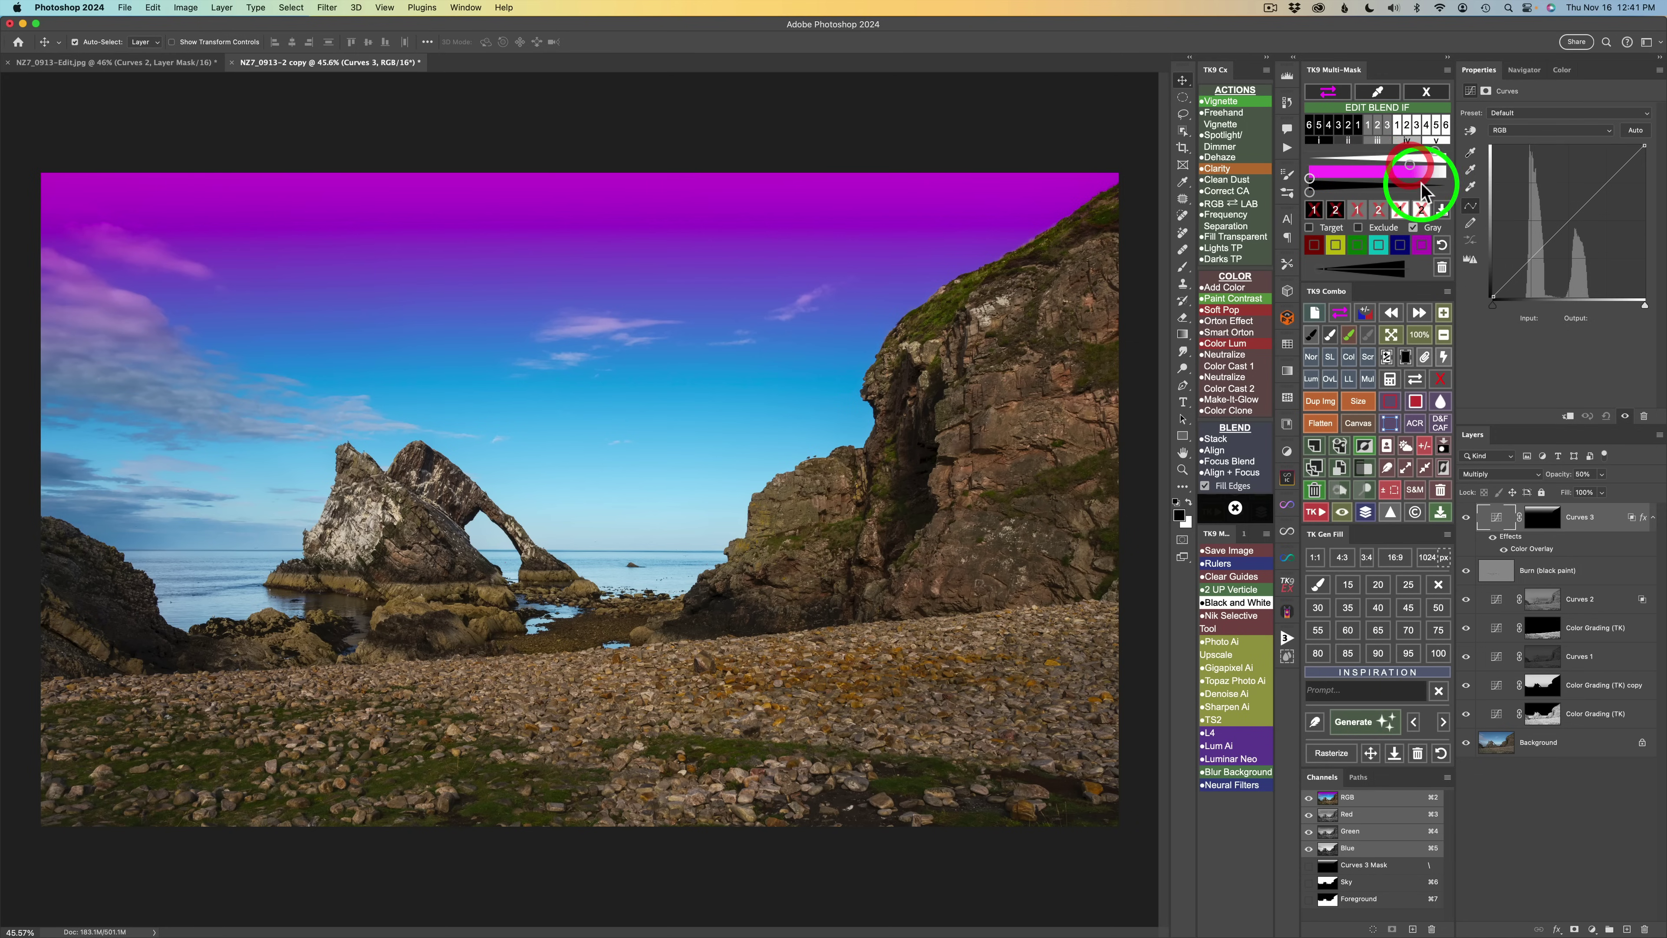
{"action": "left_click", "coordinate": [1422, 209]}
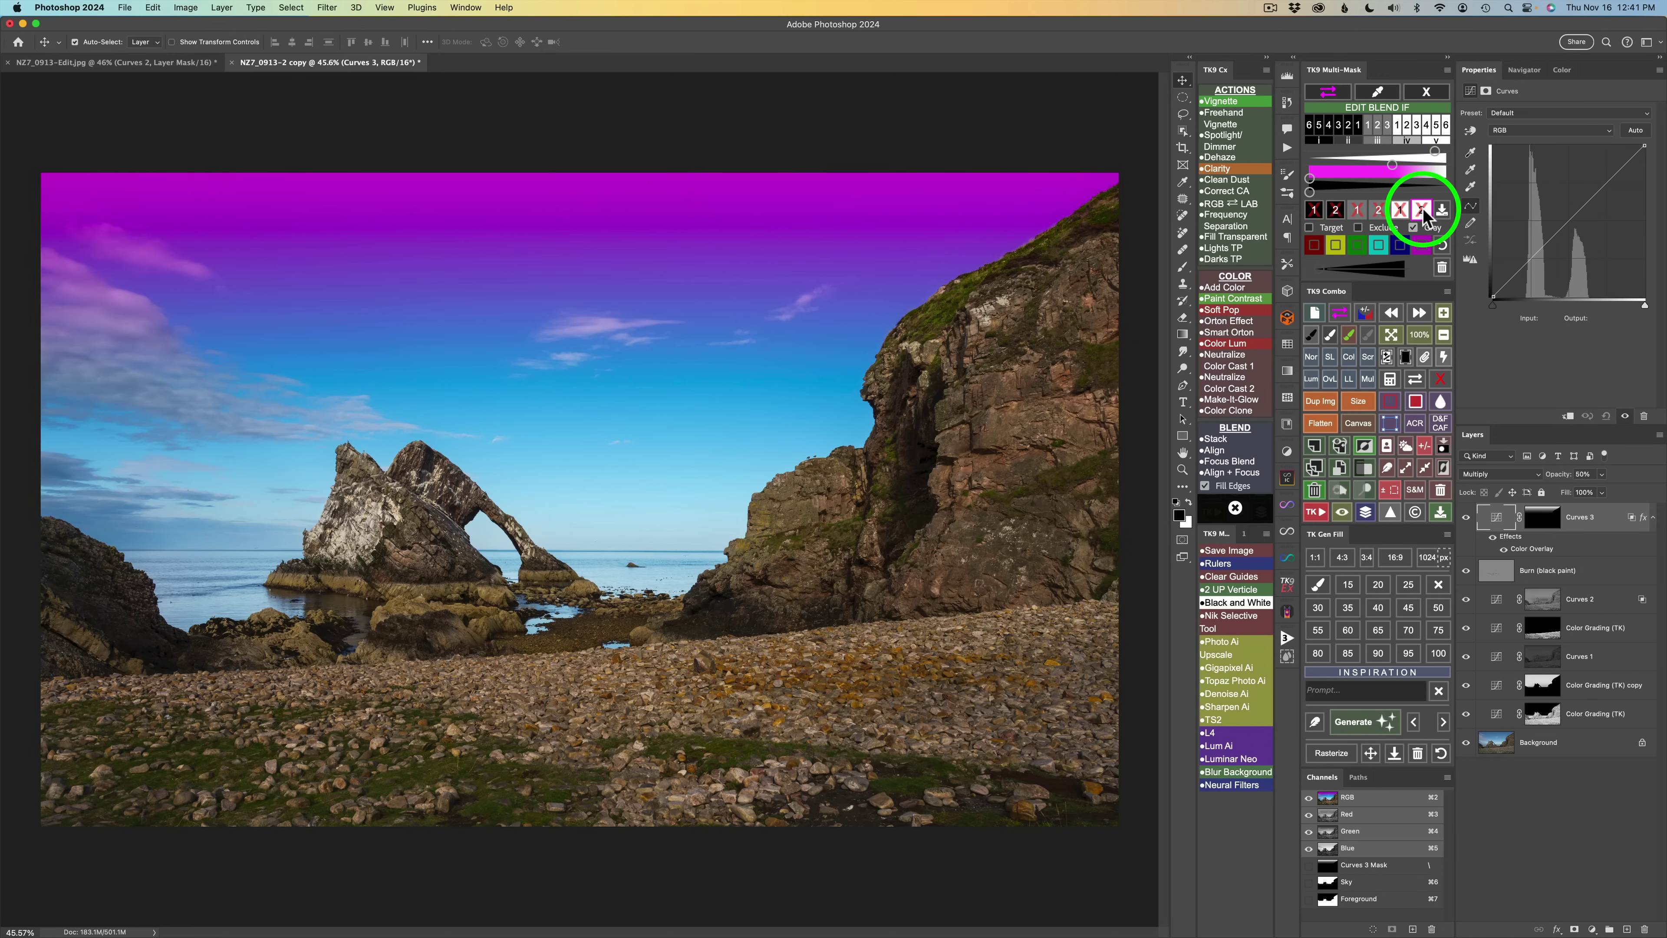
{"action": "left_click_drag", "start_coordinate": [1392, 169], "coordinate": [1287, 168]}
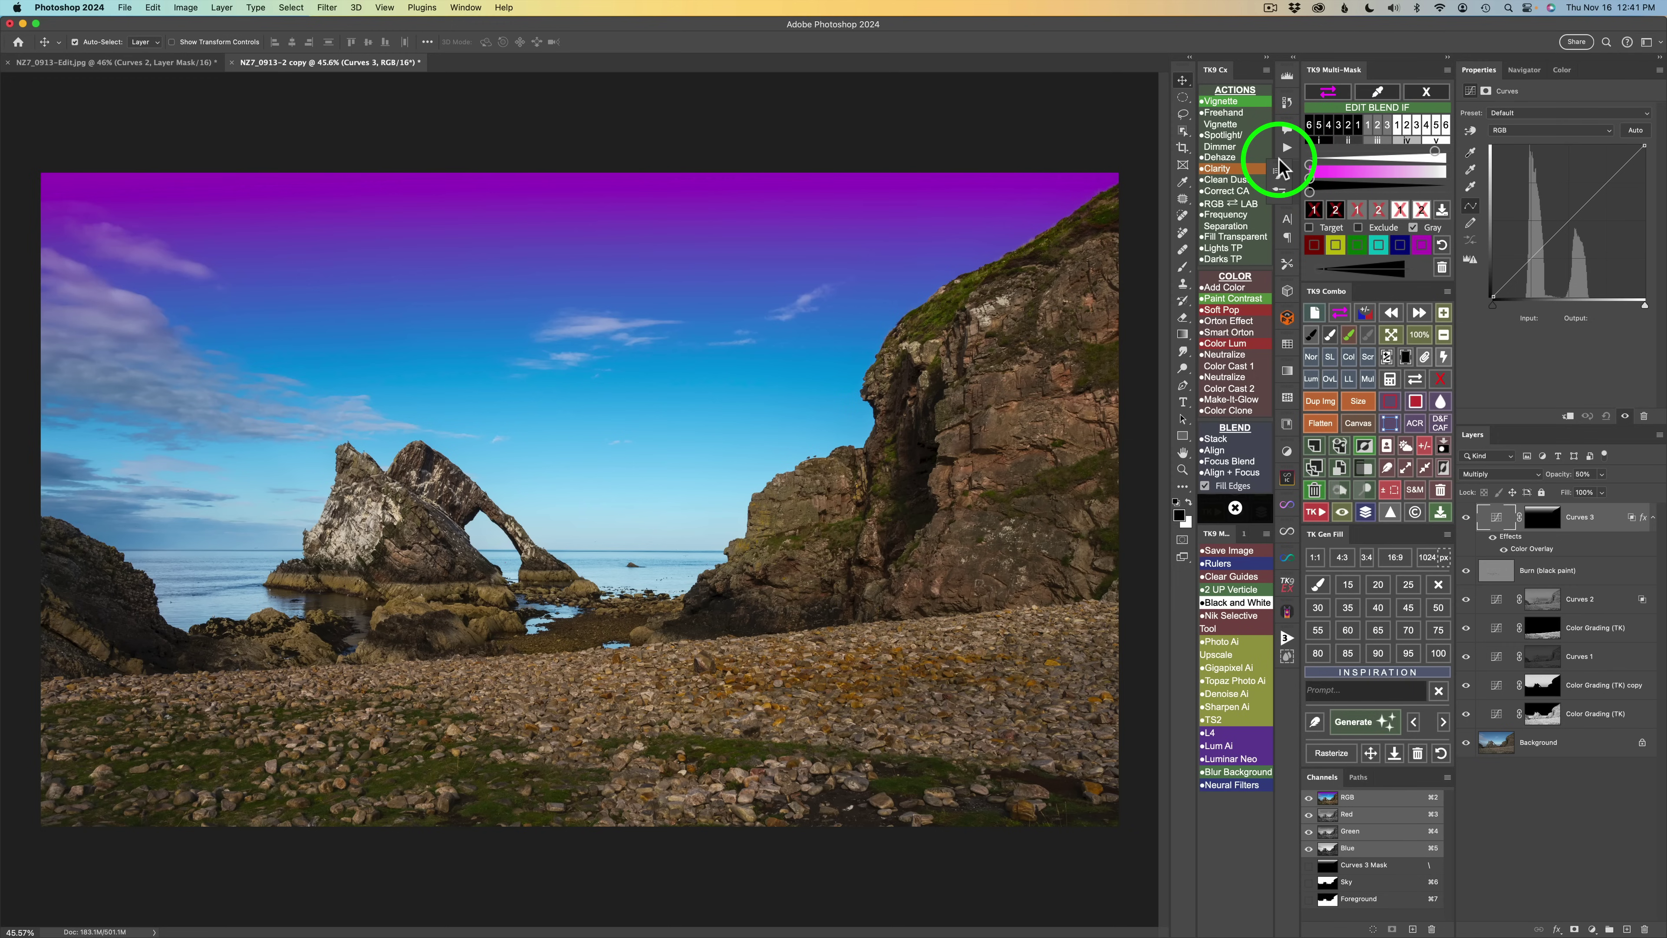
{"action": "left_click", "coordinate": [1287, 170]}
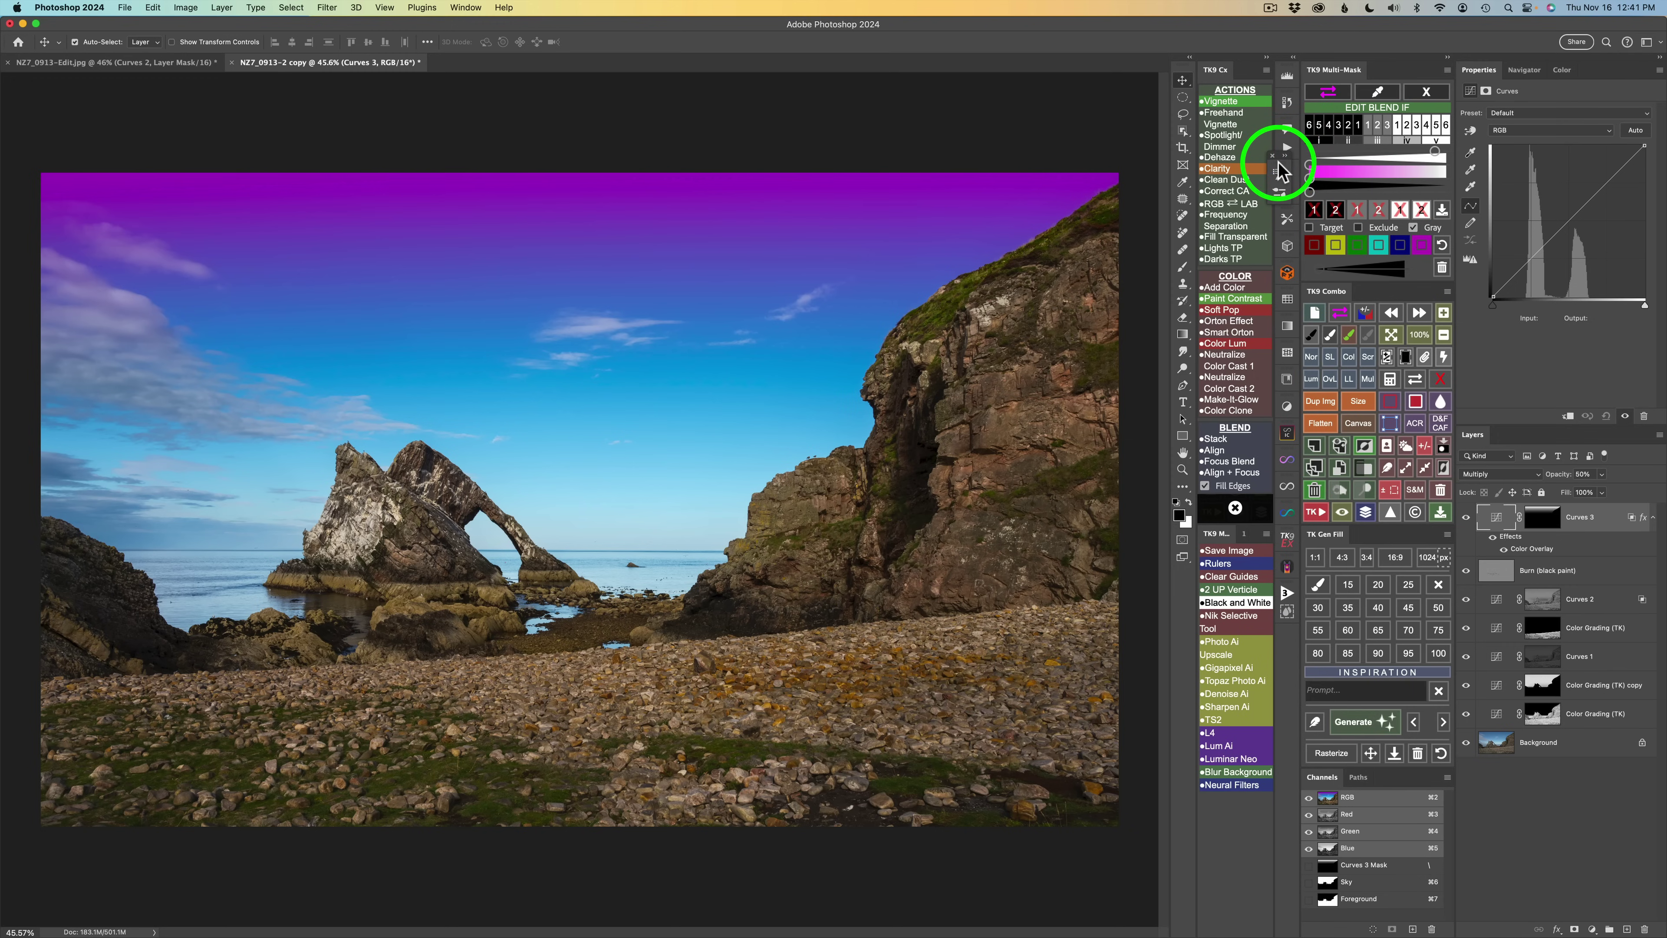
{"action": "mouse_move", "coordinate": [1278, 162]}
{"action": "left_mouse_down"}
{"action": "mouse_move", "coordinate": [1332, 172]}
{"action": "mouse_move", "coordinate": [1302, 164]}
{"action": "left_mouse_up"}
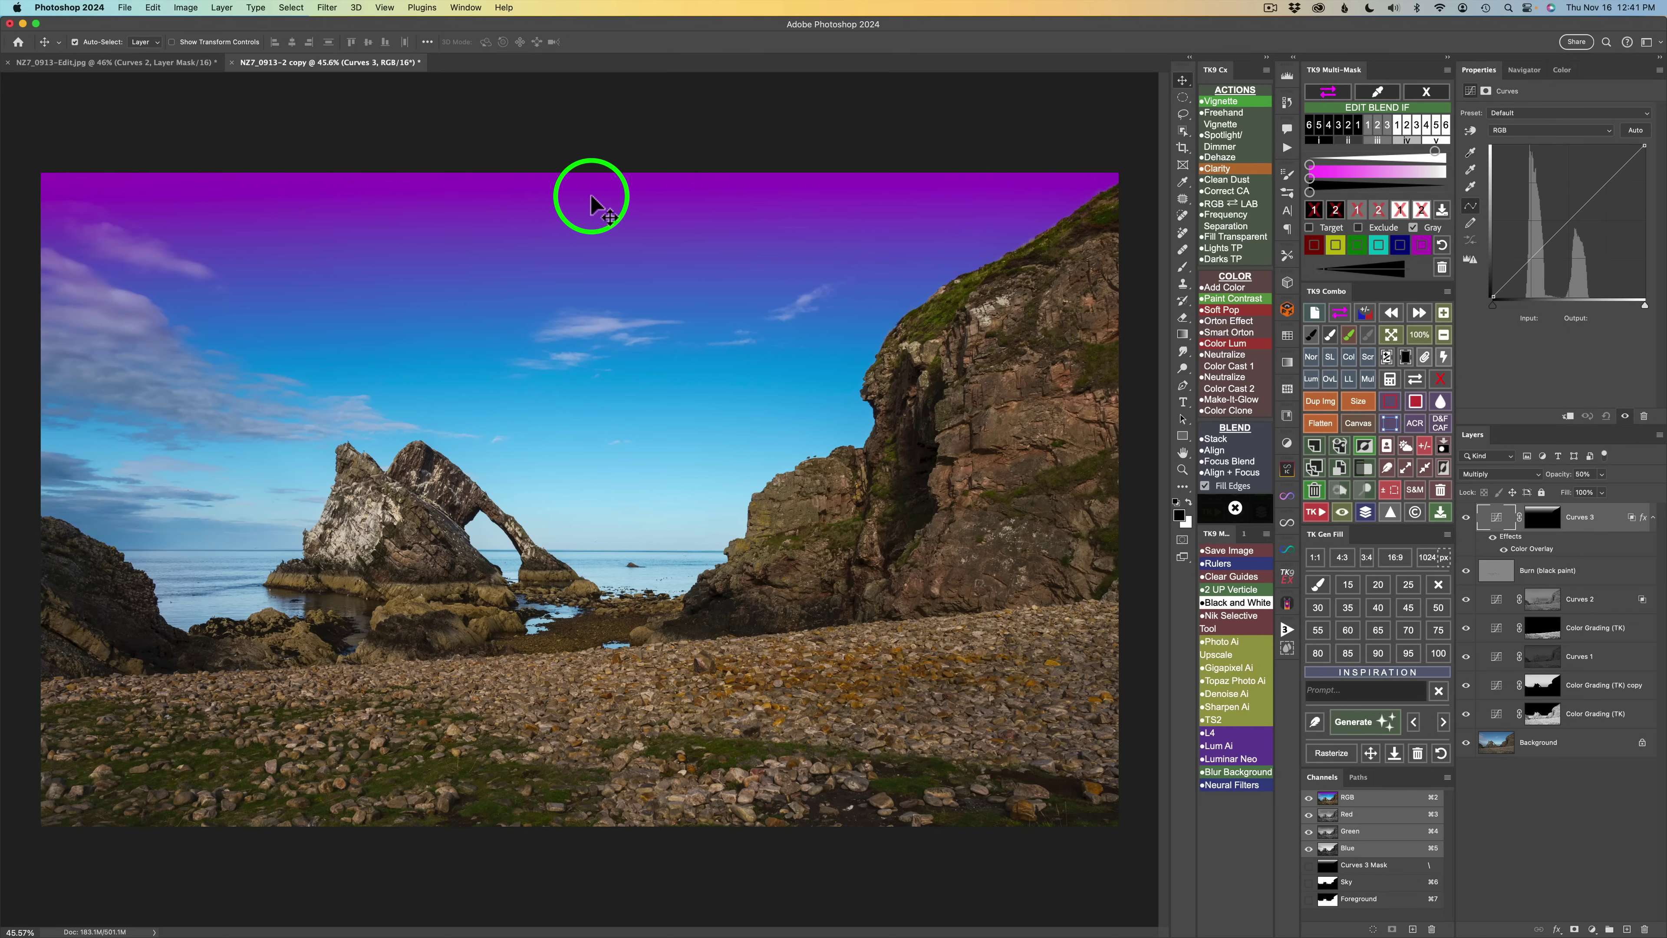
{"action": "left_click", "coordinate": [1335, 97]}
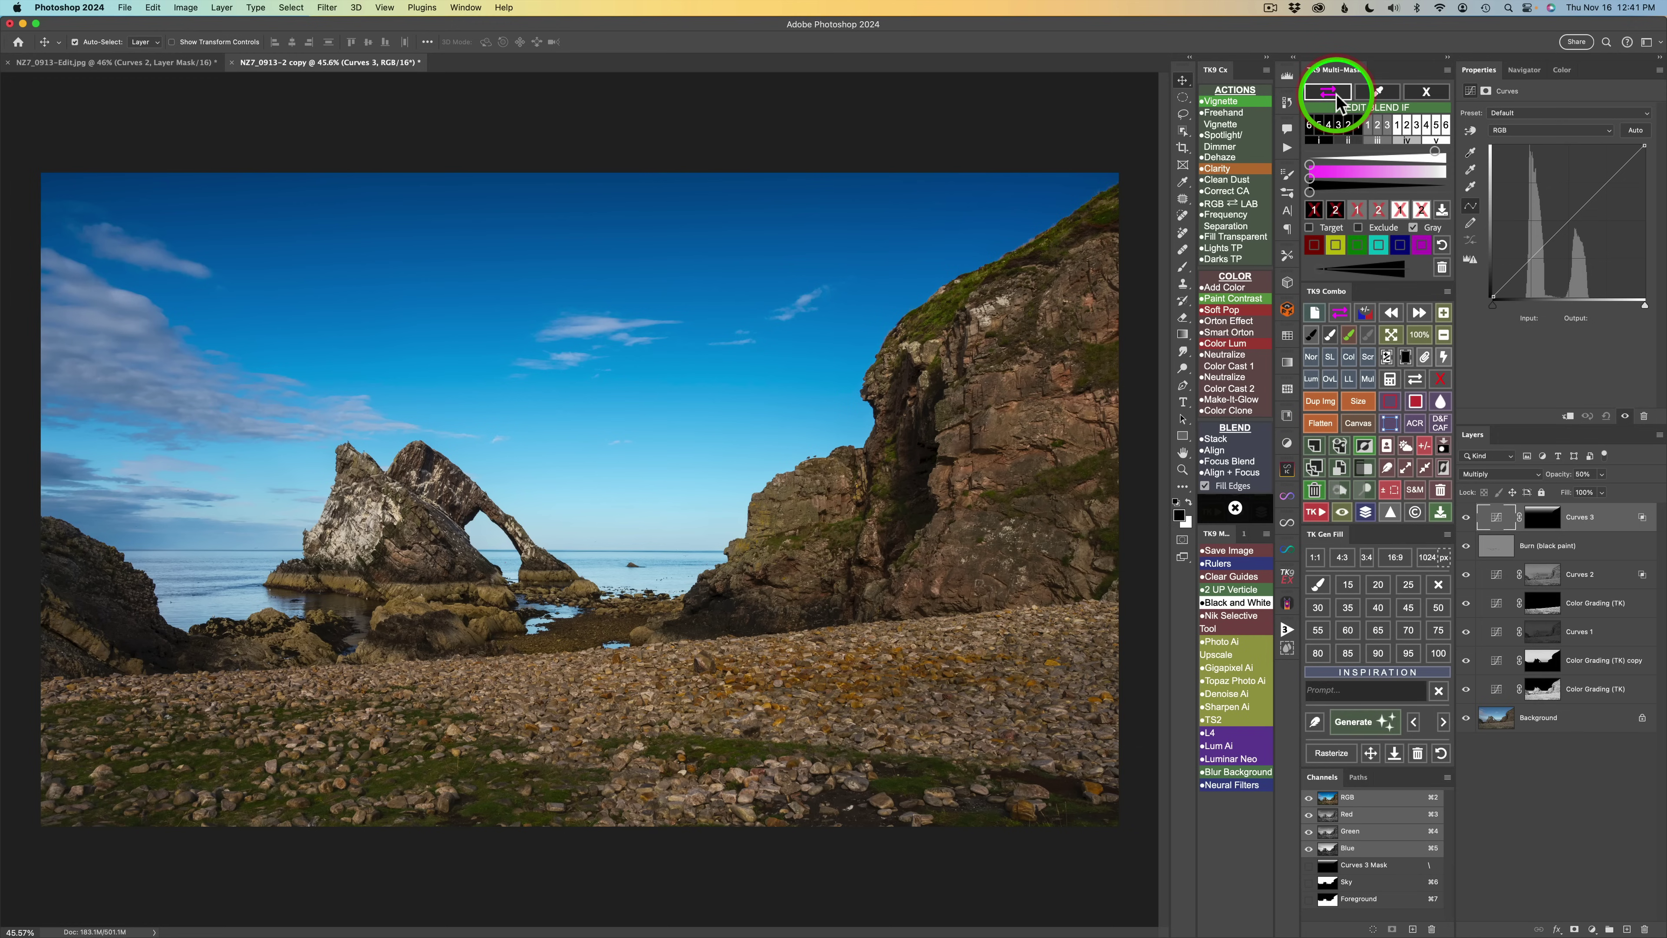
Compare the sky with Curves 3 hidden and shown, and close the Blend If controls
{"action": "left_click", "coordinate": [1466, 516]}
{"action": "left_click", "coordinate": [1465, 518]}
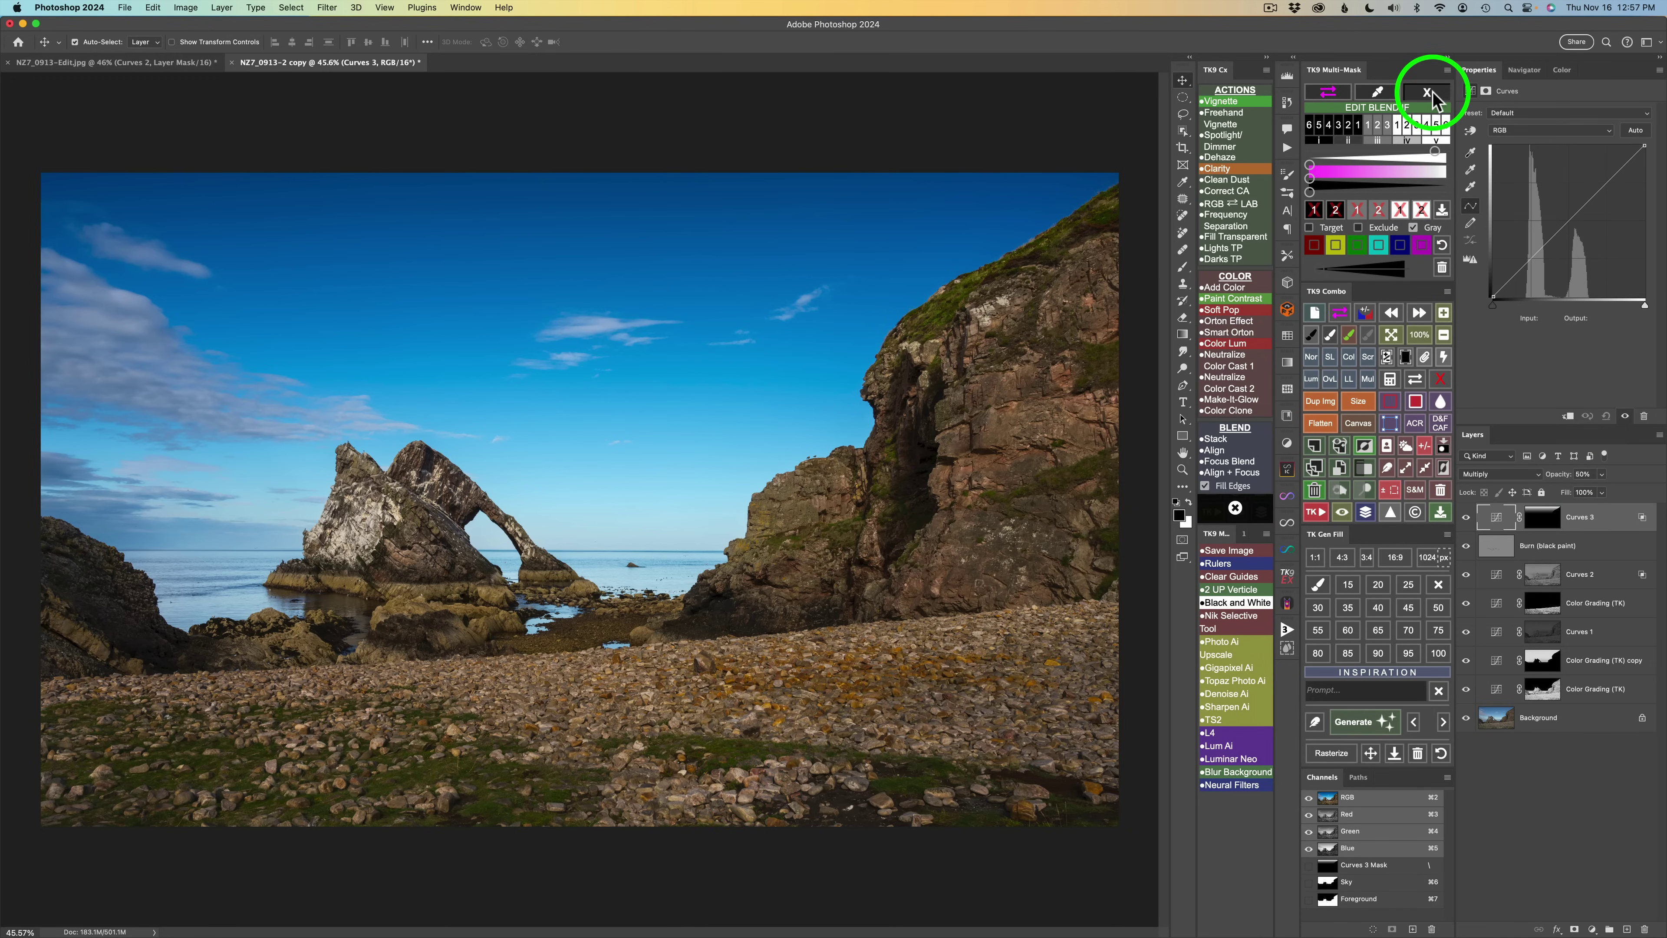
{"action": "left_click", "coordinate": [1429, 95]}
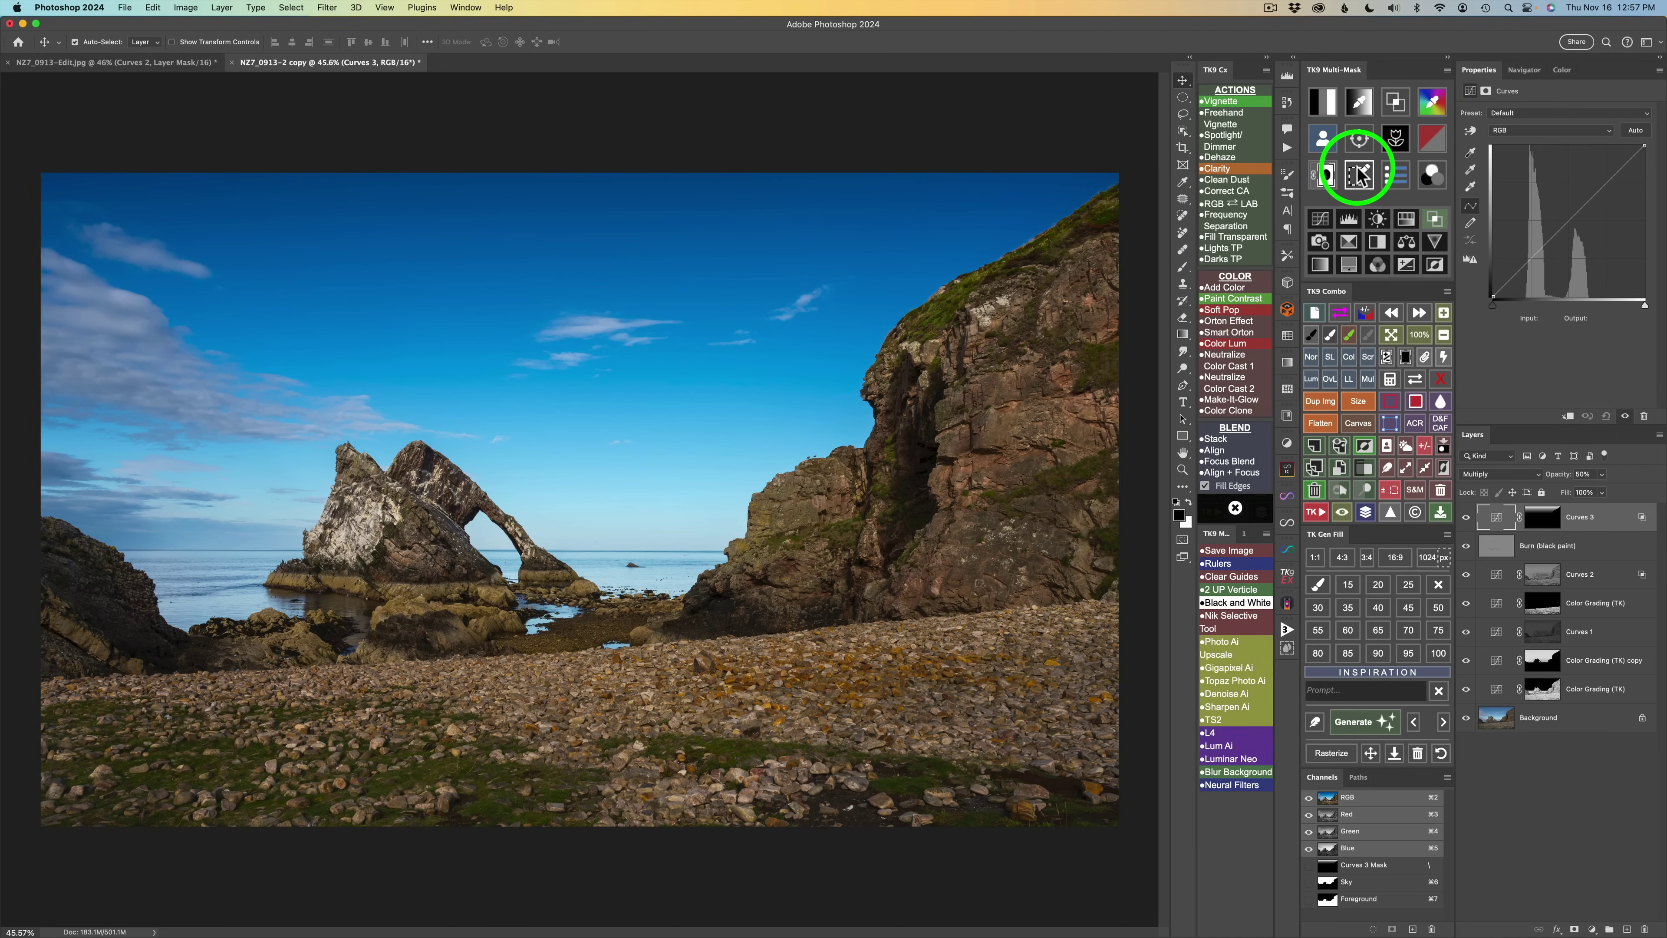
Add a Curves adjustment layer above Curves 3 in Multiply mode, and fill its mask with black
{"action": "left_click", "coordinate": [1321, 222]}
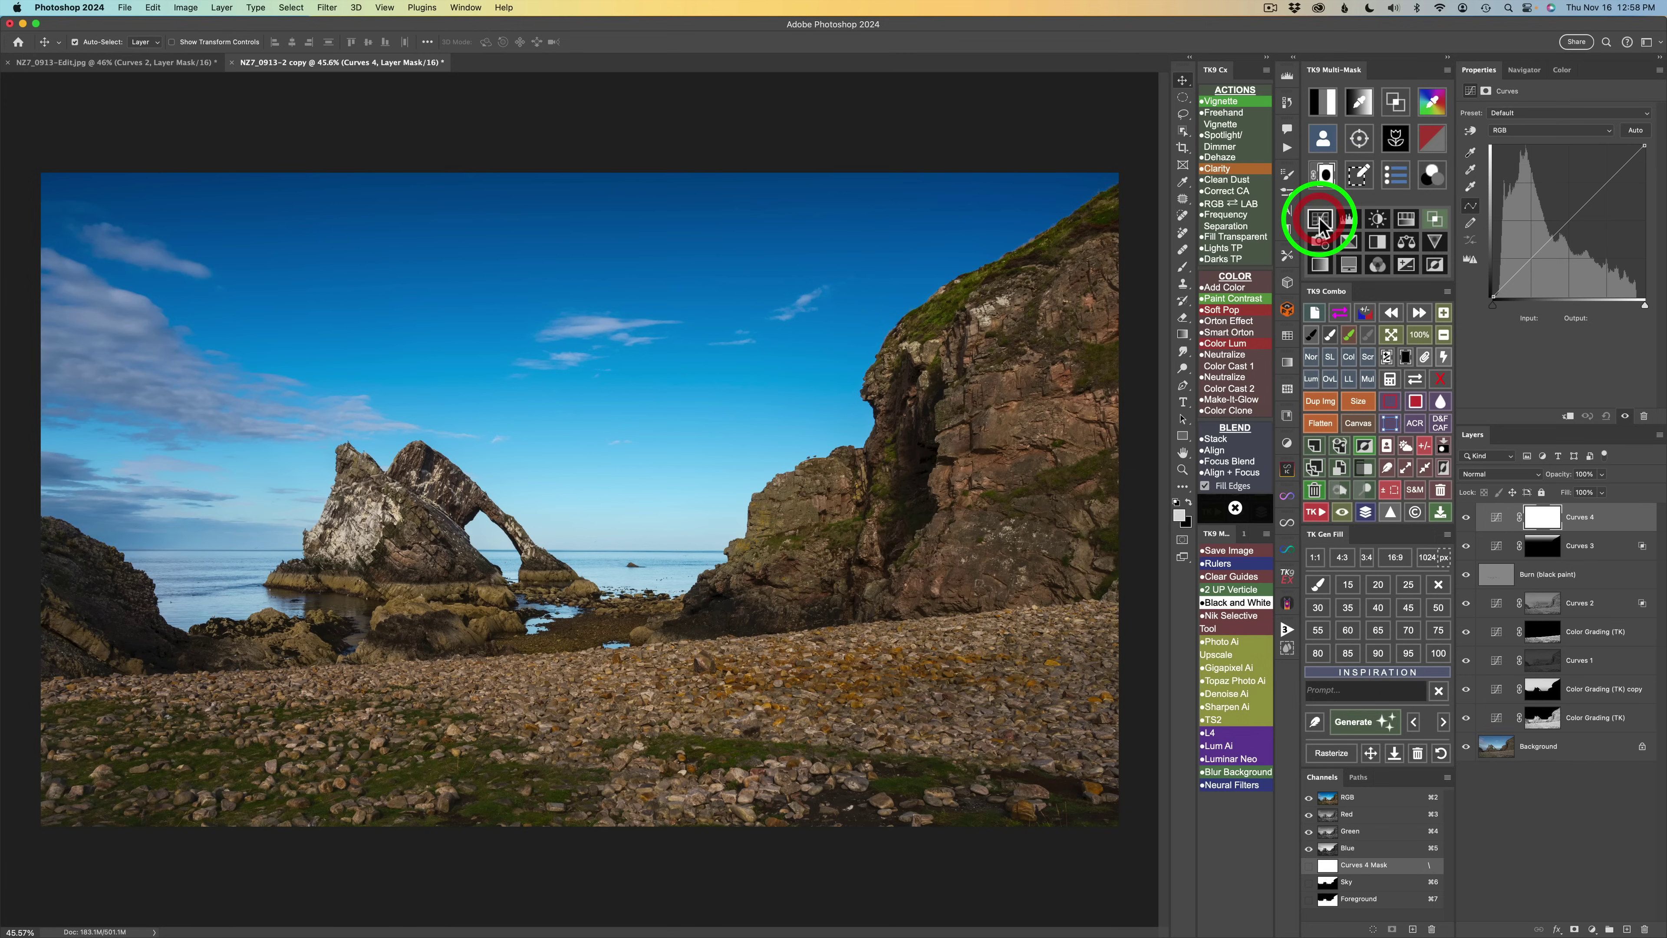
{"action": "left_click", "coordinate": [1407, 359]}
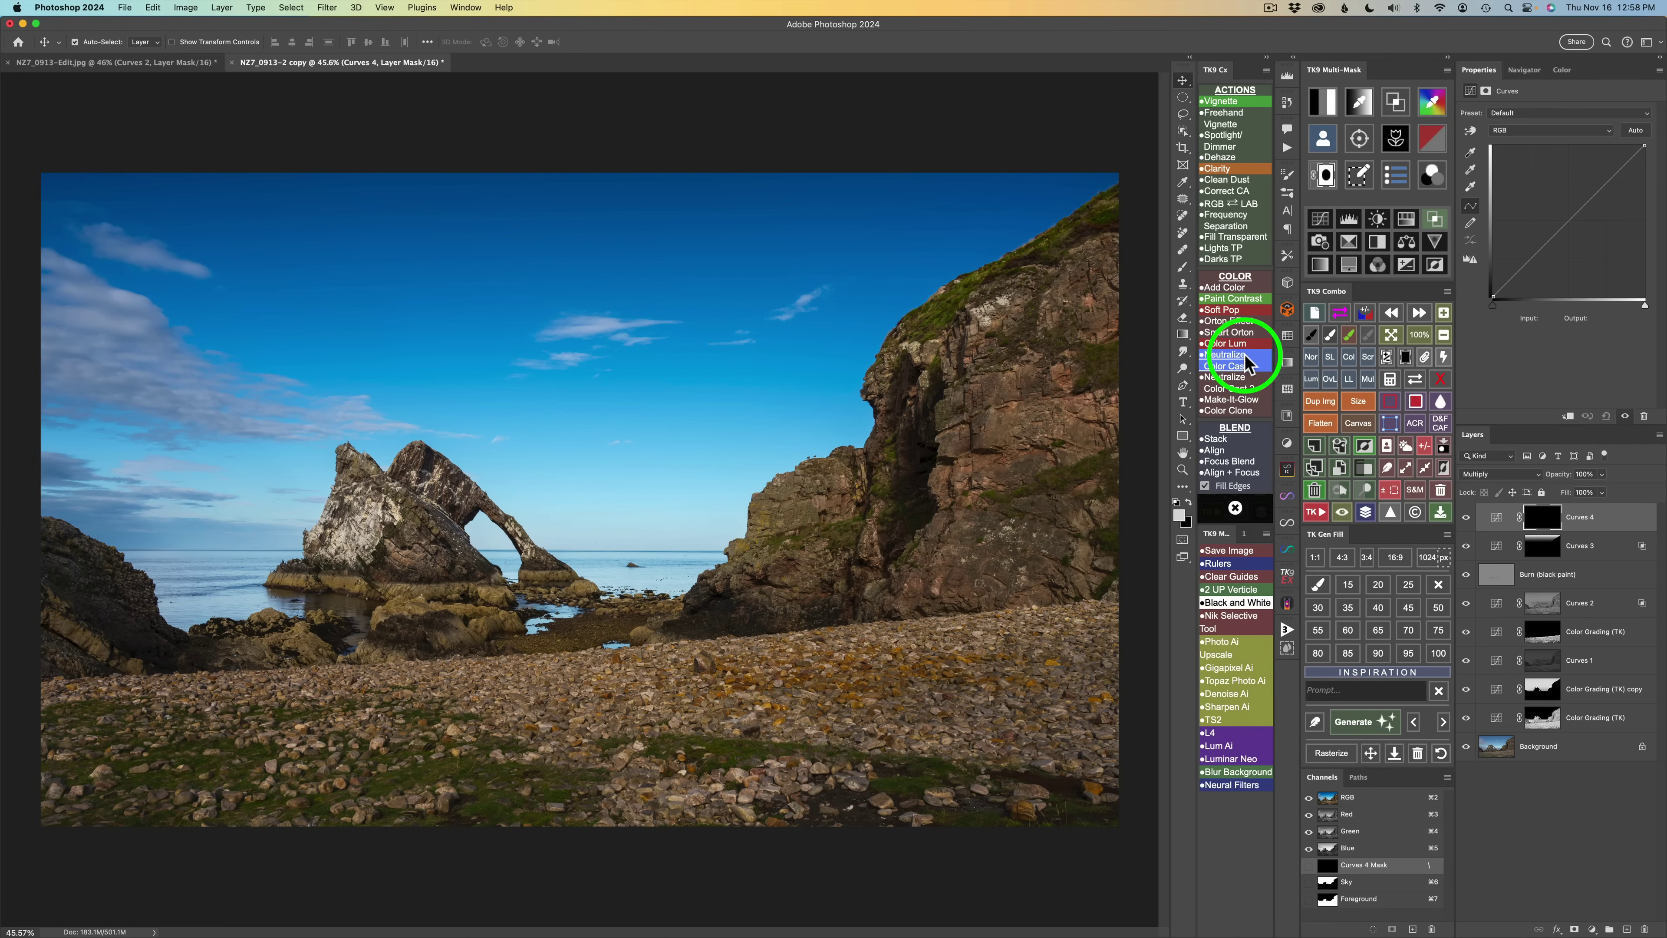
Draw a linear gradient on the Curves 4 mask from just below the image to mid-beach, and lower the layer's opacity to 46%
{"action": "left_click", "coordinate": [1183, 334]}
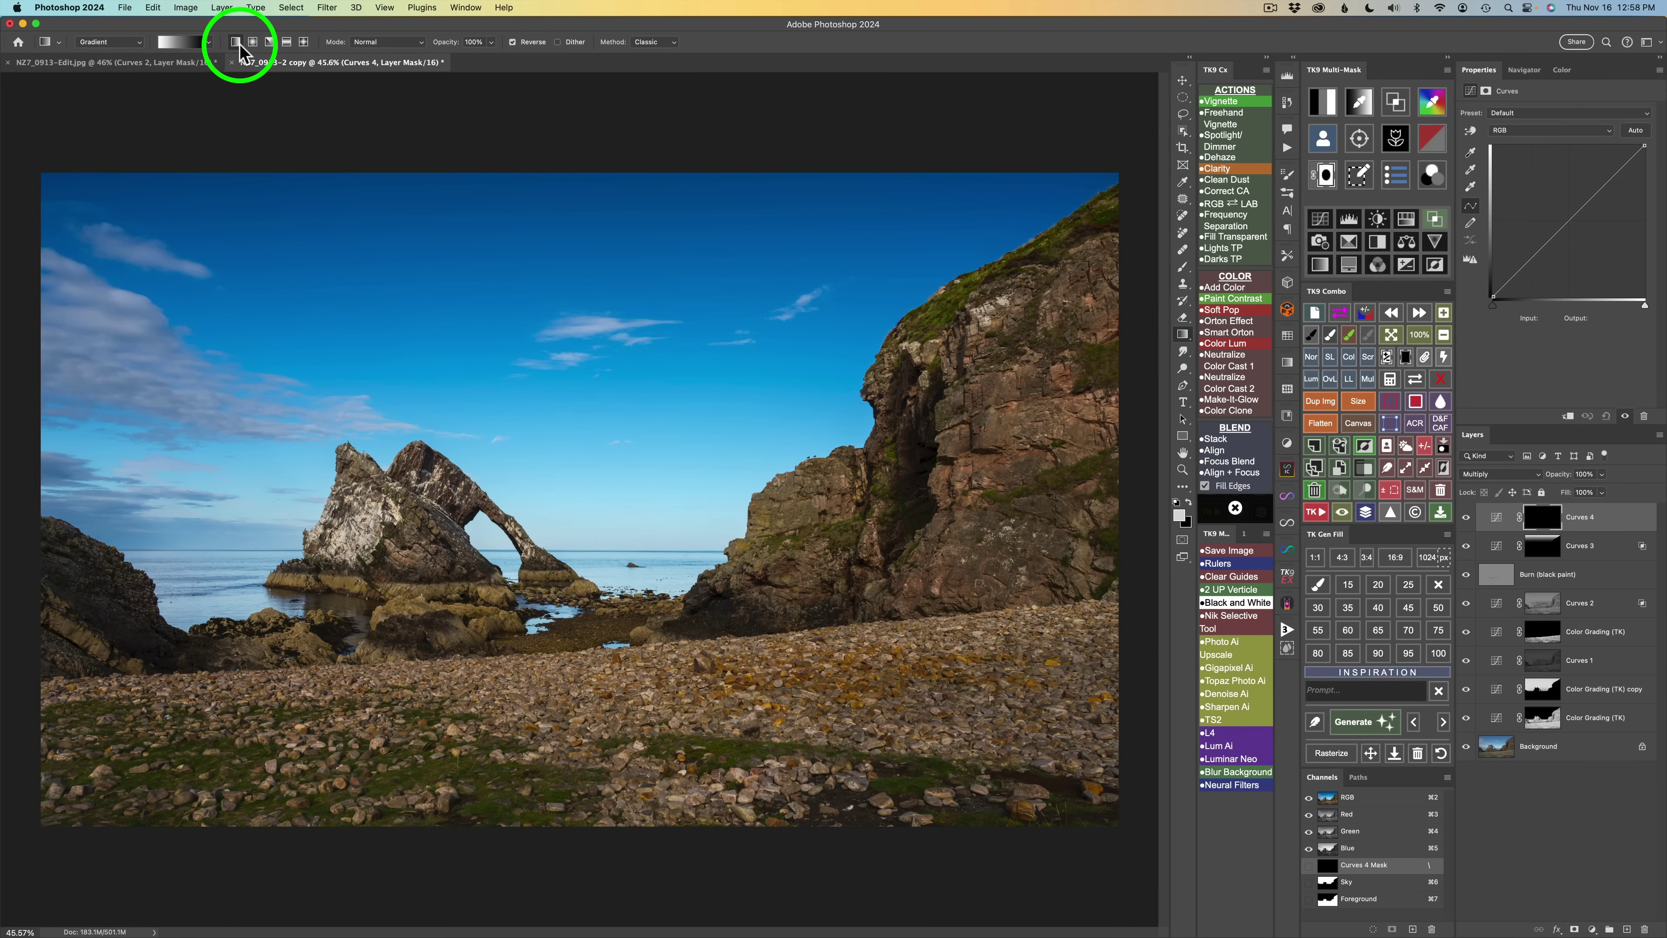
{"action": "left_click", "coordinate": [207, 41]}
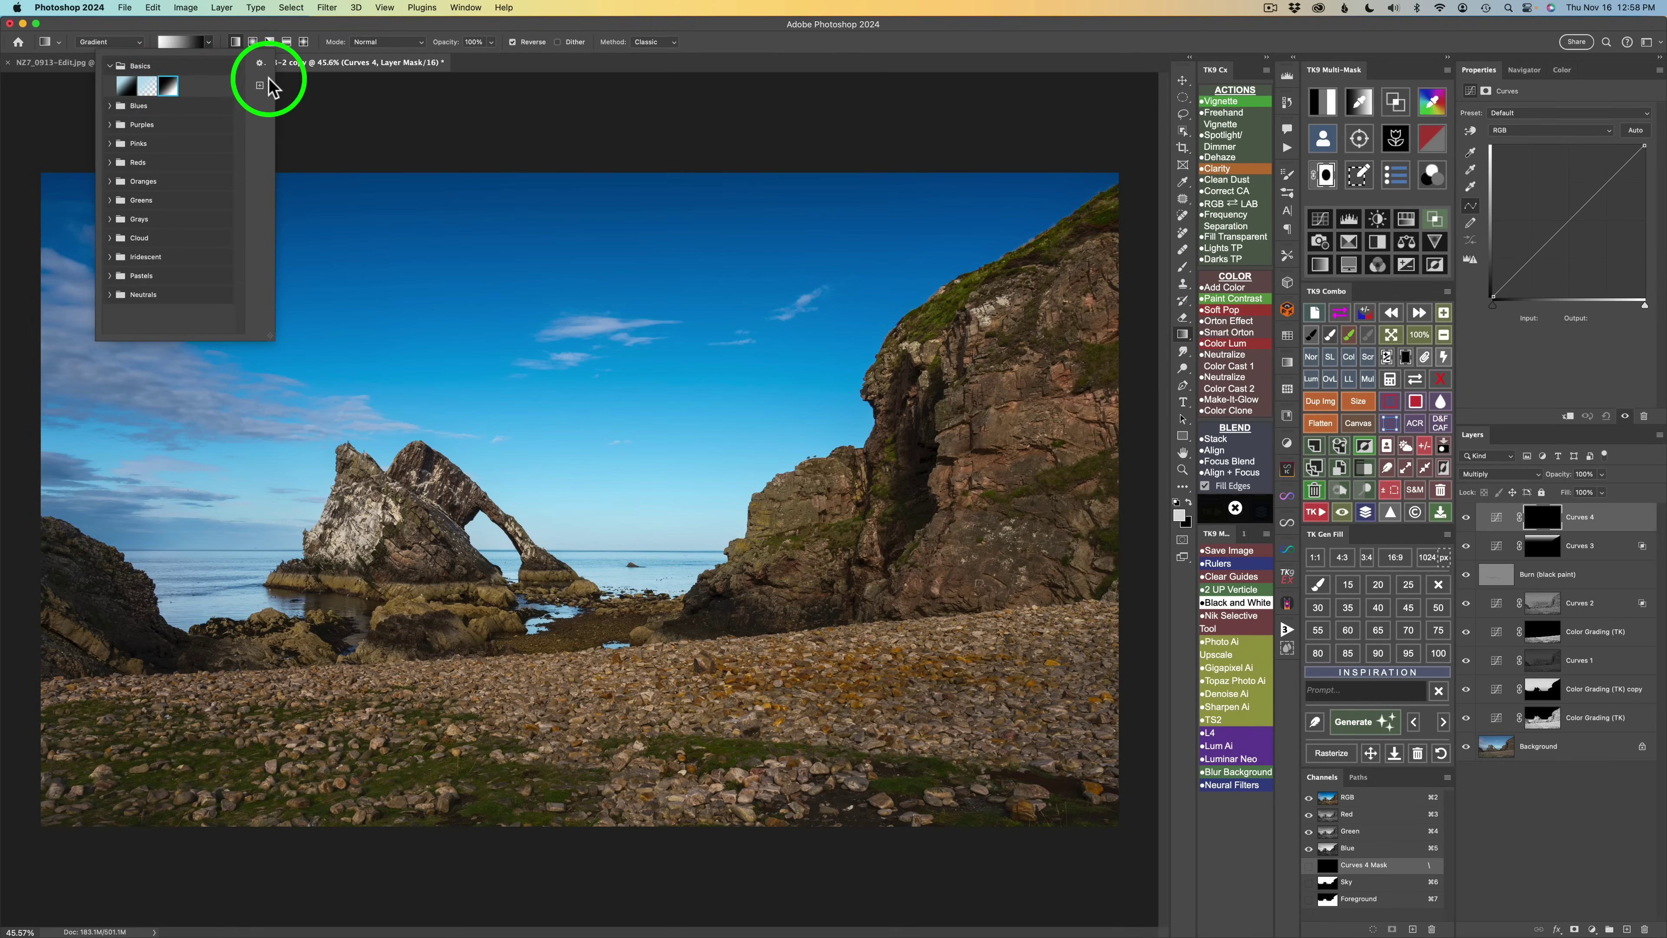
{"action": "left_click", "coordinate": [700, 52]}
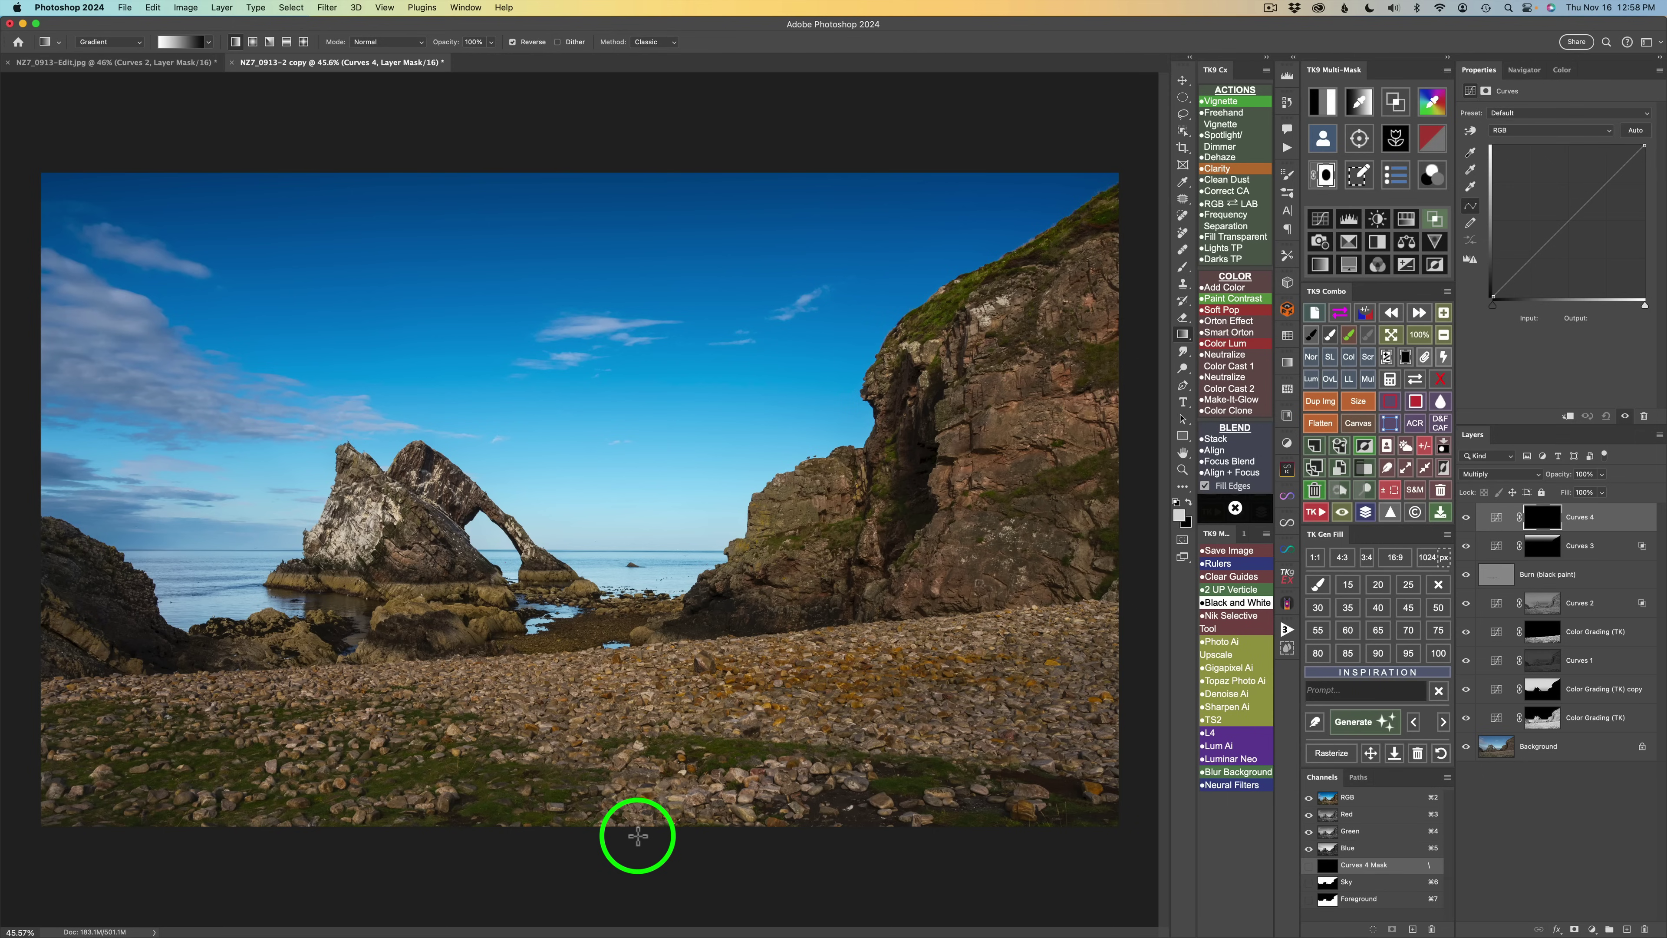
{"action": "left_click_drag", "start_coordinate": [638, 836], "coordinate": [624, 696]}
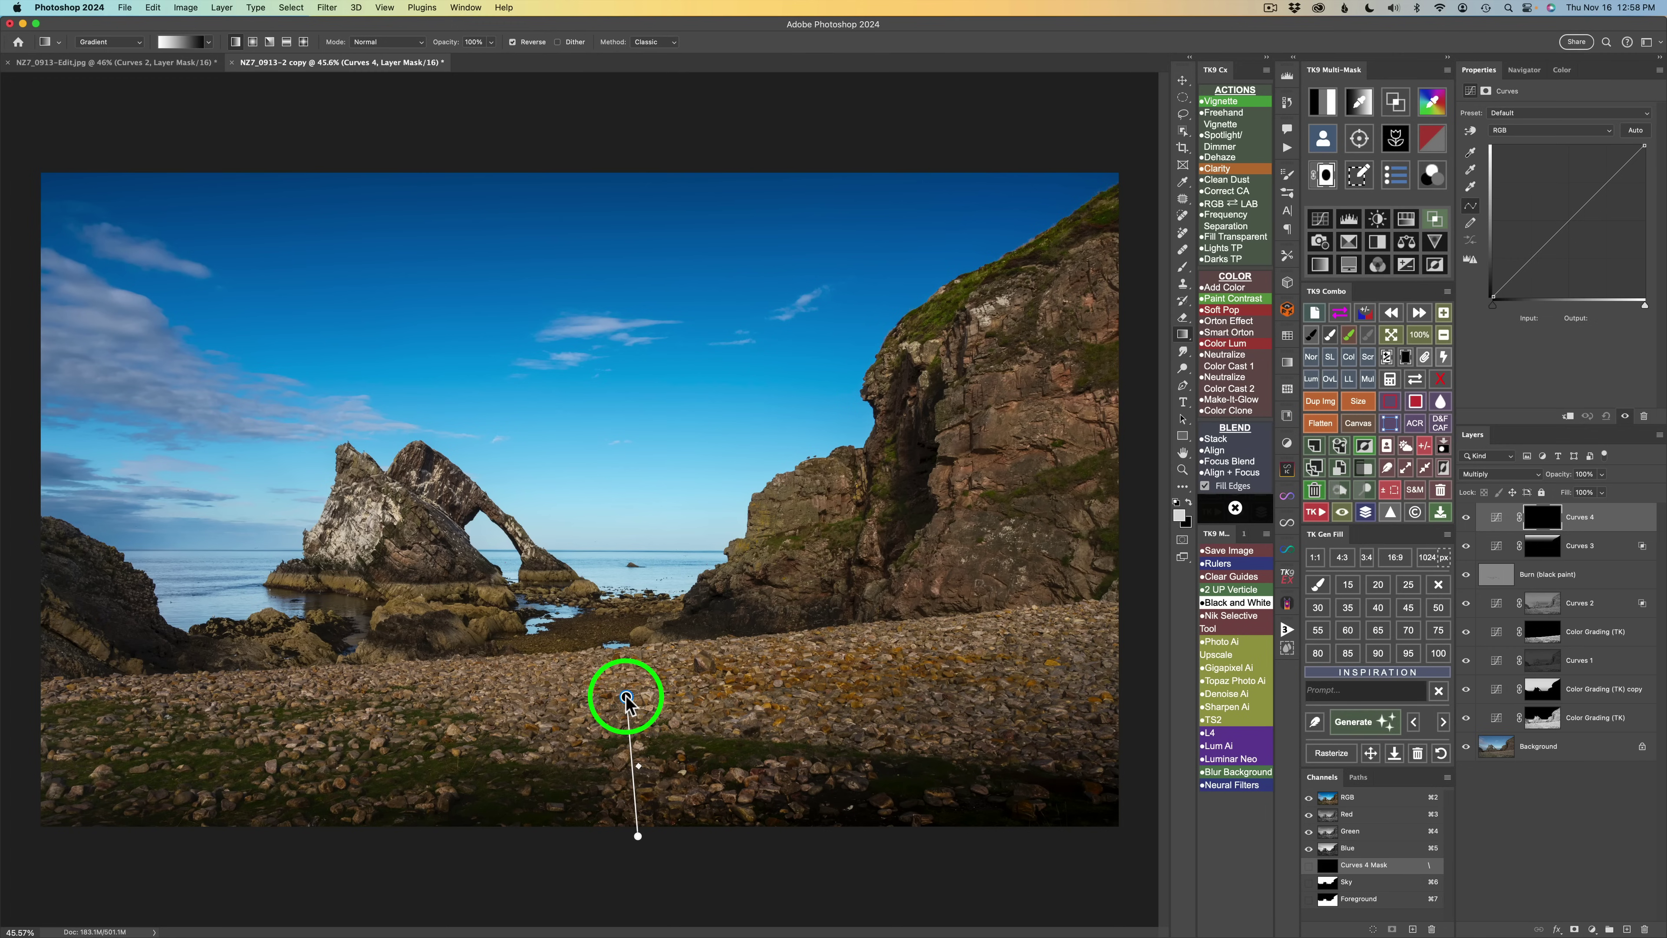
{"action": "left_click_drag", "start_coordinate": [626, 697], "coordinate": [626, 696]}
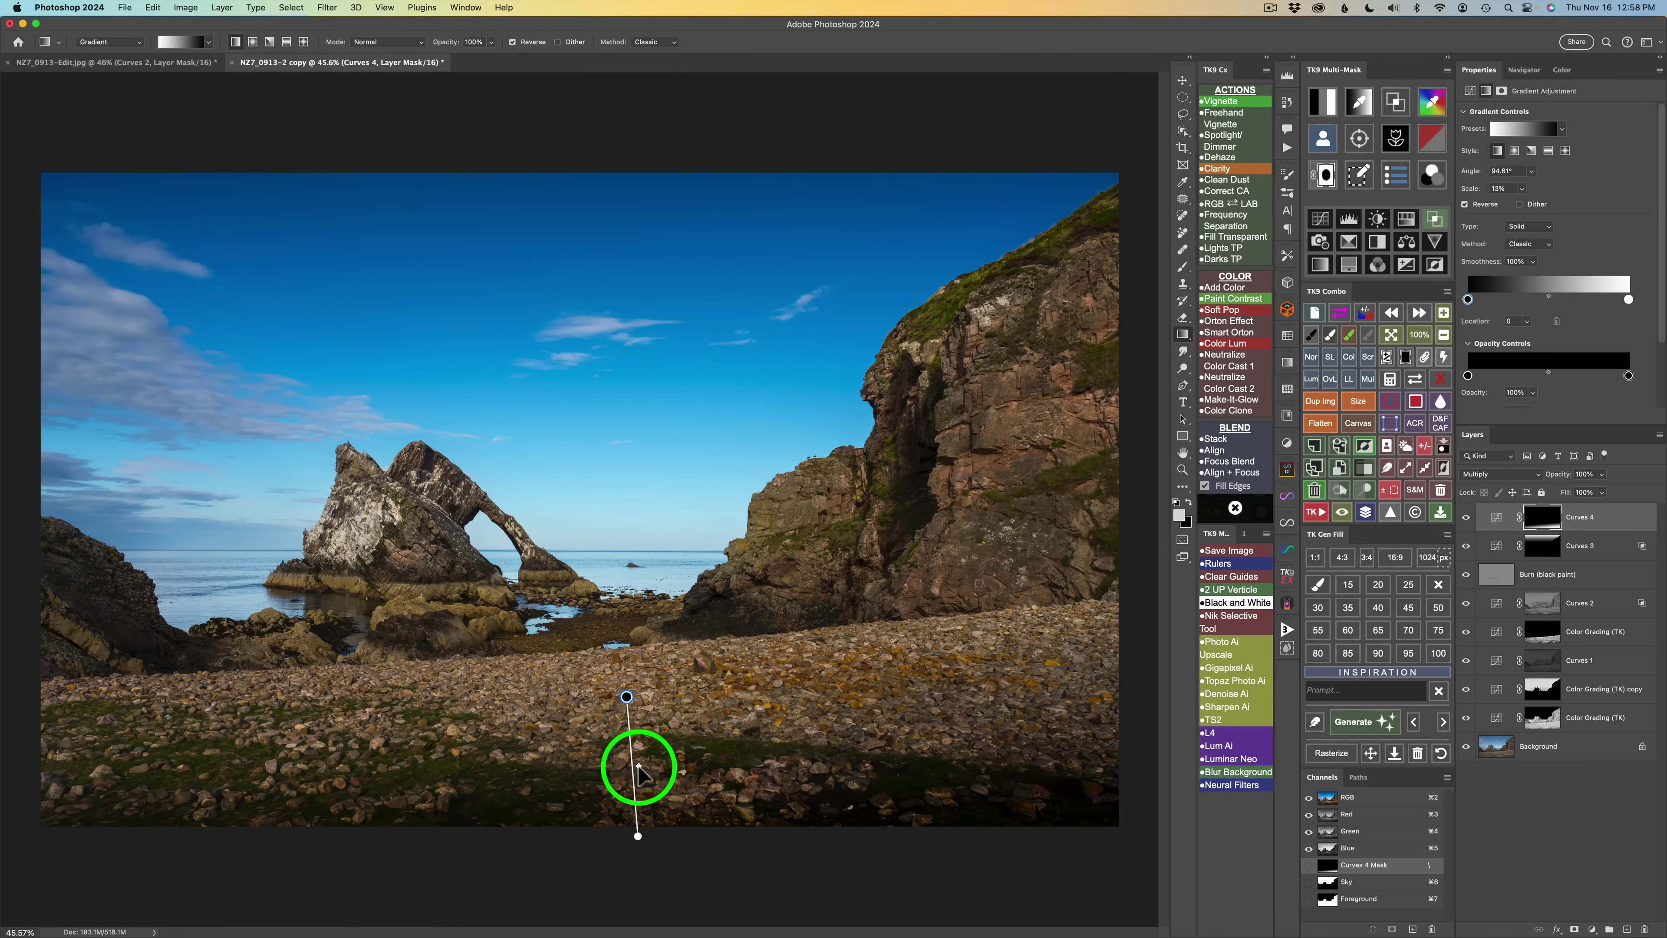
{"action": "left_click_drag", "start_coordinate": [640, 767], "coordinate": [644, 768]}
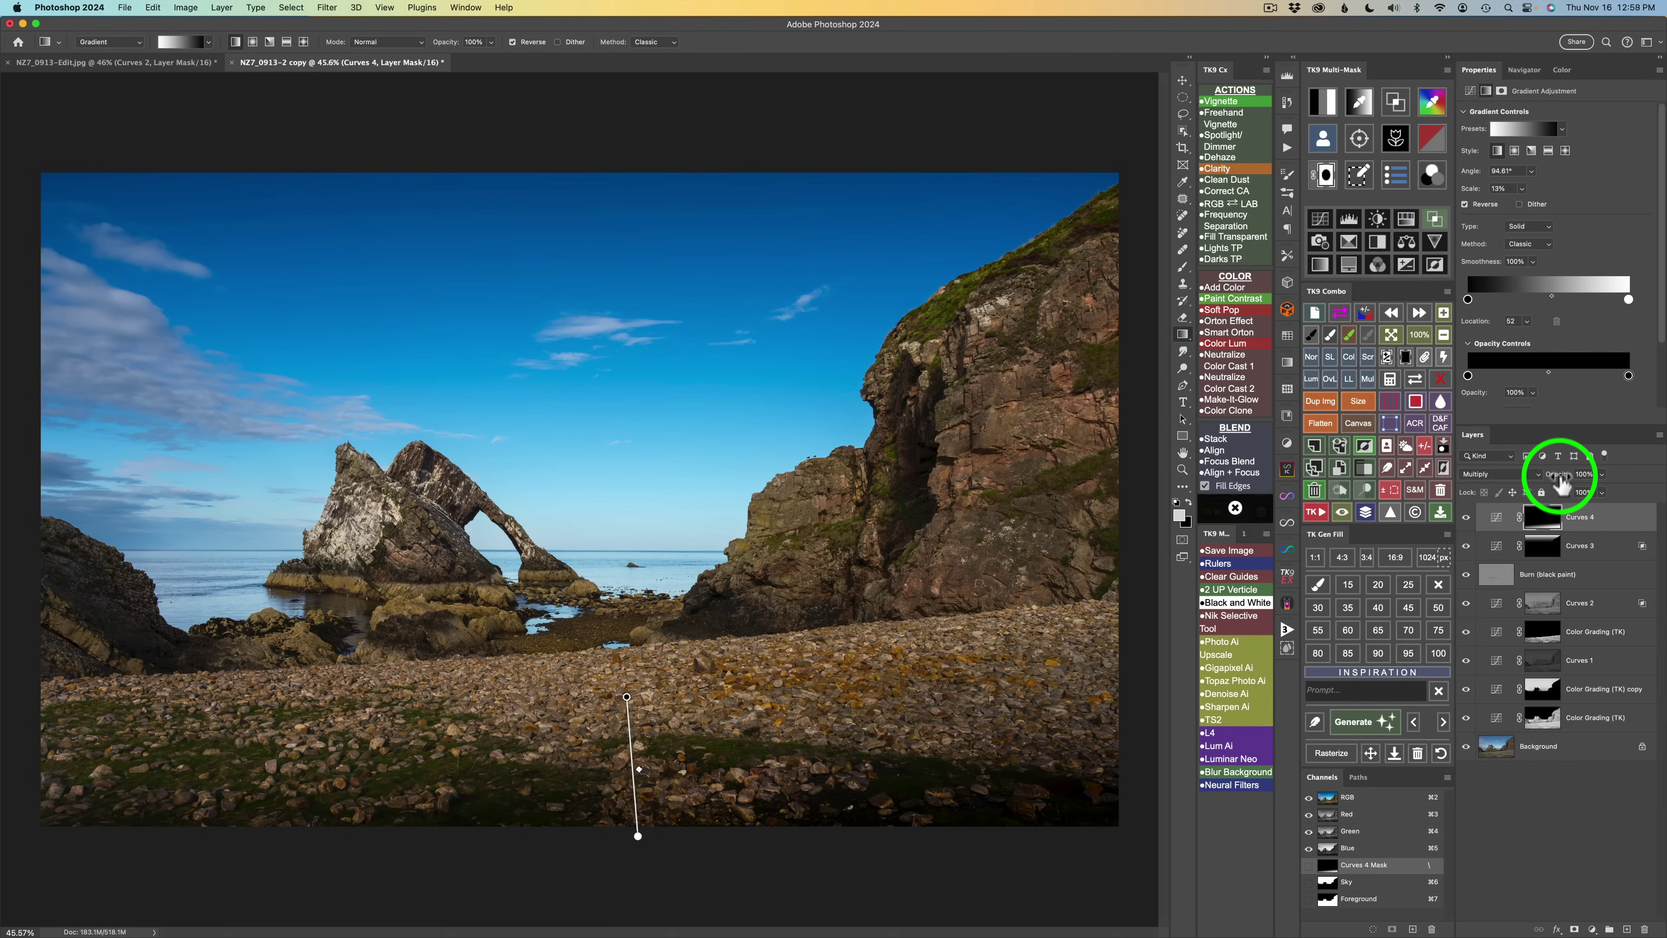
{"action": "left_click_drag", "start_coordinate": [1560, 485], "coordinate": [1490, 475]}
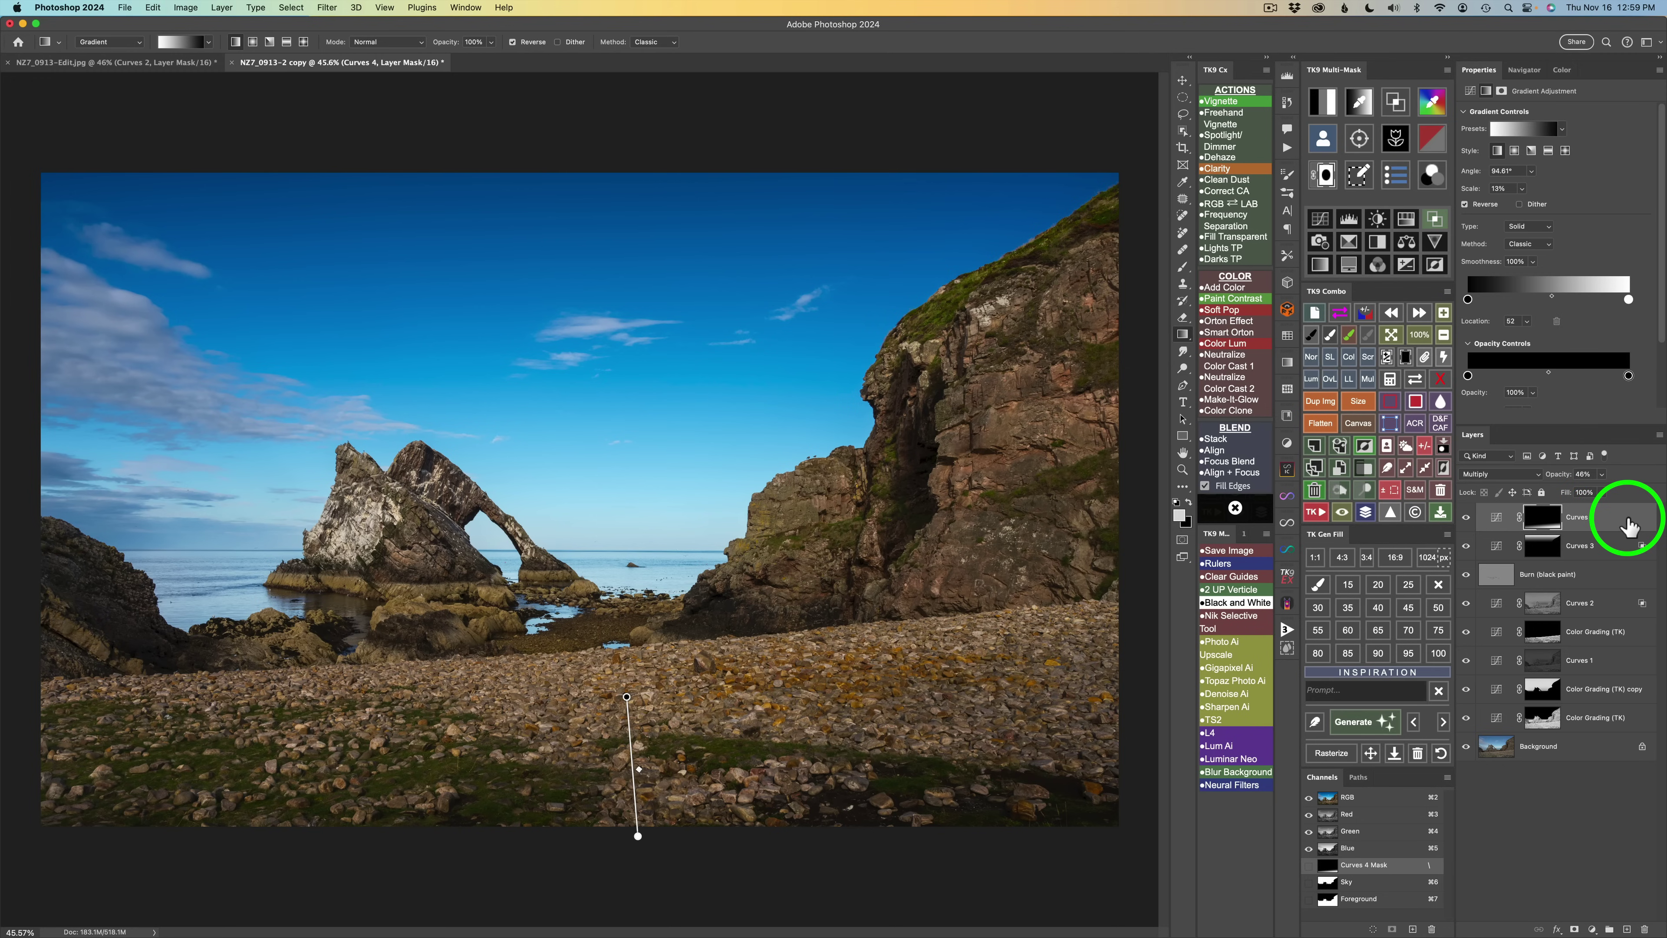
Exclude the shadows from Curves 4 with the first Blend If shadow preset, and compare the image with the layer hidden and shown
{"action": "left_click", "coordinate": [1434, 221]}
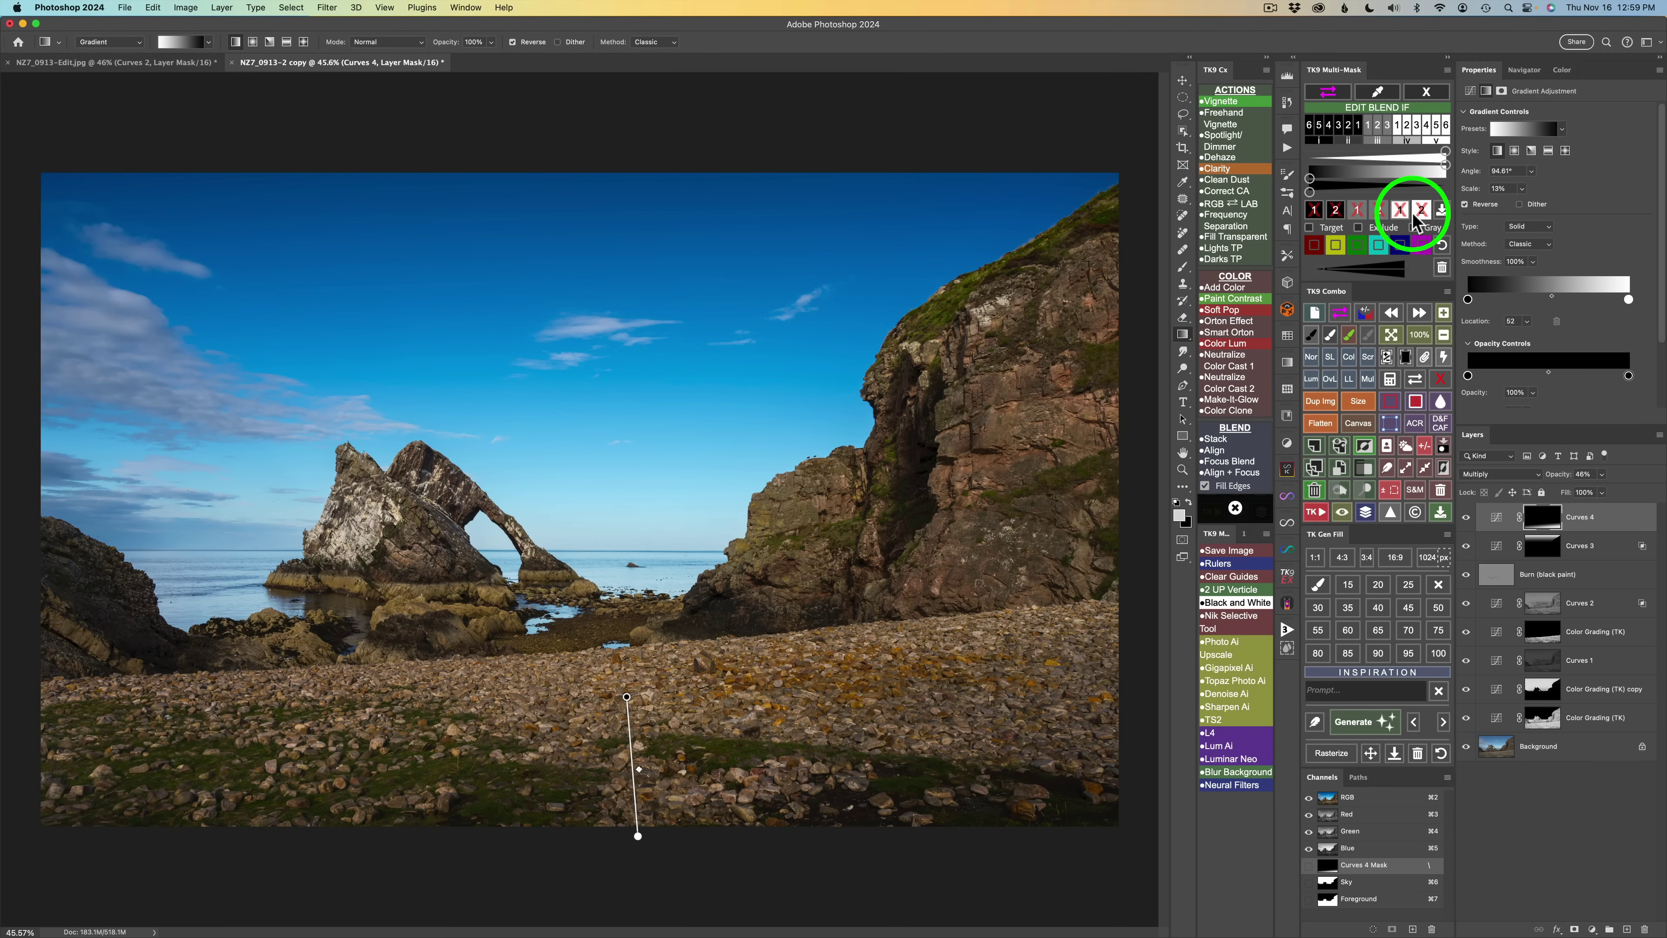
{"action": "left_click", "coordinate": [1314, 211]}
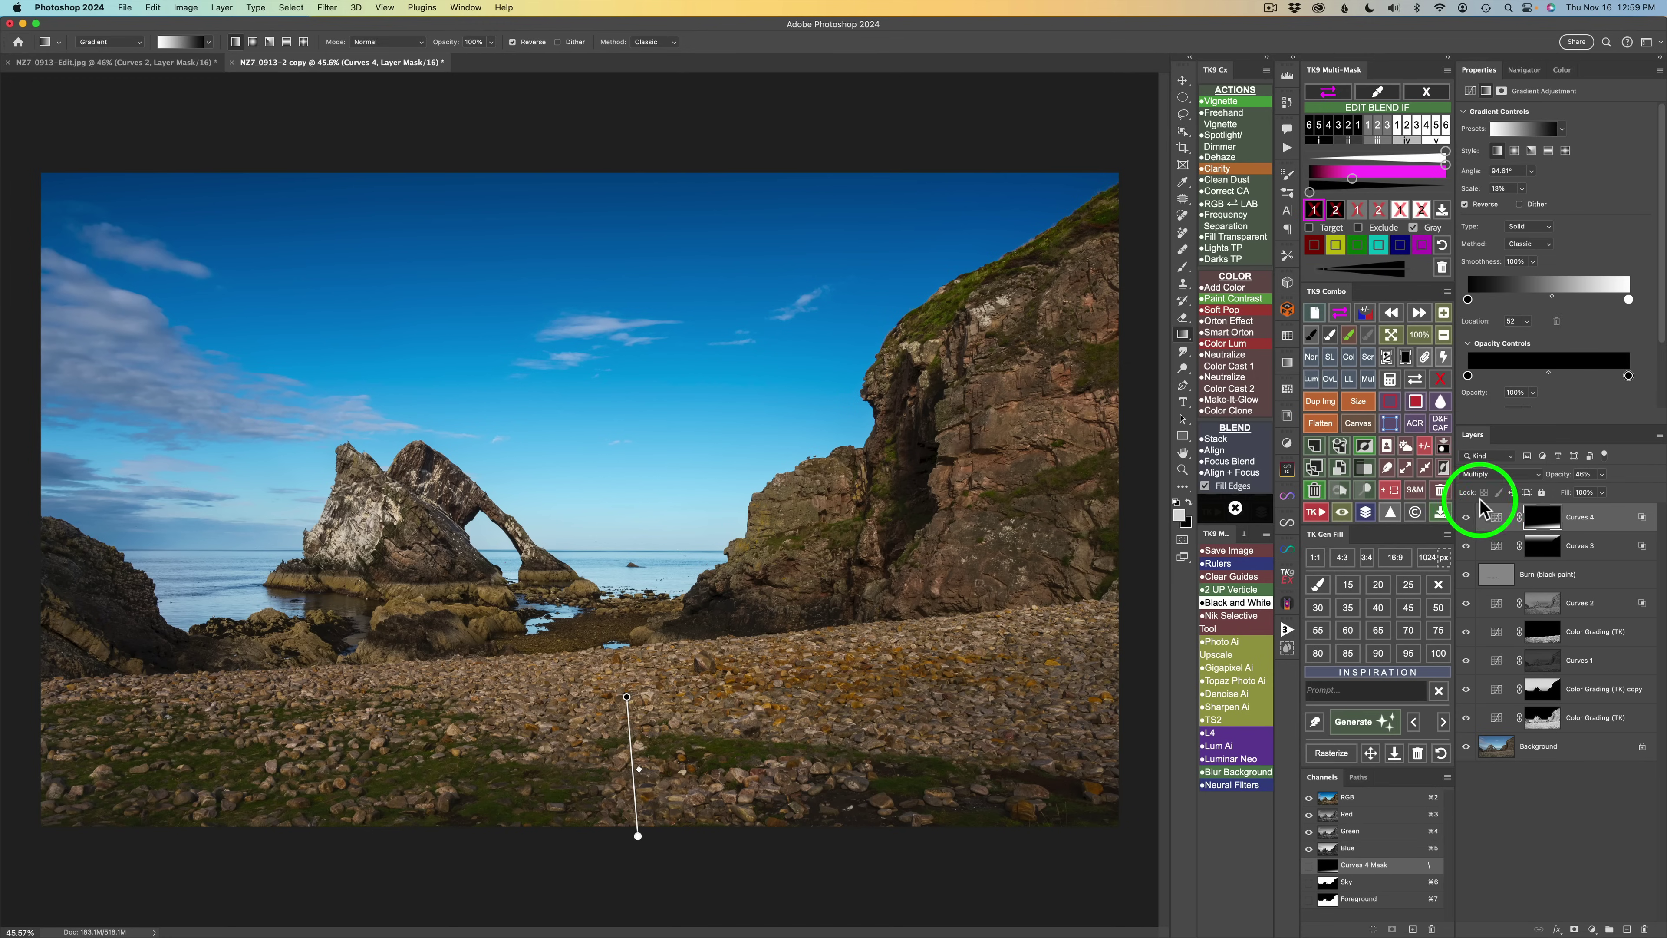
{"action": "left_click", "coordinate": [1498, 522]}
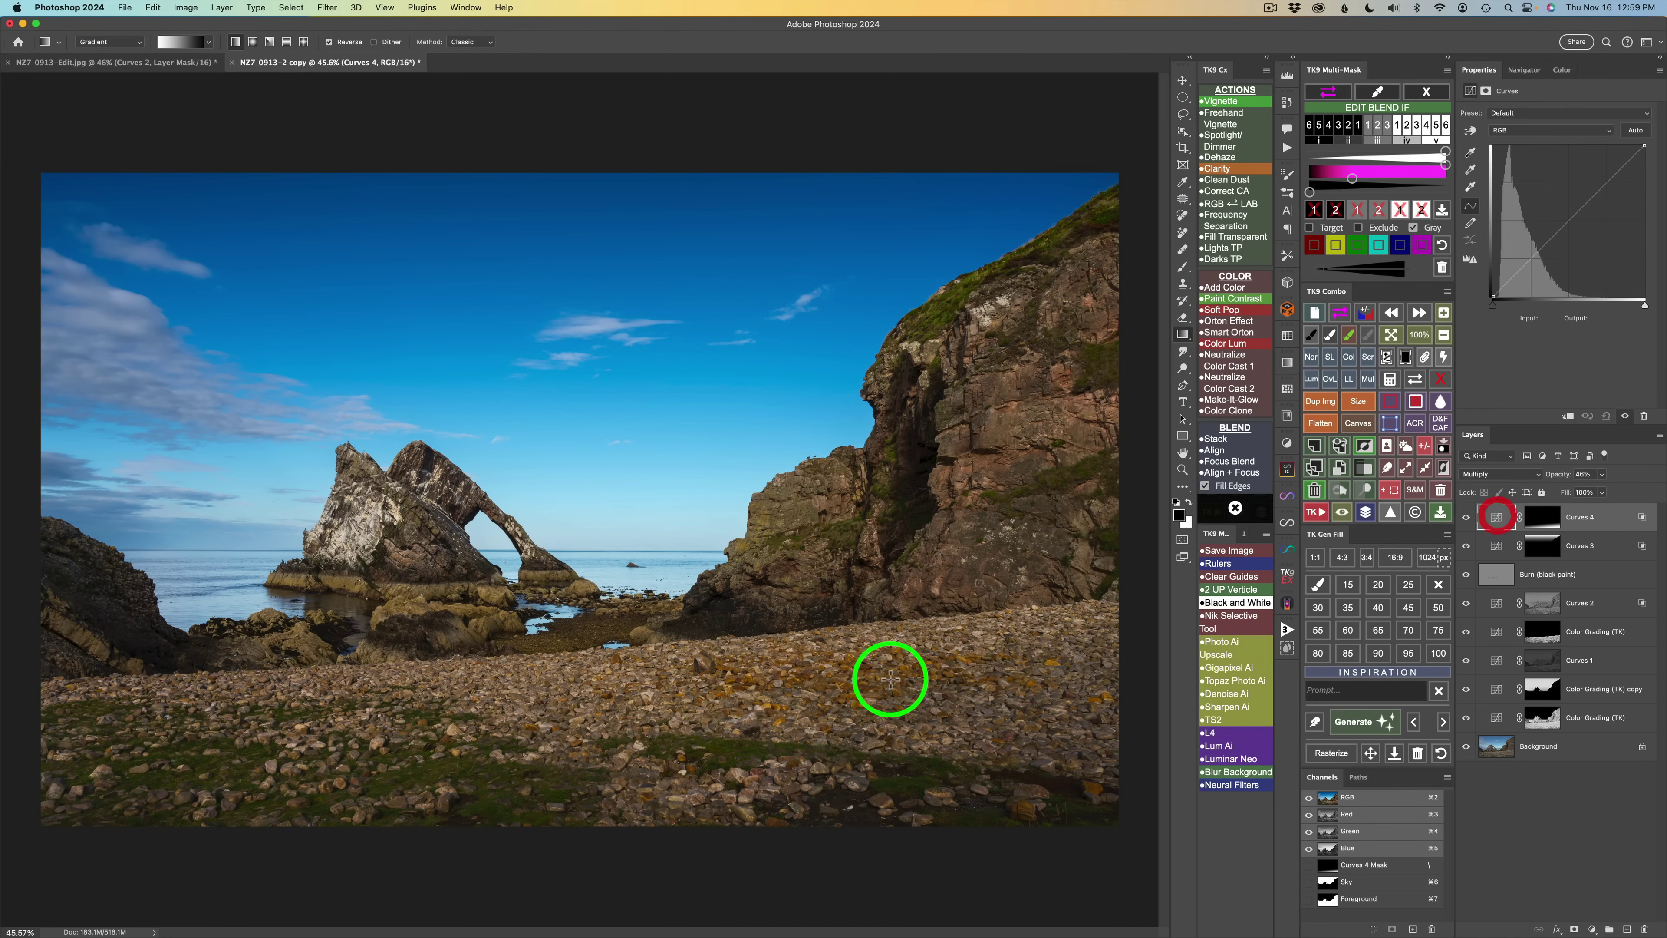
{"action": "left_click", "coordinate": [1467, 520]}
{"action": "left_click", "coordinate": [1467, 520]}
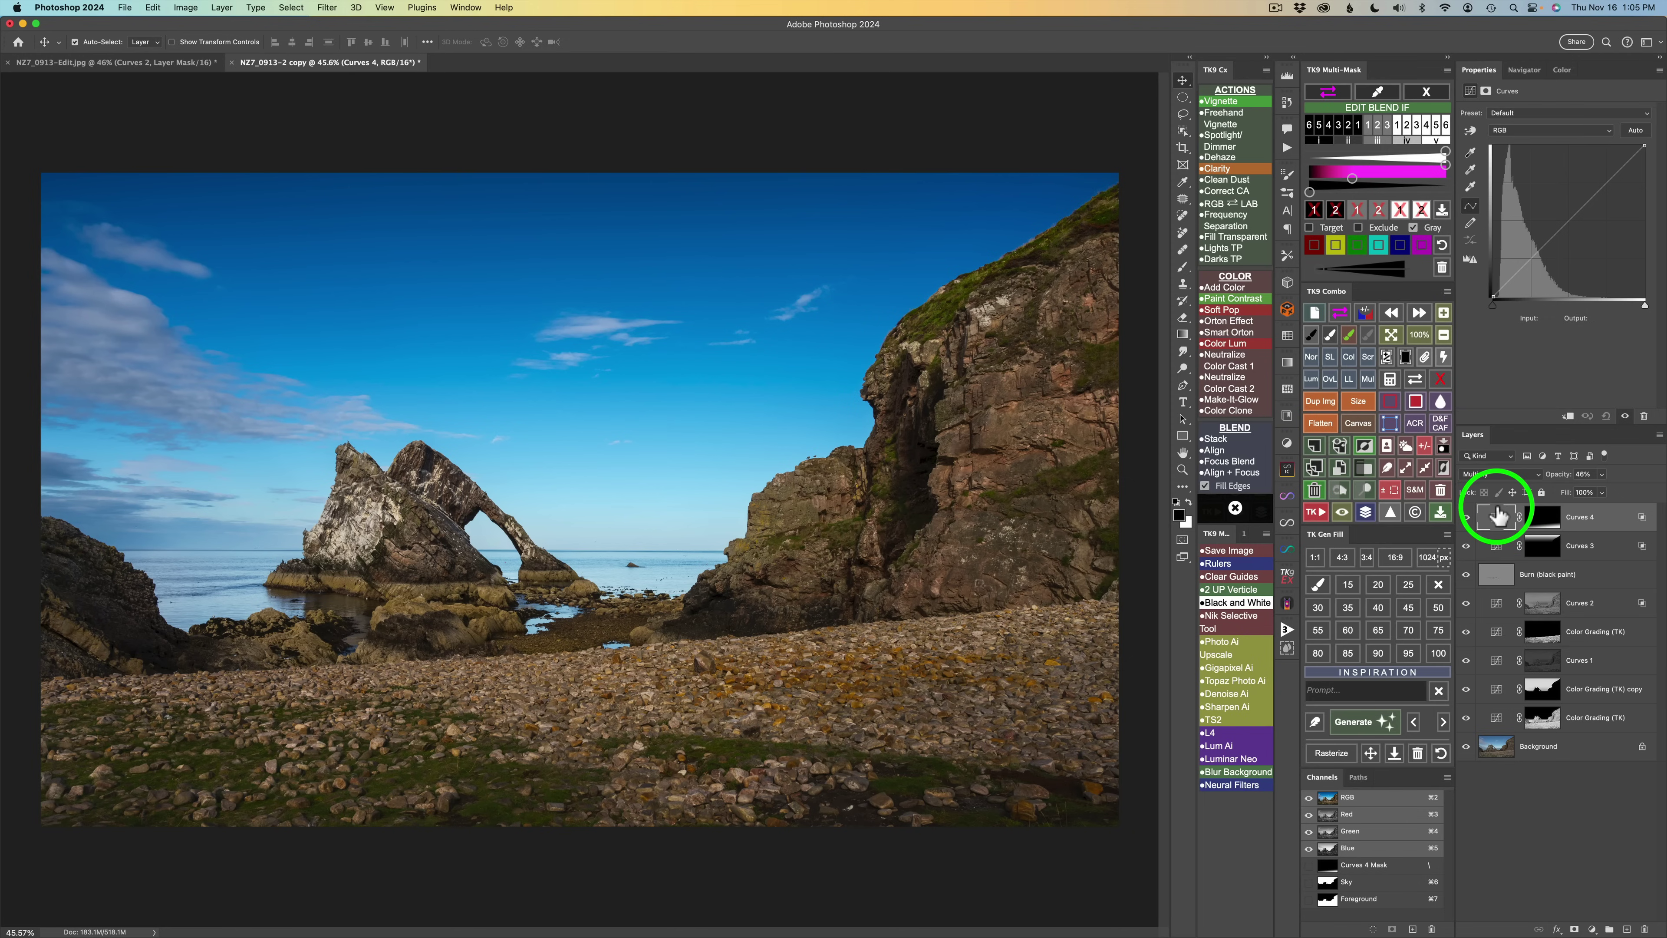
Stamp all visible layers into a new top layer, and convert it to a smart object
{"action": "left_click", "coordinate": [1339, 446]}
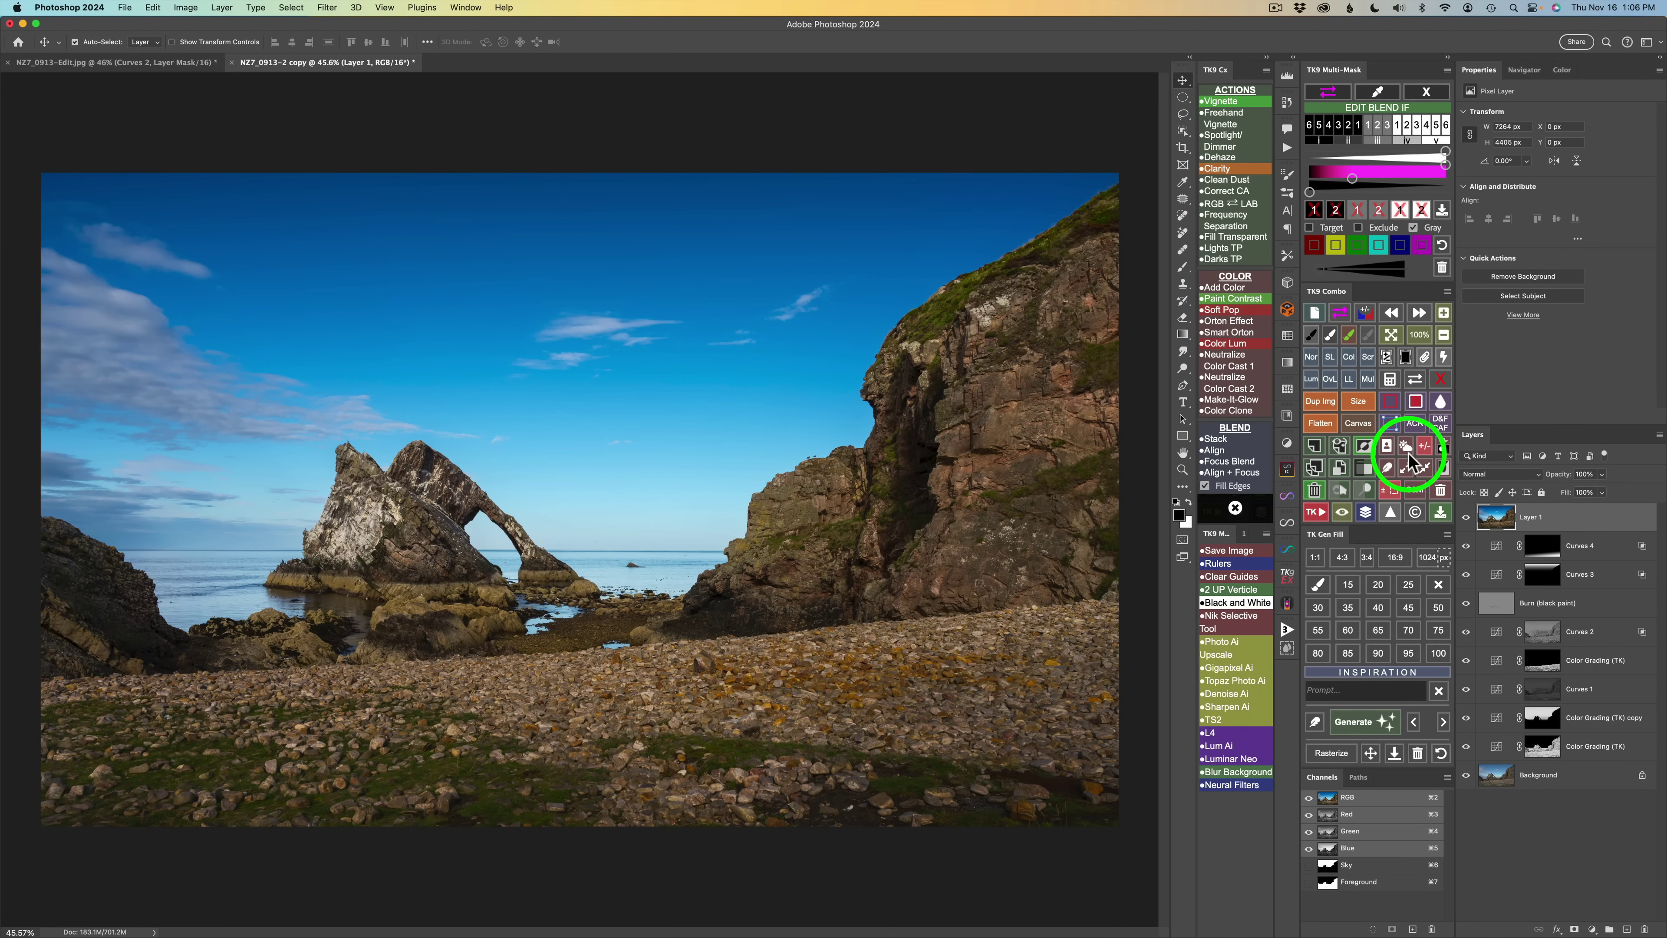
{"action": "left_click", "coordinate": [1340, 468]}
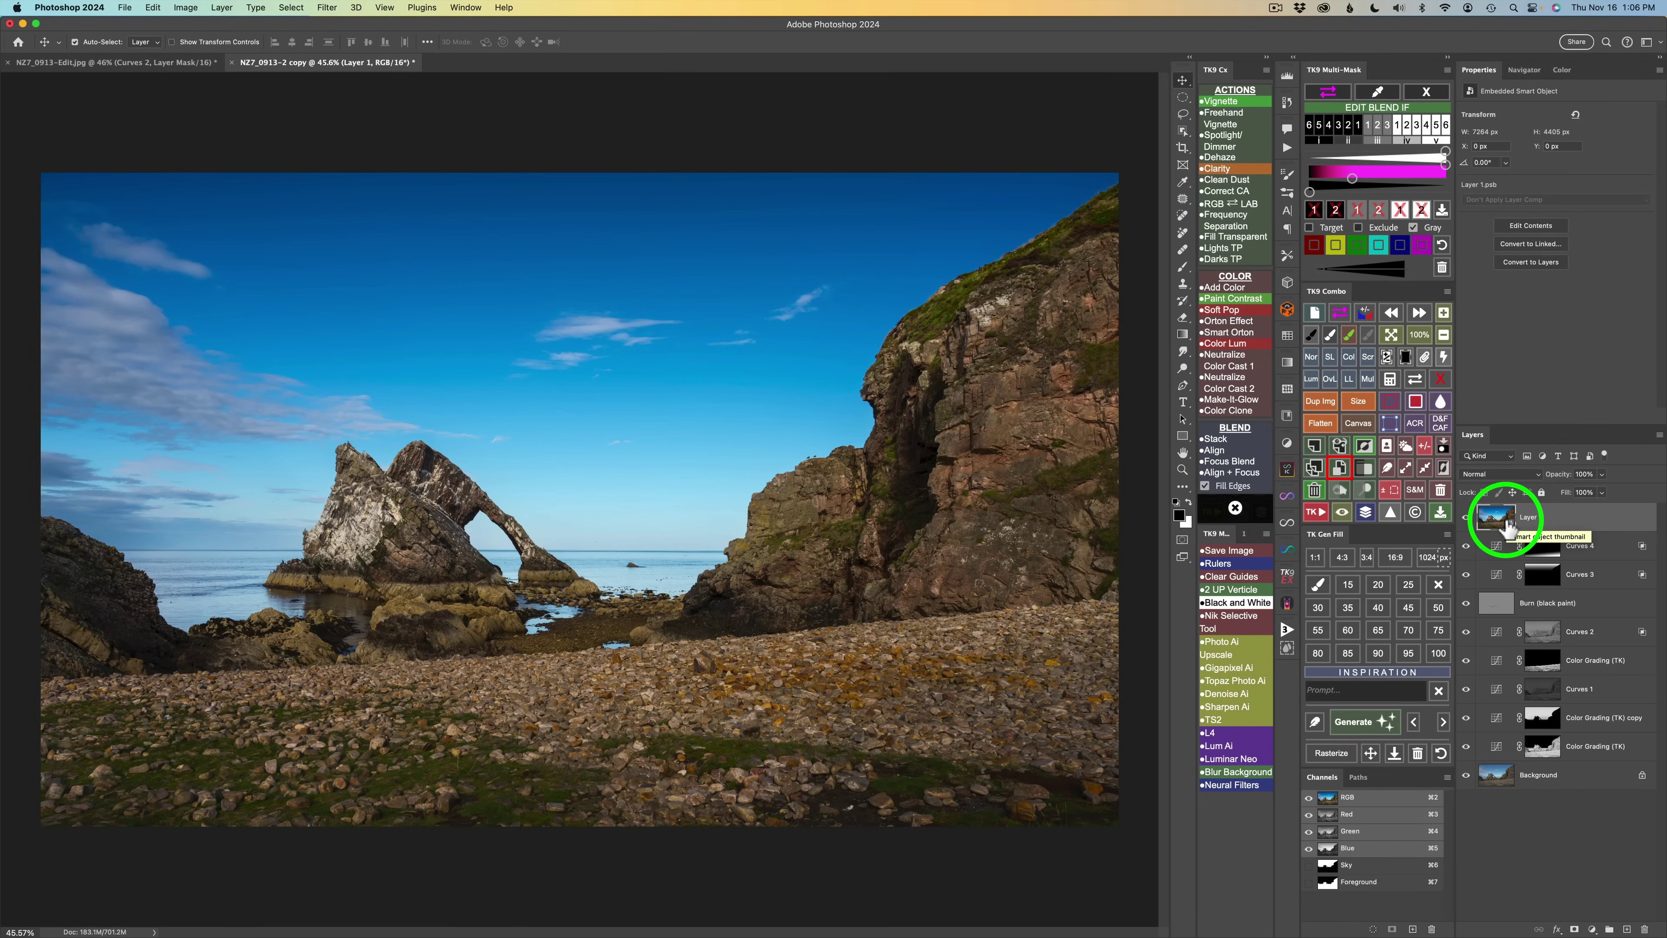
Apply Camera Raw effects to the smart object, with Texture at +30 and Clarity at +40
{"action": "left_click", "coordinate": [1416, 423]}
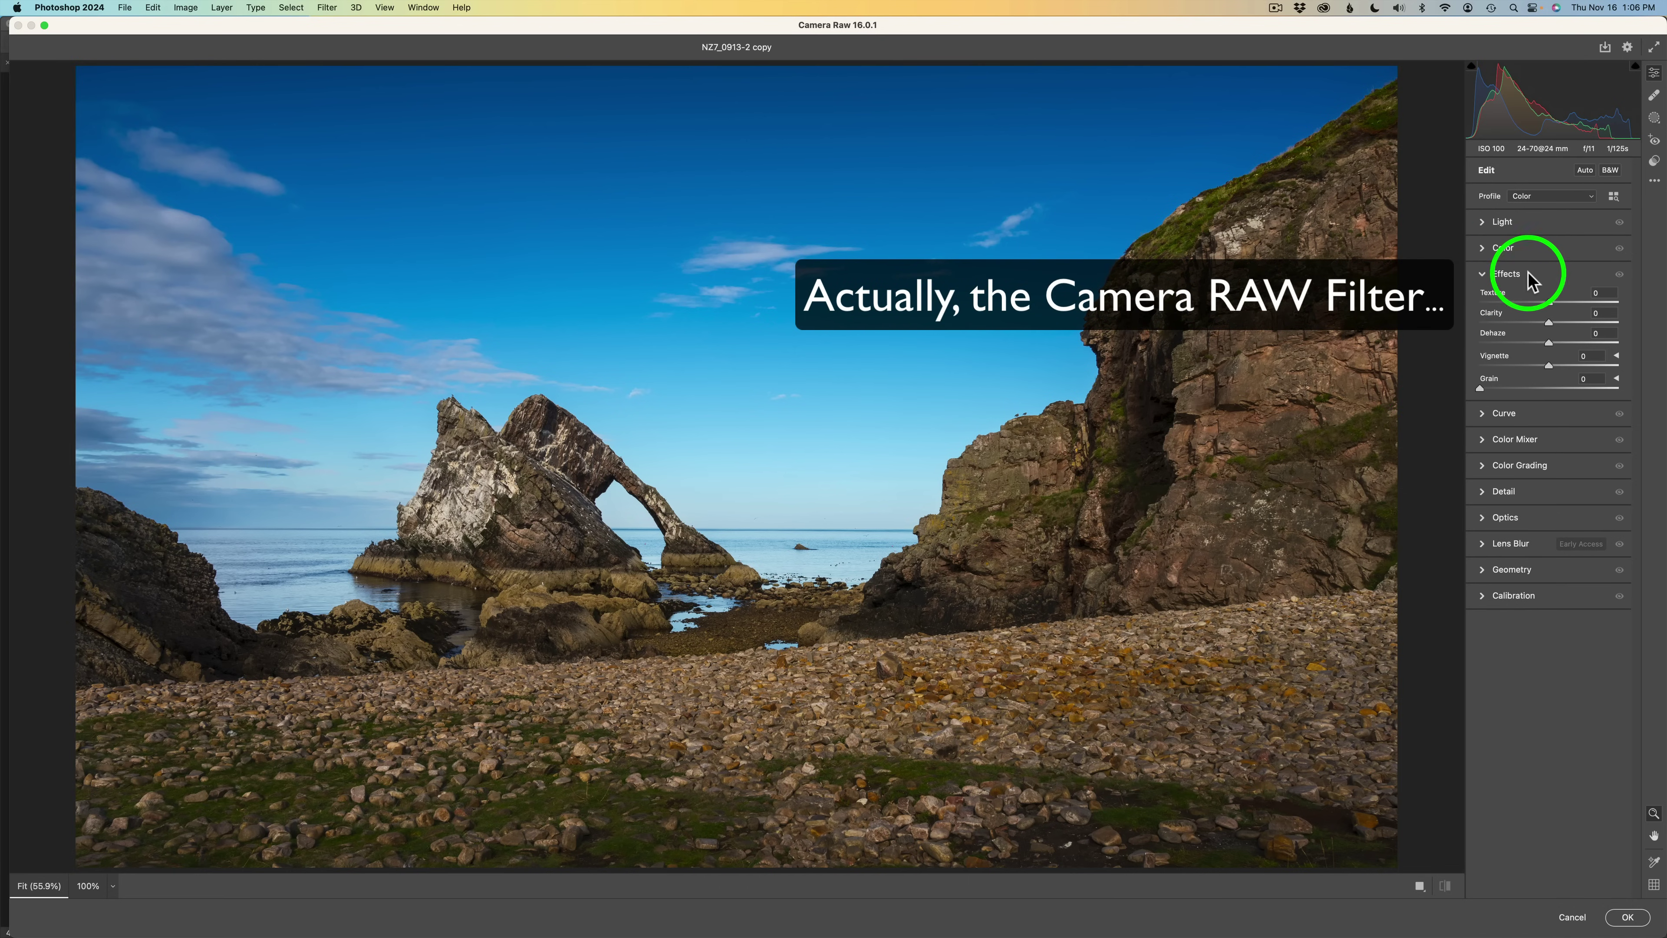
{"action": "left_click", "coordinate": [1514, 275]}
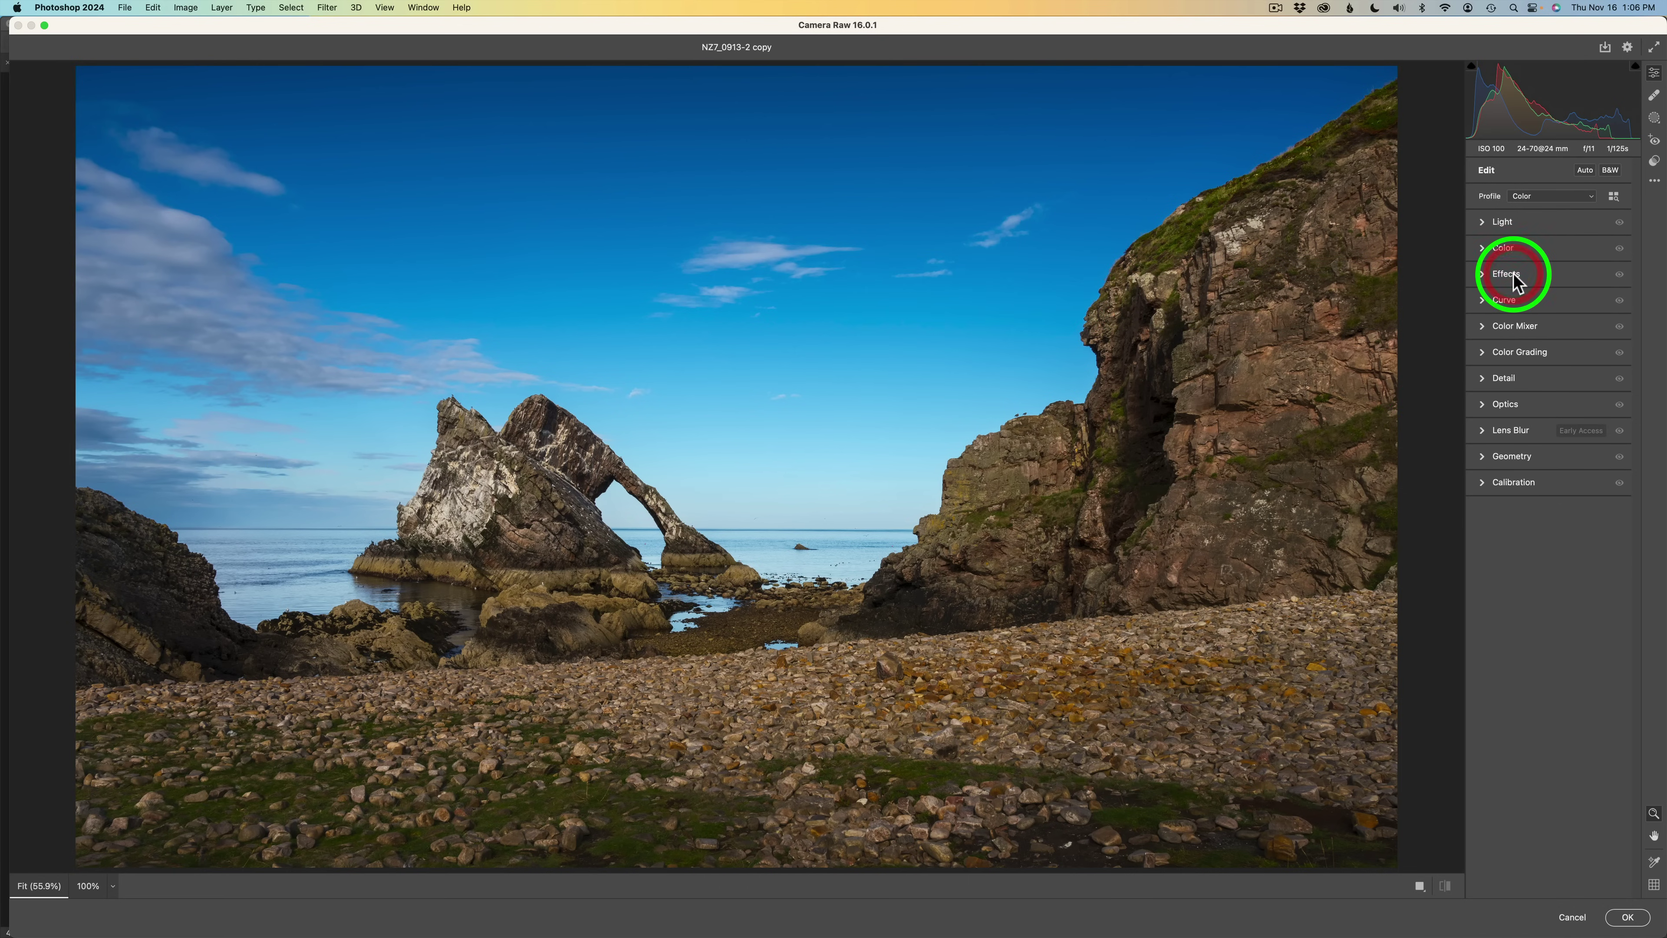
{"action": "left_click", "coordinate": [1513, 275]}
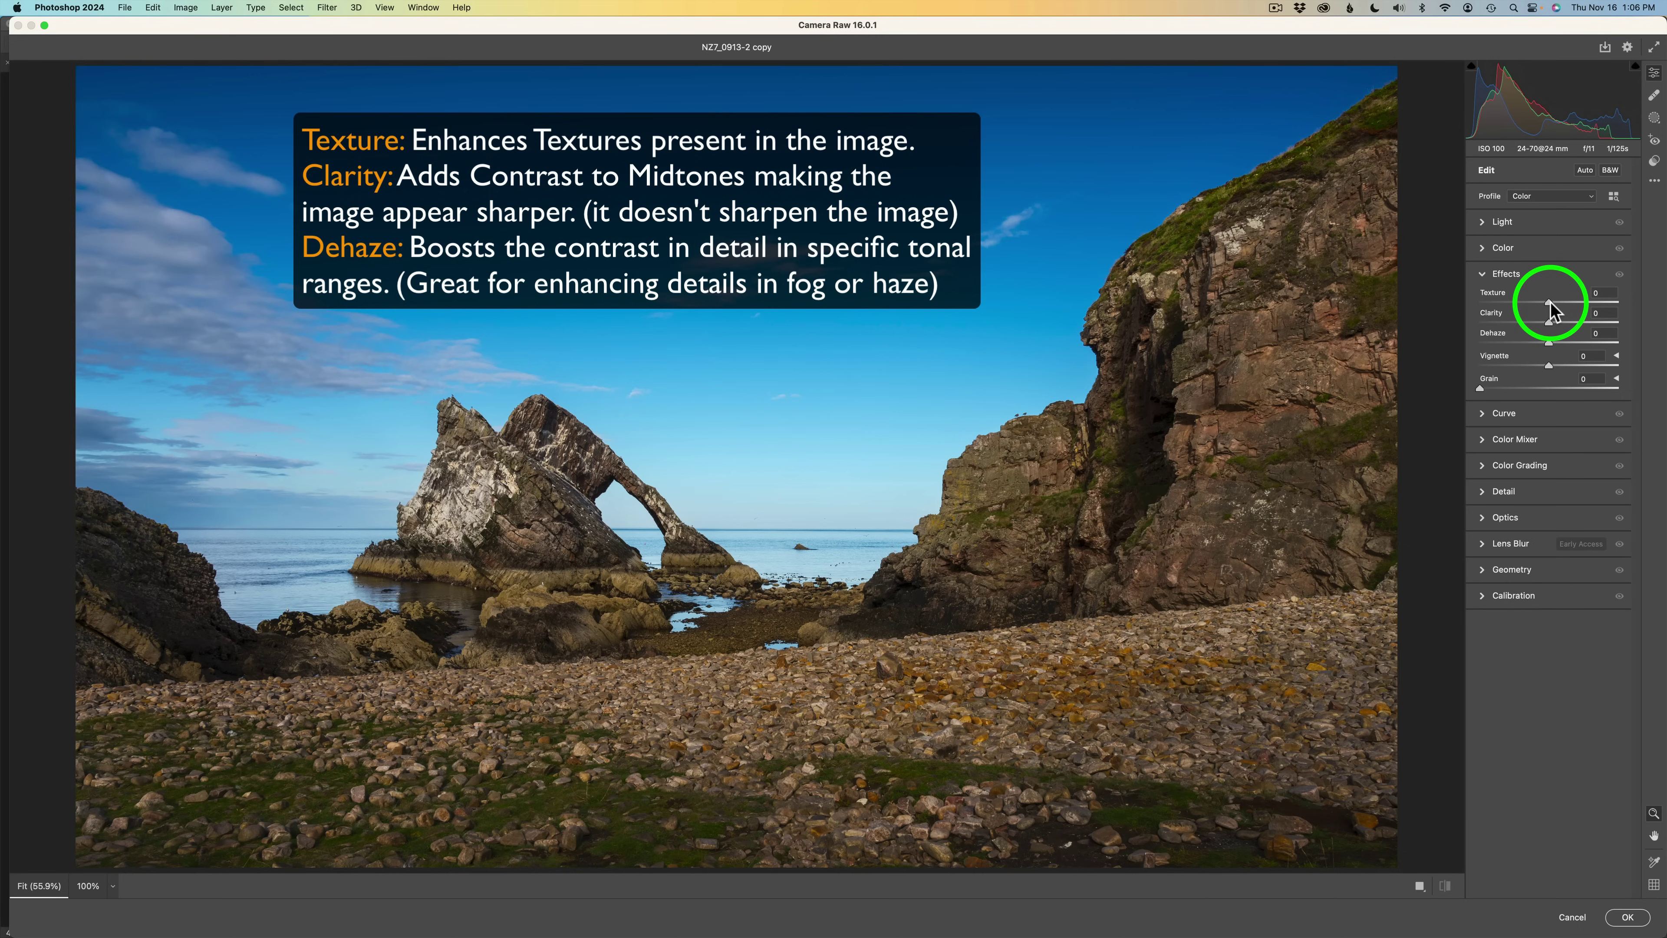
{"action": "left_click_drag", "start_coordinate": [1549, 303], "coordinate": [1572, 302]}
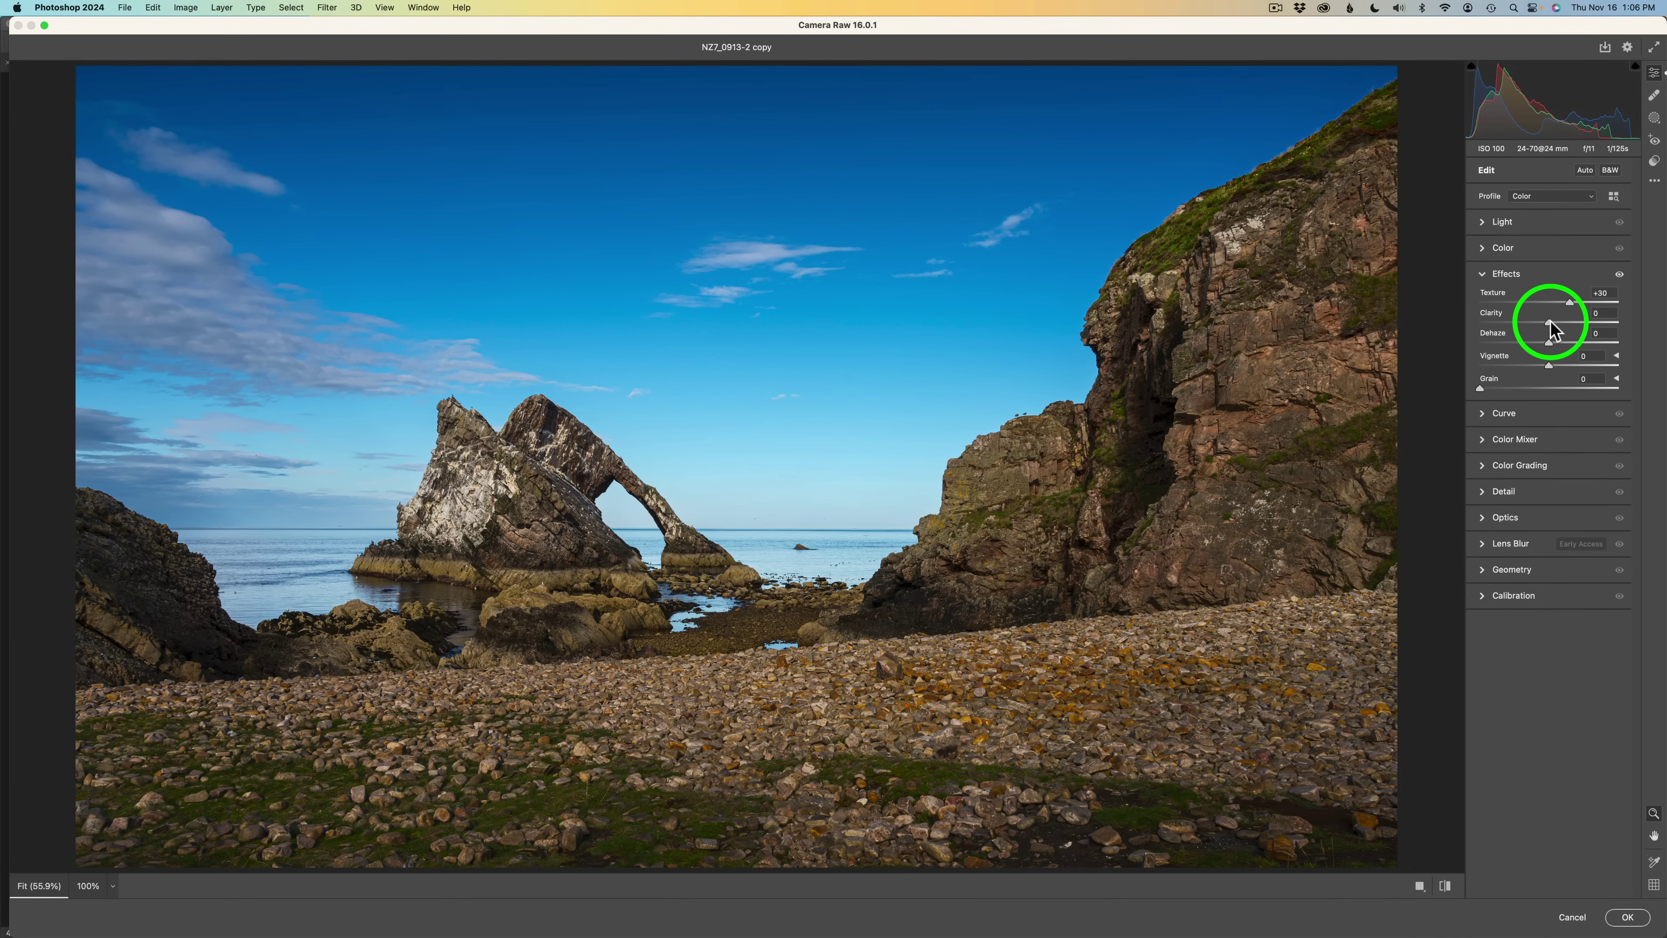
{"action": "left_click_drag", "start_coordinate": [1554, 321], "coordinate": [1582, 329]}
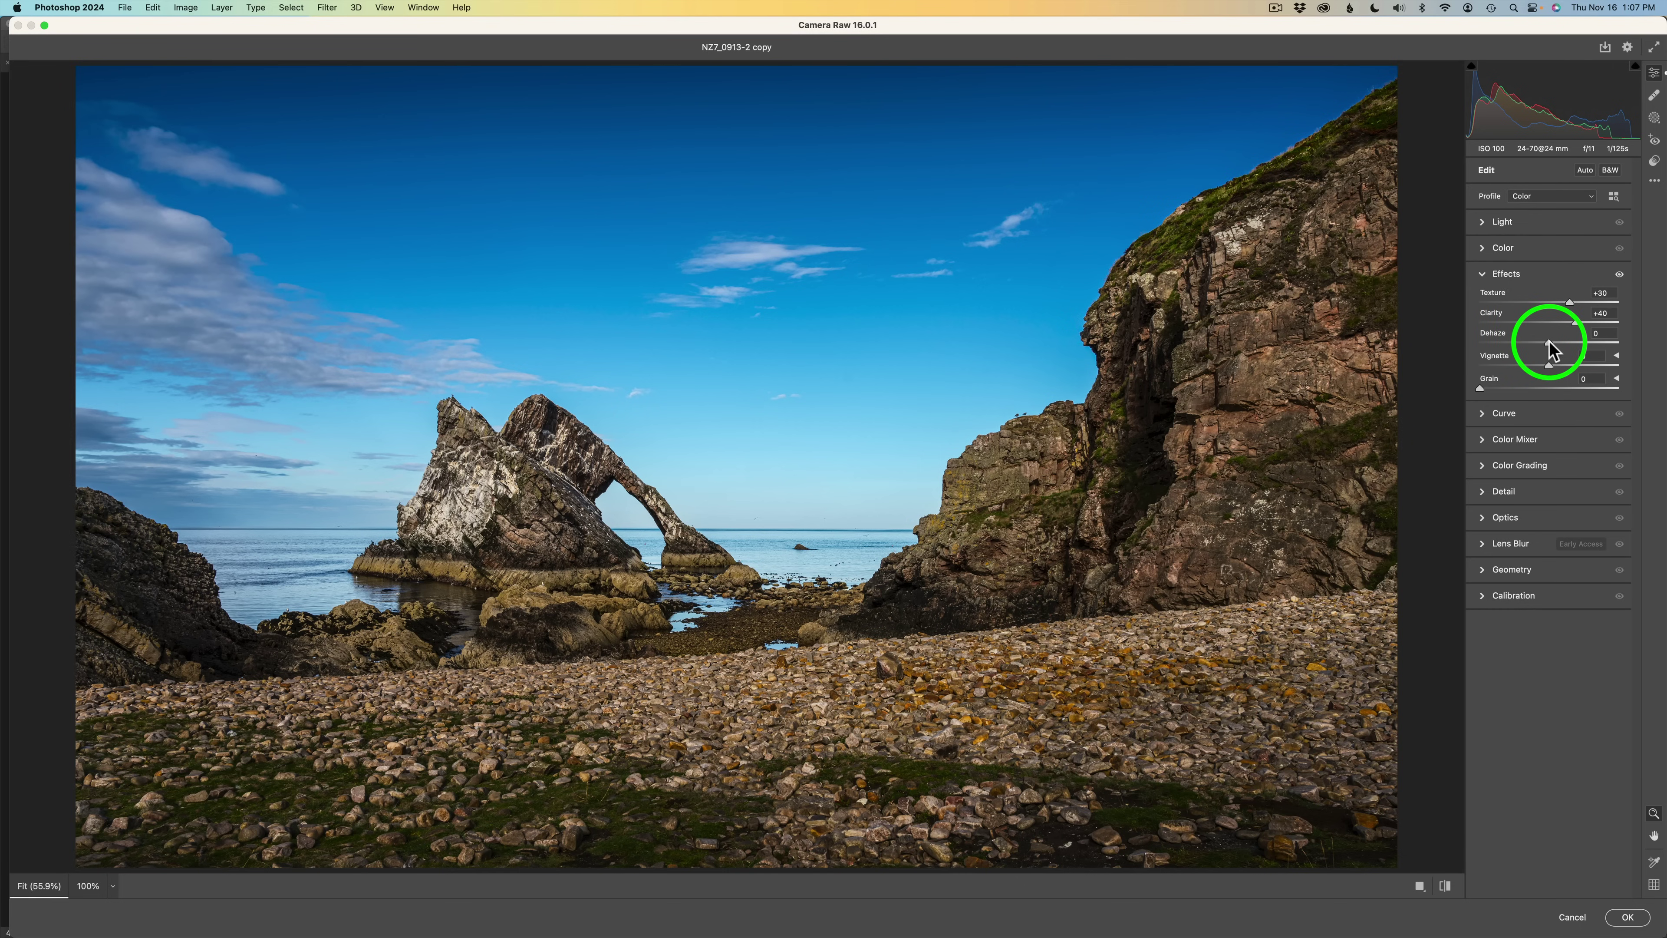
Increase Dehaze in the Camera Raw effects, and apply the filter to the smart object
{"action": "left_click_drag", "start_coordinate": [1552, 342], "coordinate": [1560, 343]}
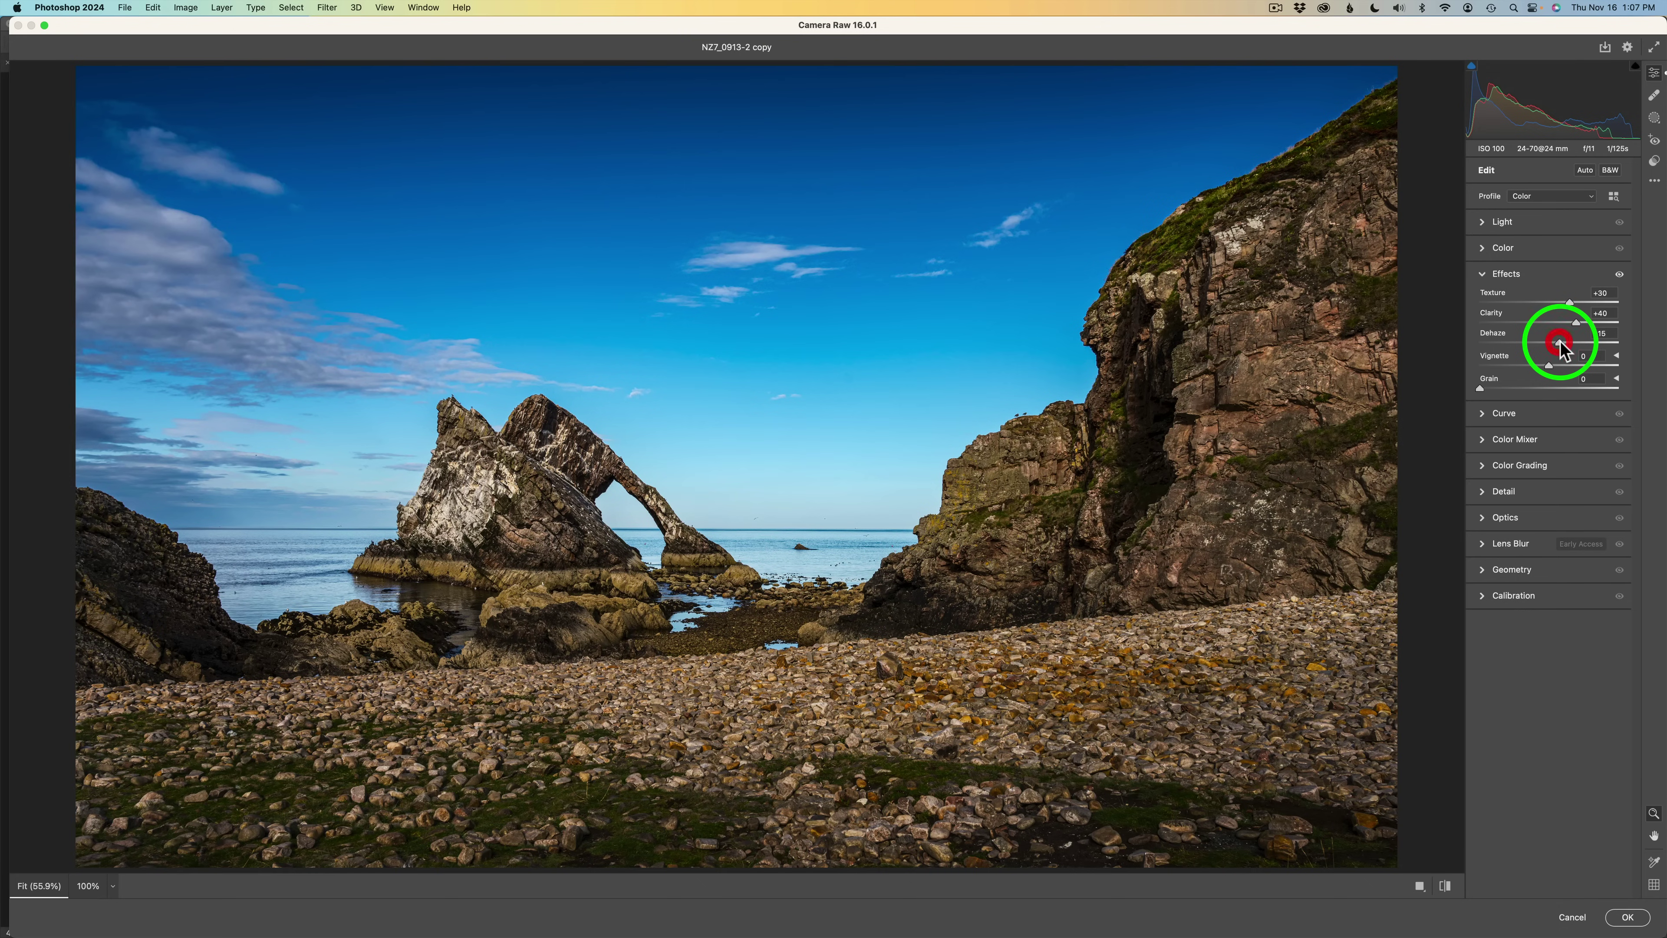
{"action": "left_click", "coordinate": [1629, 918]}
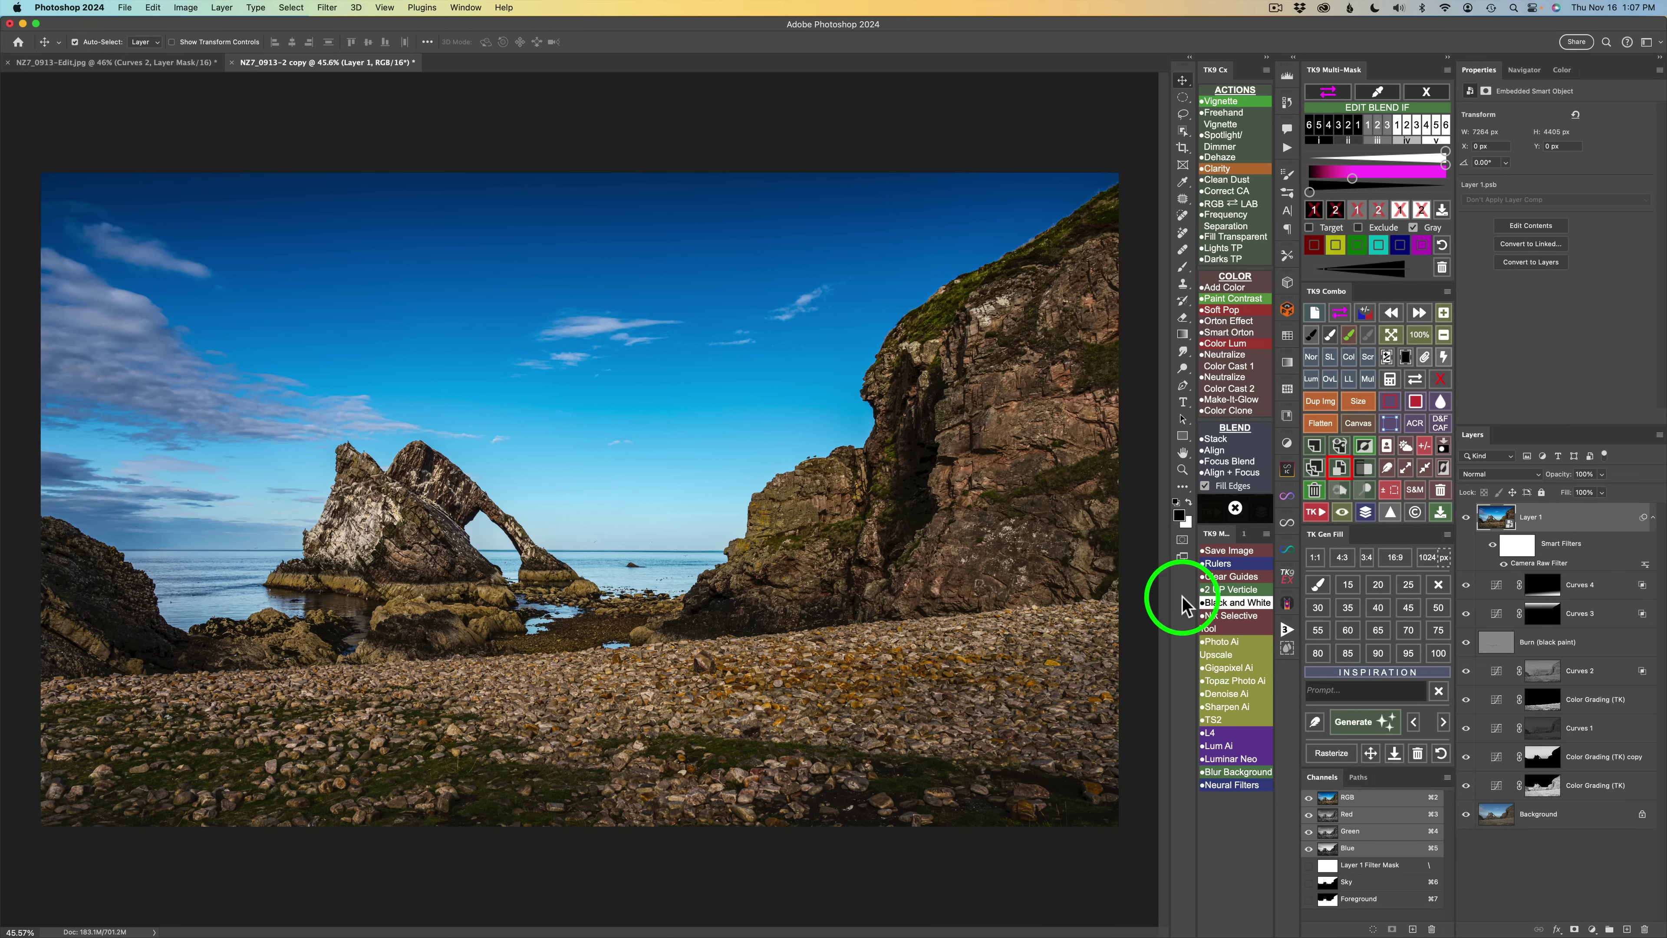
Mask Layer 1 with the saved Foreground selection, and place it in a group with a black mask
{"action": "left_click", "coordinate": [1390, 381]}
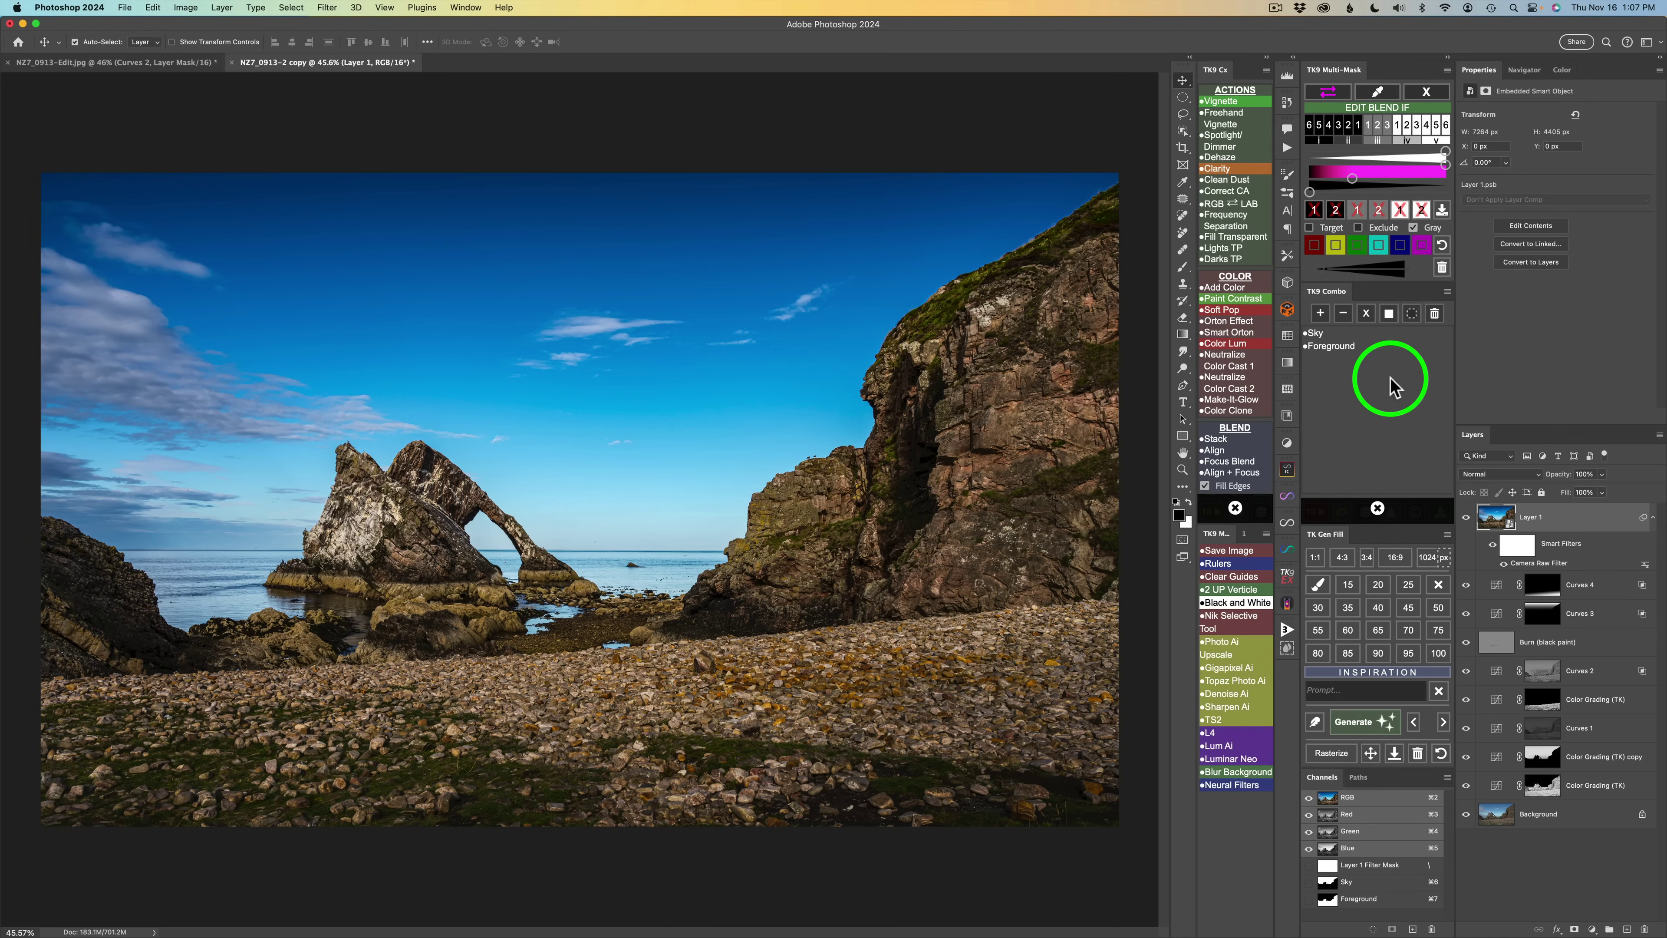
{"action": "left_click", "coordinate": [1331, 349]}
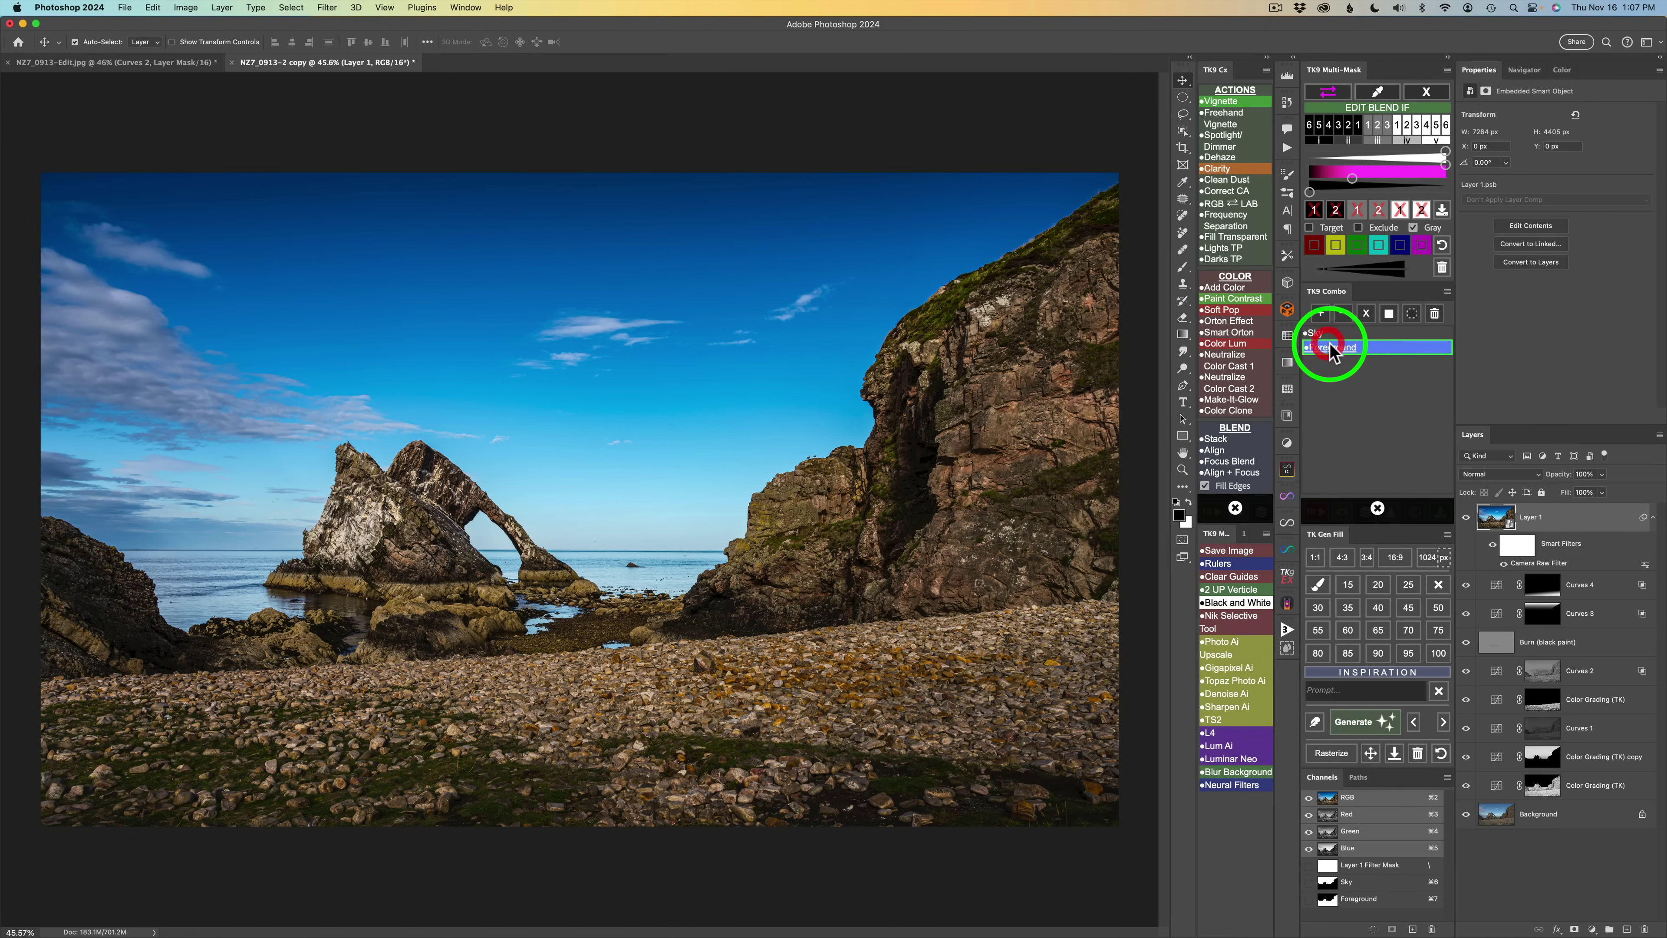
{"action": "left_click", "coordinate": [1387, 313]}
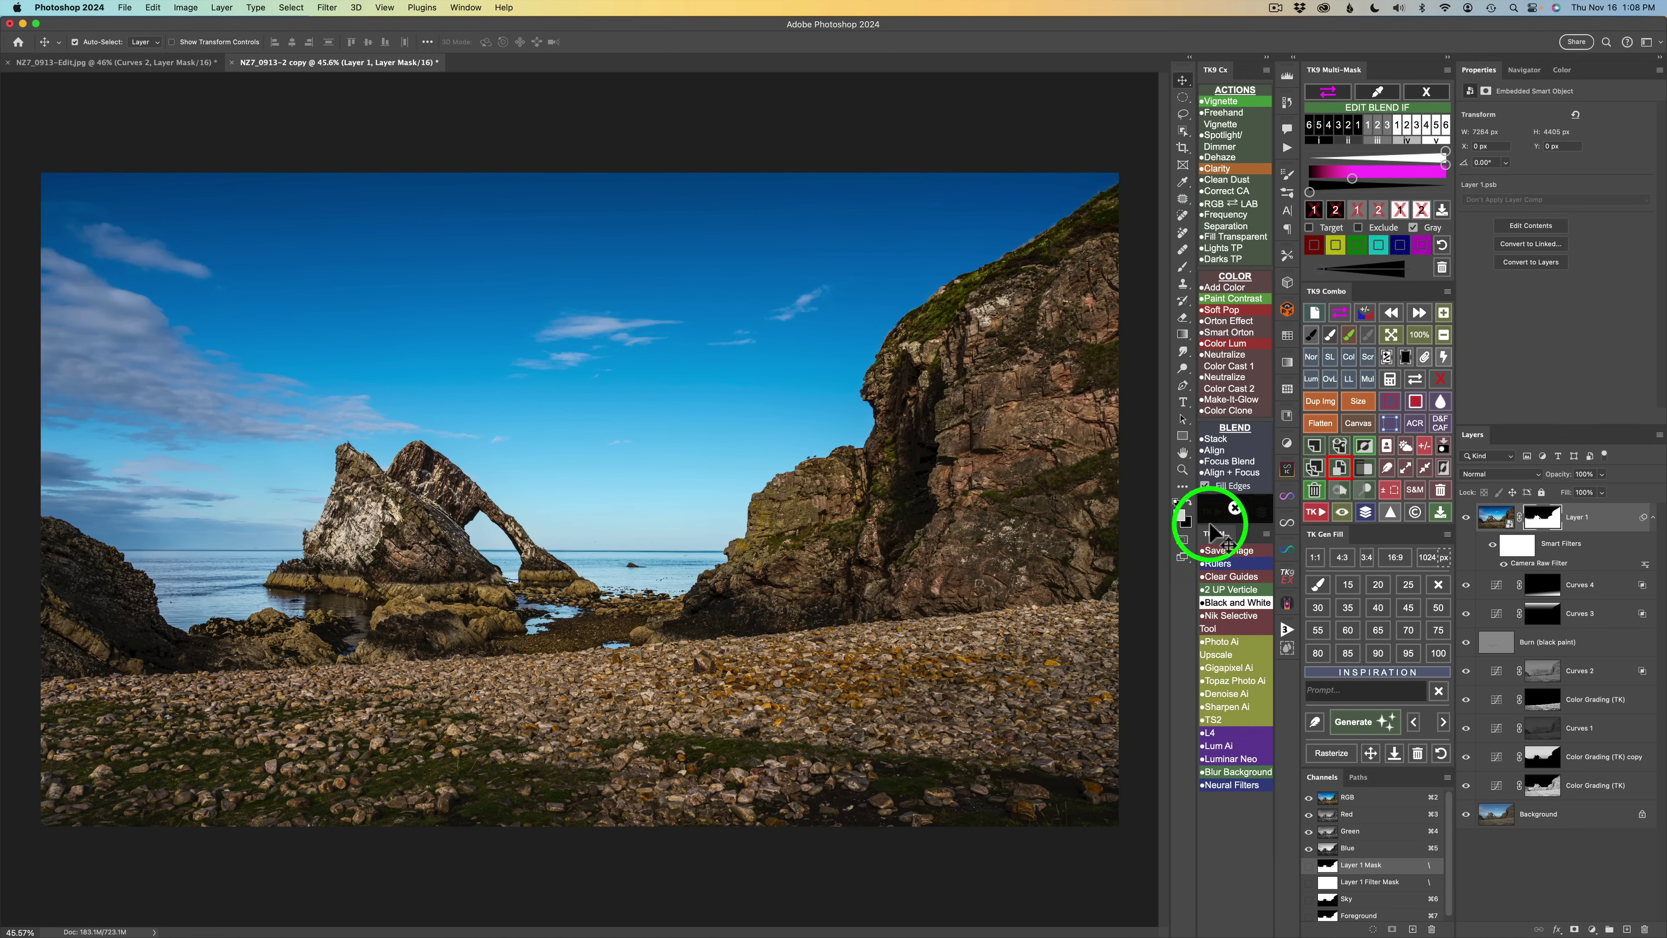
{"action": "left_click", "coordinate": [1362, 472]}
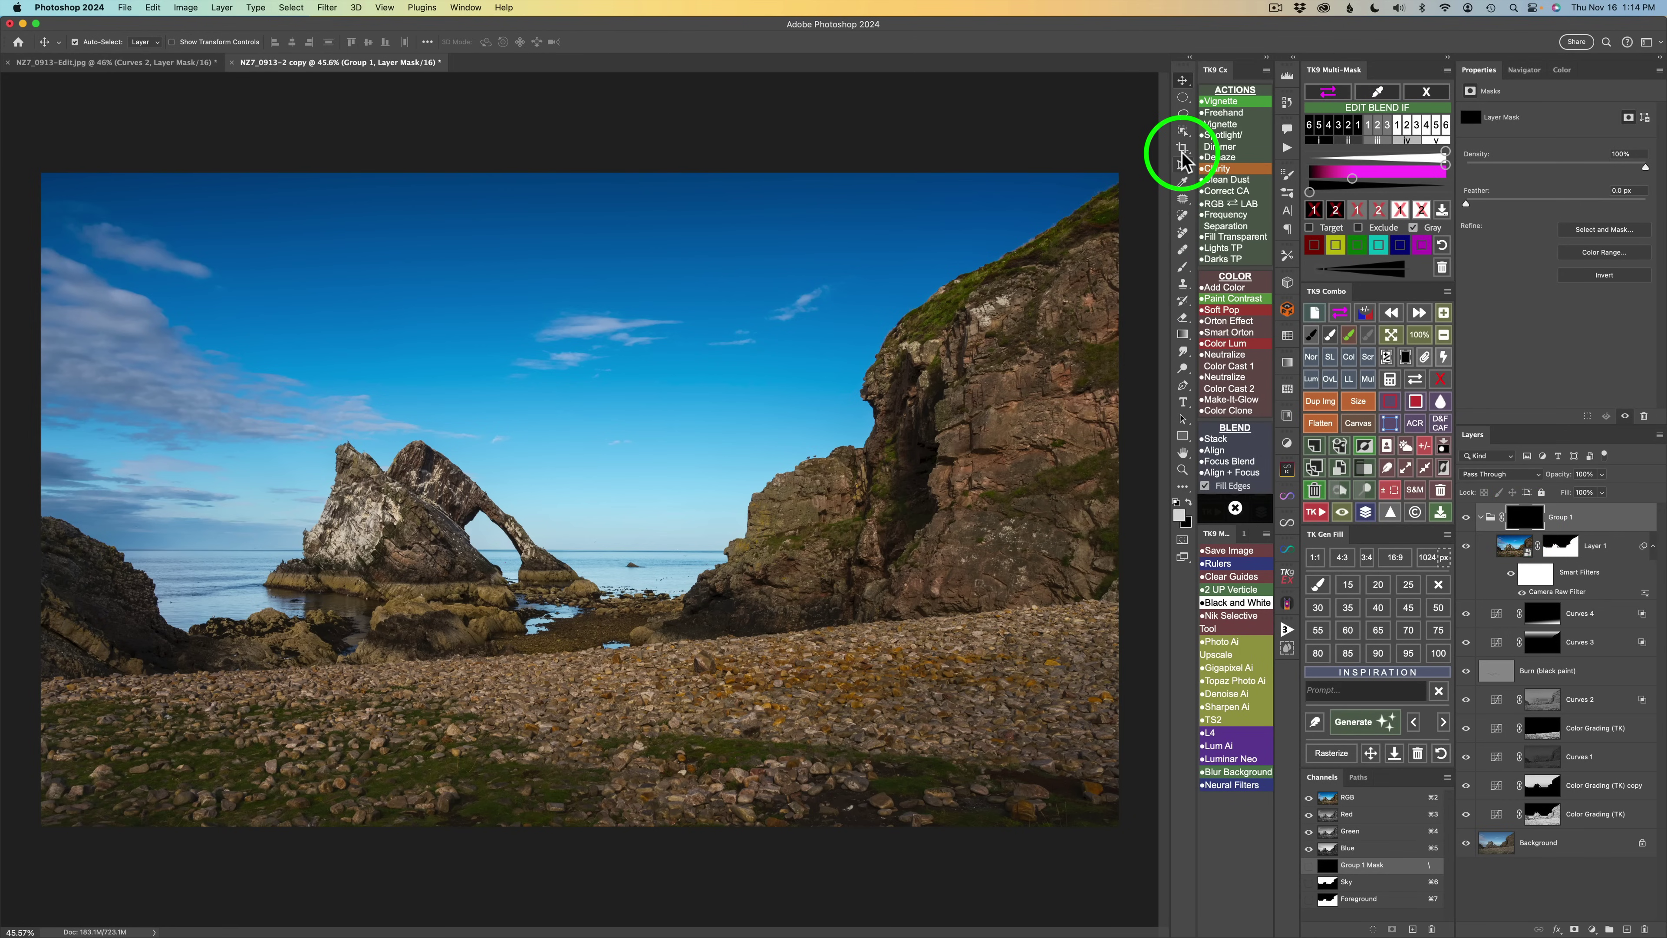
Outline the large cliff with the Object Selection tool in Lasso mode, and fill it with 50% gray on the Group 1 mask
{"action": "left_click", "coordinate": [1183, 131]}
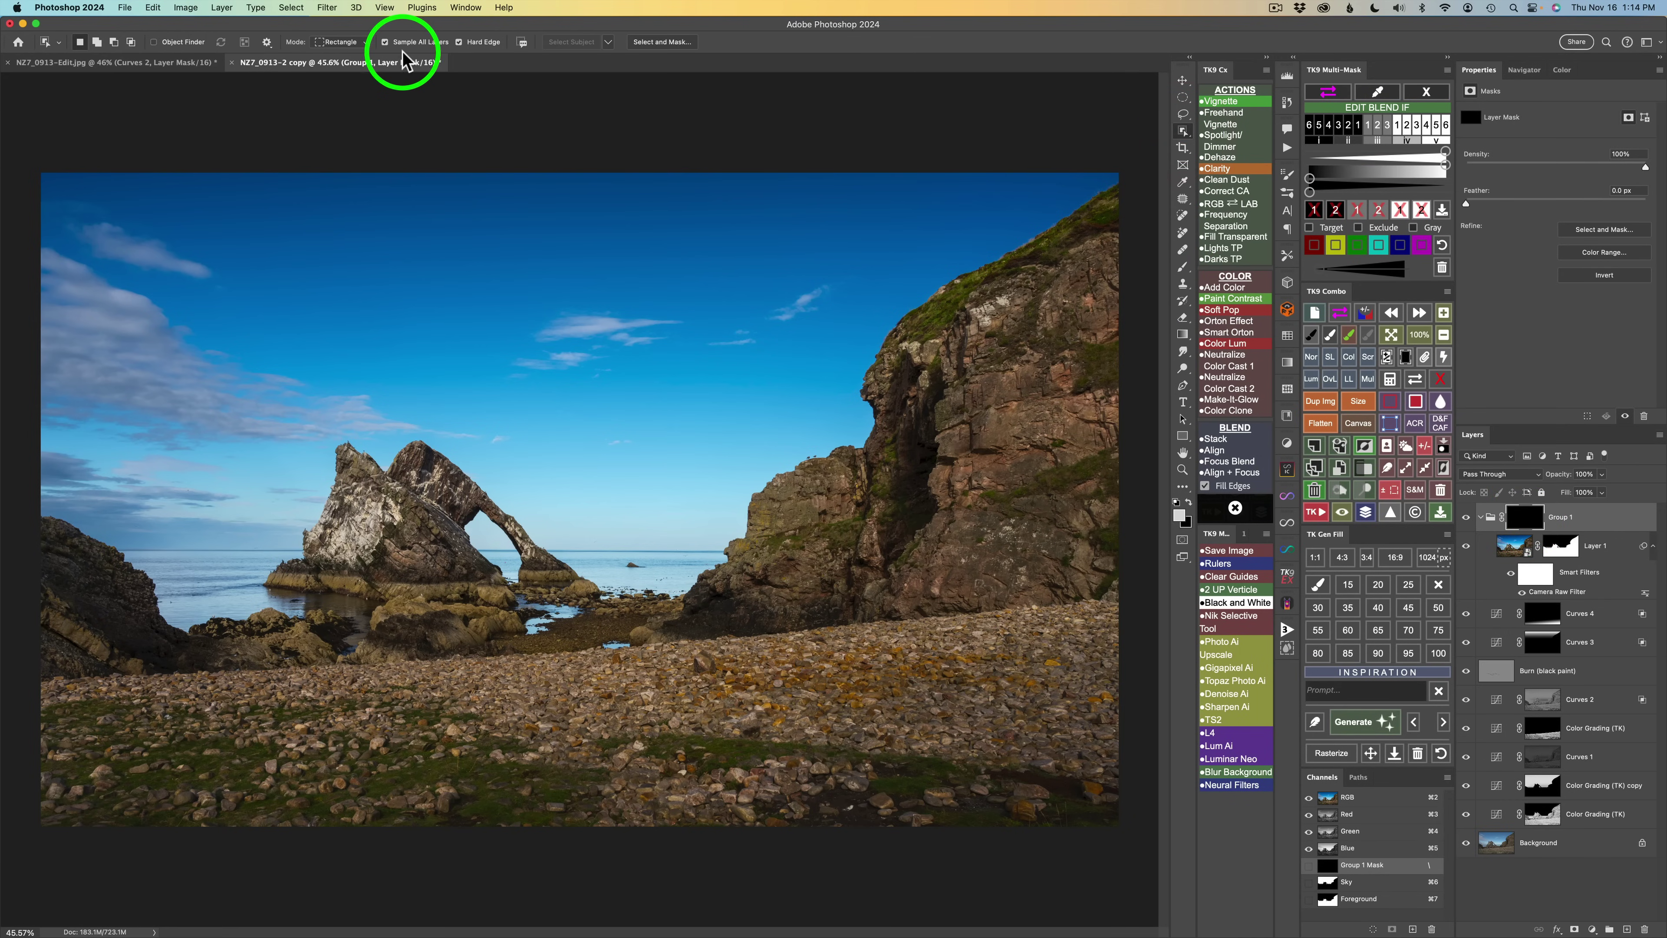
{"action": "left_click", "coordinate": [367, 44]}
{"action": "left_click", "coordinate": [355, 64]}
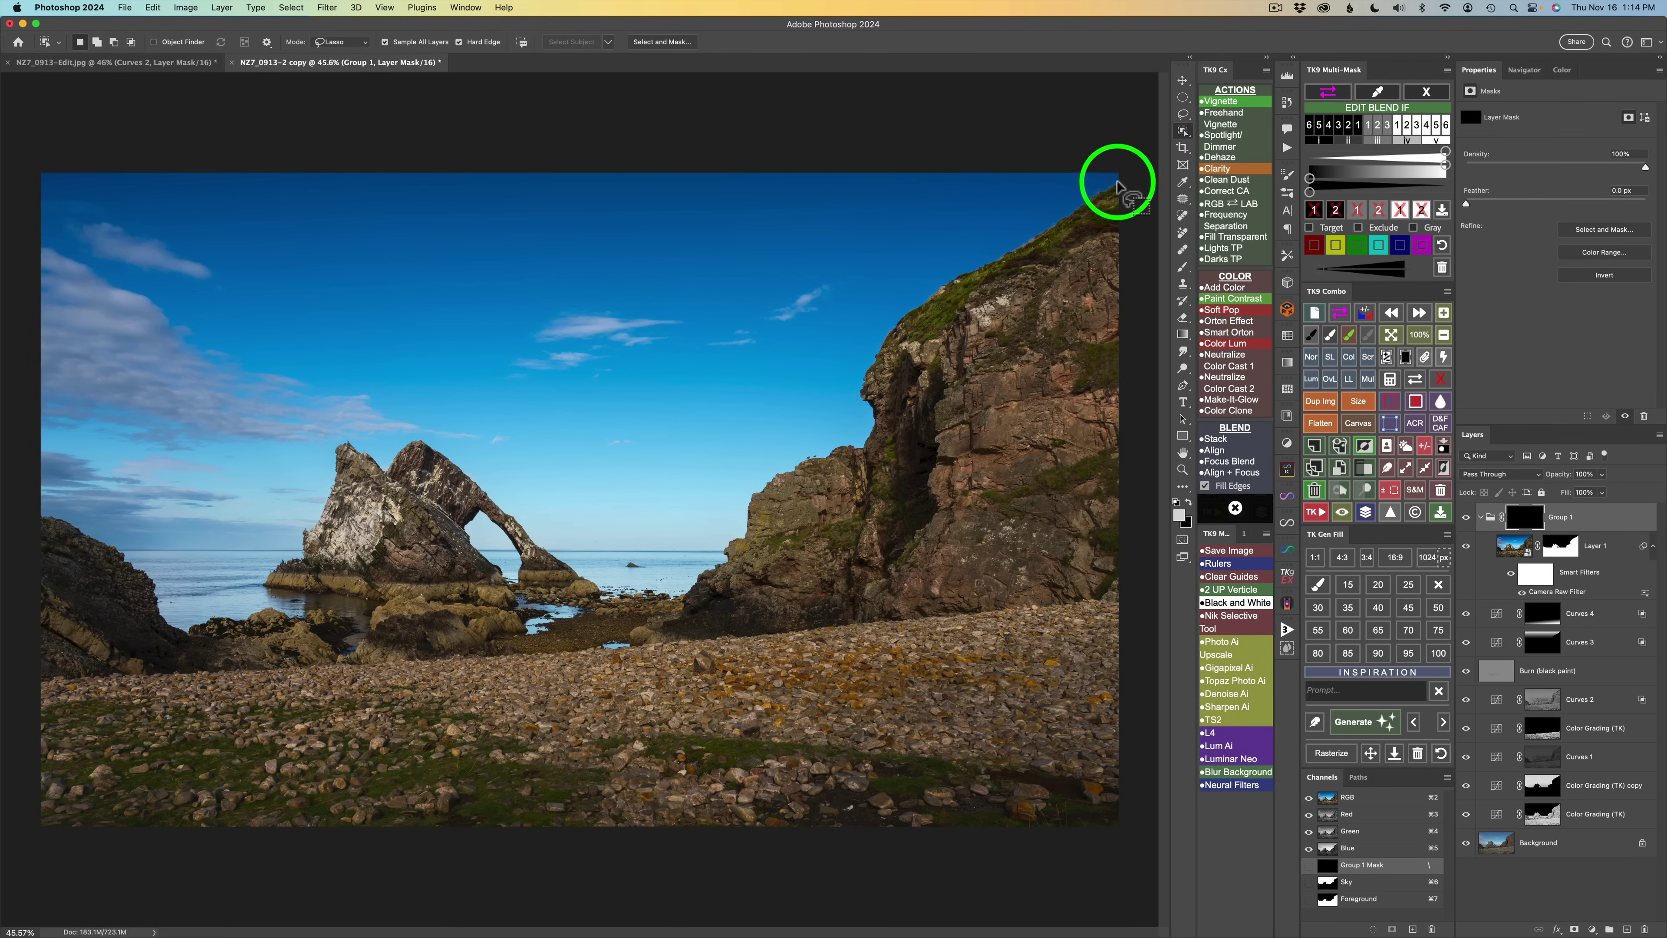
{"action": "mouse_move", "coordinate": [1116, 175]}
{"action": "left_mouse_down"}
{"action": "mouse_move", "coordinate": [950, 262]}
{"action": "mouse_move", "coordinate": [627, 638]}
{"action": "mouse_move", "coordinate": [1073, 614]}
{"action": "mouse_move", "coordinate": [1154, 529]}
{"action": "mouse_move", "coordinate": [1168, 249]}
{"action": "mouse_move", "coordinate": [1150, 197]}
{"action": "mouse_move", "coordinate": [1122, 180]}
{"action": "left_mouse_up"}
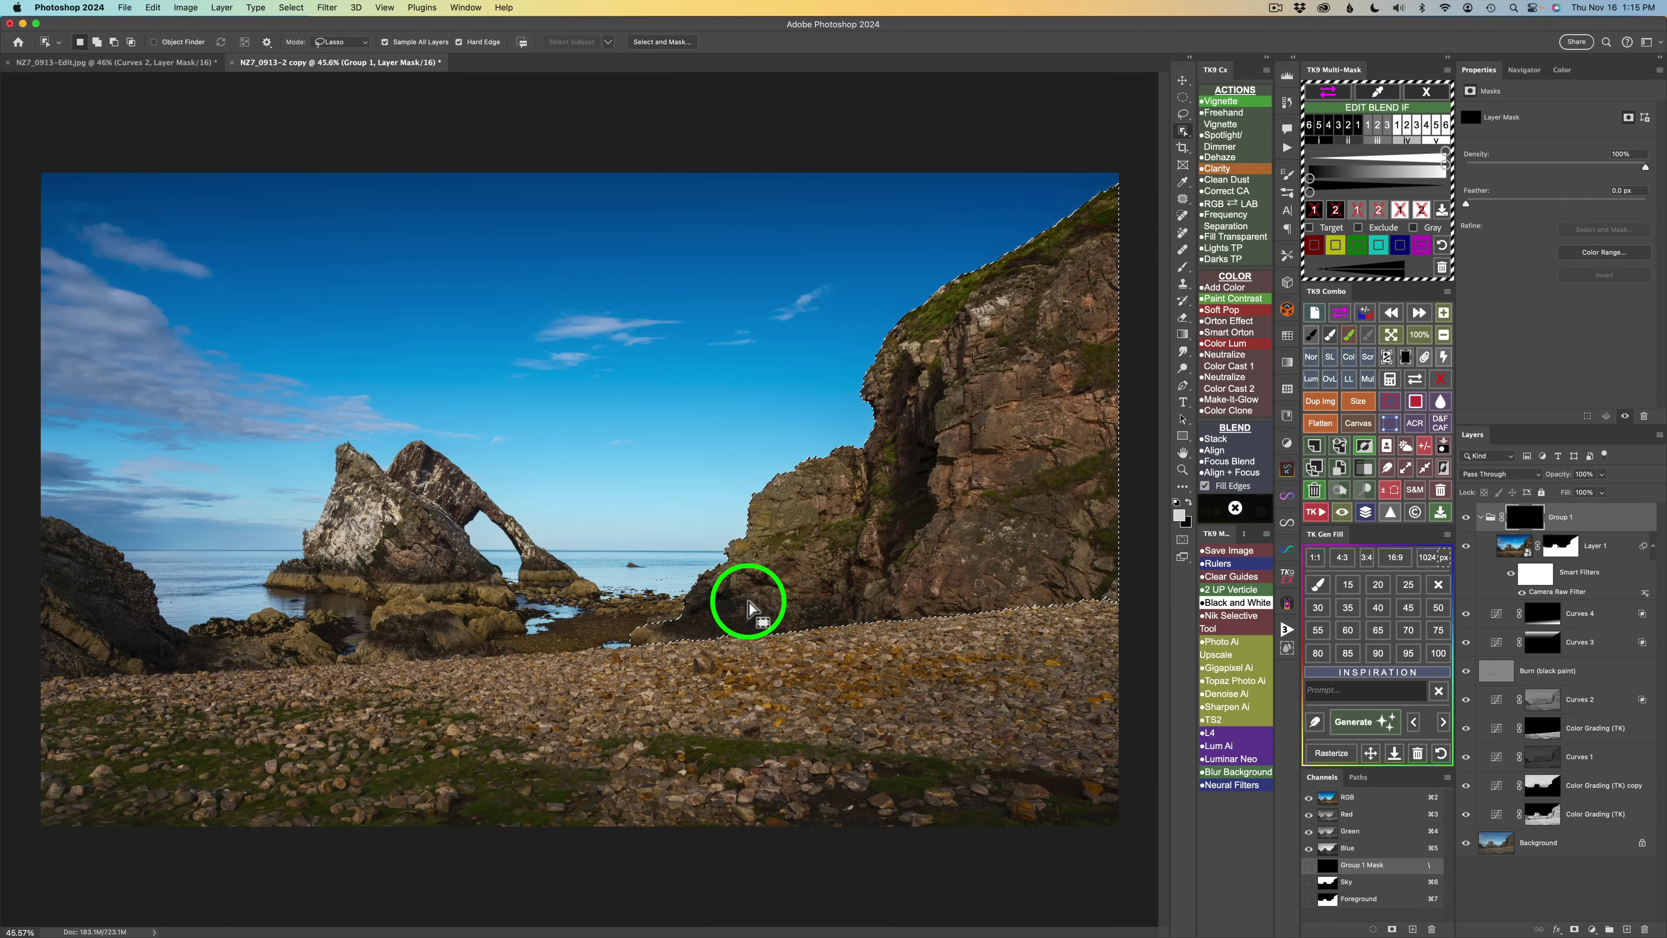
{"action": "left_click", "coordinate": [1415, 403]}
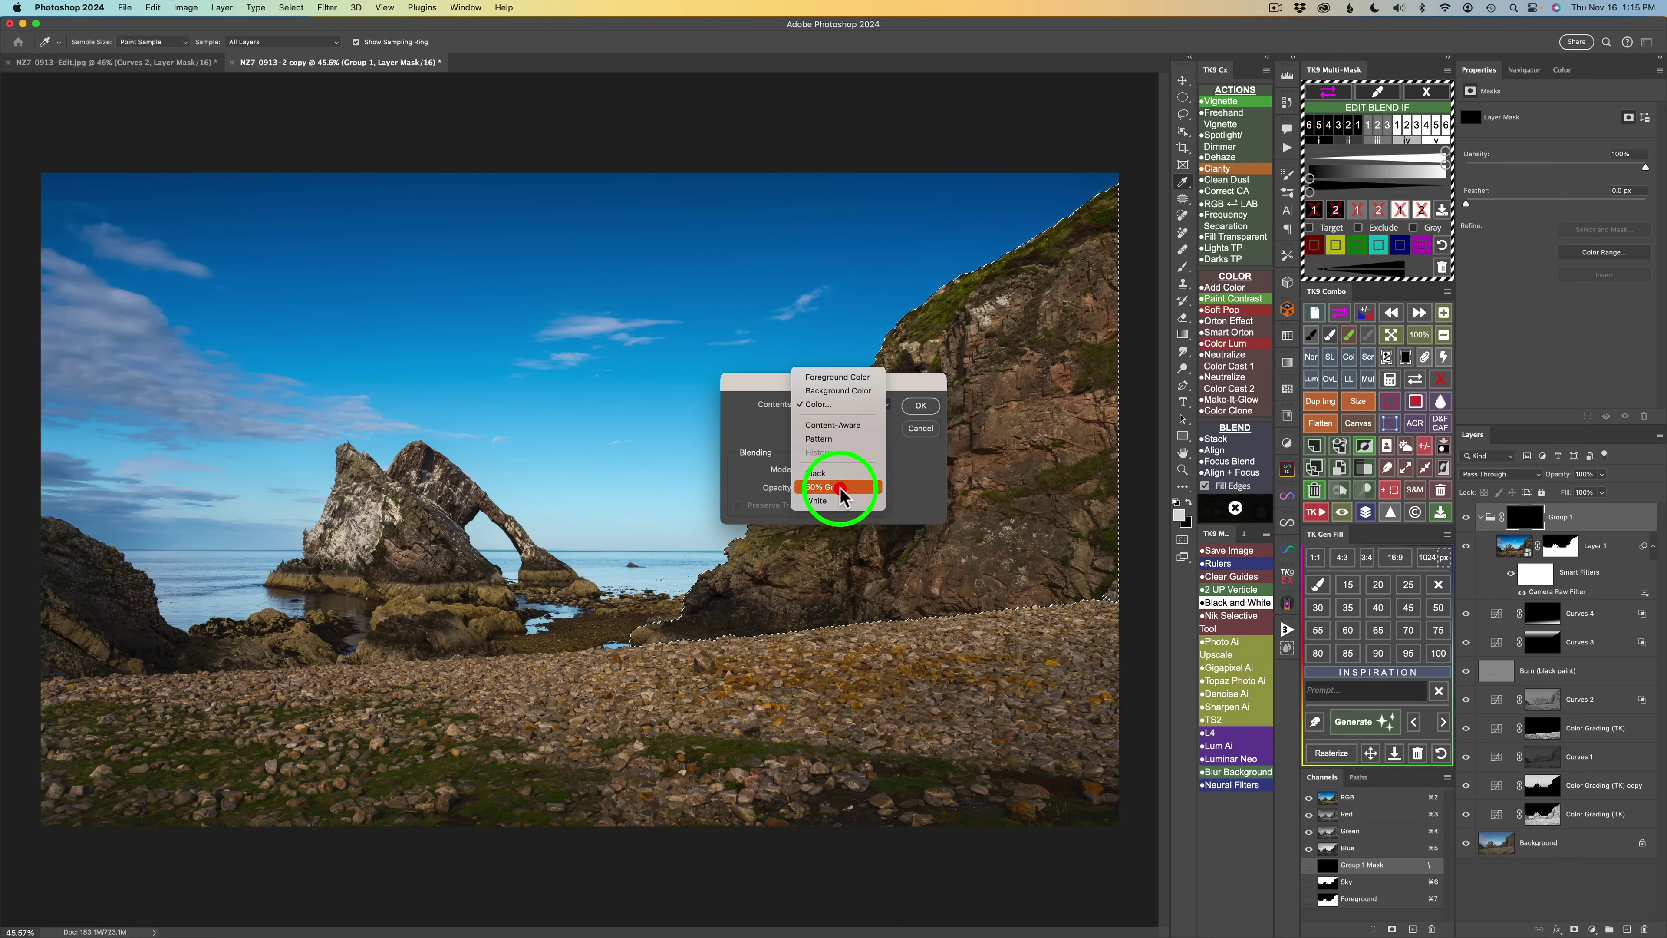
{"action": "left_click", "coordinate": [922, 406]}
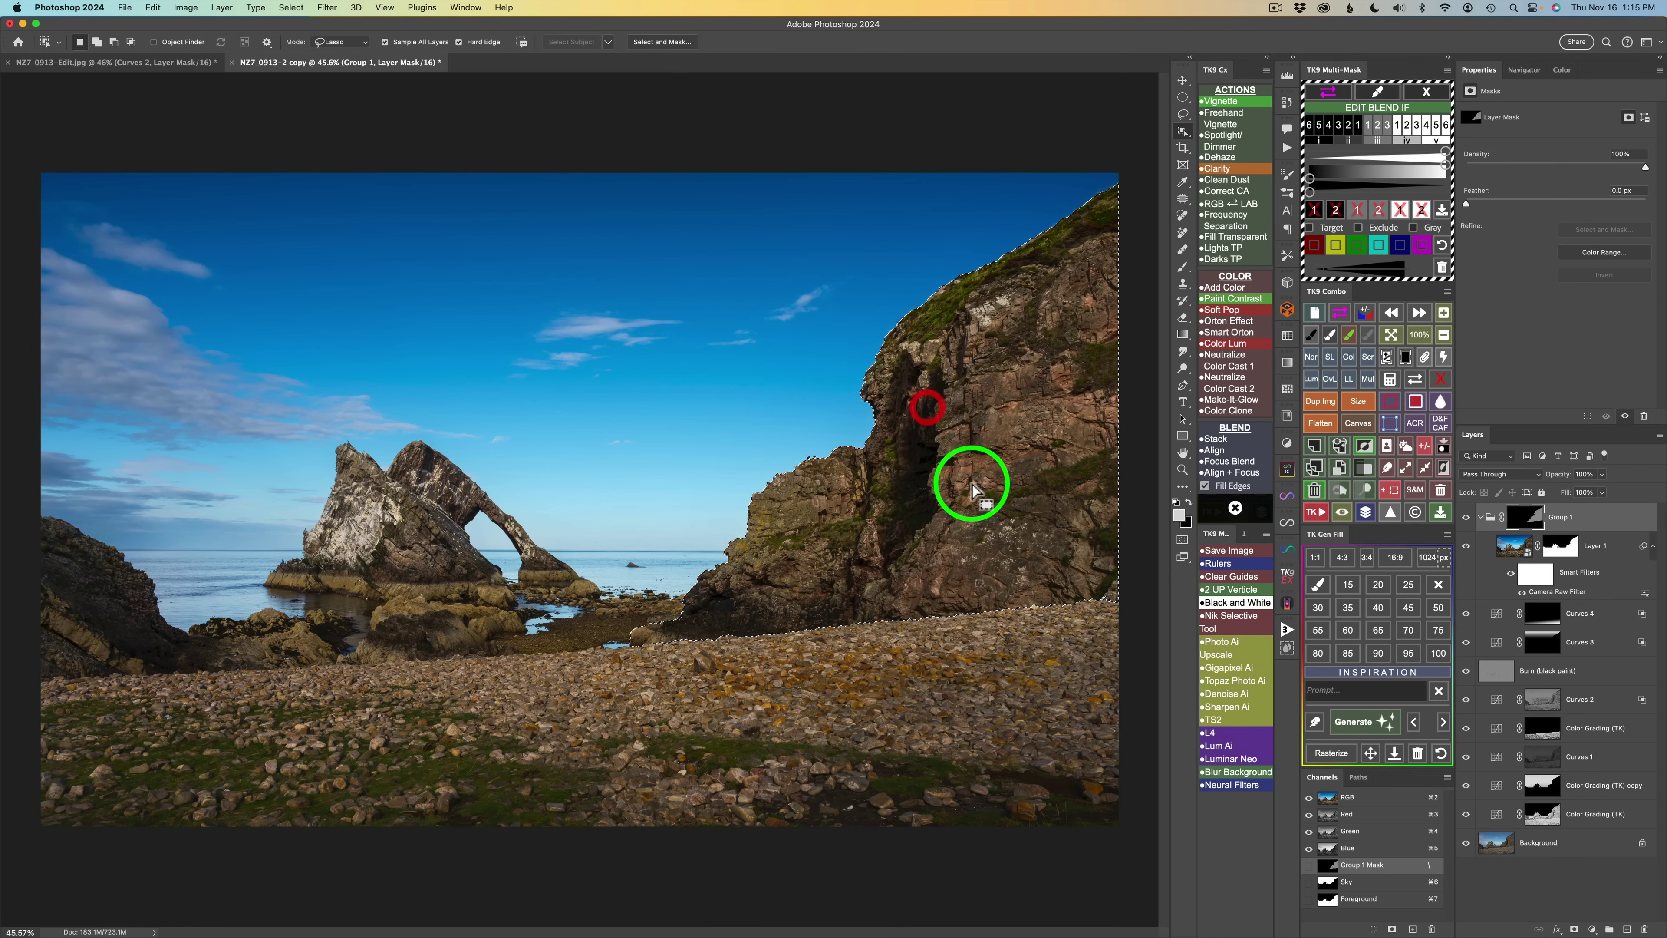
Select the dark rocks on the left shore with Object Selection, adding the shoreline rocks in front of the sea arch
{"action": "key", "text": "w"}
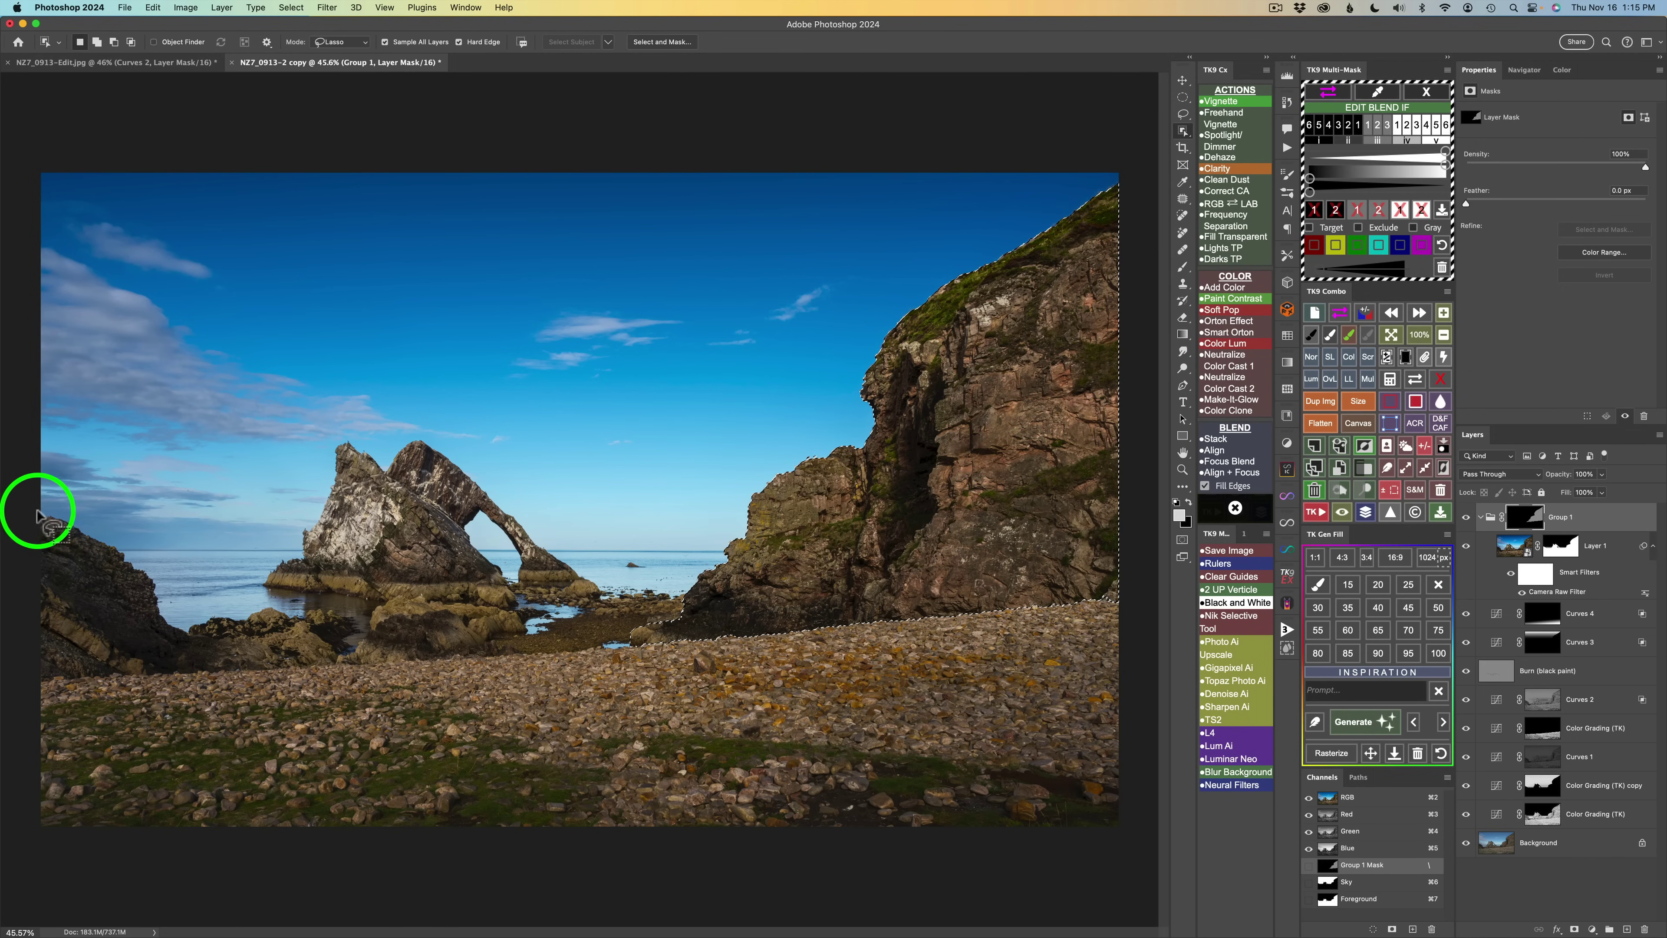
{"action": "mouse_move", "coordinate": [37, 503]}
{"action": "left_mouse_down"}
{"action": "mouse_move", "coordinate": [143, 549]}
{"action": "mouse_move", "coordinate": [196, 614]}
{"action": "mouse_move", "coordinate": [343, 614]}
{"action": "mouse_move", "coordinate": [351, 643]}
{"action": "mouse_move", "coordinate": [334, 667]}
{"action": "mouse_move", "coordinate": [238, 689]}
{"action": "mouse_move", "coordinate": [56, 691]}
{"action": "mouse_move", "coordinate": [30, 677]}
{"action": "mouse_move", "coordinate": [8, 507]}
{"action": "left_mouse_up"}
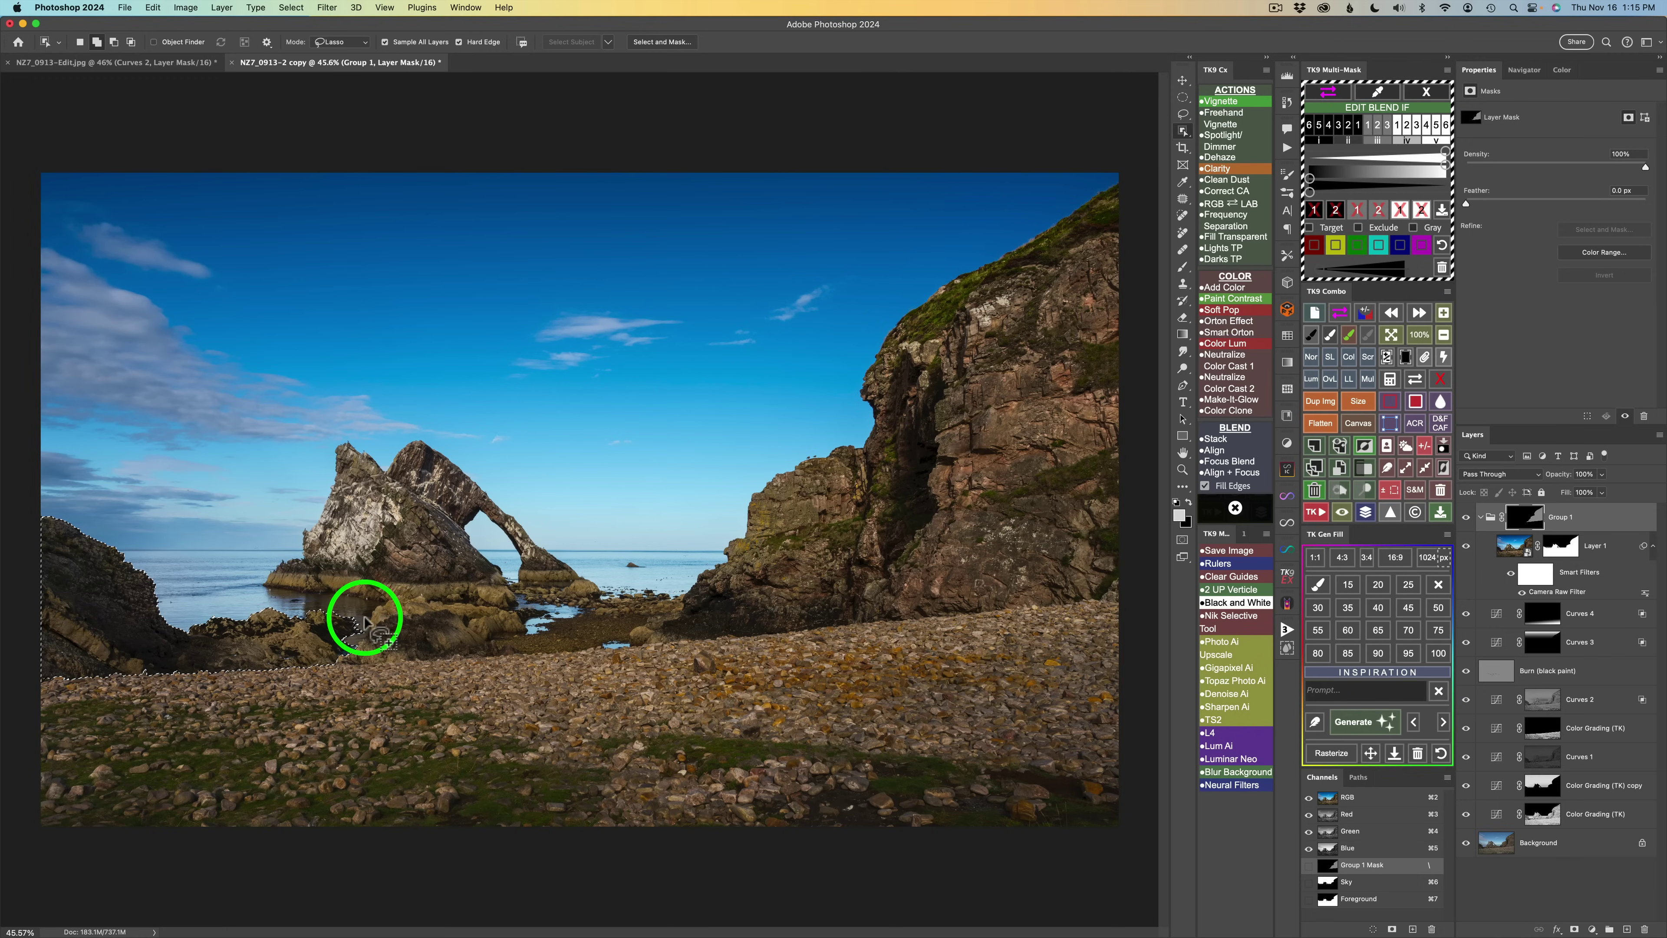
{"action": "mouse_move", "coordinate": [365, 622]}
{"action": "left_mouse_down"}
{"action": "mouse_move", "coordinate": [402, 593]}
{"action": "mouse_move", "coordinate": [510, 597]}
{"action": "mouse_move", "coordinate": [535, 617]}
{"action": "mouse_move", "coordinate": [477, 657]}
{"action": "mouse_move", "coordinate": [352, 672]}
{"action": "mouse_move", "coordinate": [357, 632]}
{"action": "left_mouse_up"}
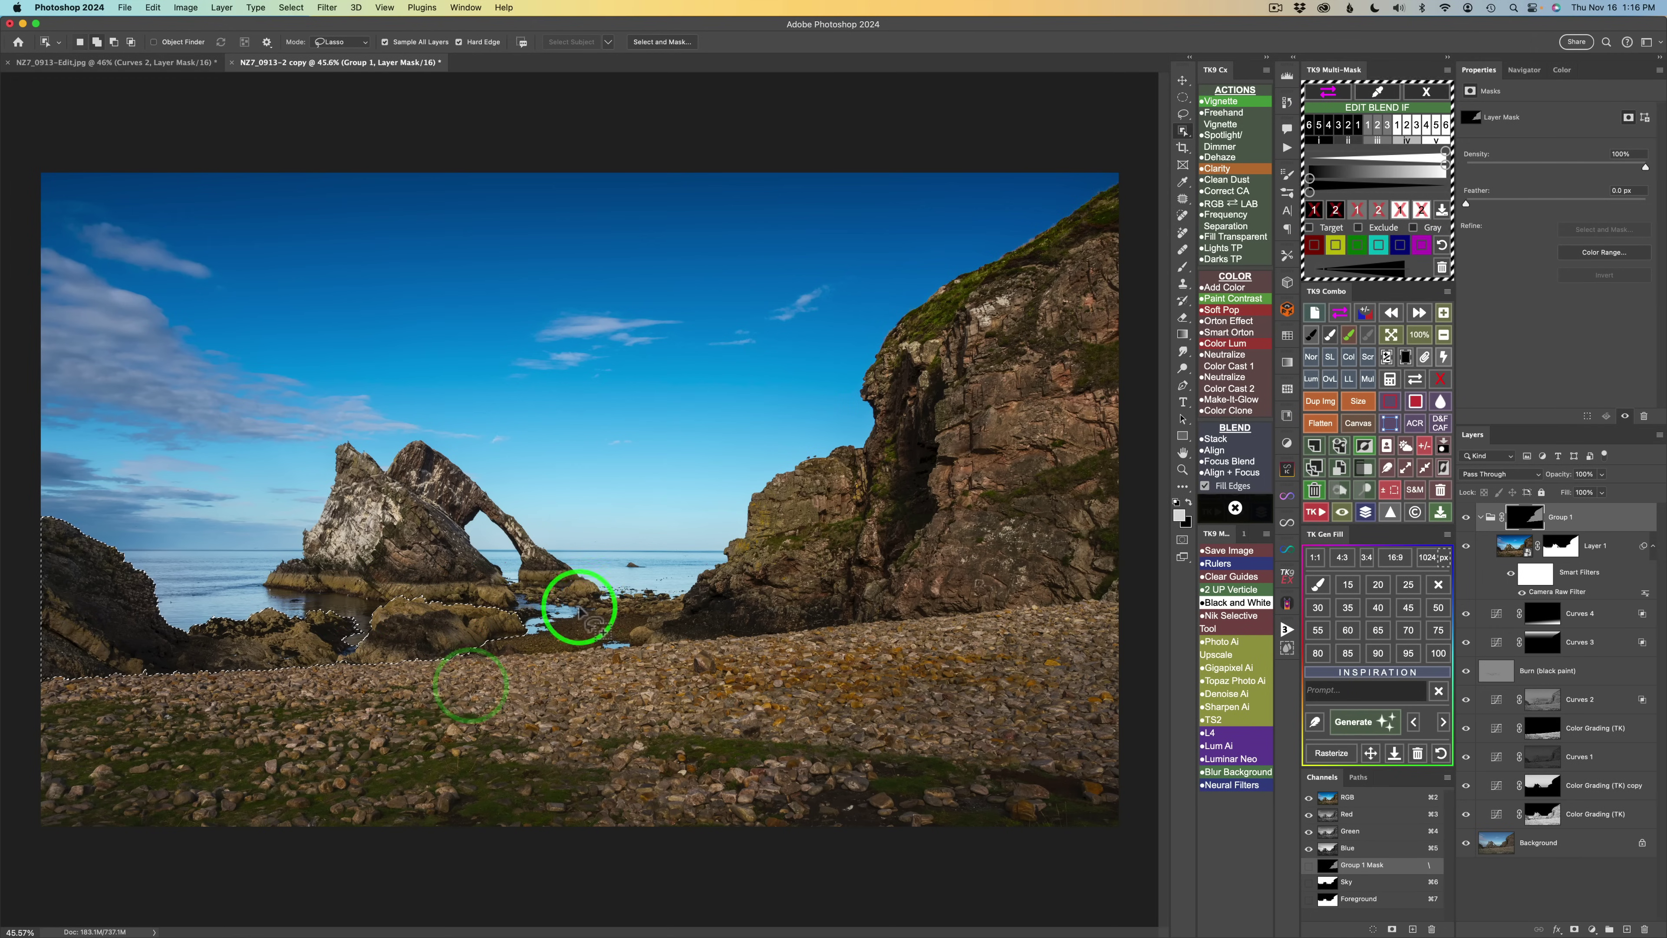
{"action": "key", "text": "shift"}
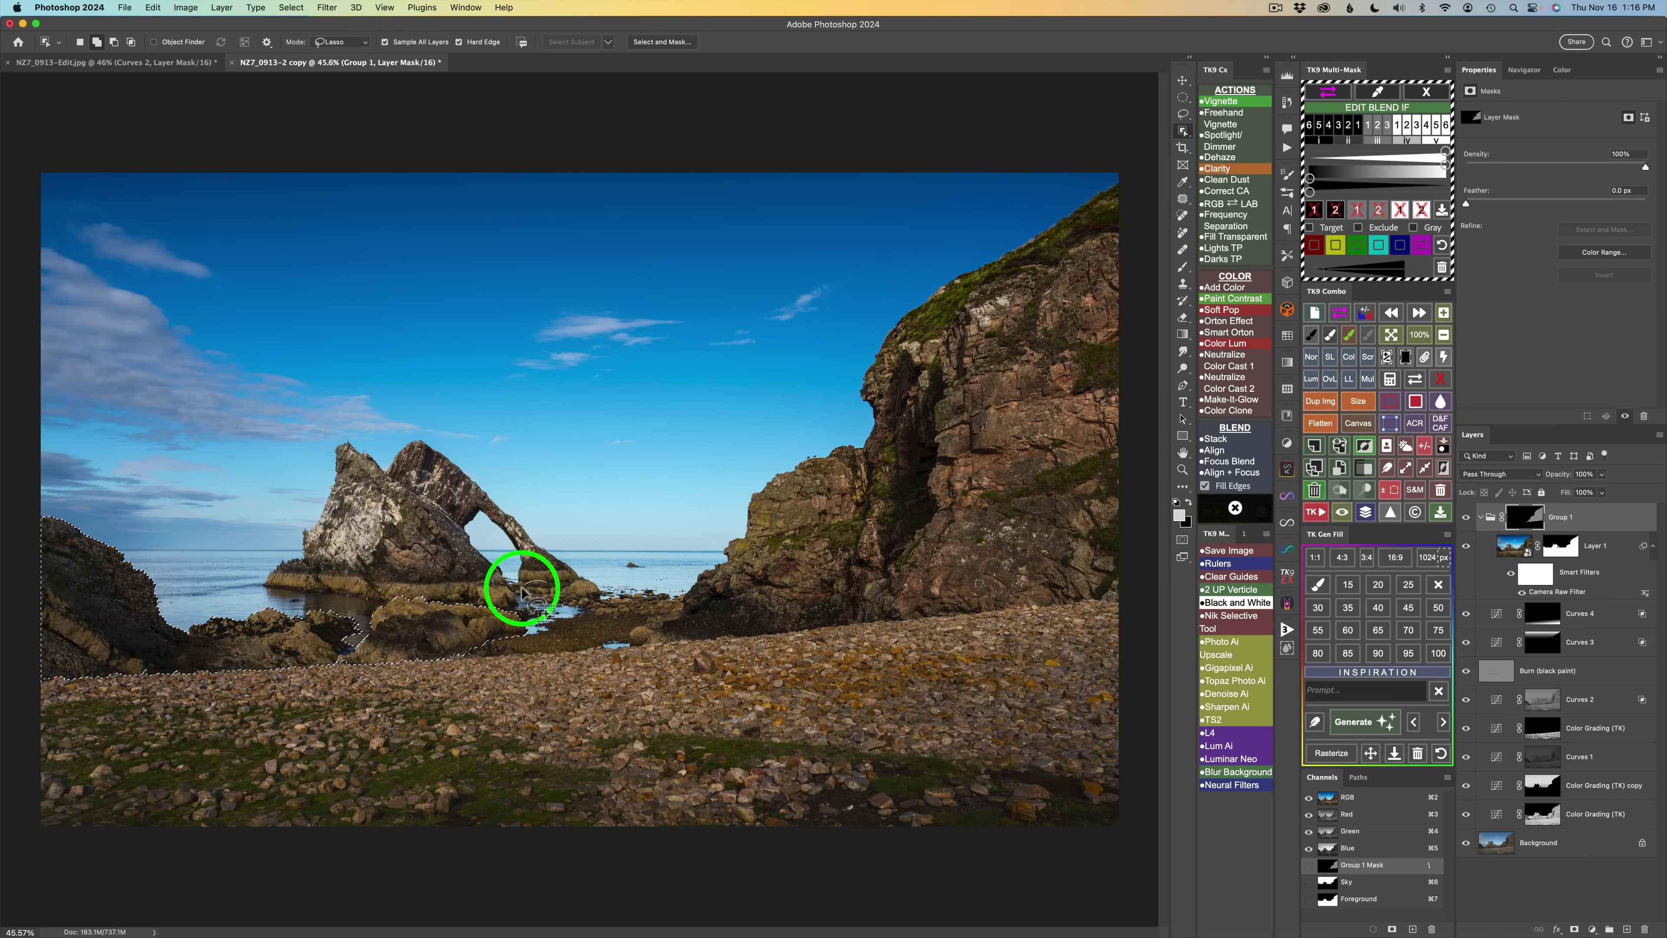
{"action": "mouse_move", "coordinate": [523, 593]}
{"action": "left_mouse_down"}
{"action": "mouse_move", "coordinate": [624, 611]}
{"action": "mouse_move", "coordinate": [677, 596]}
{"action": "mouse_move", "coordinate": [654, 594]}
{"action": "left_mouse_up"}
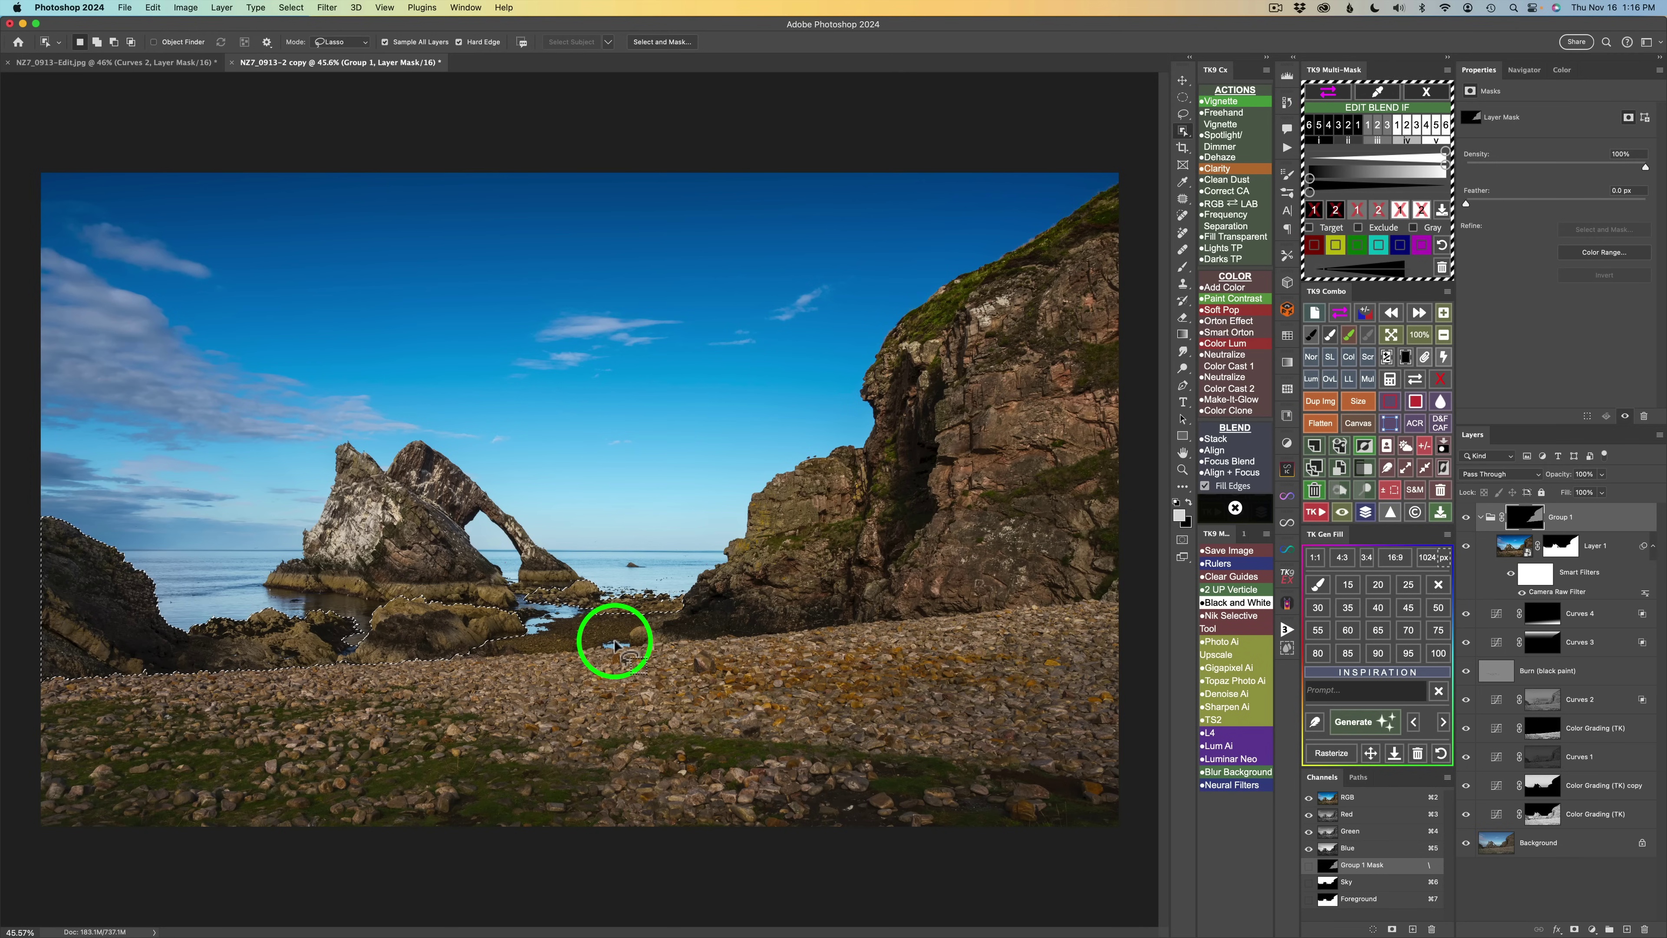
Fill the selected shoreline rocks with 50% gray on the Group 1 mask, deselect, and compare the image with the group hidden and shown
{"action": "left_click", "coordinate": [1416, 402]}
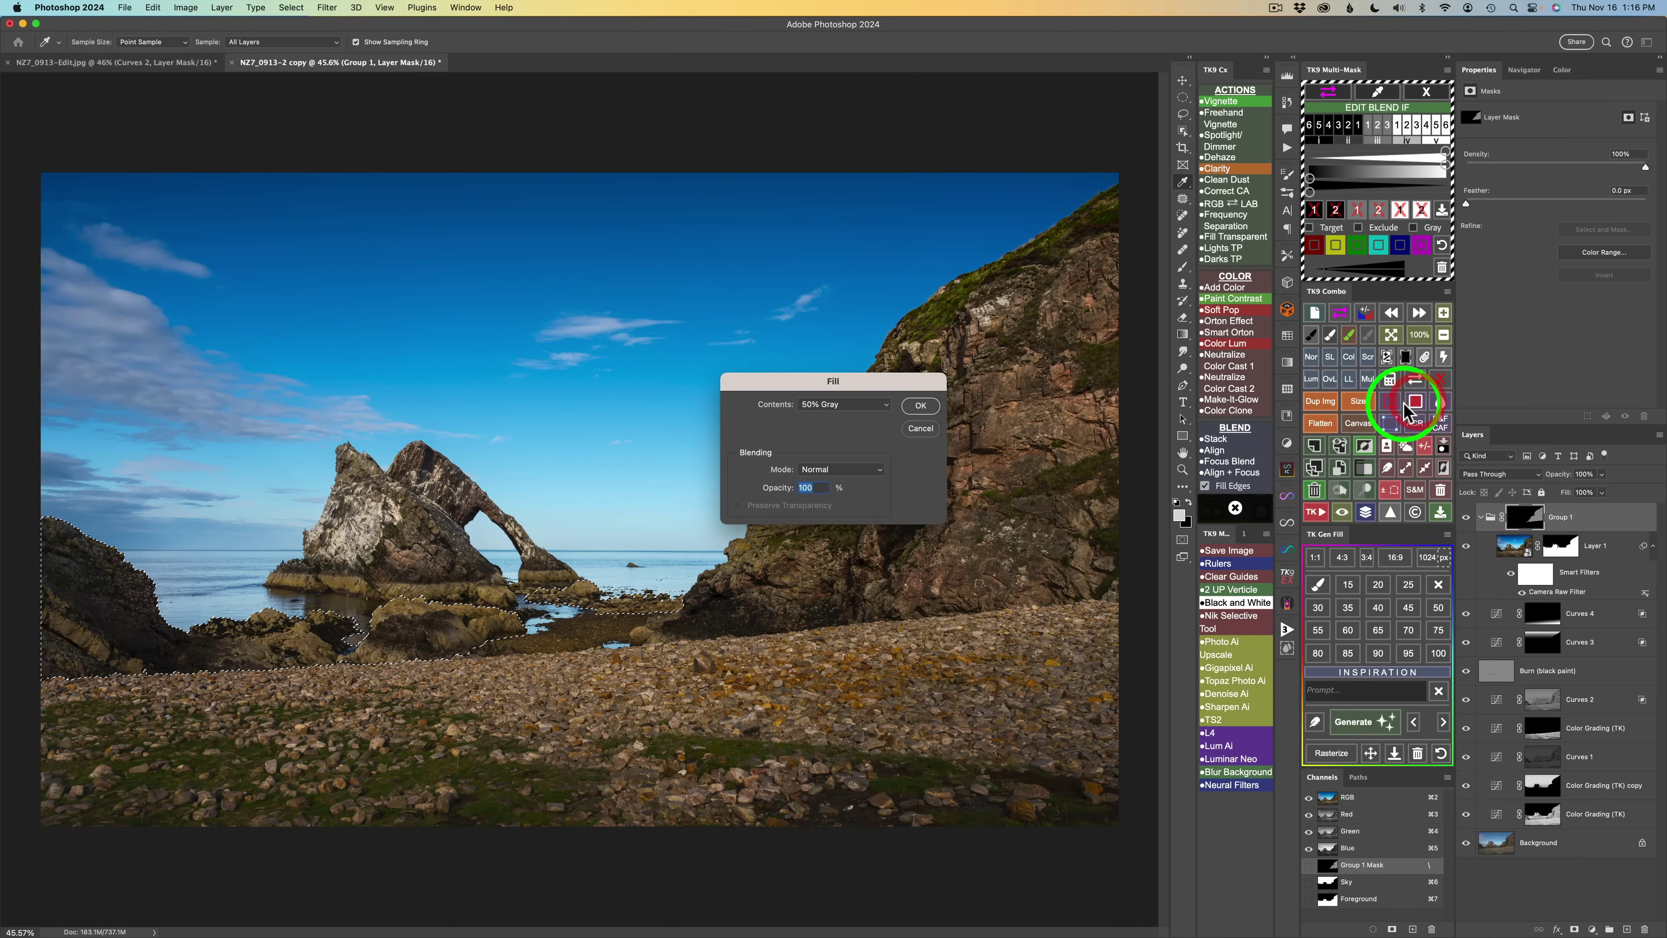
{"action": "left_click", "coordinate": [921, 405]}
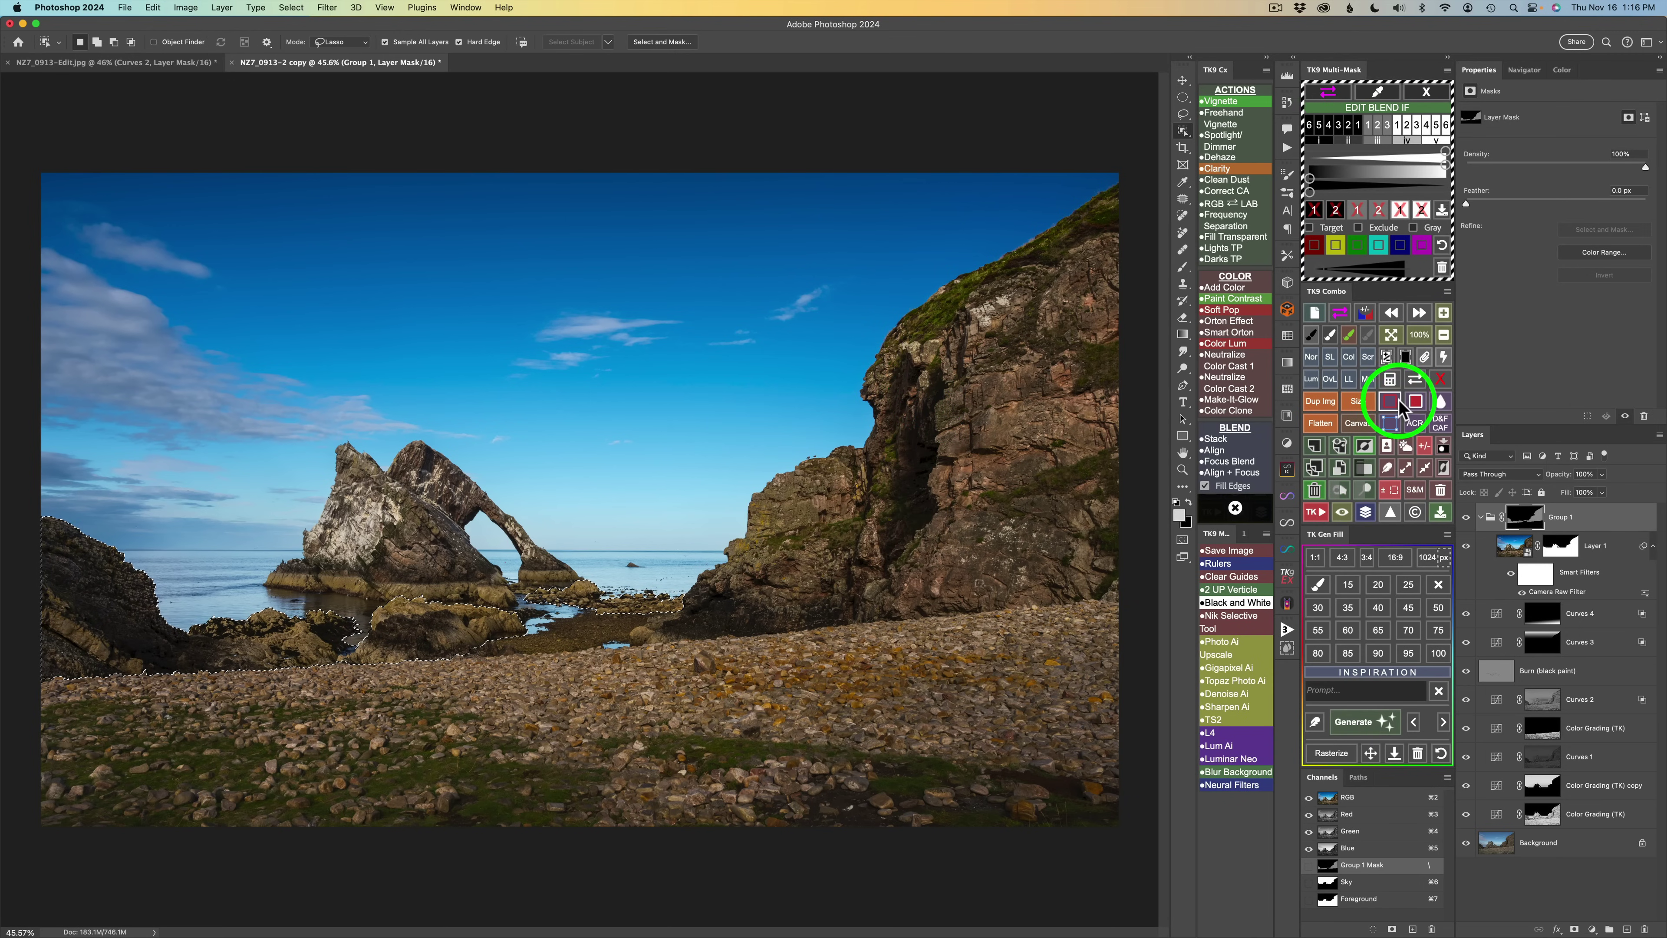
{"action": "left_click", "coordinate": [1426, 452]}
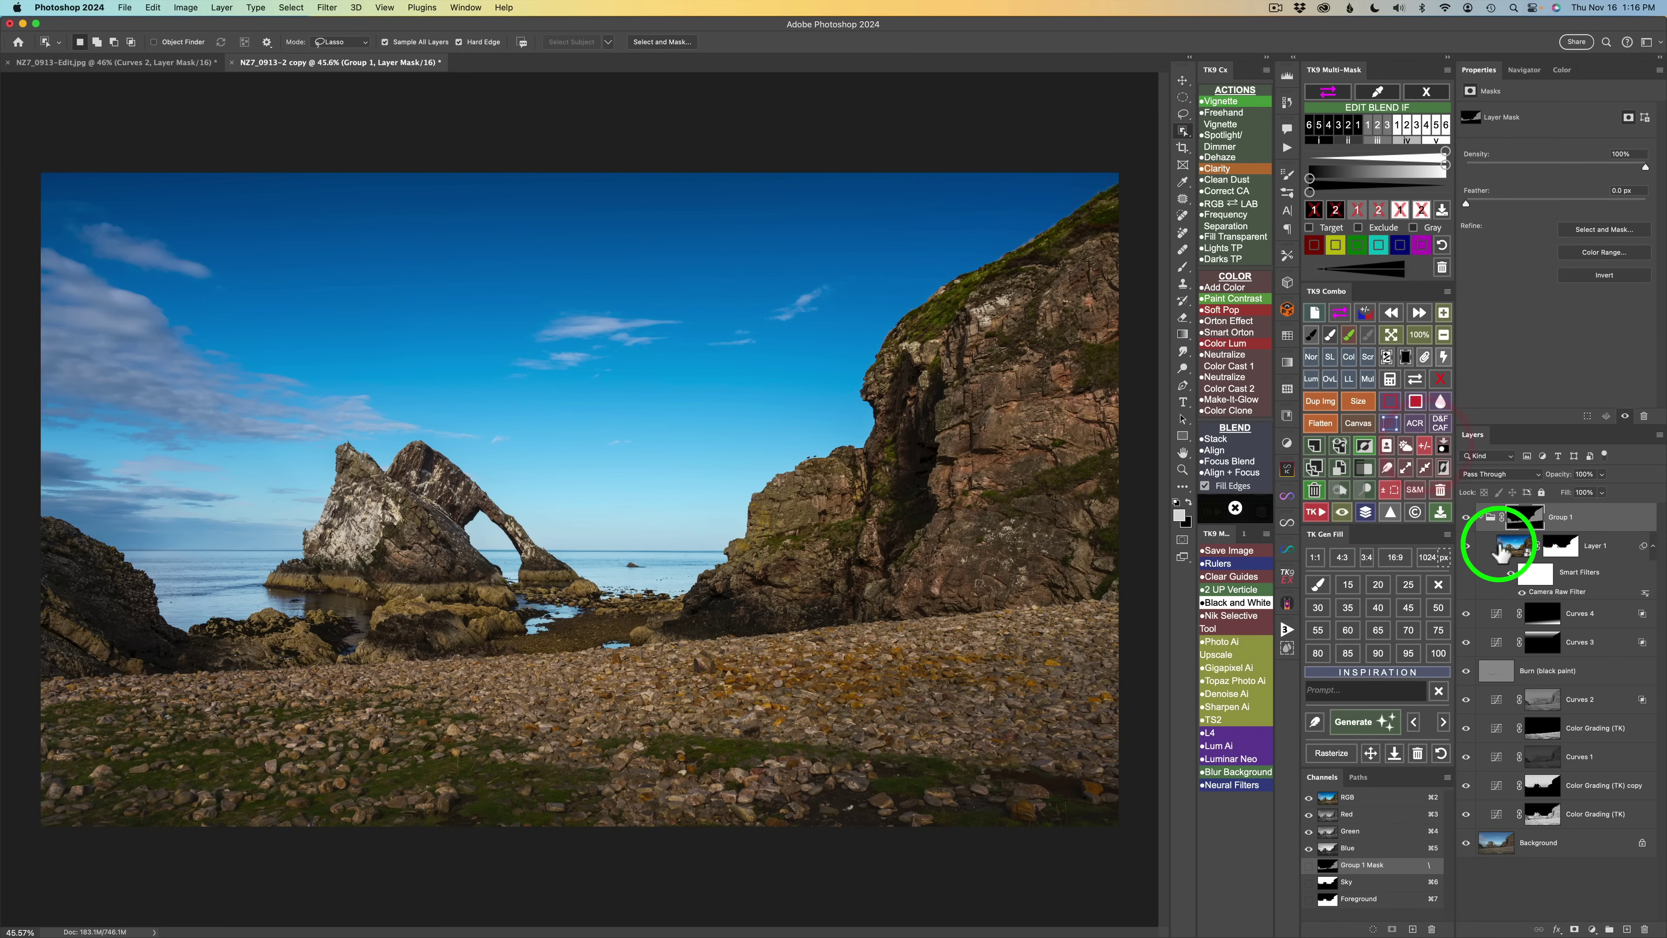
{"action": "left_click", "coordinate": [1466, 518]}
{"action": "left_click", "coordinate": [1467, 518]}
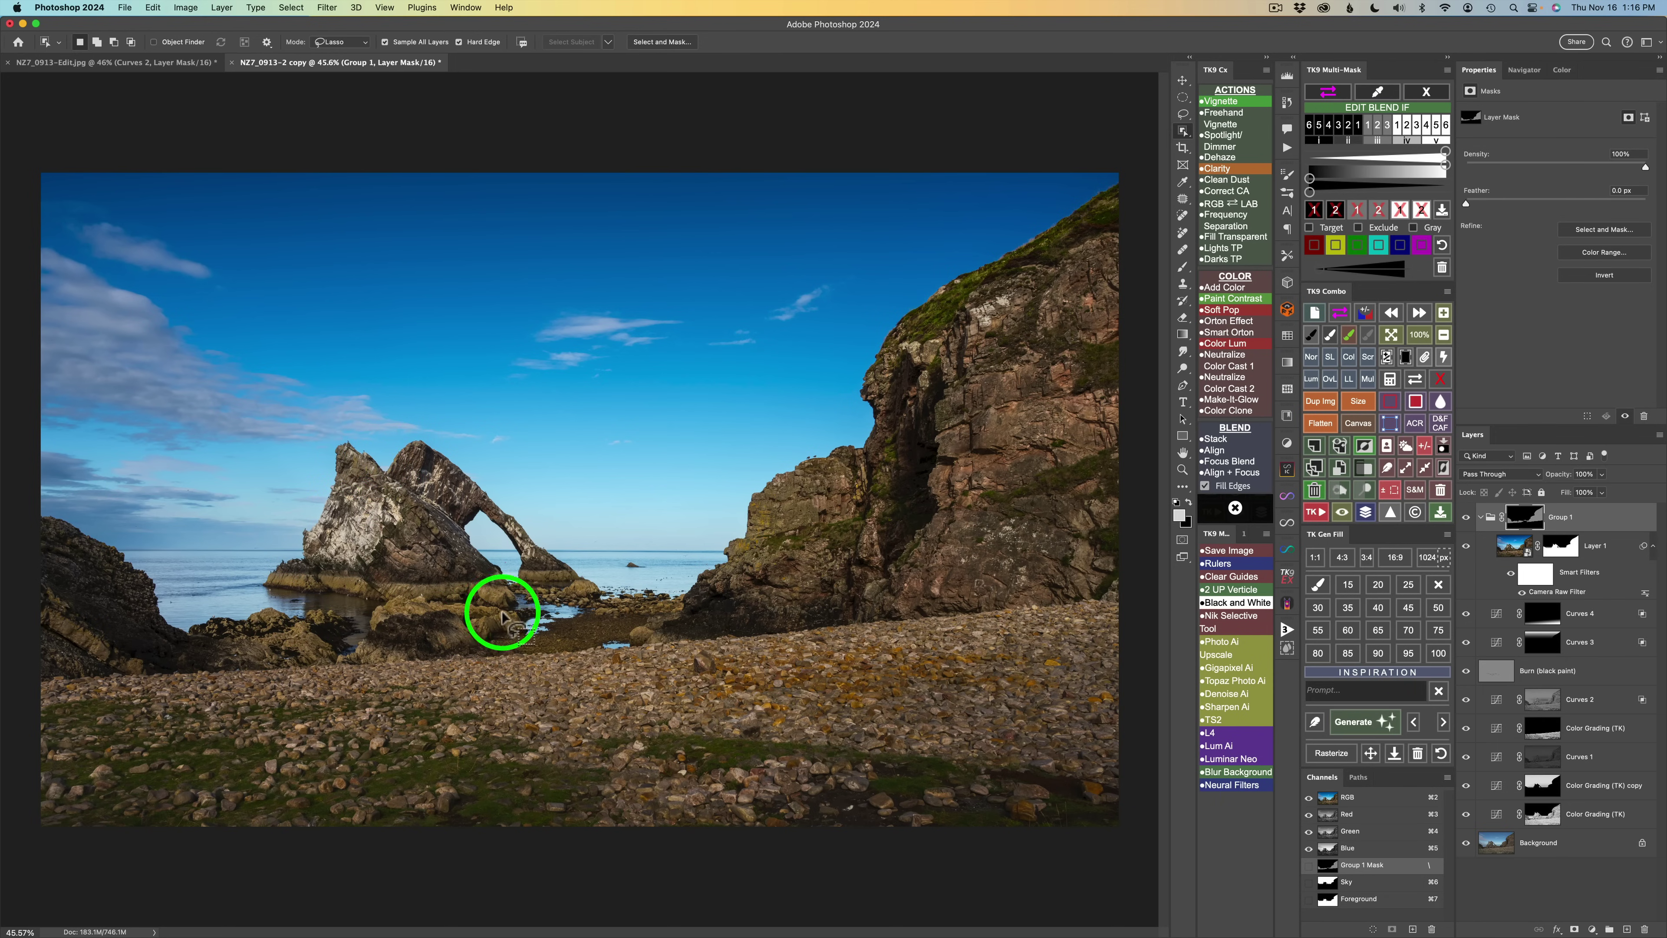
Select the sea arch with Object Selection, fill it with light gray #cdcdcd on the Group 1 mask, and deselect
{"action": "mouse_move", "coordinate": [328, 443]}
{"action": "left_mouse_down"}
{"action": "mouse_move", "coordinate": [249, 569]}
{"action": "mouse_move", "coordinate": [294, 594]}
{"action": "mouse_move", "coordinate": [617, 596]}
{"action": "mouse_move", "coordinate": [510, 477]}
{"action": "mouse_move", "coordinate": [355, 430]}
{"action": "mouse_move", "coordinate": [323, 470]}
{"action": "left_mouse_up"}
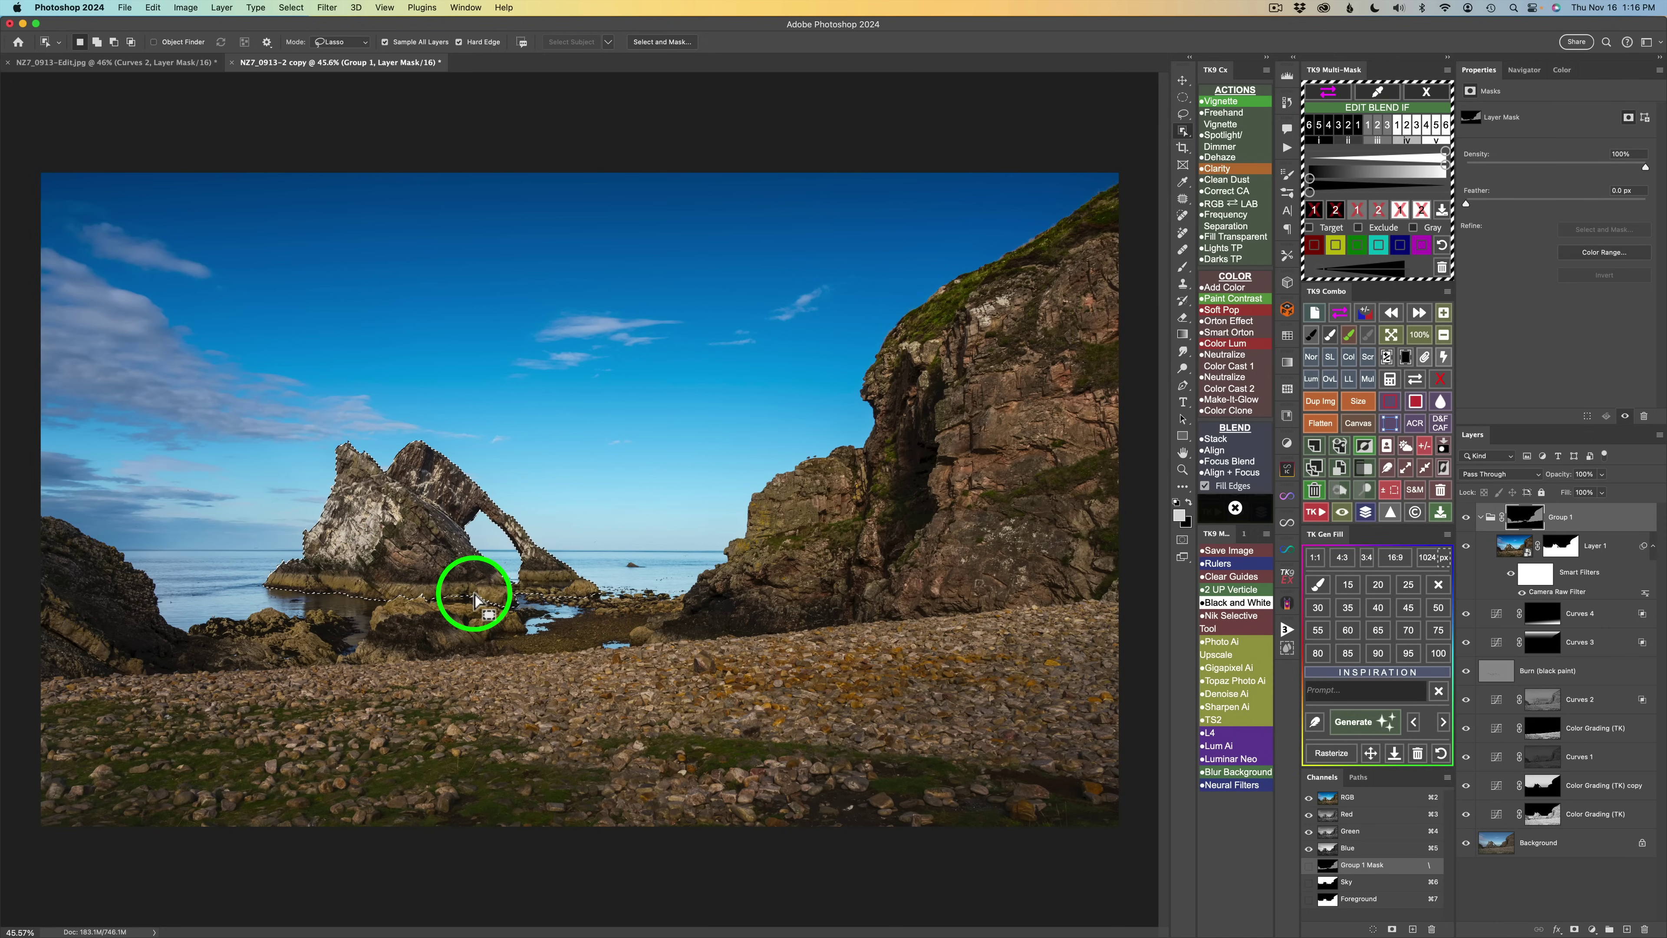
{"action": "left_click", "coordinate": [1413, 407]}
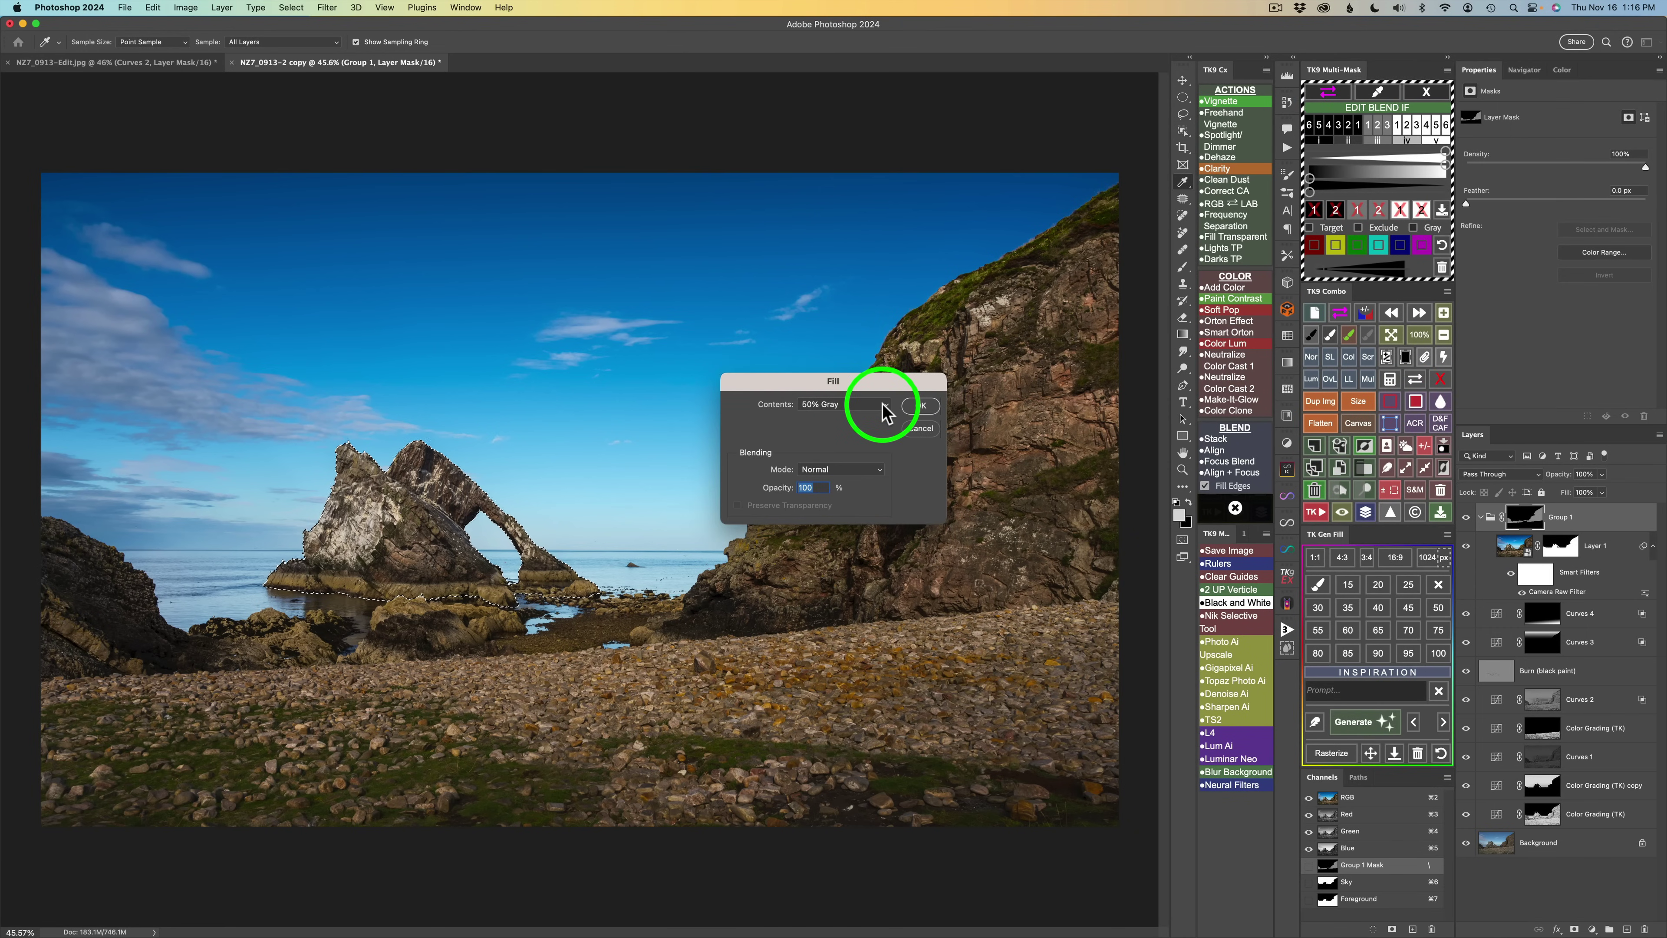
{"action": "left_click", "coordinate": [883, 405]}
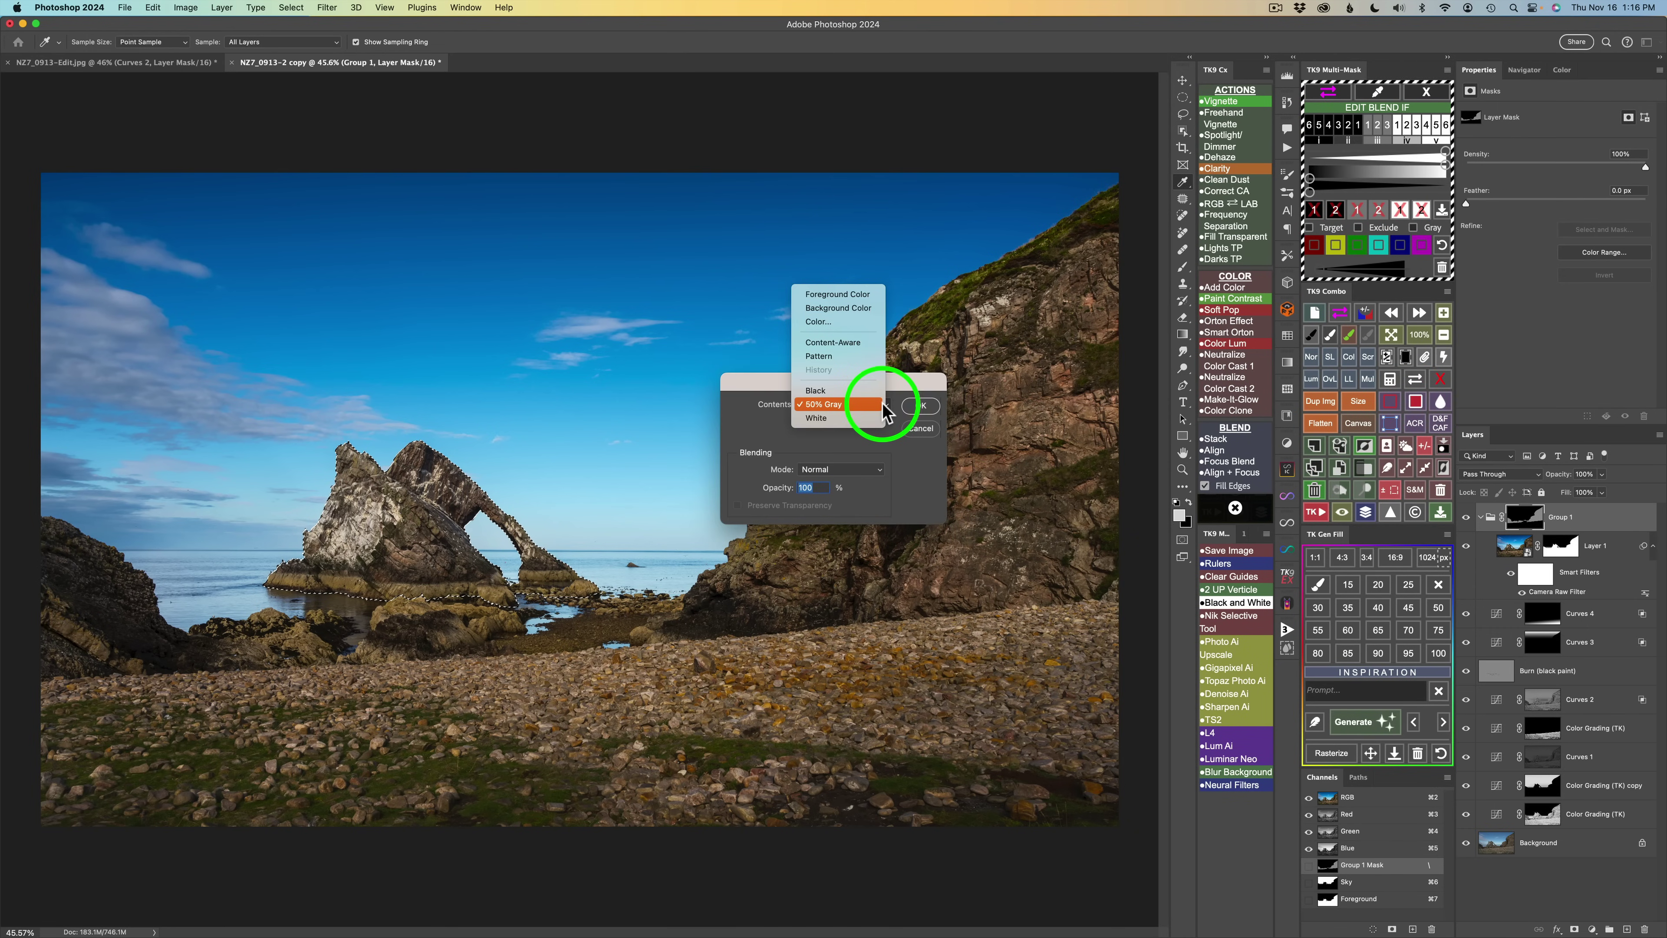
{"action": "left_click", "coordinate": [838, 323]}
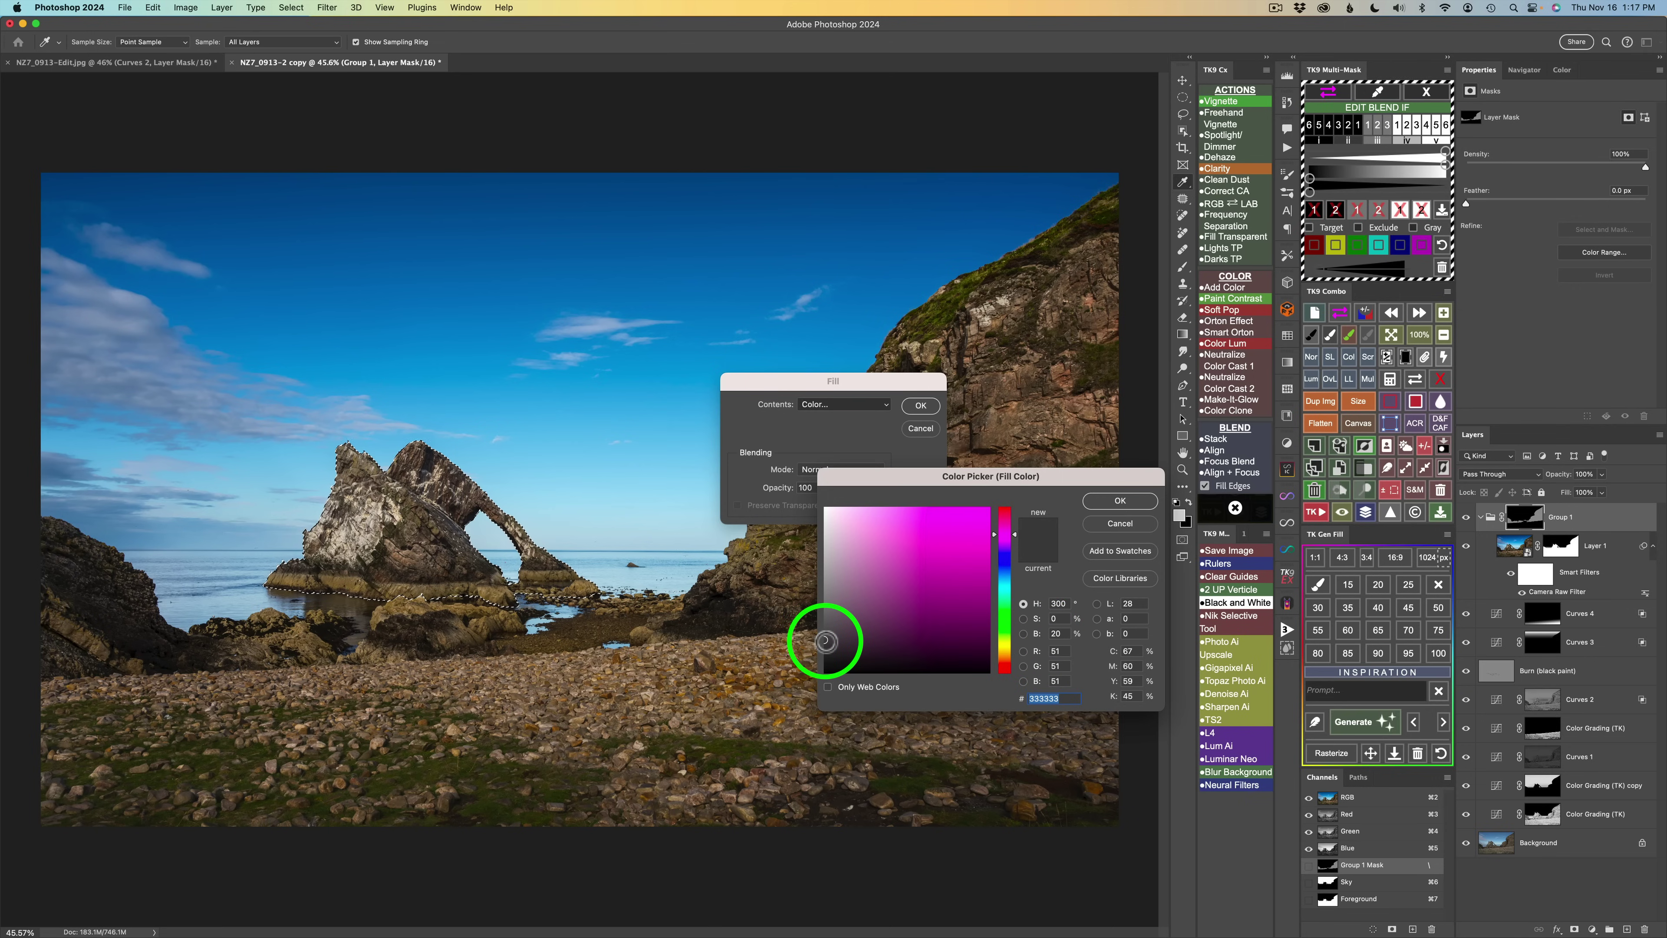
{"action": "left_click_drag", "start_coordinate": [825, 642], "coordinate": [820, 621]}
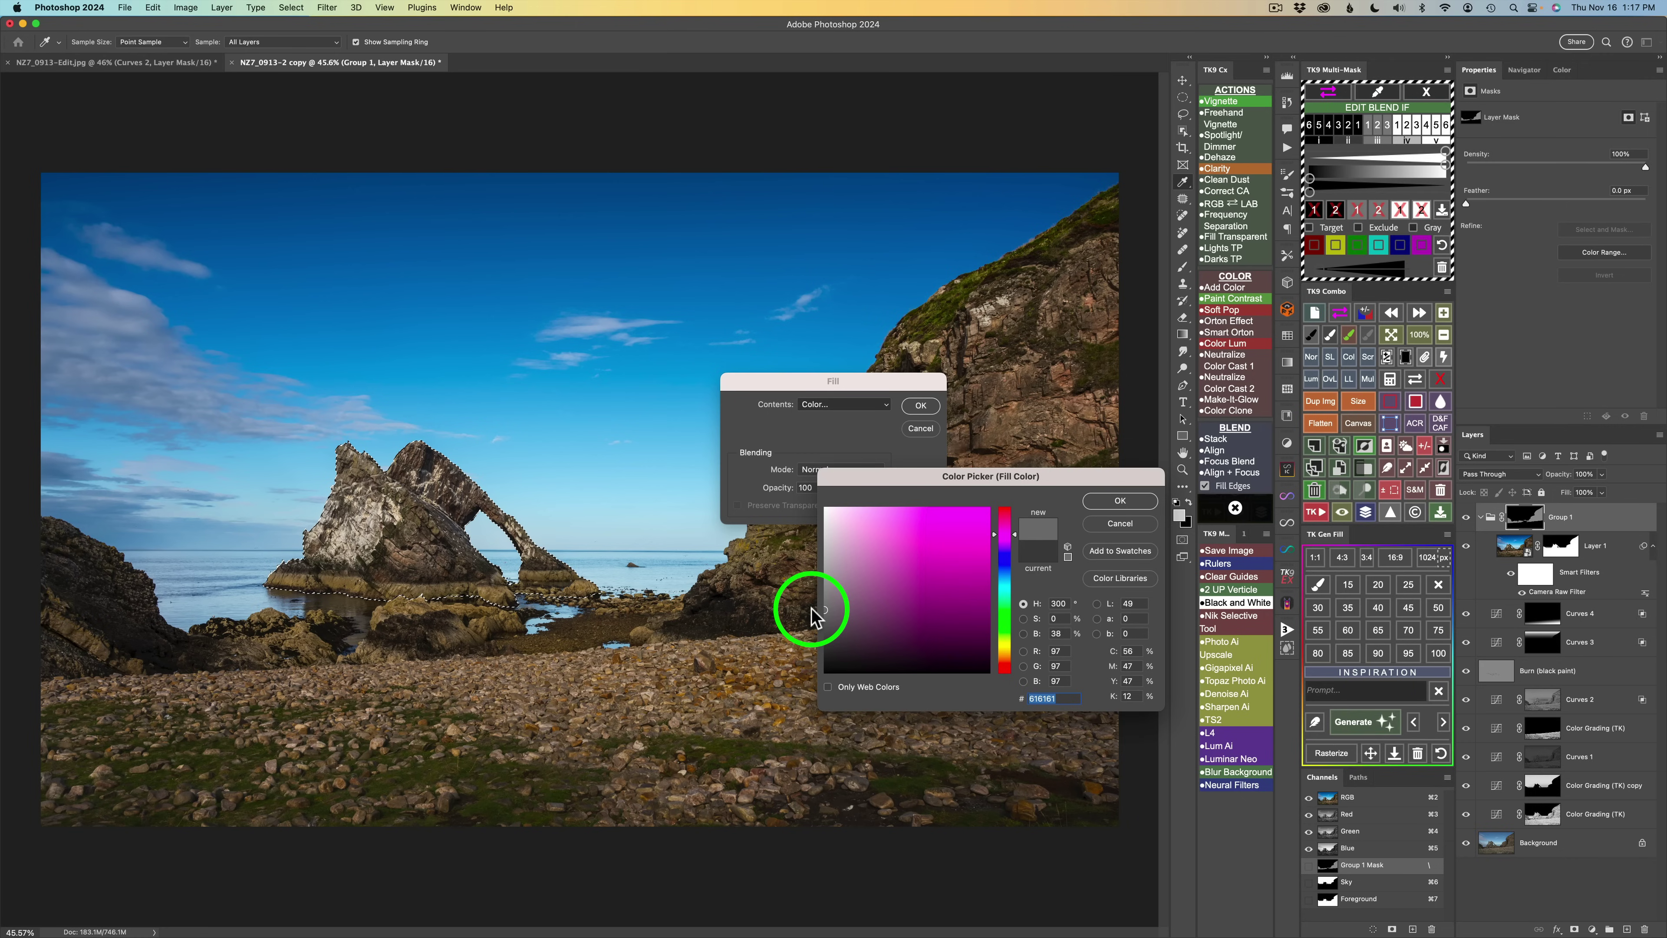
{"action": "left_click_drag", "start_coordinate": [811, 608], "coordinate": [808, 569]}
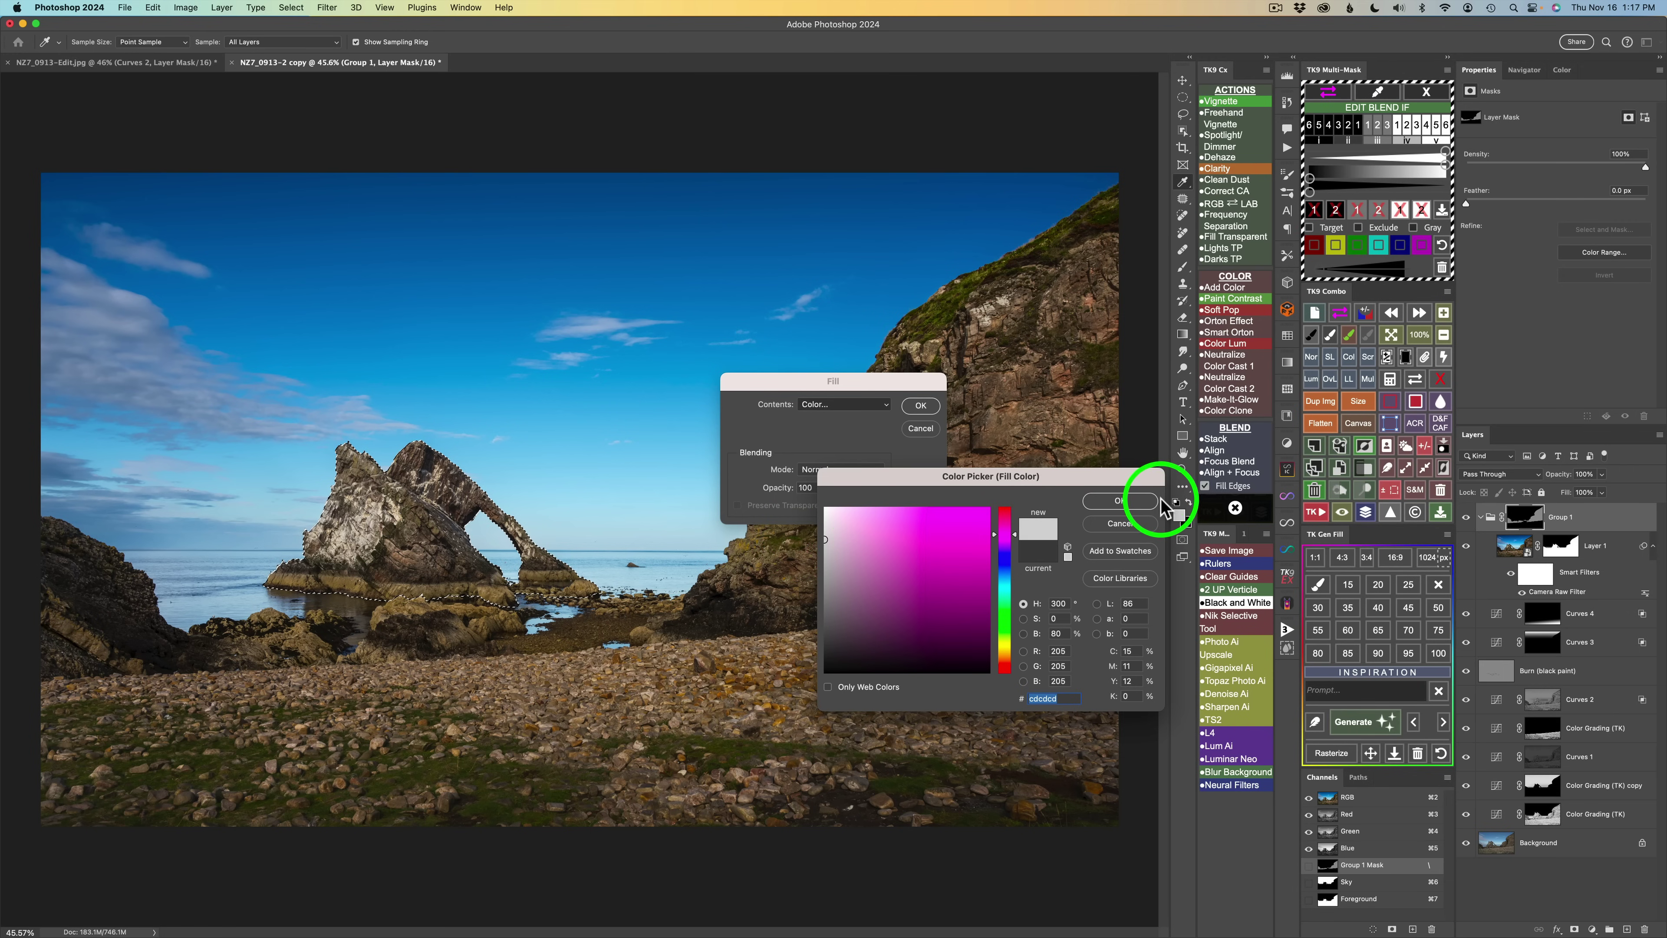
{"action": "left_click", "coordinate": [1140, 500]}
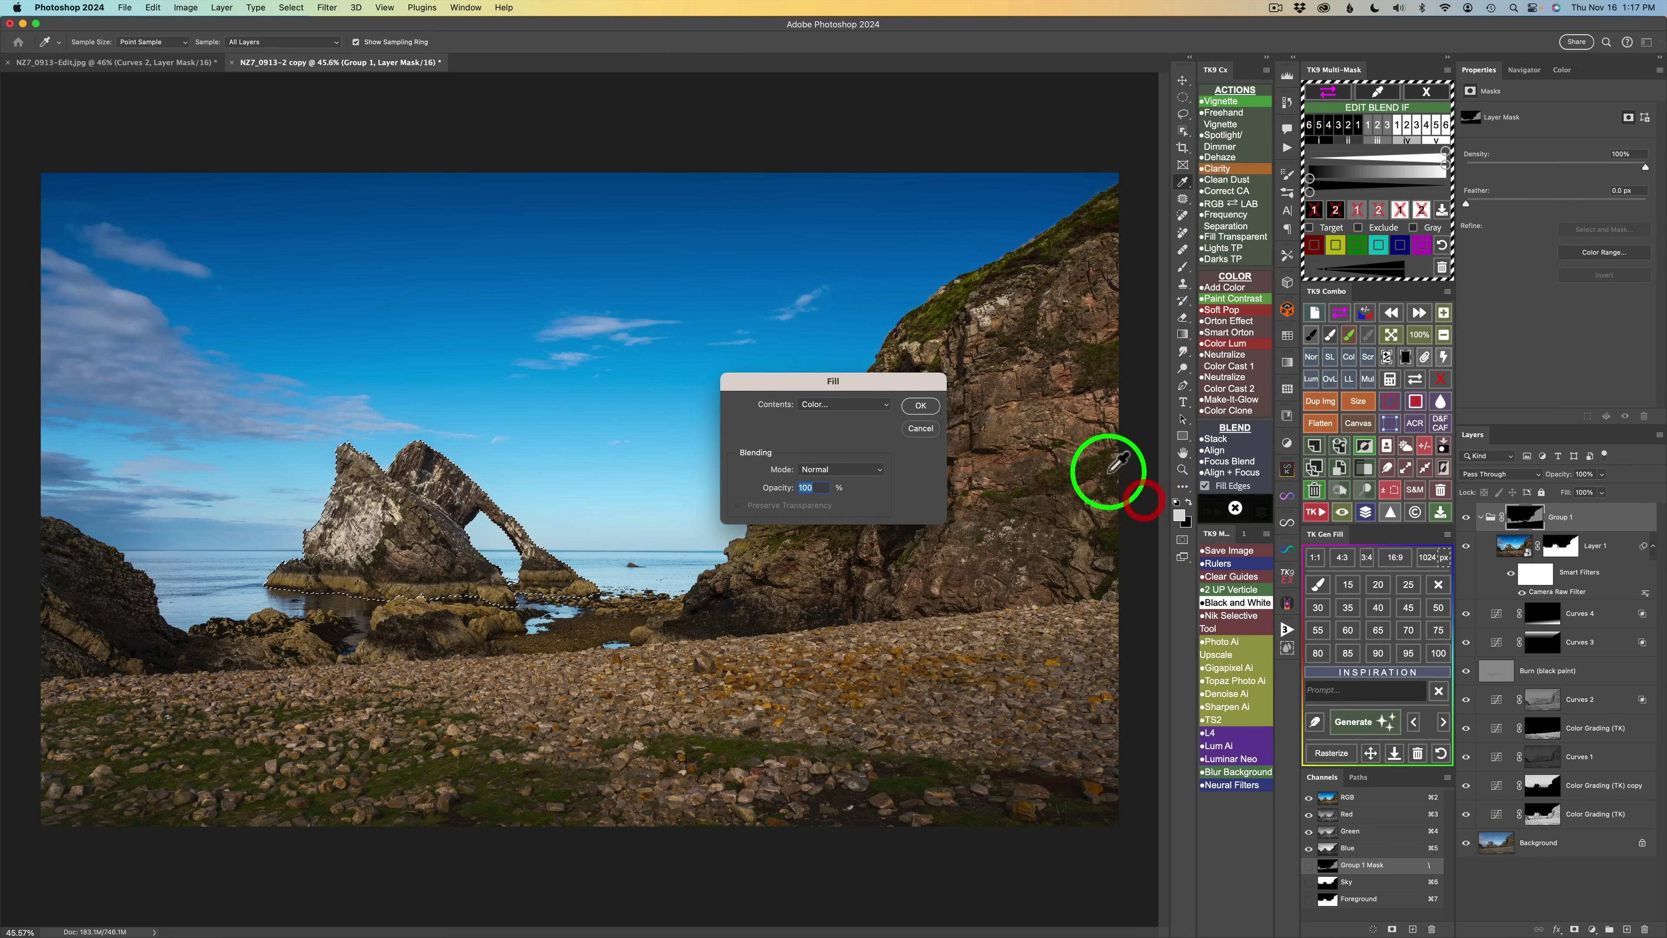
{"action": "left_click", "coordinate": [925, 405]}
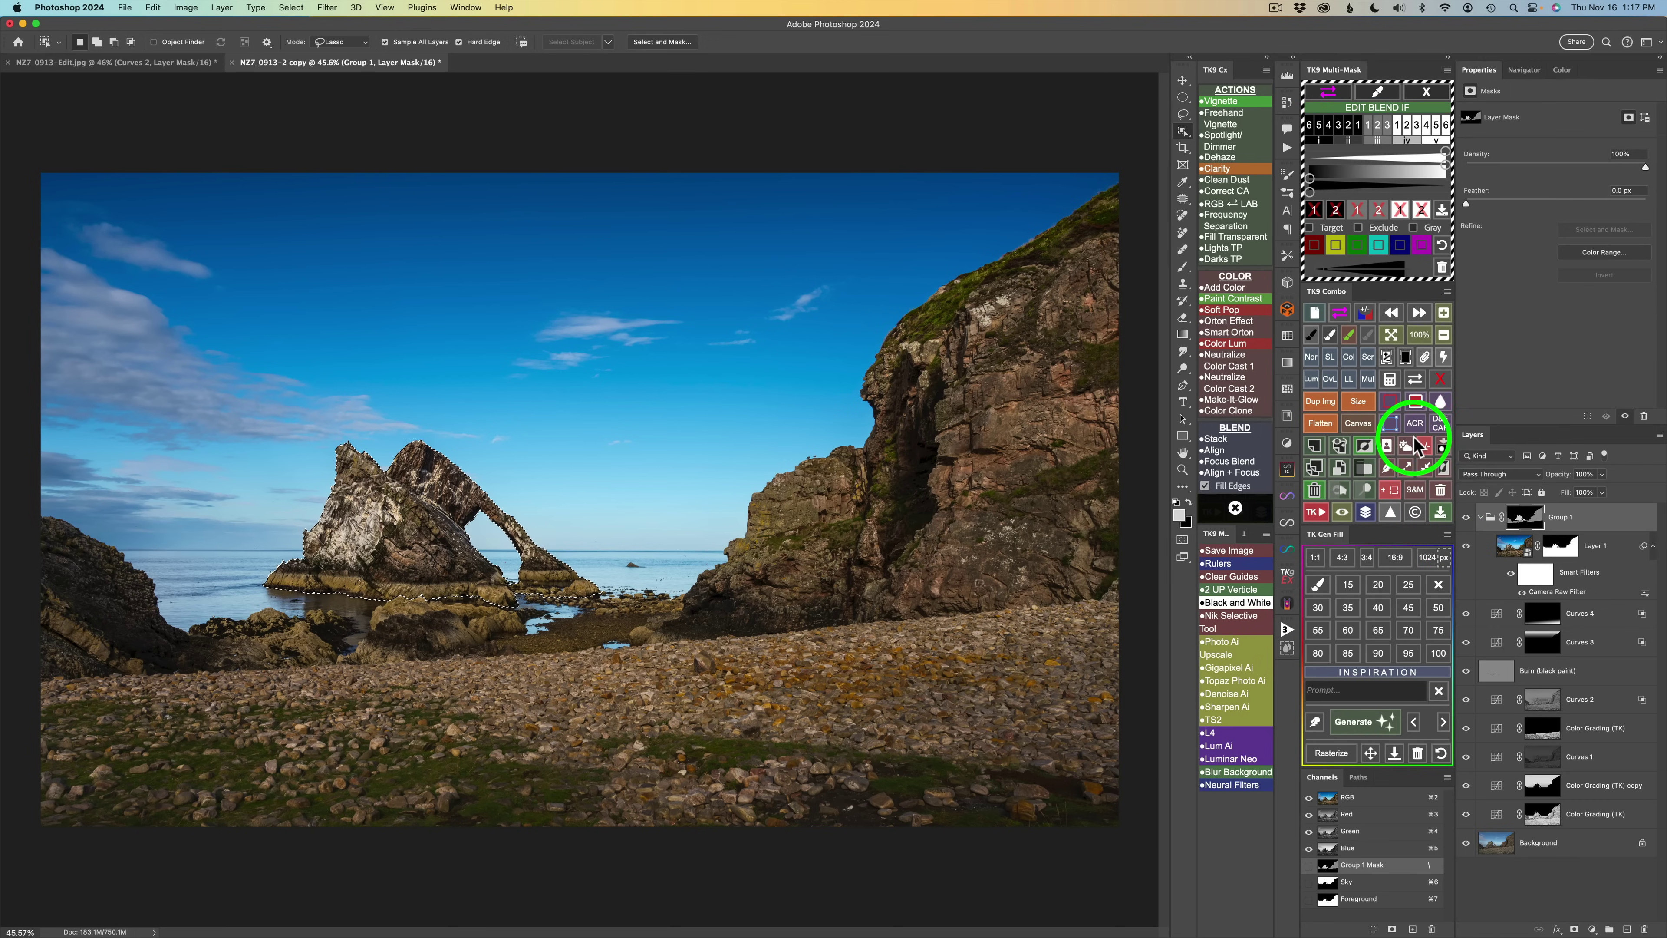
{"action": "left_click", "coordinate": [1425, 447]}
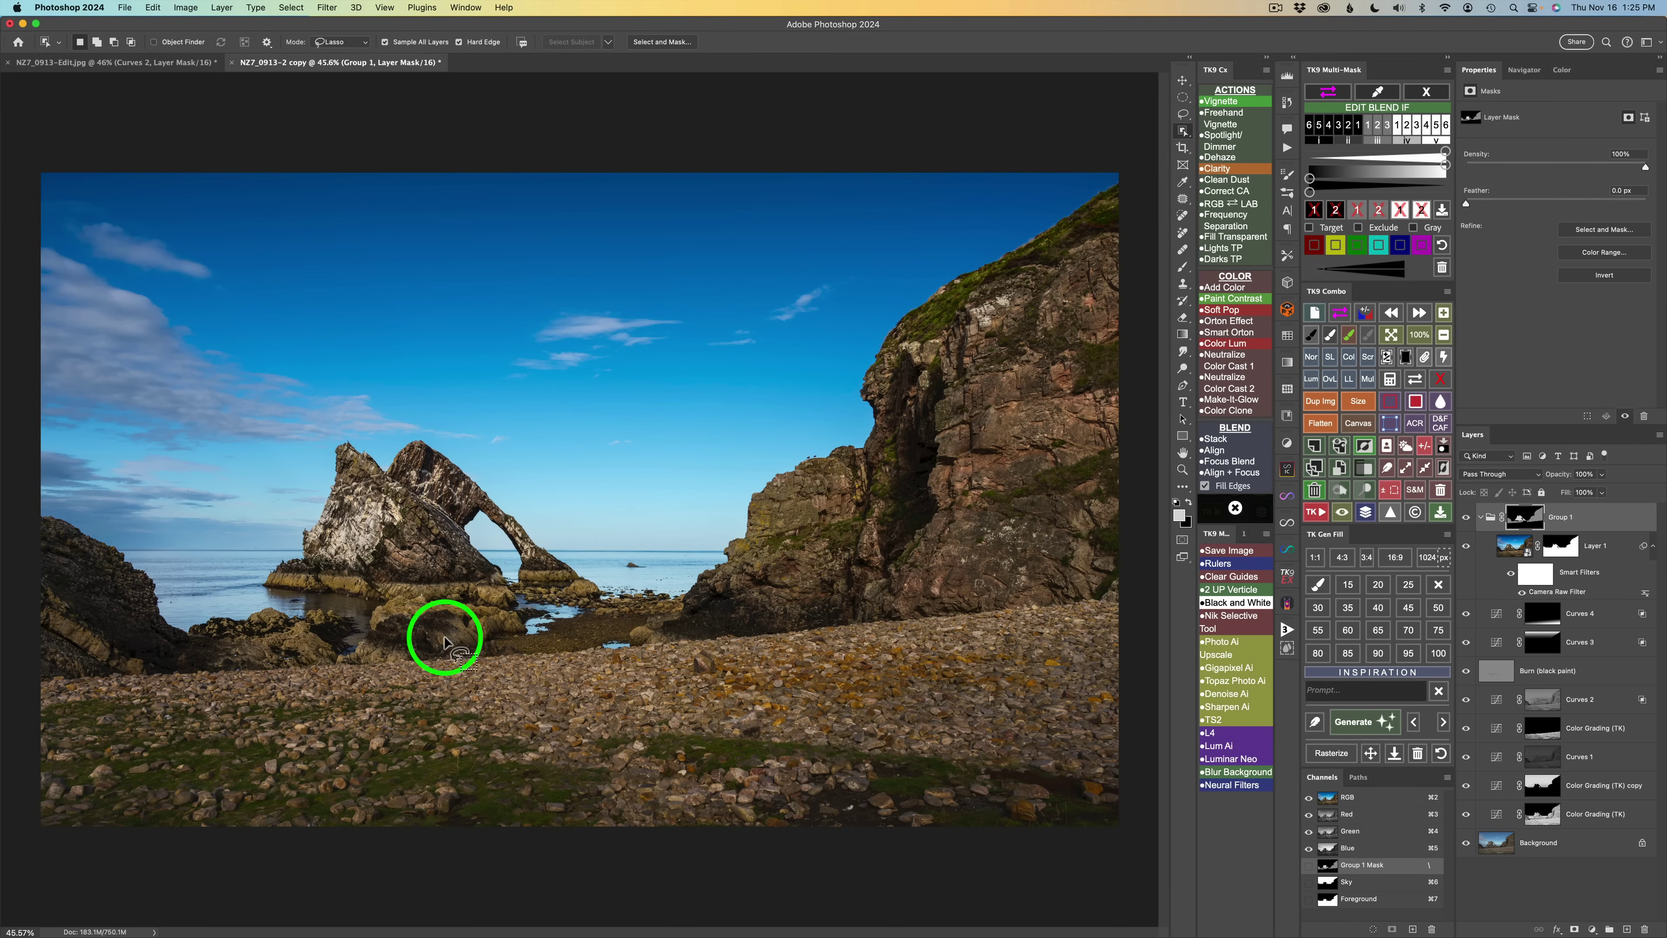
Select the pebble beach with Object Selection in Rectangle mode, and add the missed patch near its lower-right corner with the Lasso tool
{"action": "left_click", "coordinate": [355, 44]}
{"action": "left_click", "coordinate": [348, 32]}
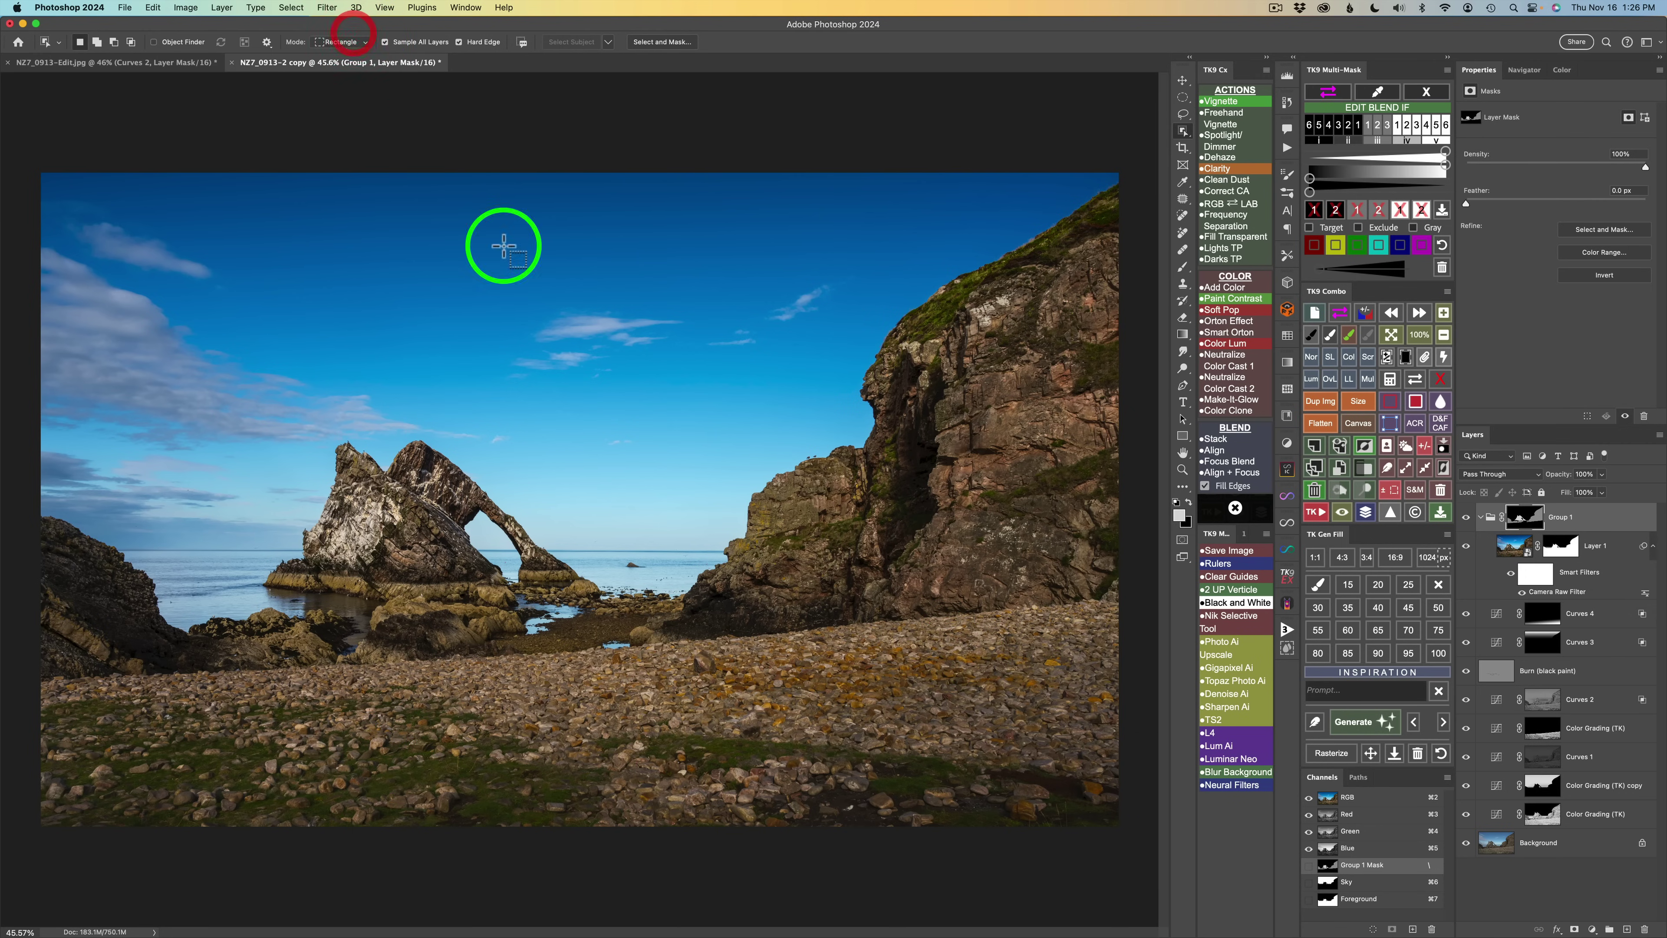
{"action": "left_click_drag", "start_coordinate": [1122, 591], "coordinate": [18, 915]}
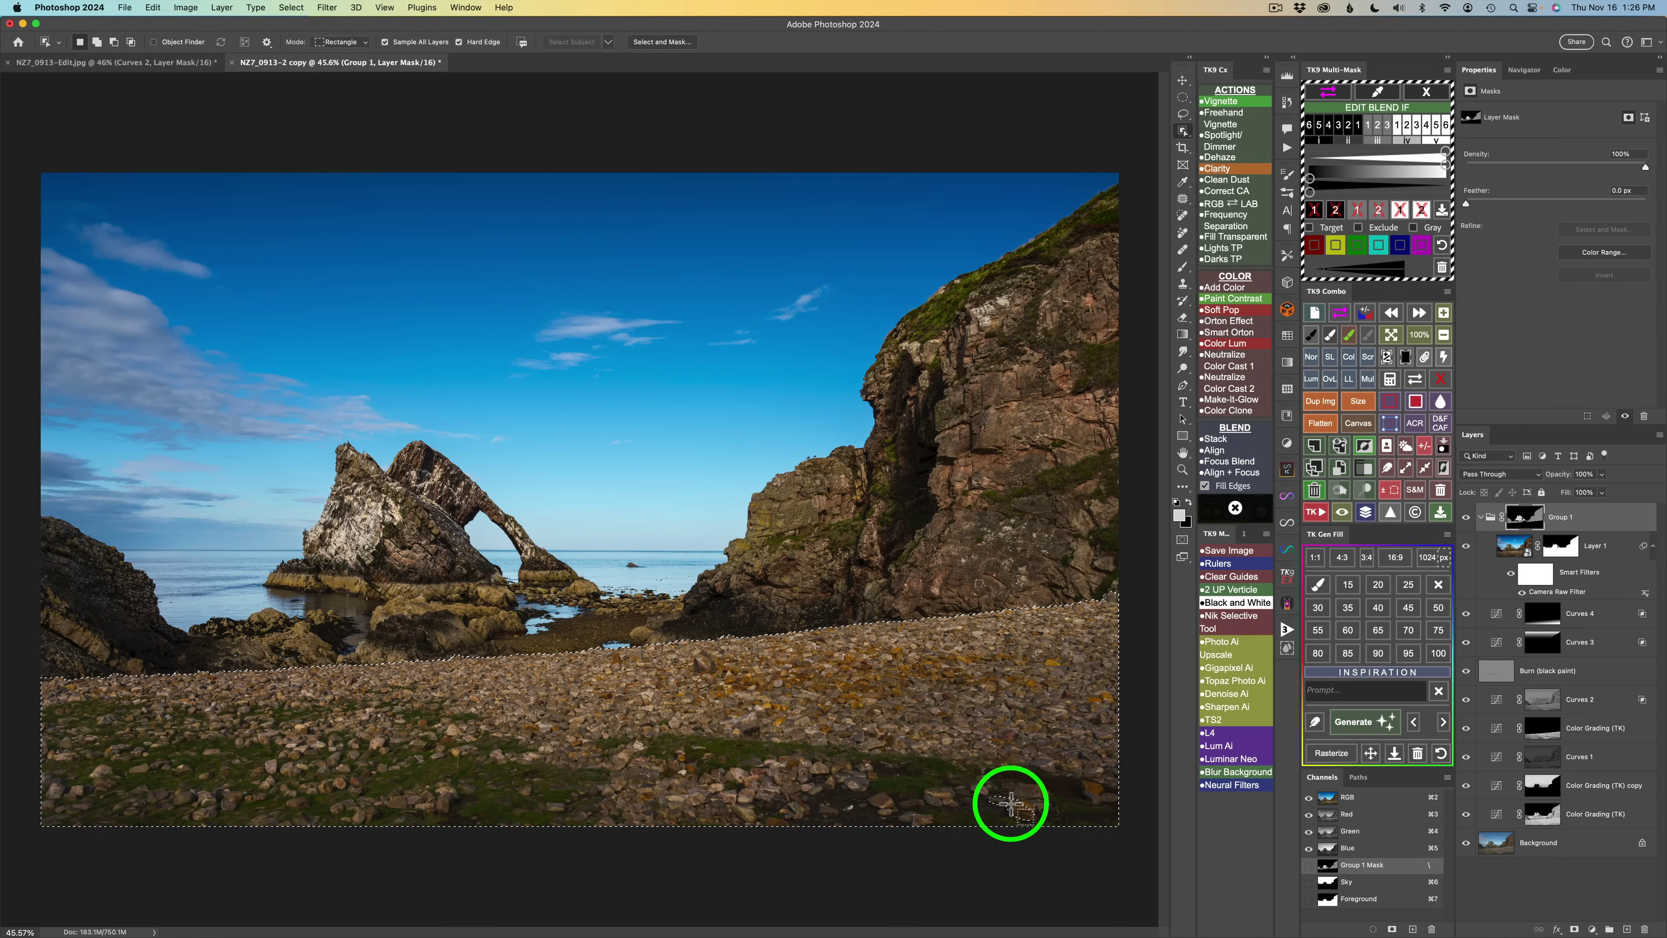
{"action": "key", "text": "l"}
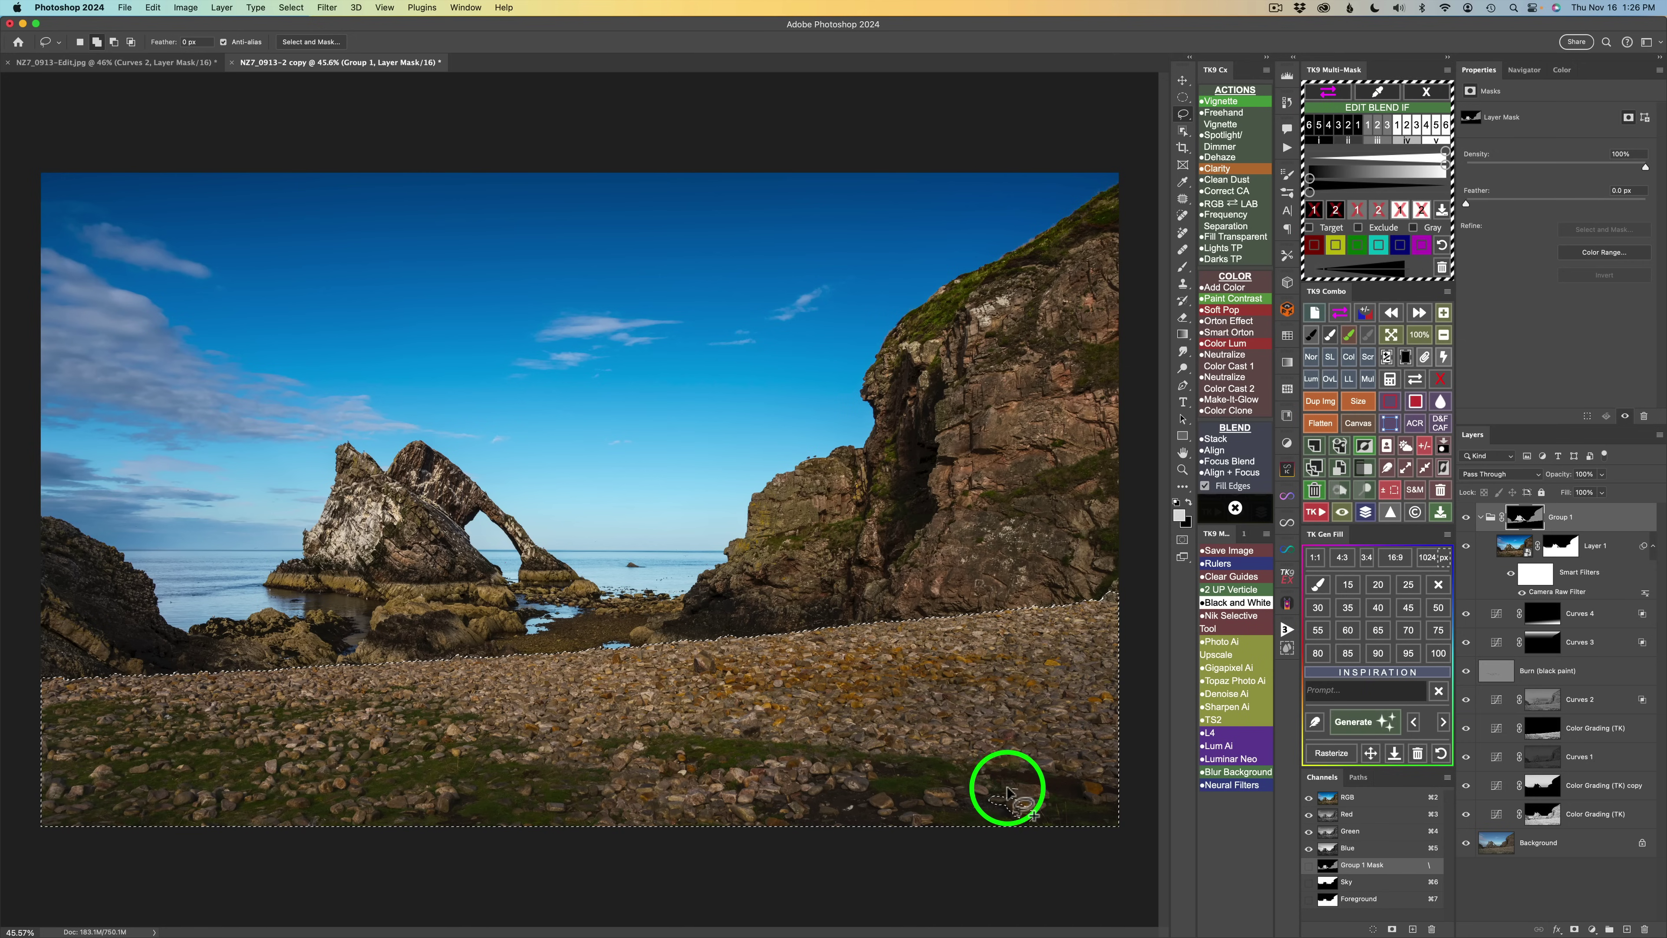
{"action": "mouse_move", "coordinate": [1004, 789]}
{"action": "left_mouse_down"}
{"action": "mouse_move", "coordinate": [987, 821]}
{"action": "mouse_move", "coordinate": [1045, 796]}
{"action": "mouse_move", "coordinate": [979, 782]}
{"action": "mouse_move", "coordinate": [1003, 754]}
{"action": "left_mouse_up"}
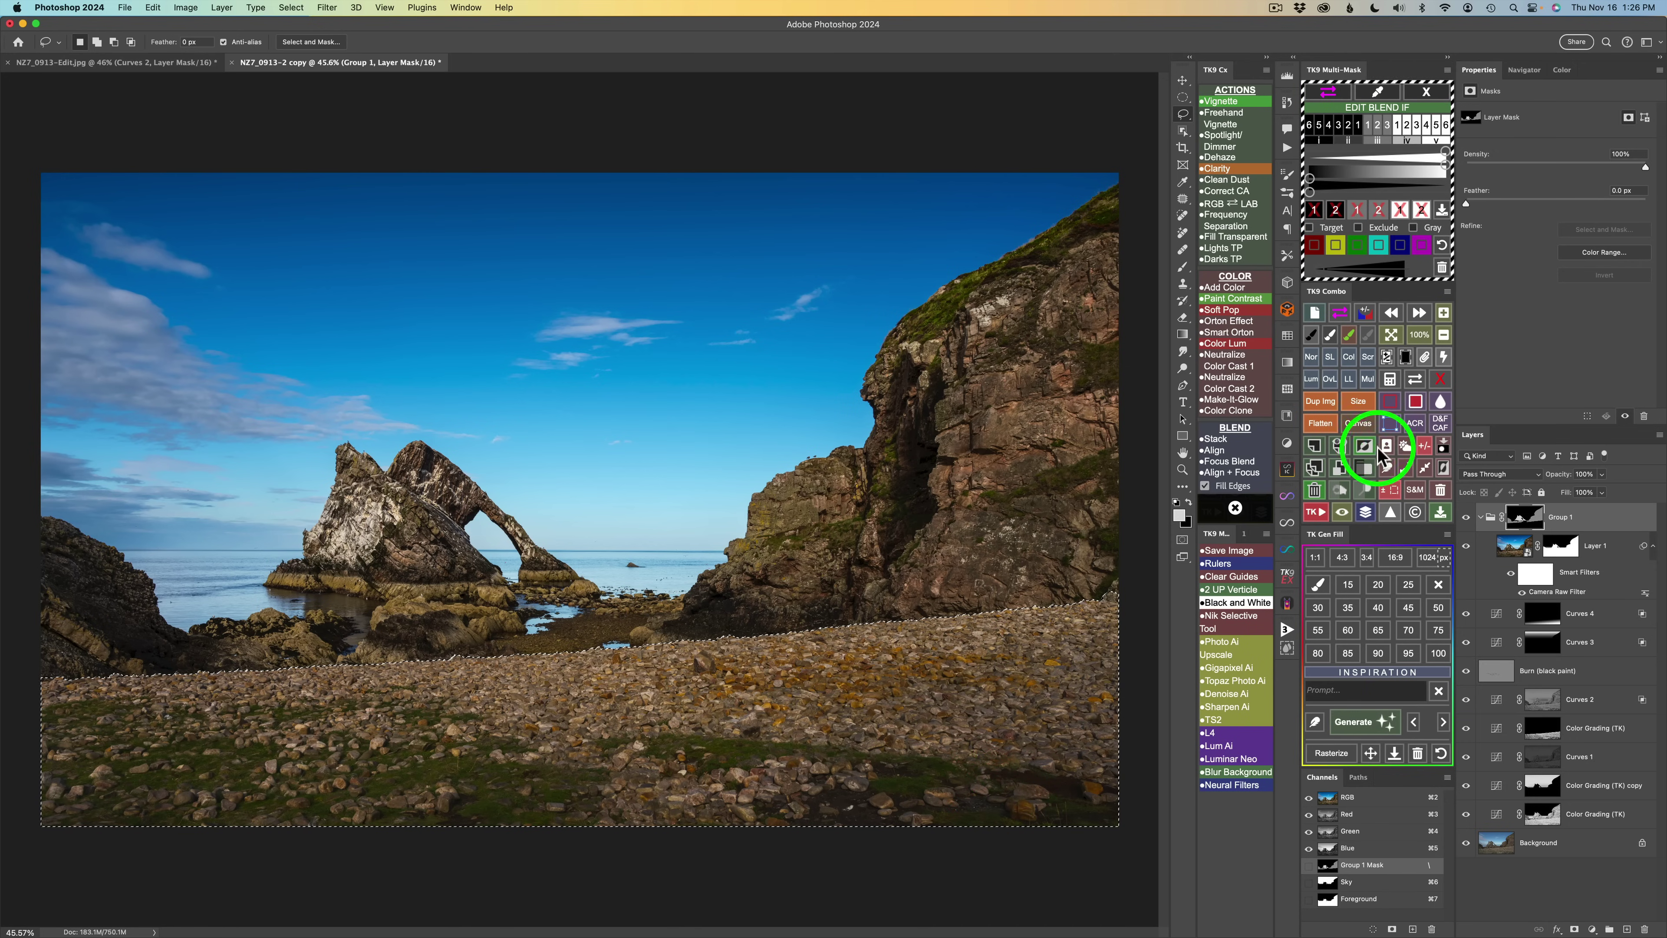
Fill the selected pebble beach with a dark gray color on the Group 1 mask, and remove the selection
{"action": "left_click", "coordinate": [1416, 402]}
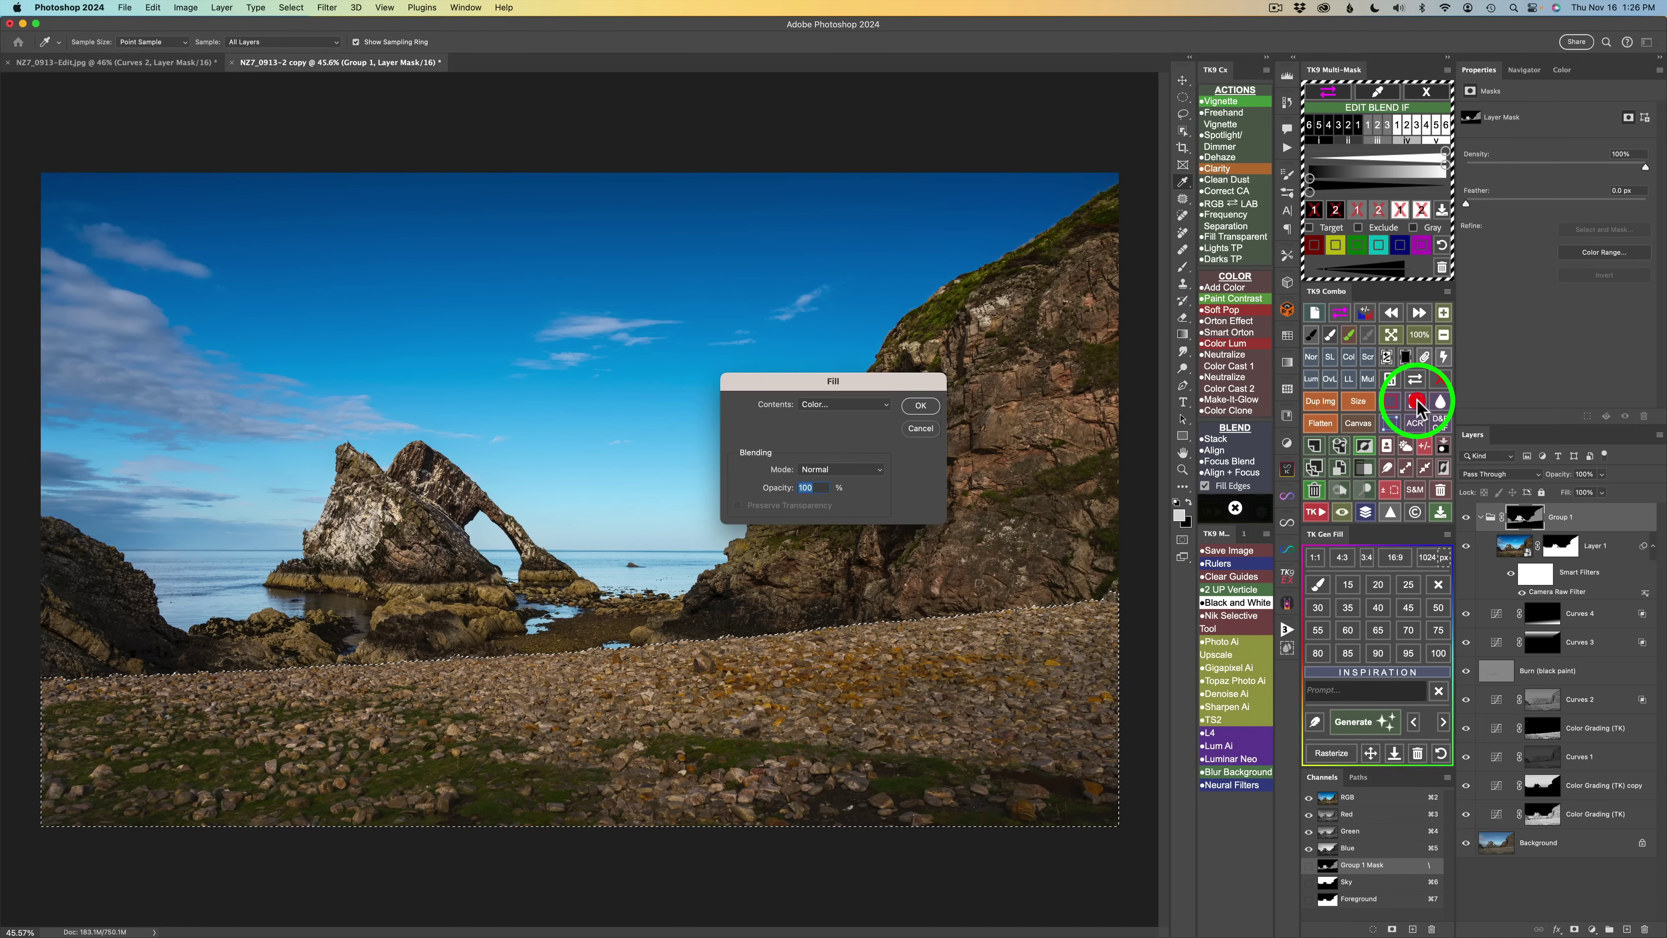
{"action": "left_click", "coordinate": [819, 413]}
{"action": "left_click", "coordinate": [811, 402]}
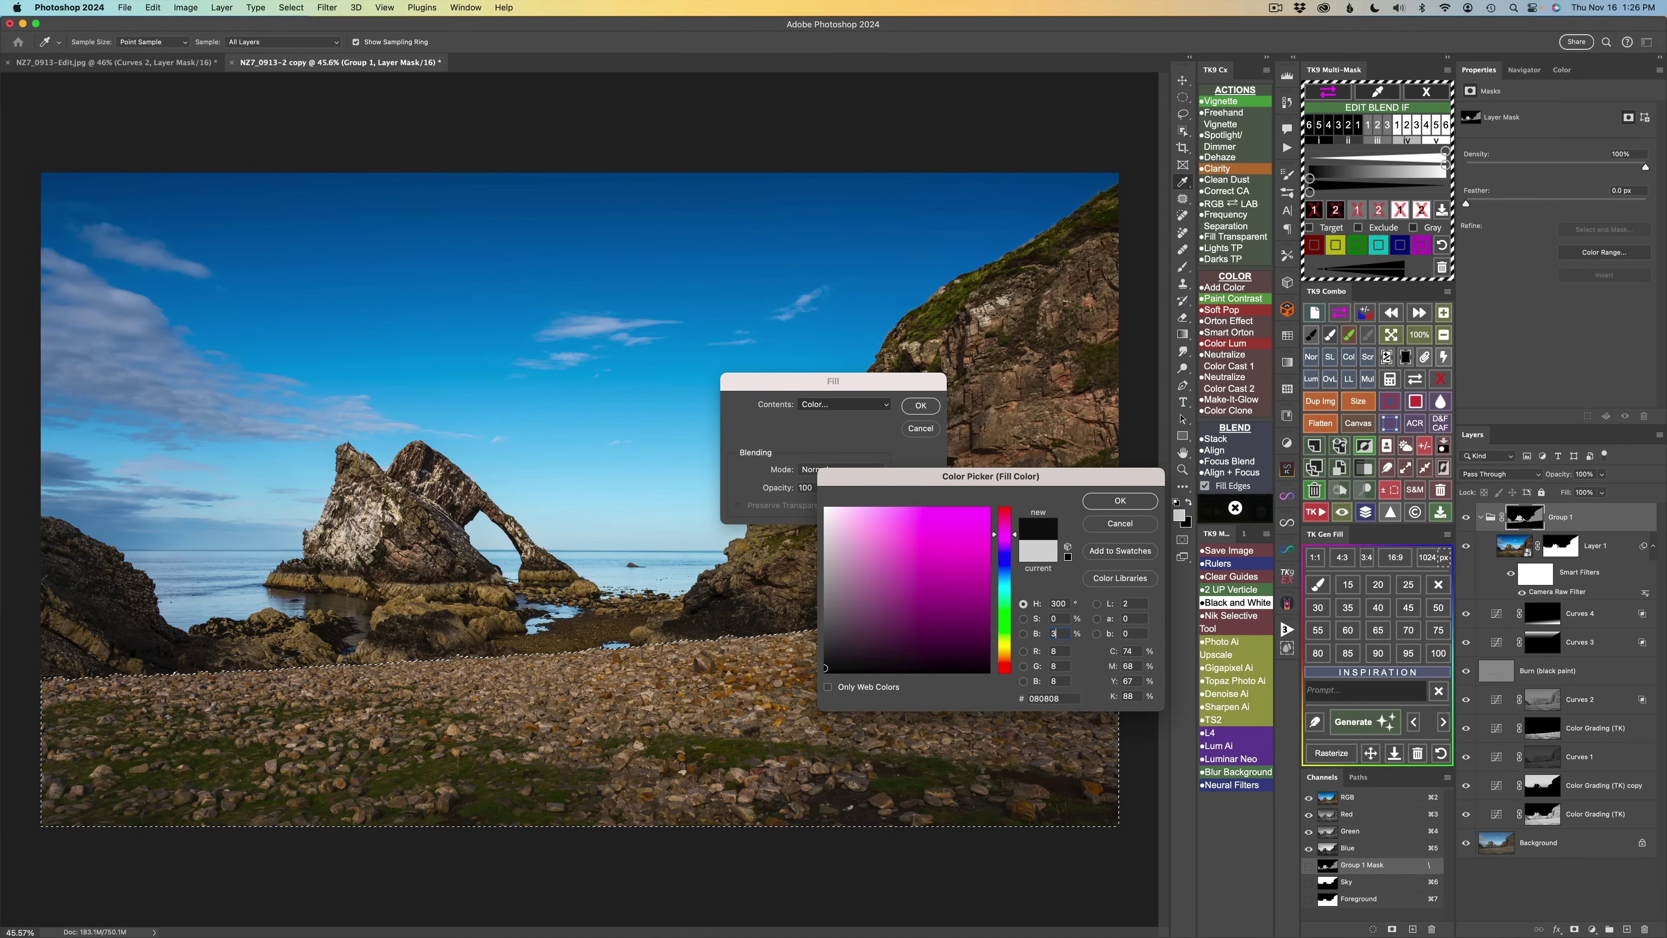
{"action": "left_click", "coordinate": [1119, 502]}
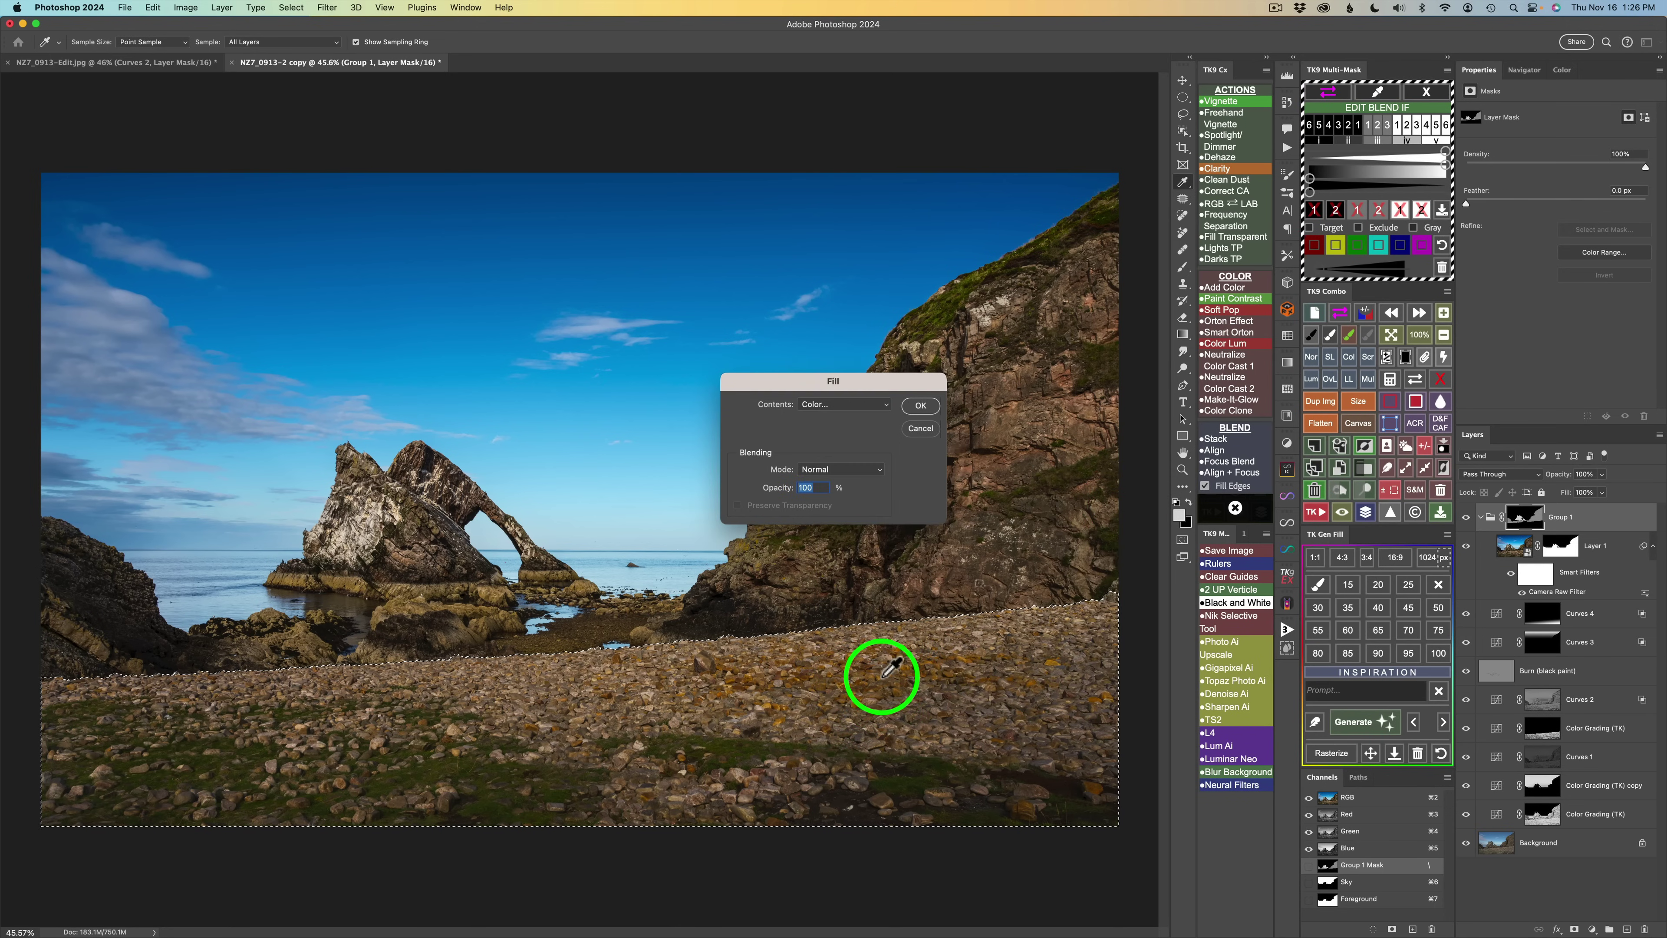
{"action": "left_click", "coordinate": [921, 406]}
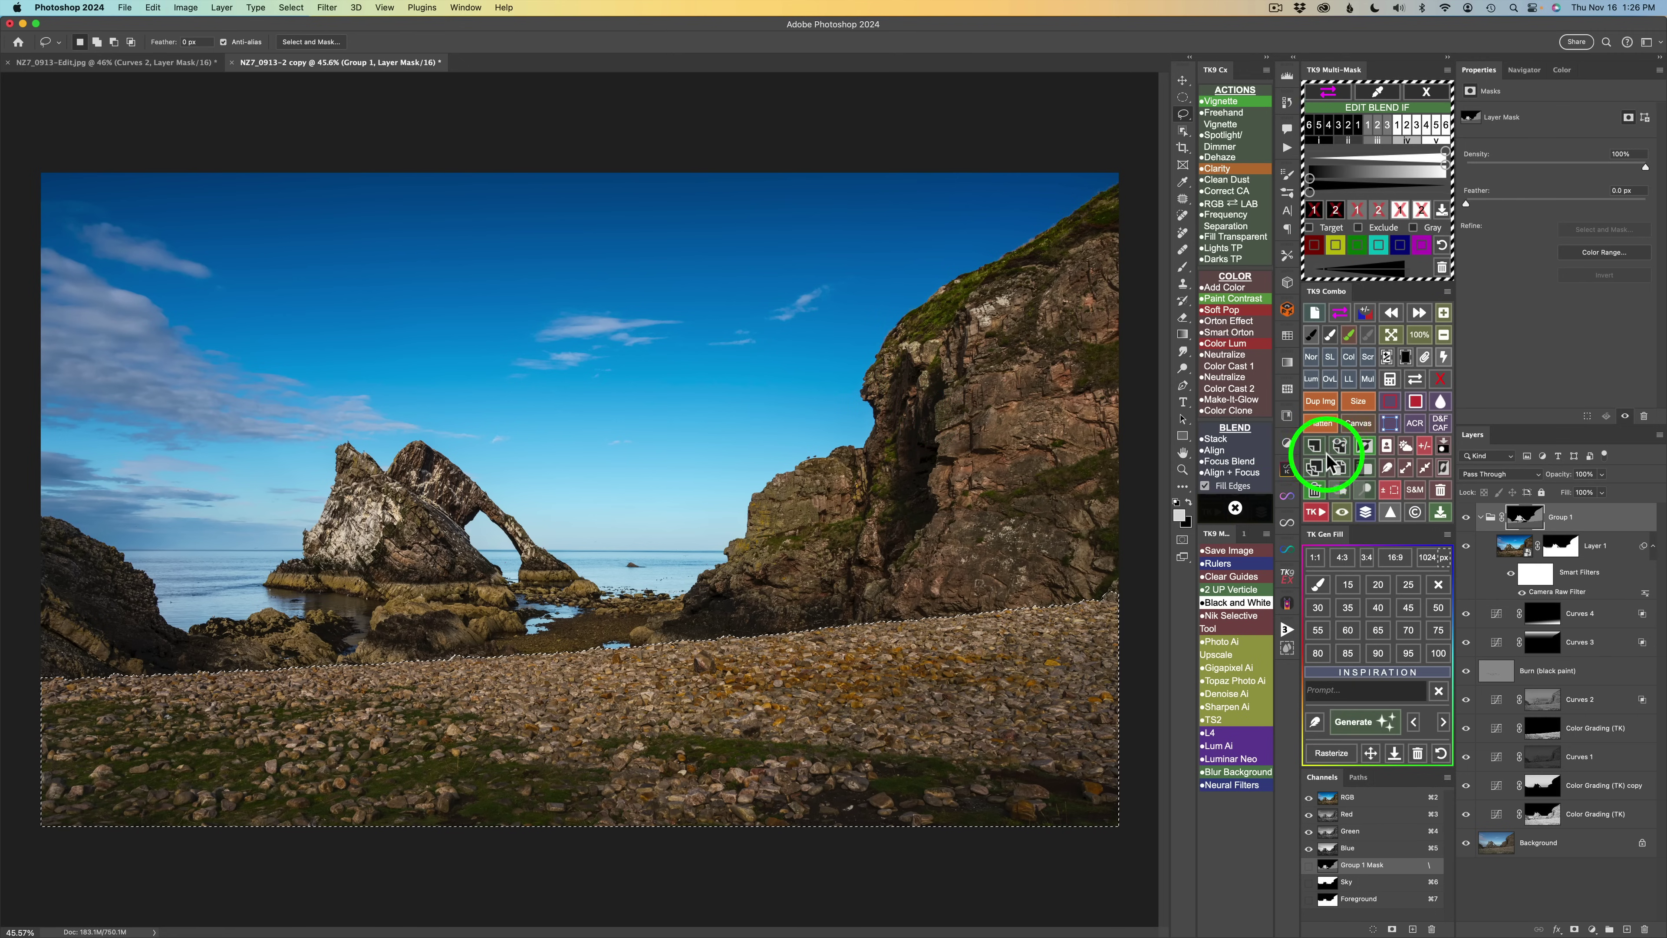
{"action": "left_click", "coordinate": [1424, 446]}
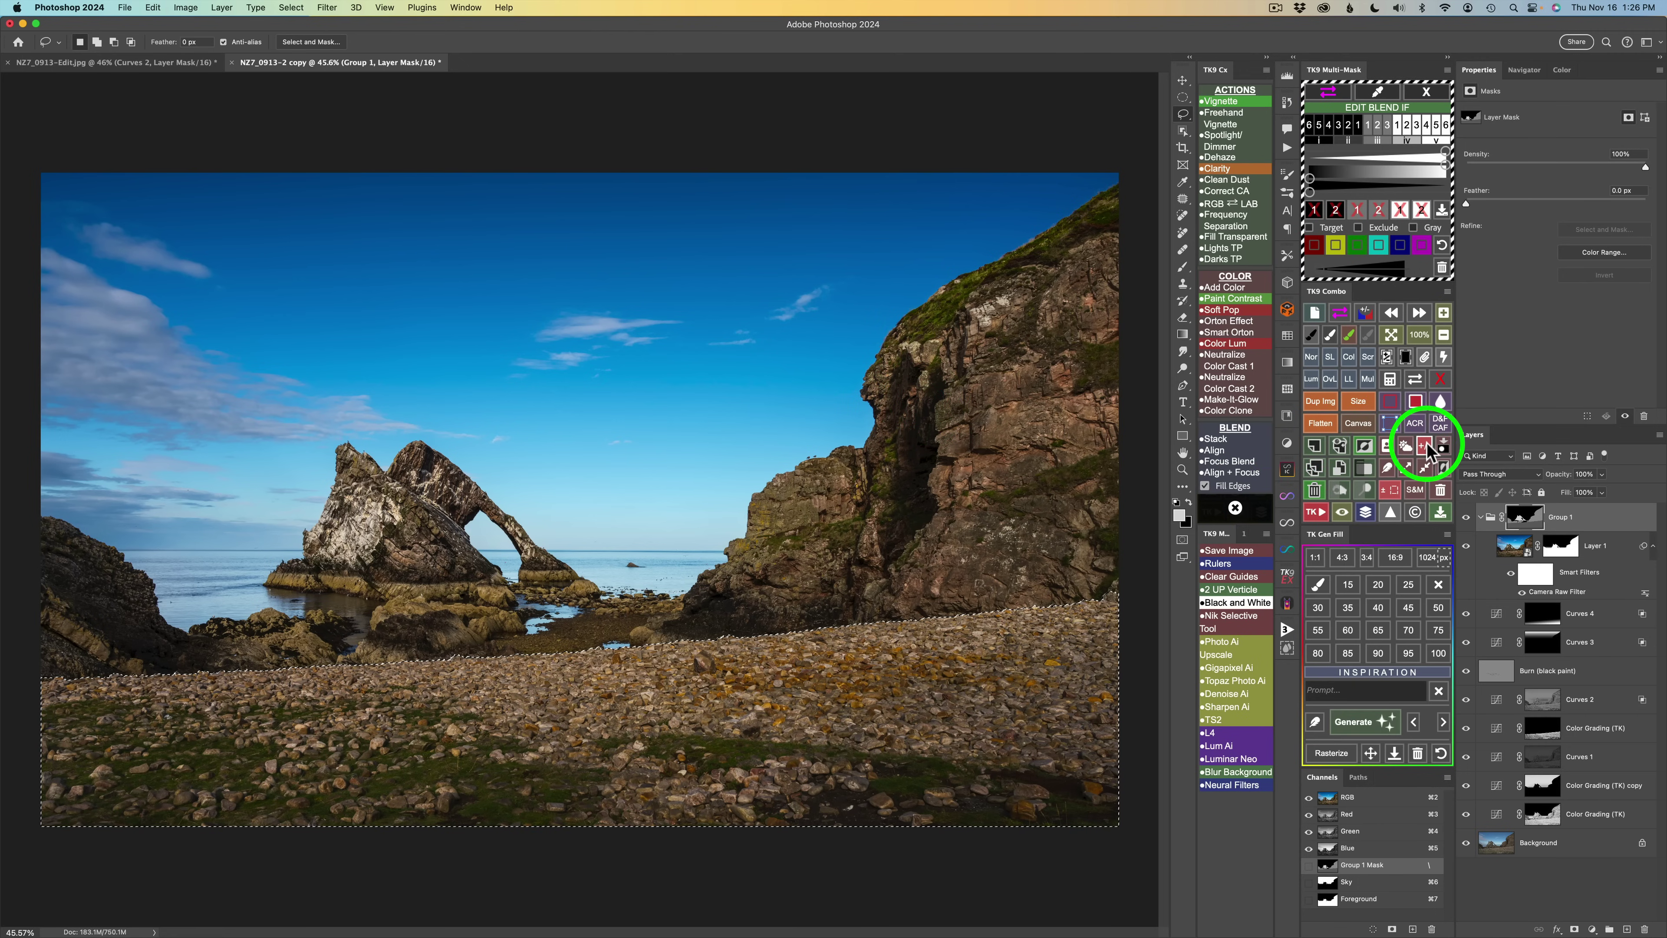
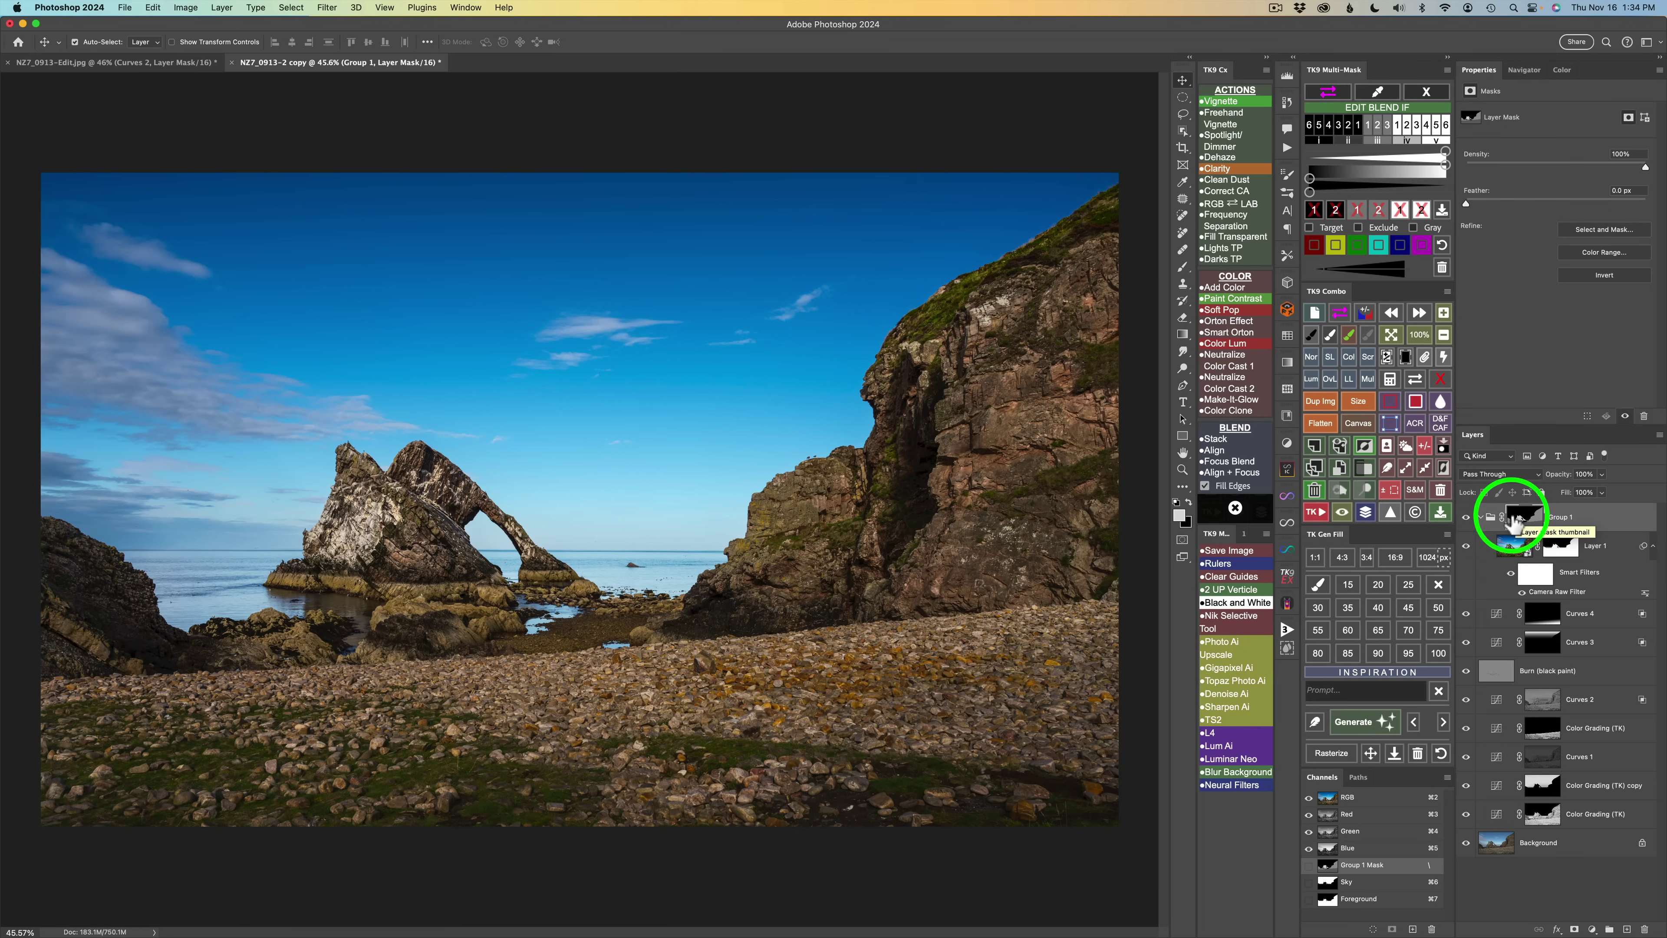
Combine the Group 1 mask with the Layer 1 mask, ungroup the layer, and compare the image with Layer 1 hidden and shown
{"action": "left_click", "coordinate": [1361, 468]}
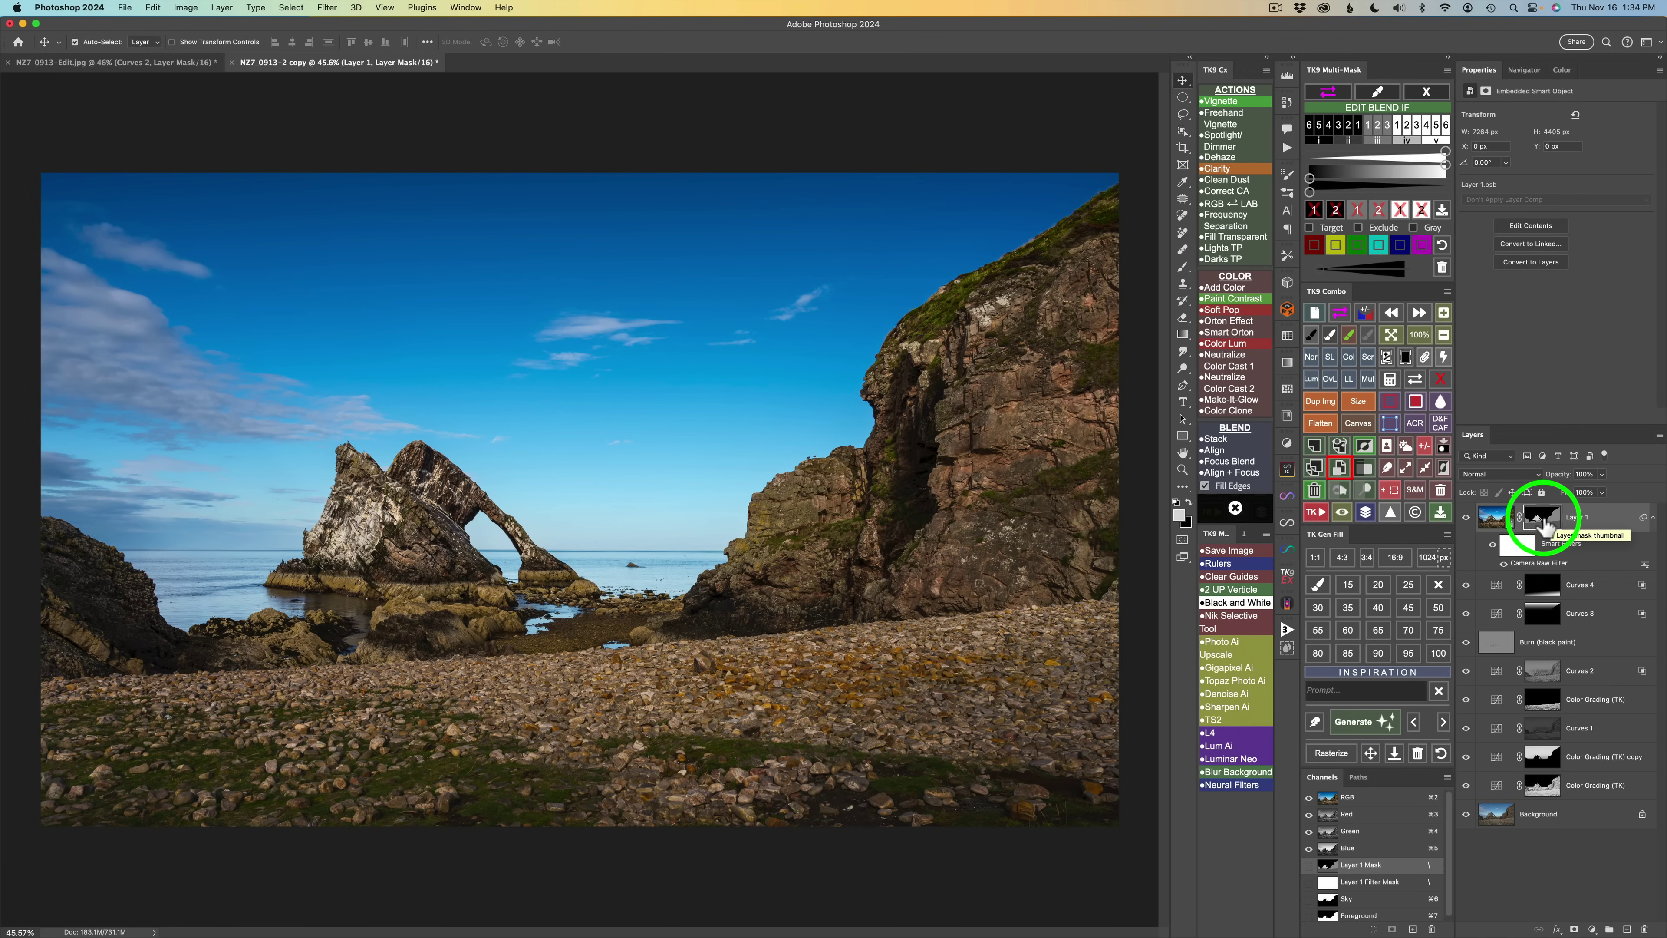
{"action": "left_click", "coordinate": [1466, 518]}
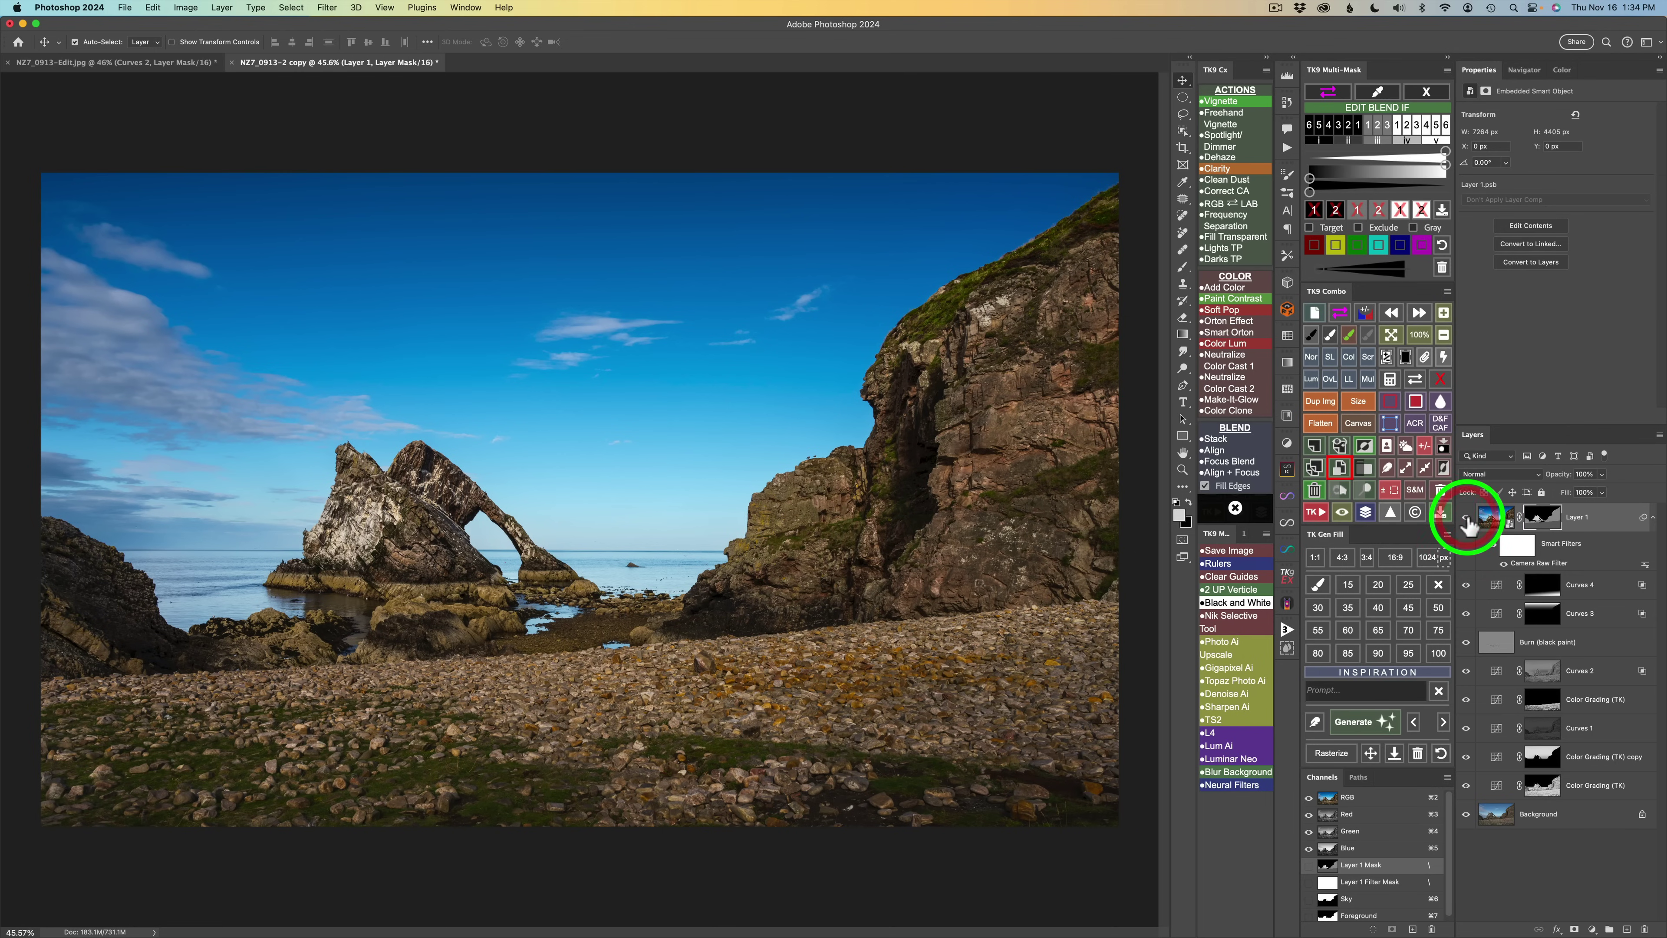
{"action": "left_click", "coordinate": [1465, 518]}
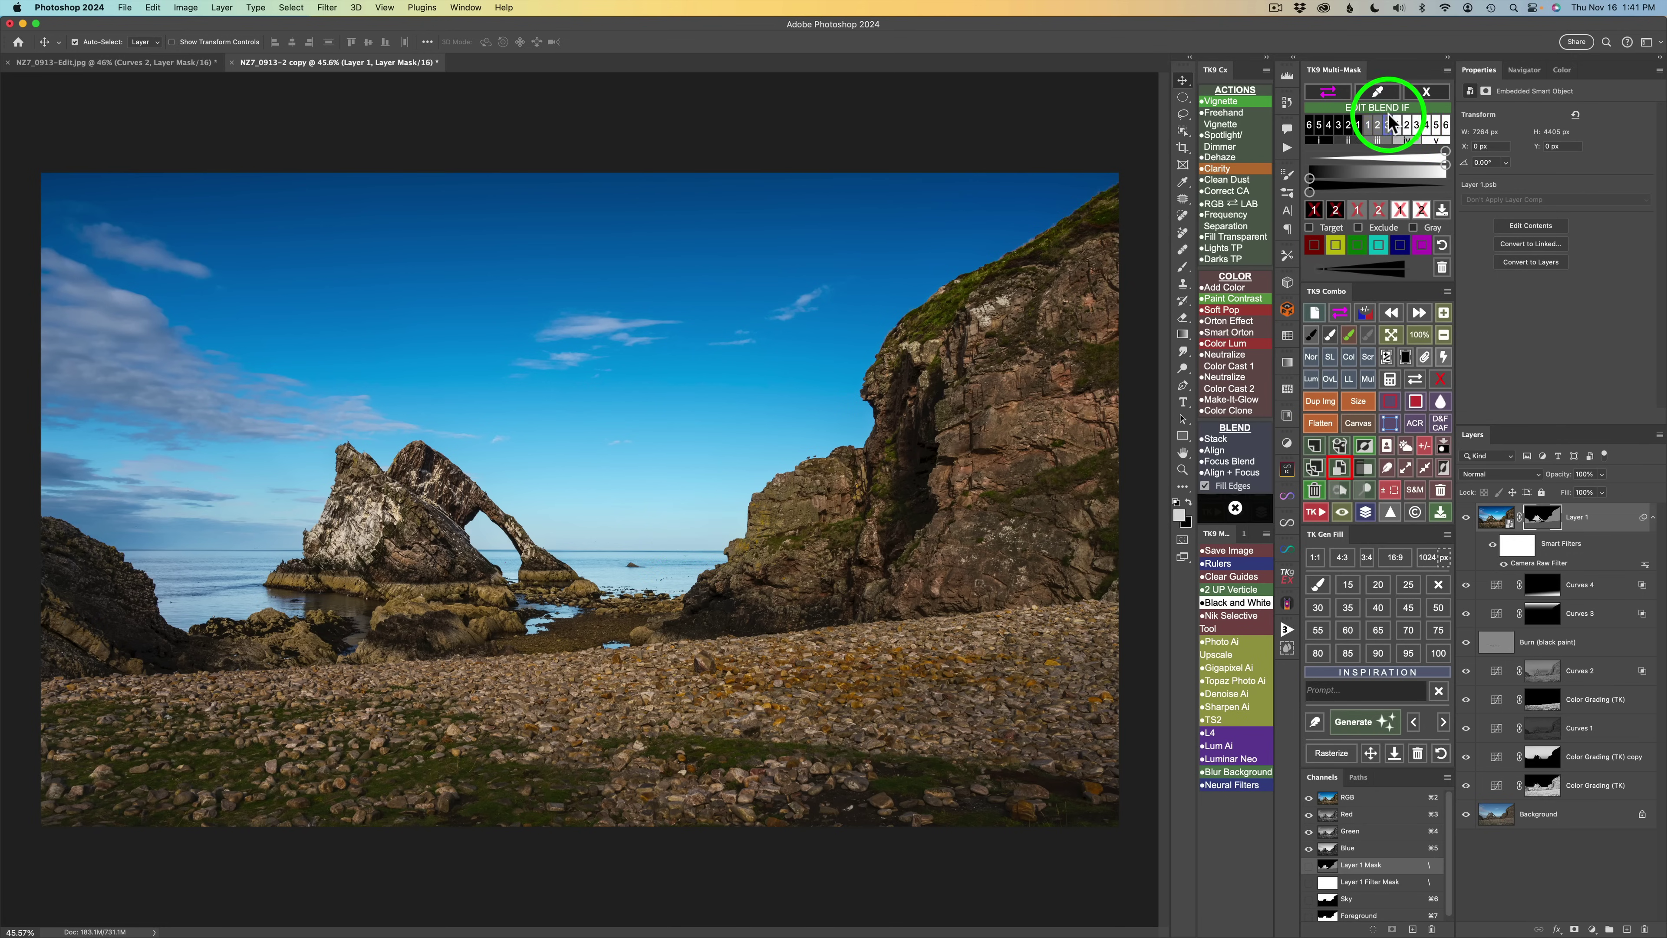
Leave Blend If editing, build a Lights 4 luminosity mask from the green channel, and apply it to a new Curves adjustment layer
{"action": "left_click", "coordinate": [1428, 92]}
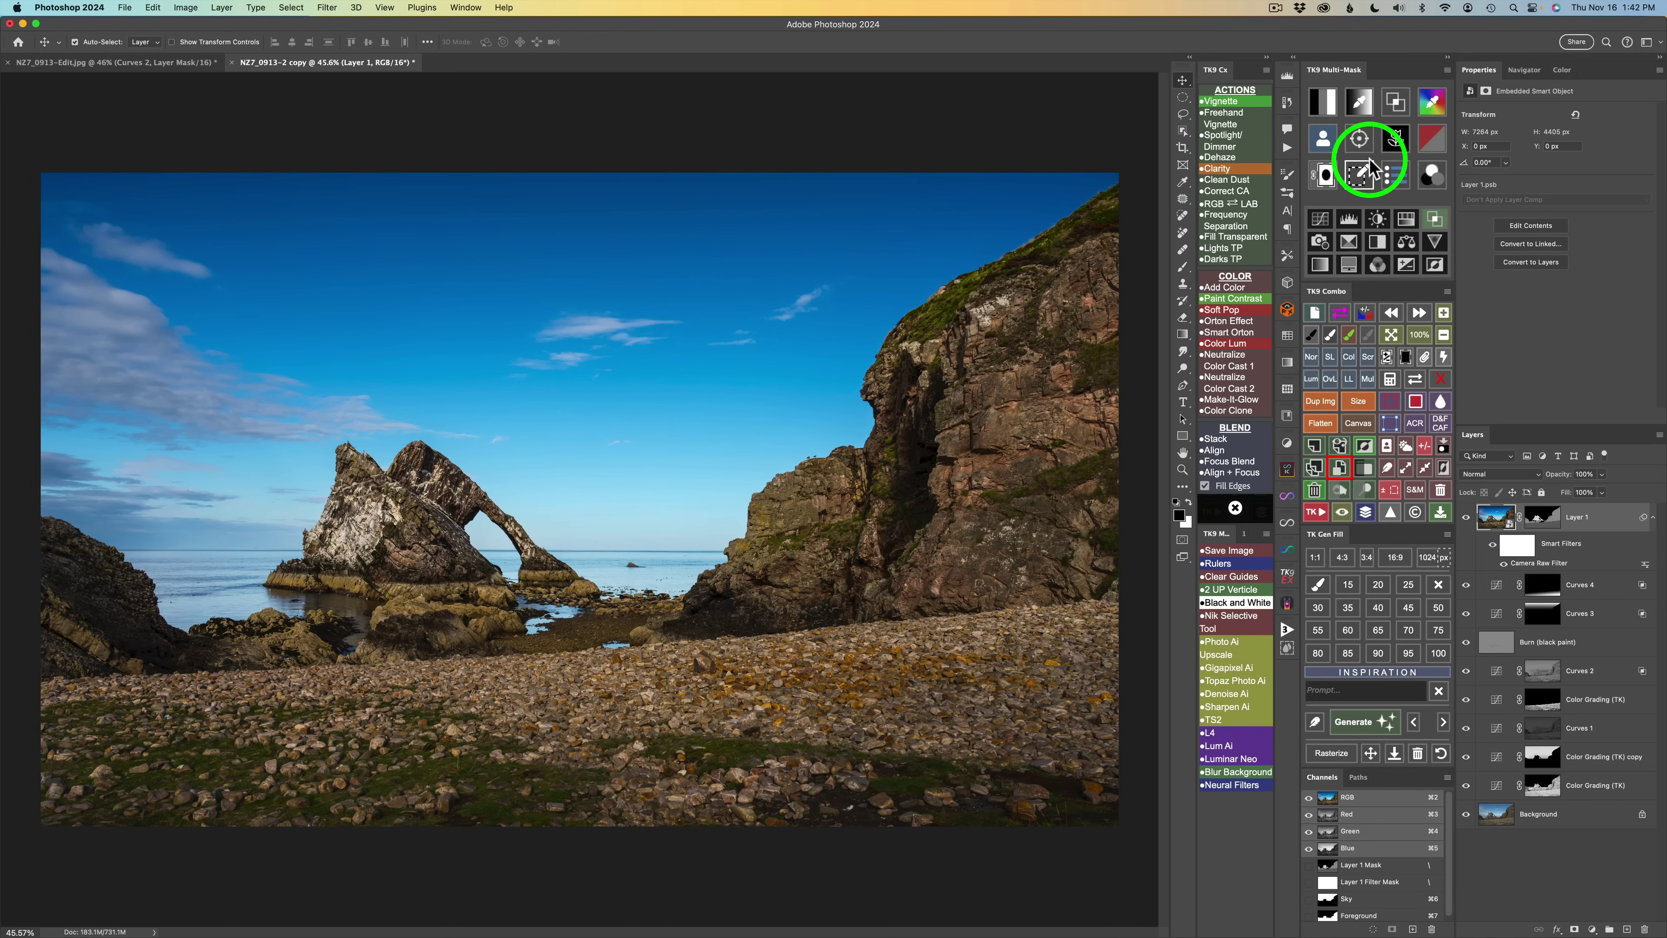
{"action": "left_click", "coordinate": [1326, 100]}
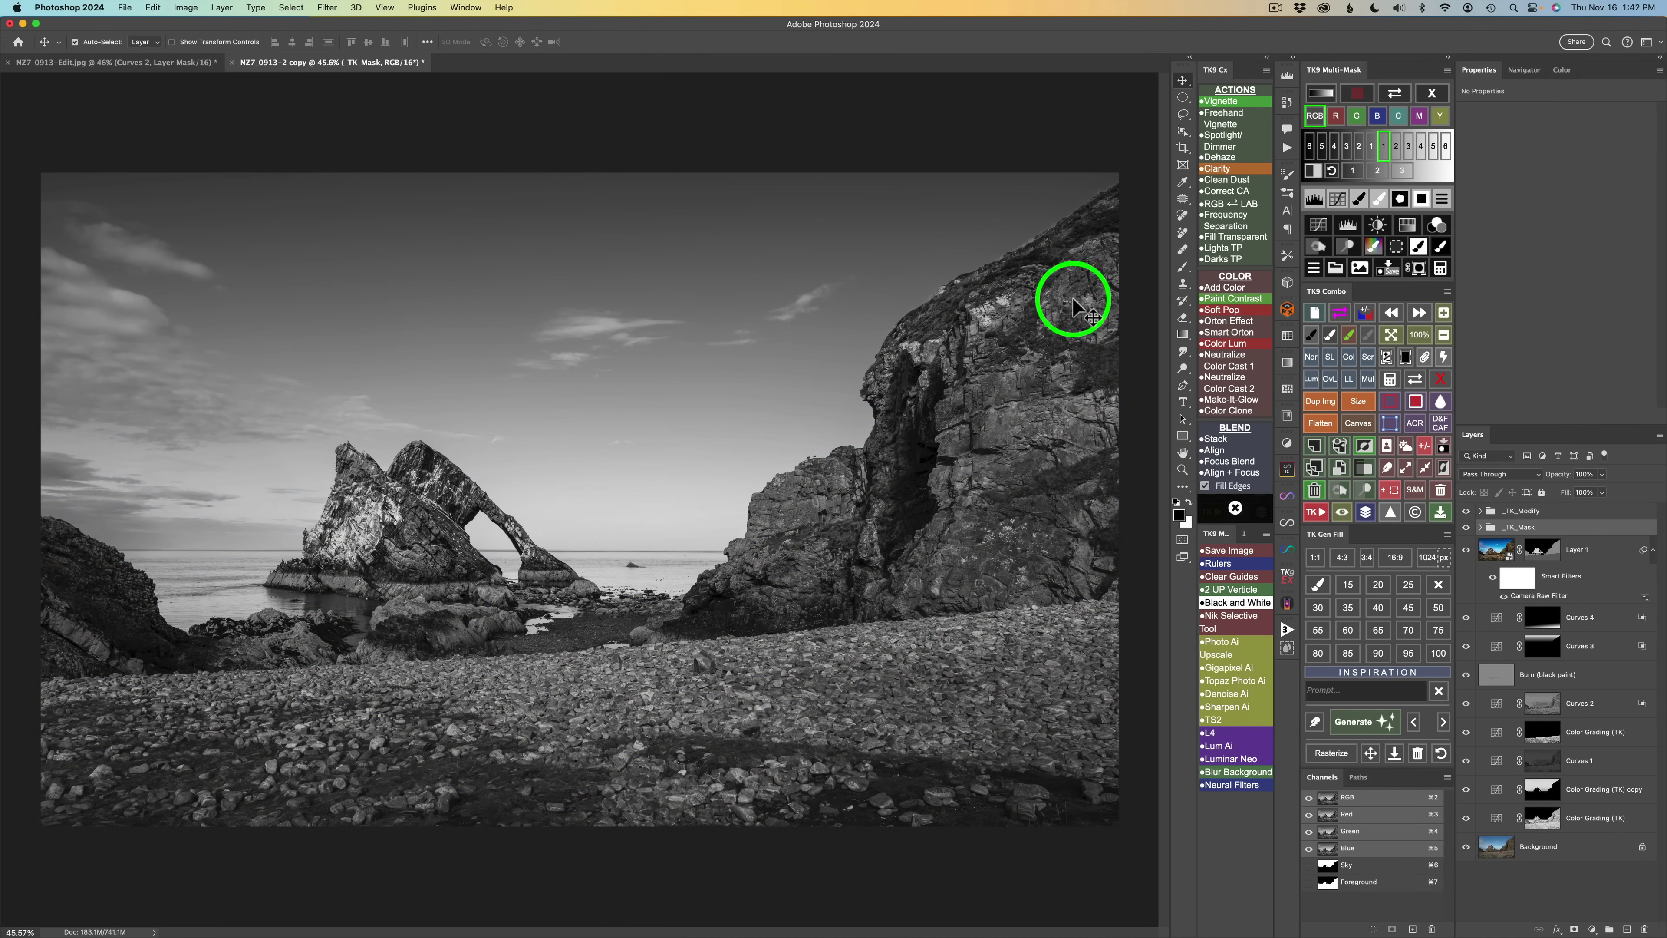
{"action": "left_click", "coordinate": [1396, 146]}
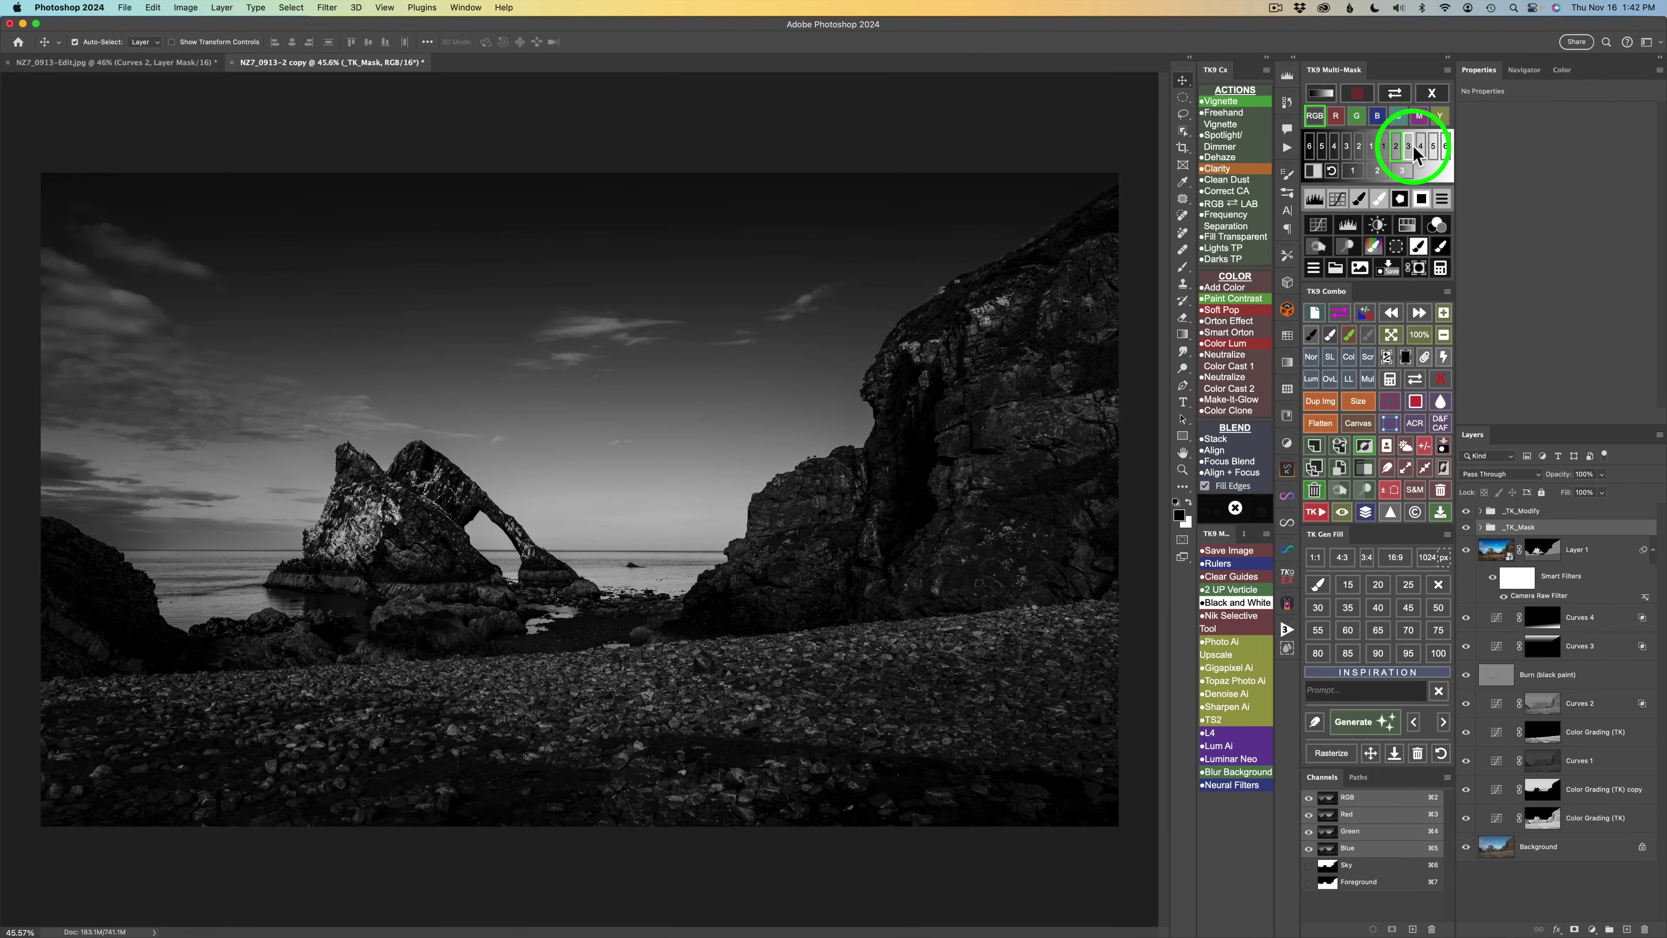
{"action": "left_click", "coordinate": [1409, 147]}
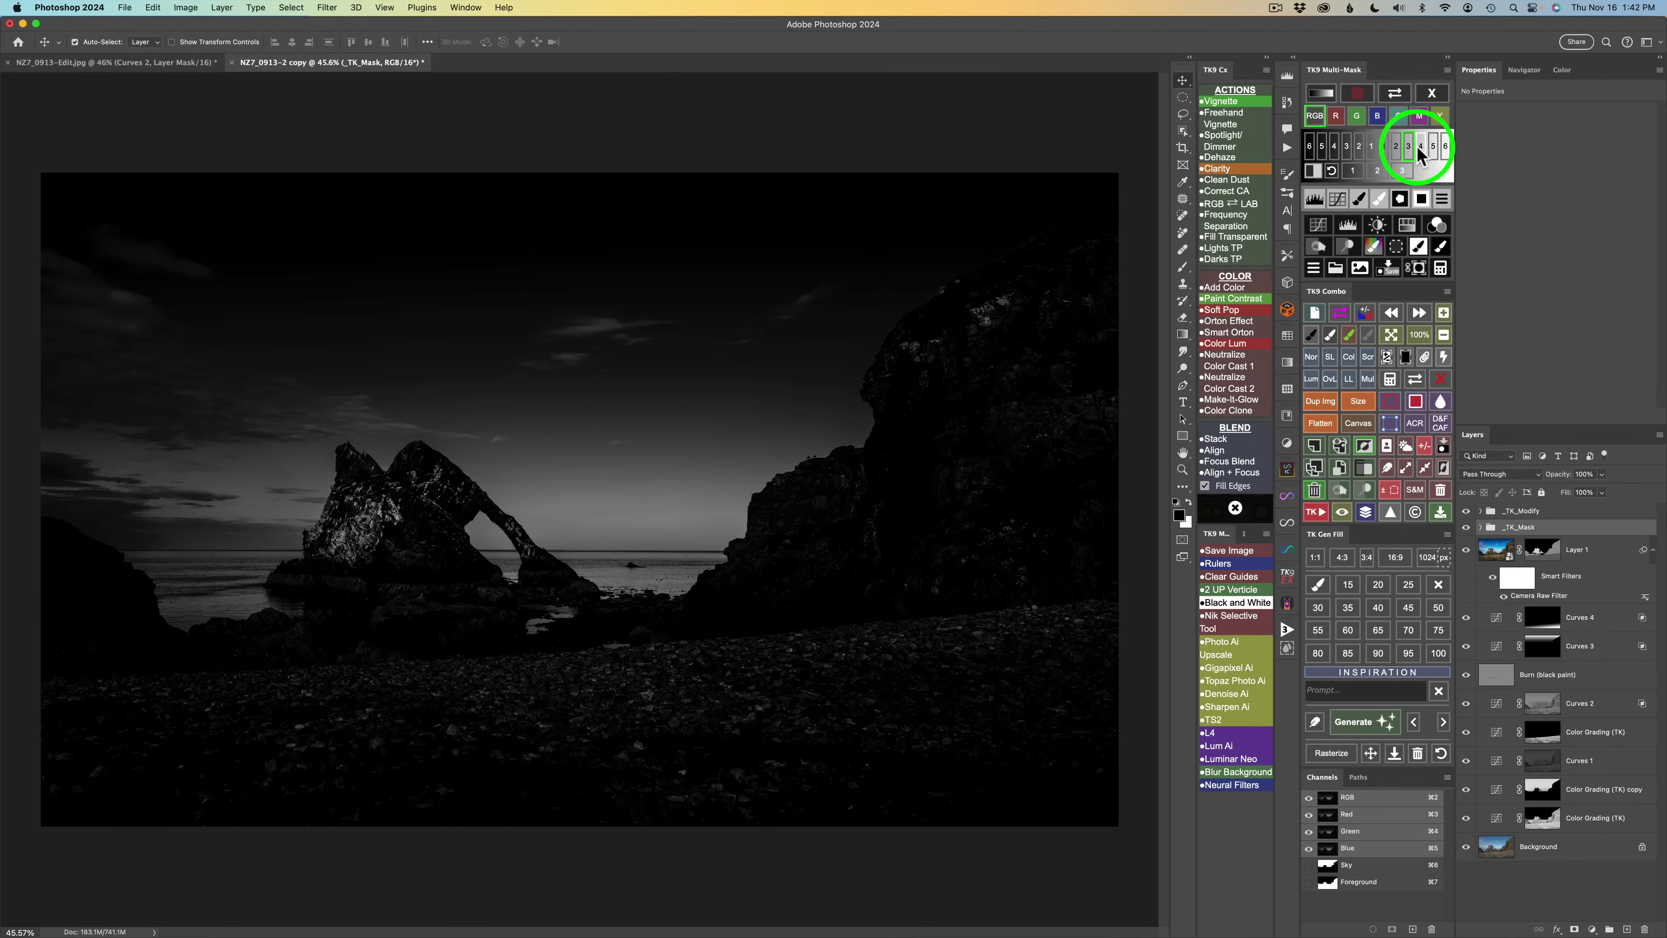
{"action": "left_click", "coordinate": [1421, 147]}
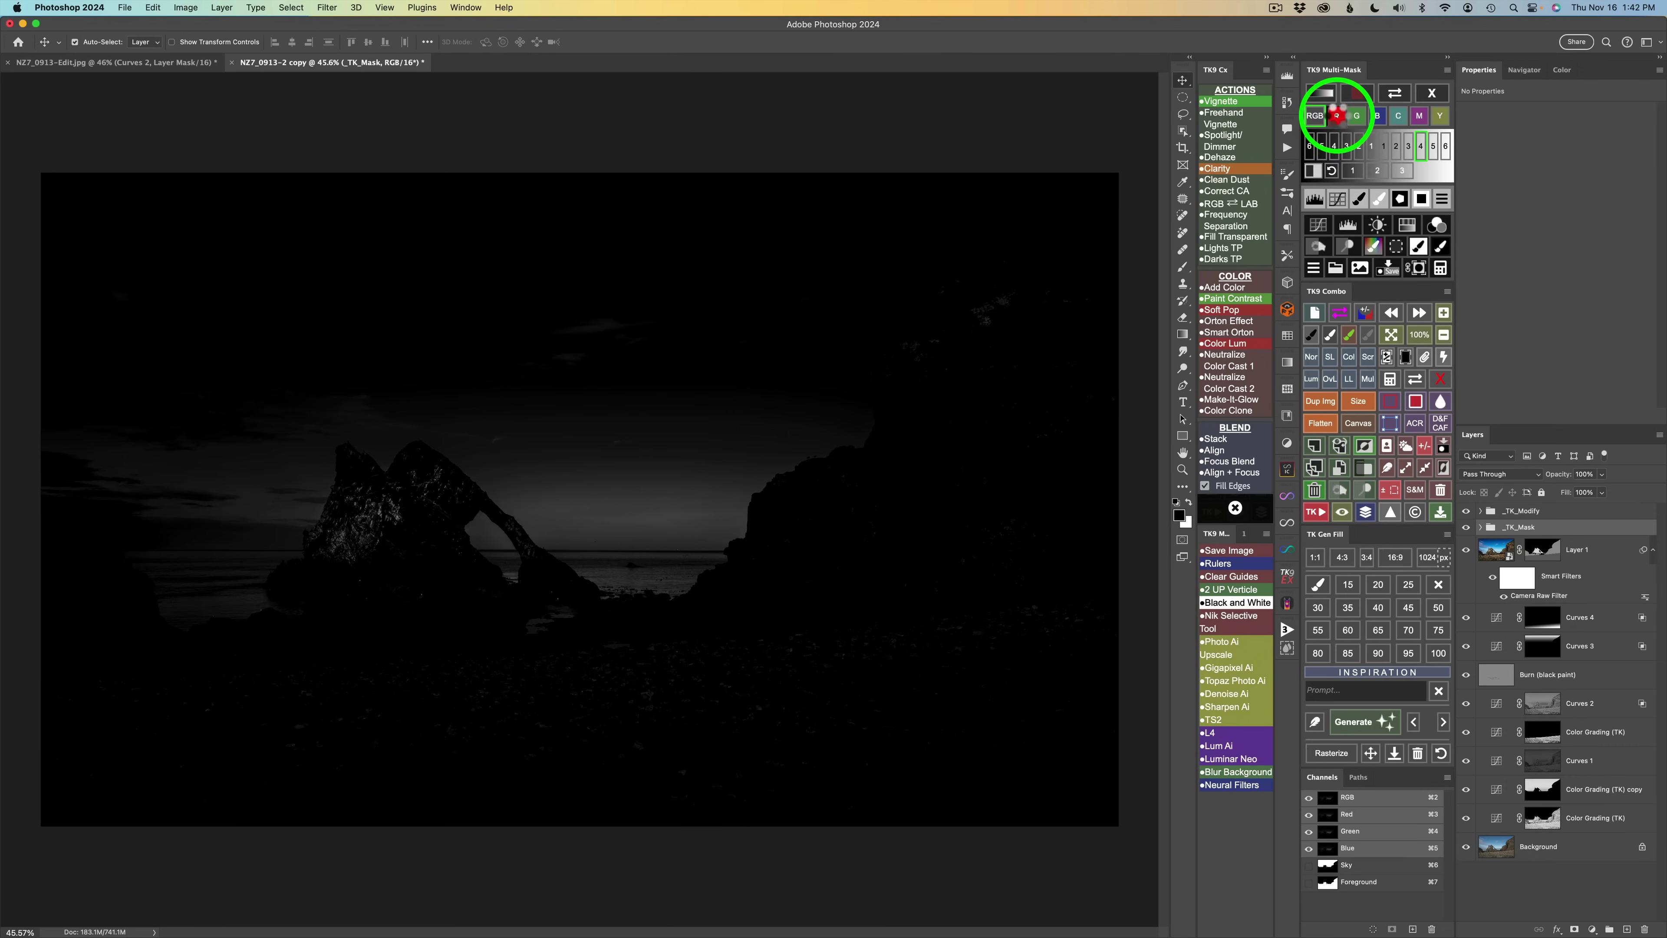
{"action": "left_click", "coordinate": [1337, 115]}
{"action": "left_click", "coordinate": [1357, 117]}
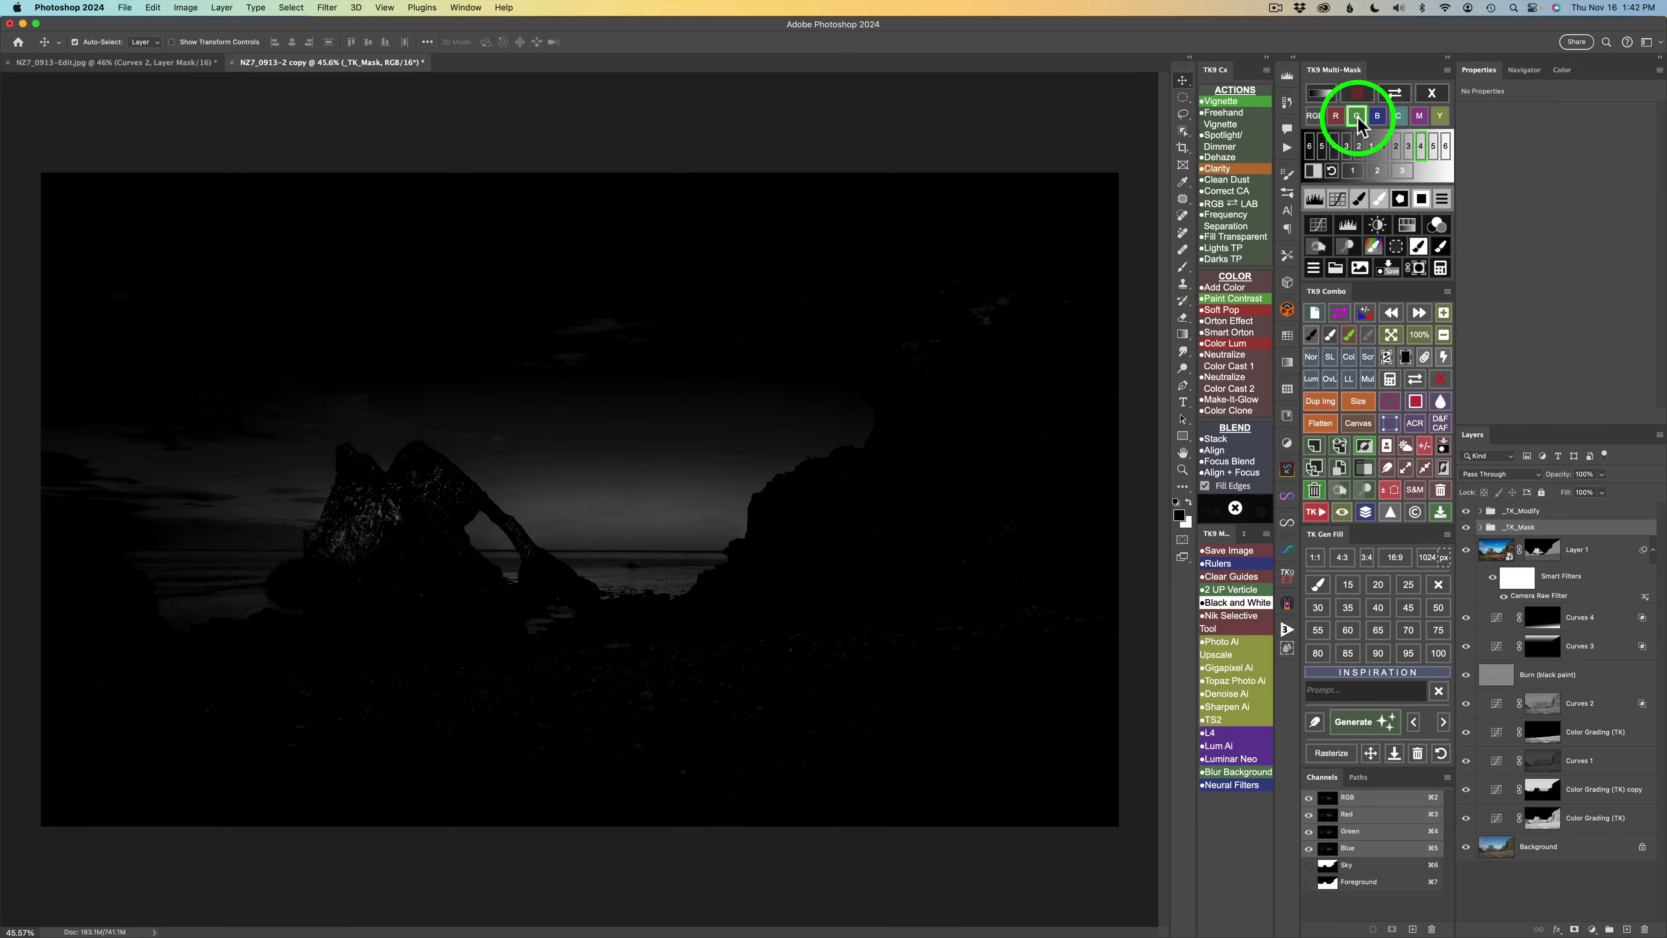
{"action": "left_click", "coordinate": [1319, 226]}
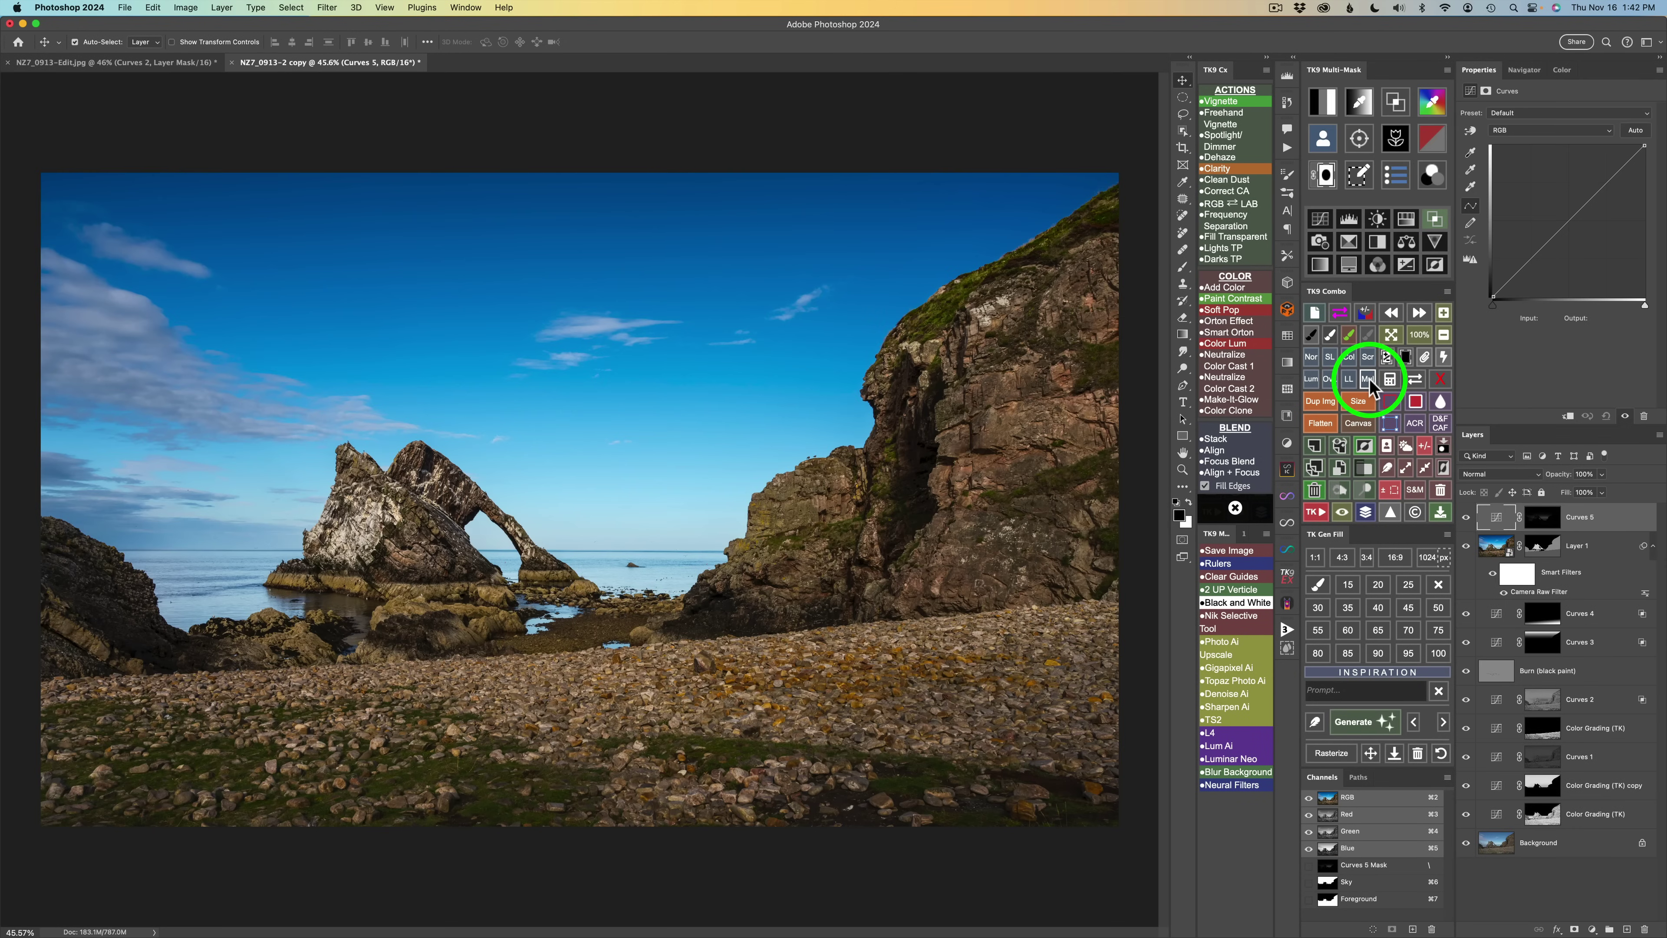
Set the new Curves layer's blend mode to Multiply, and compare the image with the layer hidden and shown
{"action": "left_click", "coordinate": [1371, 384]}
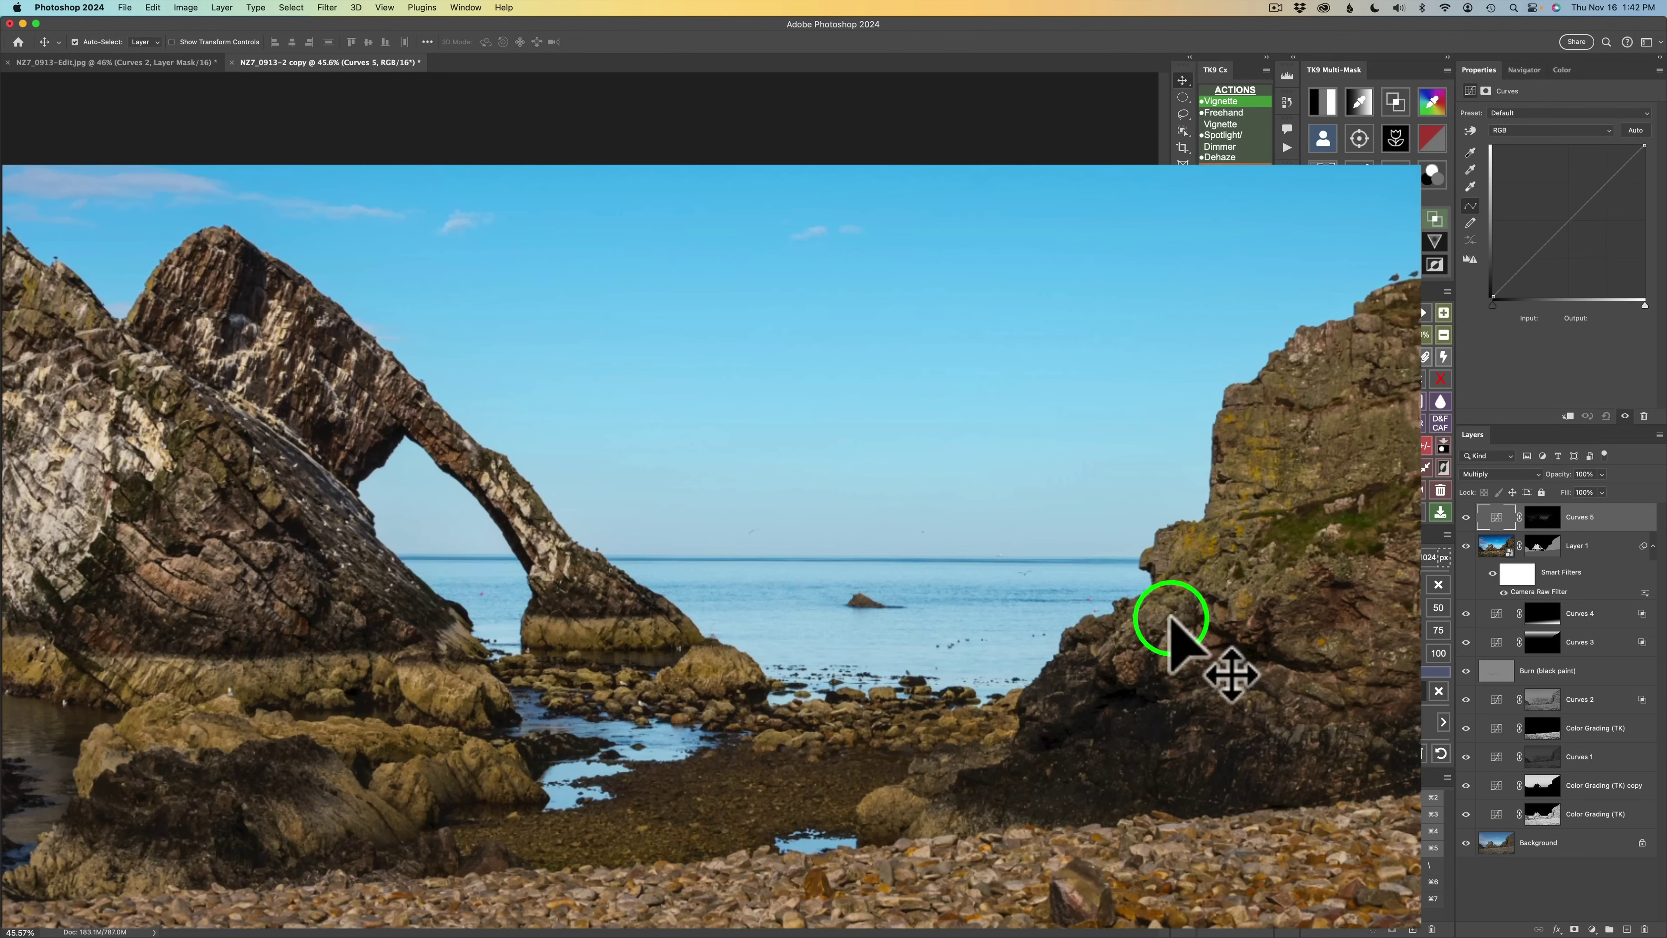
{"action": "left_click", "coordinate": [1467, 519]}
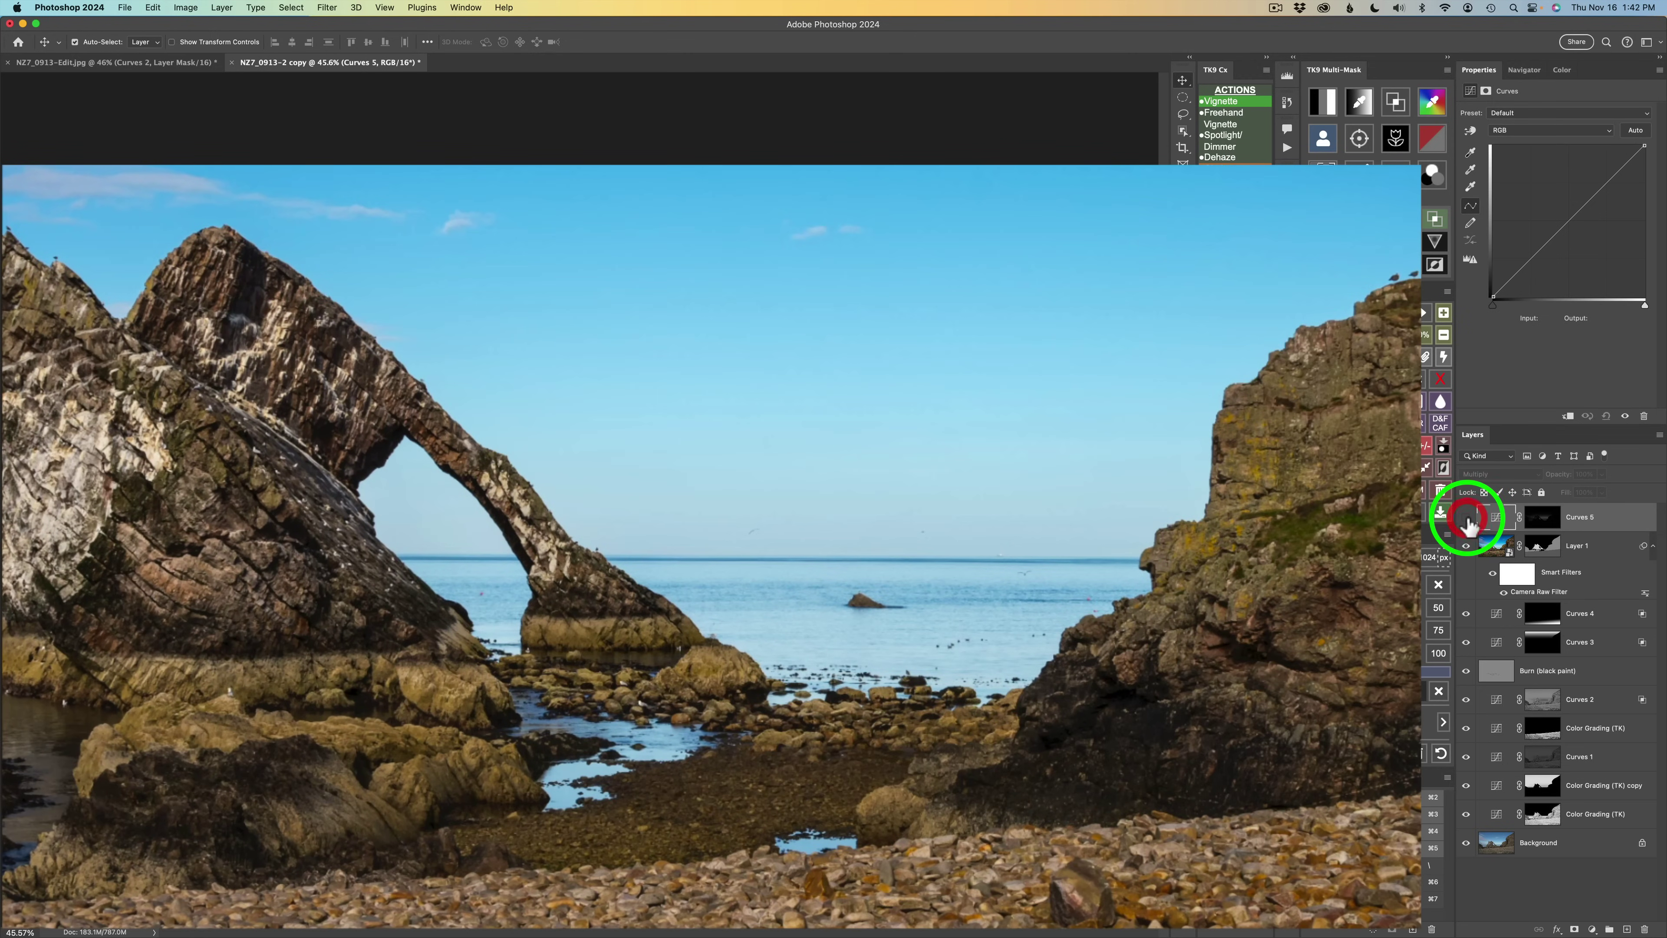
{"action": "left_click", "coordinate": [1466, 519]}
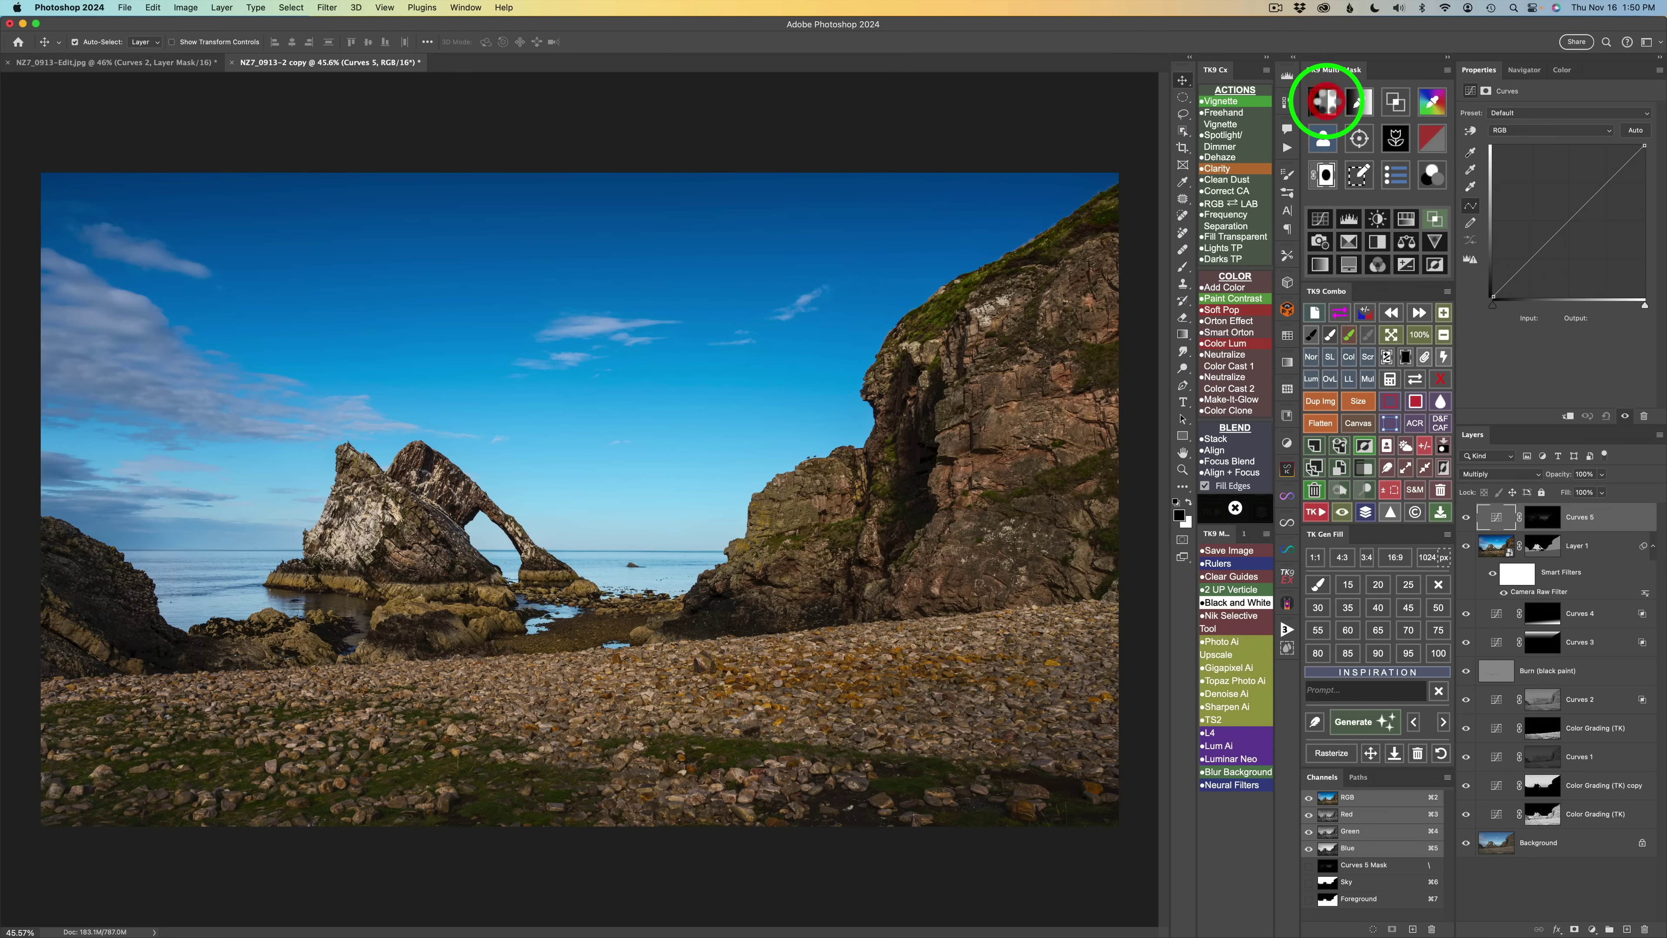
Build a Midtones 3 luminosity mask from the RGB source and apply it to a new TK Color Grading layer
{"action": "left_click", "coordinate": [1326, 100]}
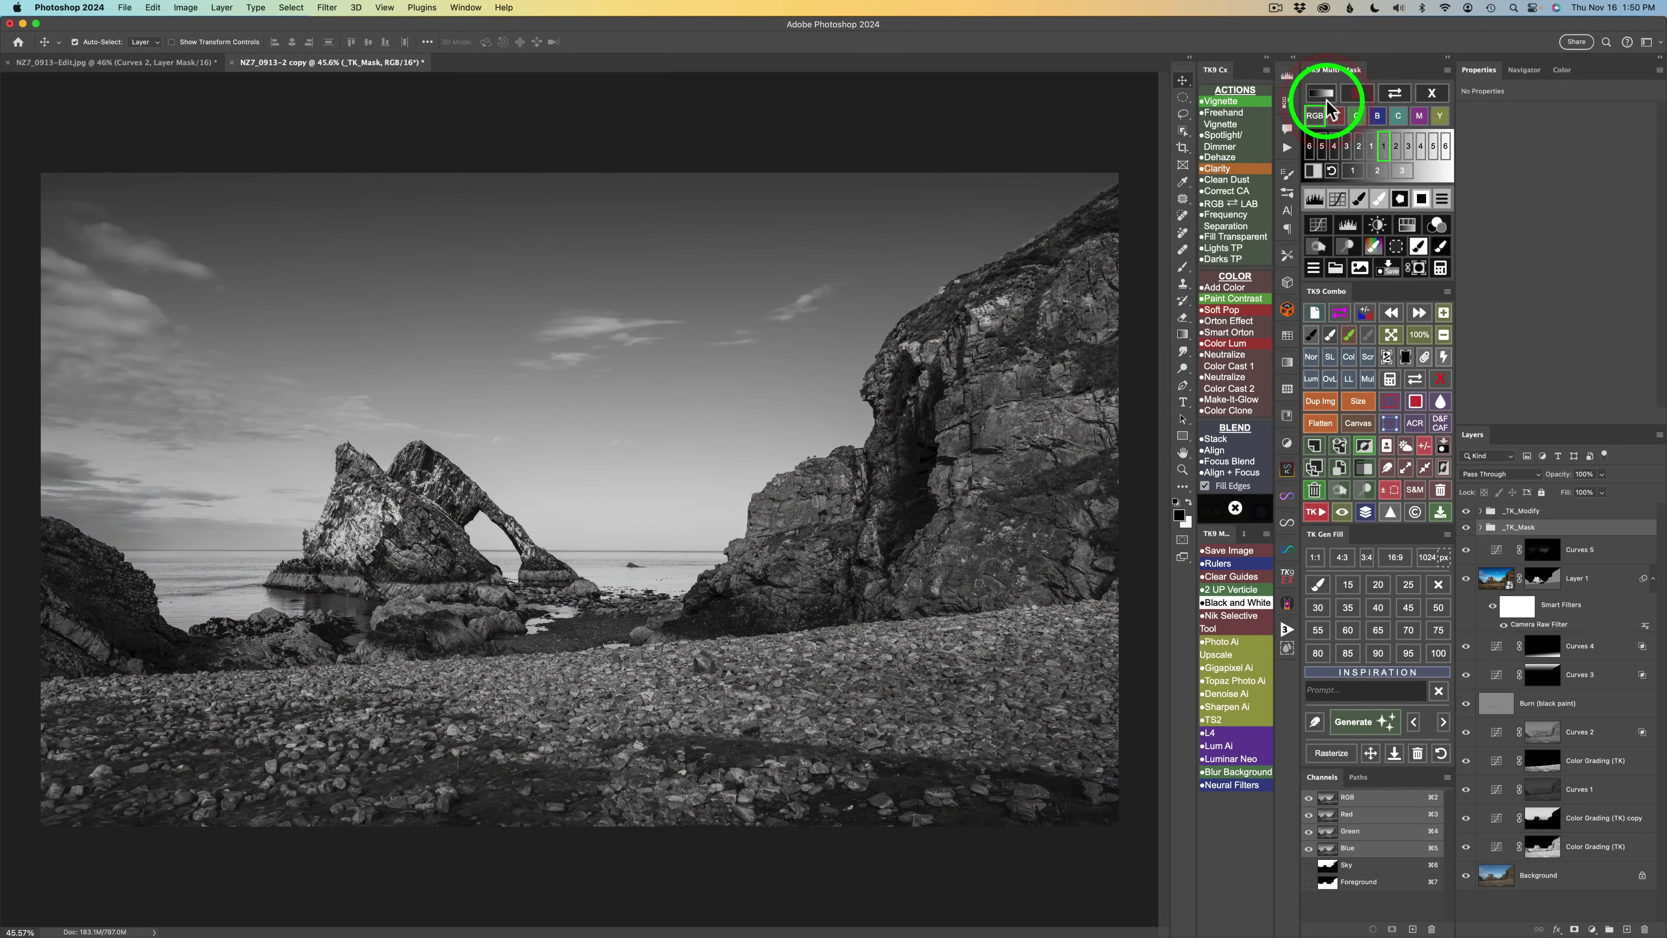
{"action": "left_click", "coordinate": [1402, 170]}
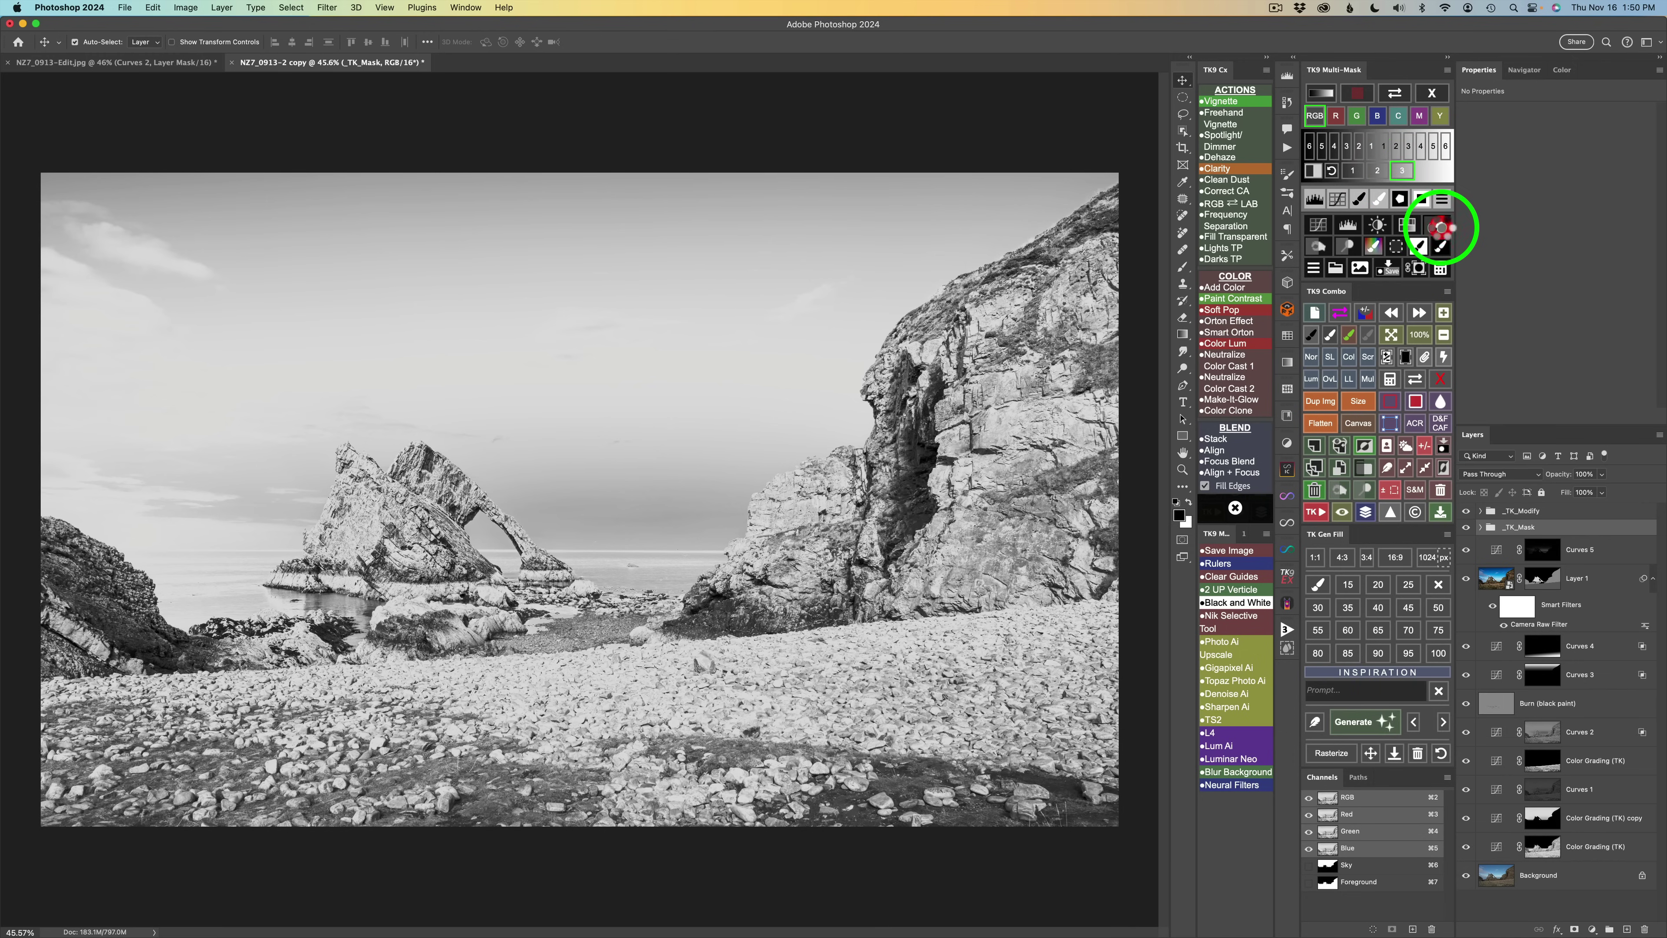
{"action": "left_click", "coordinate": [1440, 227]}
Select the right-hand cliff with Object Selection, intersect the selection with the new Color Grading layer's mask, and deselect
{"action": "left_click", "coordinate": [1183, 132]}
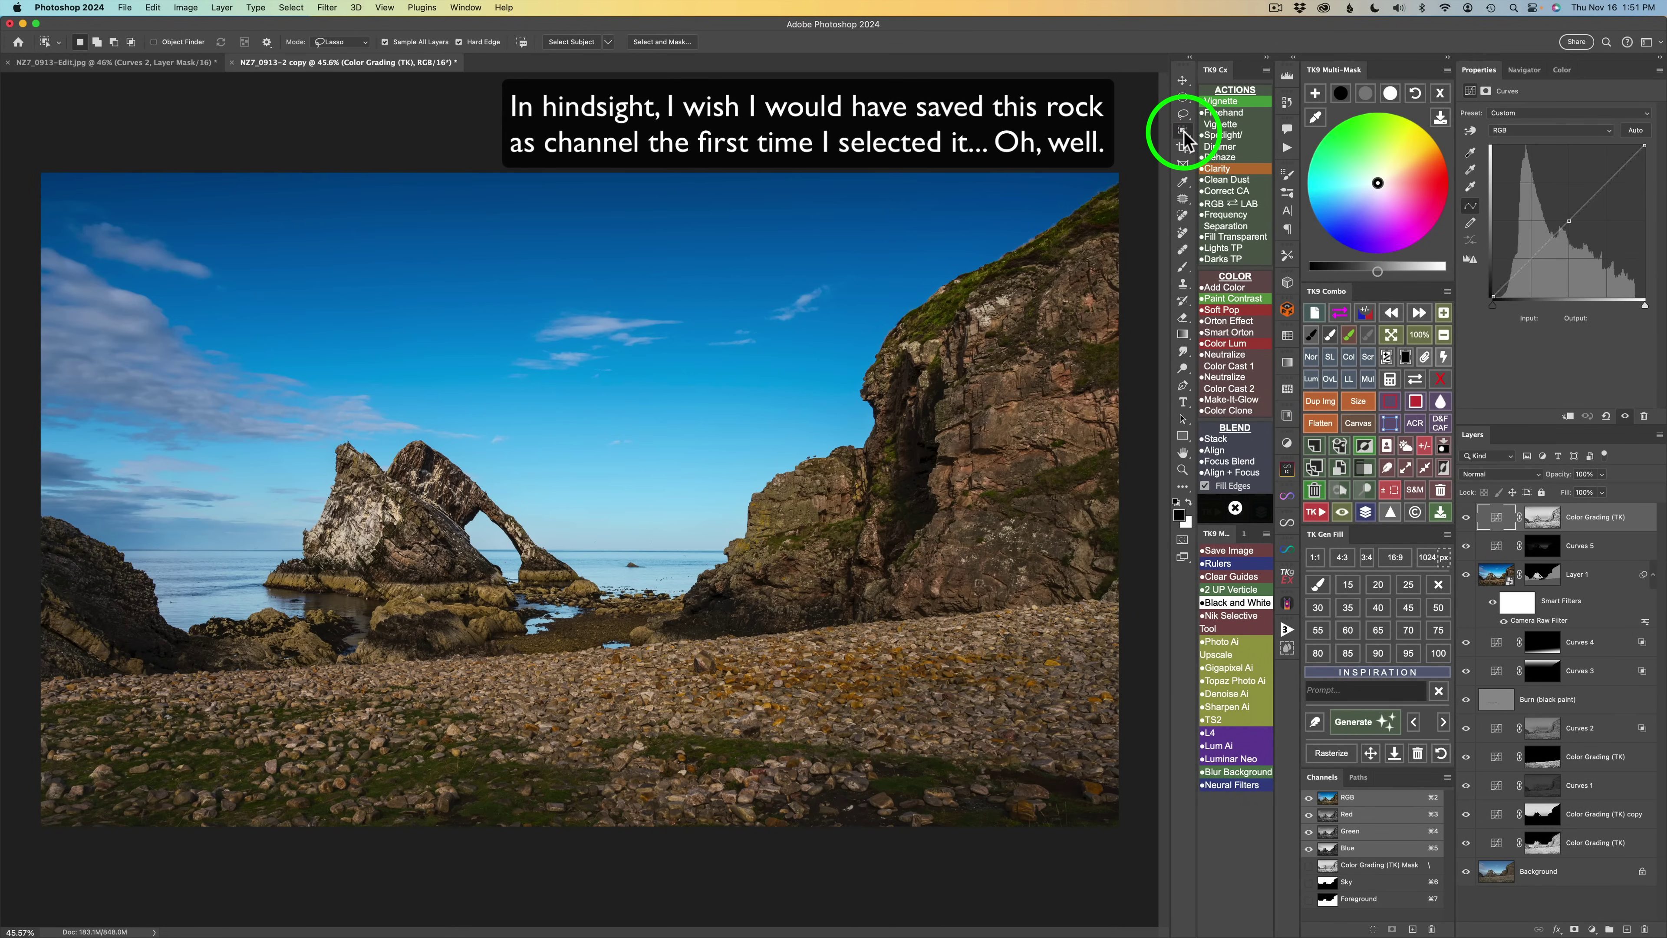
{"action": "mouse_move", "coordinate": [1117, 173]}
{"action": "left_mouse_down"}
{"action": "mouse_move", "coordinate": [850, 364]}
{"action": "mouse_move", "coordinate": [630, 641]}
{"action": "mouse_move", "coordinate": [928, 640]}
{"action": "mouse_move", "coordinate": [1115, 604]}
{"action": "mouse_move", "coordinate": [1148, 532]}
{"action": "mouse_move", "coordinate": [1160, 378]}
{"action": "mouse_move", "coordinate": [1168, 211]}
{"action": "mouse_move", "coordinate": [1132, 144]}
{"action": "left_mouse_up"}
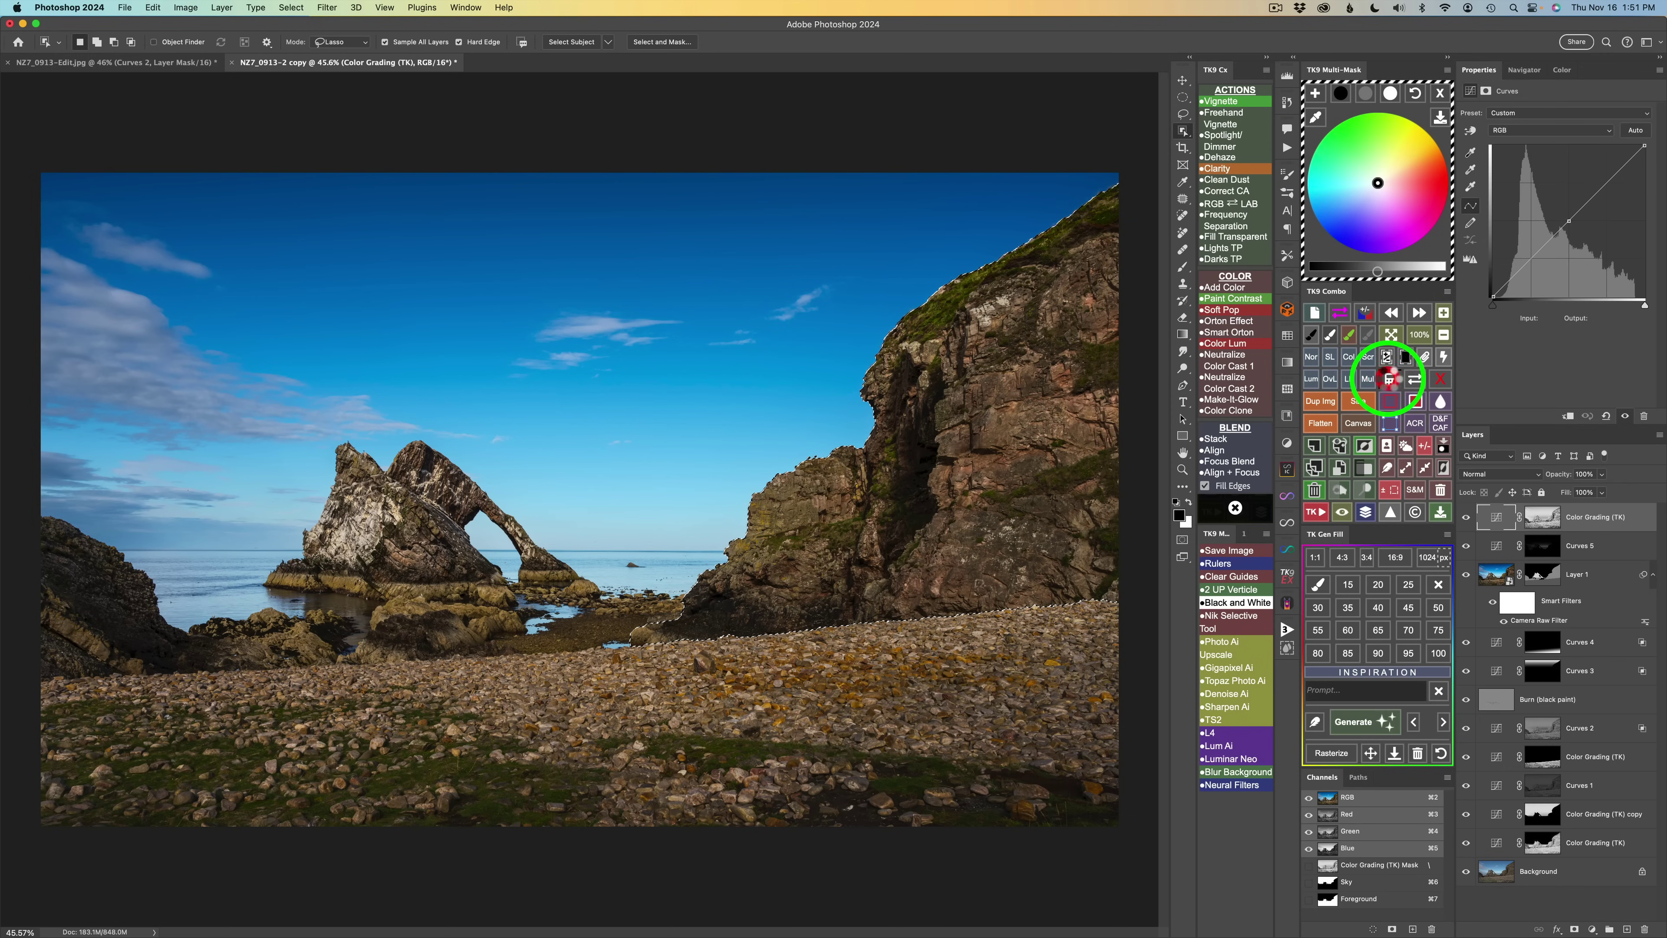
{"action": "left_click", "coordinate": [1389, 379]}
{"action": "left_click", "coordinate": [1338, 335]}
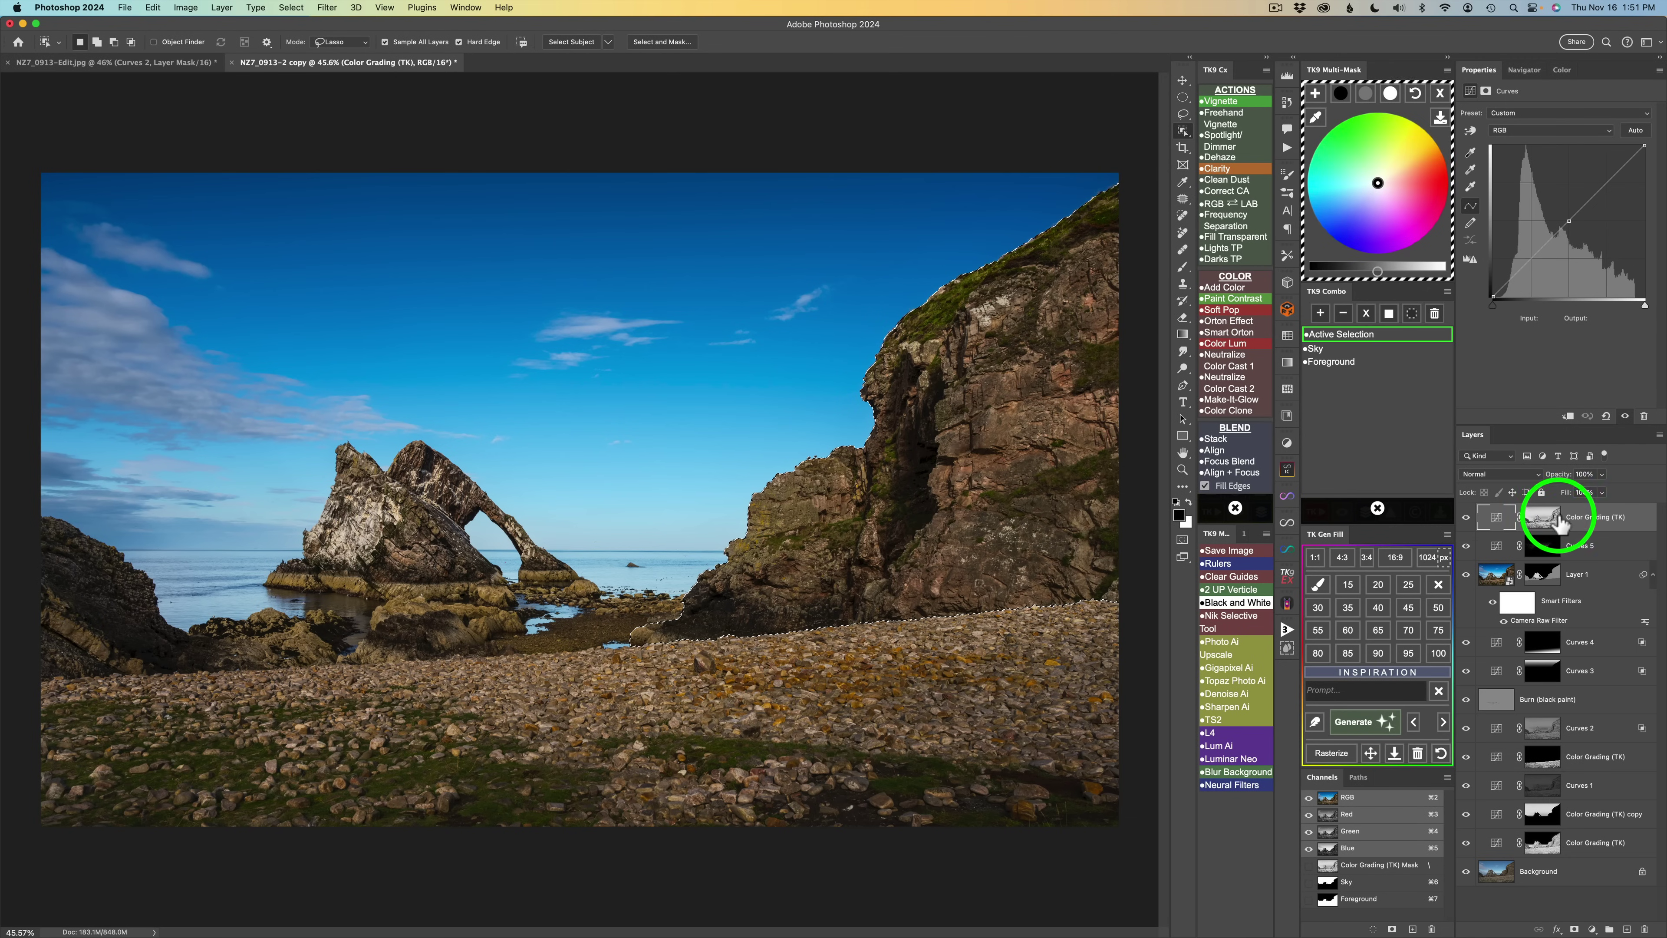
{"action": "left_click", "coordinate": [1367, 313]}
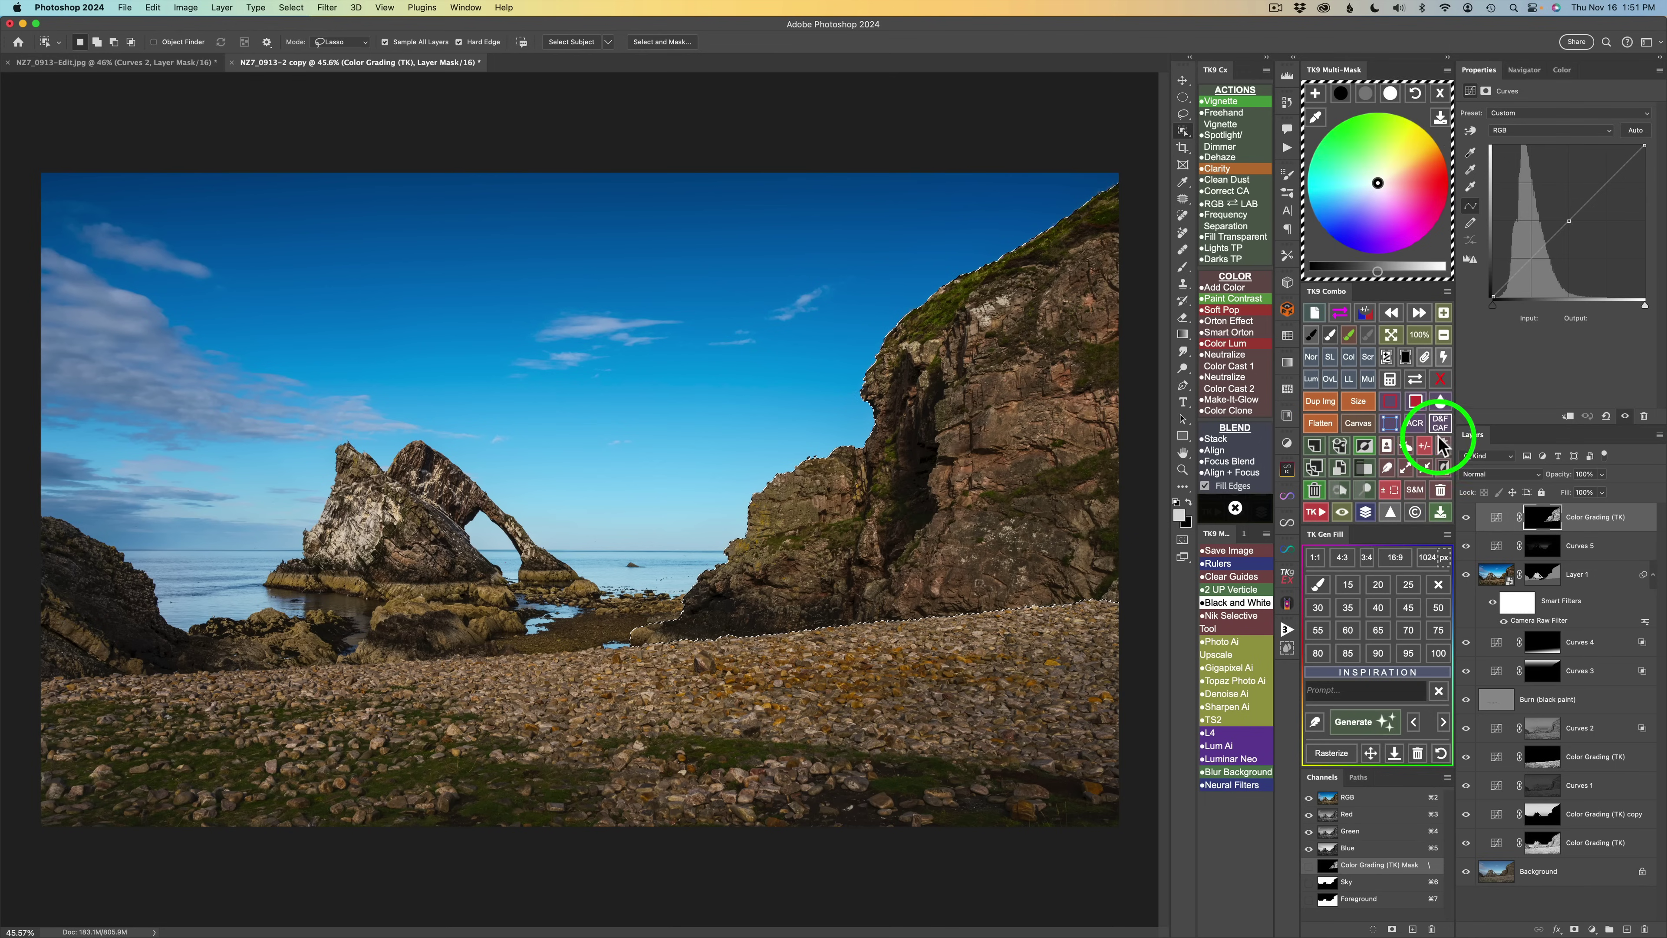
{"action": "left_click", "coordinate": [1424, 447]}
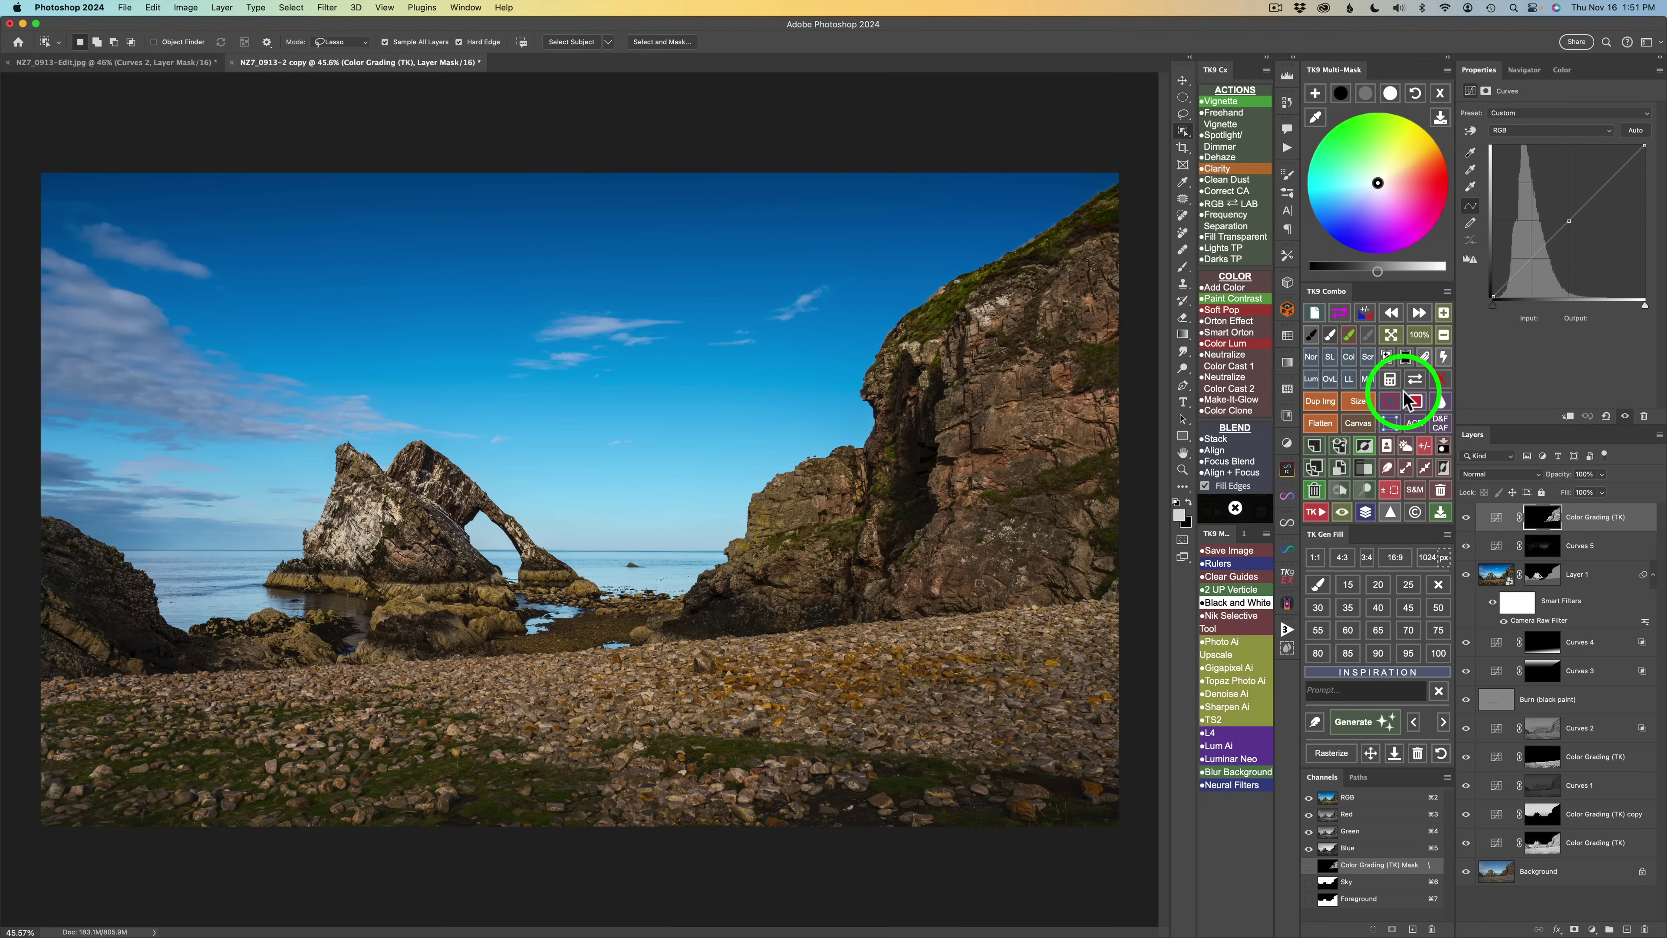
Lower the cliff's Color Grading midtone brightness to -10 and shadow brightness to -9, and compare the image with the layer hidden and shown
{"action": "left_click", "coordinate": [1366, 95]}
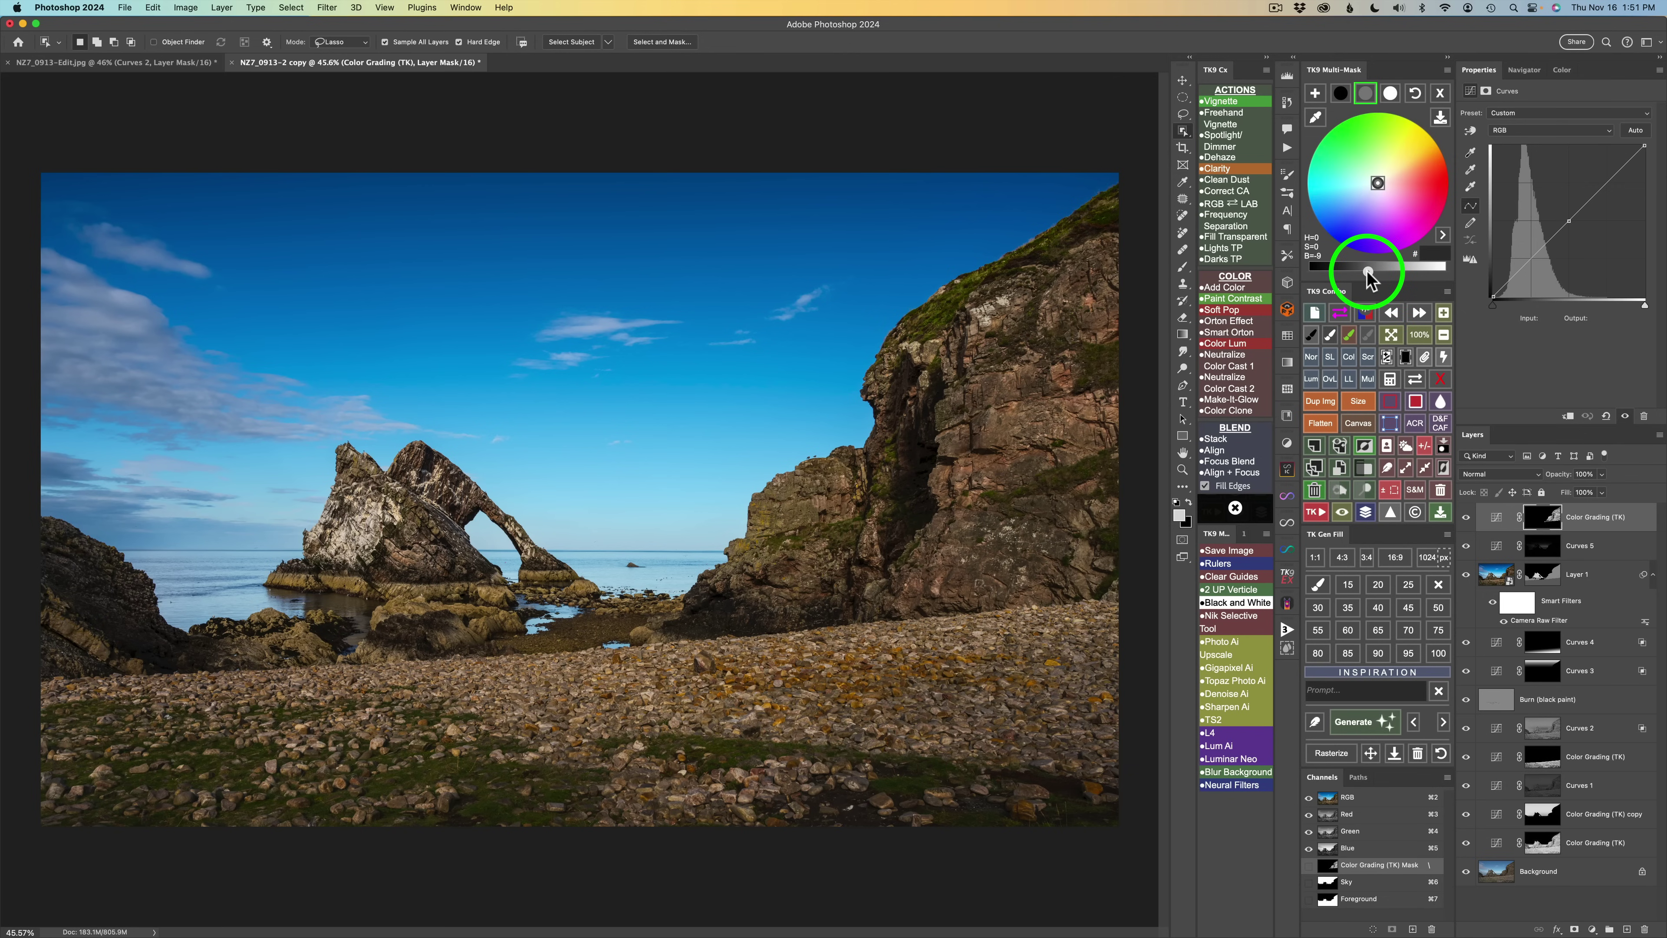
{"action": "left_click", "coordinate": [1367, 272]}
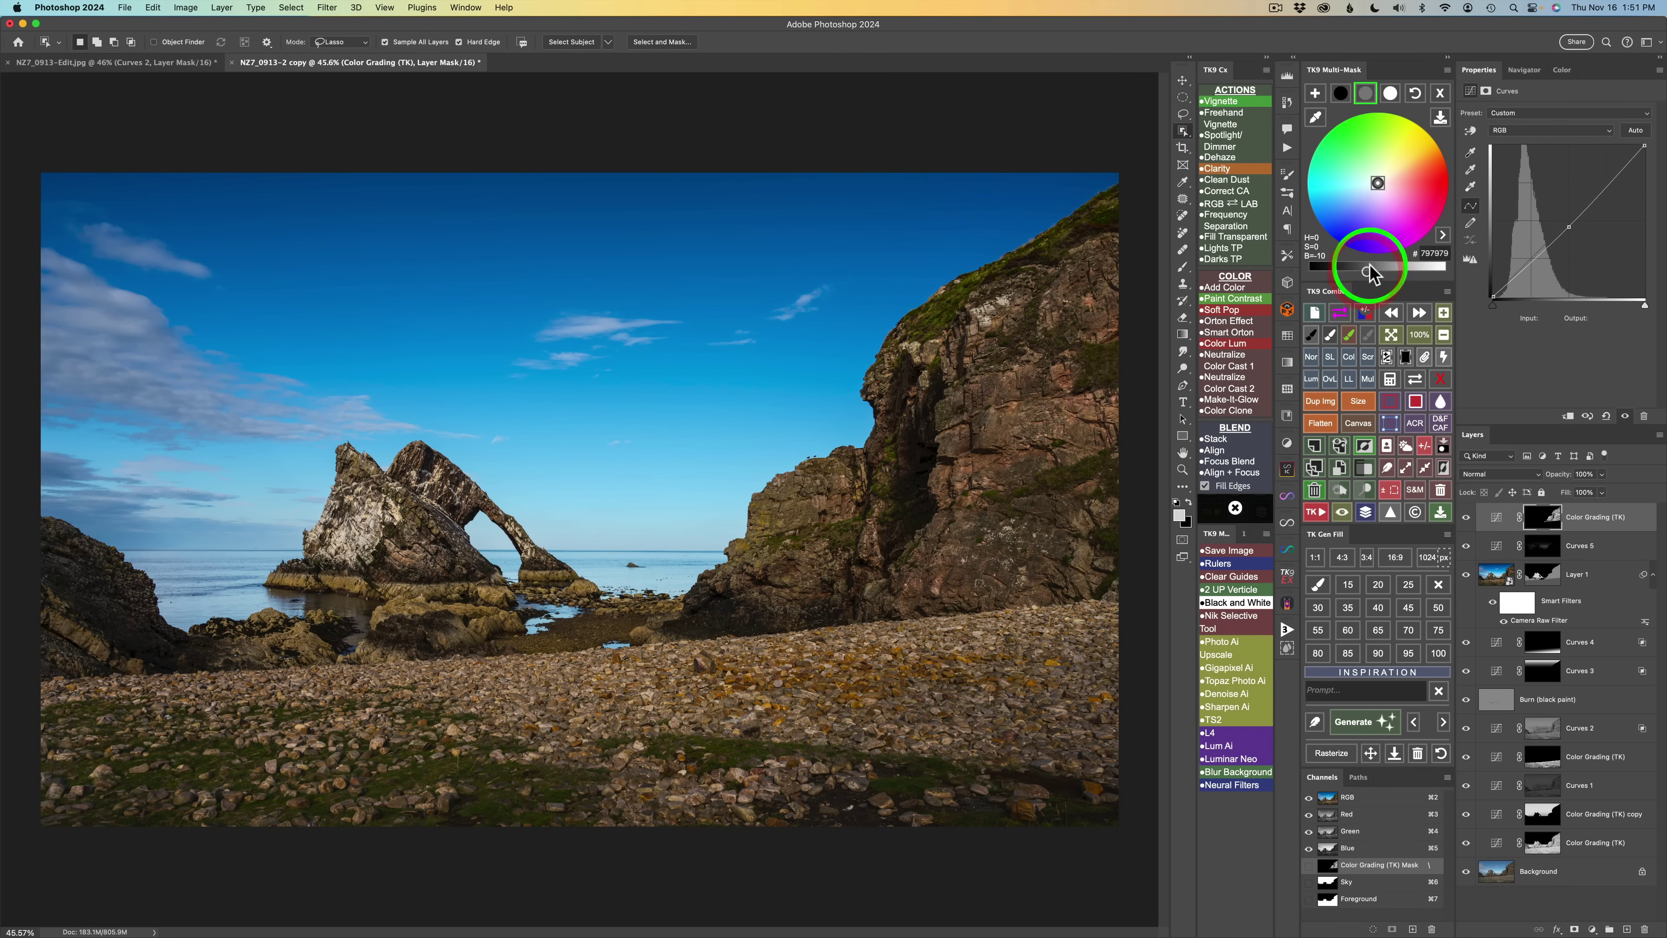
{"action": "left_click", "coordinate": [1340, 95]}
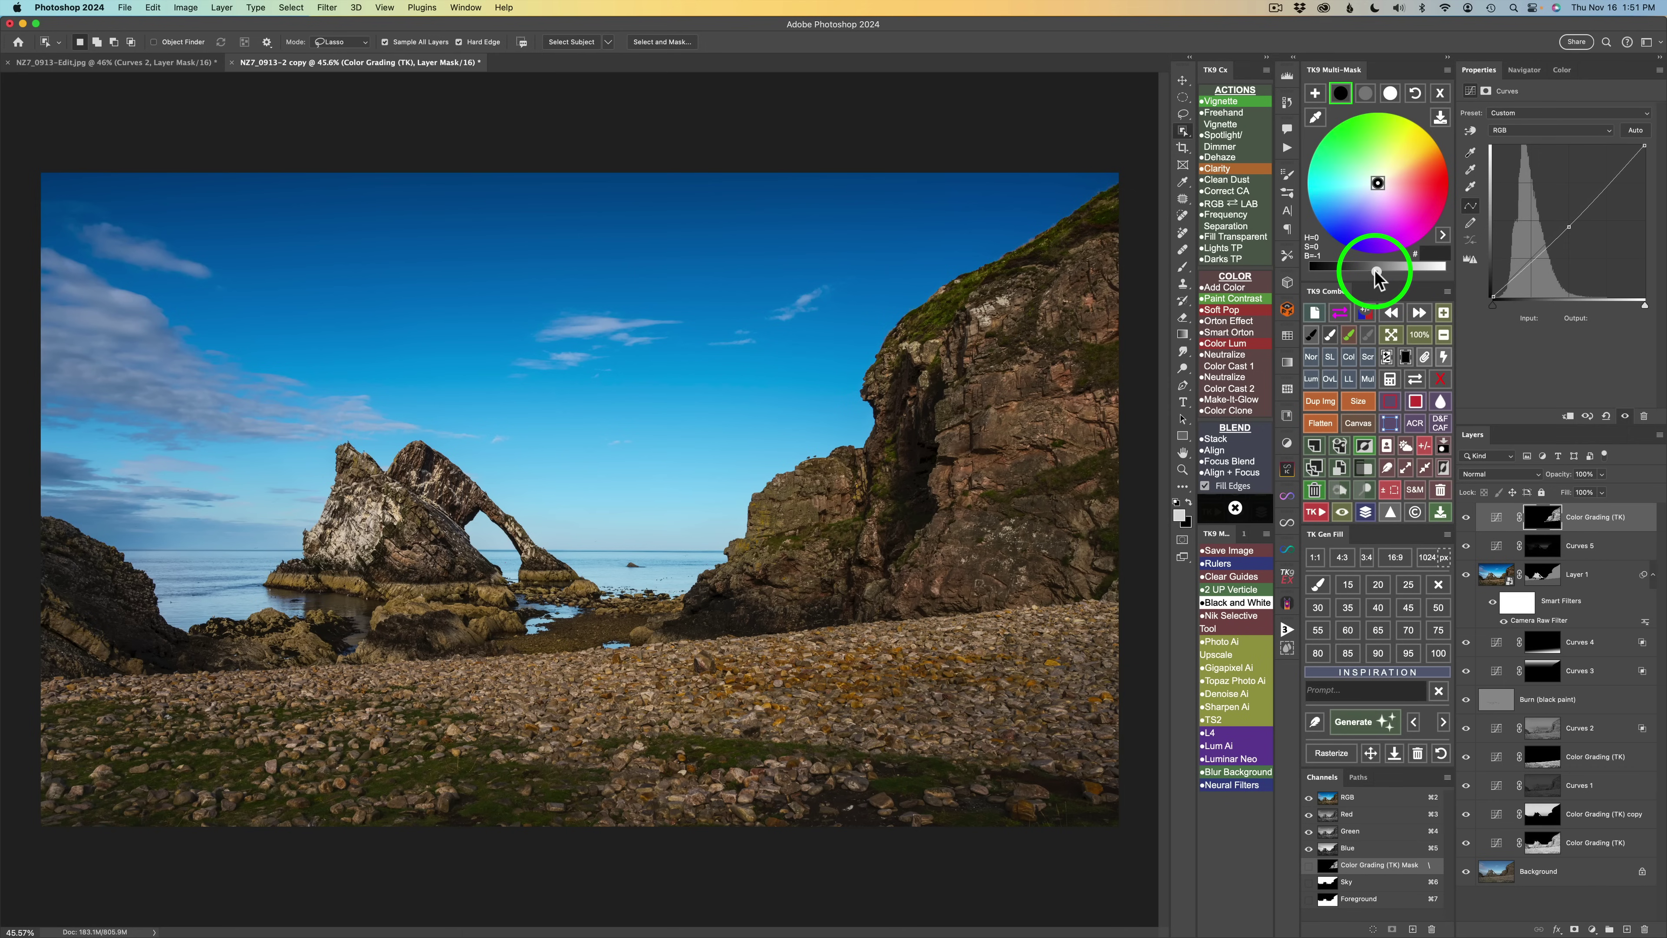
{"action": "left_click_drag", "start_coordinate": [1375, 272], "coordinate": [1368, 273]}
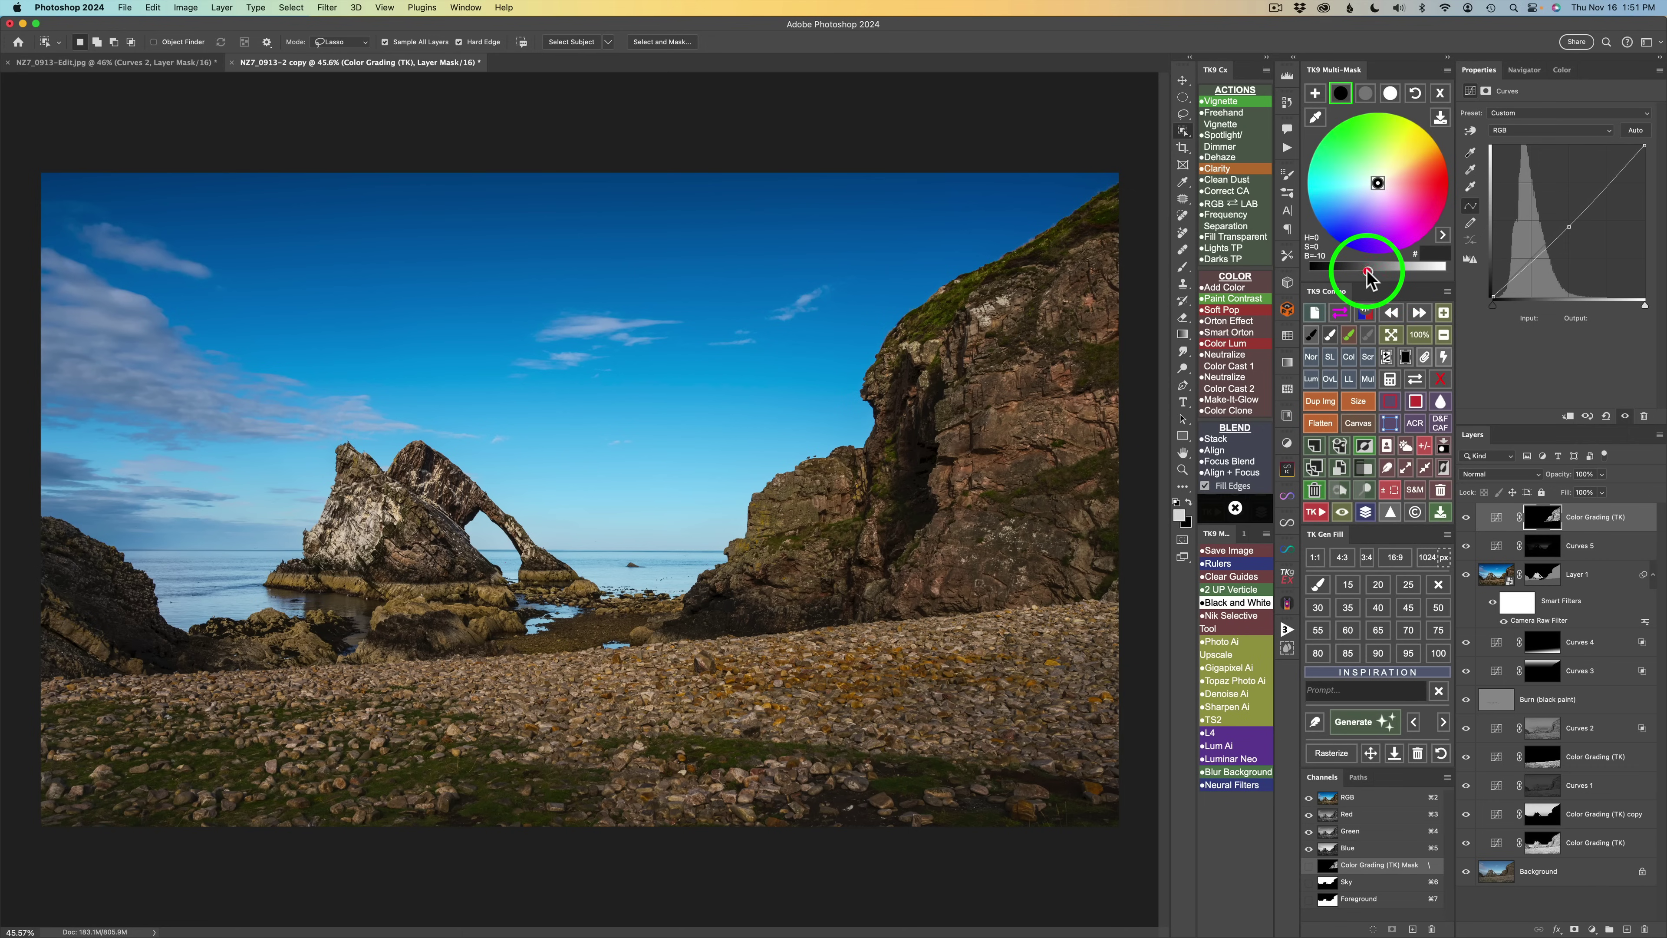
{"action": "left_click", "coordinate": [1468, 519]}
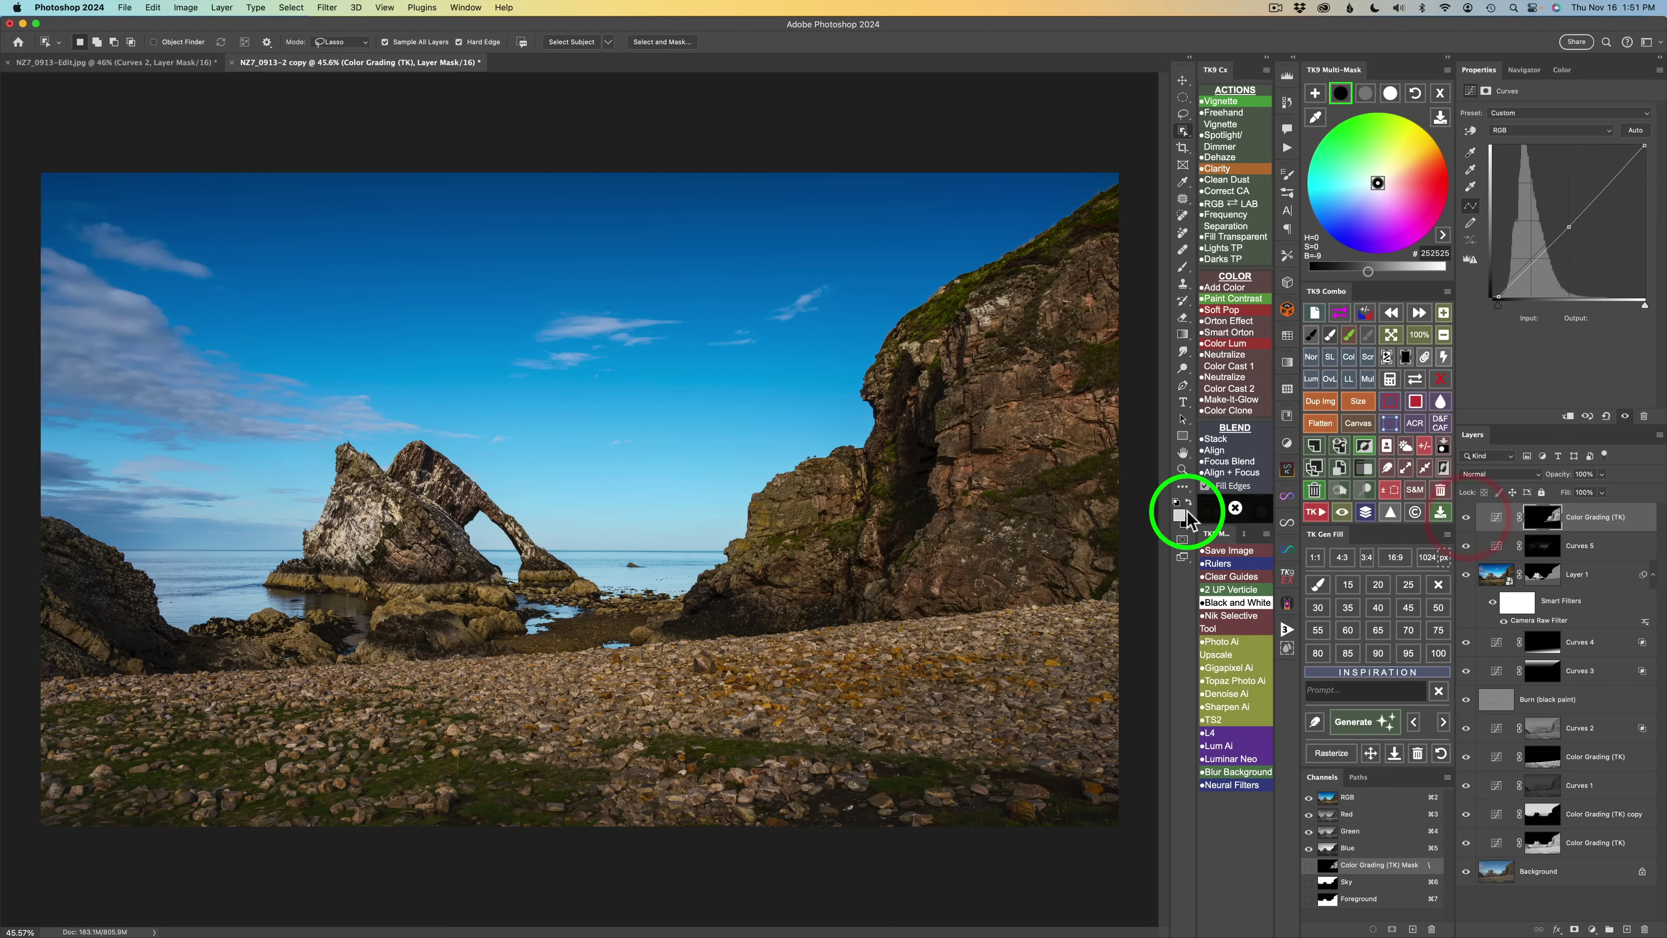
{"action": "mouse_move", "coordinate": [1006, 459]}
{"action": "left_mouse_down"}
{"action": "mouse_move", "coordinate": [647, 716]}
{"action": "mouse_move", "coordinate": [423, 519]}
{"action": "mouse_move", "coordinate": [426, 533]}
{"action": "left_mouse_up"}
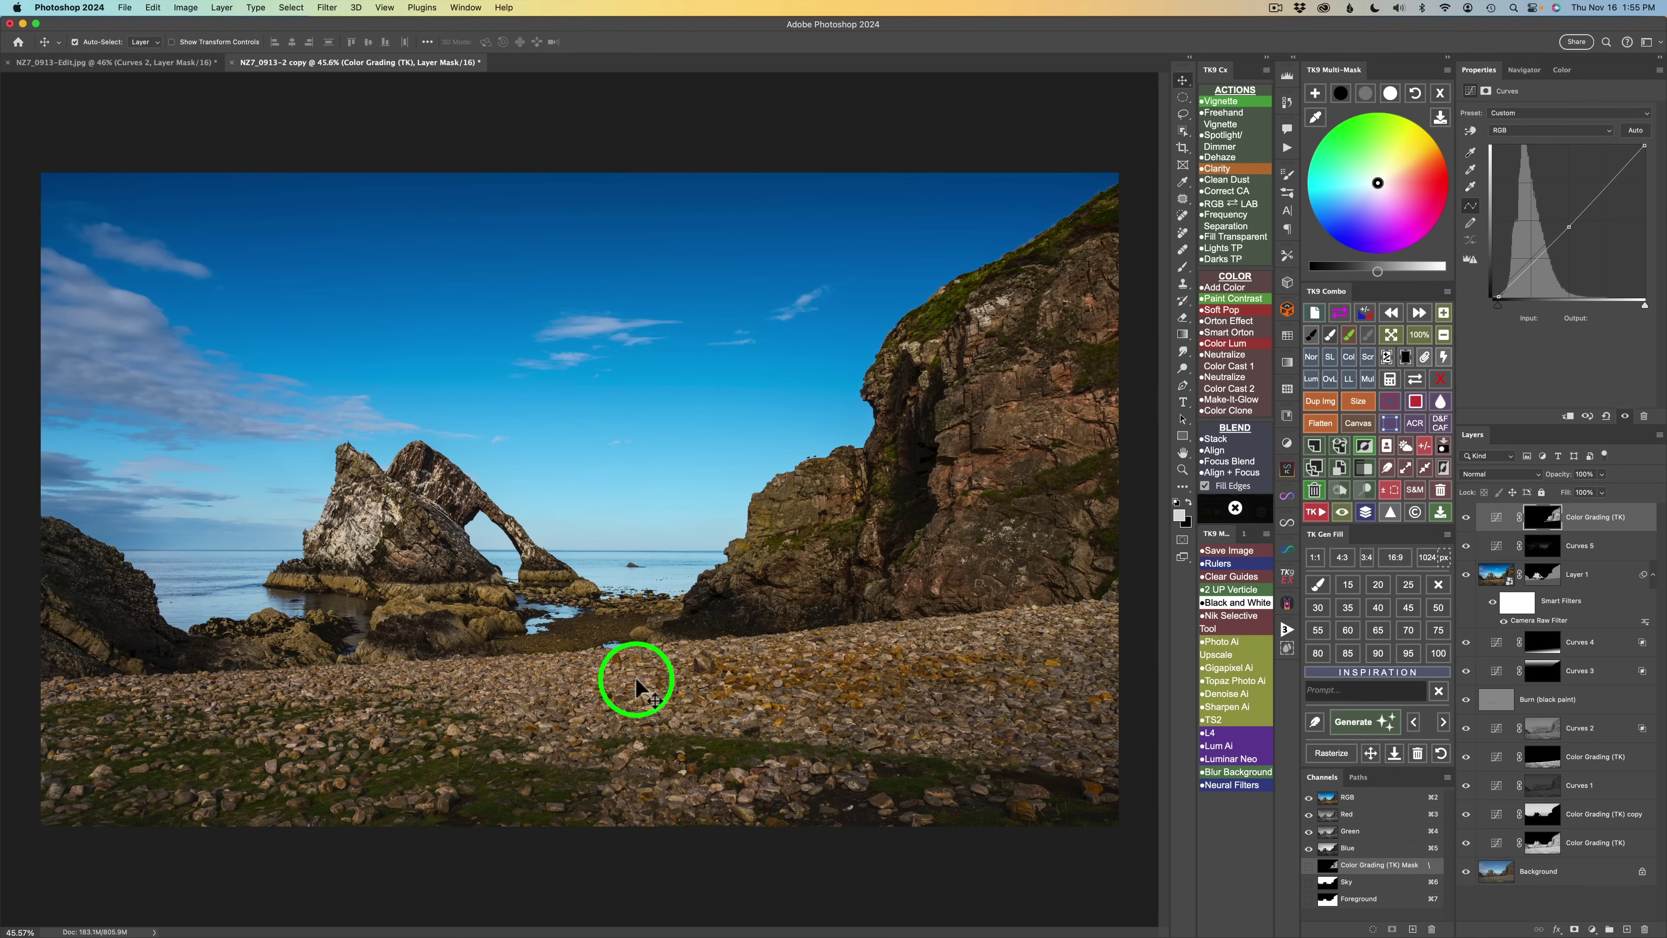
Activate the Color Grading layer between Curves 2 and Curves 1, and lower its midtone brightness
{"action": "mouse_move", "coordinate": [633, 678]}
{"action": "left_mouse_down"}
{"action": "mouse_move", "coordinate": [1496, 633]}
{"action": "mouse_move", "coordinate": [1526, 755]}
{"action": "mouse_move", "coordinate": [1579, 765]}
{"action": "mouse_move", "coordinate": [1485, 762]}
{"action": "mouse_move", "coordinate": [1501, 763]}
{"action": "left_mouse_up"}
{"action": "left_click", "coordinate": [1502, 763]}
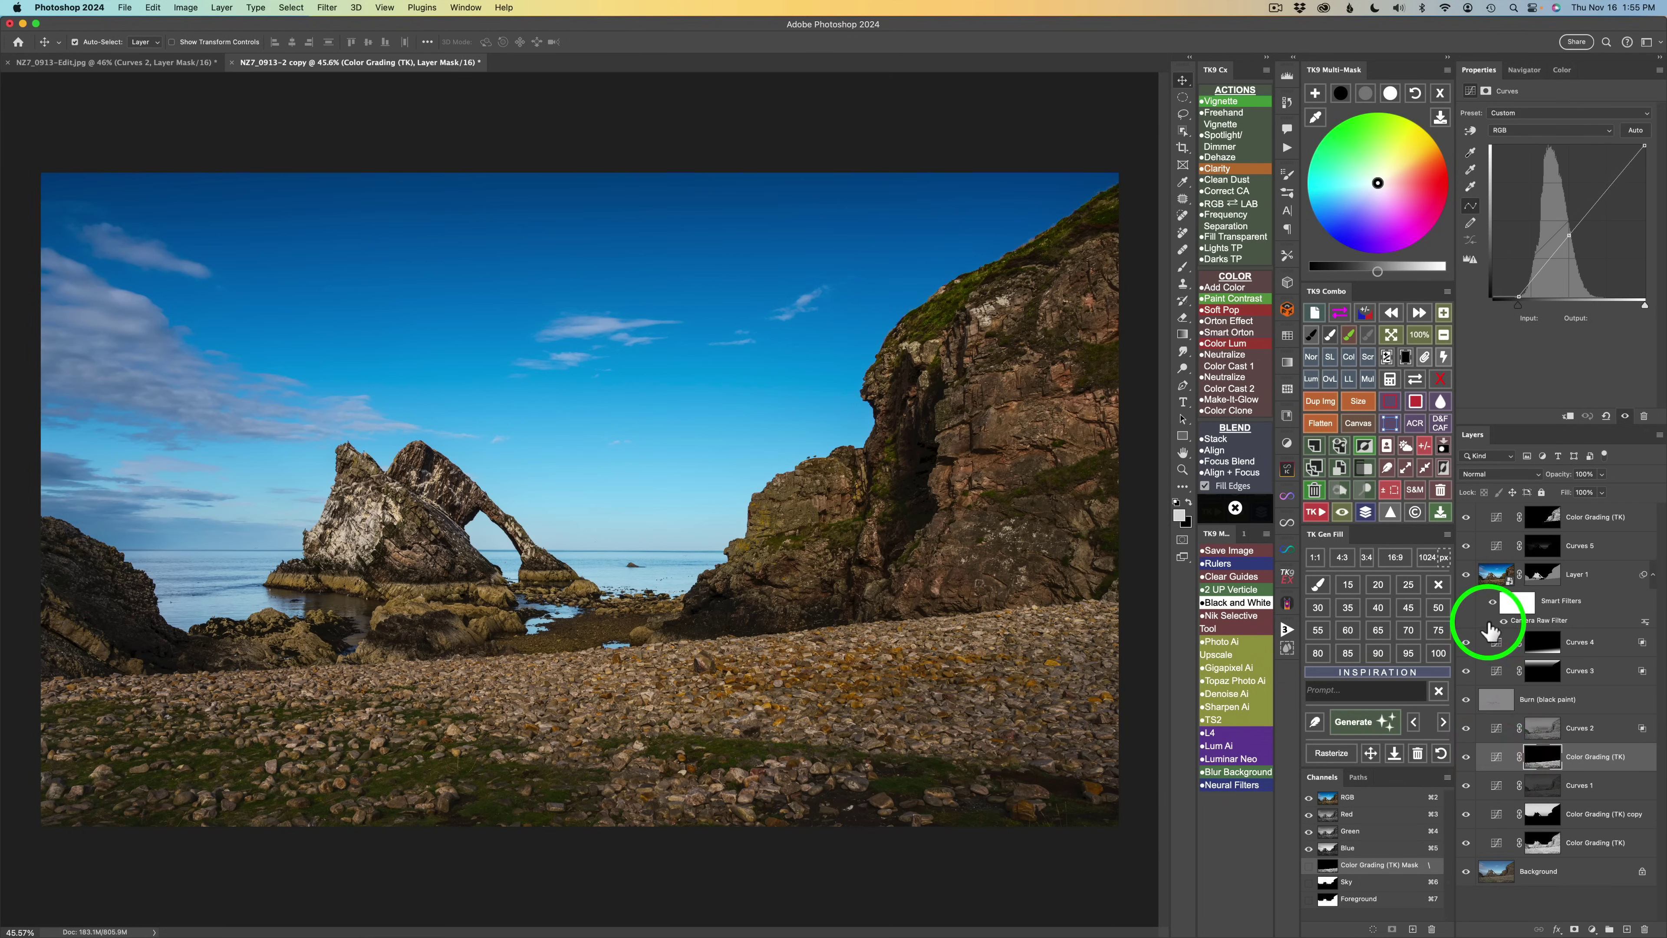
{"action": "left_click", "coordinate": [1366, 93]}
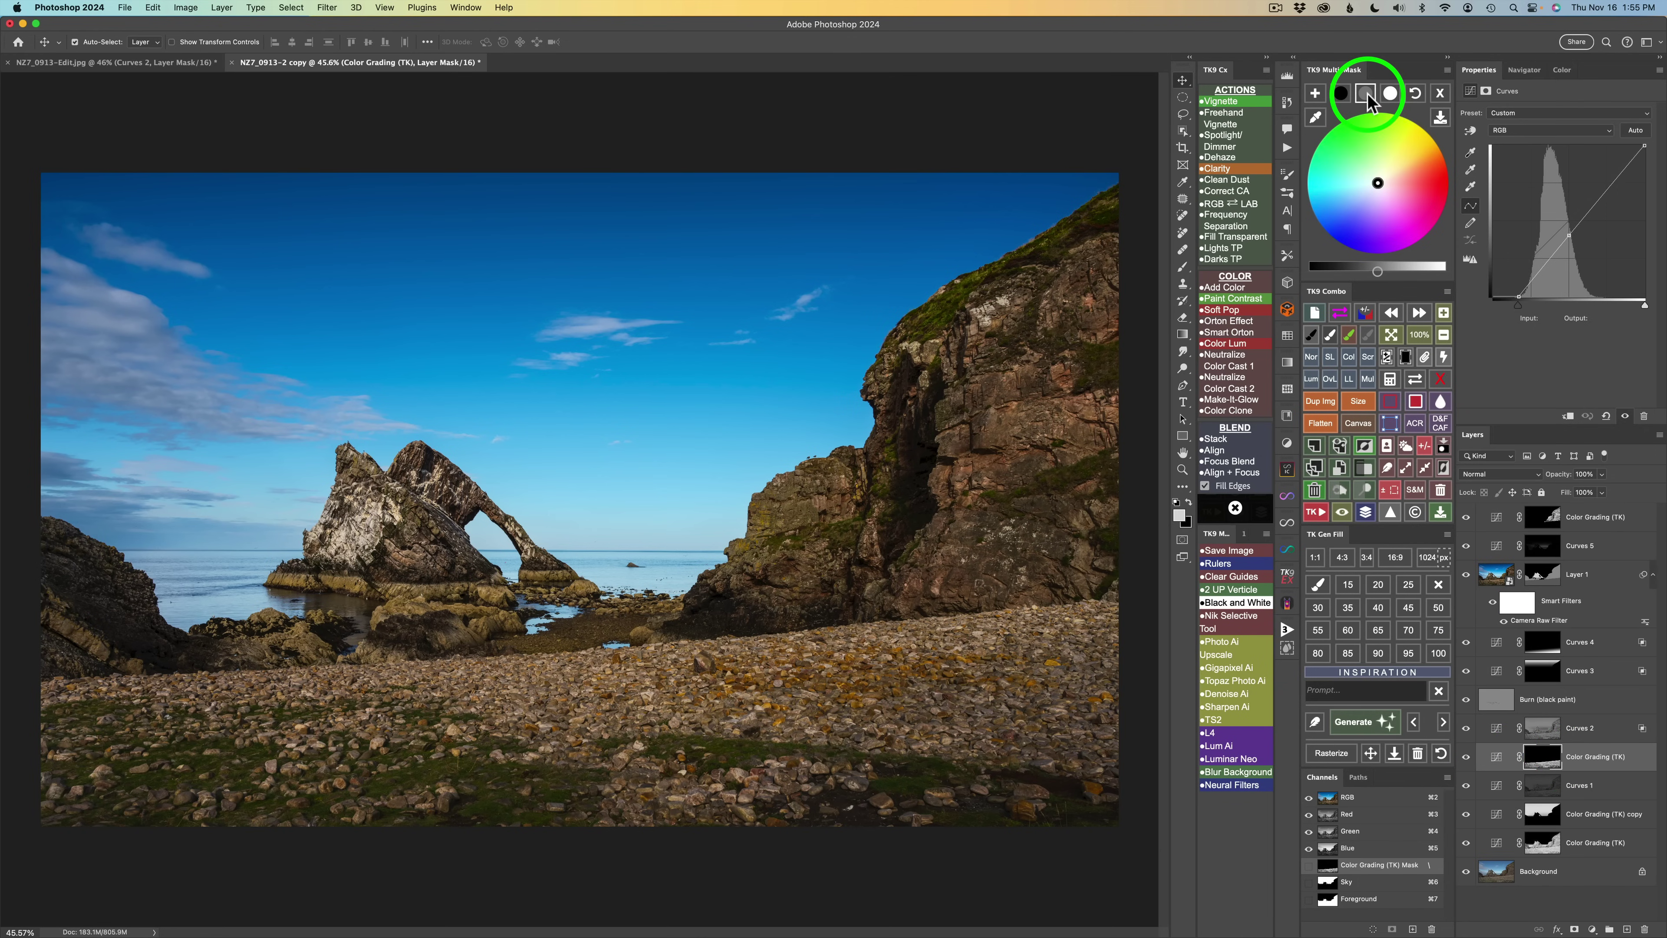
{"action": "left_click_drag", "start_coordinate": [1377, 271], "coordinate": [1351, 276]}
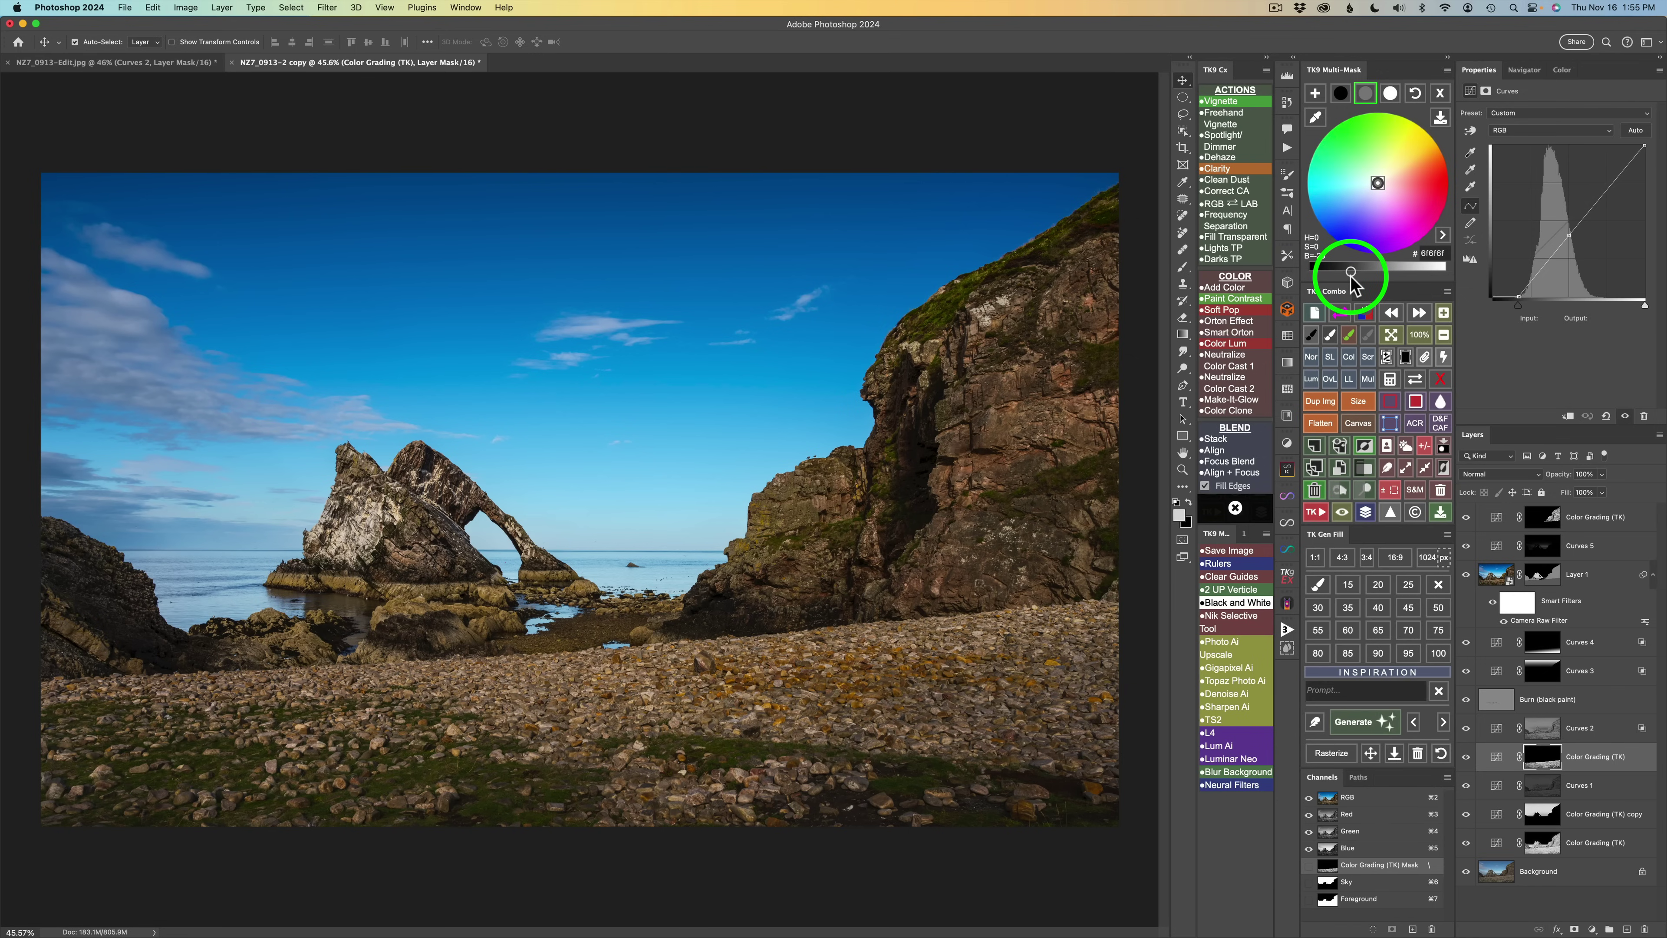
Set the foreground Color Grading layer's midtone brightness to -42, activate the topmost Color Grading layer, and leave color grading
{"action": "left_click_drag", "start_coordinate": [1351, 274], "coordinate": [1332, 274]}
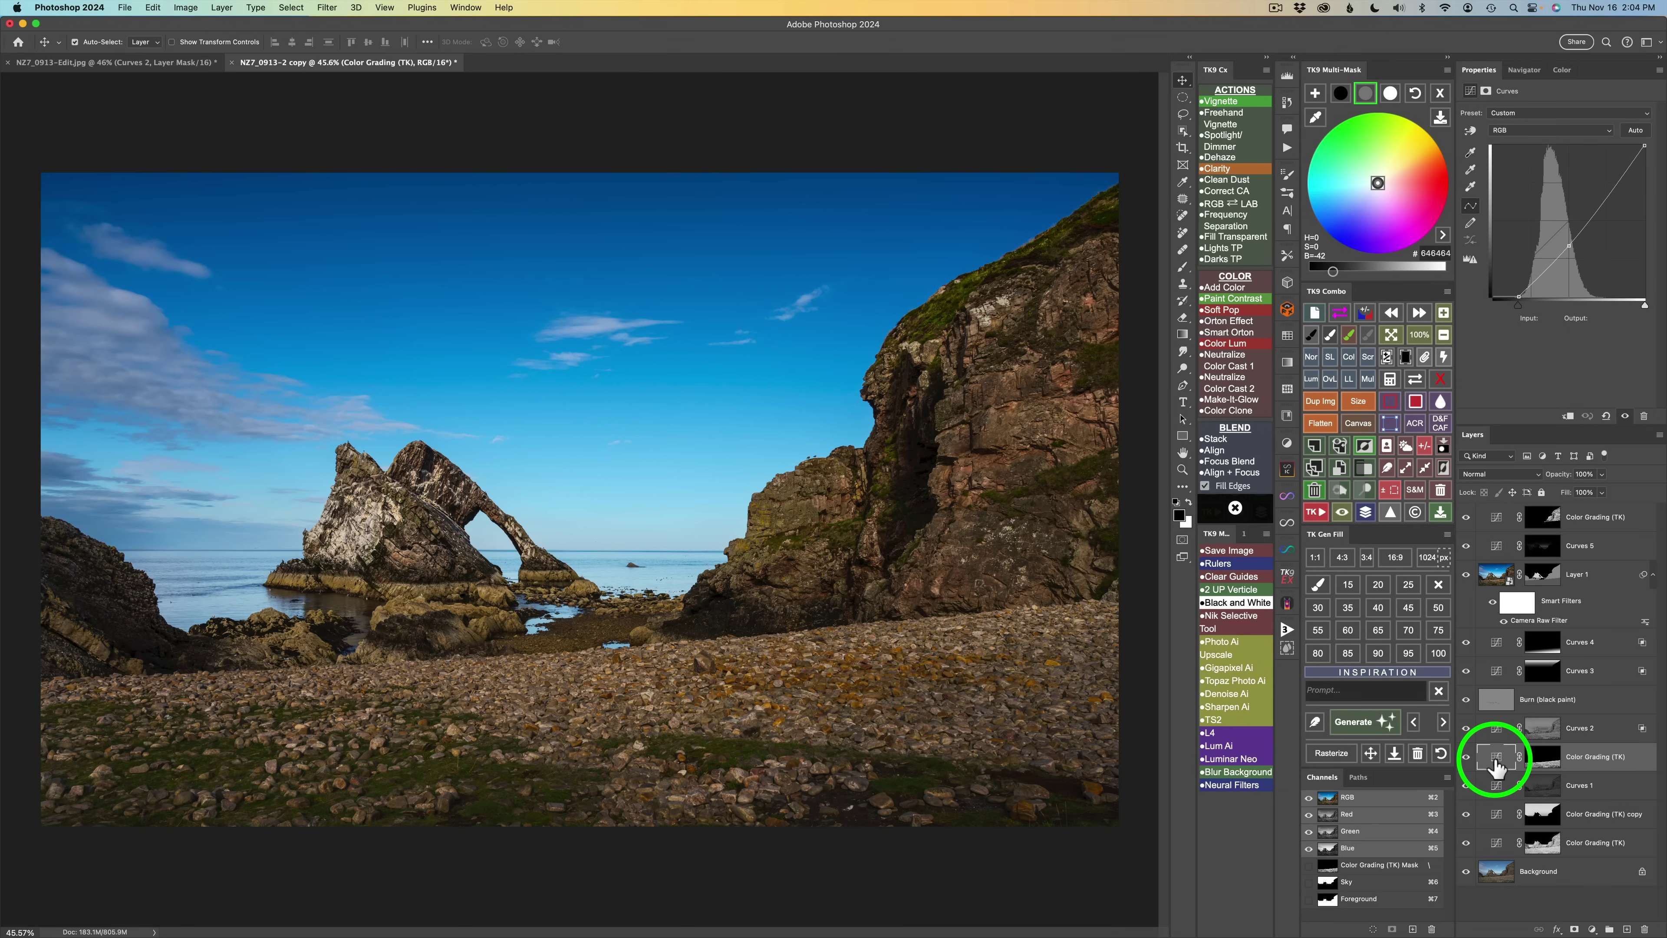
{"action": "left_click", "coordinate": [1499, 518]}
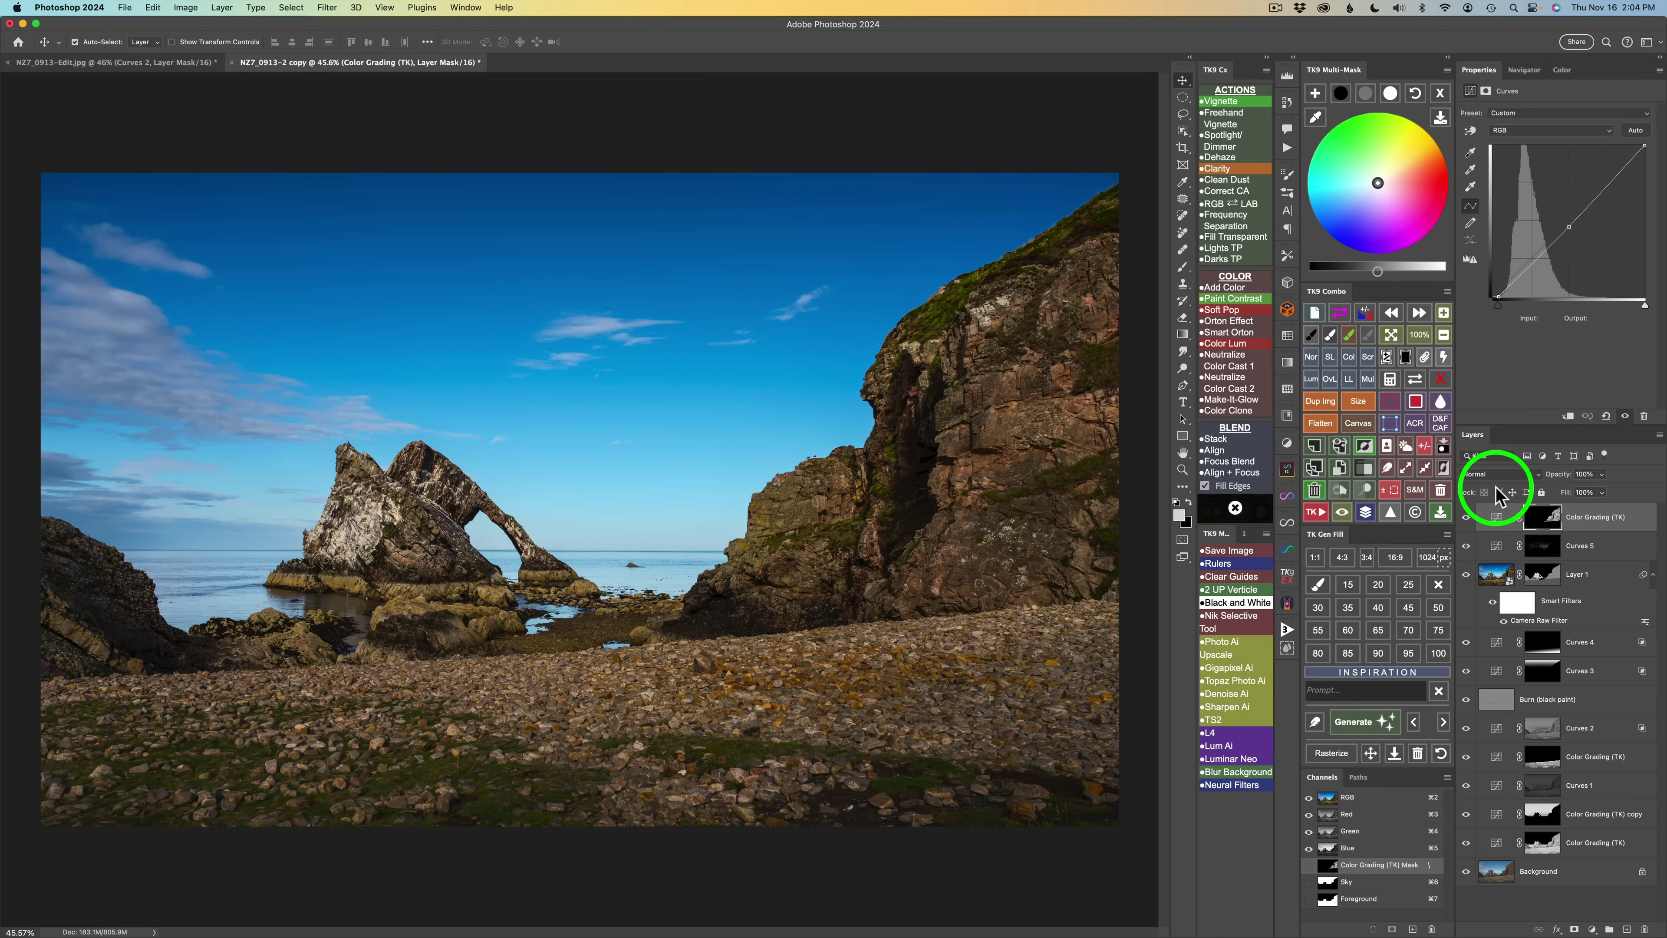
{"action": "left_click", "coordinate": [1440, 95]}
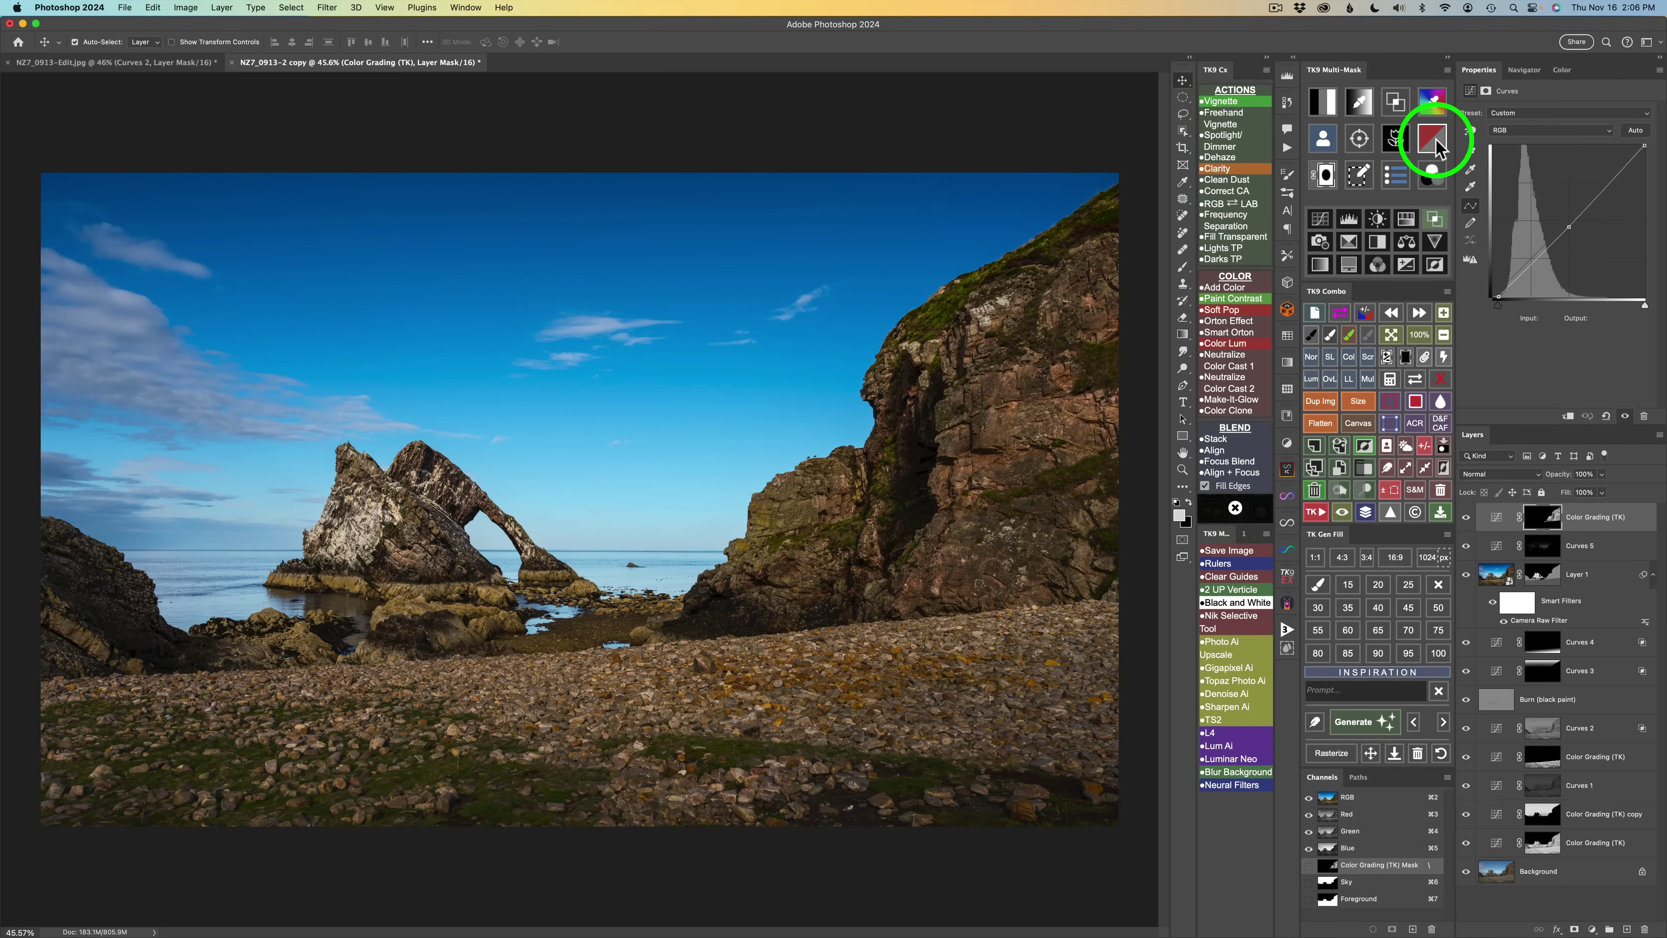
Build a Vibrance 4 mask and apply it to a new Hue/Saturation adjustment layer
{"action": "left_click", "coordinate": [1431, 138]}
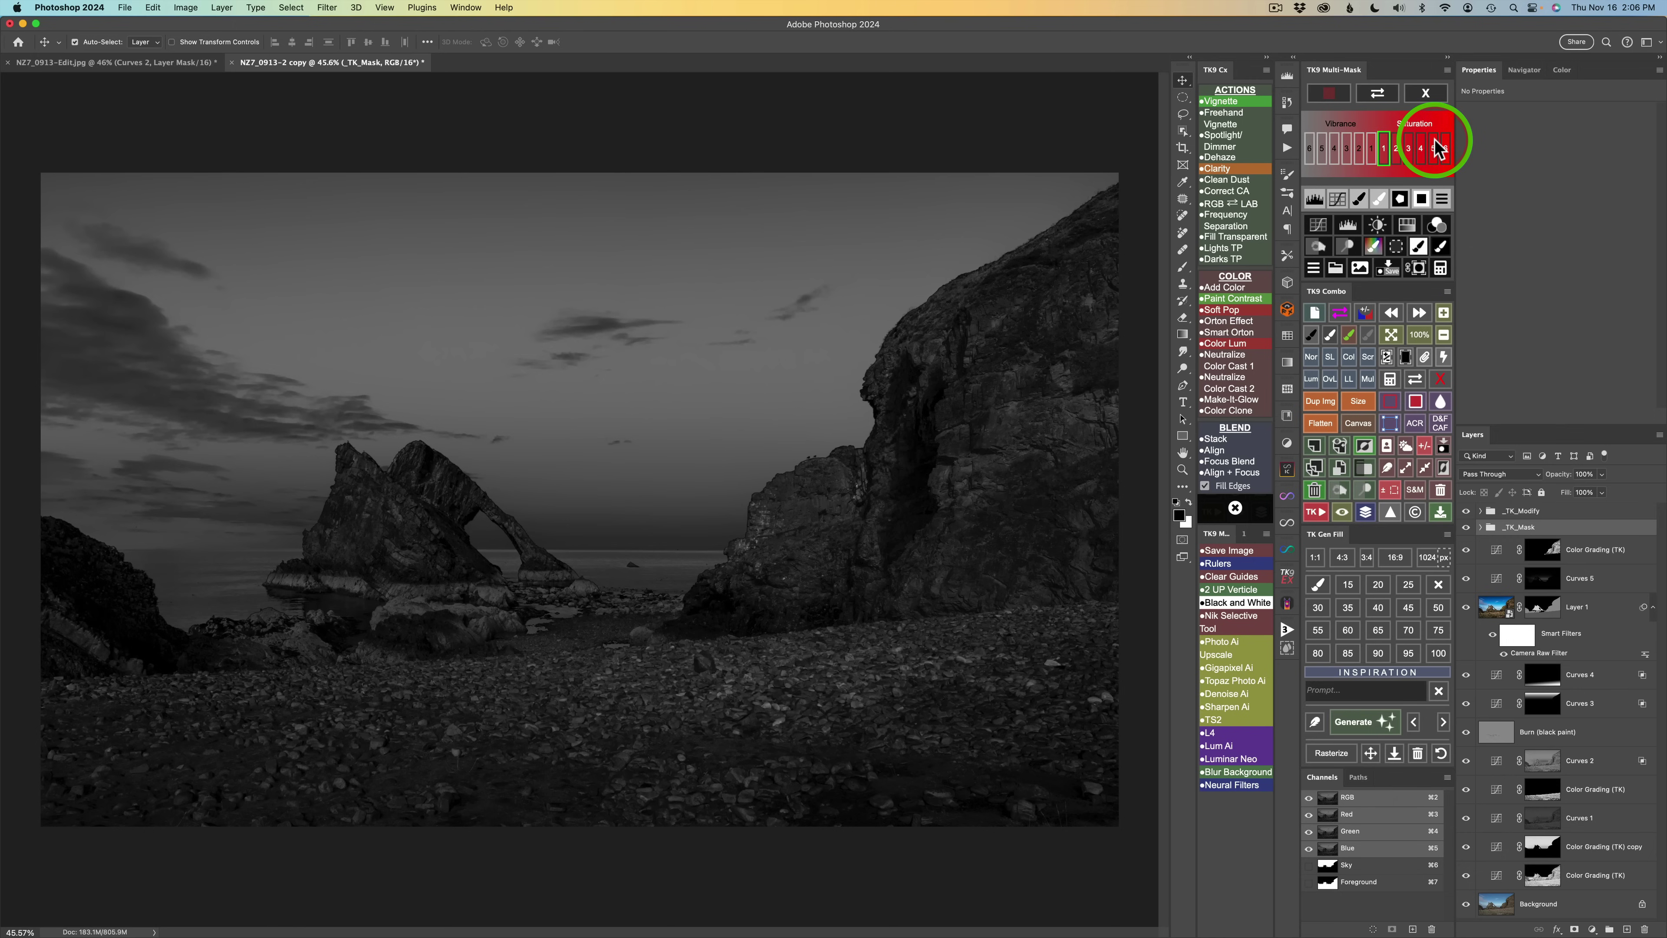
{"action": "left_click", "coordinate": [1372, 150]}
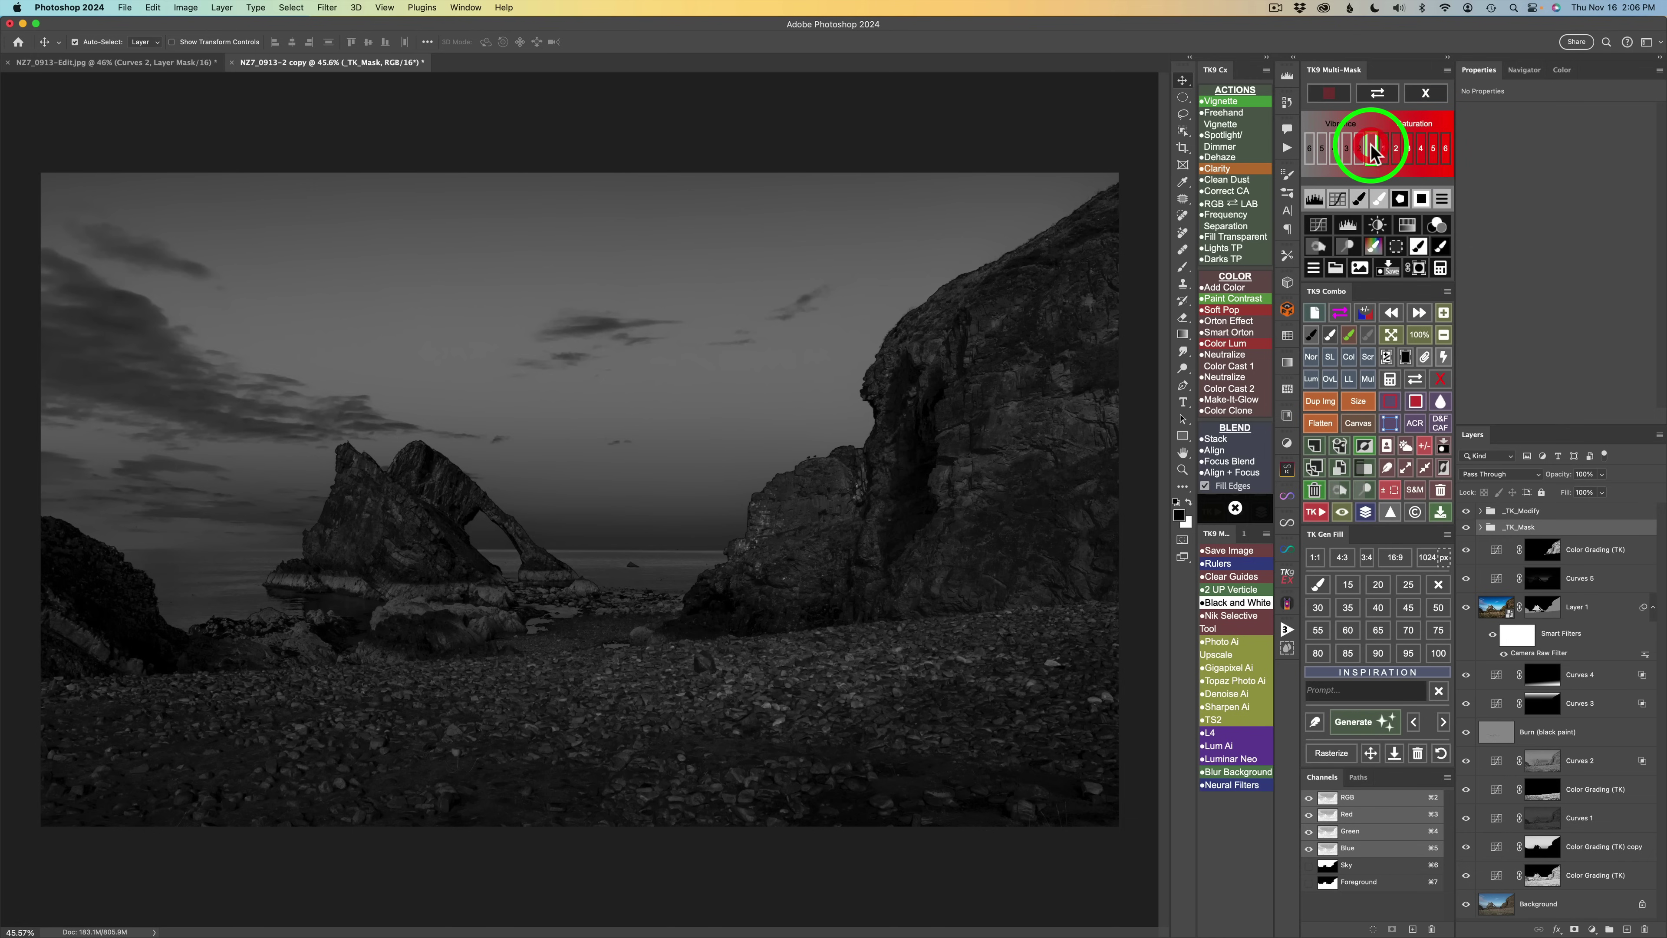
{"action": "left_click", "coordinate": [1358, 148]}
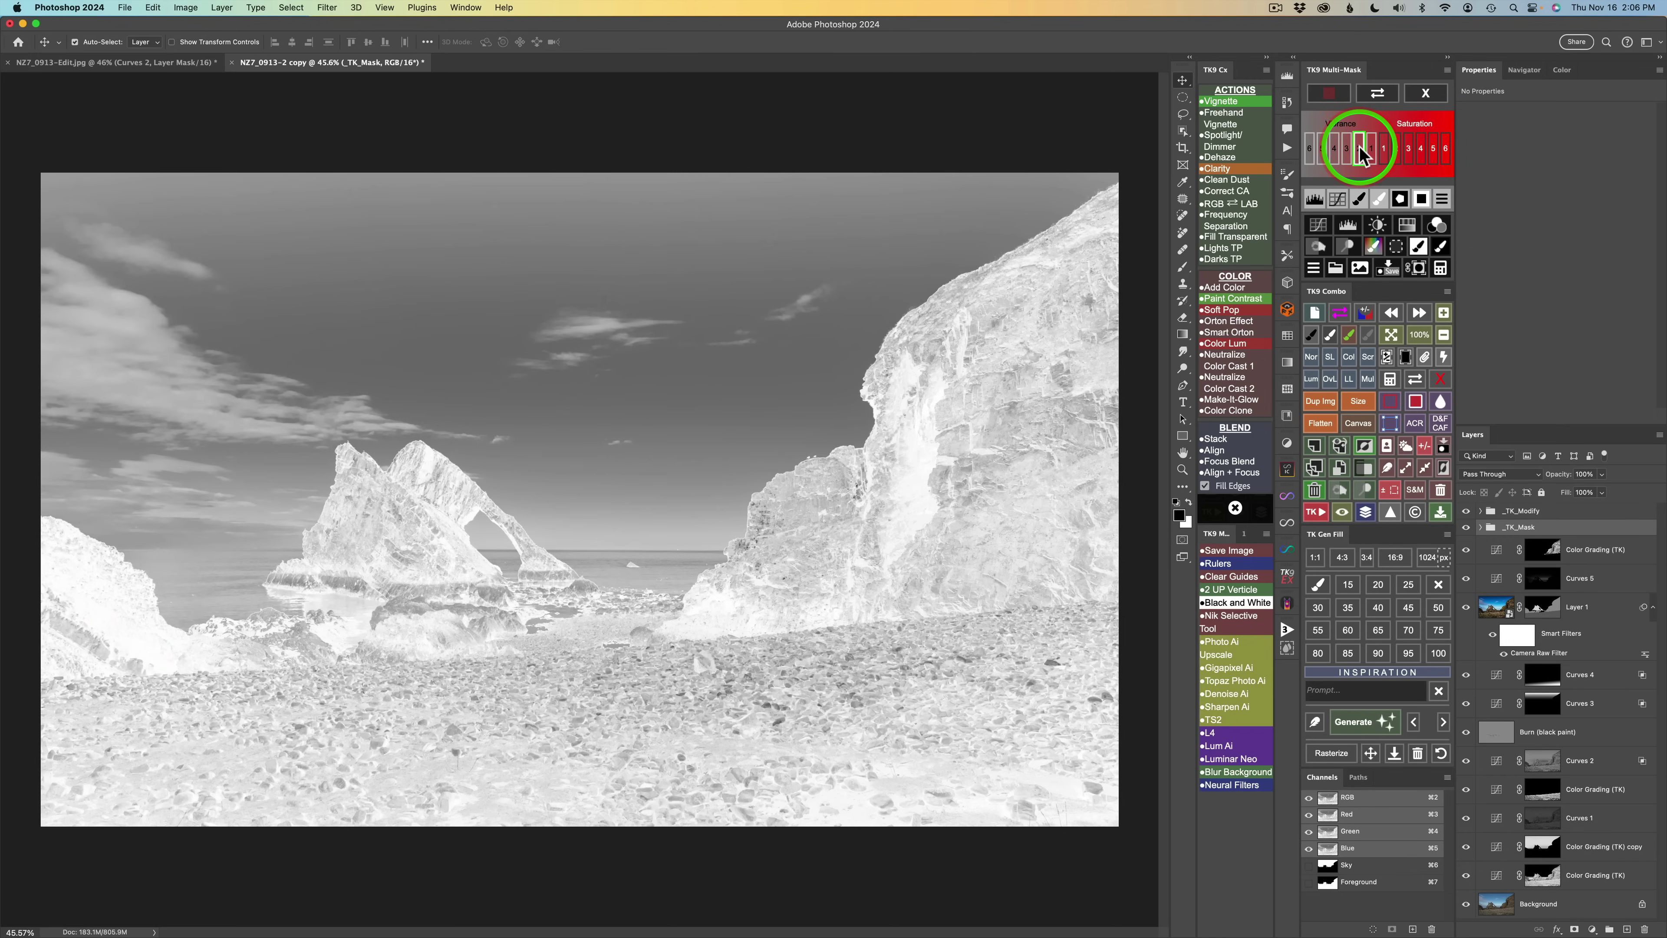
{"action": "left_click", "coordinate": [1346, 149]}
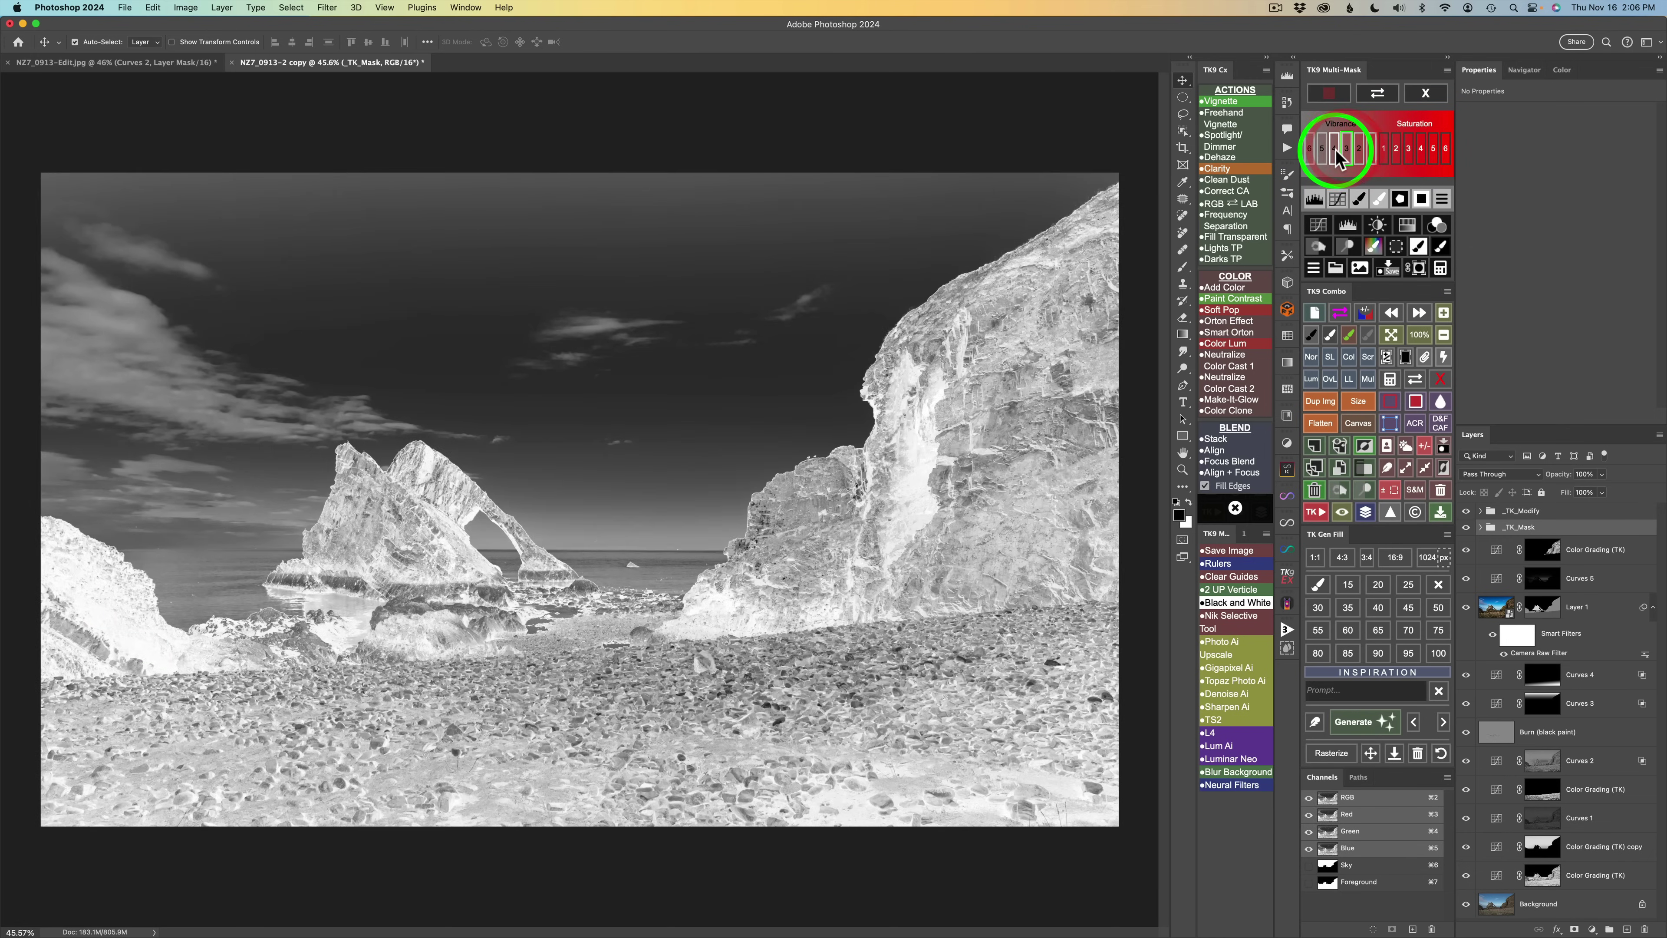
{"action": "left_click", "coordinate": [1337, 151]}
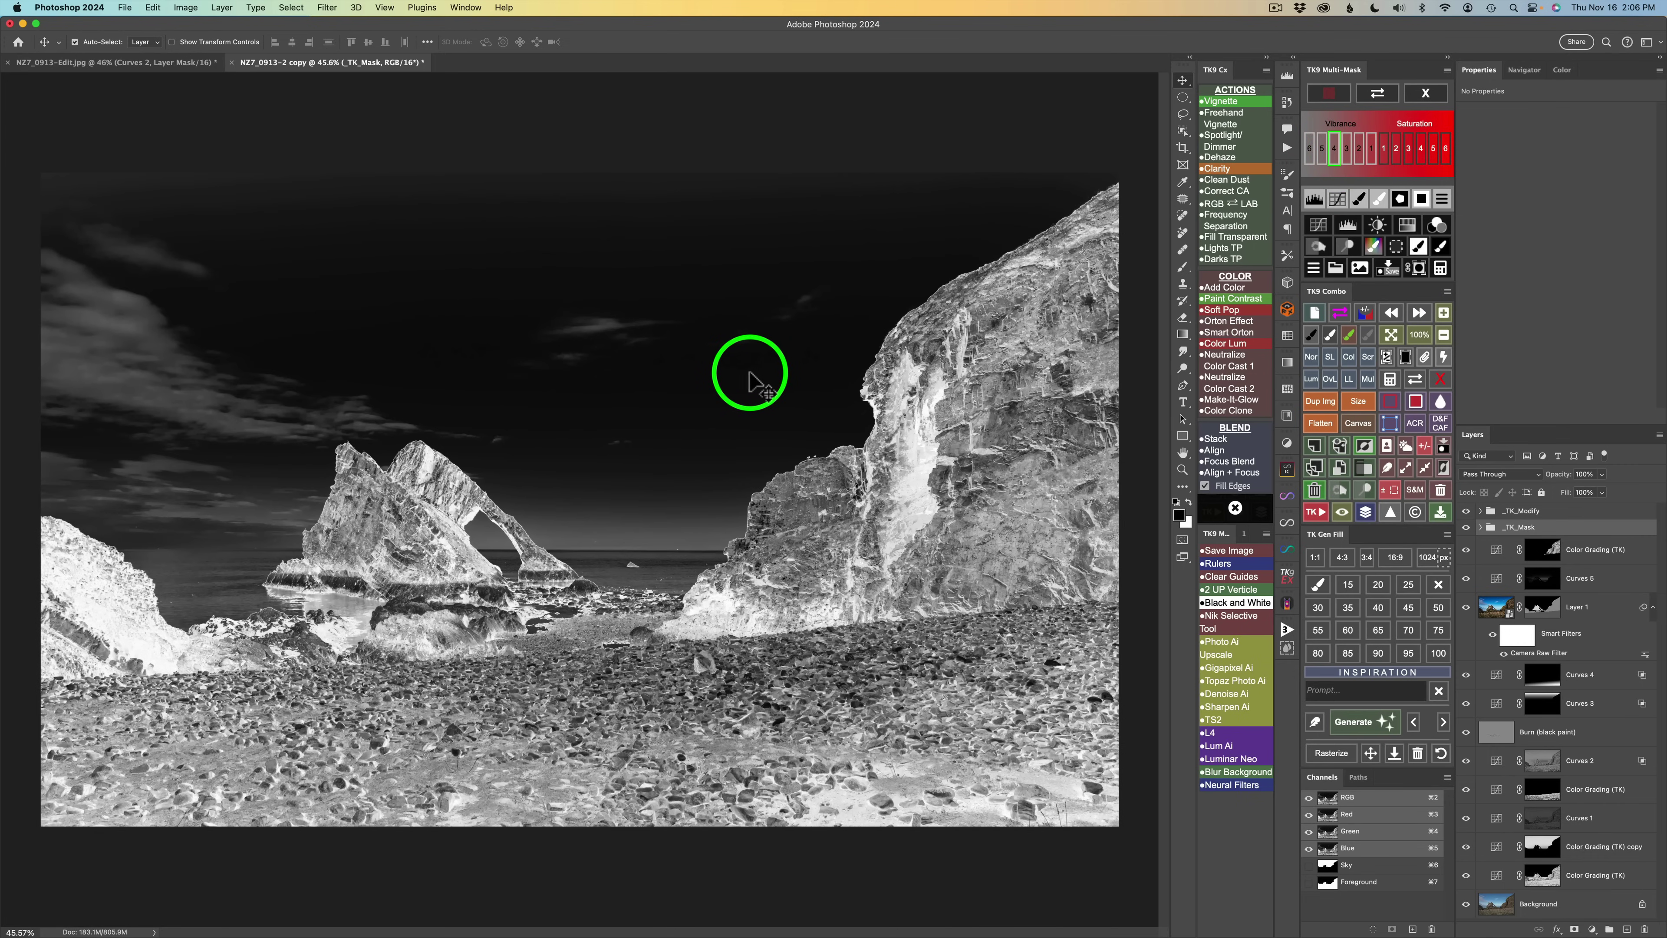
{"action": "left_click", "coordinate": [1407, 225]}
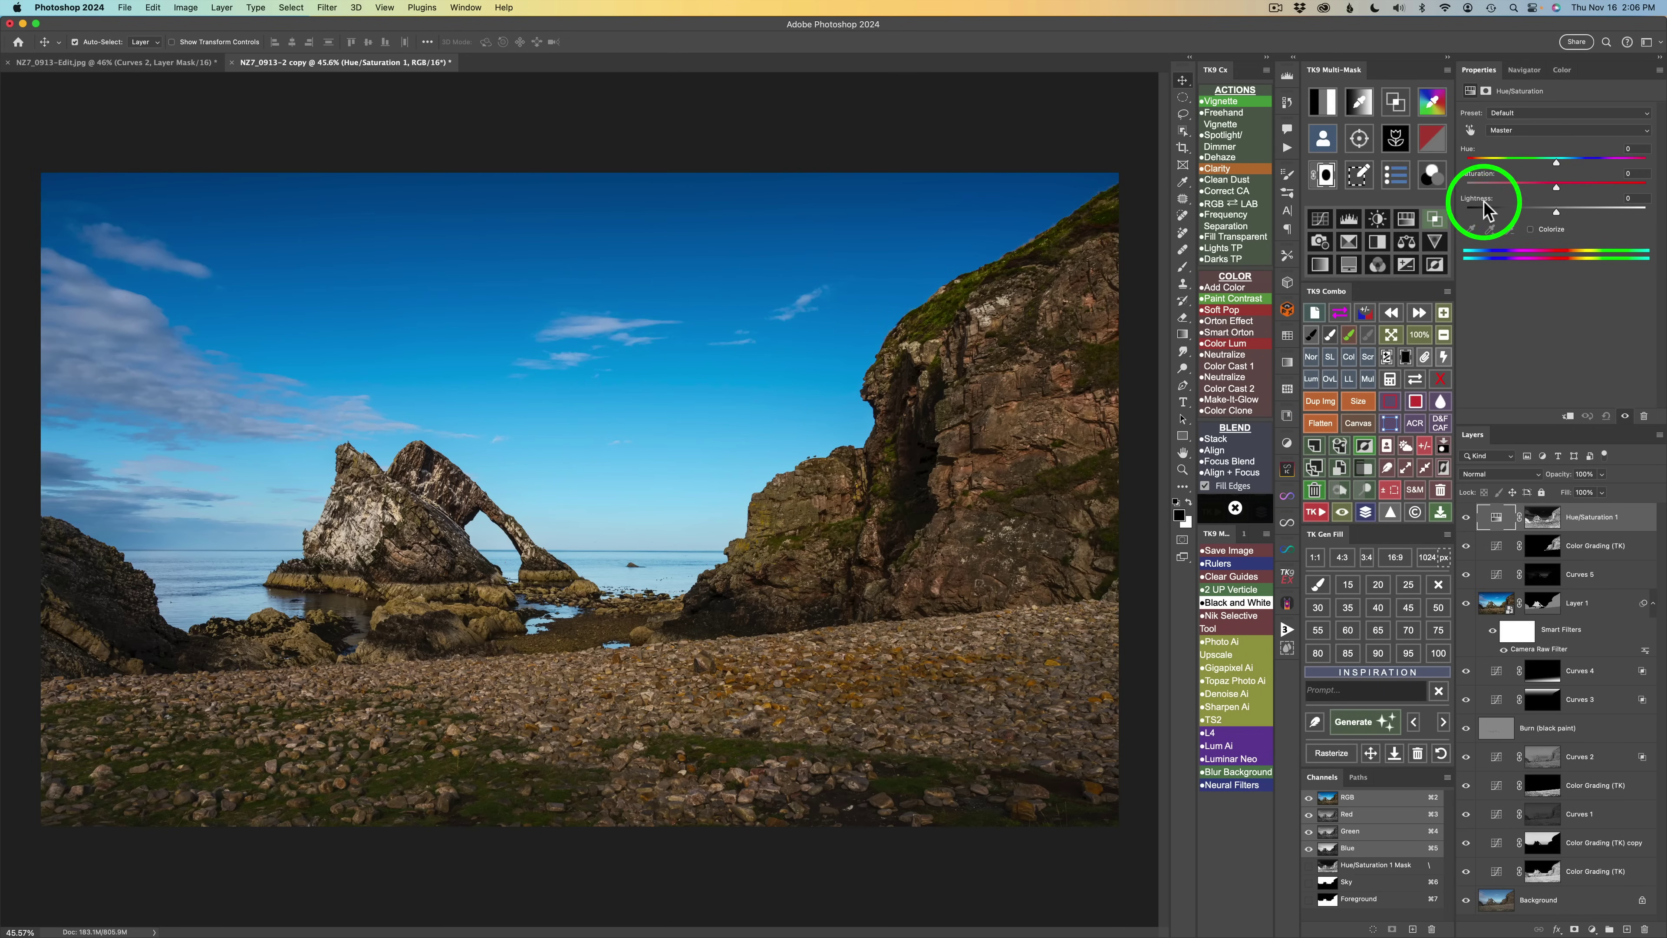
Raise the saturation of the Reds and the Yellows on the Hue/Saturation layer
{"action": "left_click", "coordinate": [1523, 131]}
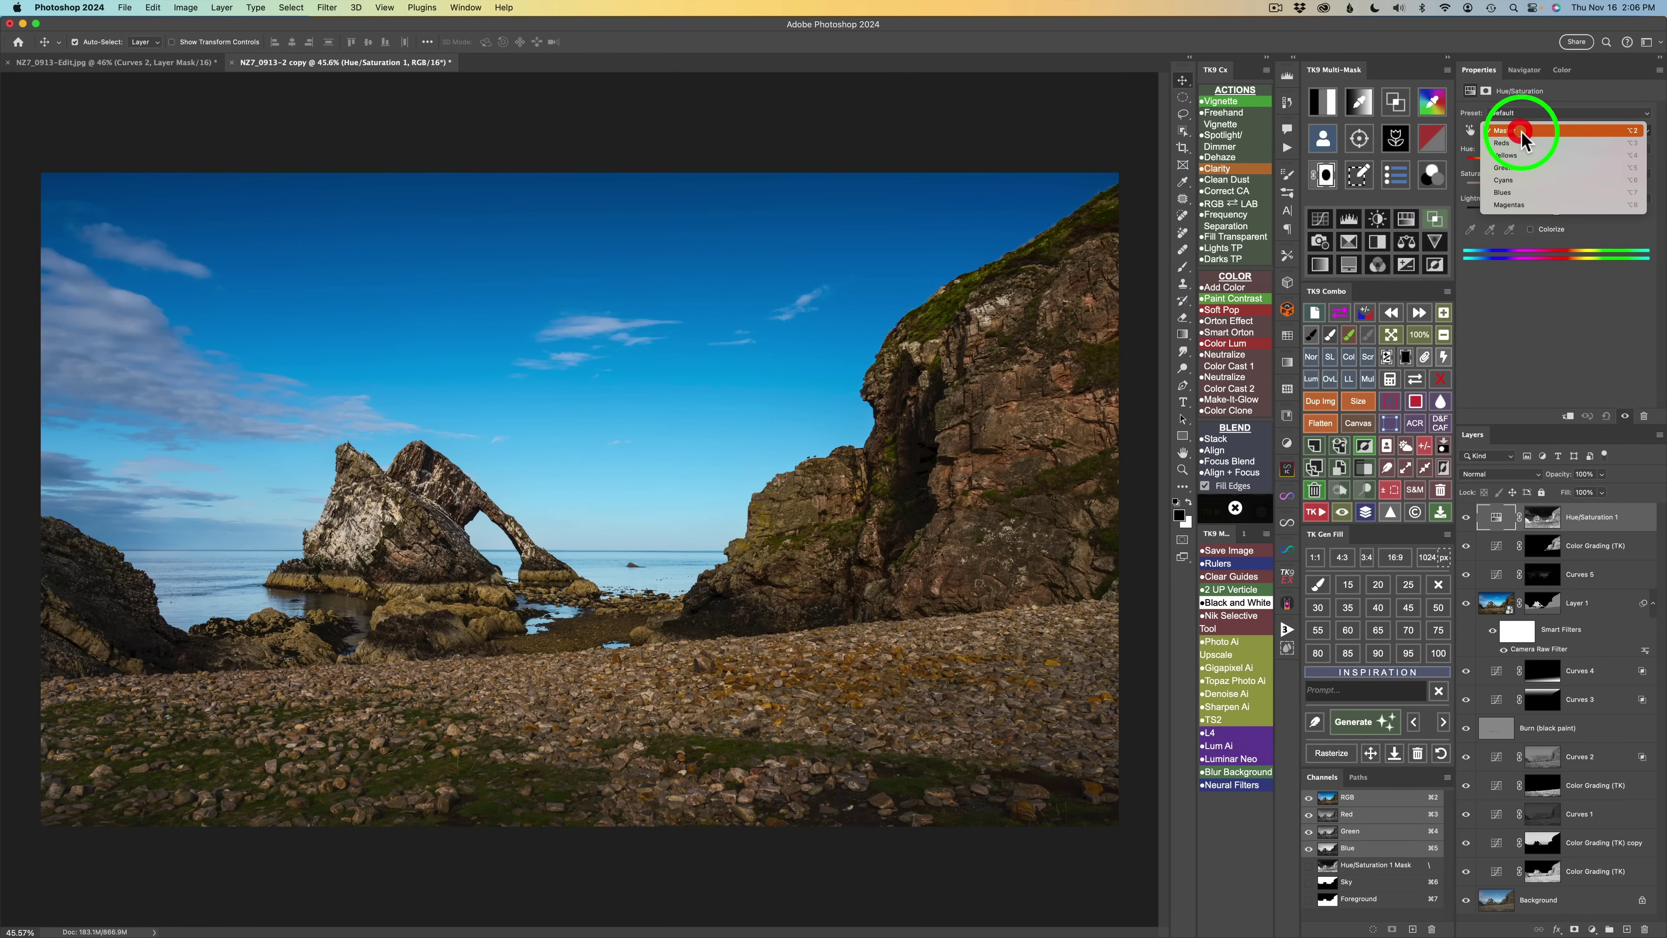
{"action": "left_click", "coordinate": [1519, 143]}
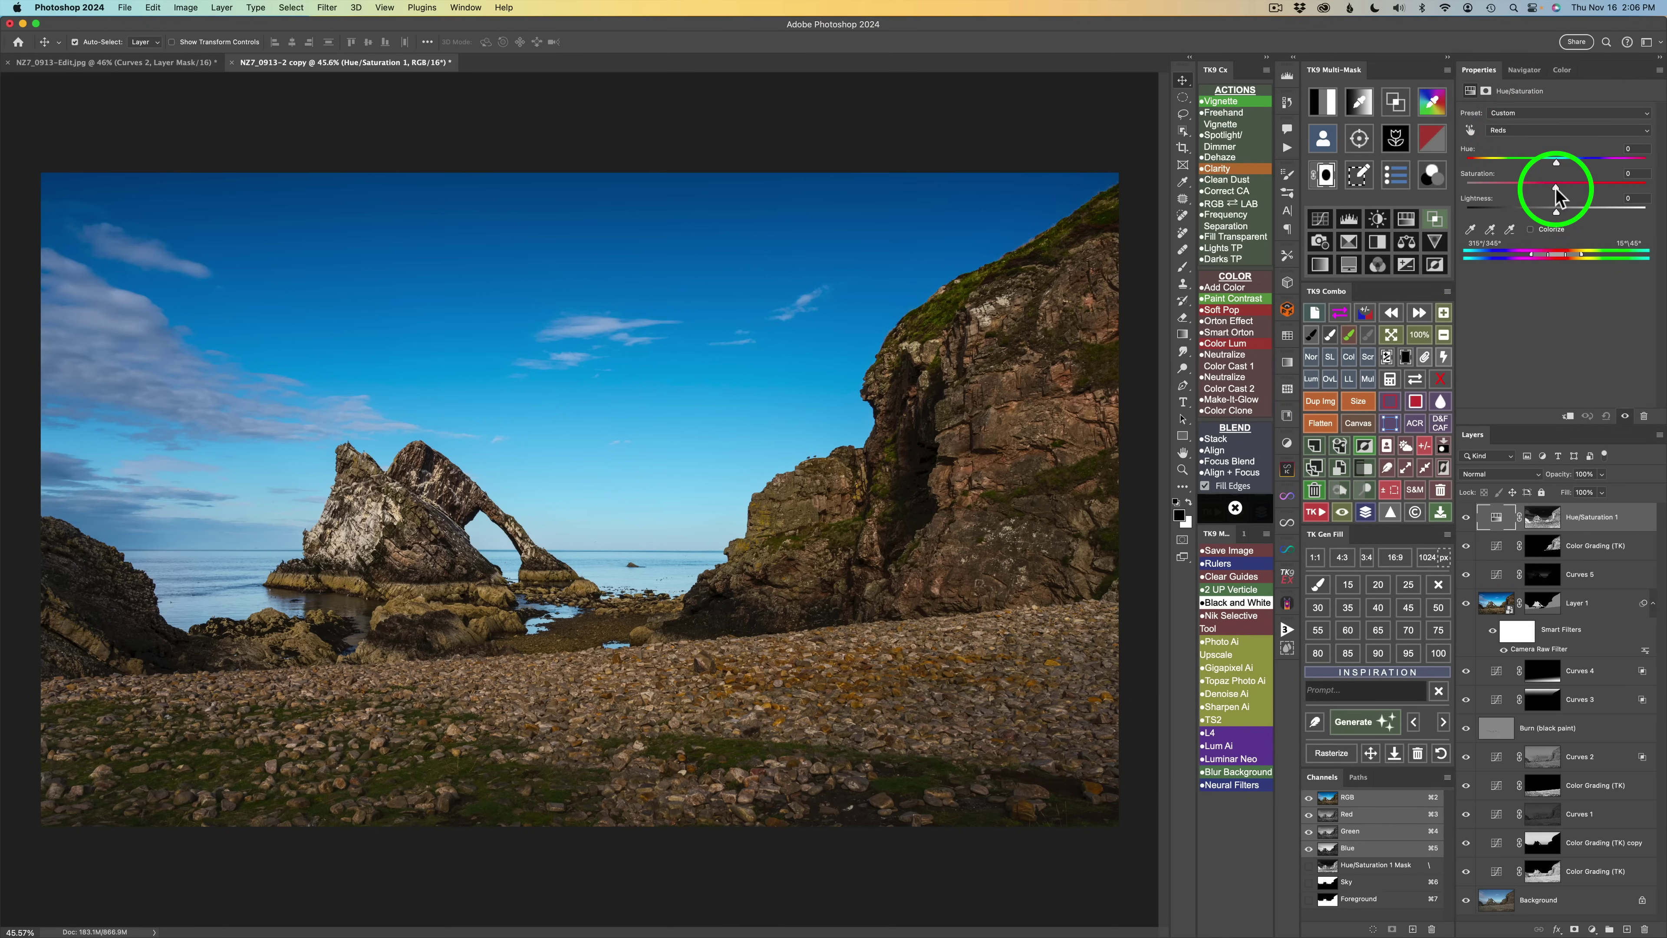
{"action": "left_click_drag", "start_coordinate": [1556, 190], "coordinate": [1578, 188]}
{"action": "left_click", "coordinate": [1542, 132]}
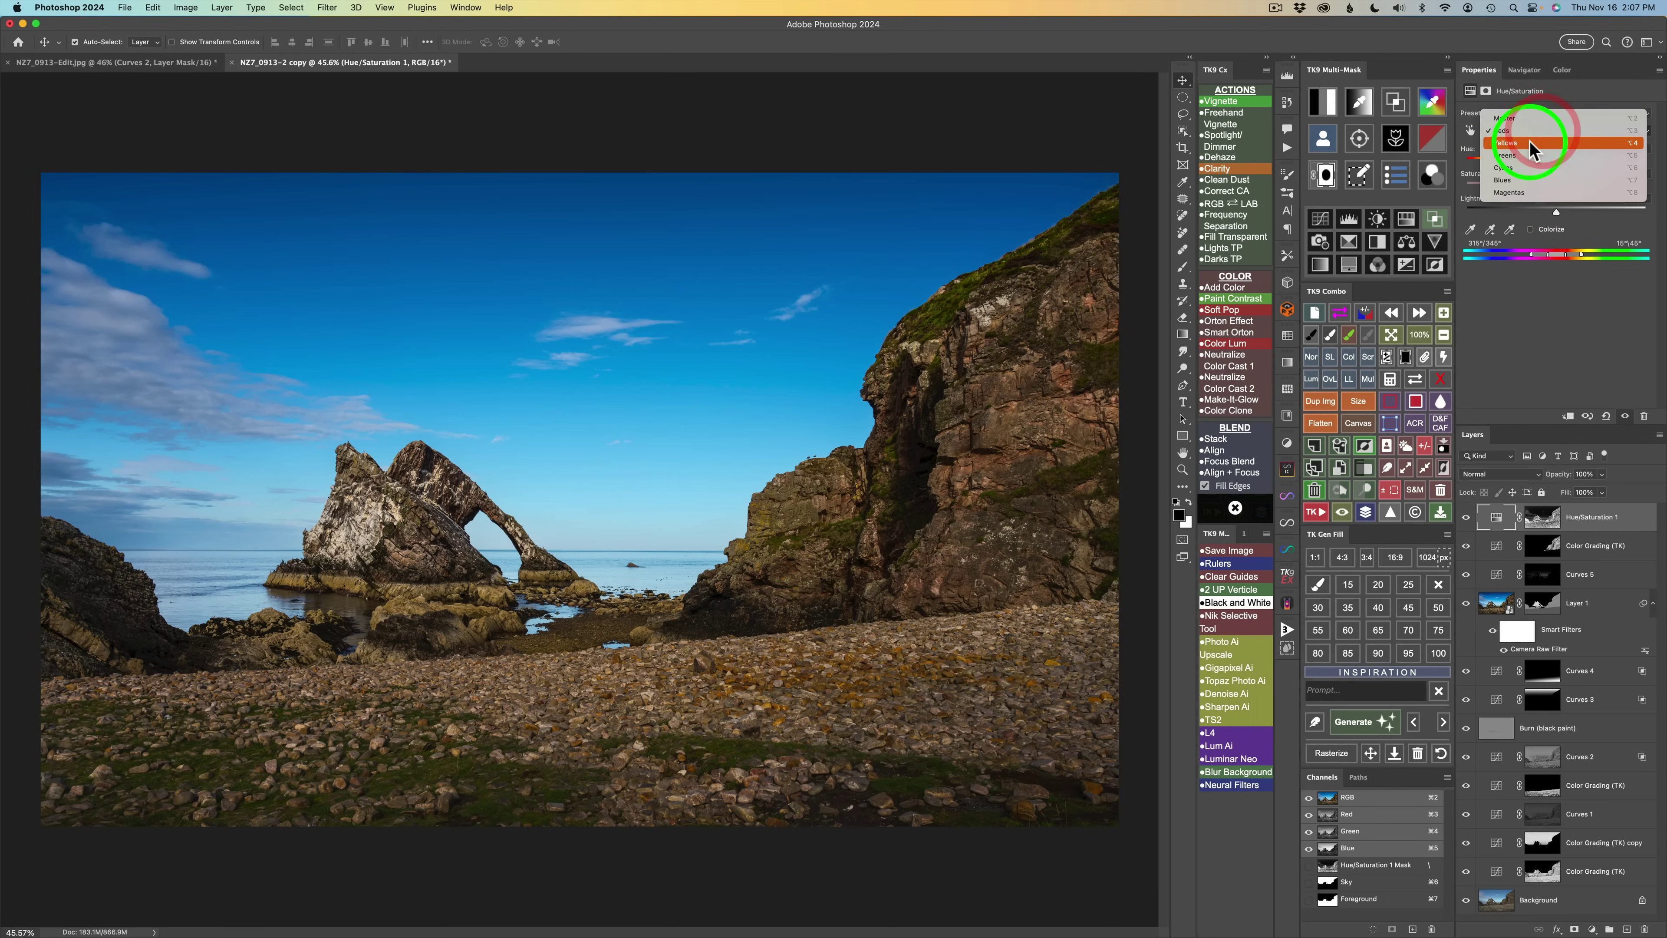
{"action": "left_click", "coordinate": [1530, 143]}
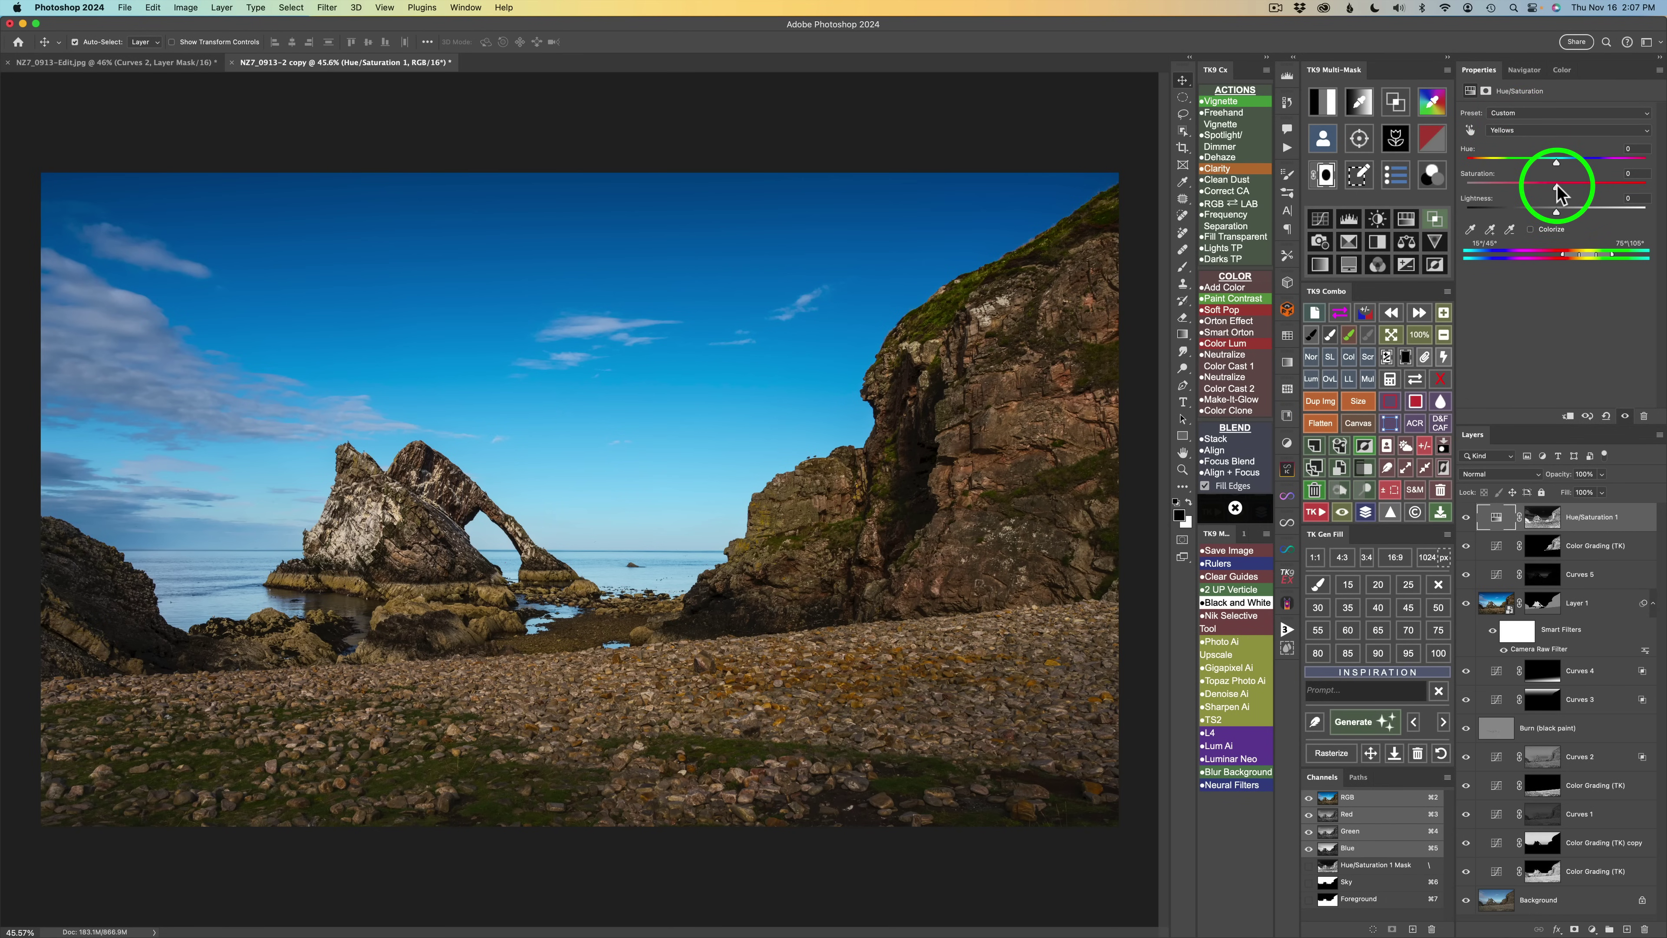
{"action": "left_click_drag", "start_coordinate": [1557, 186], "coordinate": [1600, 184]}
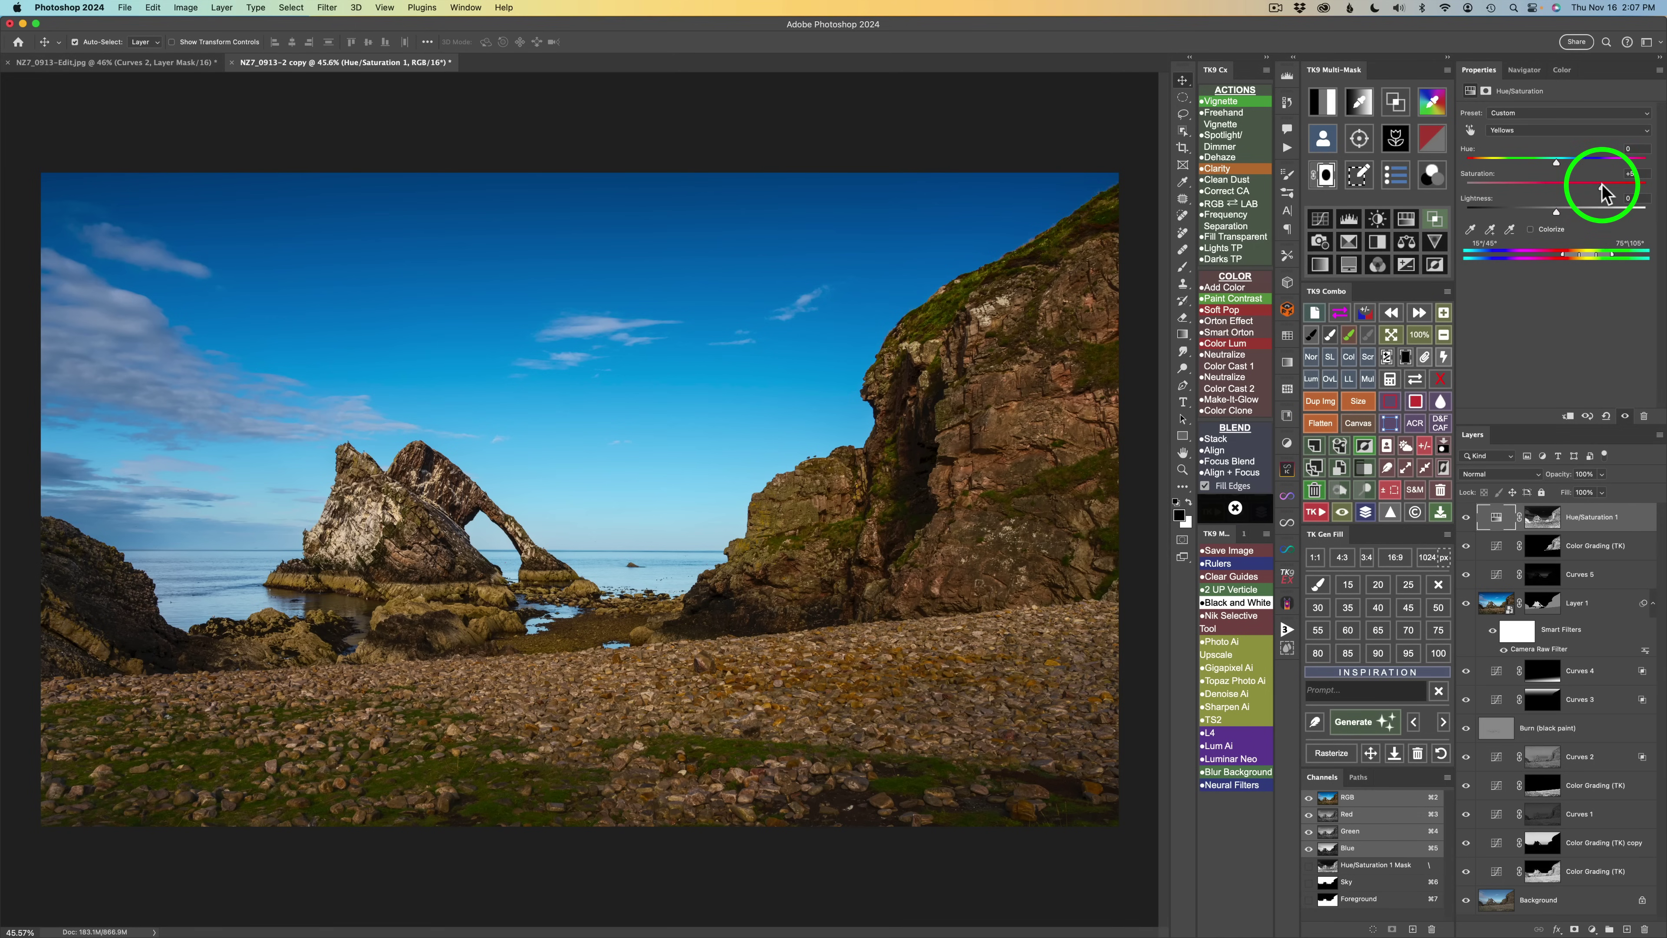
Set the Hue/Saturation layer's Greens saturation to +44 and Cyans saturation to +82
{"action": "left_click", "coordinate": [1544, 130]}
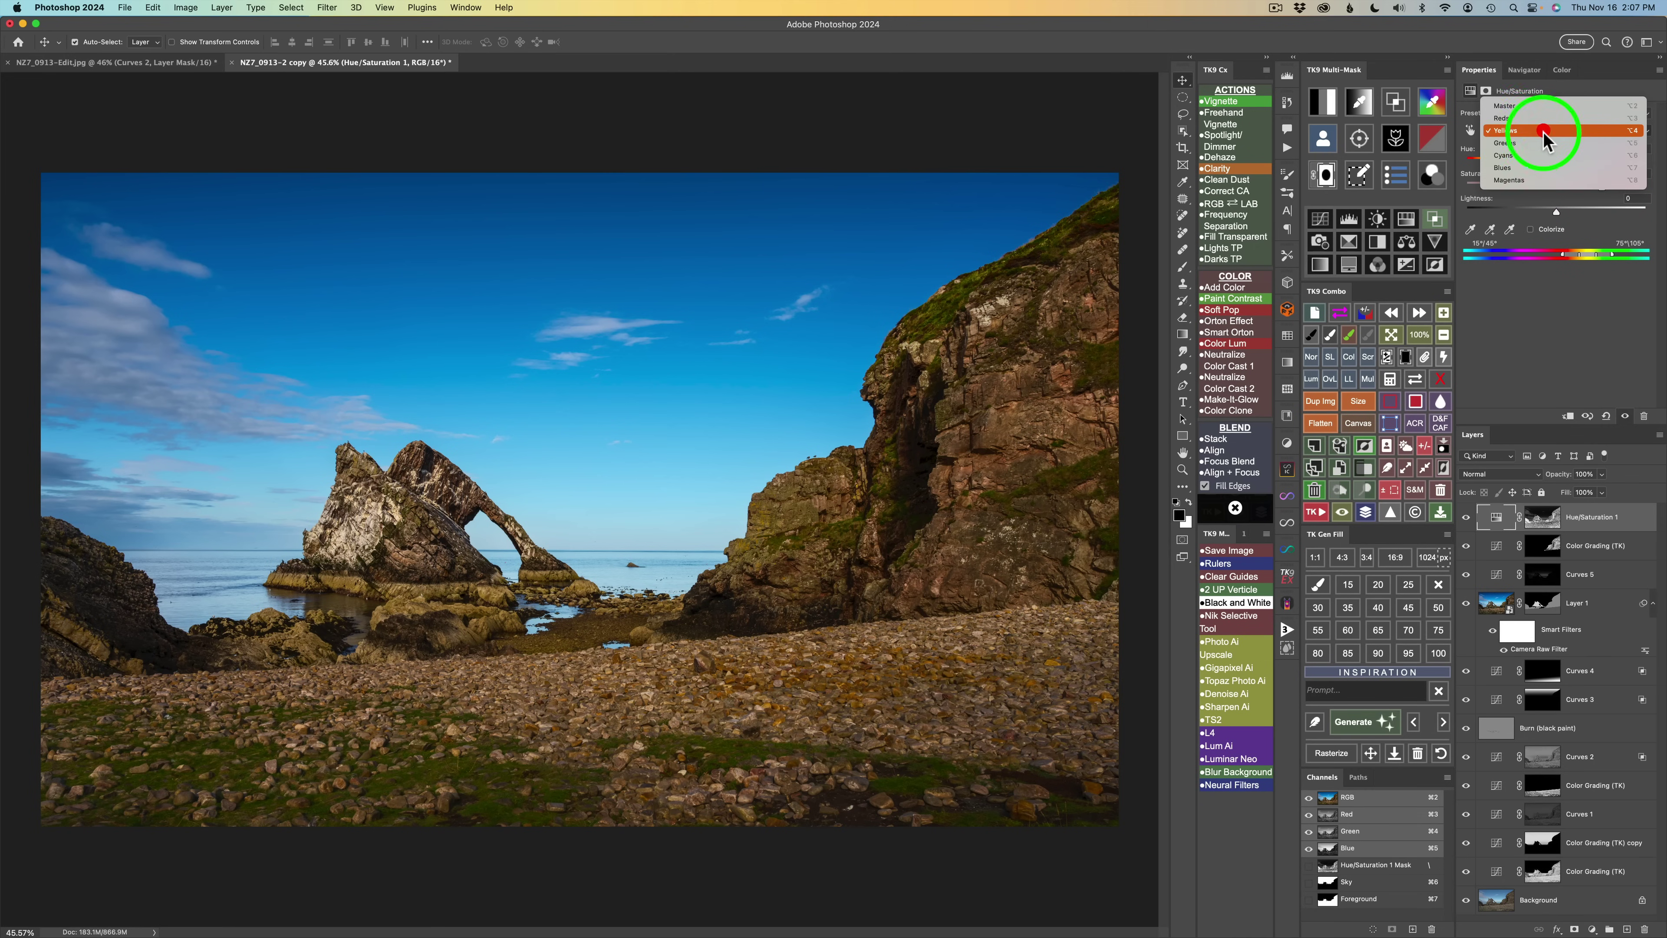
{"action": "left_click", "coordinate": [1509, 142]}
{"action": "left_click_drag", "start_coordinate": [1556, 187], "coordinate": [1597, 187]}
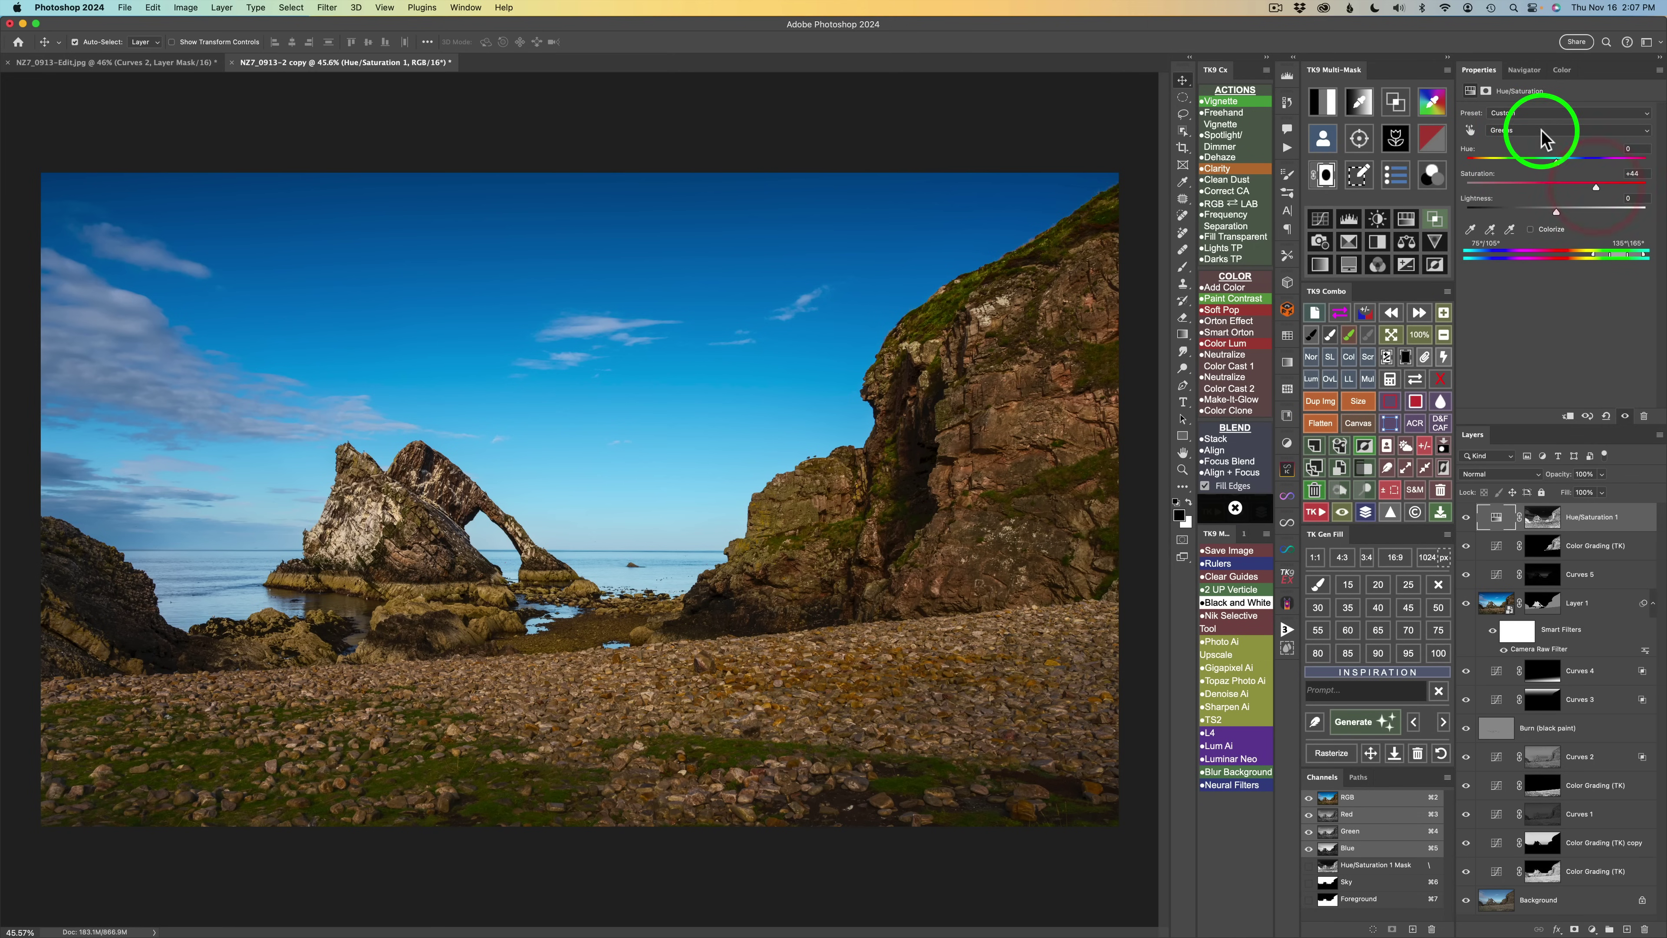
{"action": "left_click", "coordinate": [1544, 132]}
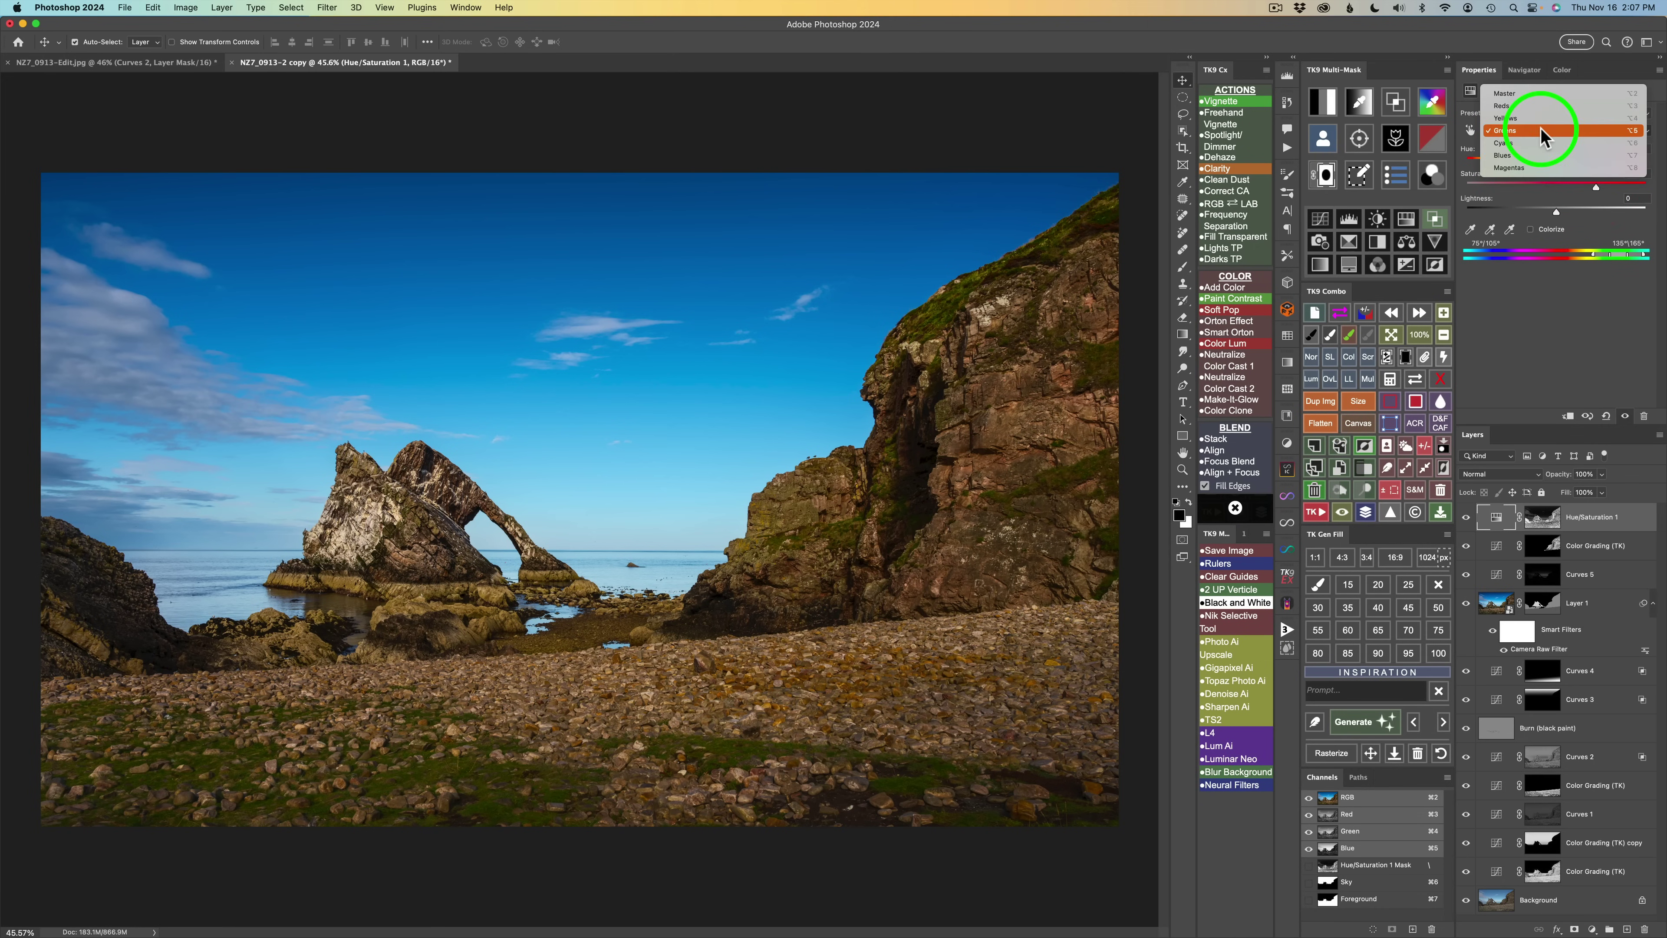
{"action": "left_click", "coordinate": [1532, 149]}
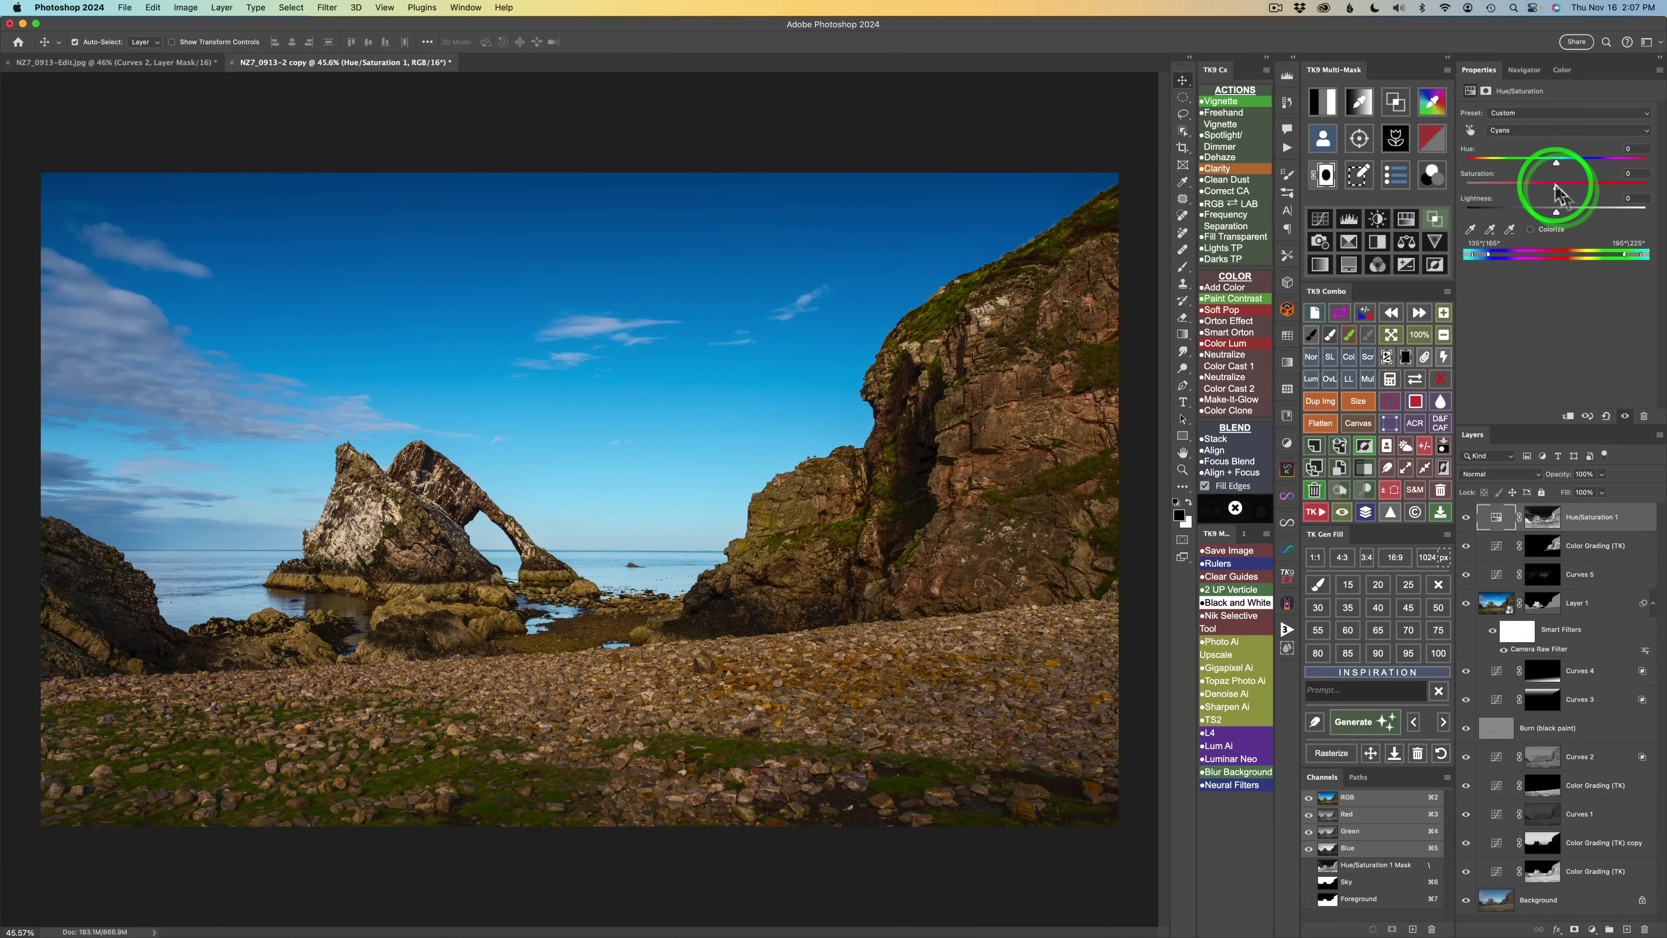
{"action": "left_click_drag", "start_coordinate": [1560, 191], "coordinate": [1629, 185]}
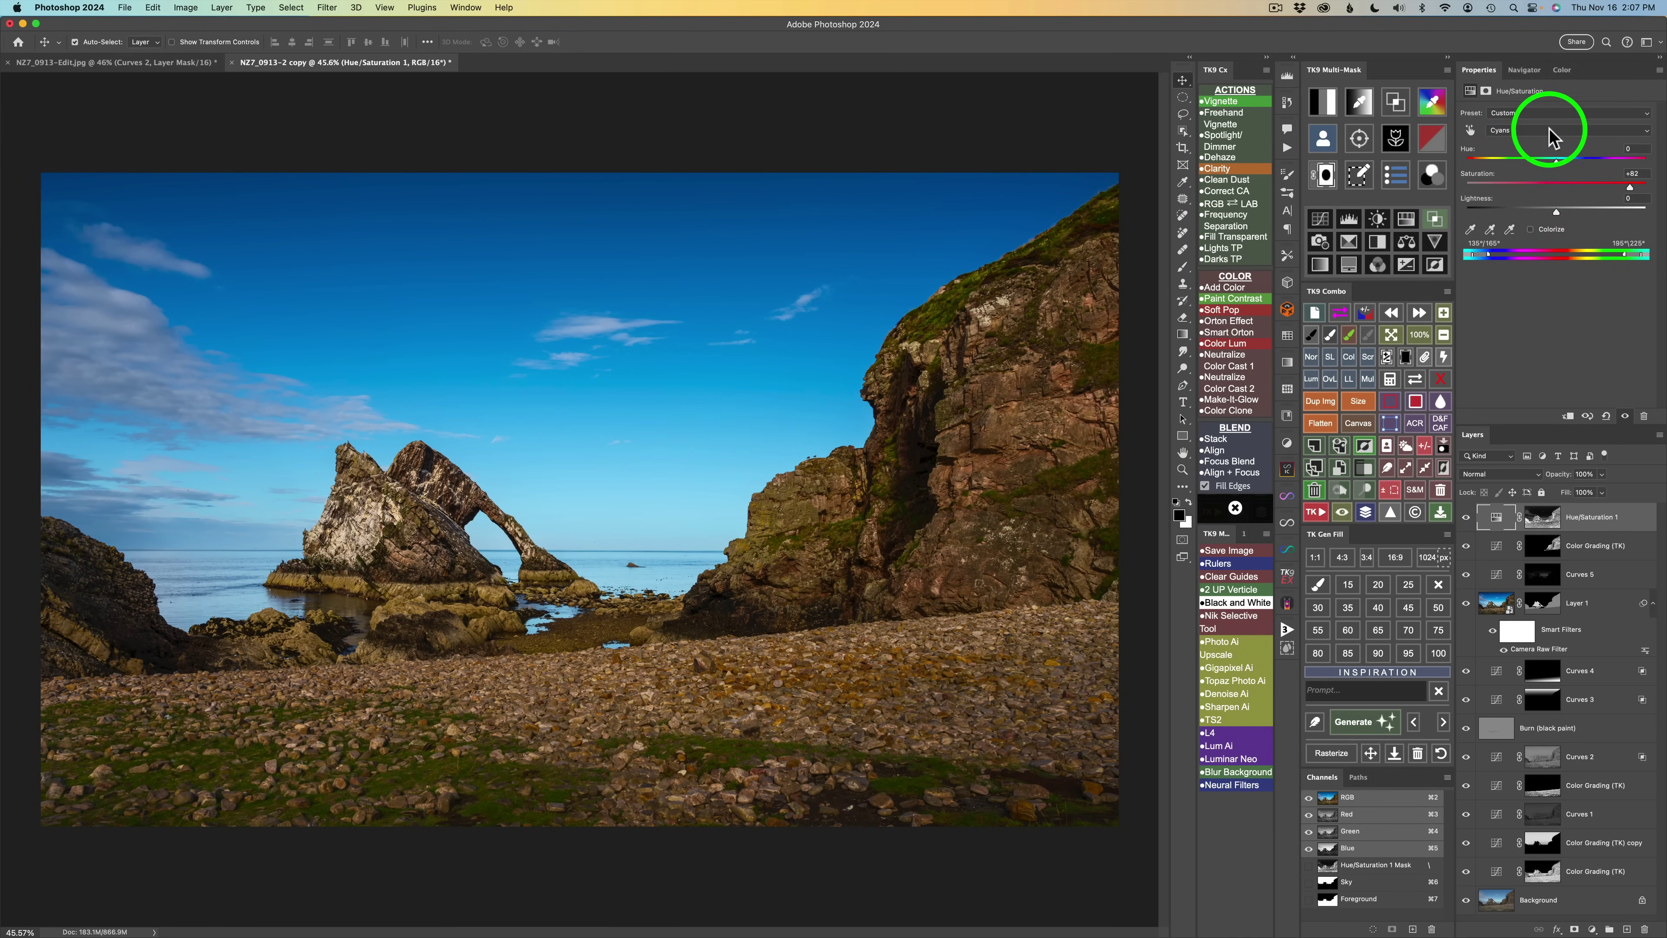
Set the Hue/Saturation layer's Master saturation to +15 and compare the image with the layer hidden and shown
{"action": "left_click", "coordinate": [1528, 129]}
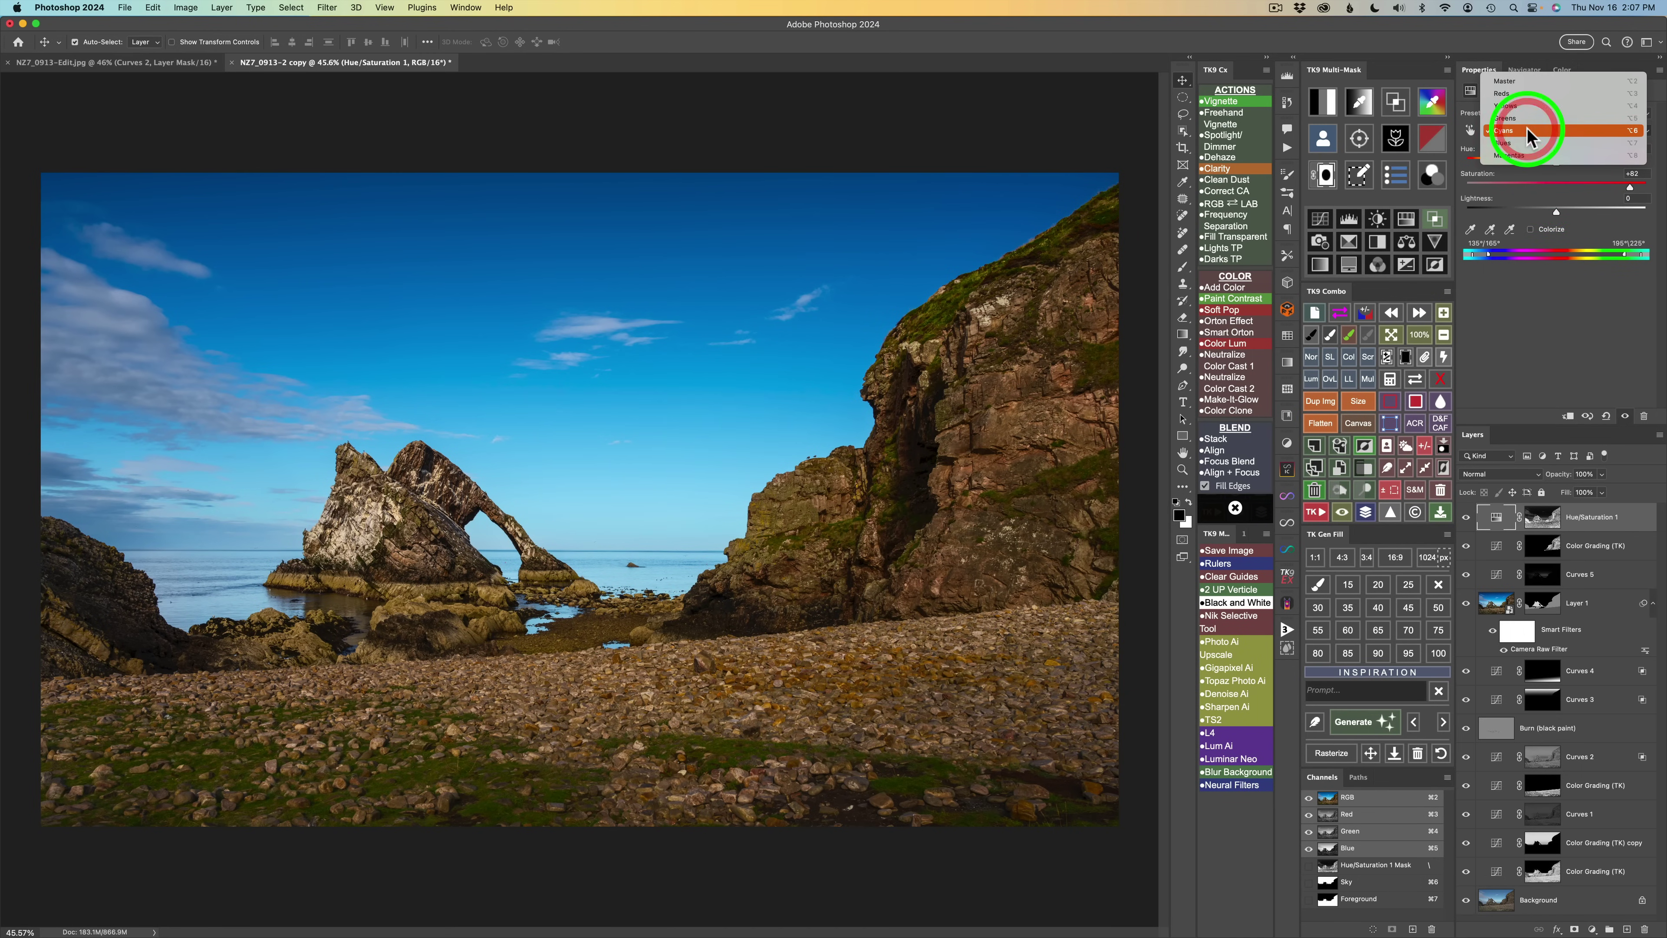
{"action": "left_click", "coordinate": [1522, 80]}
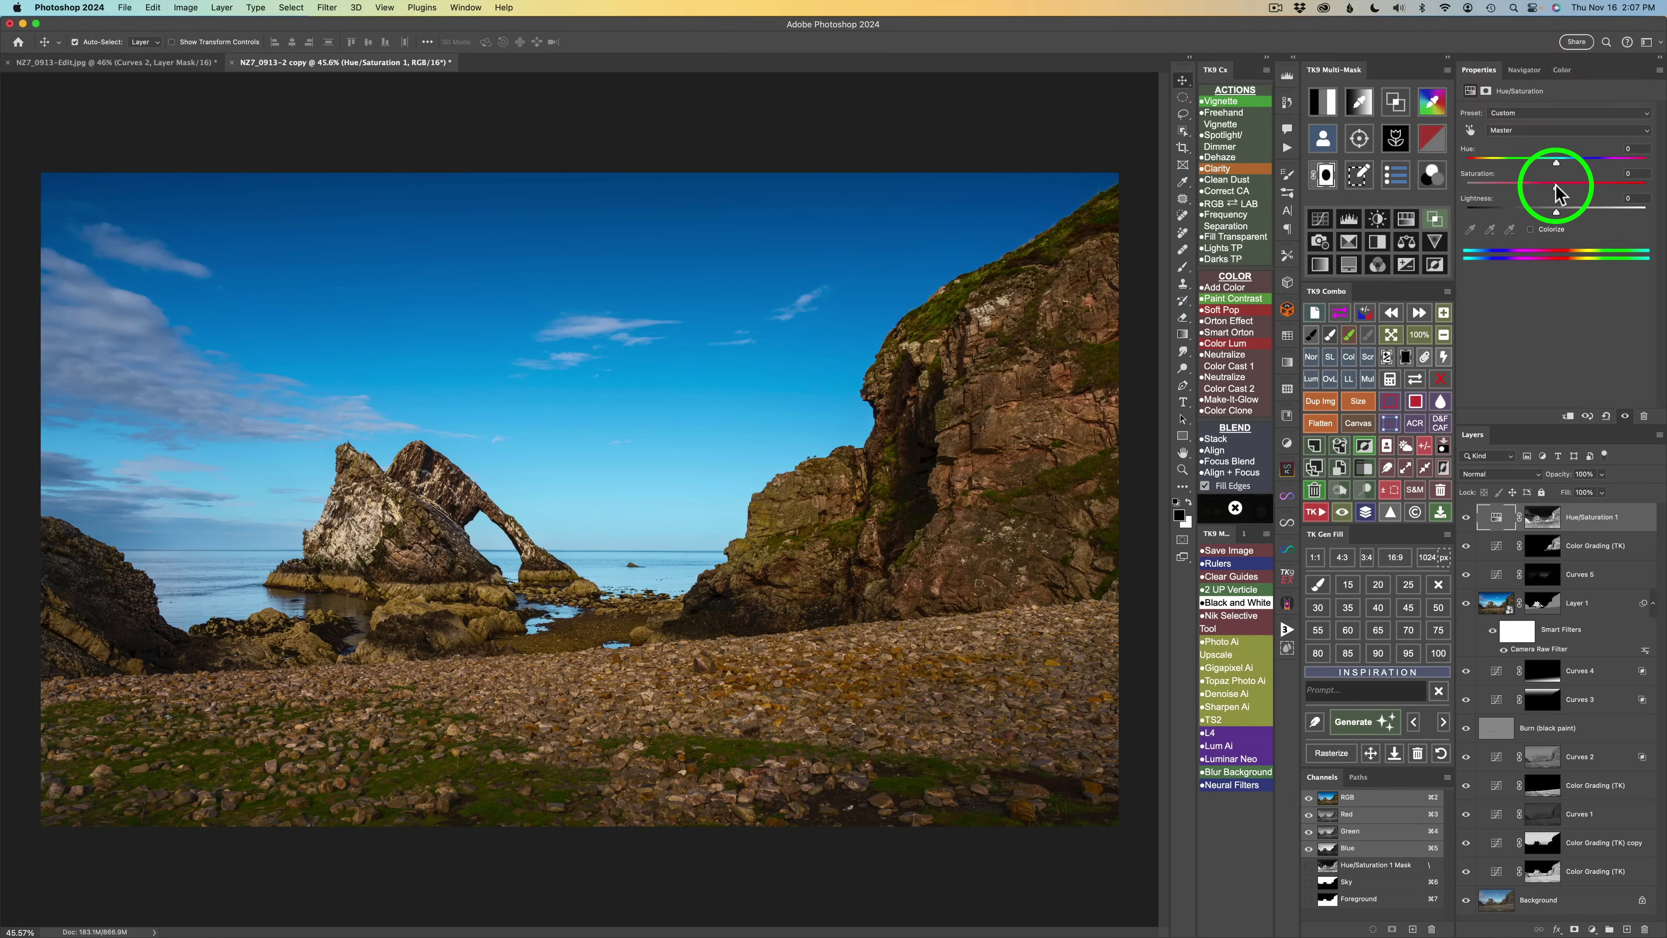
{"action": "left_click_drag", "start_coordinate": [1556, 189], "coordinate": [1570, 190]}
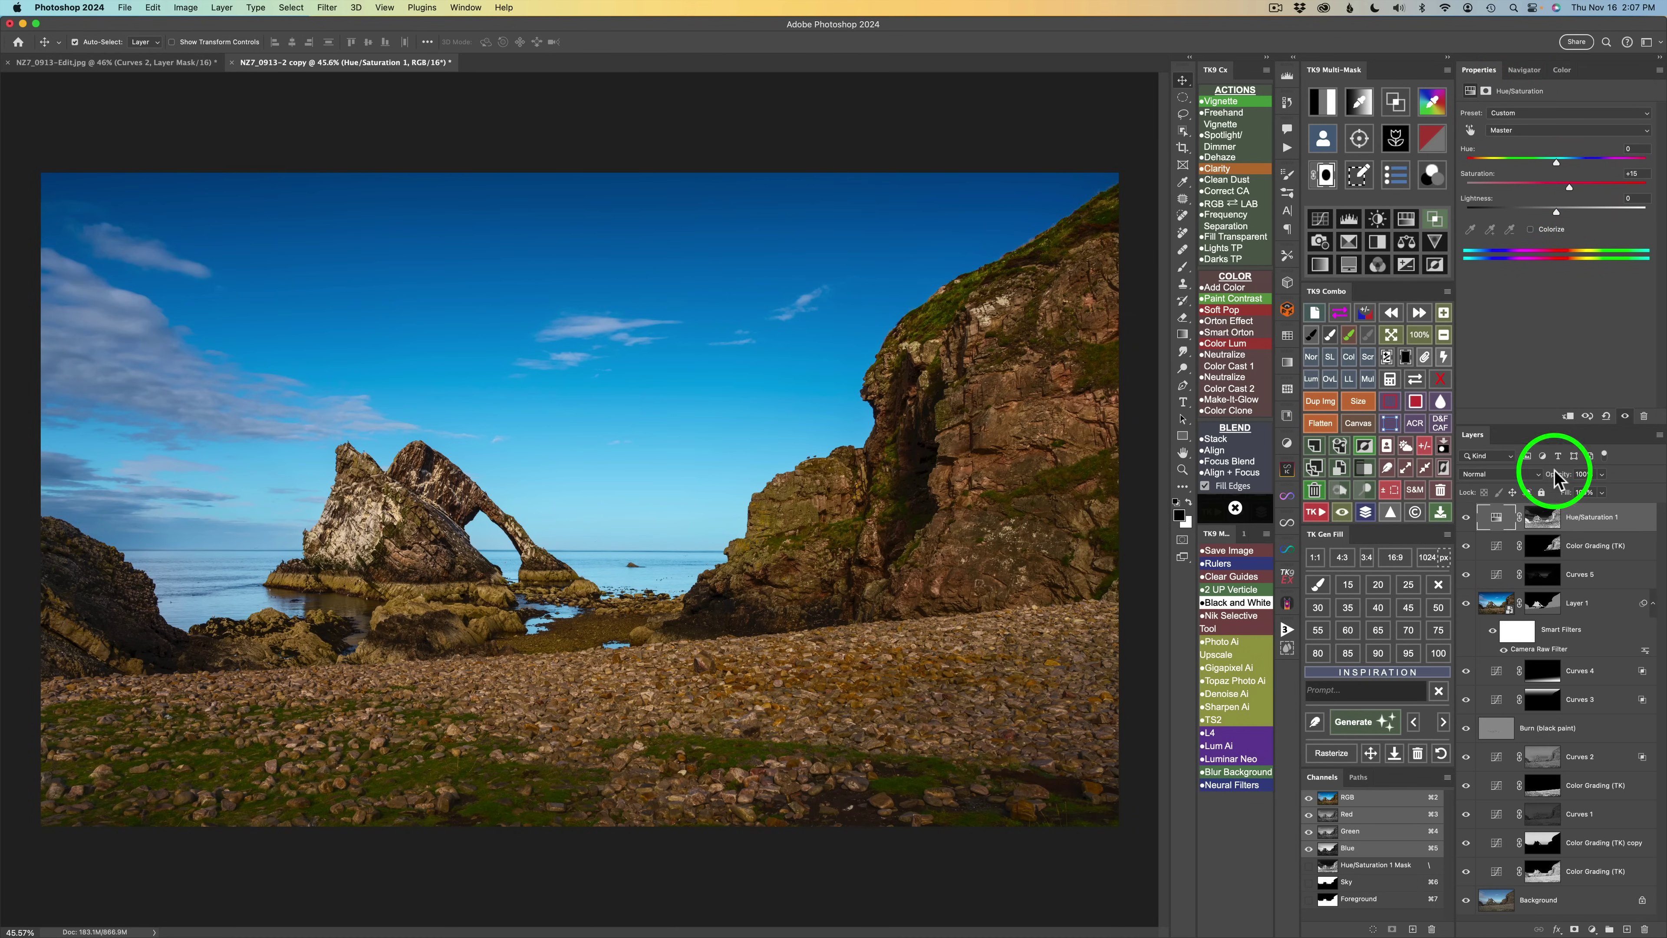
{"action": "left_click", "coordinate": [1466, 519]}
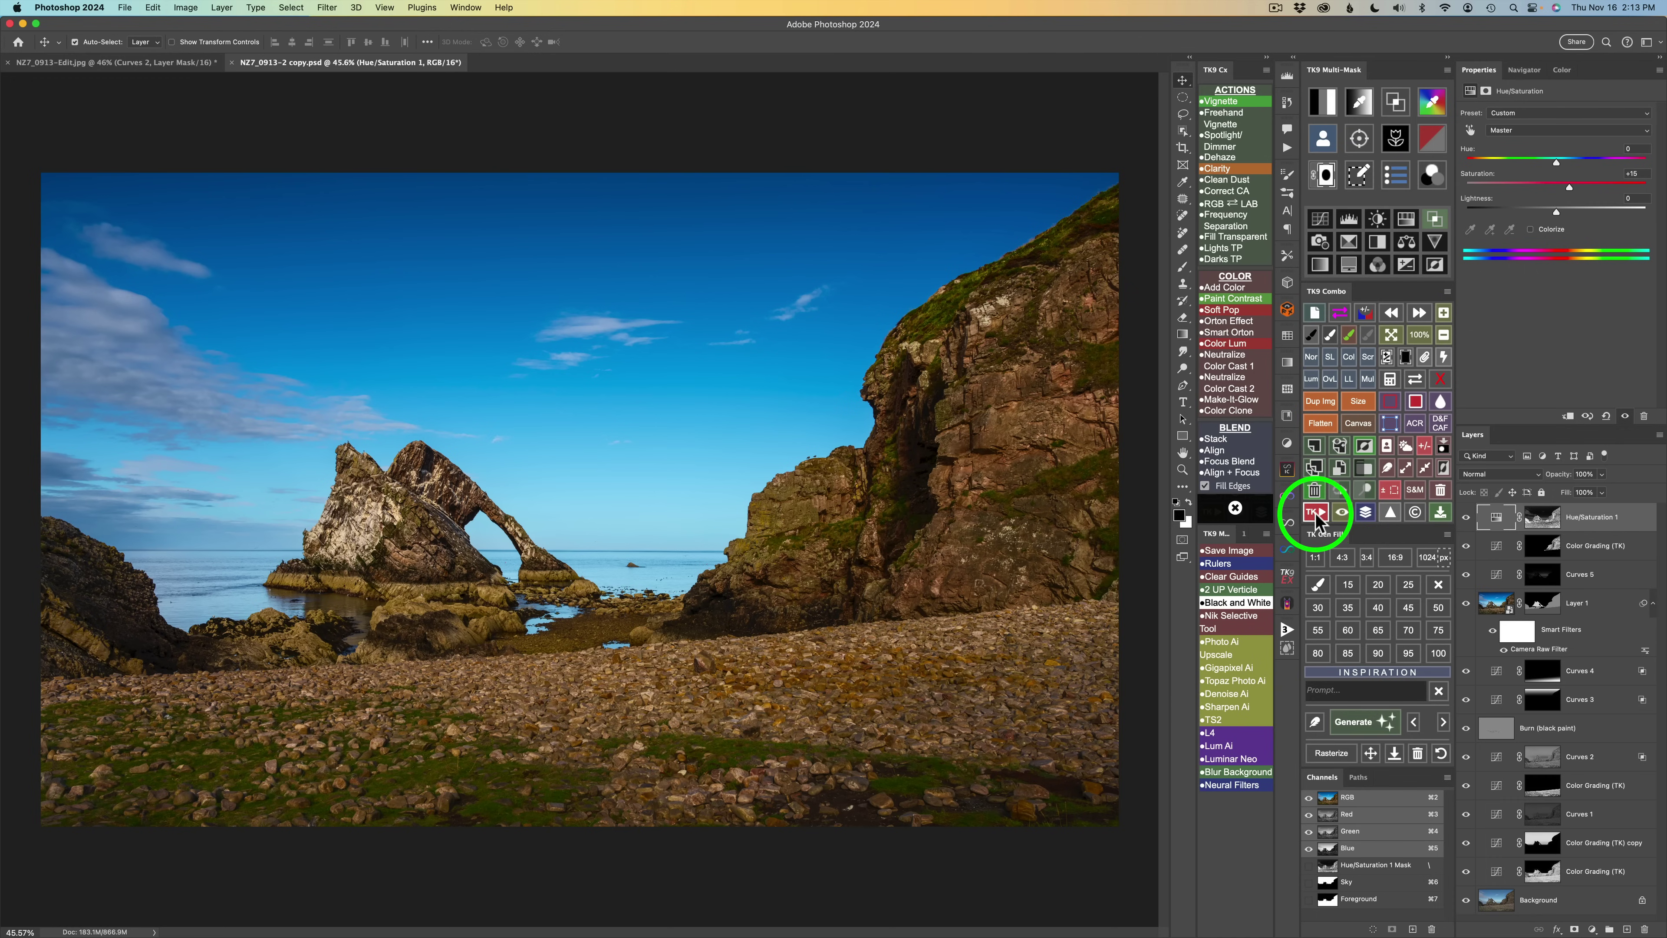
Create a Vignette layer with a Gaussian Blur radius of 522.7 pixels and apply the black 1 Blend If preset to it
{"action": "left_click", "coordinate": [1228, 102]}
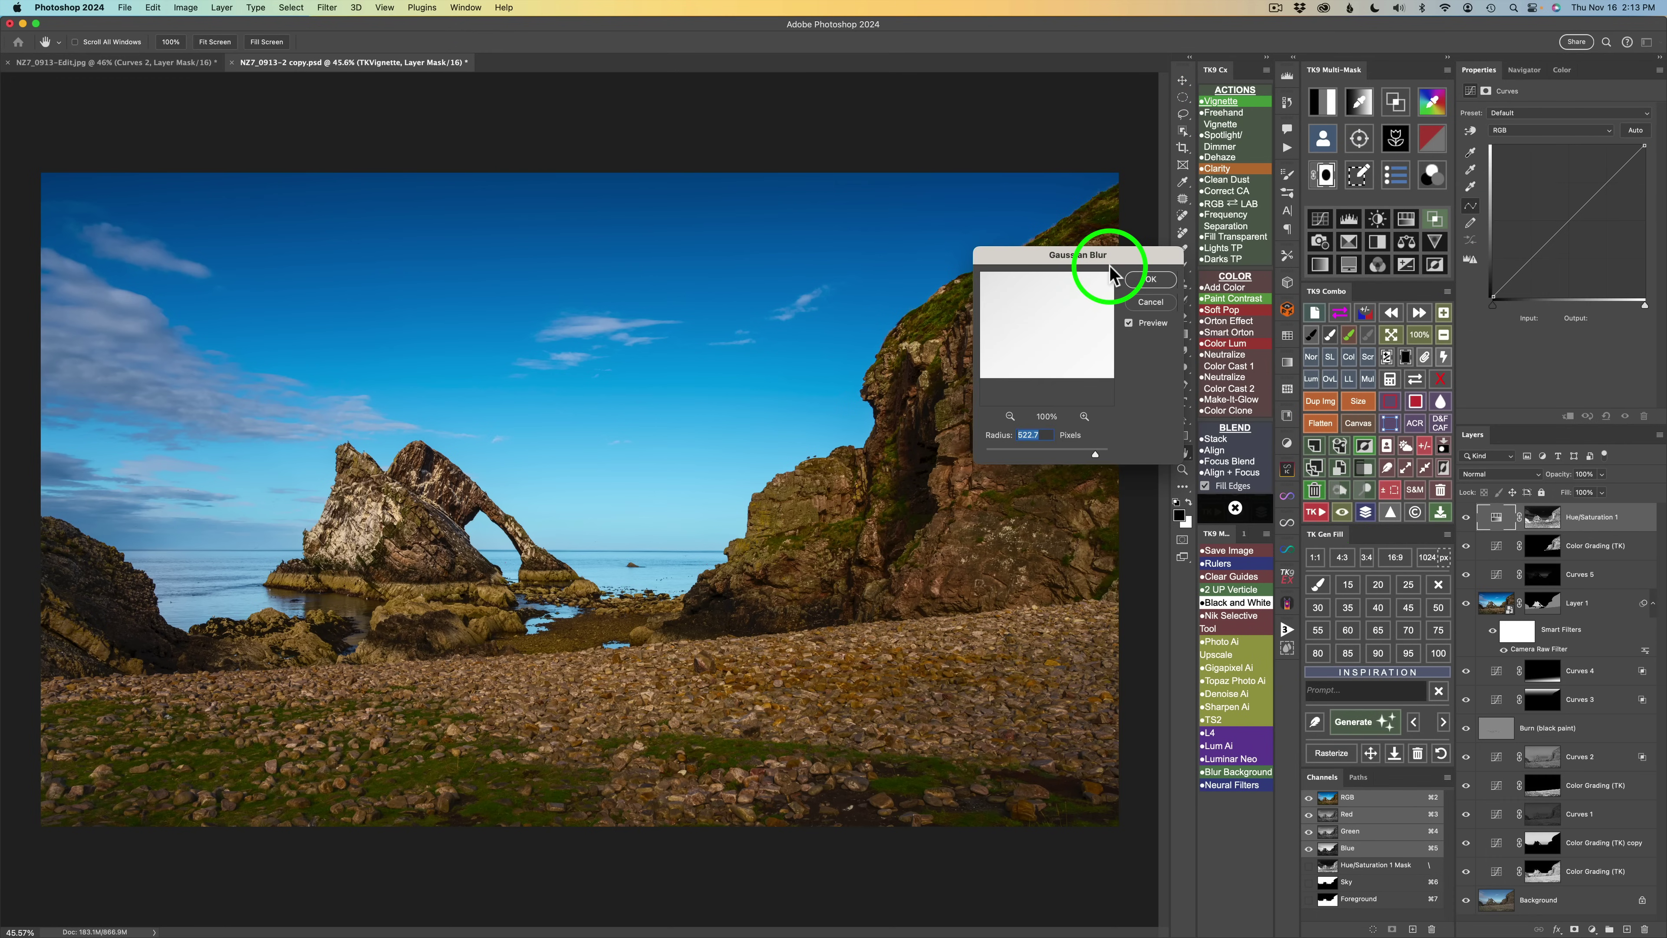
{"action": "left_click", "coordinate": [1154, 279]}
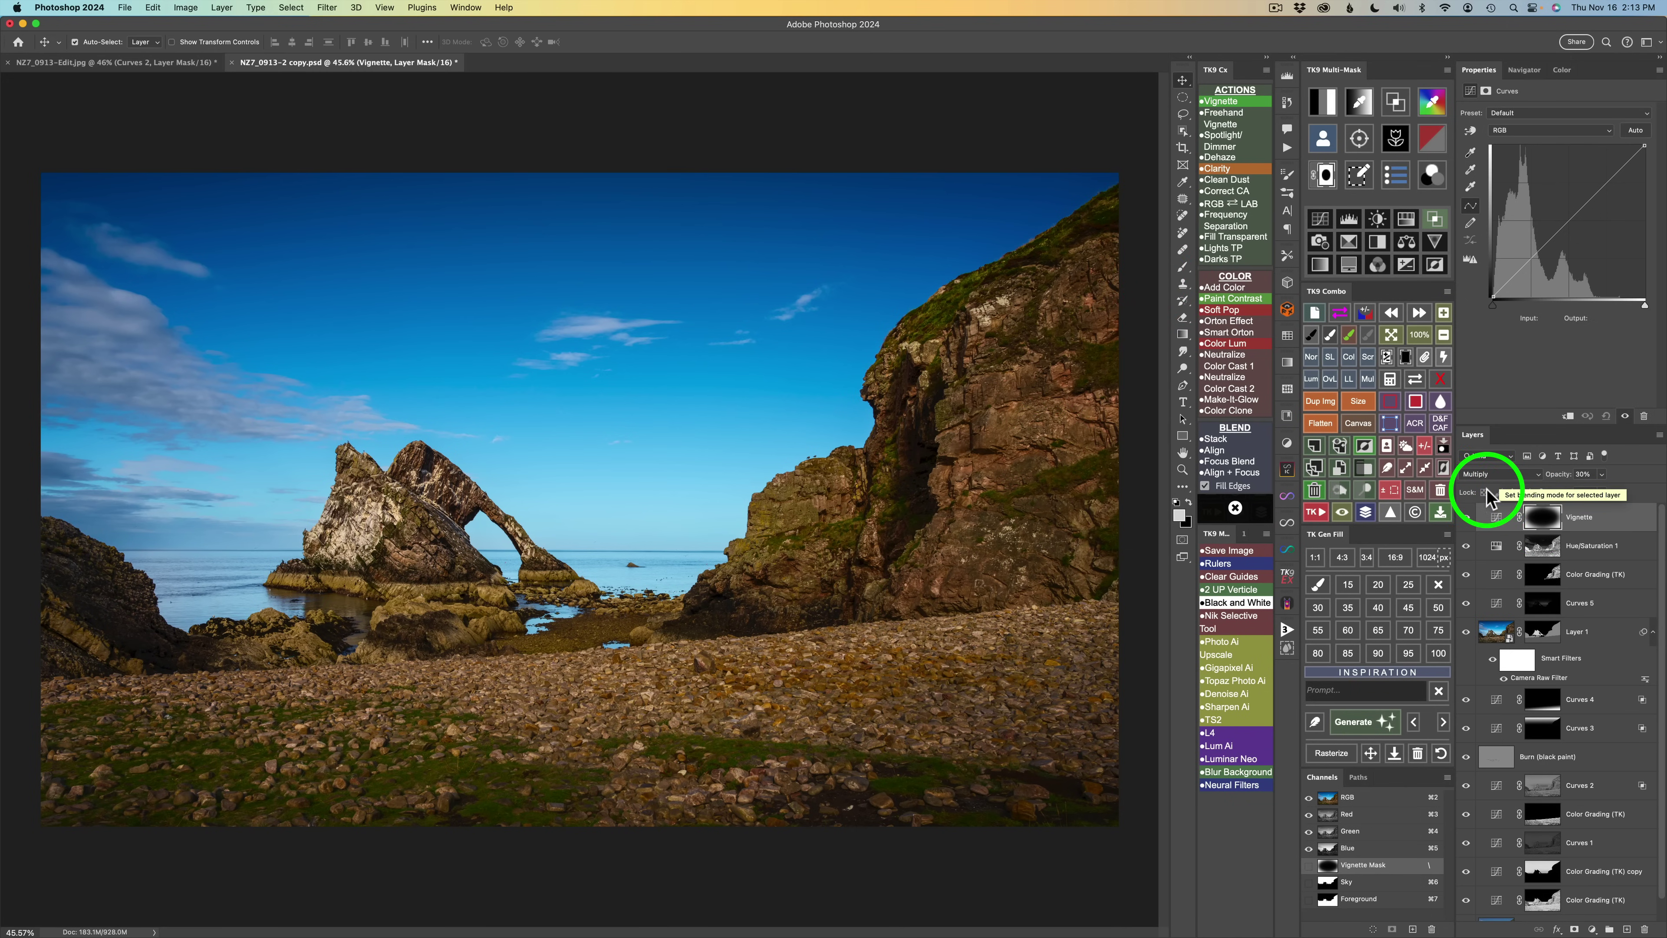
{"action": "left_click", "coordinate": [1436, 222]}
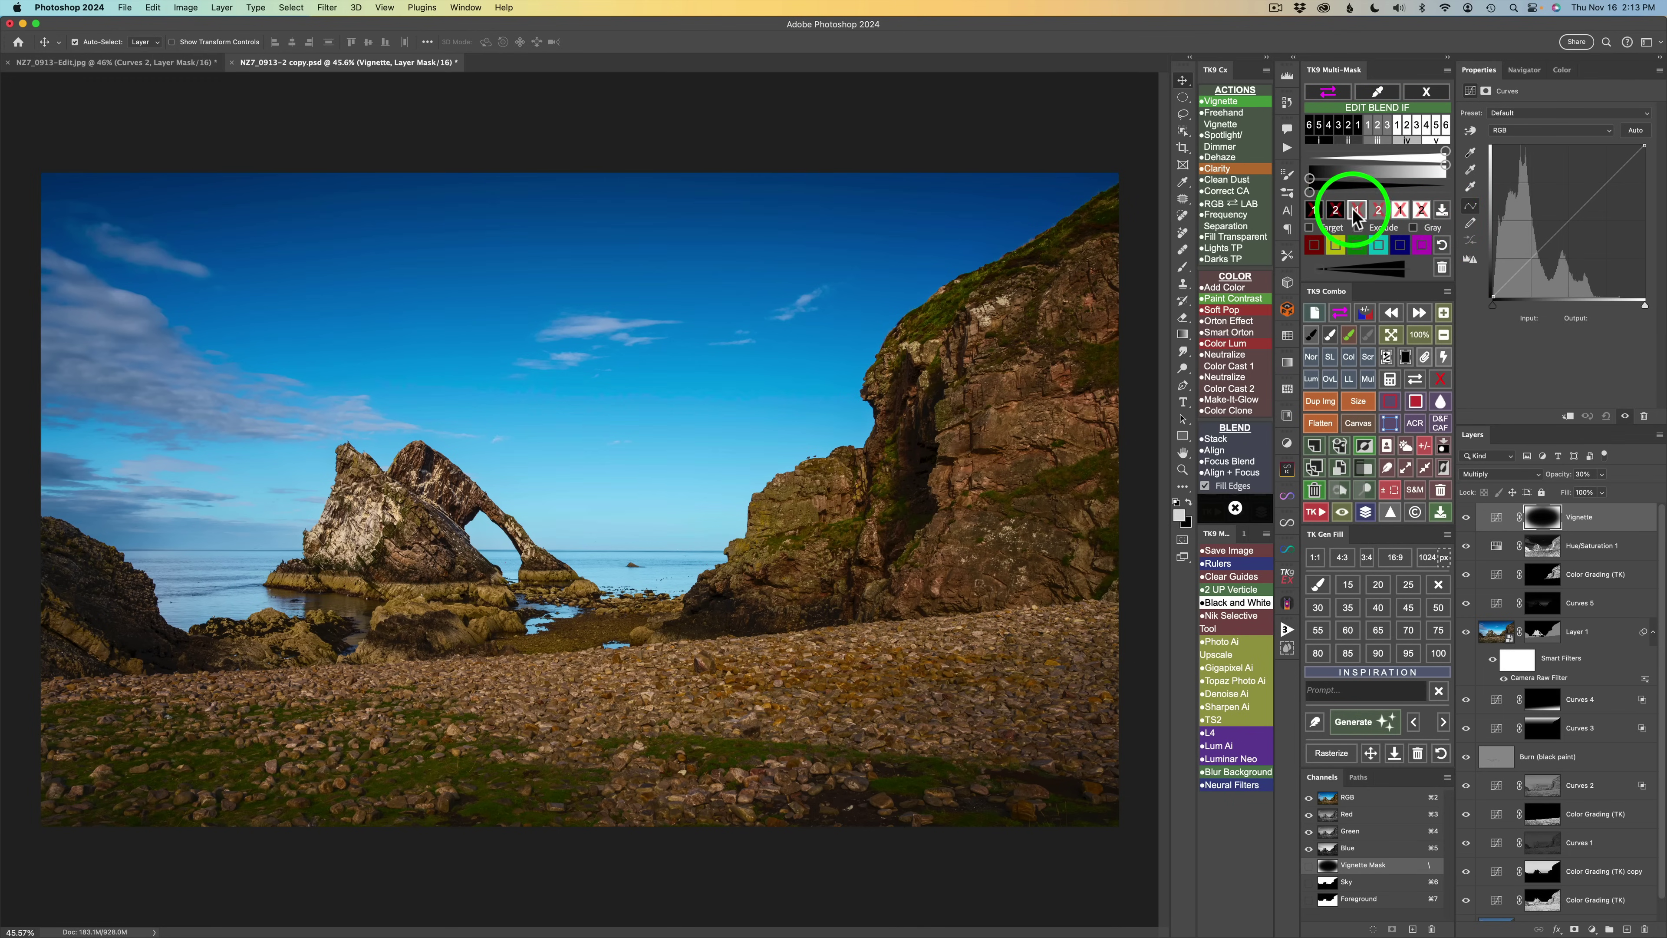
{"action": "left_click", "coordinate": [1317, 215]}
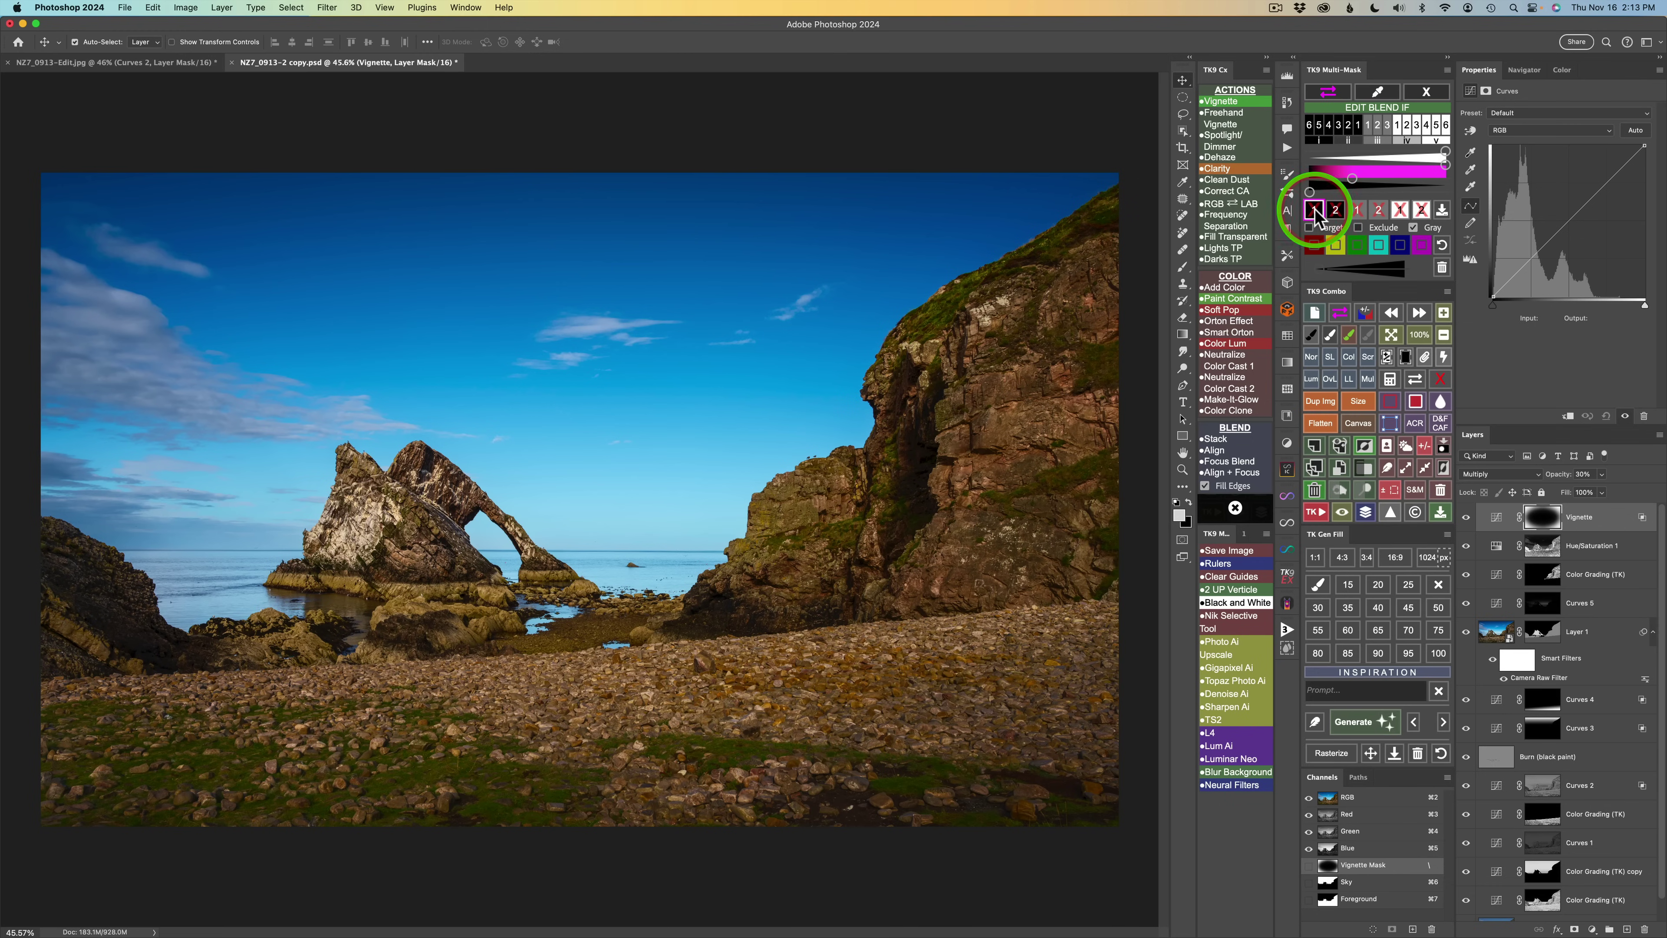
{"action": "left_click", "coordinate": [1427, 92]}
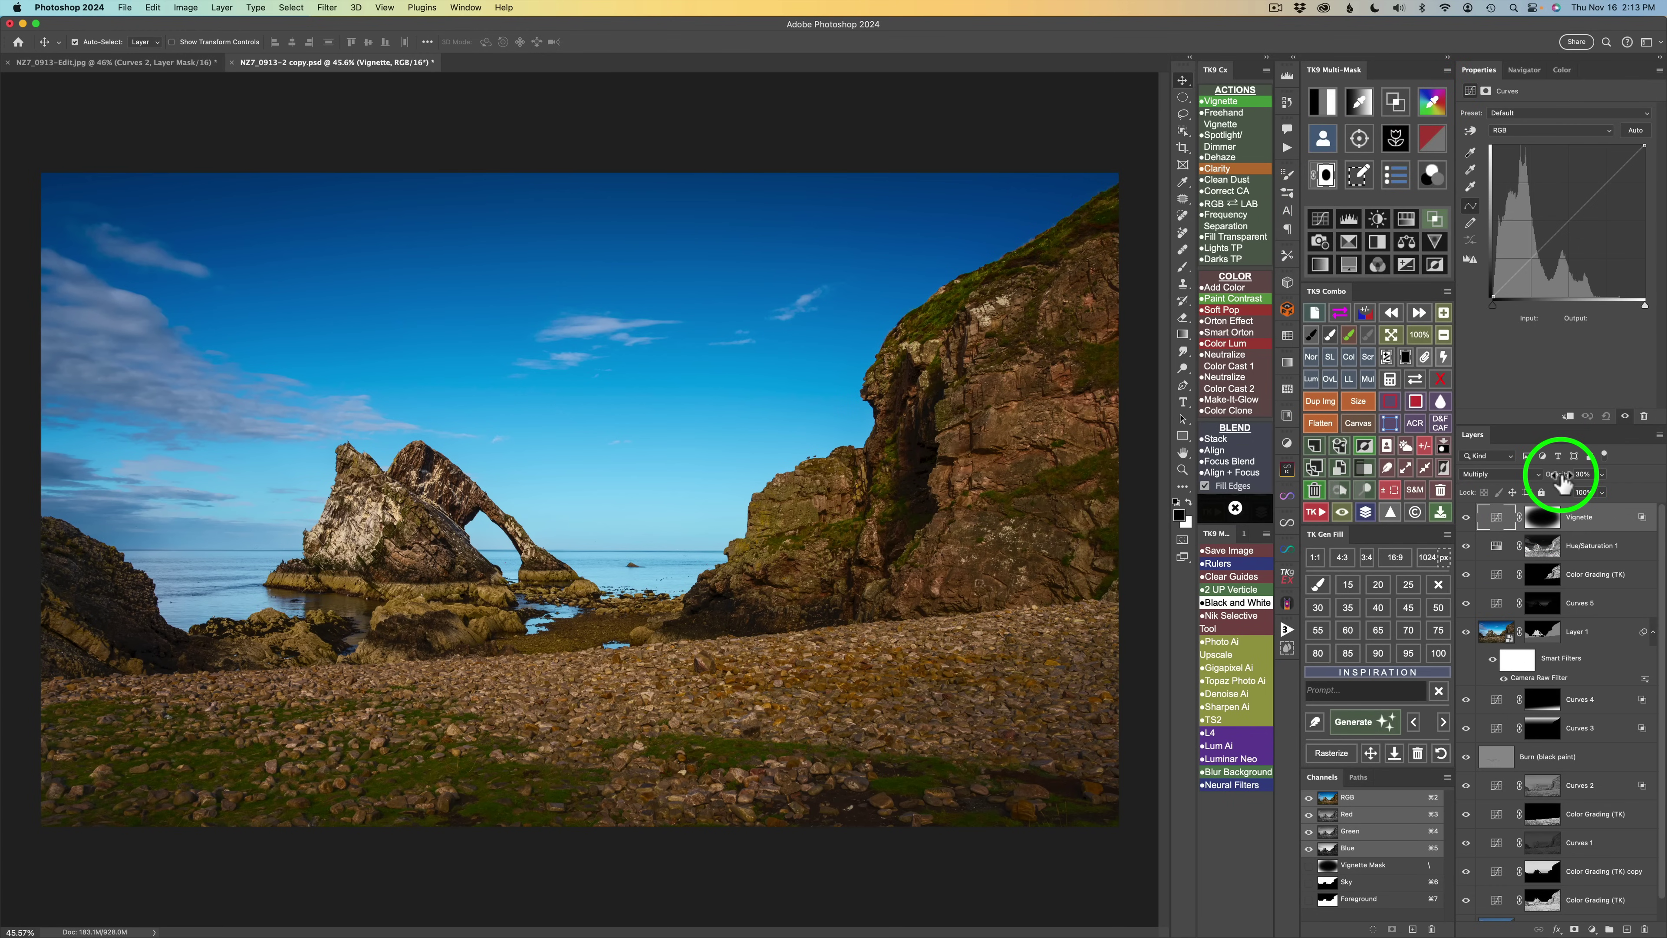
Lower the Vignette layer's opacity to 20% and compare the image with the layer hidden and shown
{"action": "left_click_drag", "start_coordinate": [1561, 482], "coordinate": [1554, 482]}
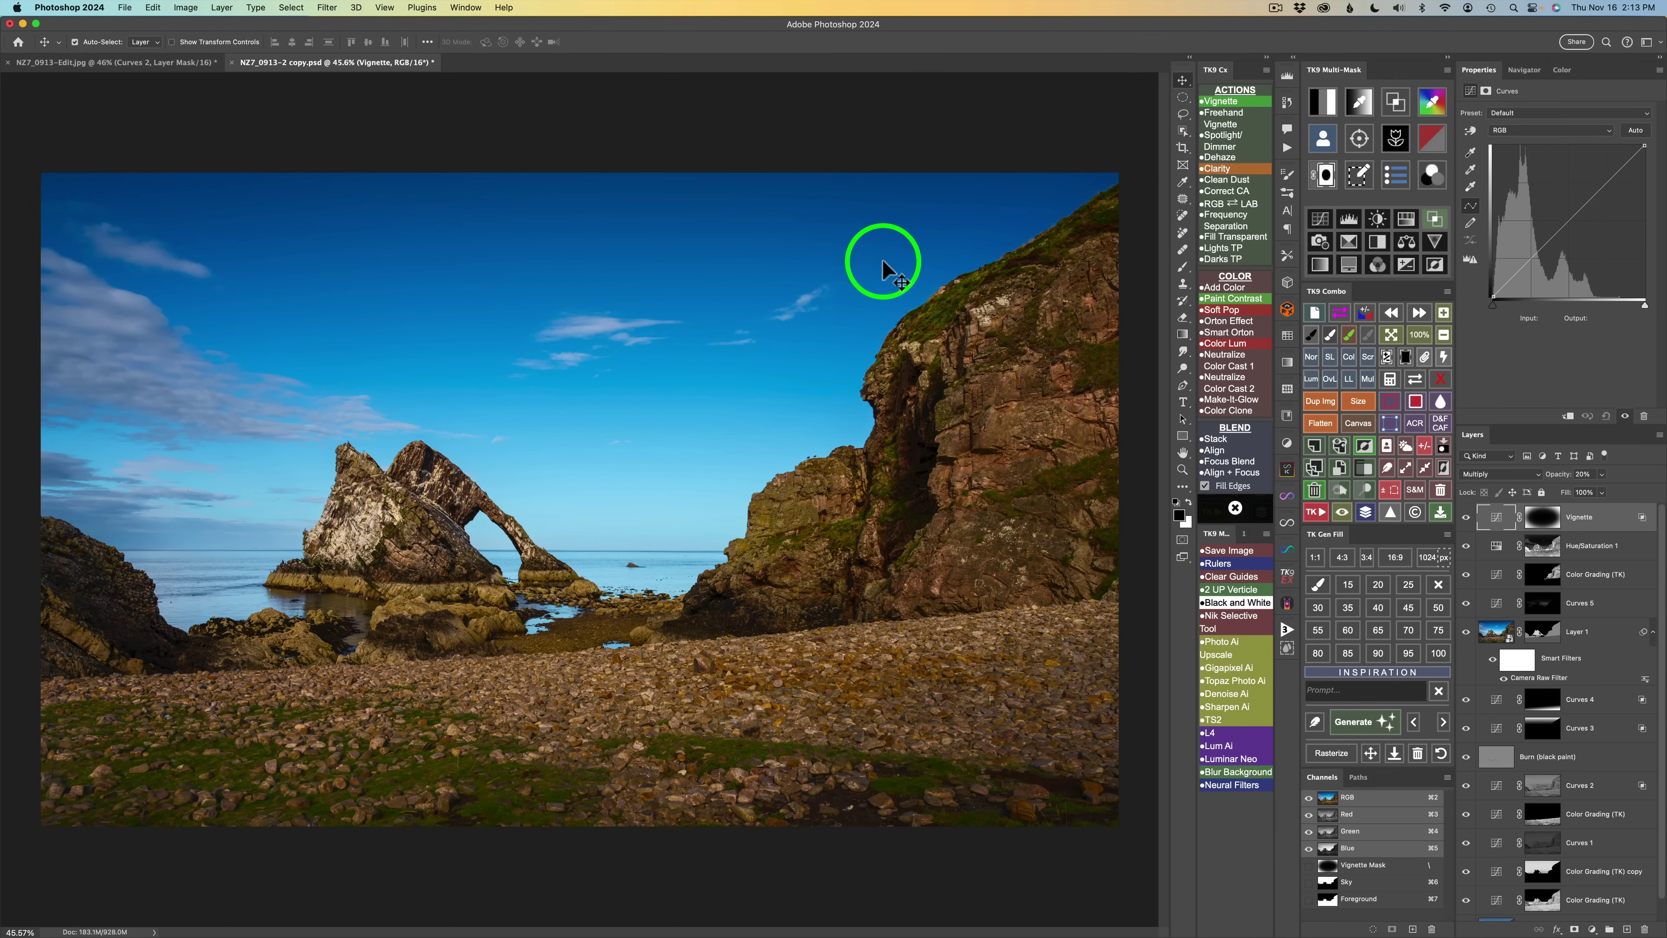
{"action": "left_click", "coordinate": [1466, 518]}
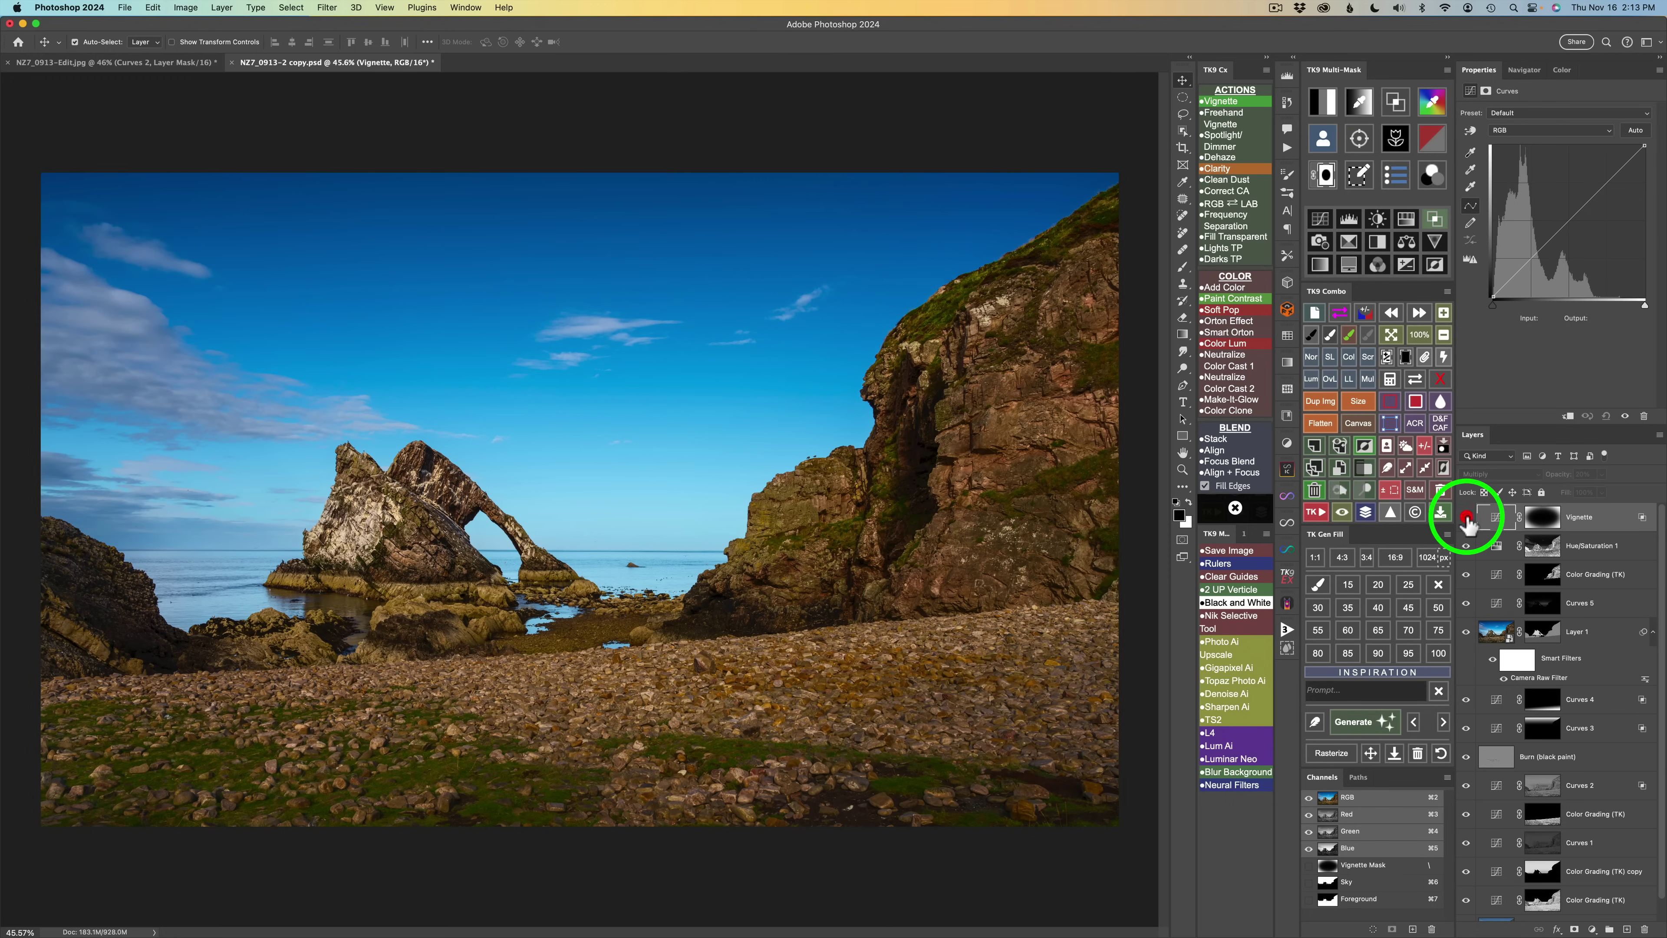
{"action": "left_click", "coordinate": [1466, 518]}
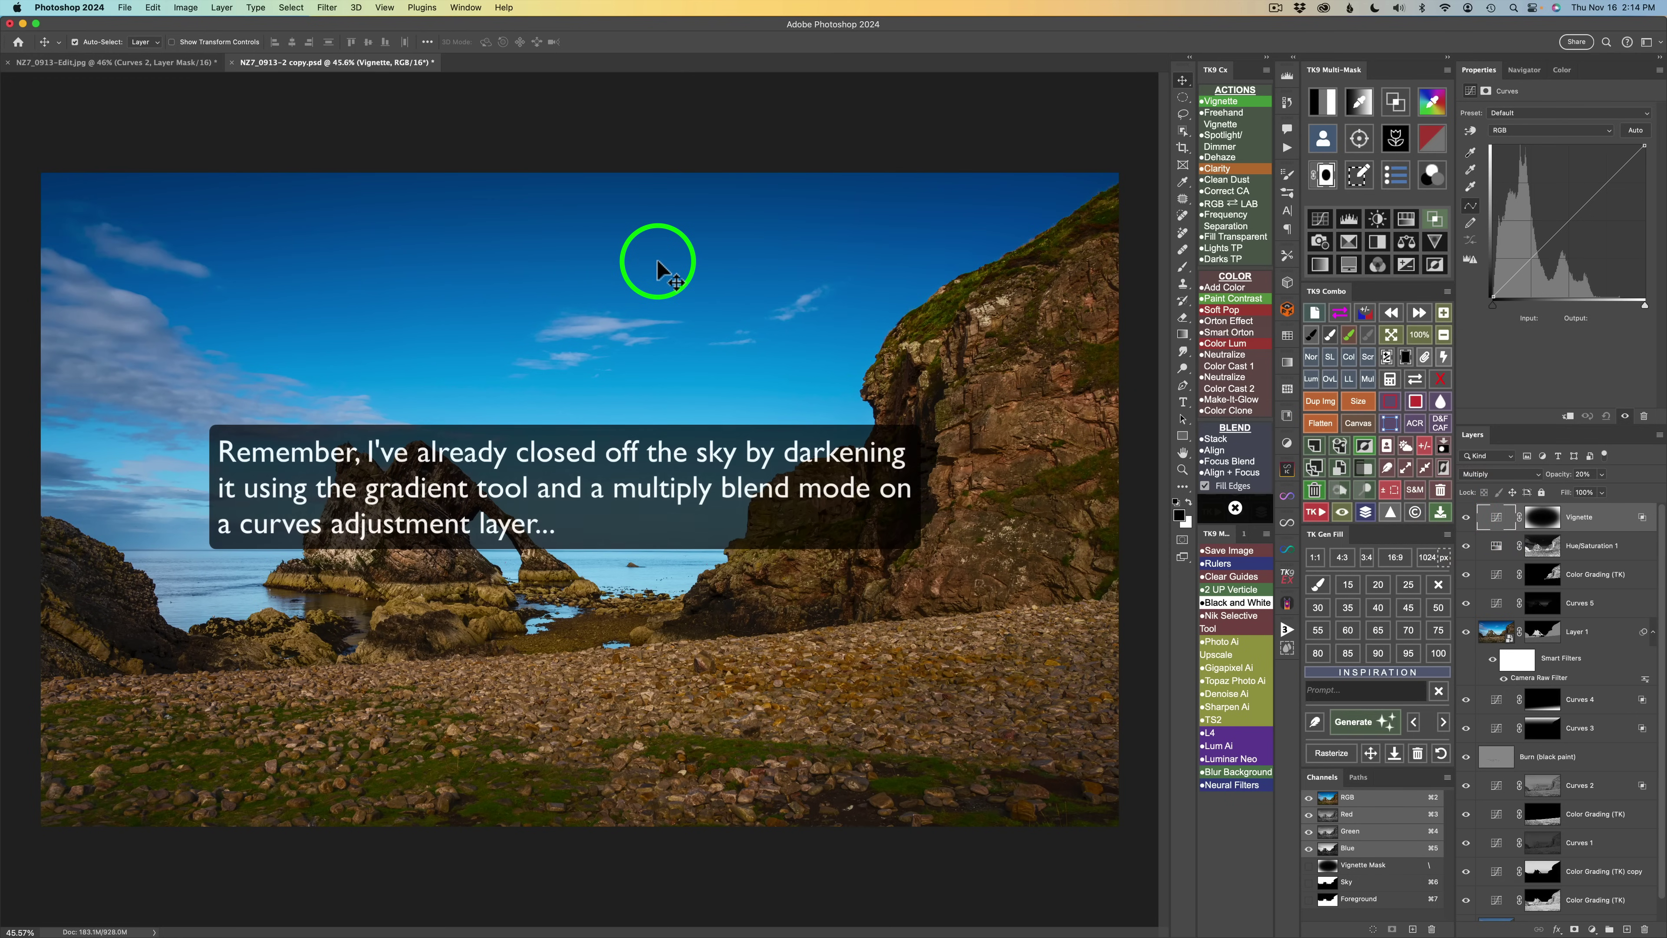
Subtract the saved Sky channel from the Vignette layer's mask and compare the image with the layer hidden and shown
{"action": "left_click", "coordinate": [1390, 380]}
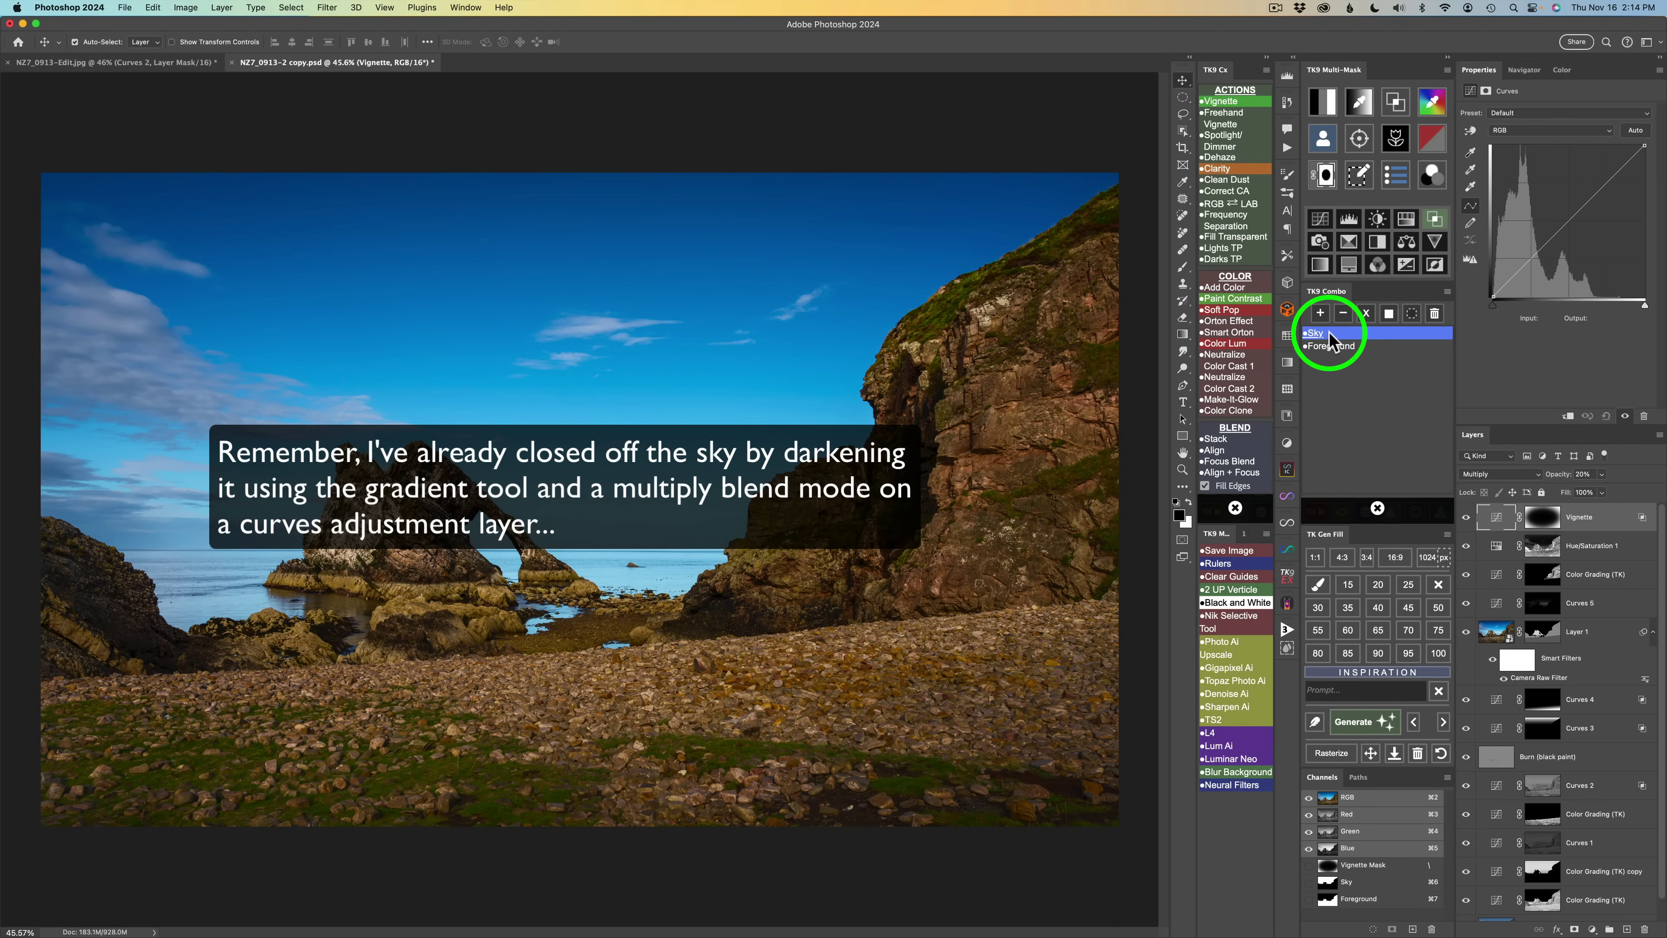
{"action": "left_click", "coordinate": [1330, 338]}
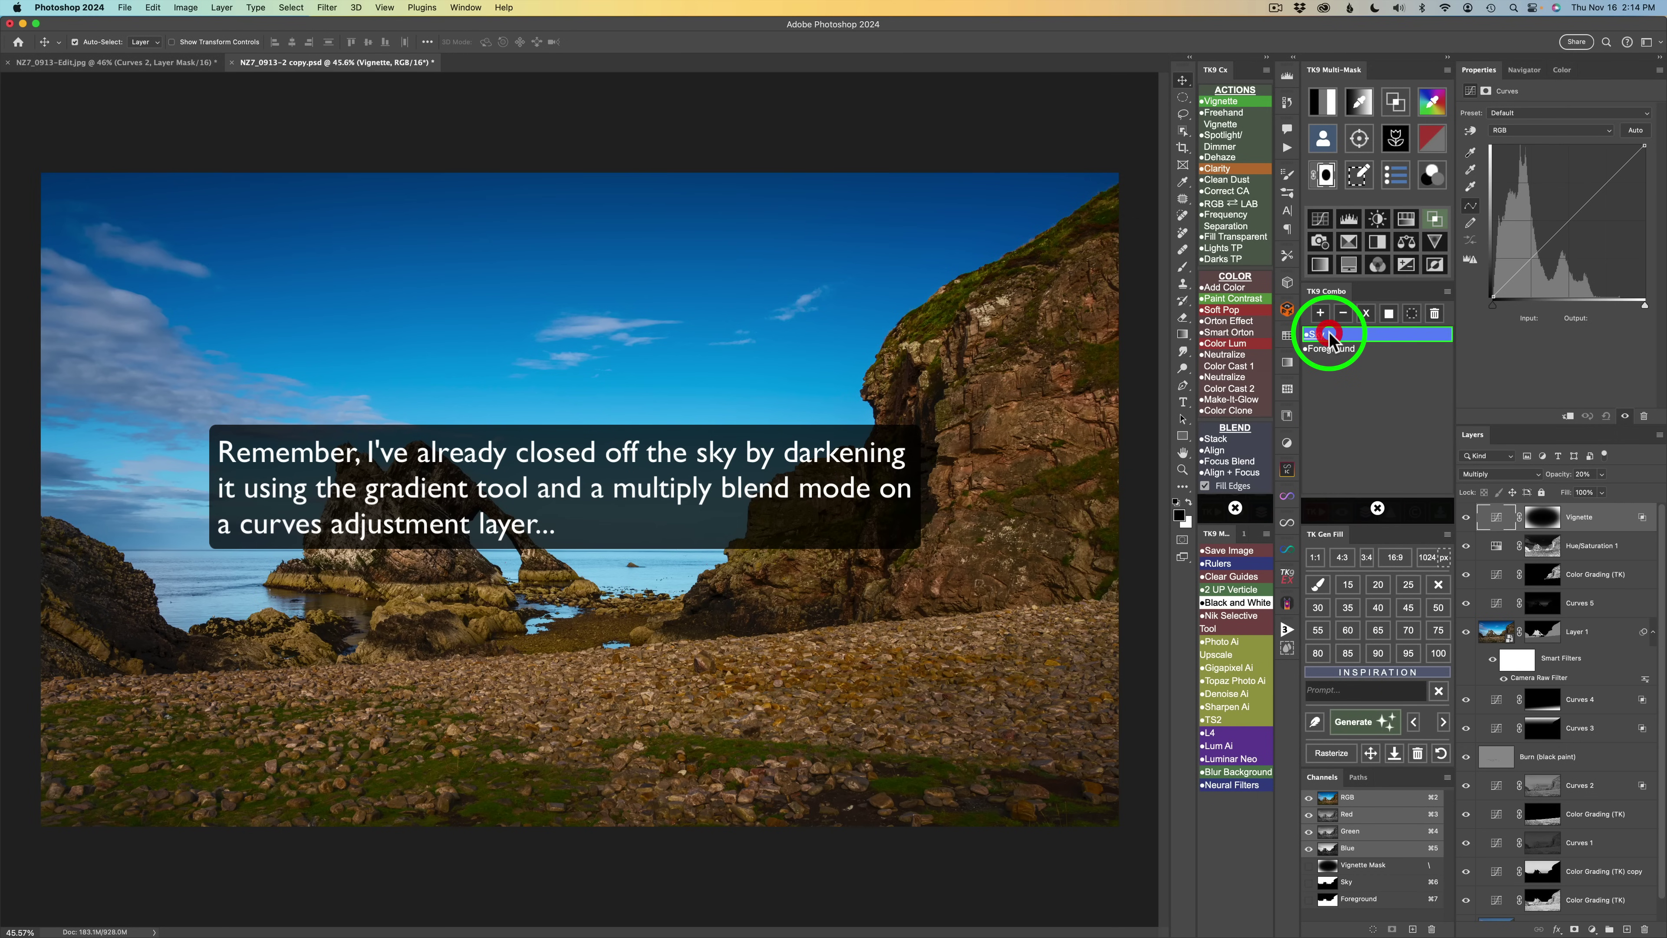
{"action": "left_click", "coordinate": [1344, 314]}
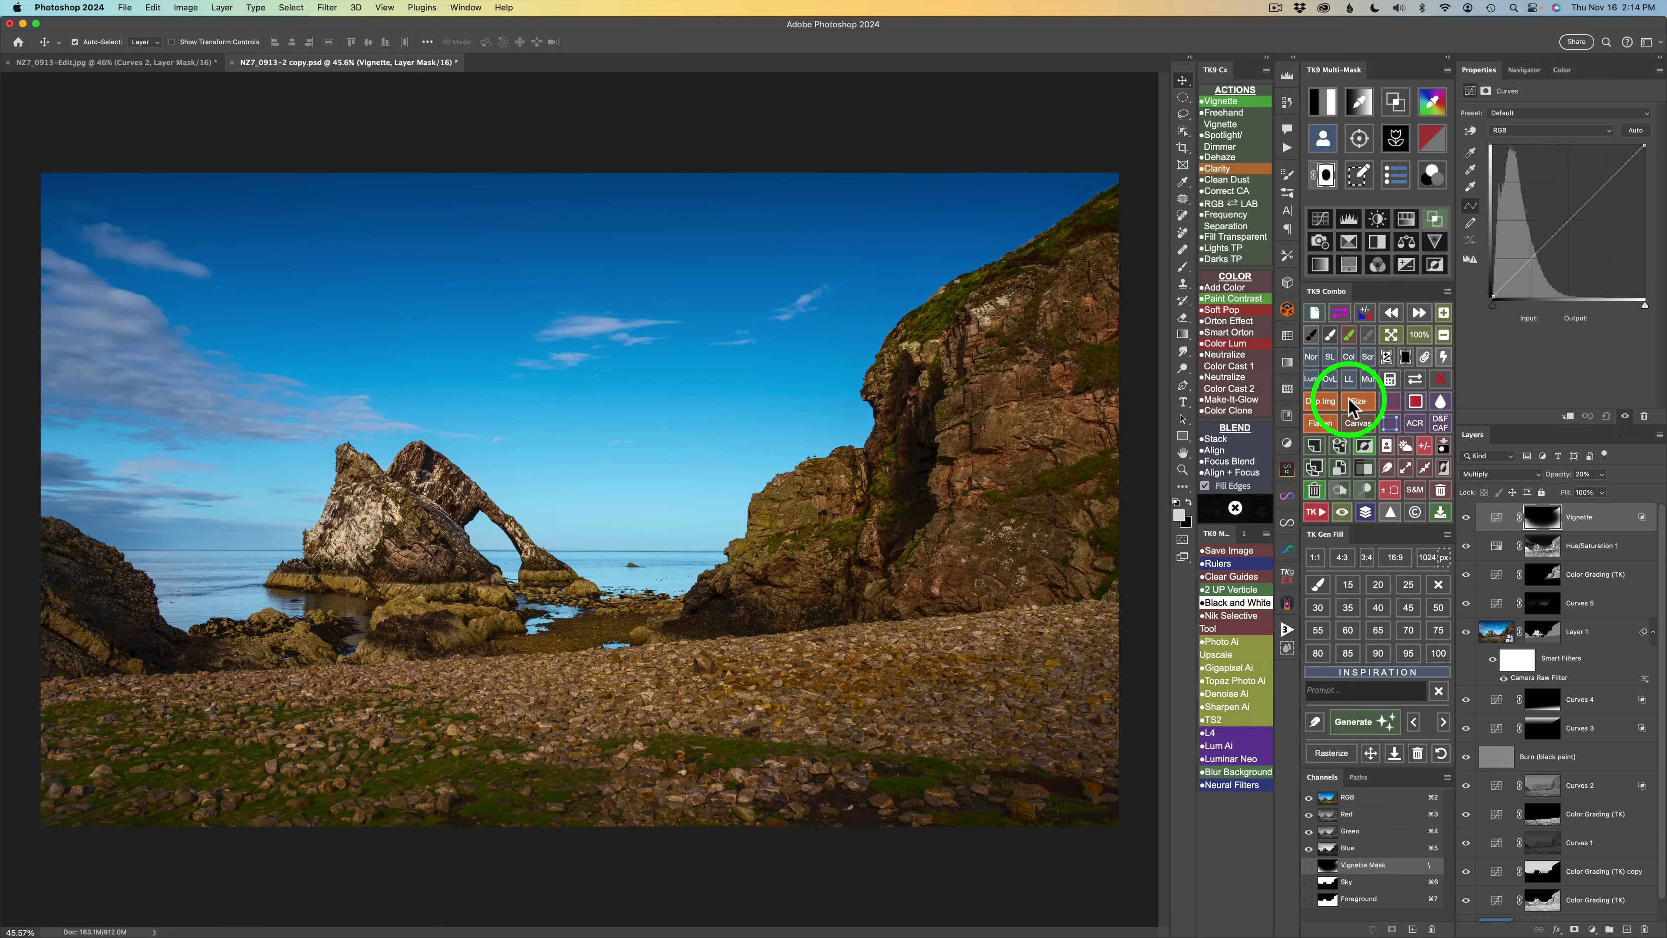
{"action": "left_click", "coordinate": [1467, 519]}
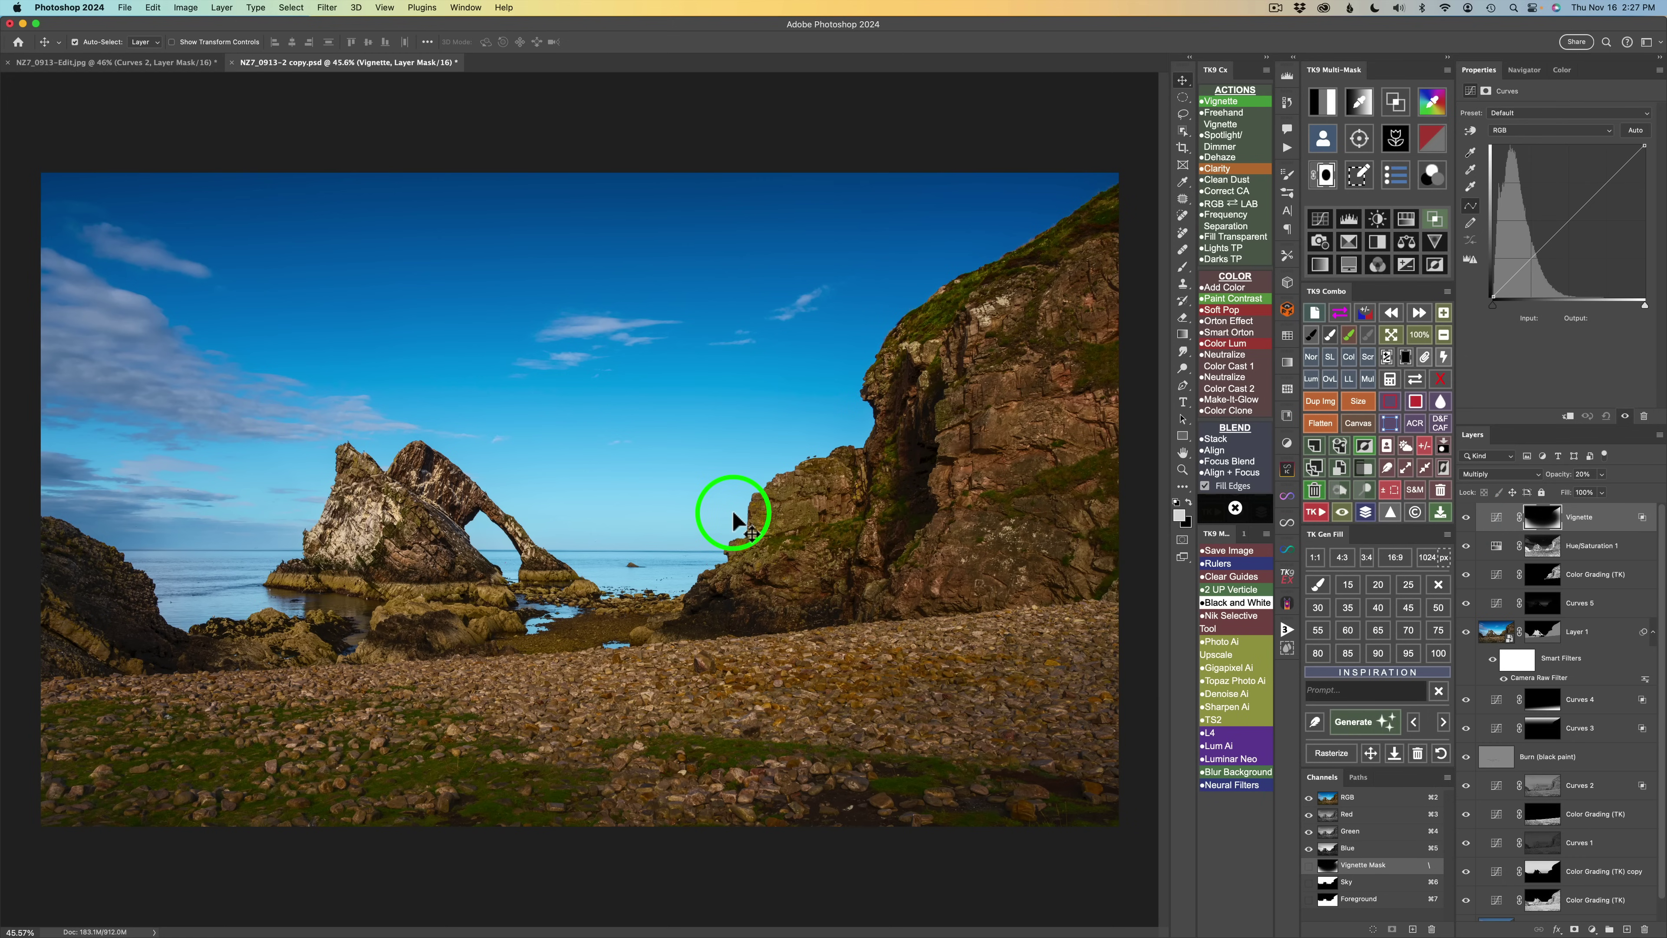
Add a Curves layer through a midtones 1 luminosity mask in Screen mode, lower its opacity to 70%, and compare it hidden and shown
{"action": "left_click", "coordinate": [1326, 107]}
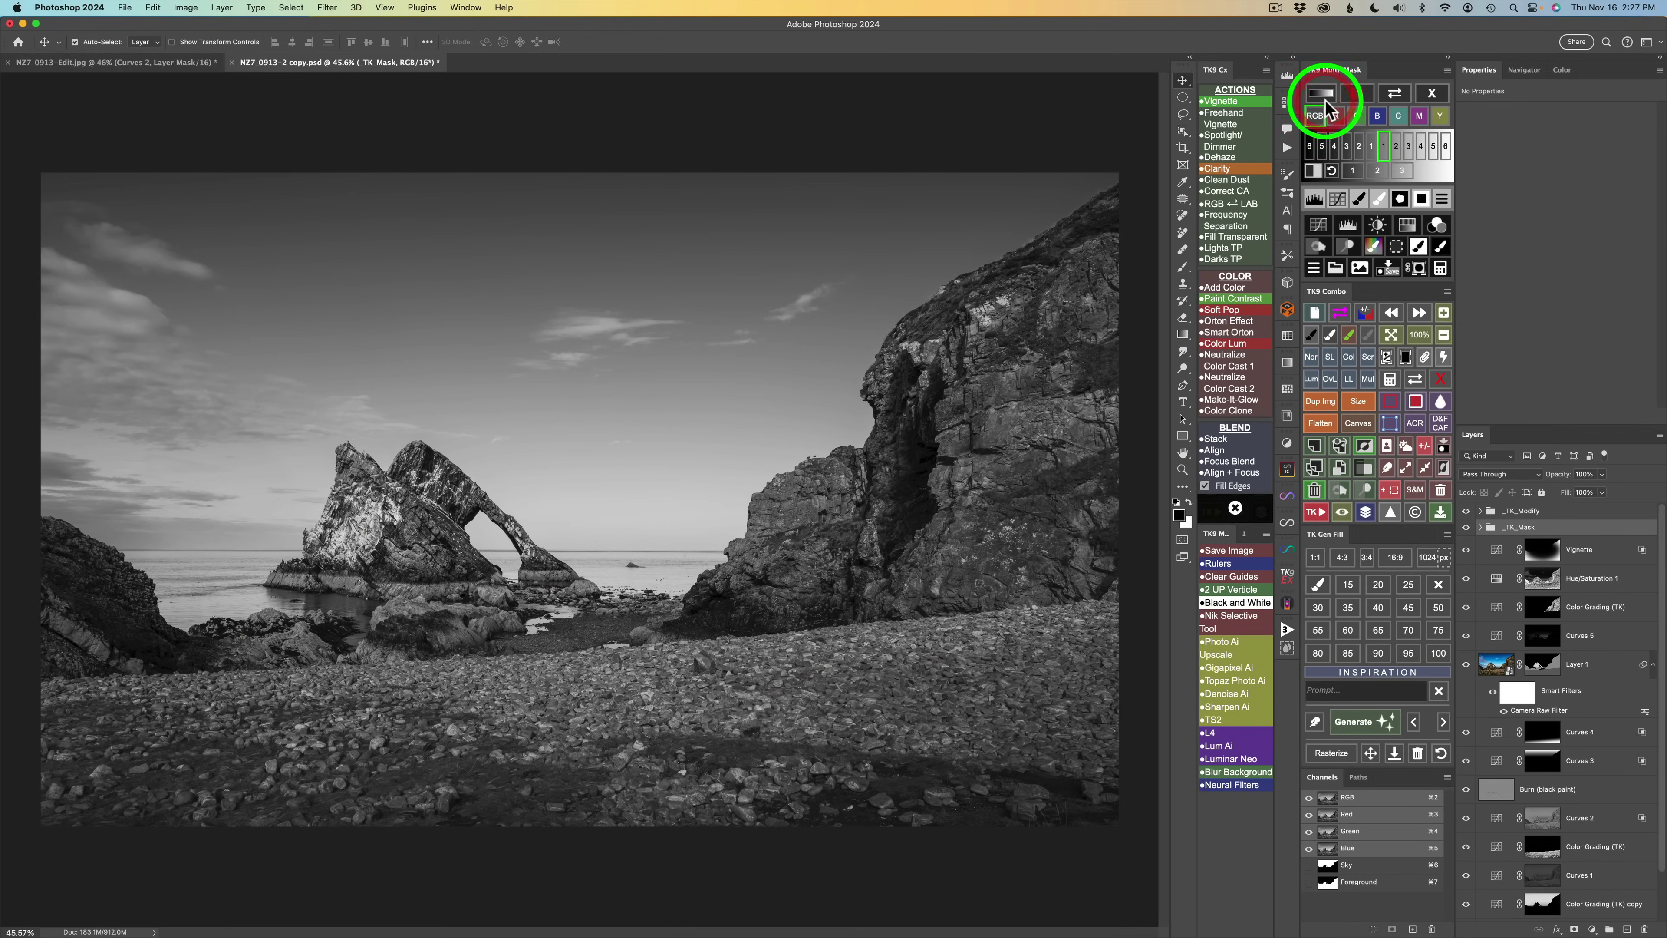
{"action": "left_click", "coordinate": [1354, 171]}
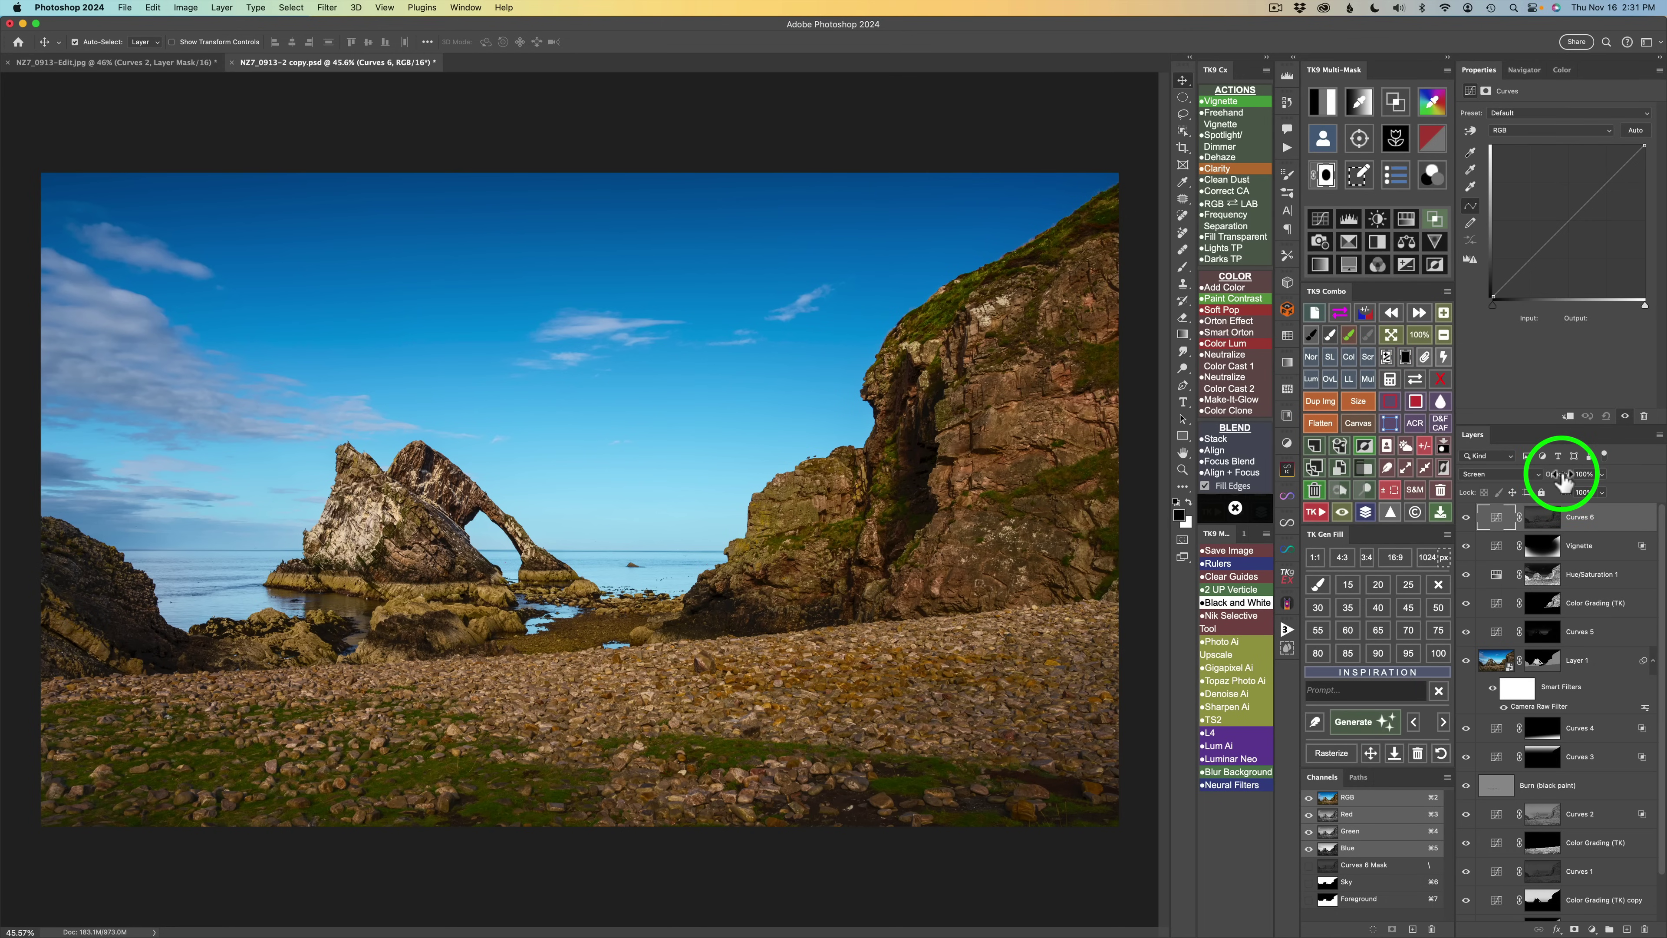
{"action": "left_click_drag", "start_coordinate": [1563, 482], "coordinate": [1544, 483]}
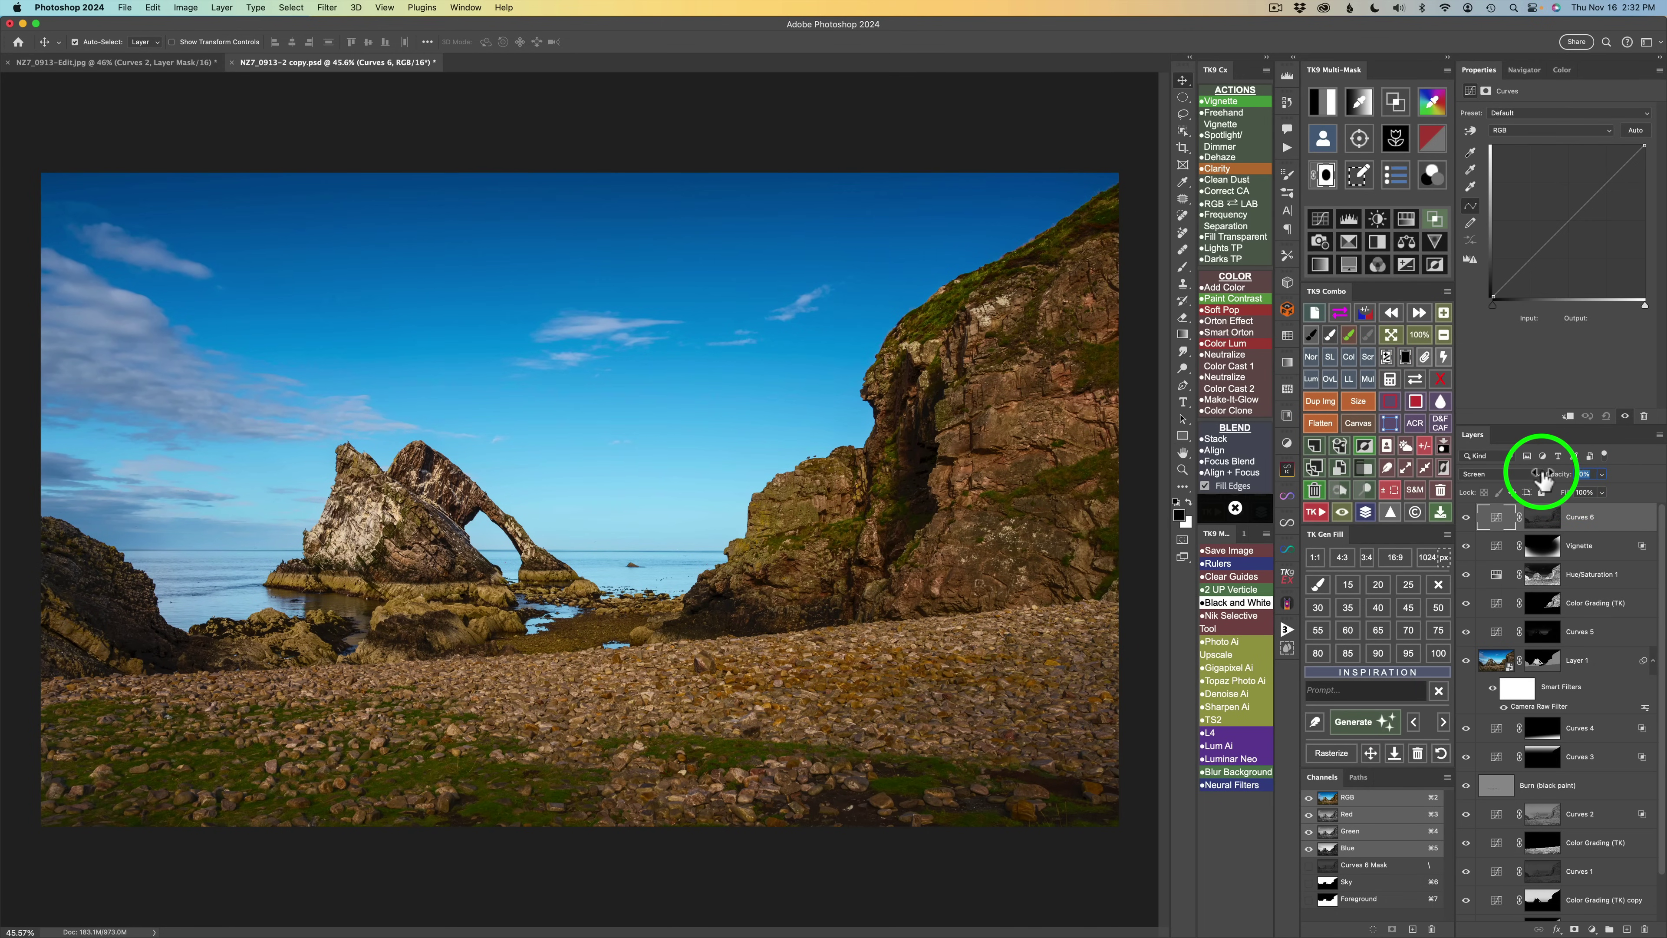
{"action": "left_click", "coordinate": [1466, 518]}
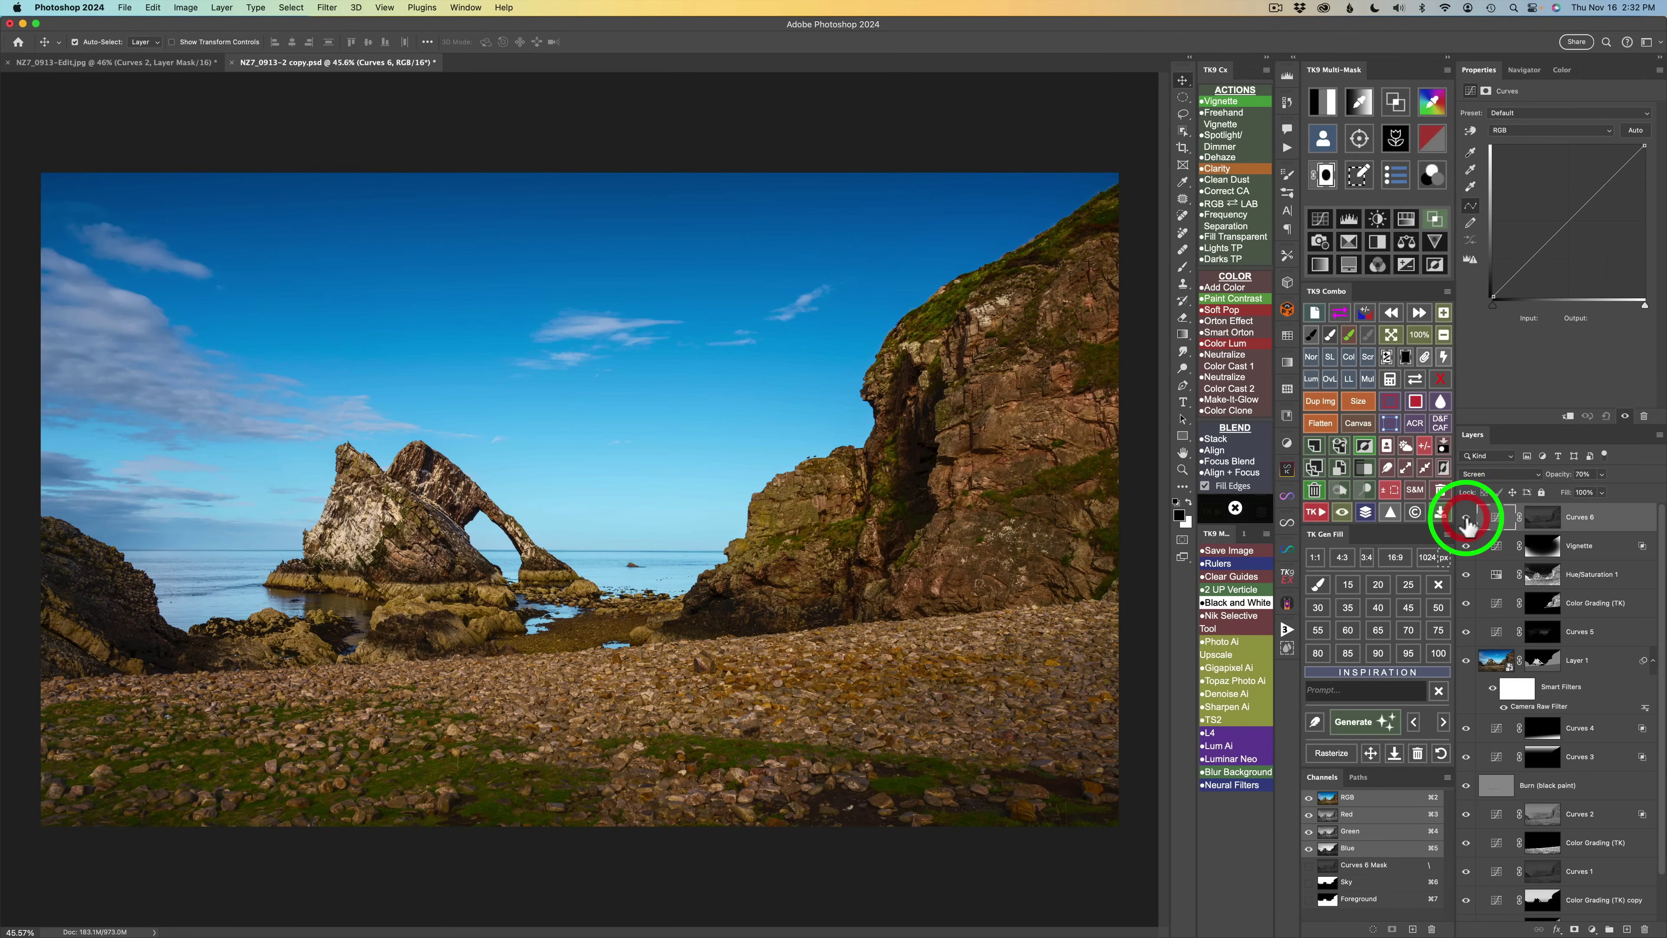
Compare the original photo with the finished edit by hiding and restoring all the adjustment layers above the background
{"action": "left_click", "coordinate": [1366, 514]}
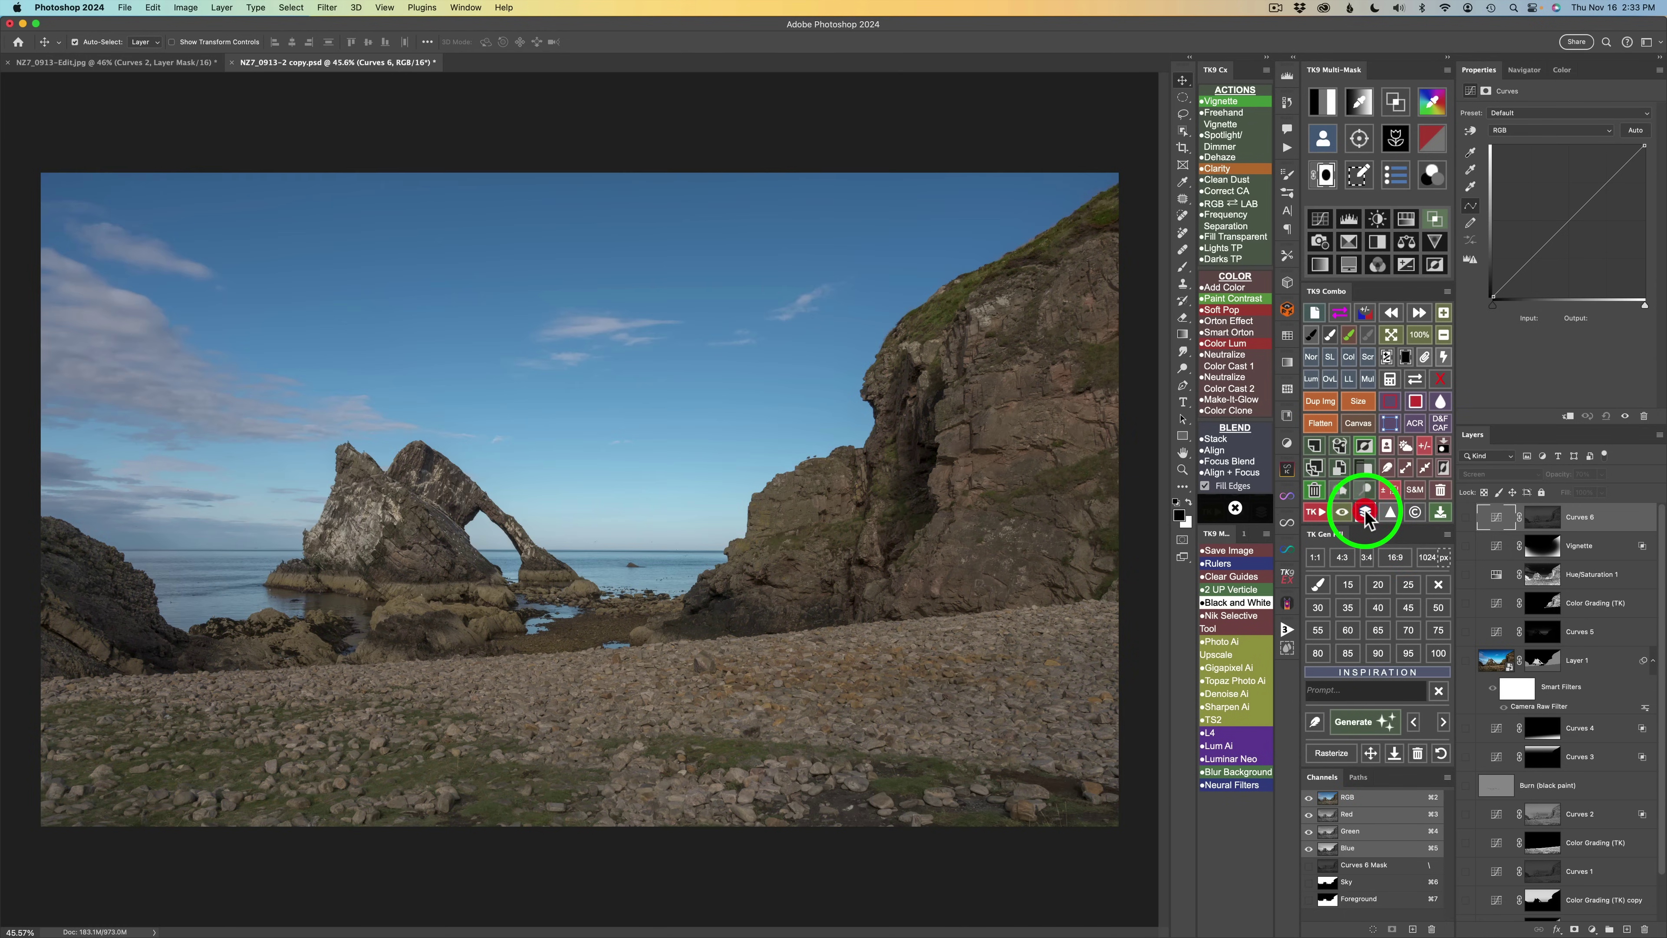
{"action": "left_click", "coordinate": [1366, 514]}
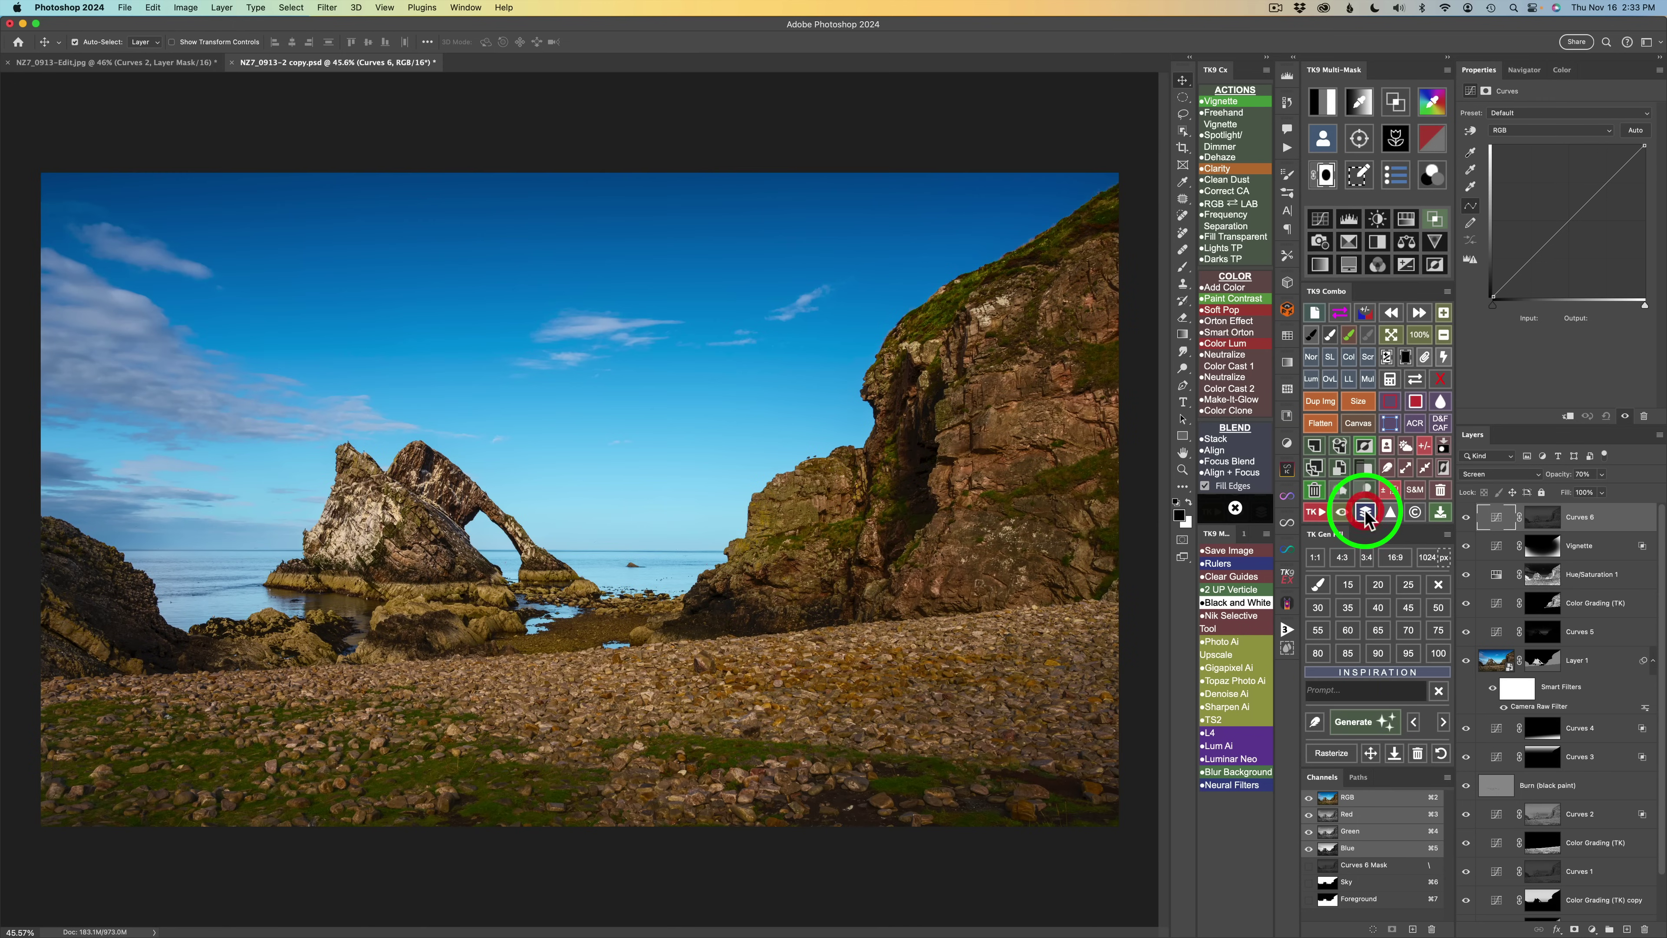